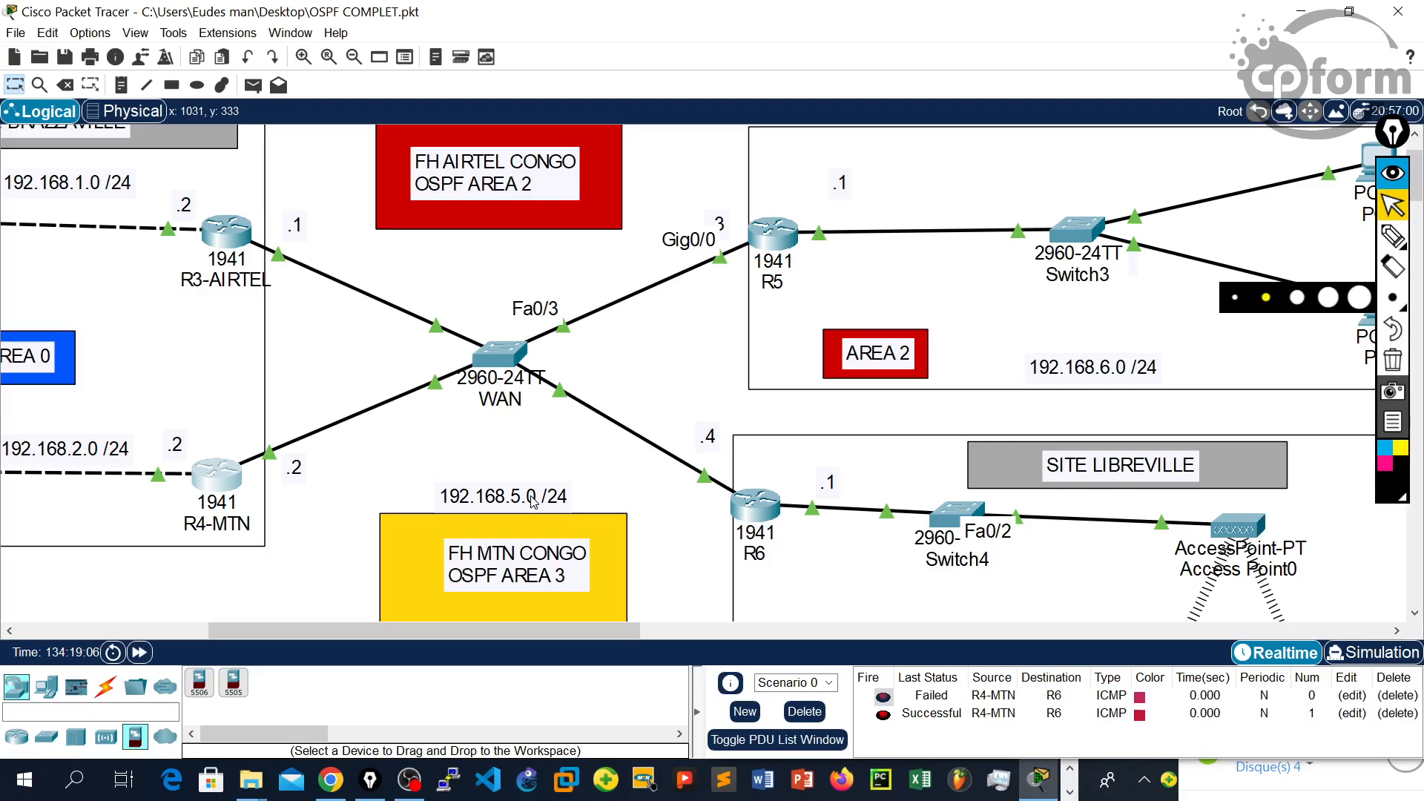
pyautogui.moveTo(373, 631); pyautogui.dragTo(184, 626)
pyautogui.moveTo(370, 633); pyautogui.dragTo(559, 651)
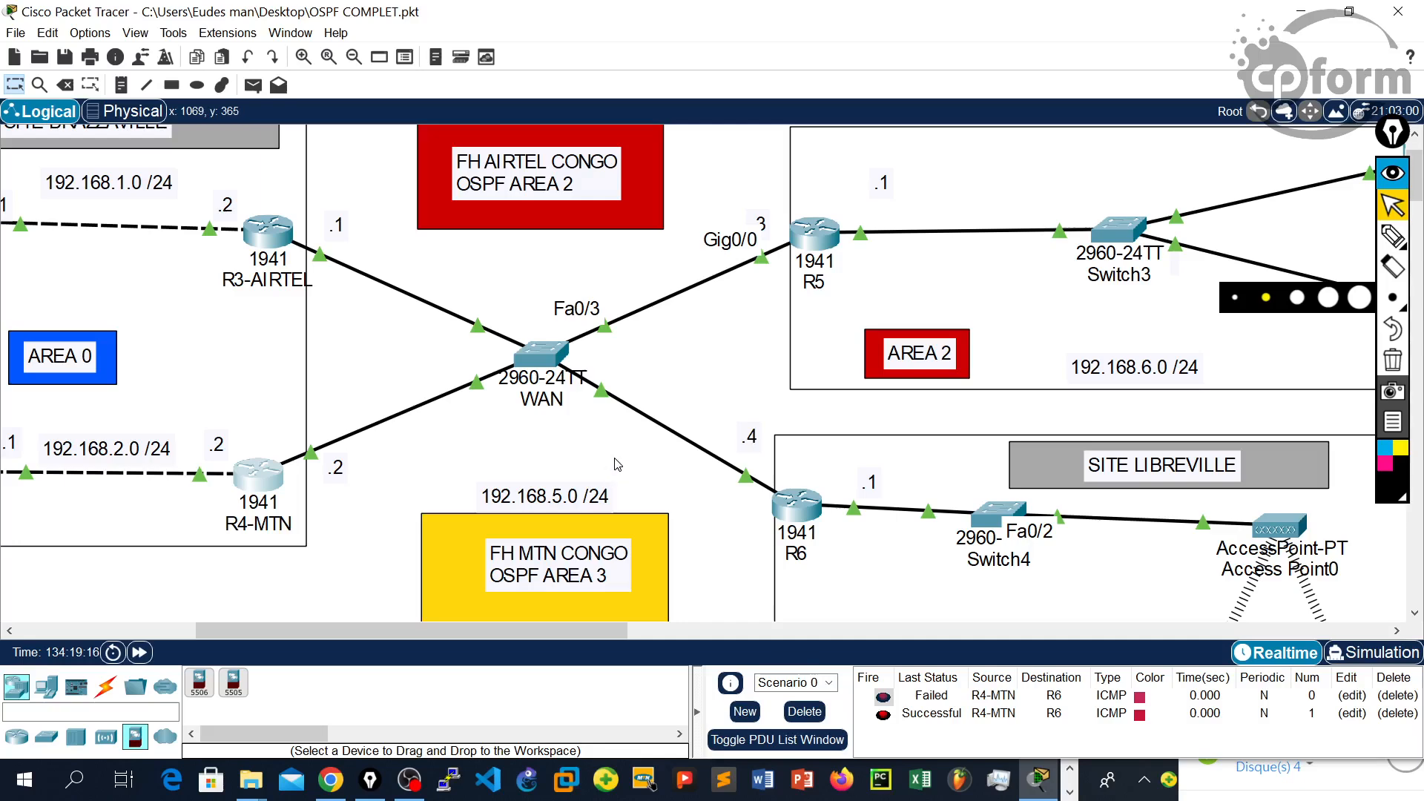
pyautogui.scroll(2, 615, 468)
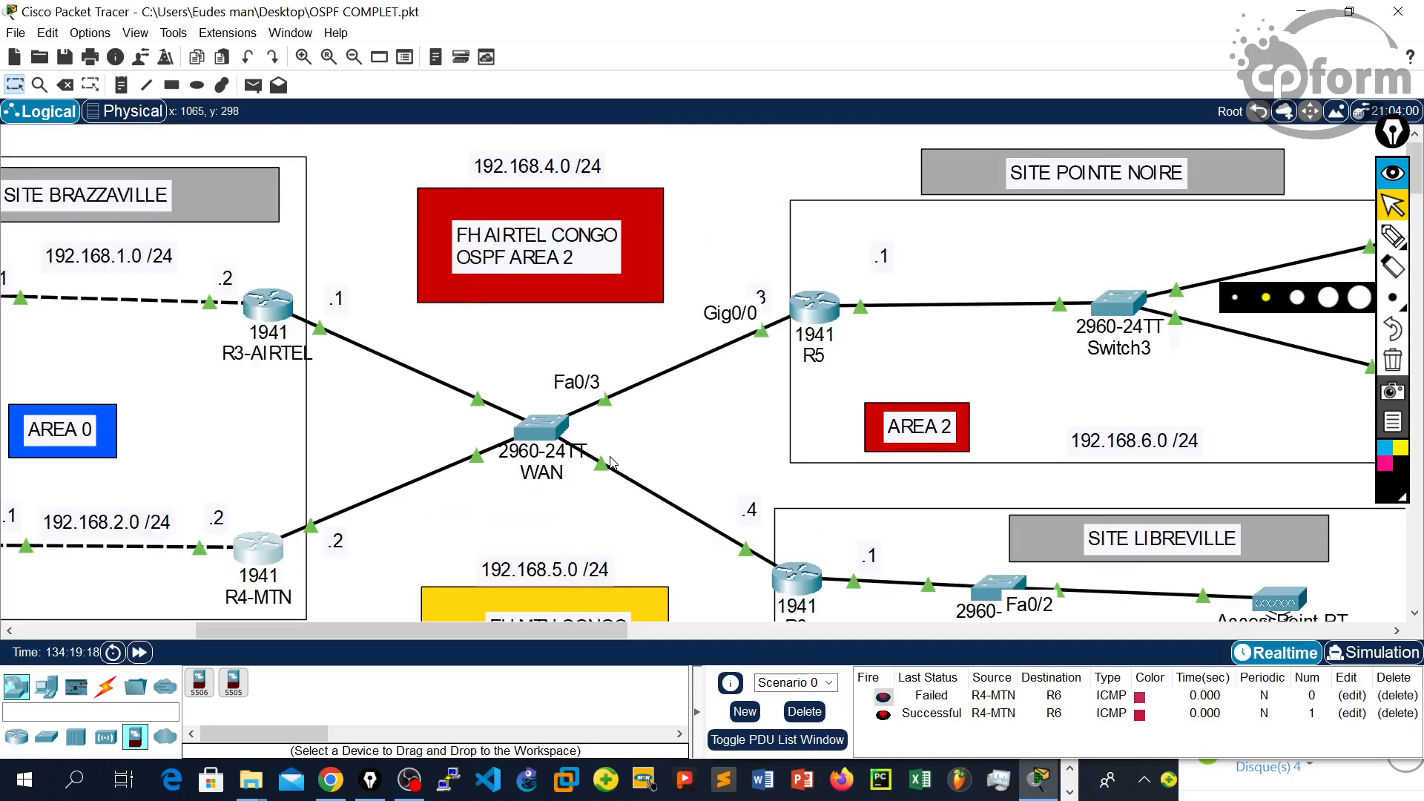
pyautogui.hotkey('ctrl', 'alt', 'p')
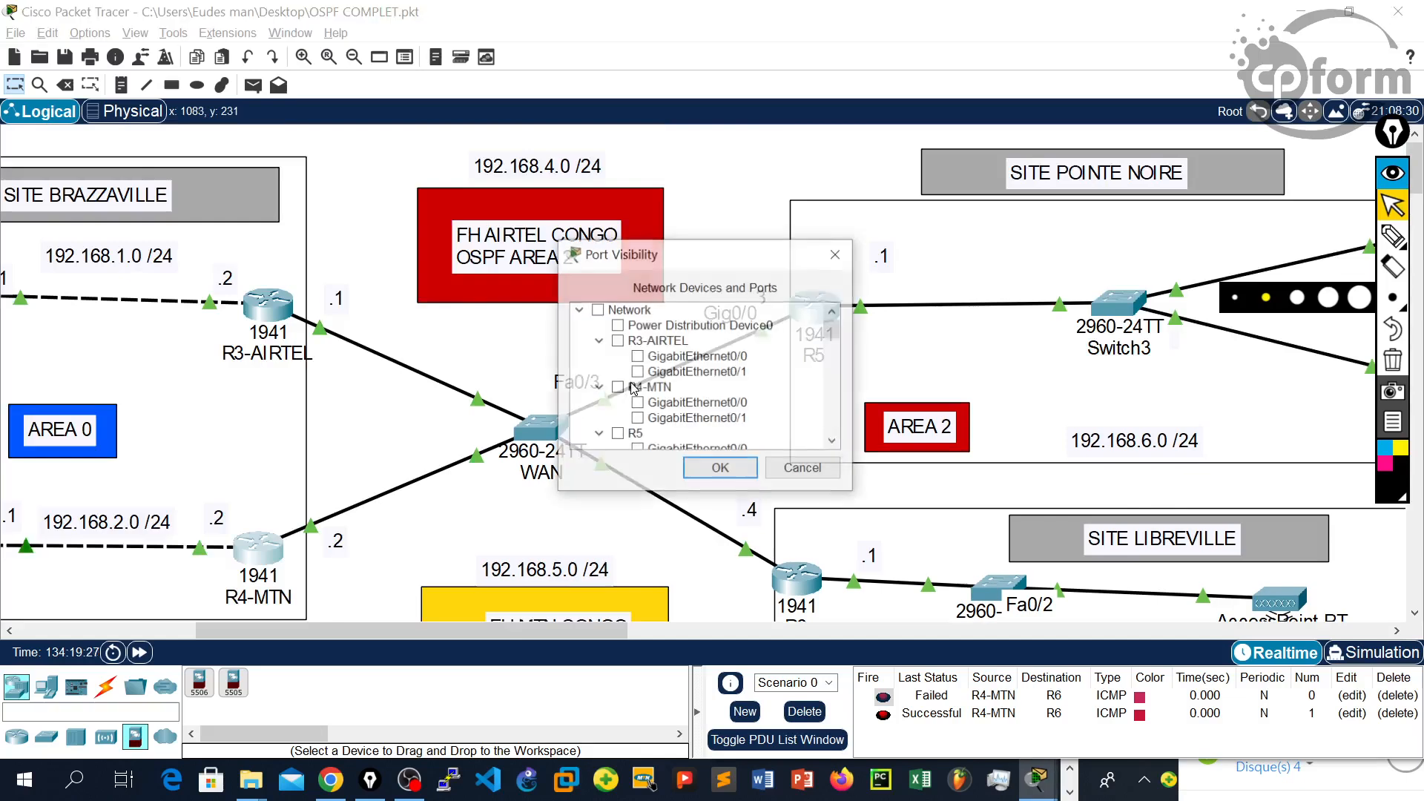
pyautogui.click(835, 253)
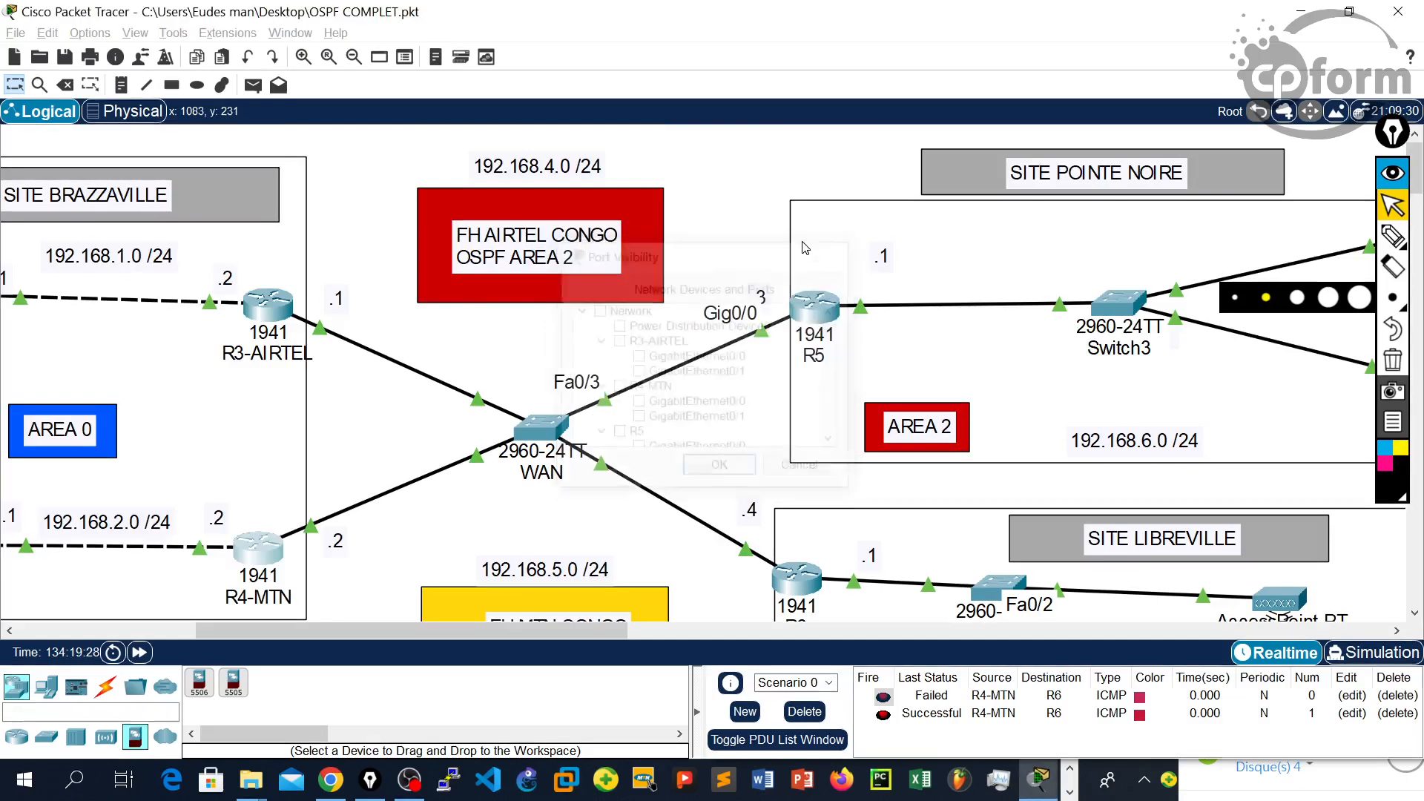
# Step: Open the command-line interface of router R3-AIRTEL and start a console session
pyautogui.click(272, 304)
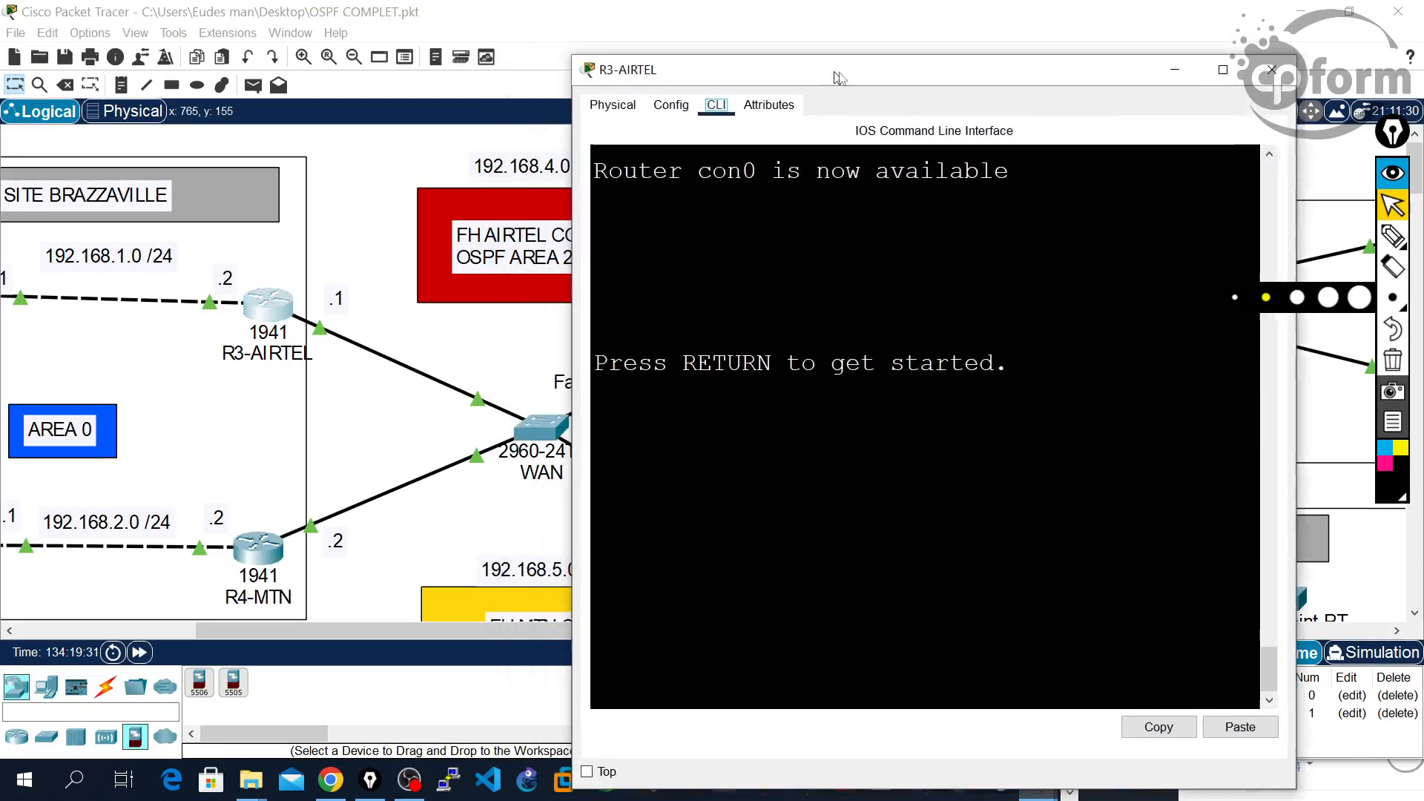
pyautogui.click(851, 195)
pyautogui.press('Return')
pyautogui.press('Return')
pyautogui.press('Return')
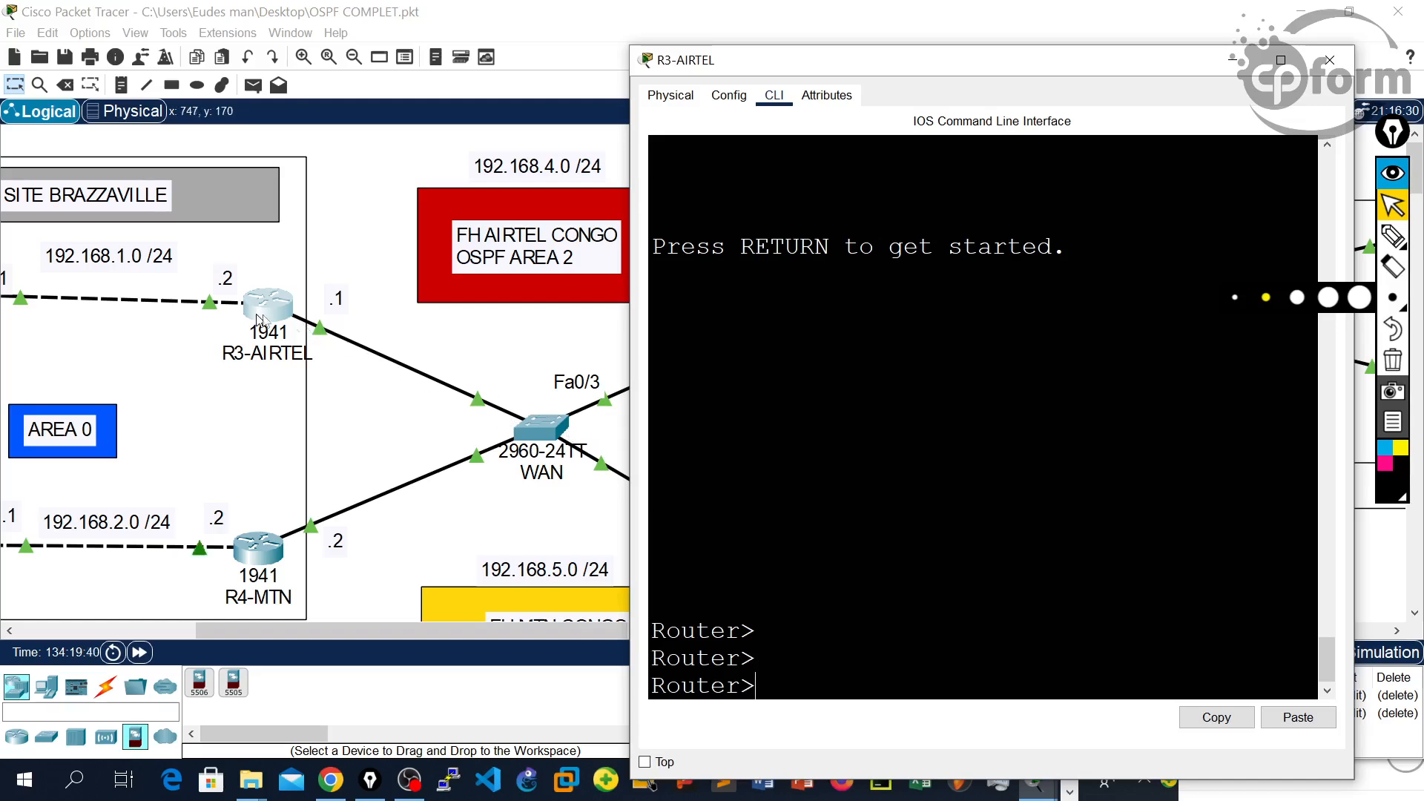
pyautogui.click(758, 395)
pyautogui.press('Return')
pyautogui.press('Return')
# Step: Enter privileged mode and global configuration mode on R3-AIRTEL with en and conf t
pyautogui.write('en')
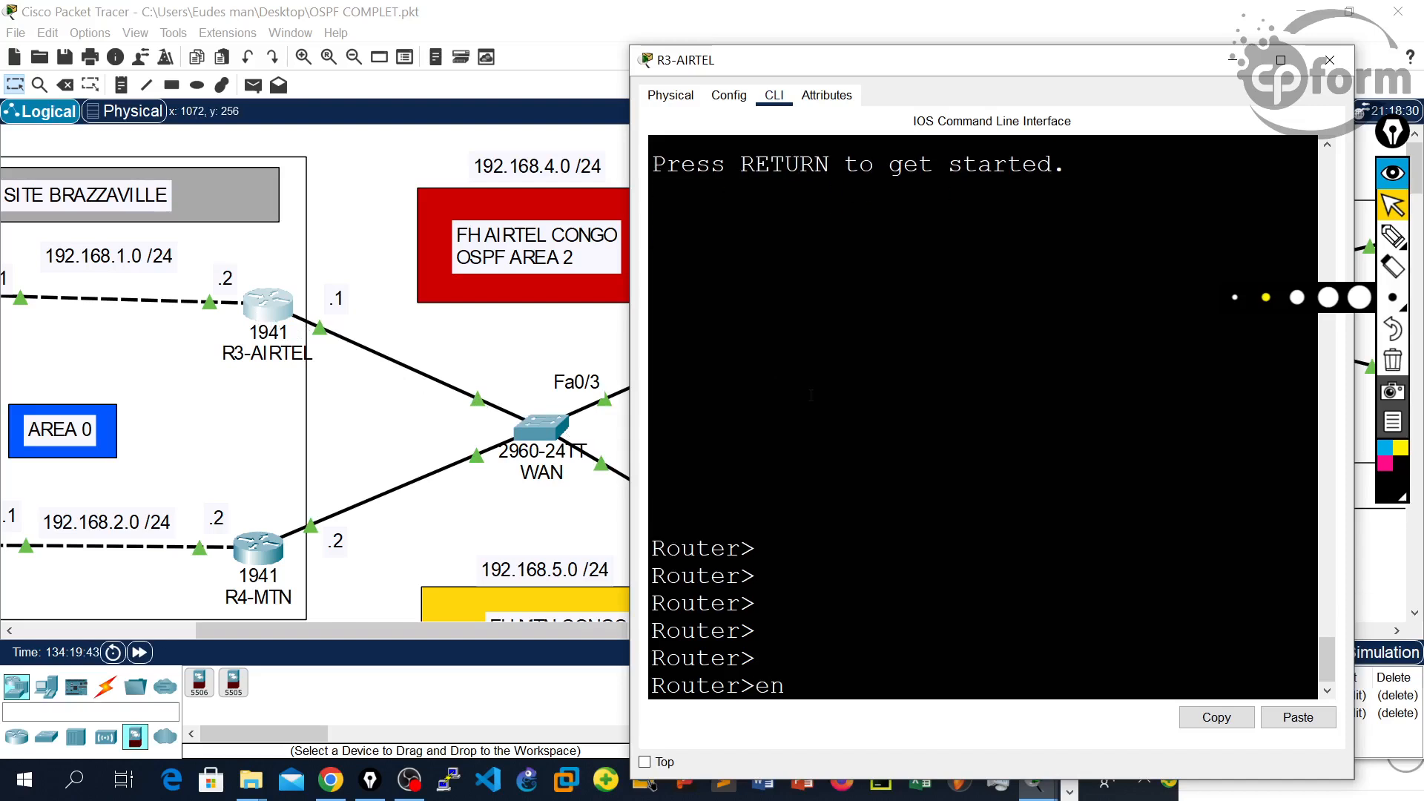
pyautogui.press('Return')
pyautogui.press('Return')
pyautogui.press('Return')
pyautogui.write('conf t')
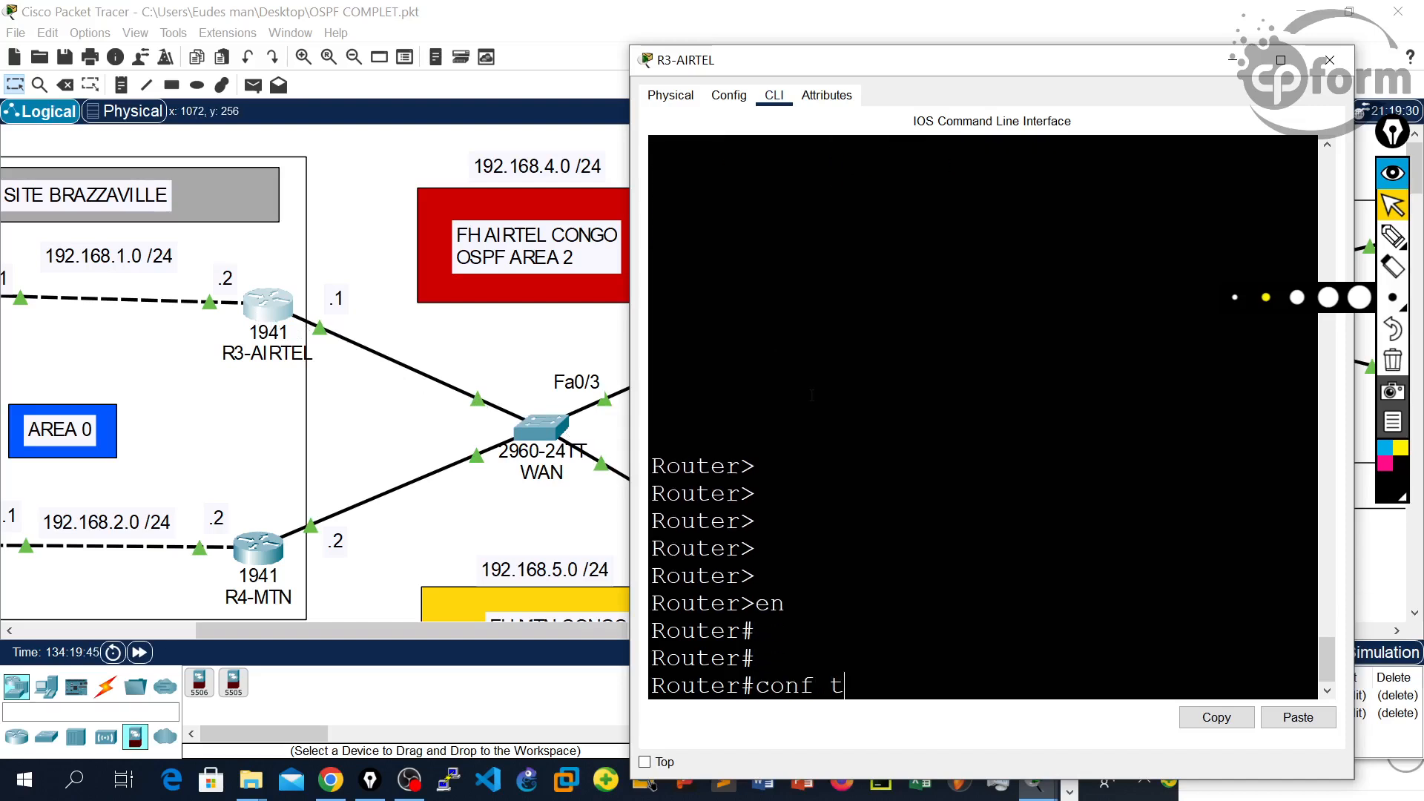
pyautogui.press('Return')
pyautogui.press('Return')
# Step: Start OSPF process 3 on R3-AIRTEL with router ospf 3
pyautogui.write('rou')
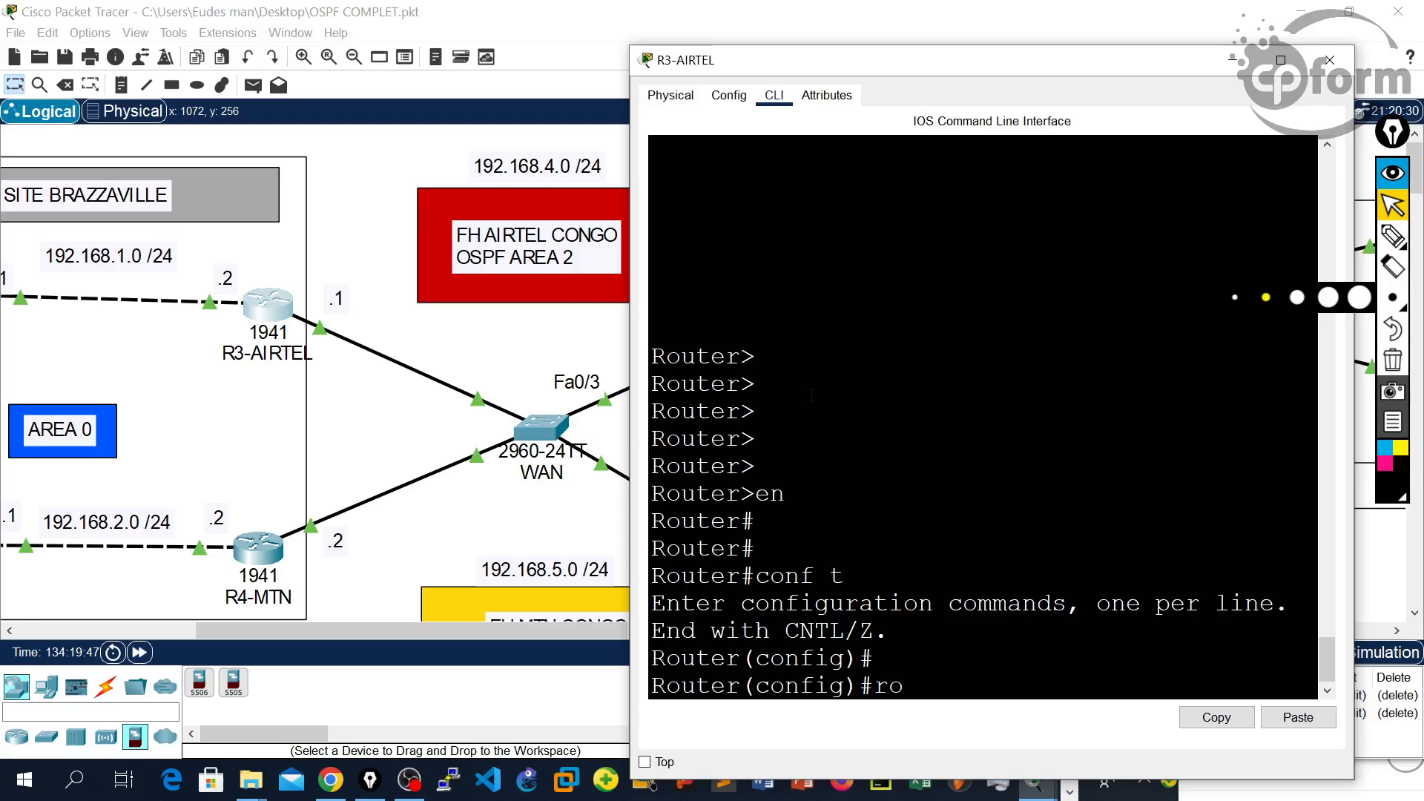
pyautogui.press('Tab')
pyautogui.write('o')
pyautogui.press('Tab')
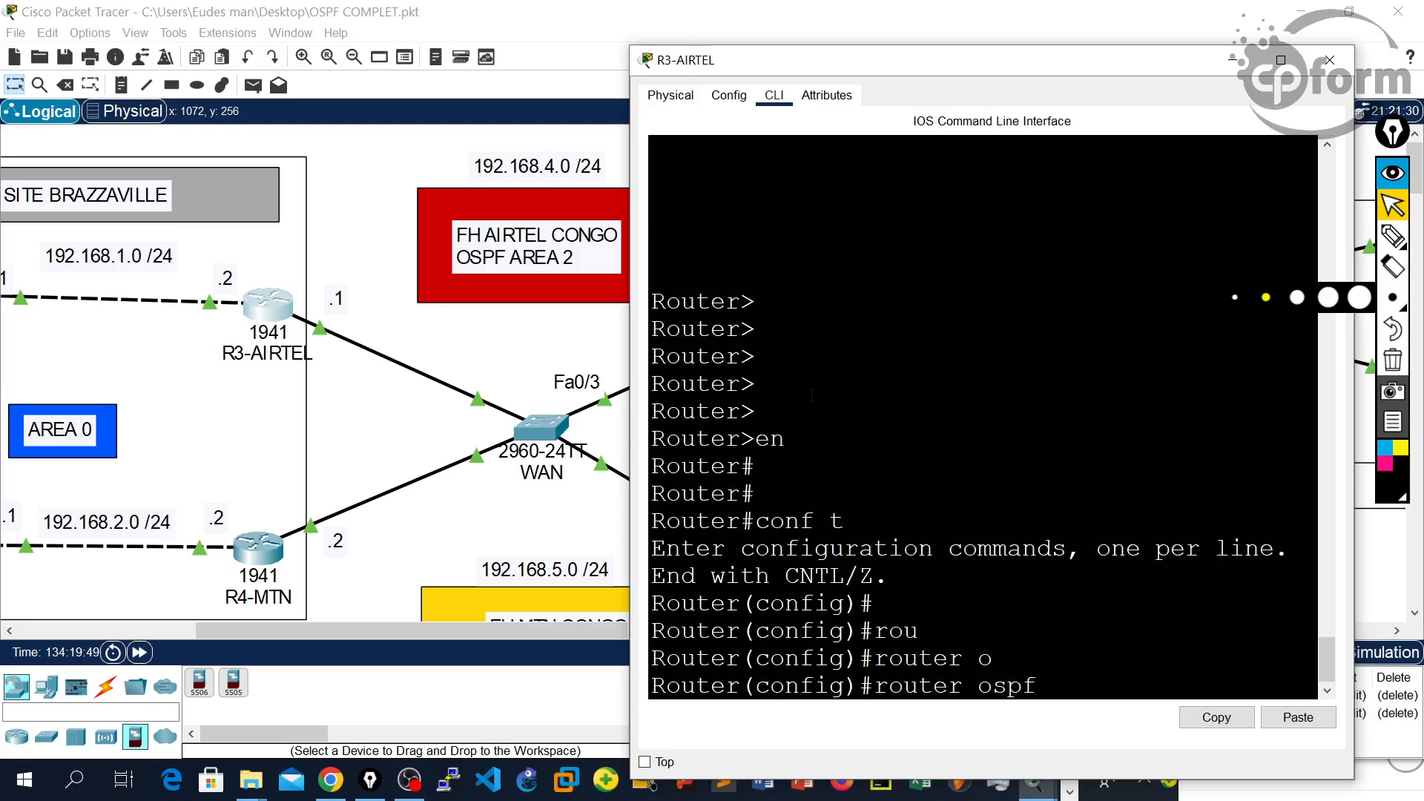
pyautogui.write('1')
pyautogui.press('BackSpace')
pyautogui.write('3')
pyautogui.press('Return')
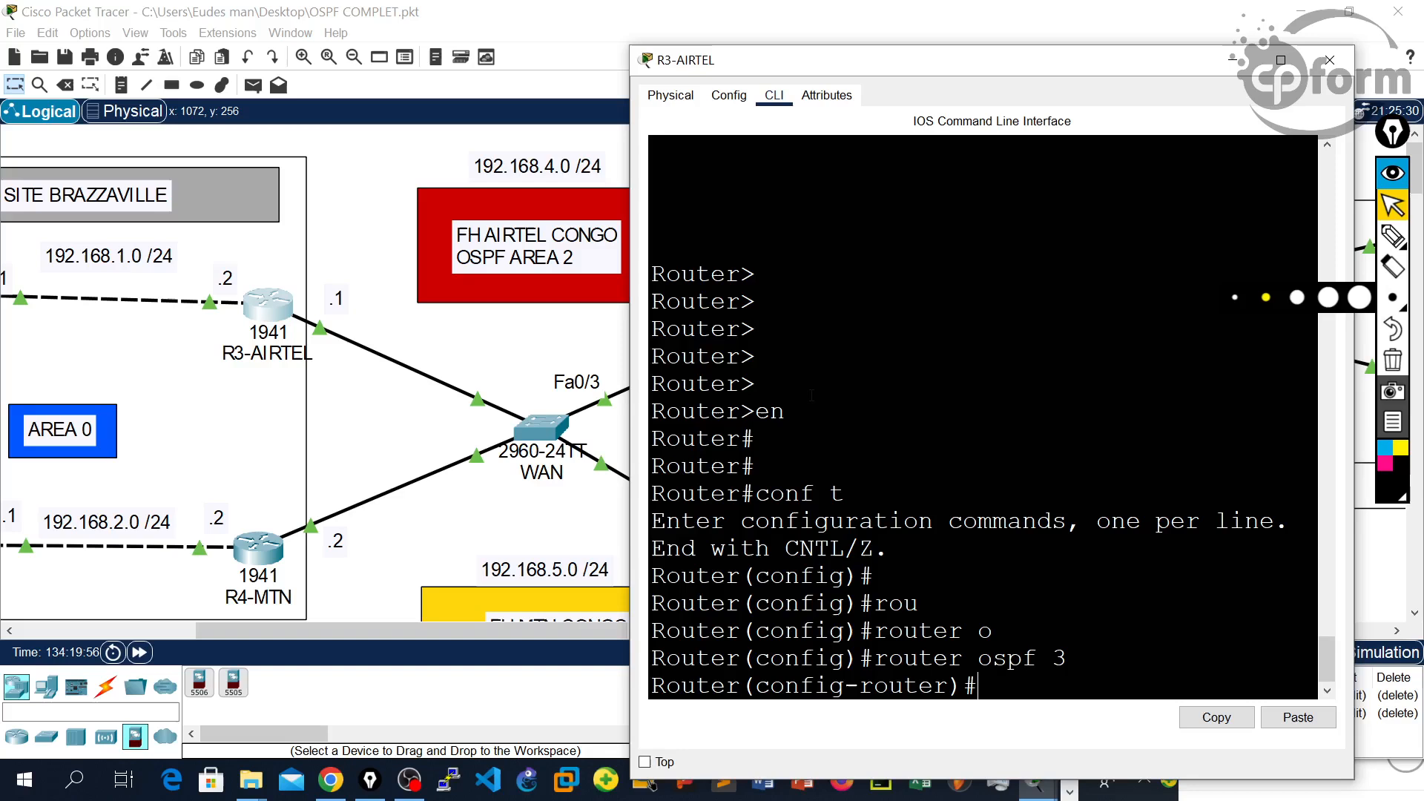
# Step: Advertise R3-AIRTEL's interface address 192.168.4.1 with wildcard mask 0.0.0.0 in OSPF area 2
pyautogui.write('ne')
pyautogui.press('Tab')
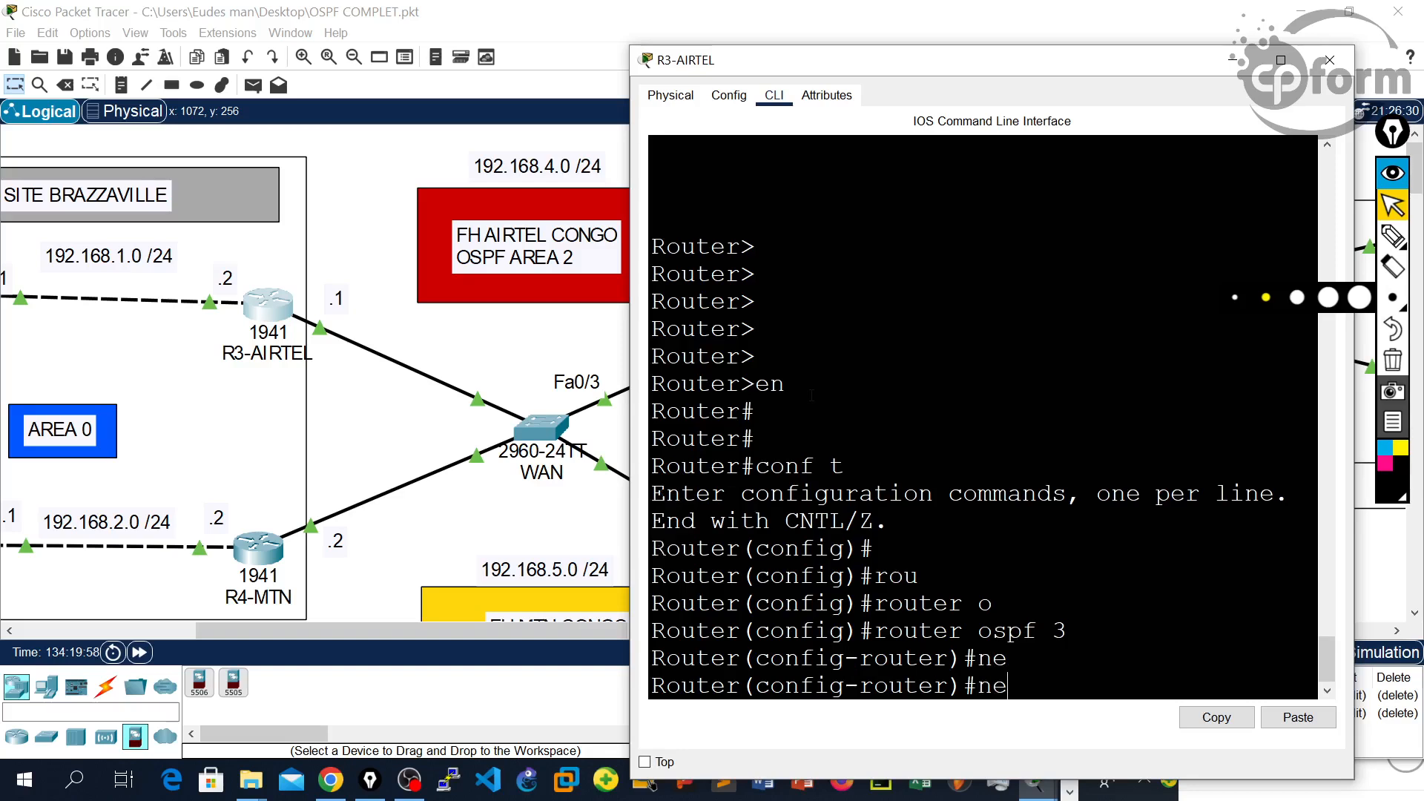
pyautogui.write('t')
pyautogui.press('Tab')
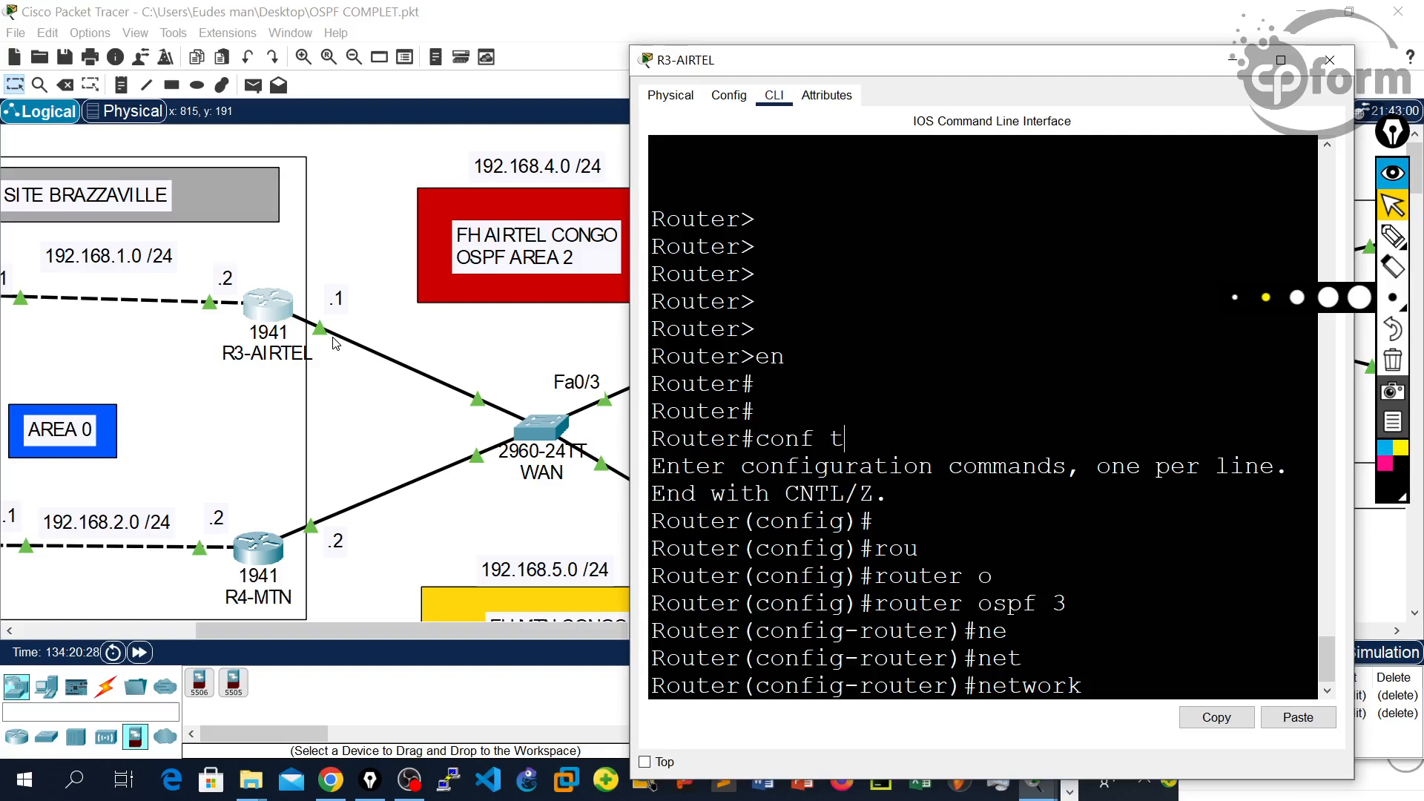
pyautogui.moveTo(757, 411); pyautogui.dragTo(730, 411)
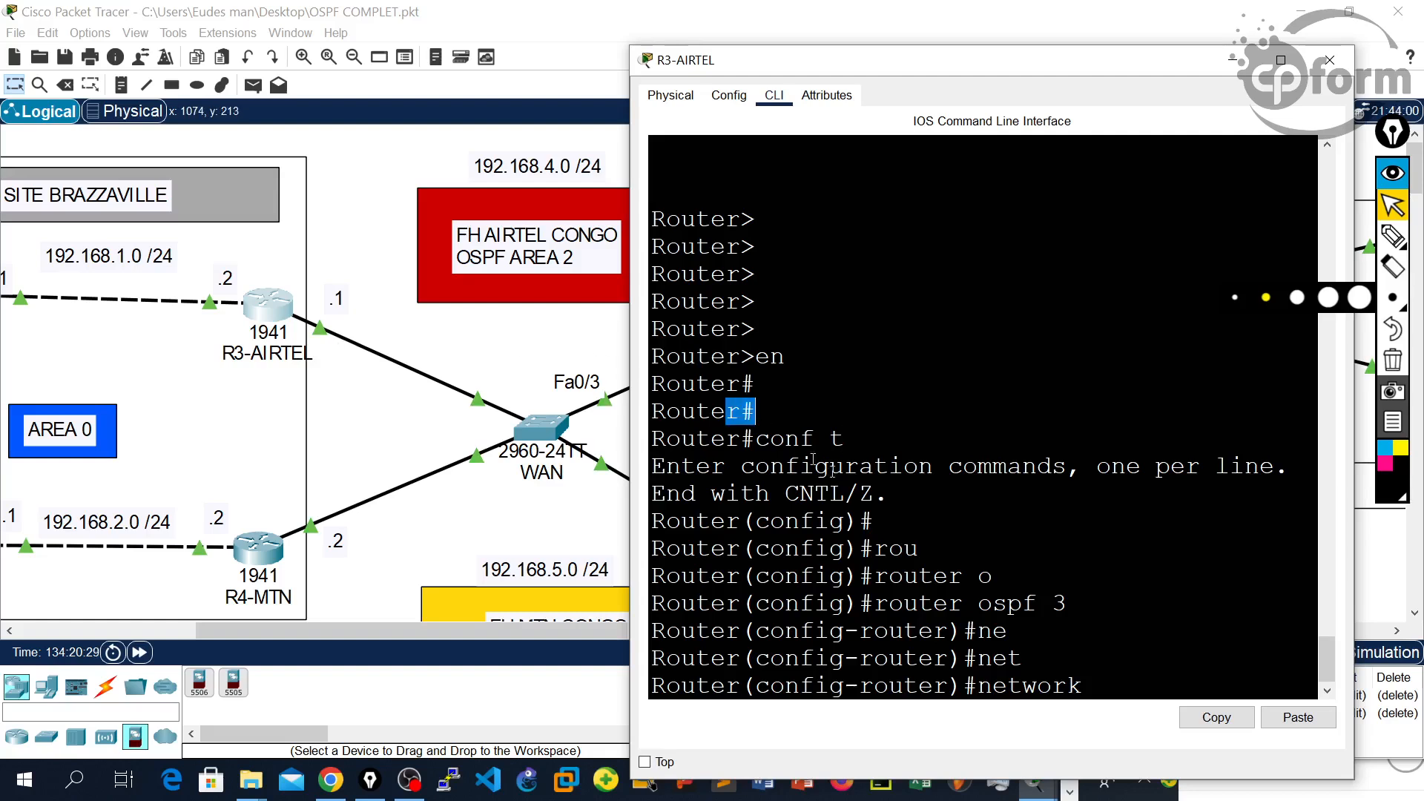
pyautogui.moveTo(1112, 523); pyautogui.dragTo(1113, 535)
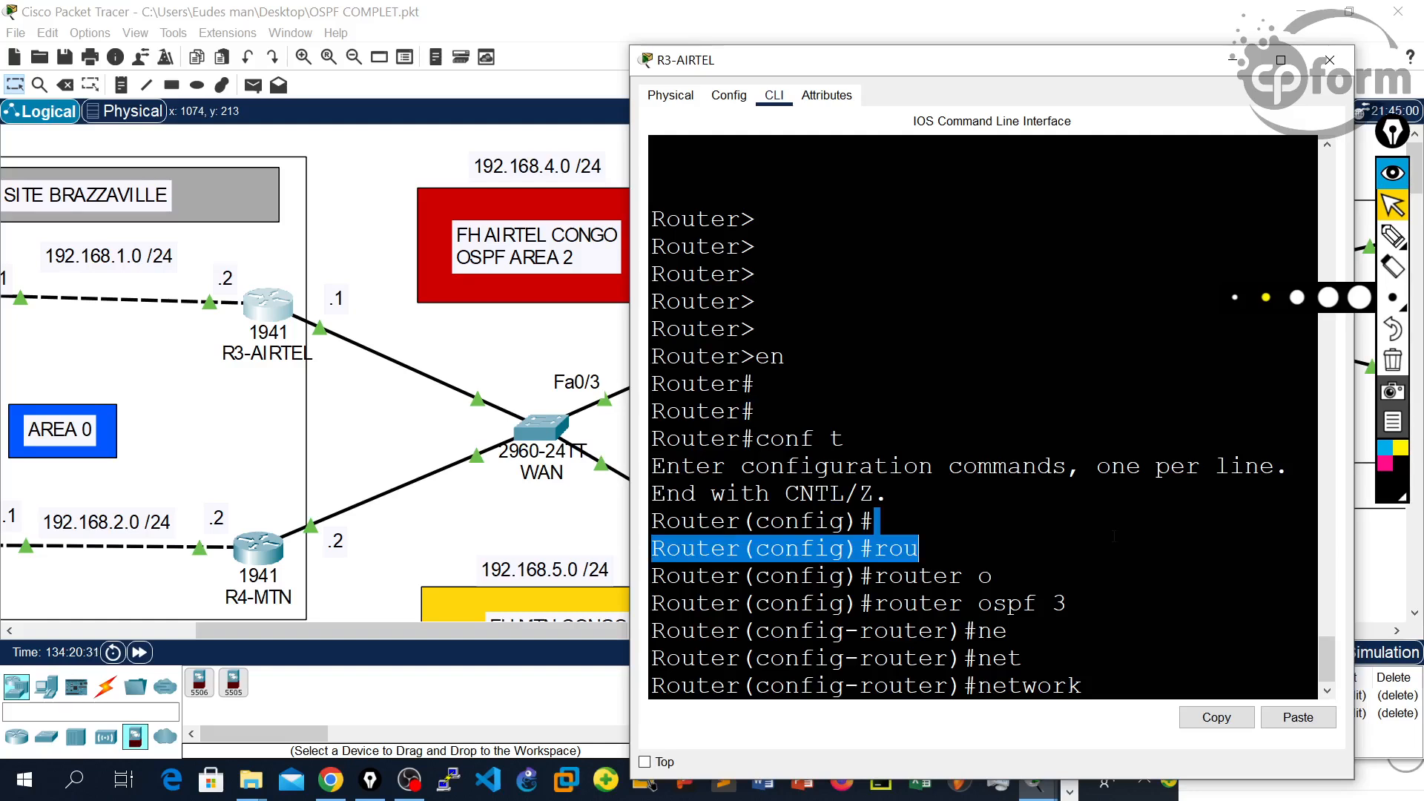
pyautogui.click(1042, 523)
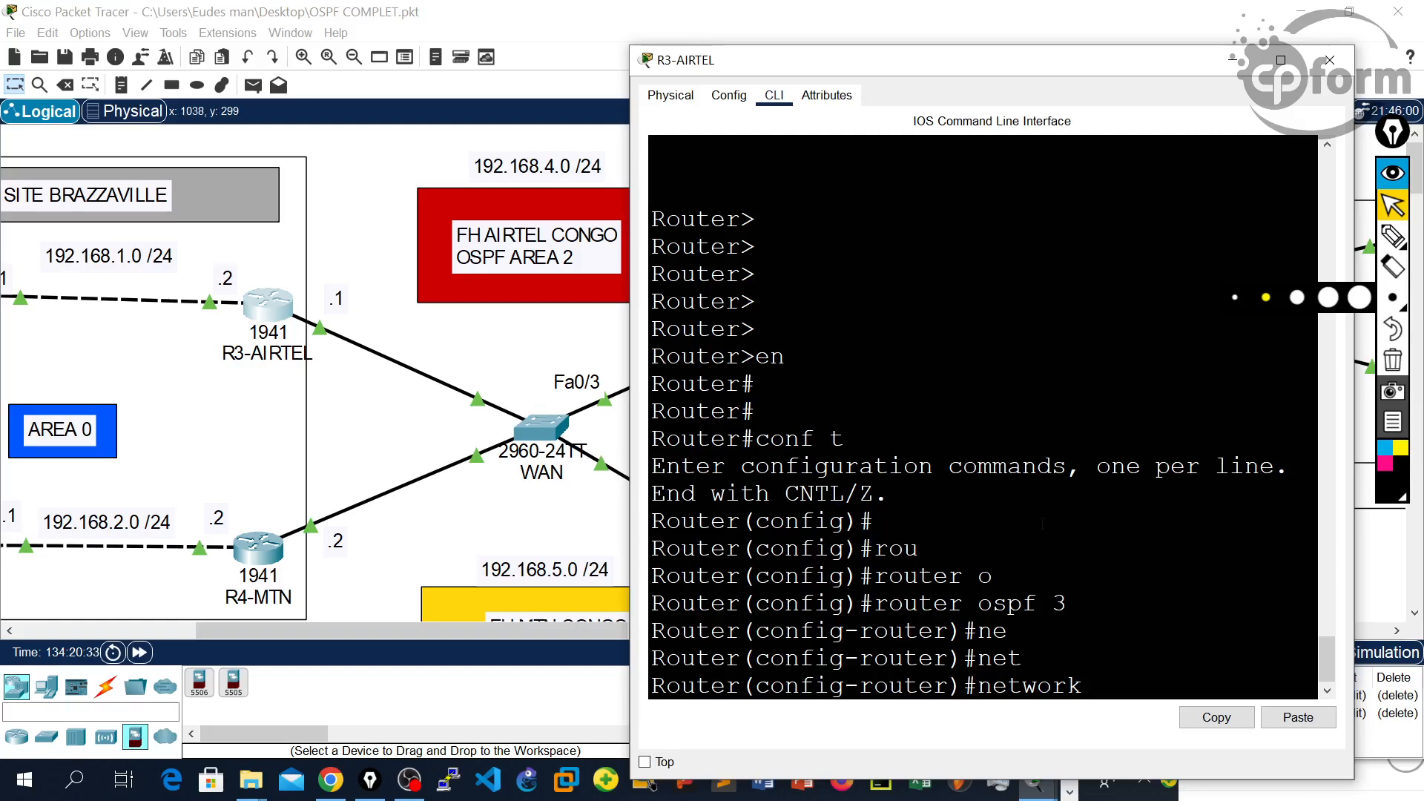
pyautogui.write('192.168.4.1')
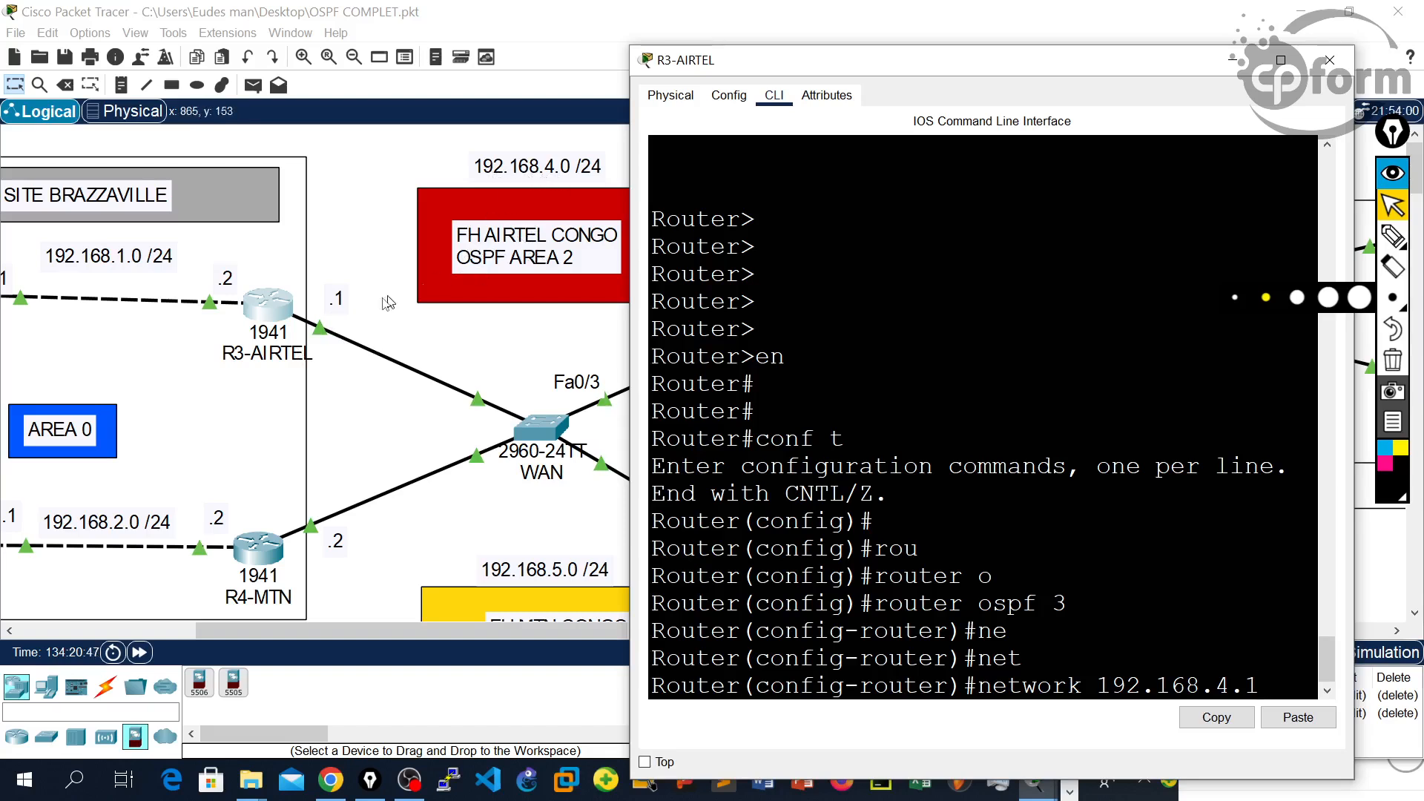
pyautogui.write('0.0.0.00')
pyautogui.press('BackSpace')
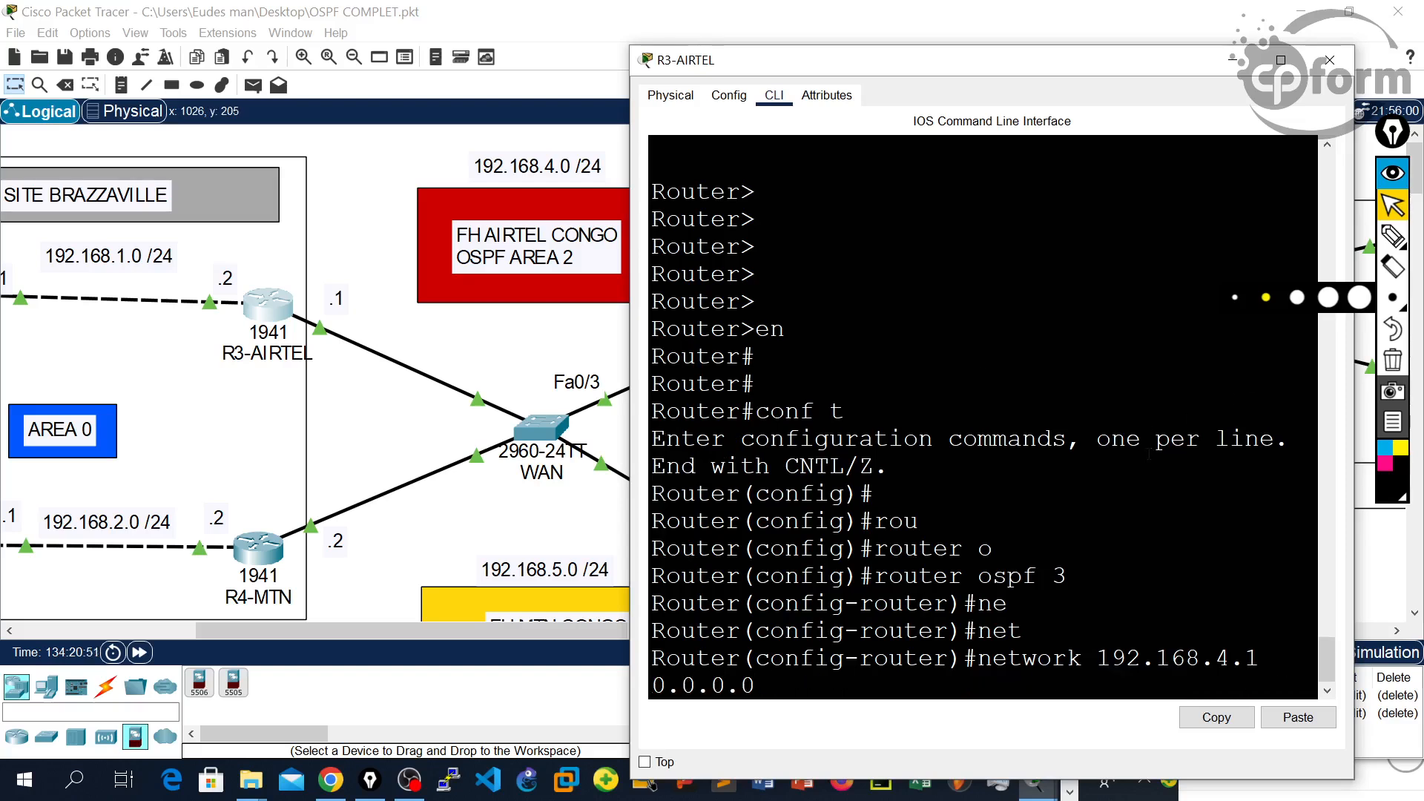
pyautogui.write('ar')
pyautogui.press('Tab')
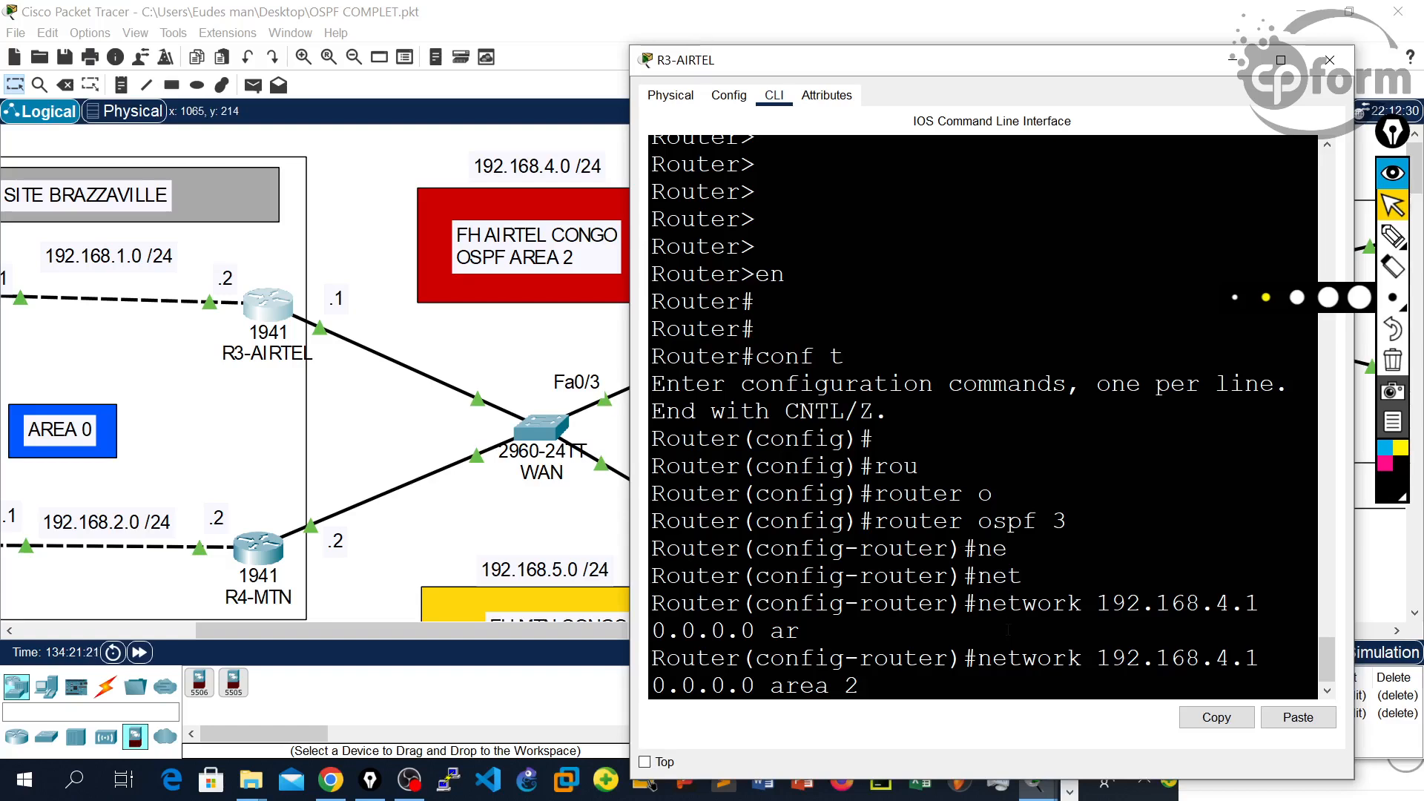
pyautogui.press('Return')
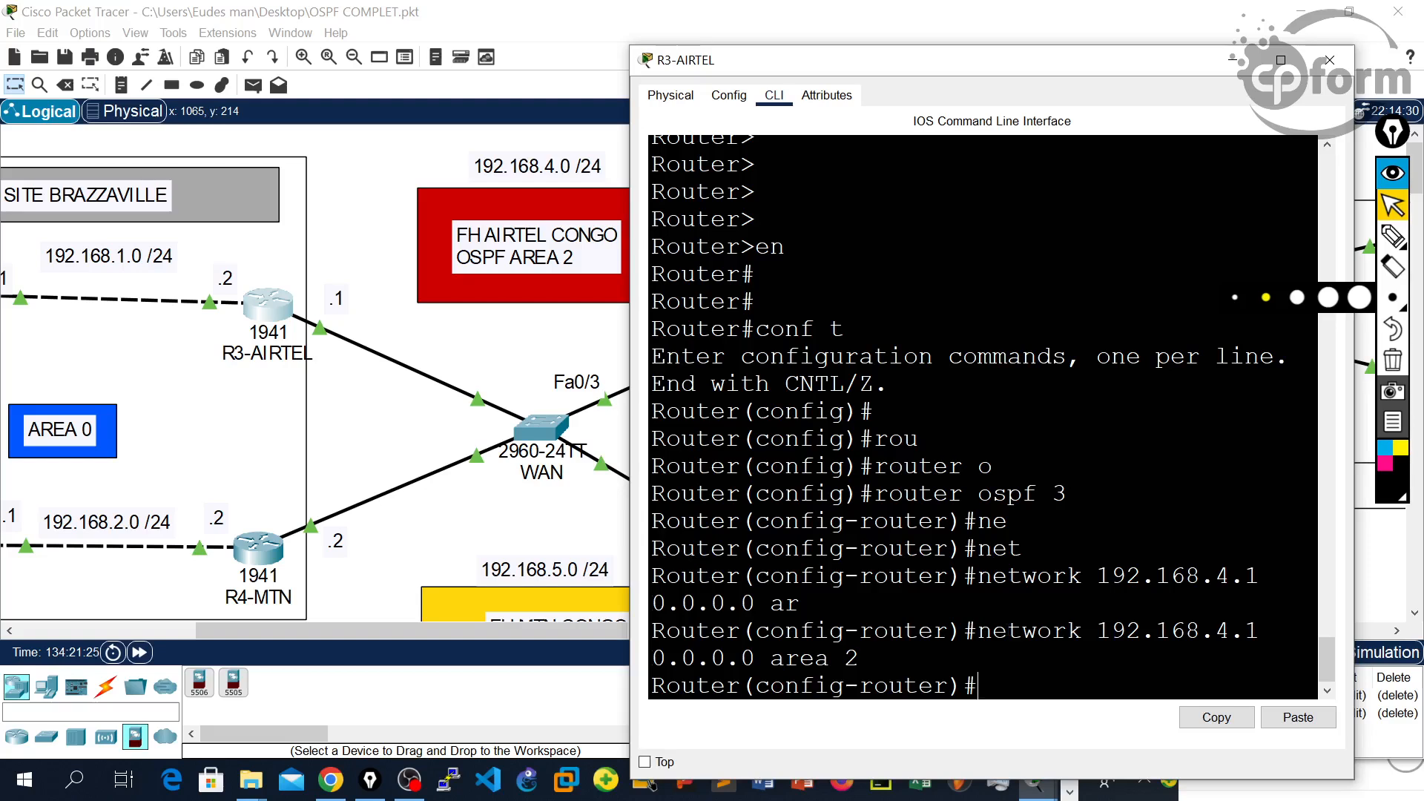
# Step: Reuse the previous network statement to advertise 192.168.5.1 with wildcard mask 0.0.0.0 in OSPF area 3
pyautogui.press('Return')
pyautogui.press('Up')
pyautogui.press('BackSpace')
pyautogui.write('3')
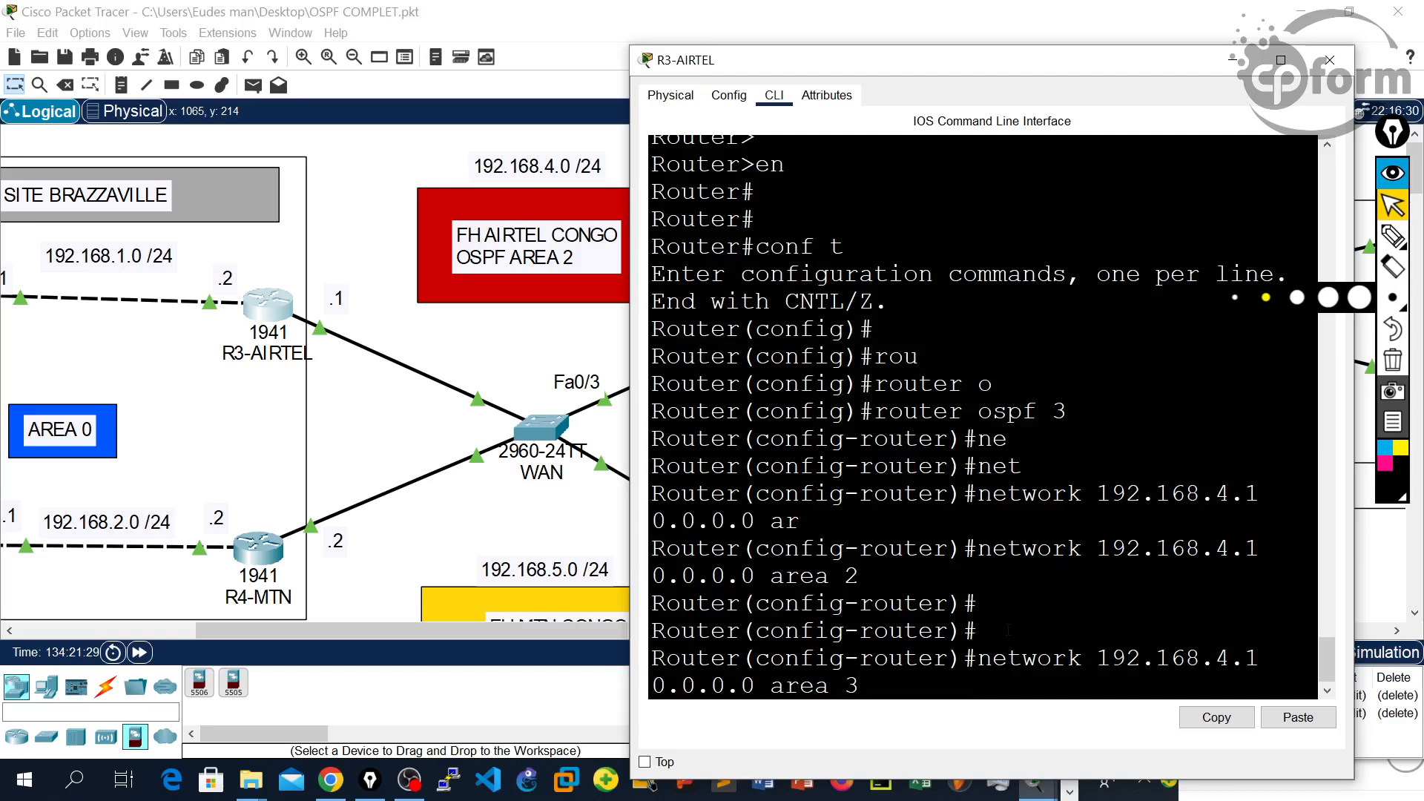
pyautogui.press('Left')
pyautogui.press('Left')
pyautogui.press('Left')
pyautogui.press('Left')
pyautogui.press('Left')
pyautogui.press('Left')
pyautogui.press('Left')
pyautogui.press('Left')
pyautogui.press('Left')
pyautogui.press('Left')
pyautogui.press('Left')
pyautogui.press('Left')
pyautogui.press('Left')
pyautogui.press('Left')
pyautogui.press('BackSpace')
pyautogui.press('BackSpace')
pyautogui.press('BackSpace')
pyautogui.write('5')
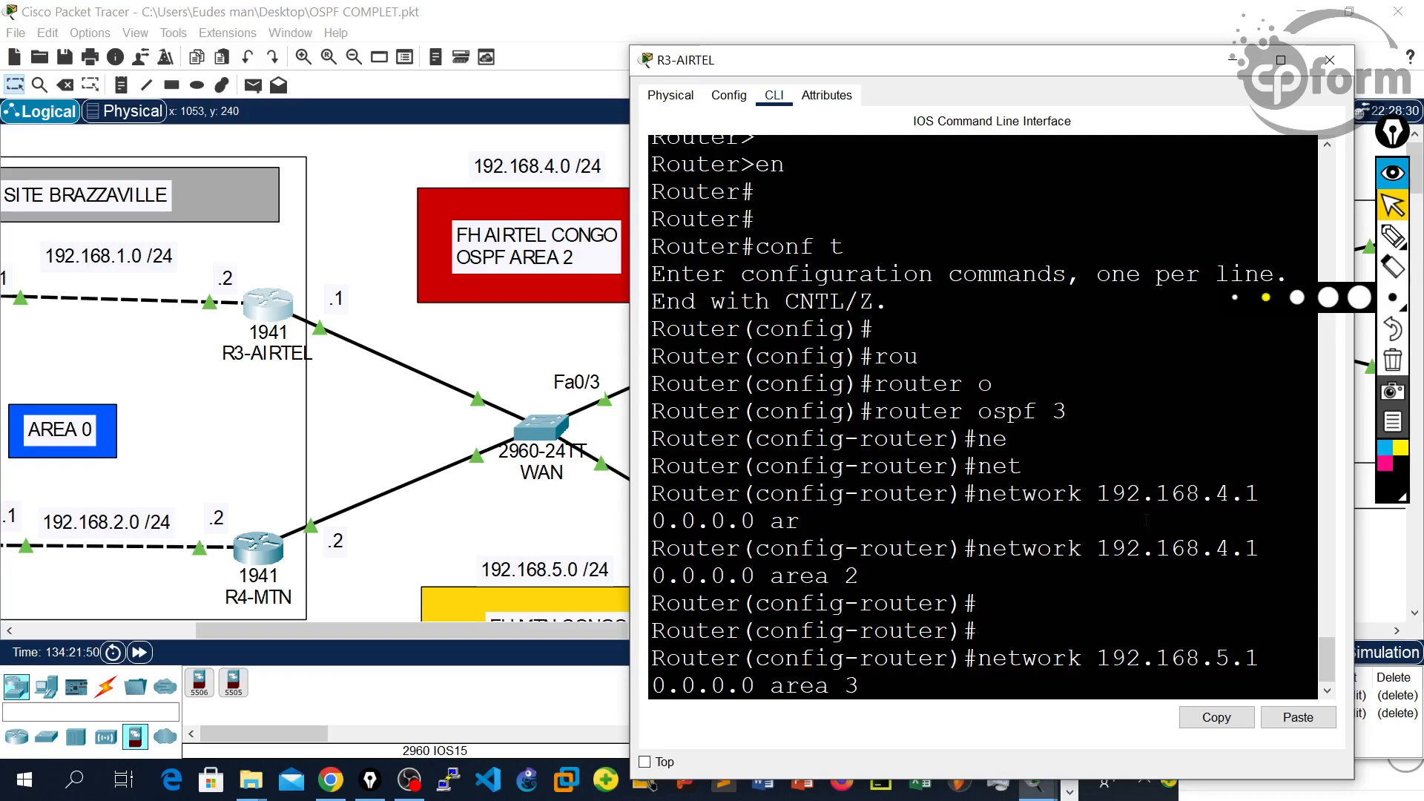
pyautogui.press('Return')
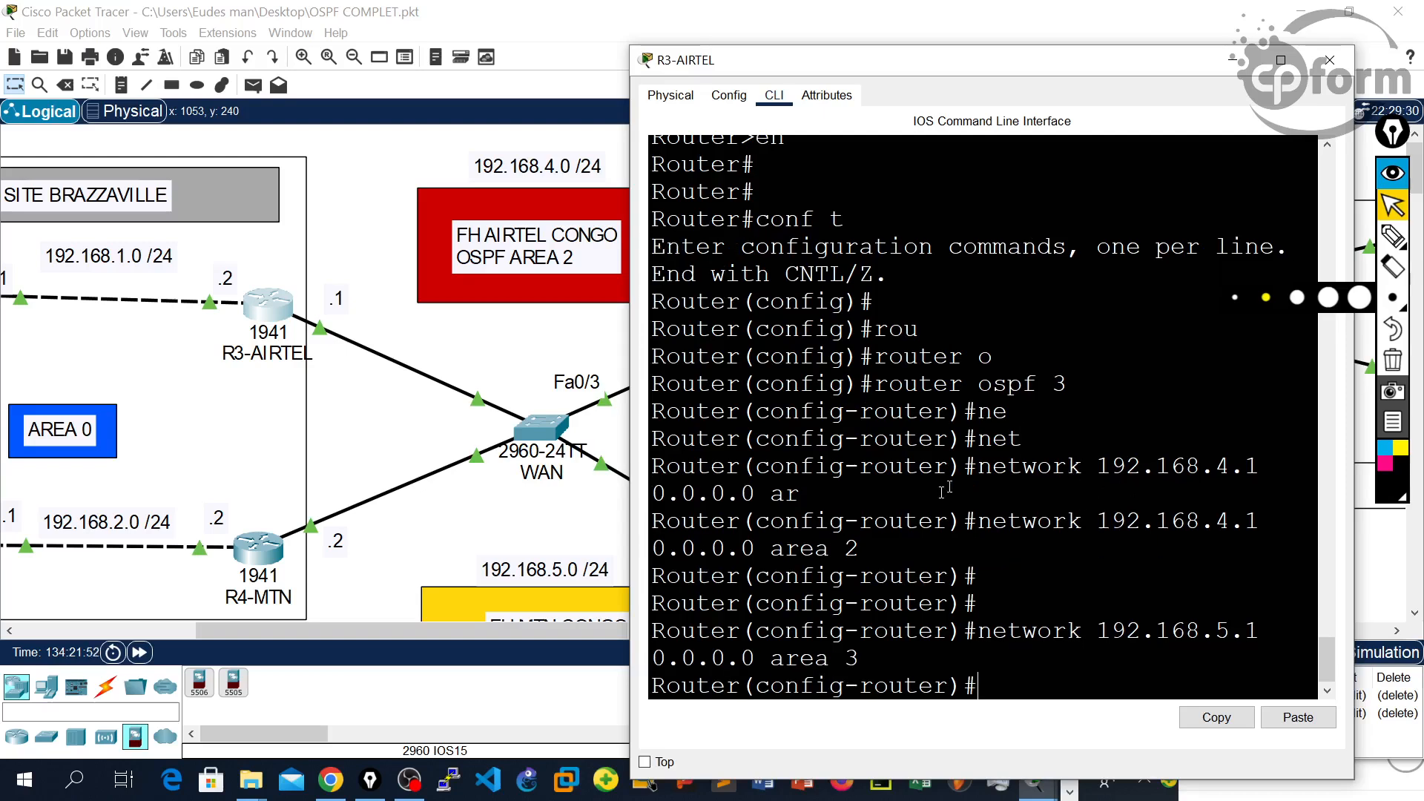
# Step: Leave configuration mode on R3-AIRTEL, save the configuration with wr, and close the router's window
pyautogui.scroll(-1, 316, 393)
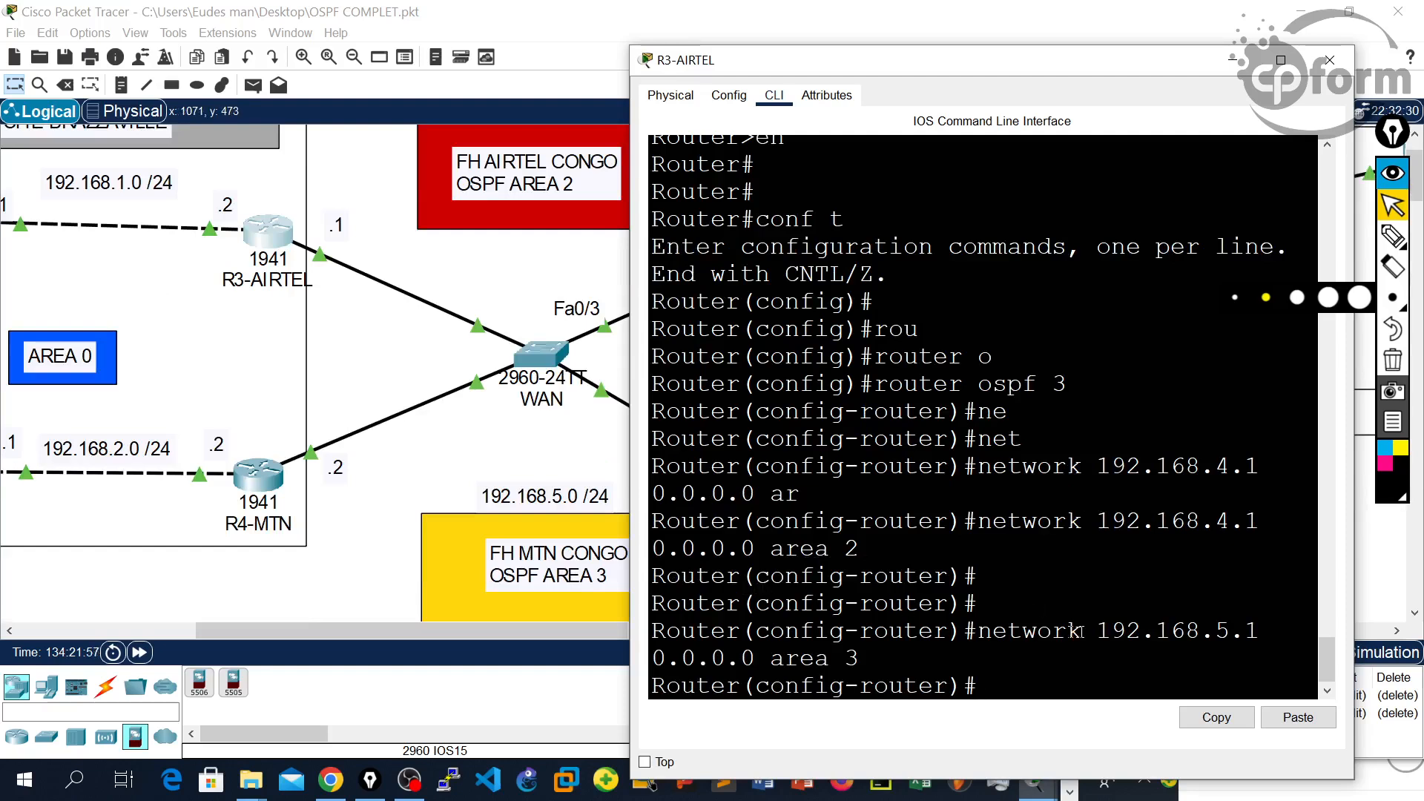
pyautogui.moveTo(1112, 632); pyautogui.dragTo(1244, 630)
pyautogui.click(1000, 652)
pyautogui.hotkey('ctrl', 'z')
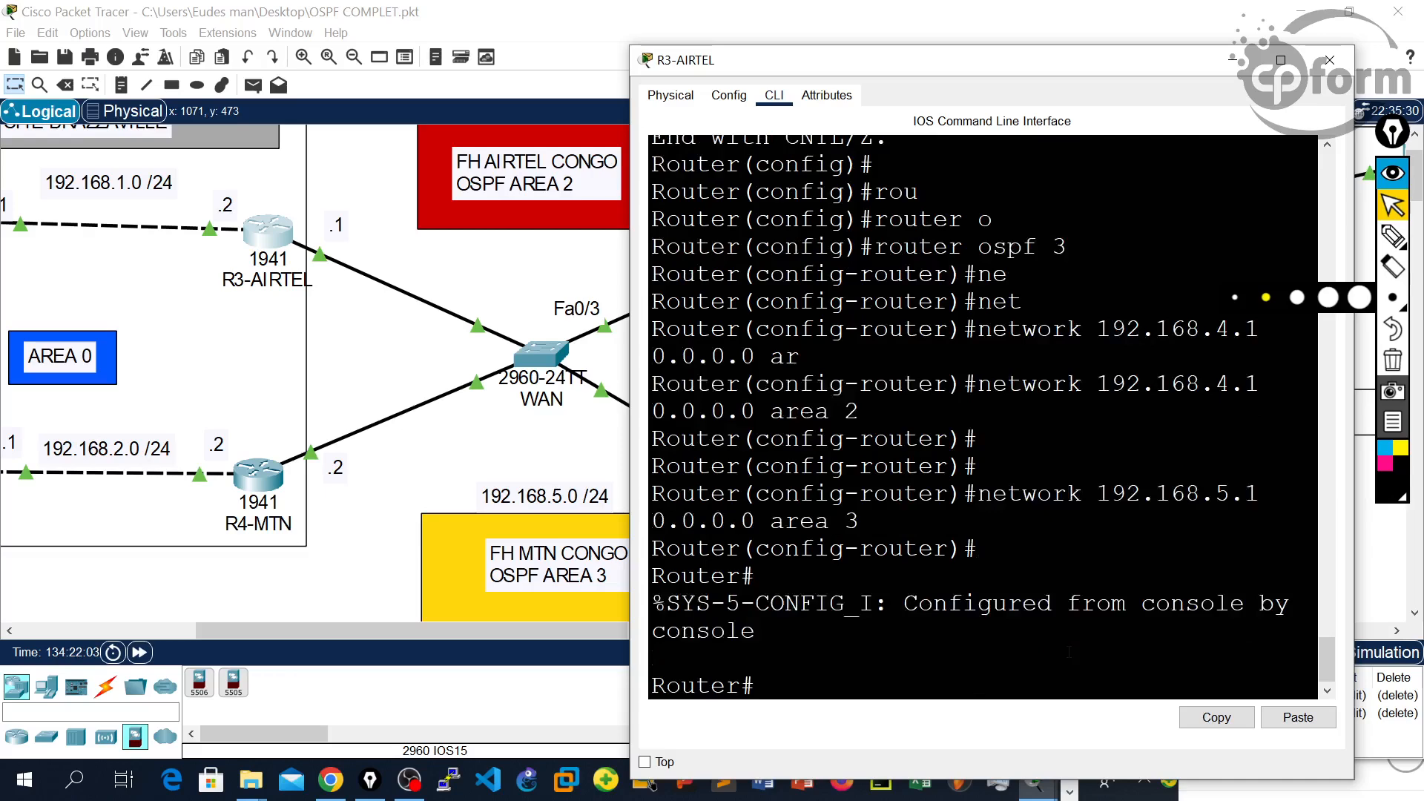
pyautogui.press('Return')
pyautogui.press('Return')
pyautogui.write('wr')
pyautogui.press('Return')
pyautogui.press('Return')
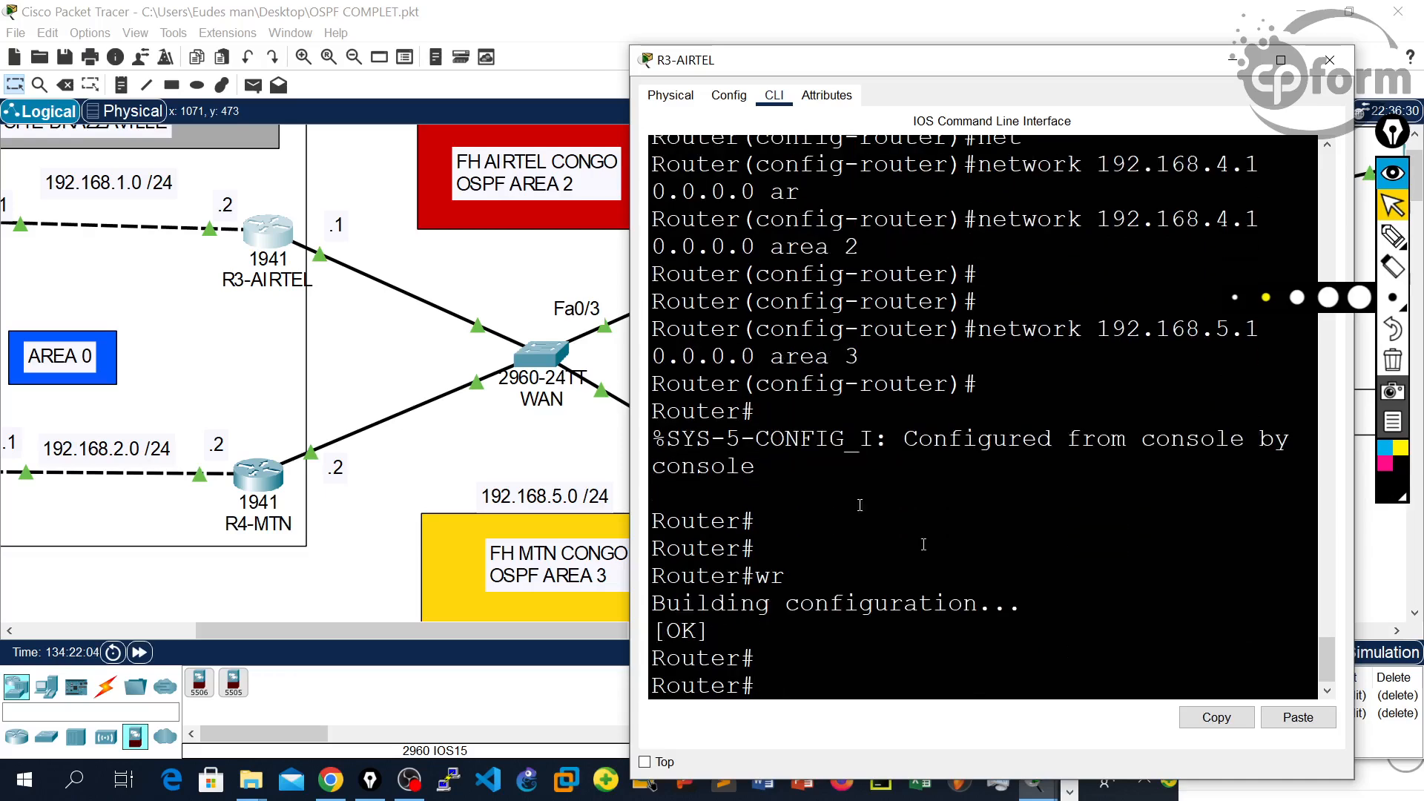
pyautogui.click(1337, 54)
# Step: Open the command-line interface of router R4-MTN and enter global configuration mode with en and conf t
pyautogui.scroll(1, 312, 416)
pyautogui.scroll(-1, 282, 438)
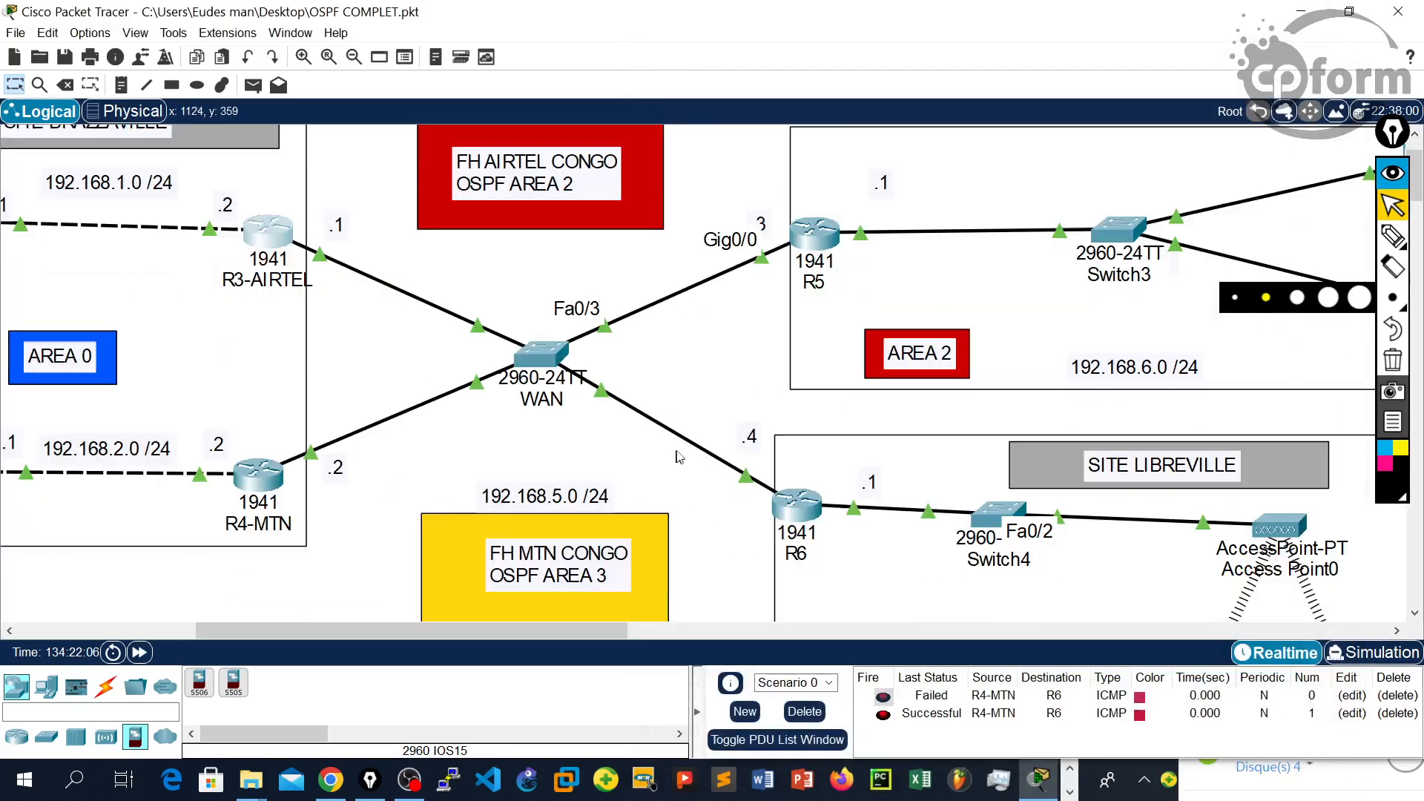
pyautogui.click(258, 475)
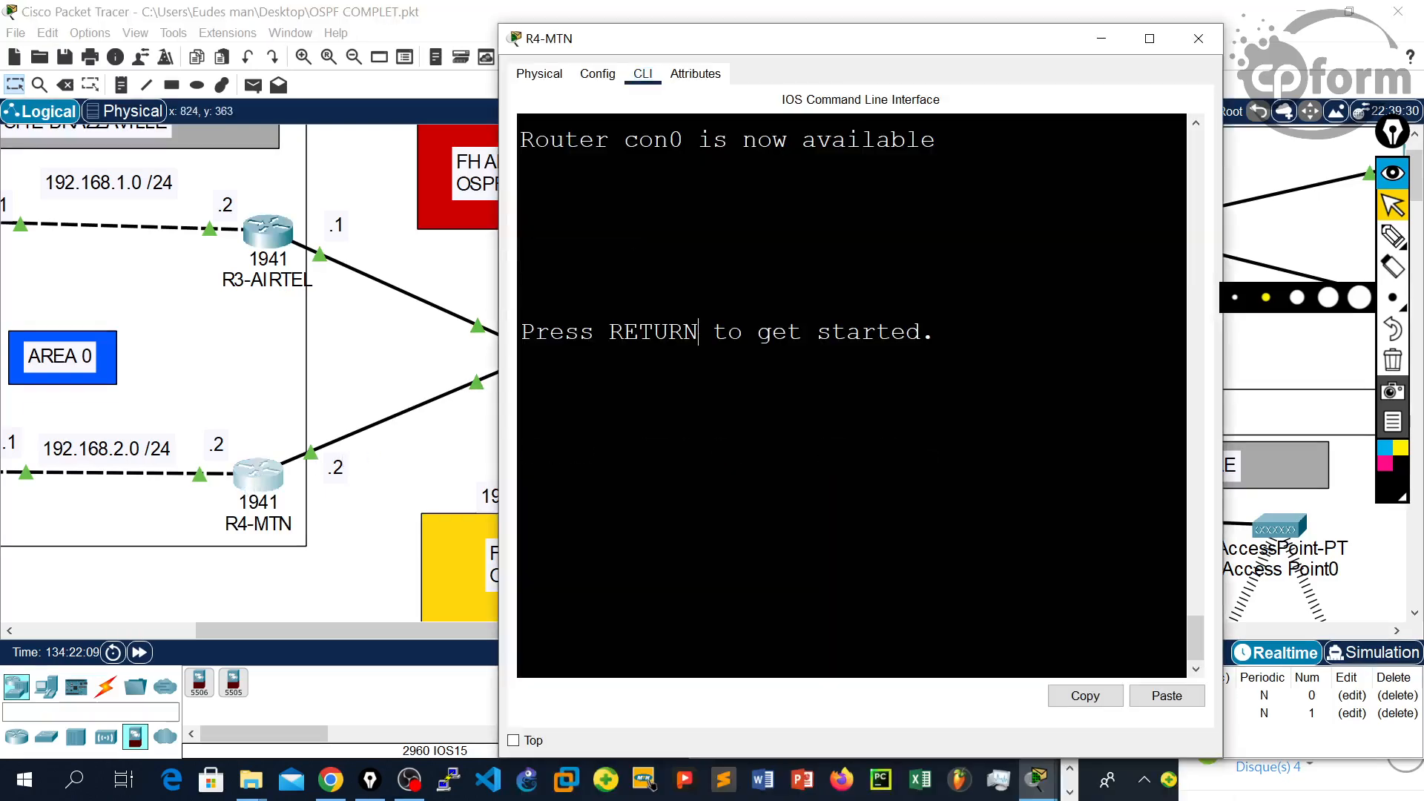
pyautogui.press('Return')
pyautogui.press('Return')
pyautogui.press('Return')
pyautogui.press('Return')
pyautogui.write('en')
pyautogui.press('Return')
pyautogui.press('Return')
pyautogui.write('conf t')
pyautogui.press('Return')
pyautogui.press('Return')
pyautogui.press('Return')
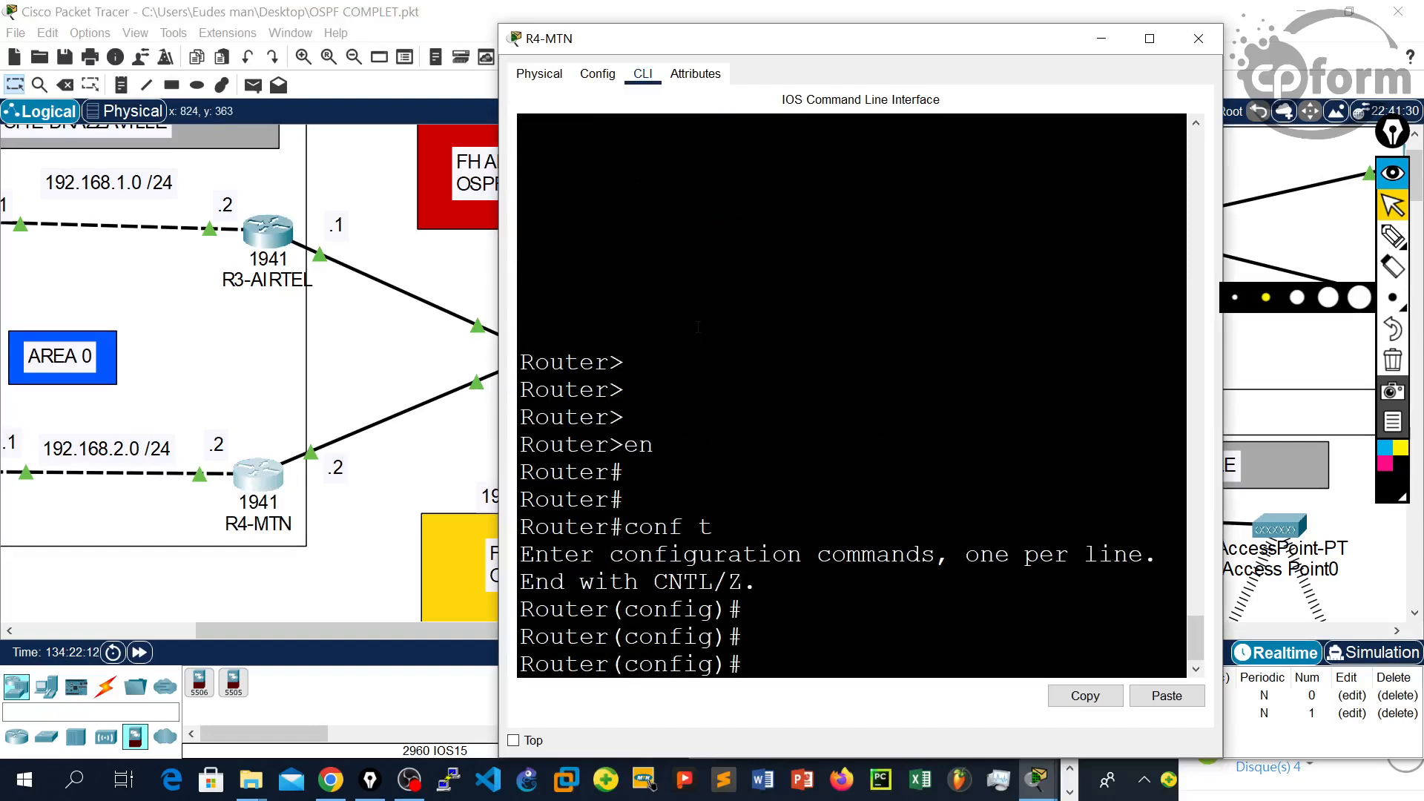
# Step: Start OSPF process 4 on R4-MTN with router ospf 4
pyautogui.write('rou')
pyautogui.press('Tab')
pyautogui.write('o')
pyautogui.press('Tab')
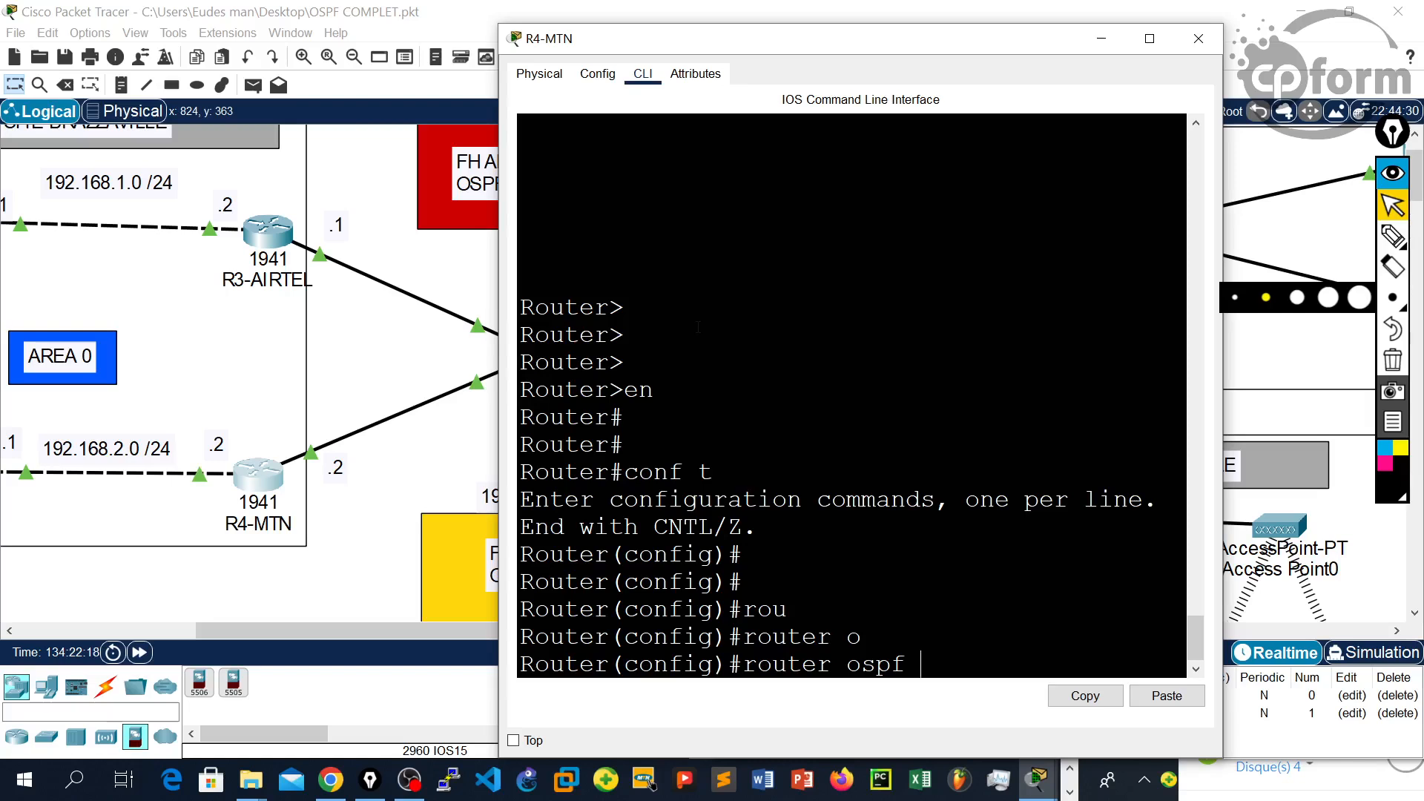
pyautogui.write('4')
pyautogui.press('Return')
pyautogui.press('Return')
pyautogui.press('Return')
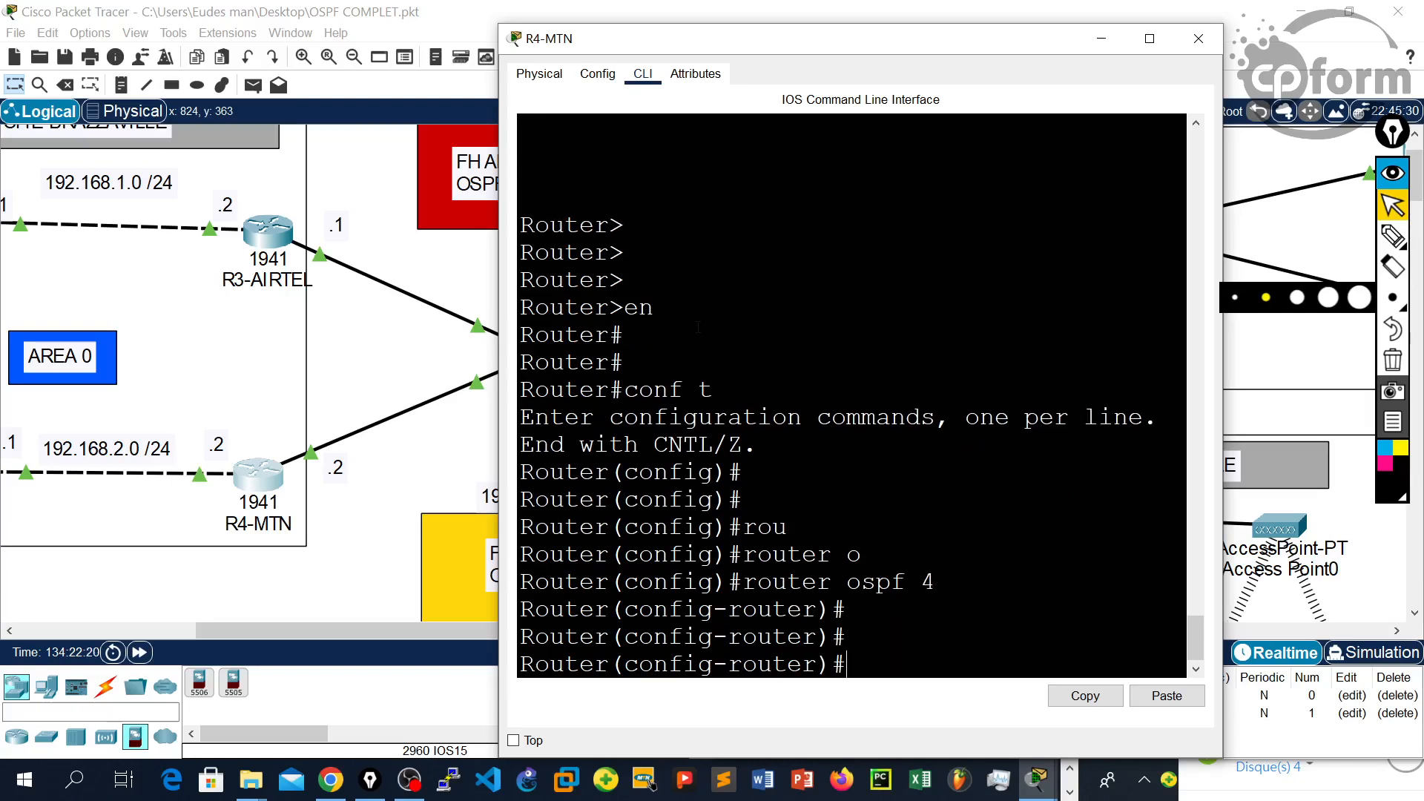
# Step: Advertise 192.168.4.2 with wildcard mask 0.0.0.0 in OSPF area 2 on R4-MTN
pyautogui.write('net')
pyautogui.press('Tab')
pyautogui.write('192.168')
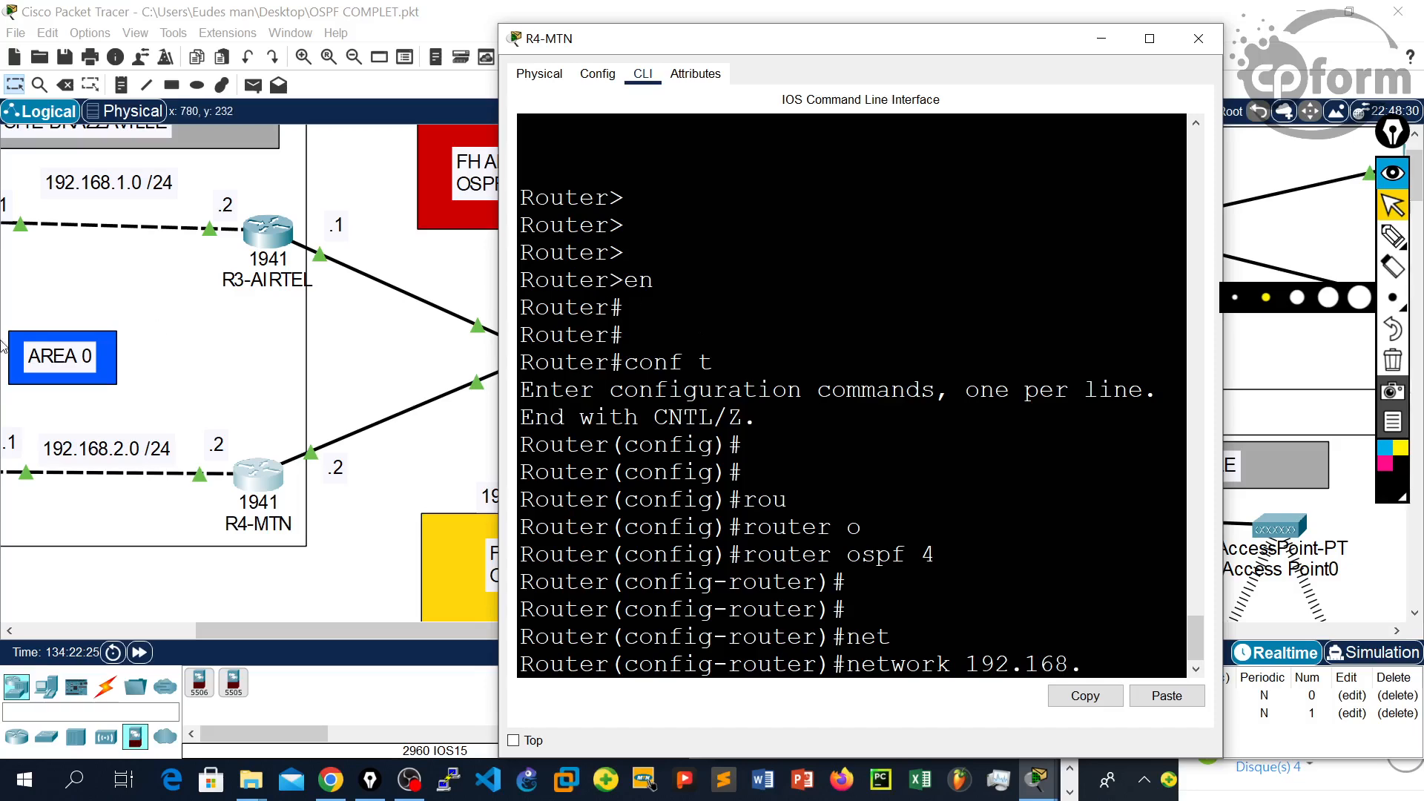
pyautogui.scroll(1, 344, 345)
pyautogui.moveTo(597, 40); pyautogui.dragTo(755, 35)
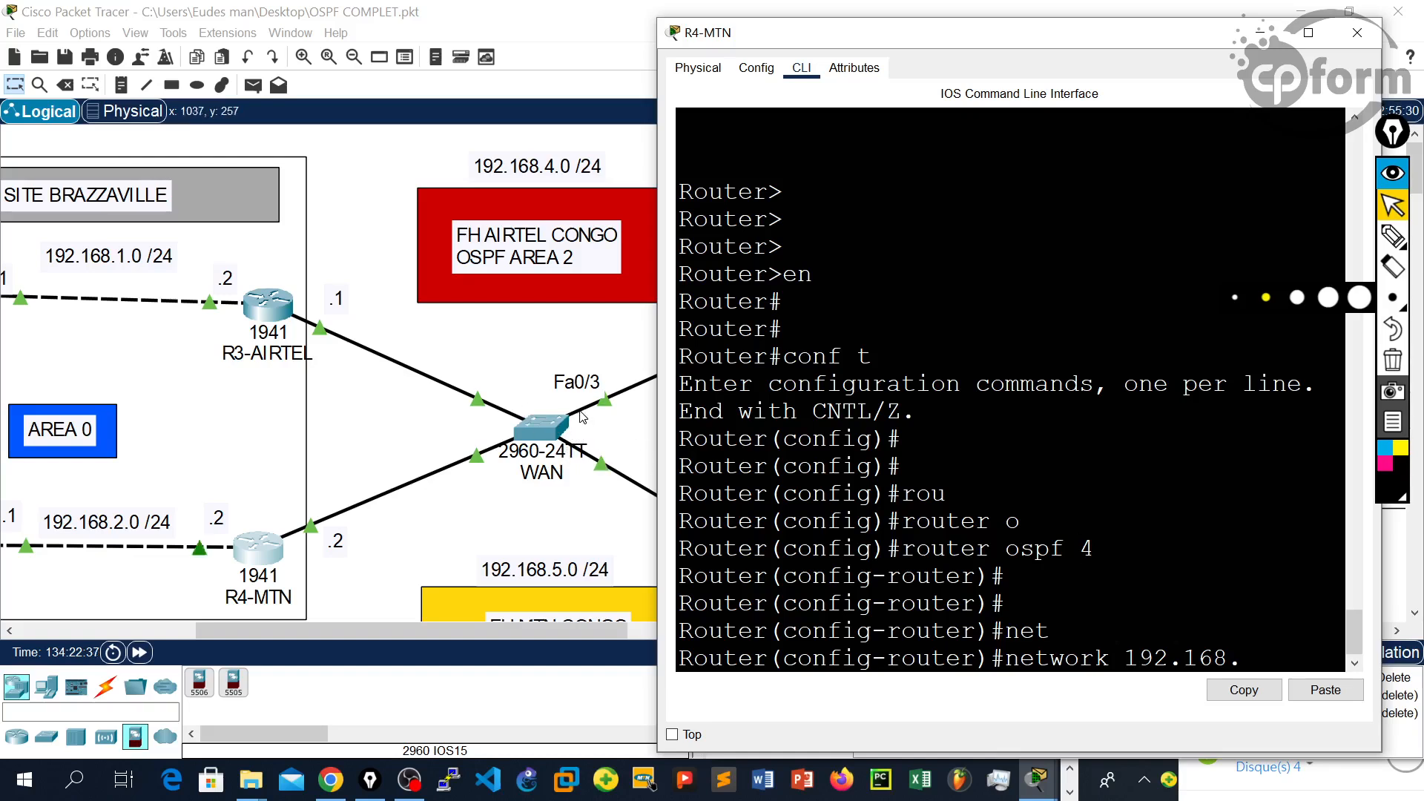
pyautogui.click(1273, 562)
pyautogui.moveTo(1273, 564); pyautogui.dragTo(1274, 593)
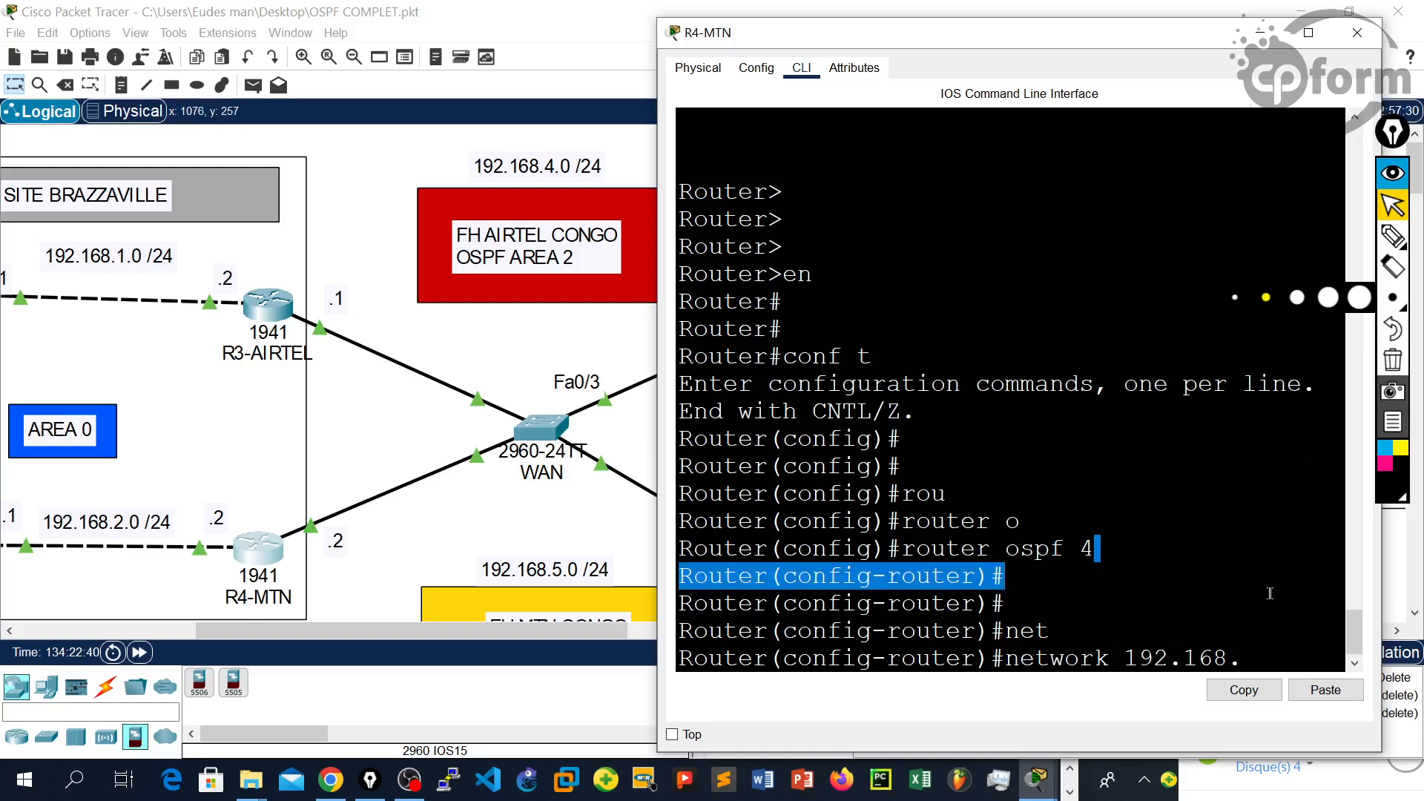
pyautogui.click(1216, 565)
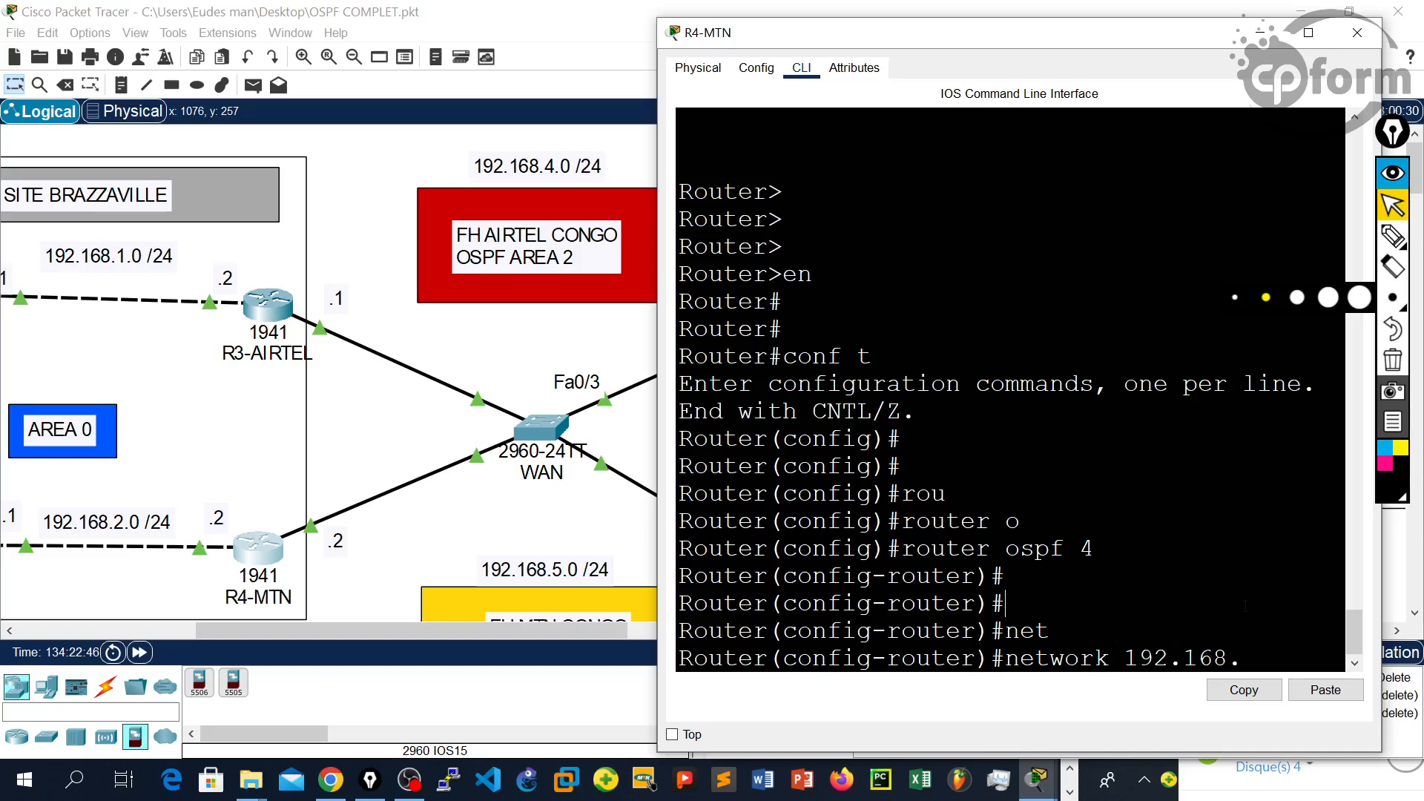
pyautogui.write('4.2 0.0.0.')
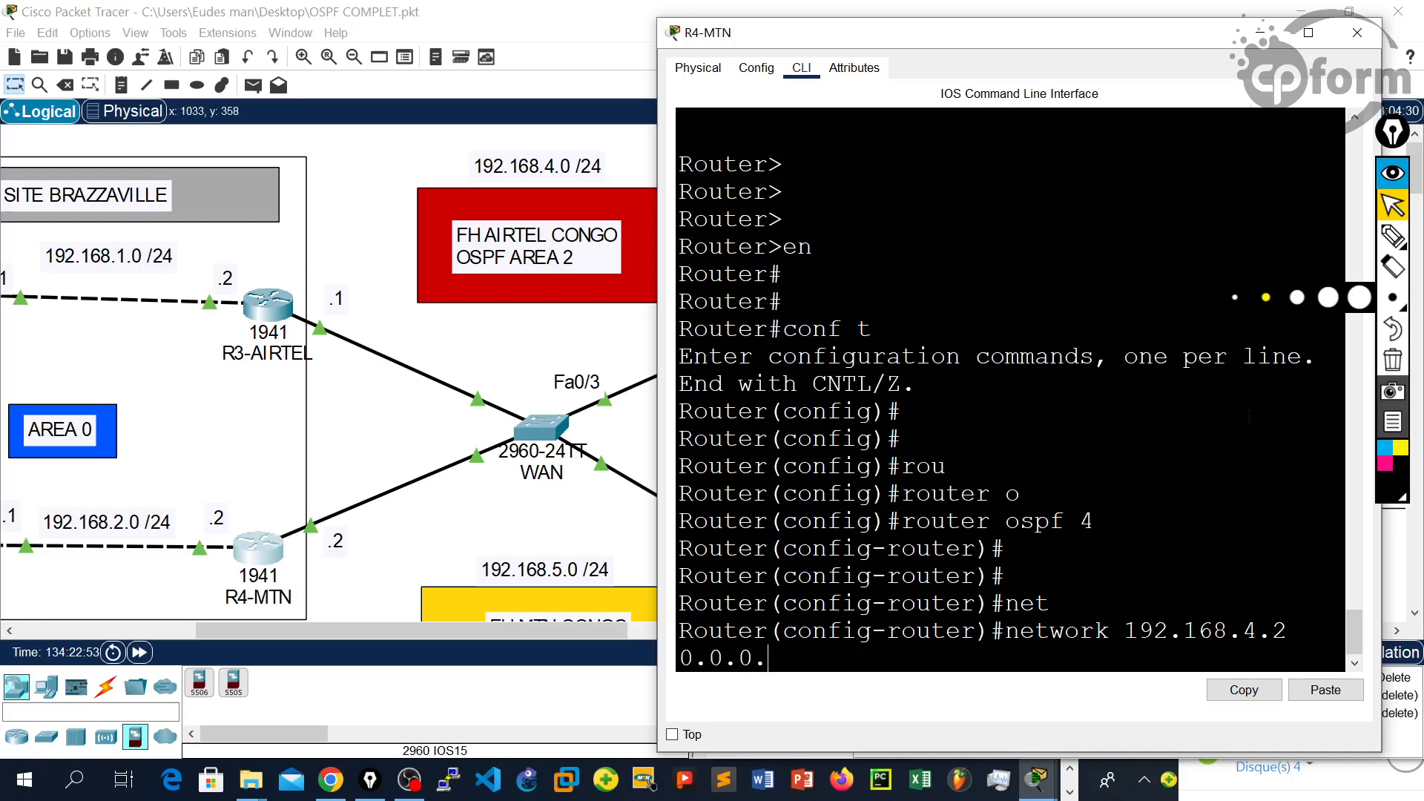
pyautogui.write('0 ra')
pyautogui.press('Tab')
pyautogui.press('BackSpace')
pyautogui.press('BackSpace')
pyautogui.write('ar')
pyautogui.press('Tab')
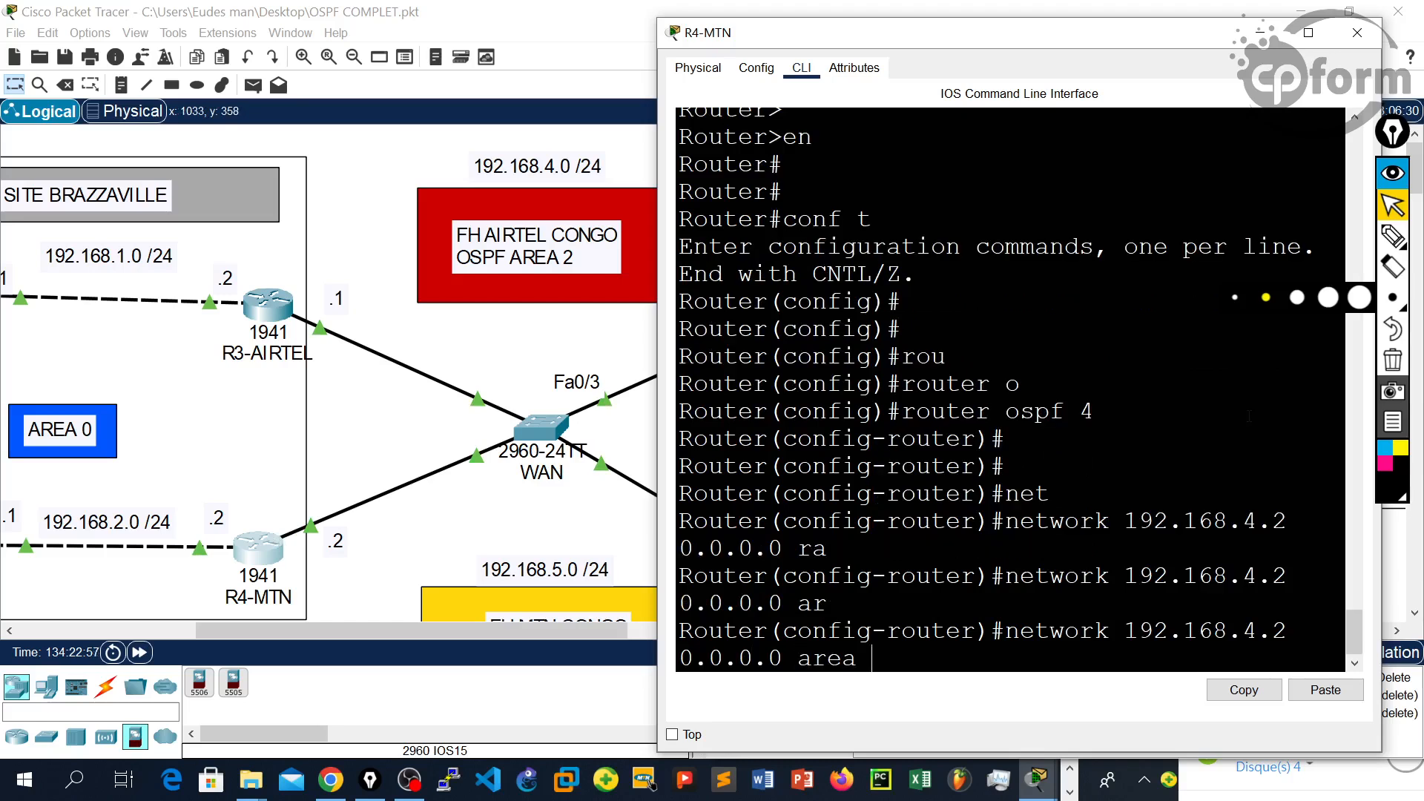
pyautogui.write('2')
pyautogui.press('Return')
pyautogui.press('Return')
pyautogui.press('Return')
pyautogui.press('Return')
# Step: Reuse the previous network statement to place 192.168.4.2 with wildcard mask 0.0.0.0 in OSPF area 3
pyautogui.press('Up')
pyautogui.press('BackSpace')
pyautogui.write('3')
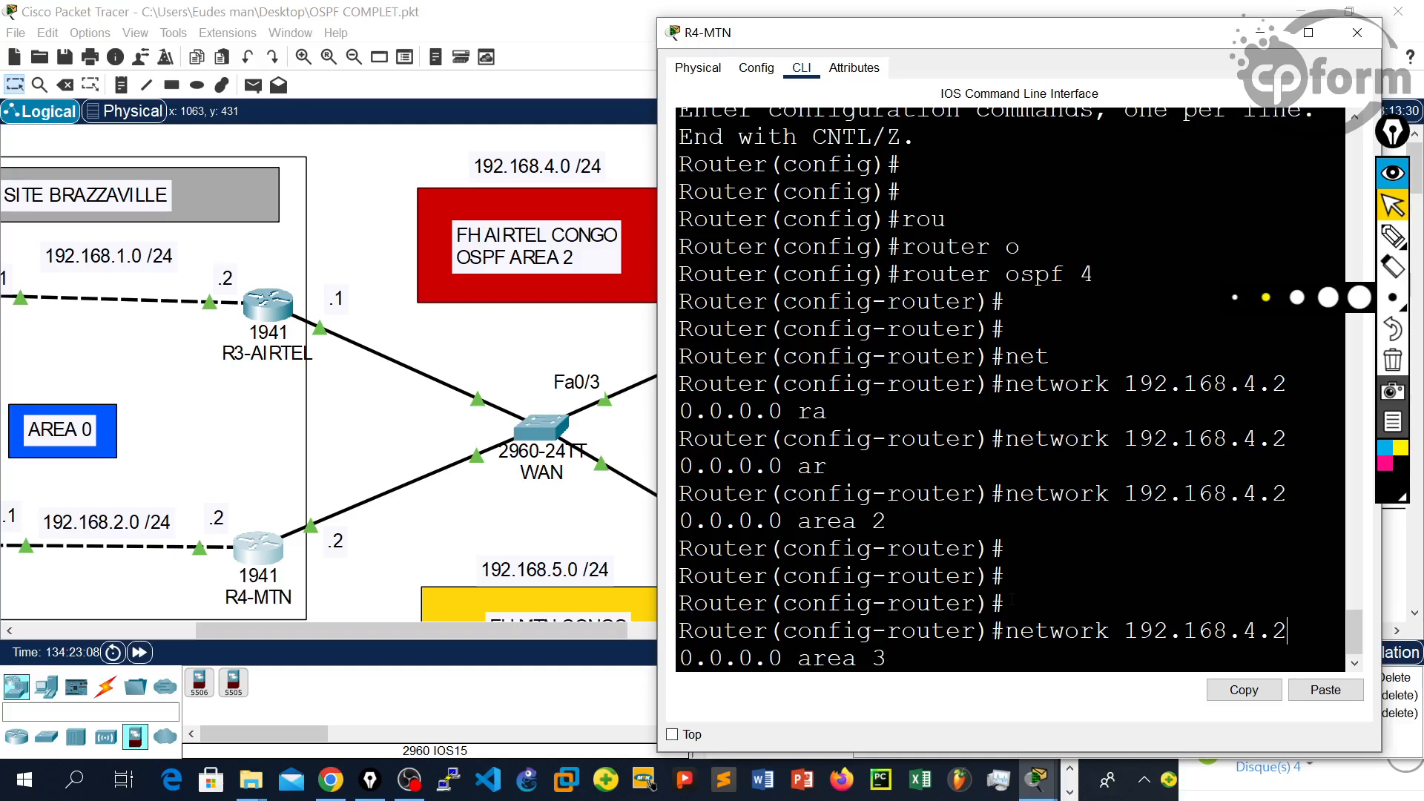
pyautogui.scroll(-3, 556, 389)
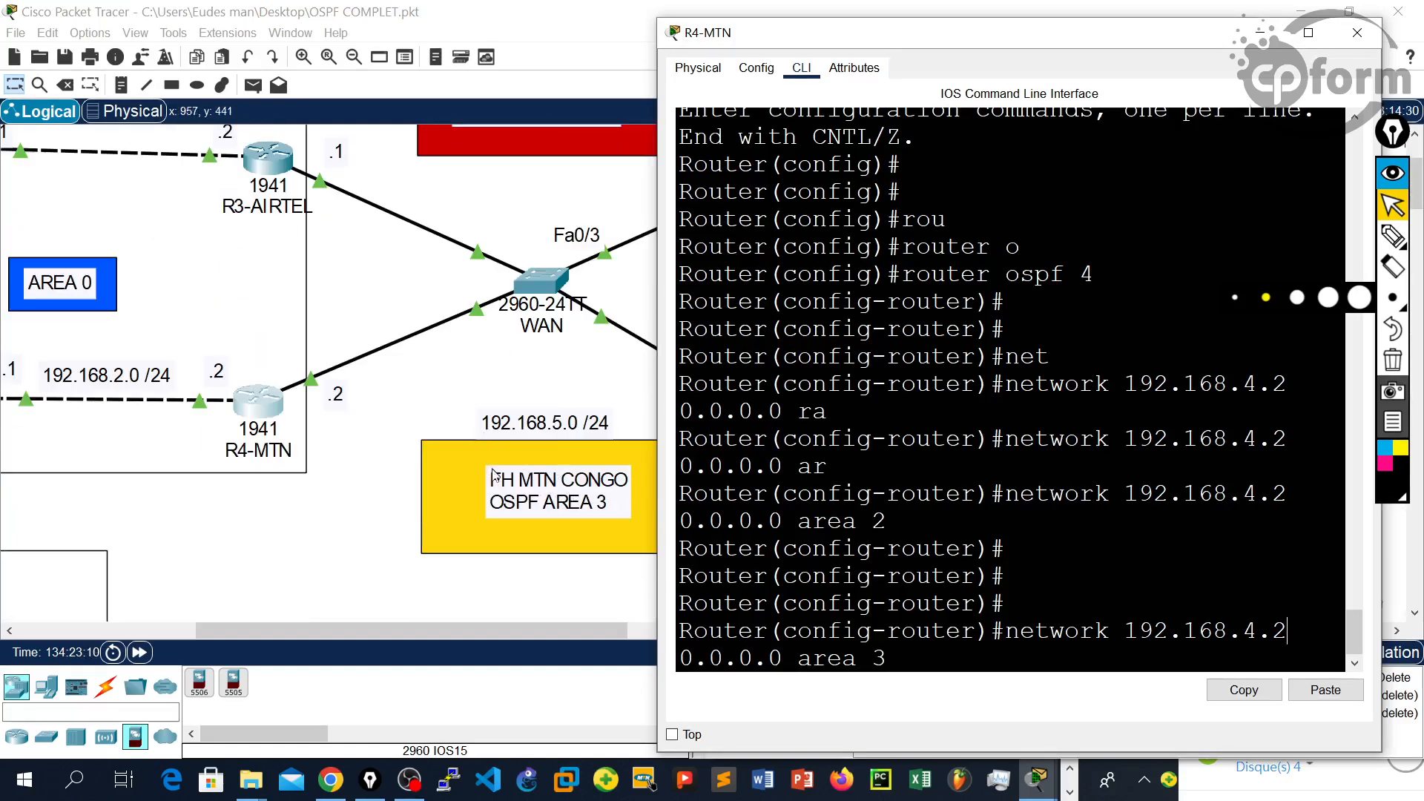
pyautogui.scroll(1, 564, 493)
pyautogui.click(1175, 629)
pyautogui.press('Return')
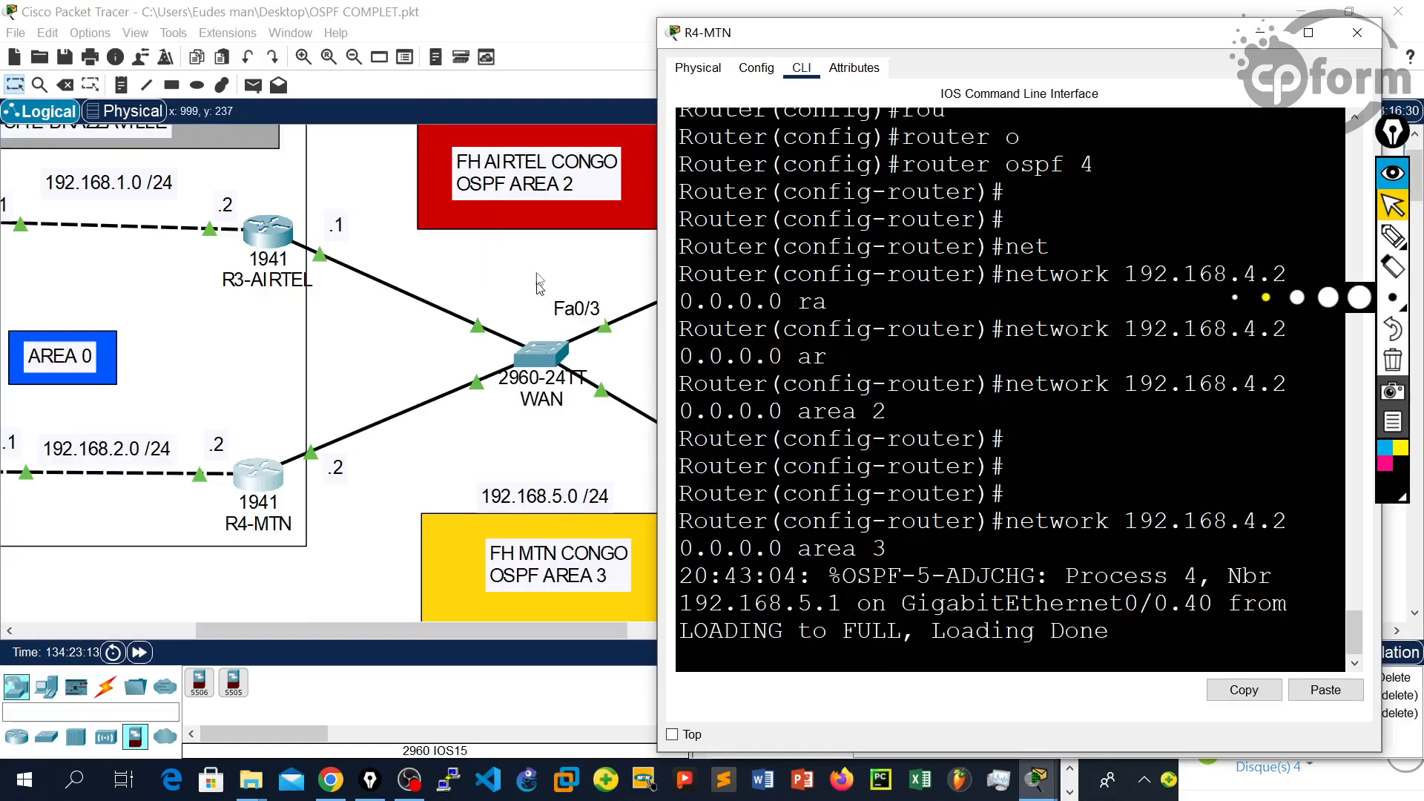
pyautogui.press('Return')
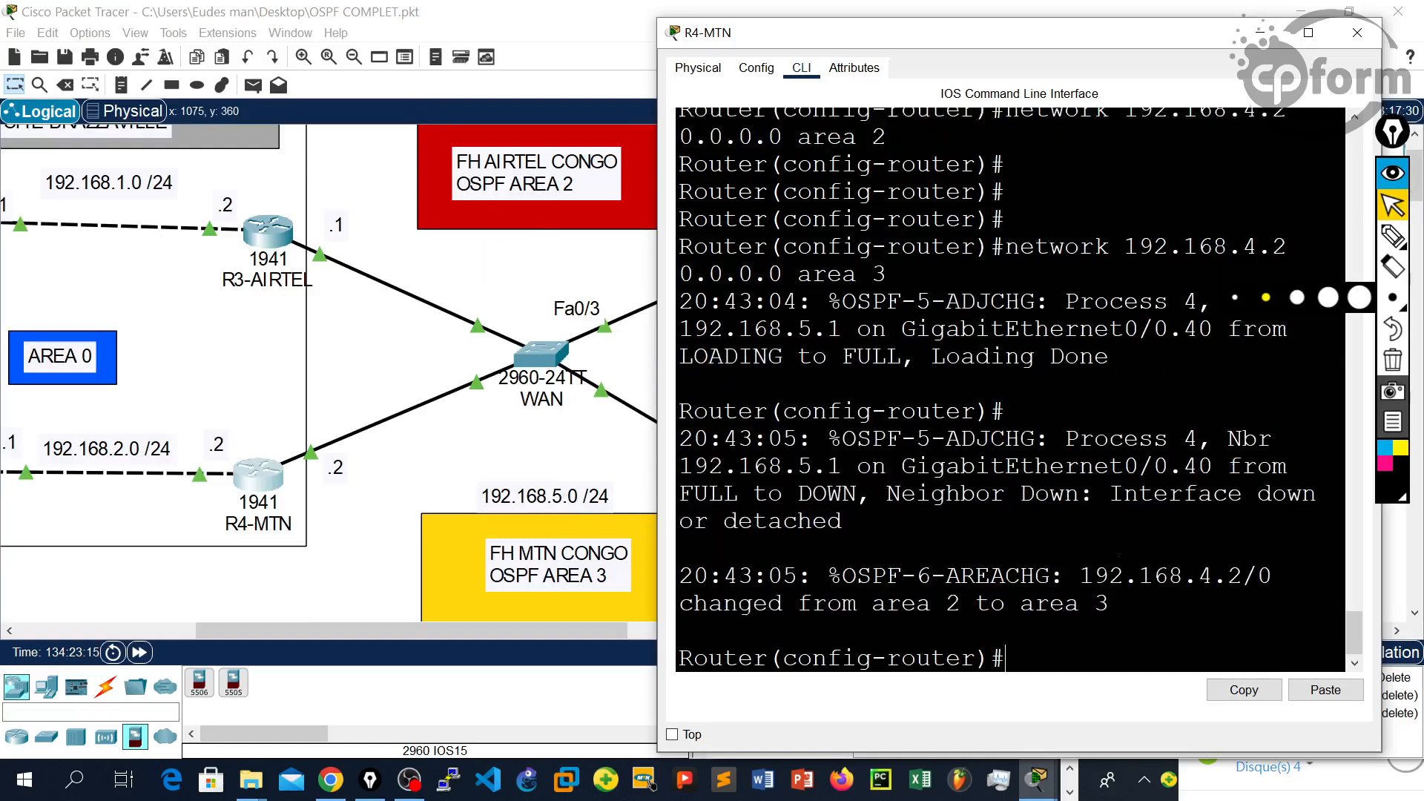
pyautogui.press('Return')
# Step: Edit the recalled network statement to advertise 192.168.5.2 with wildcard mask 0.0.0.0 in OSPF area 3
pyautogui.press('Up')
pyautogui.press('Left')
pyautogui.press('Left')
pyautogui.press('Left')
pyautogui.press('Left')
pyautogui.press('BackSpace')
pyautogui.press('BackSpace')
pyautogui.press('BackSpace')
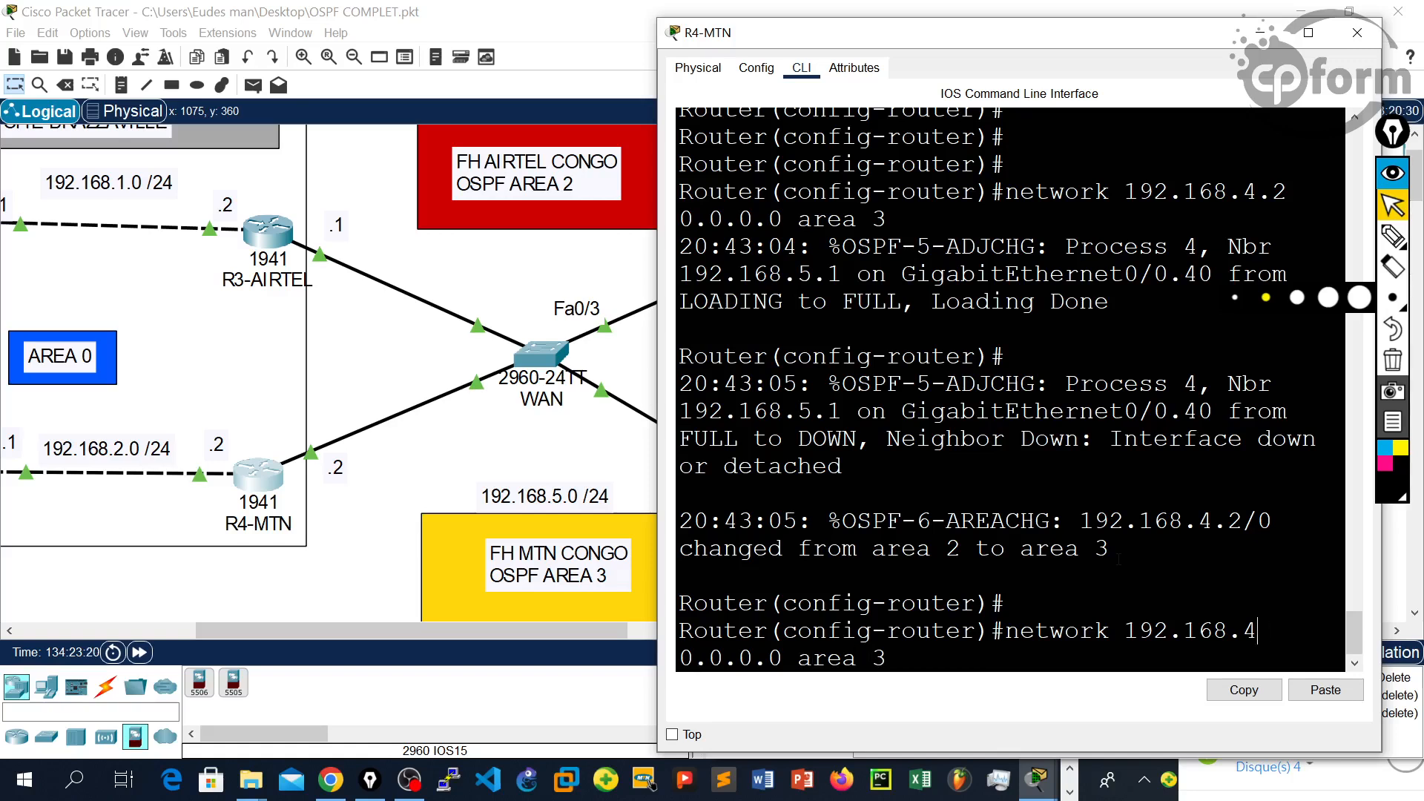
pyautogui.write('5.2')
pyautogui.press('Return')
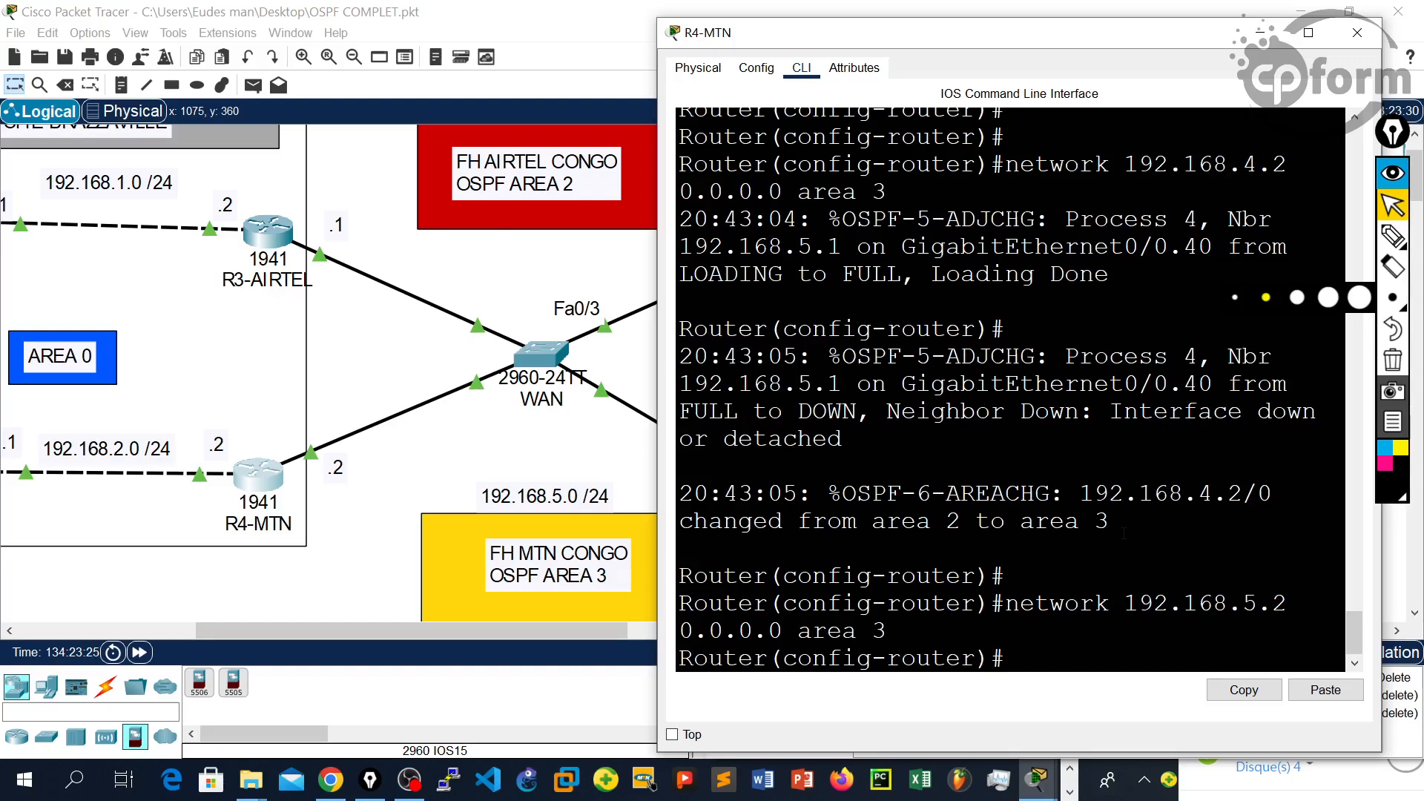
# Step: Leave configuration mode on R4-MTN, save the configuration with wr, and close the router's window
pyautogui.hotkey('ctrl', 'z')
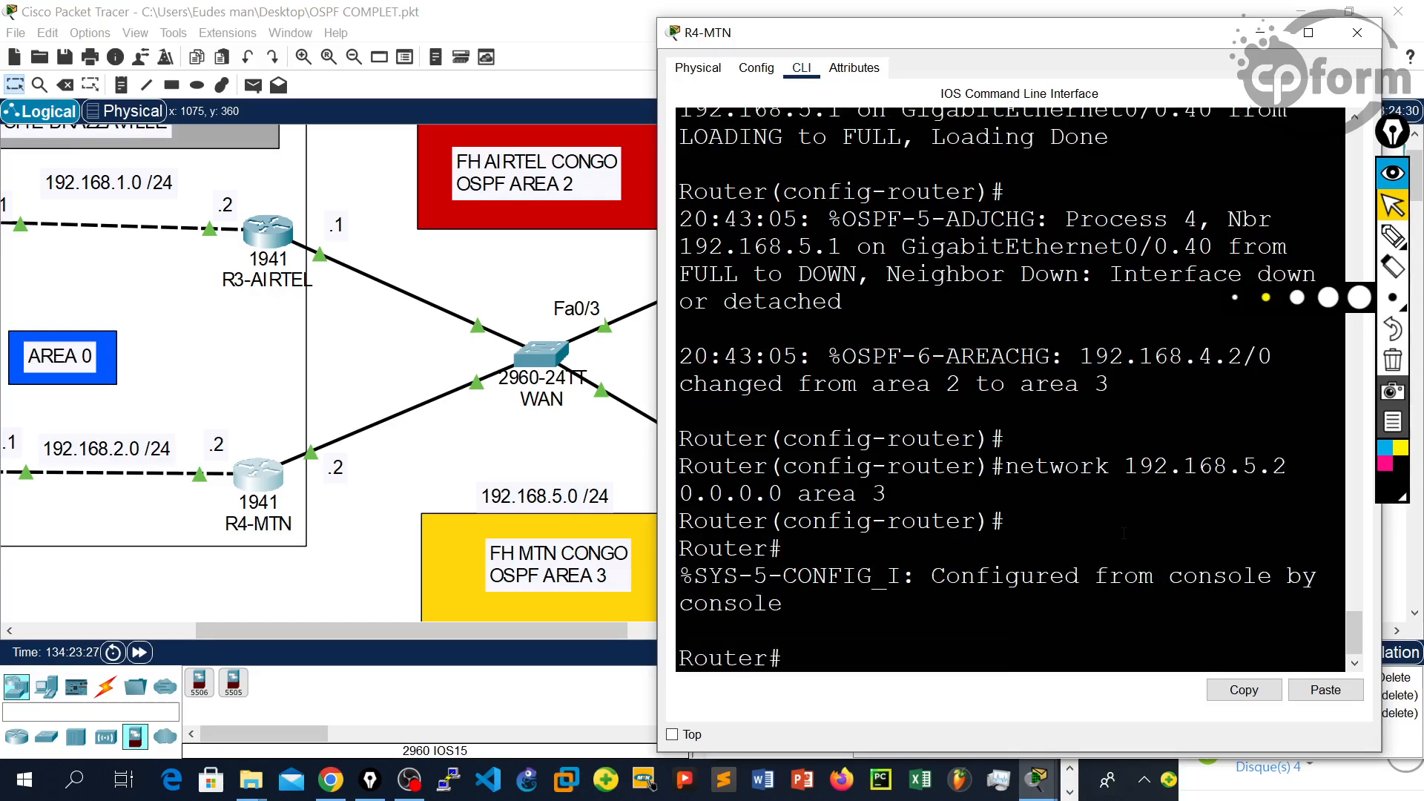
pyautogui.press('Return')
pyautogui.write('wr')
pyautogui.press('Return')
pyautogui.press('Return')
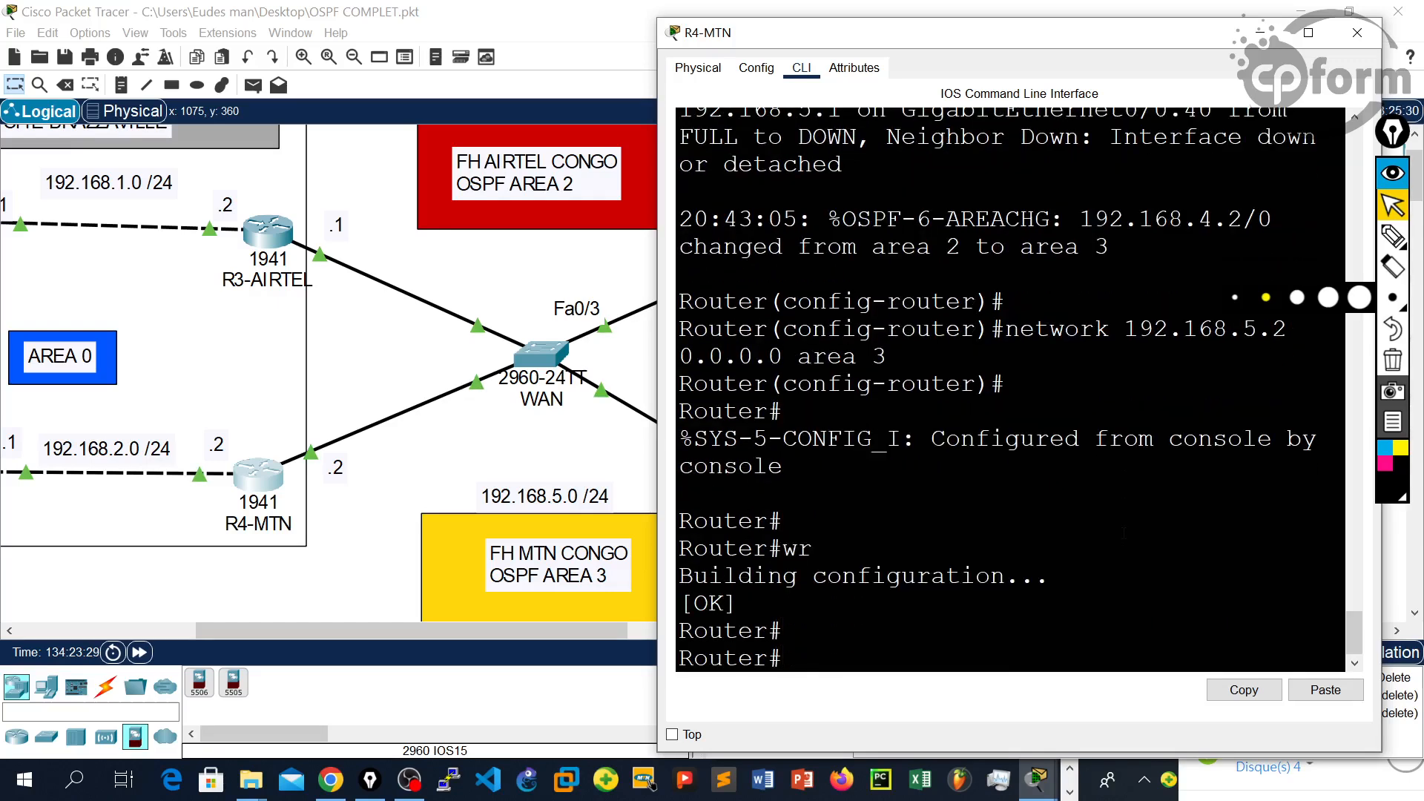
pyautogui.click(1357, 32)
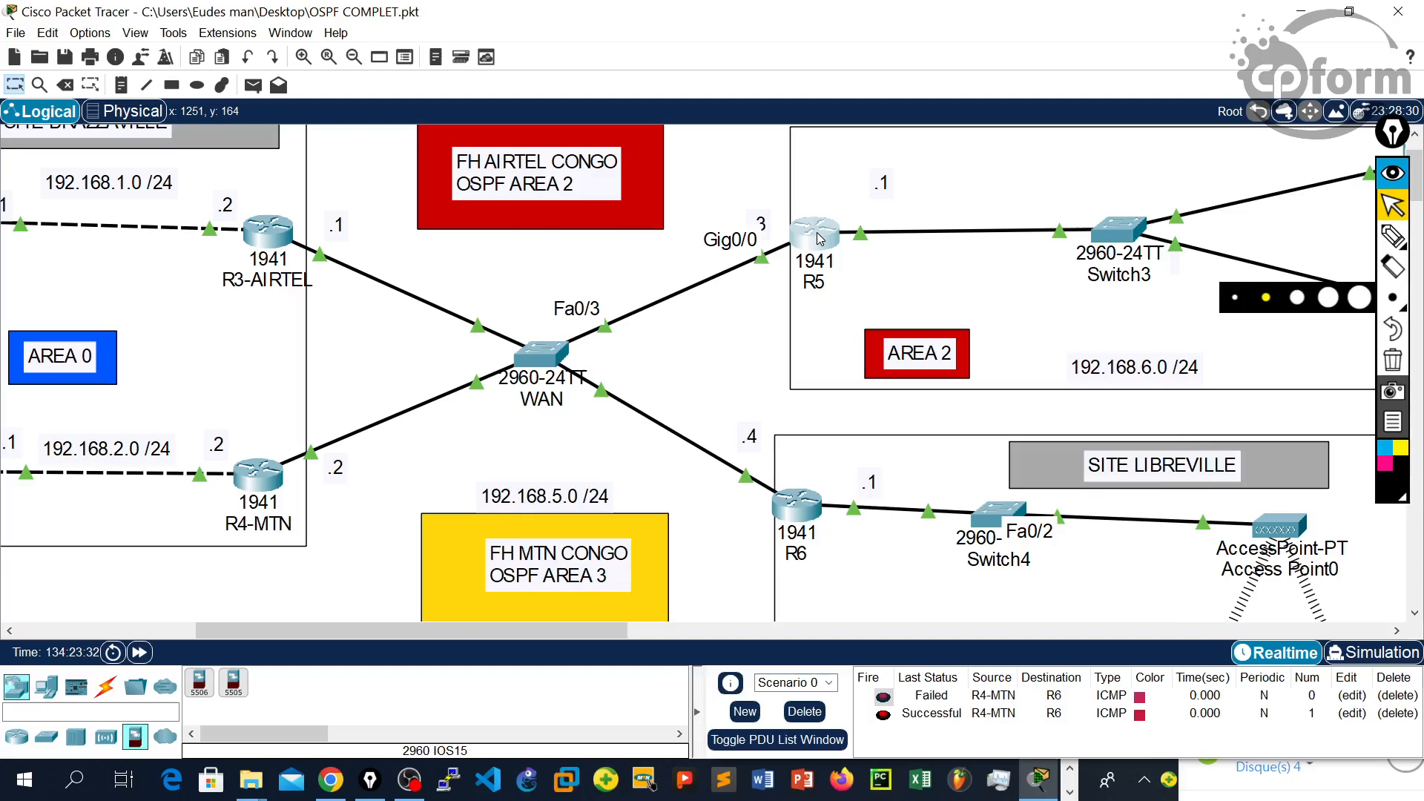
# Step: Open the command-line interface of router R5 and enter global configuration mode with en and conf t
pyautogui.click(819, 238)
pyautogui.moveTo(521, 318); pyautogui.dragTo(764, 319)
pyautogui.press('Return')
pyautogui.press('Return')
pyautogui.press('Return')
pyautogui.press('Return')
pyautogui.write('en')
pyautogui.press('Return')
pyautogui.press('Return')
pyautogui.write('conf t')
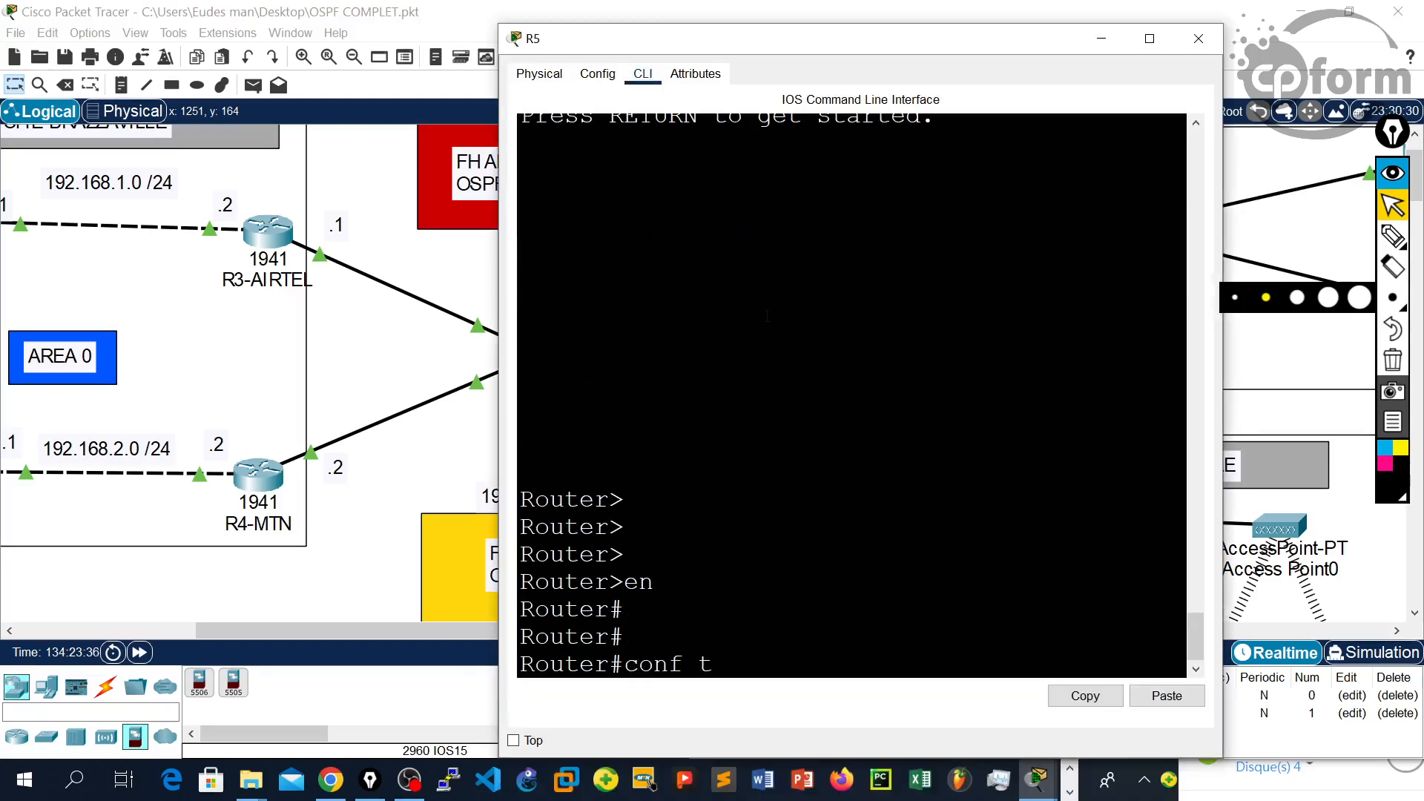
pyautogui.press('Return')
pyautogui.press('Return')
pyautogui.press('Return')
# Step: Start OSPF process 5 on R5 with router ospf 5
pyautogui.write('rou')
pyautogui.press('Tab')
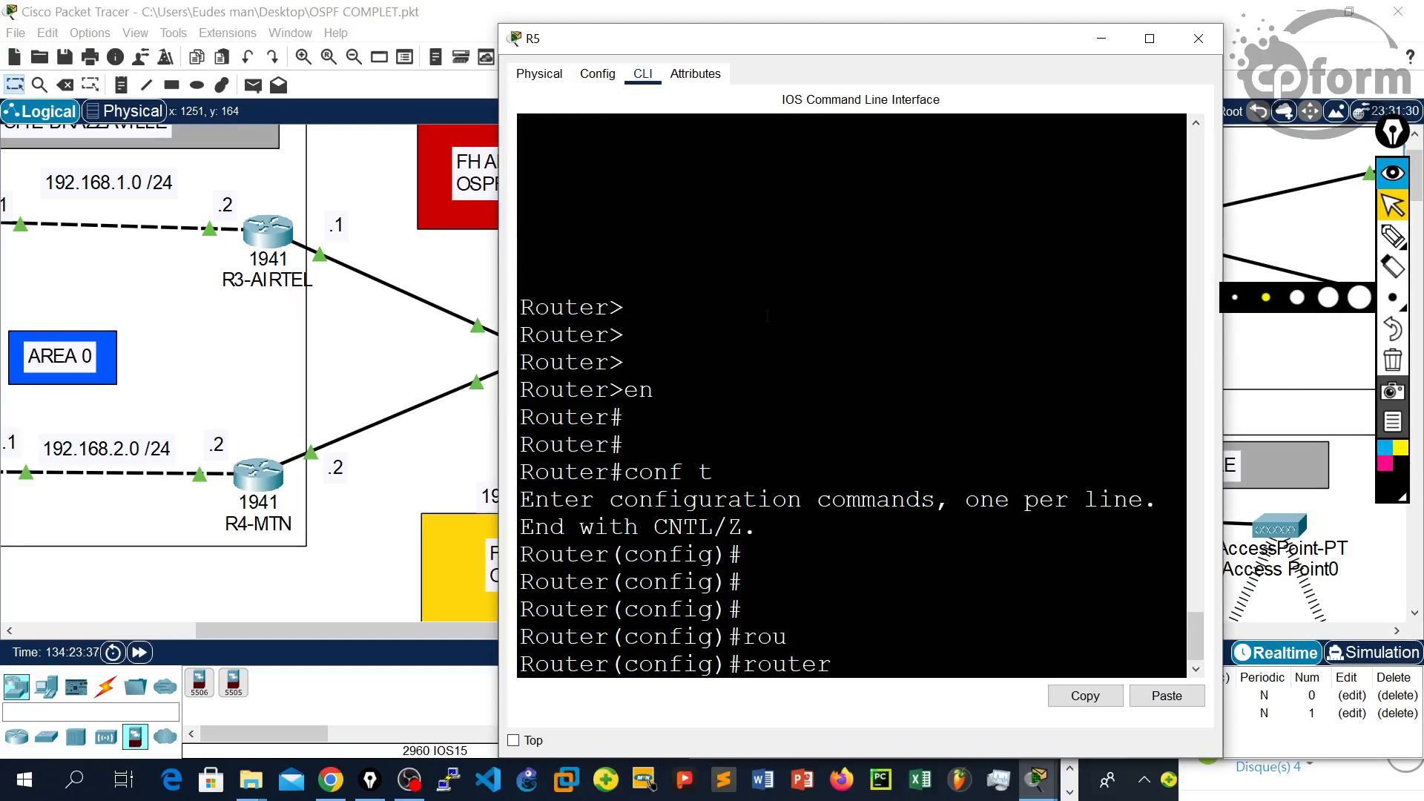
pyautogui.write('o')
pyautogui.press('Tab')
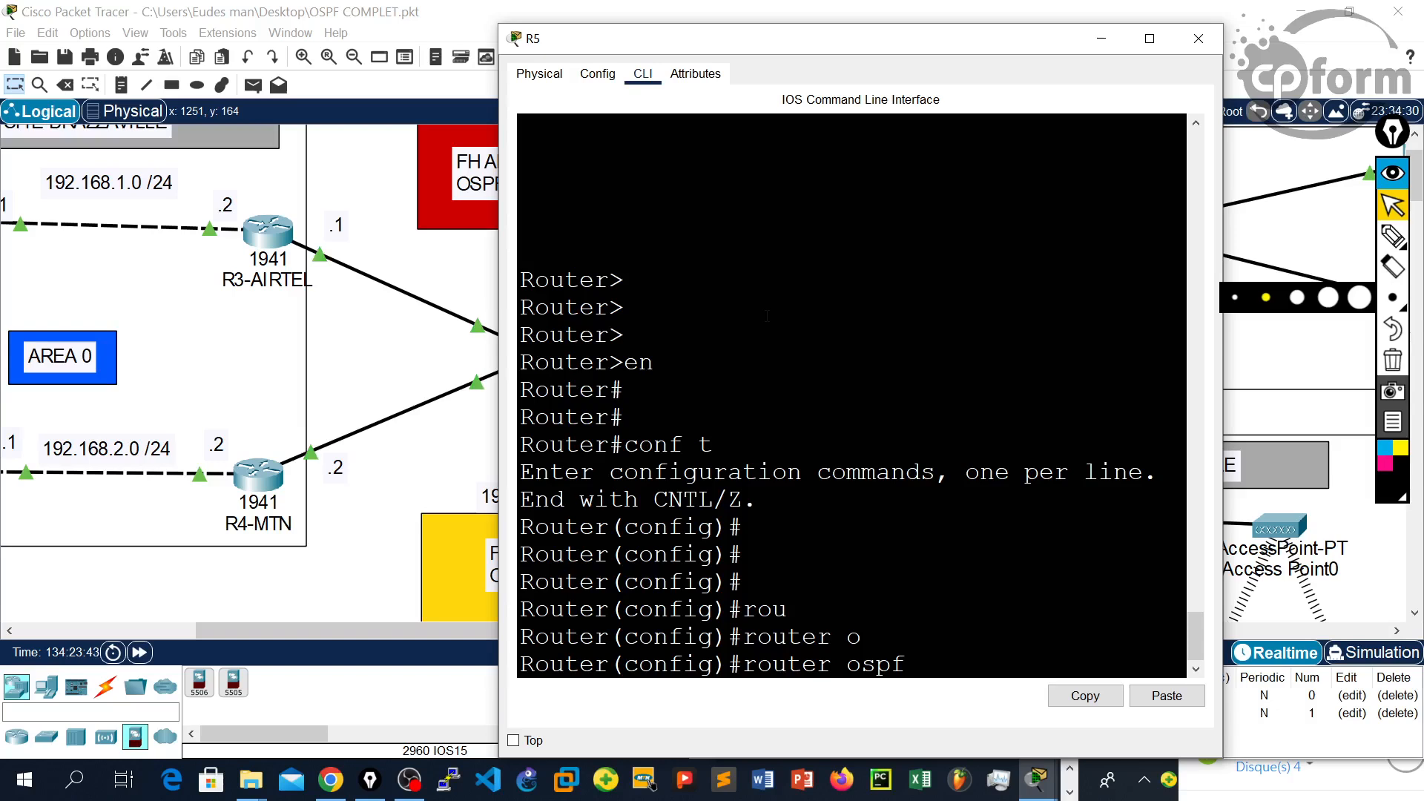
pyautogui.write('5')
pyautogui.press('Return')
pyautogui.press('Return')
pyautogui.press('Return')
# Step: Advertise R5's LAN interface 192.168.6.1 with wildcard mask 0.0.0.0 in OSPF area 2
pyautogui.write('net')
pyautogui.press('Tab')
pyautogui.moveTo(686, 38); pyautogui.dragTo(917, 374)
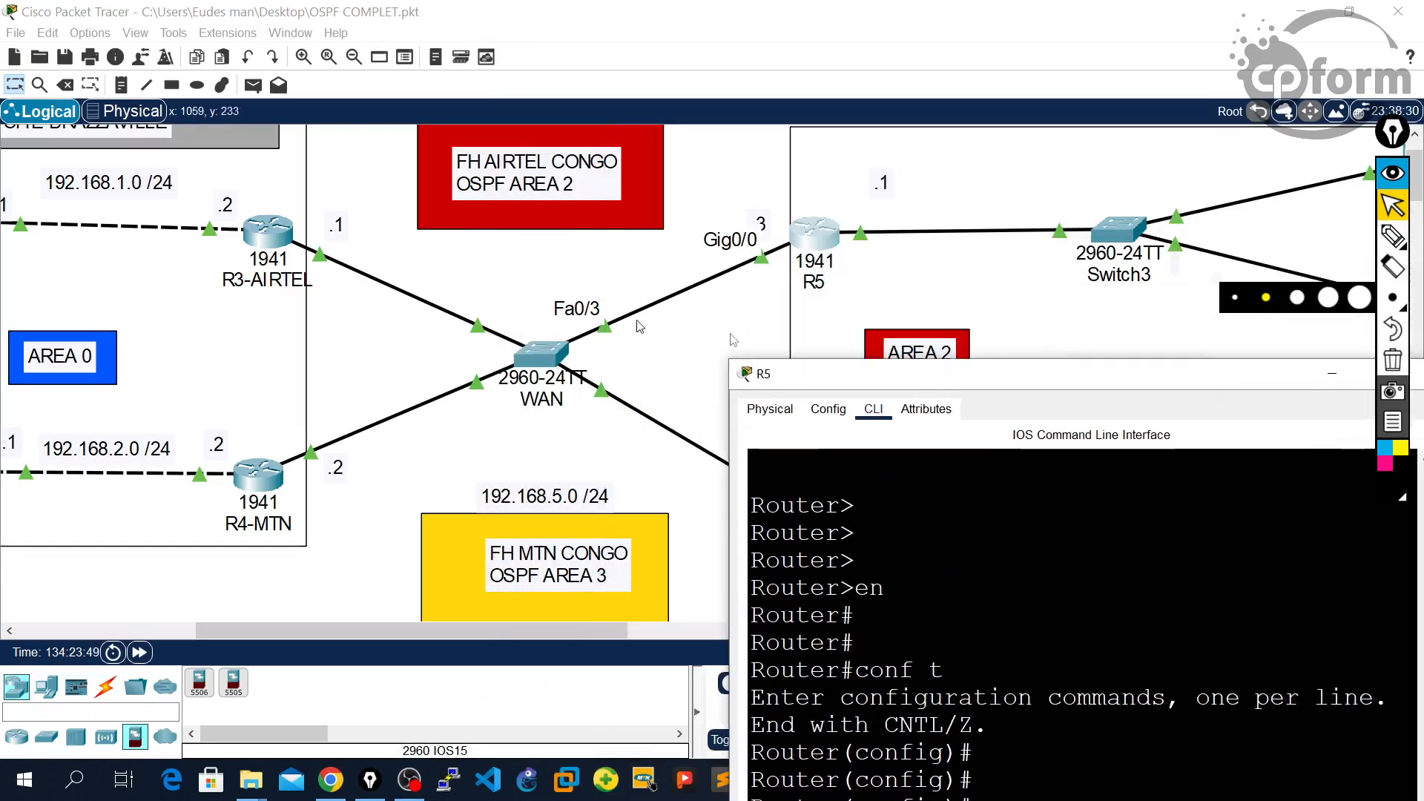
pyautogui.moveTo(865, 378); pyautogui.dragTo(216, 205)
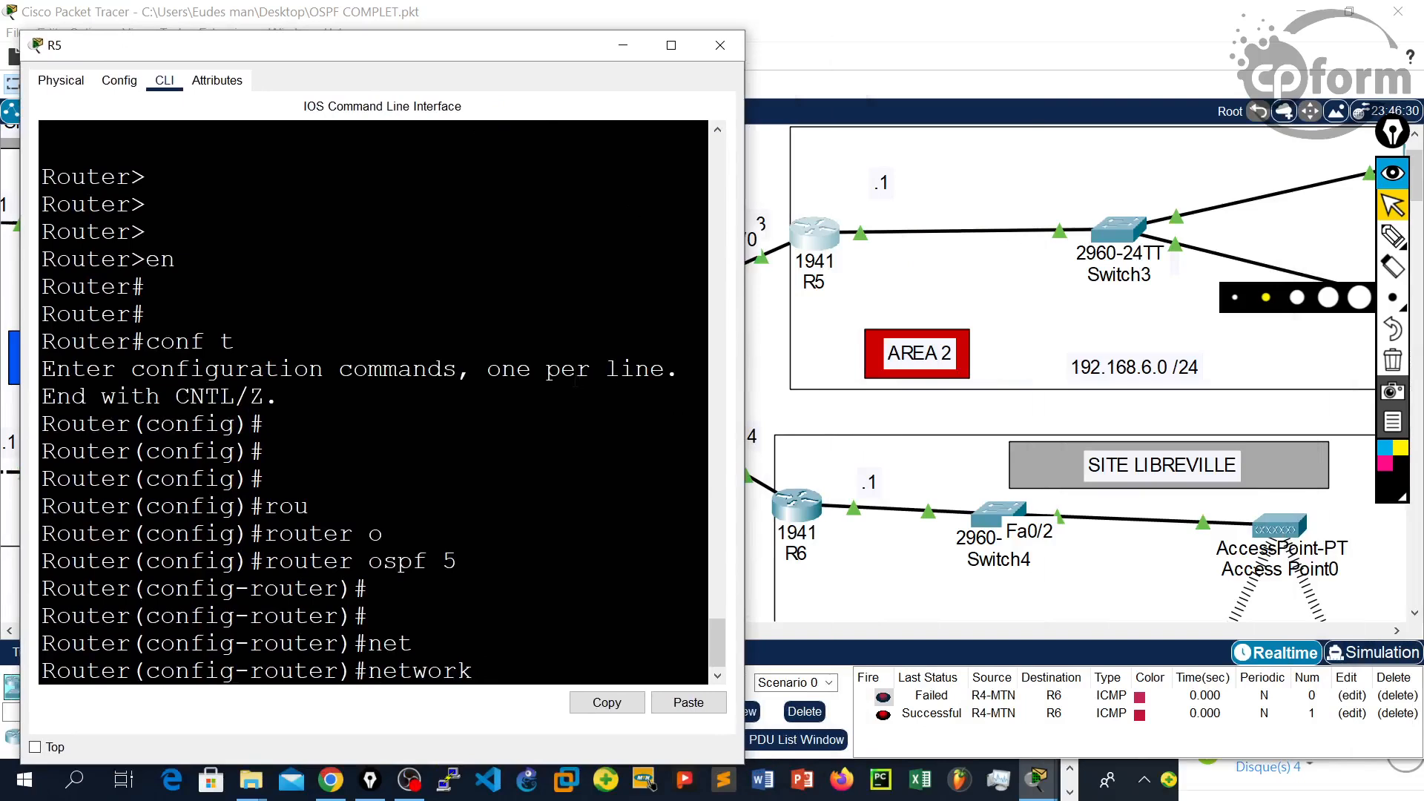
pyautogui.write('192.168.')
pyautogui.write('6.1 0.0.0.0 ra')
pyautogui.press('Tab')
pyautogui.write('ar')
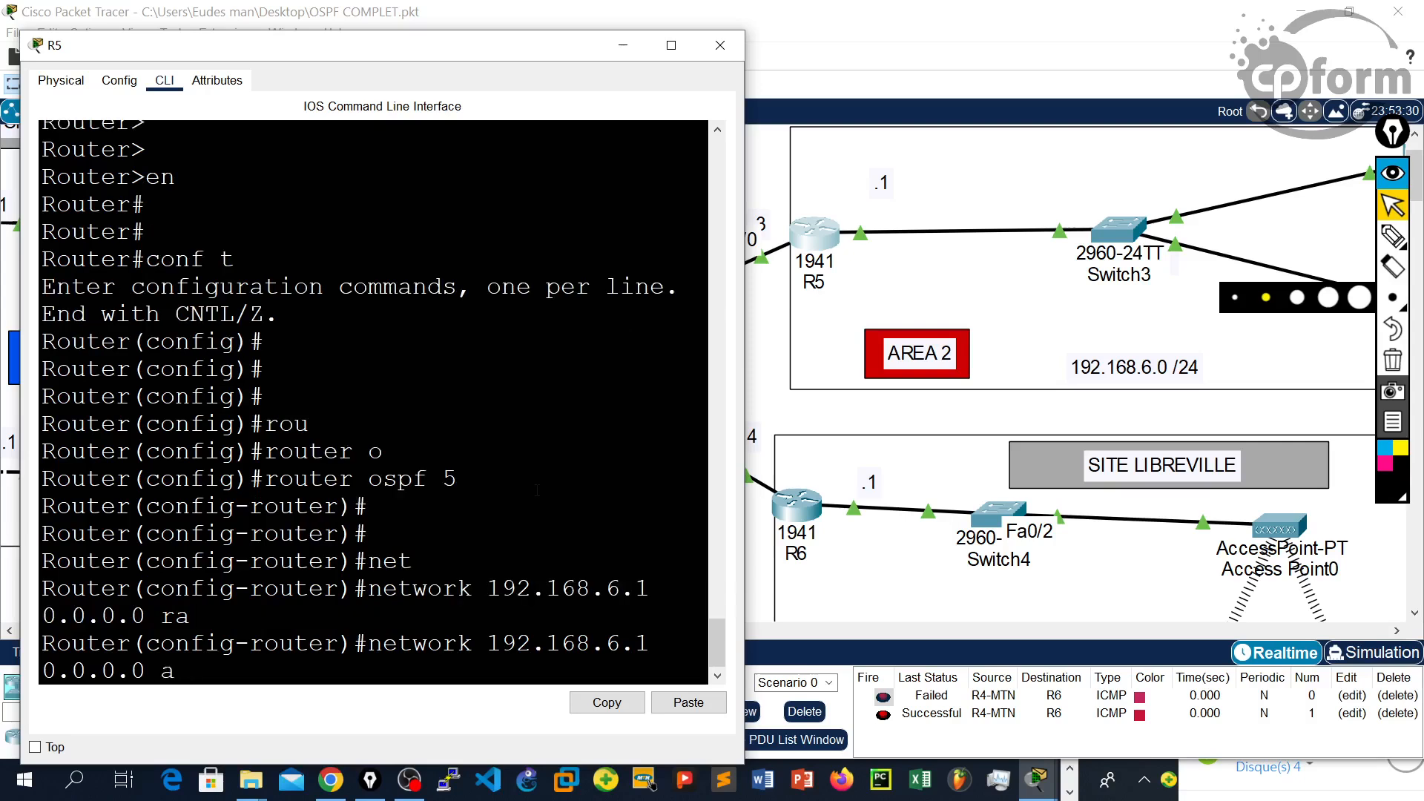
pyautogui.press('Tab')
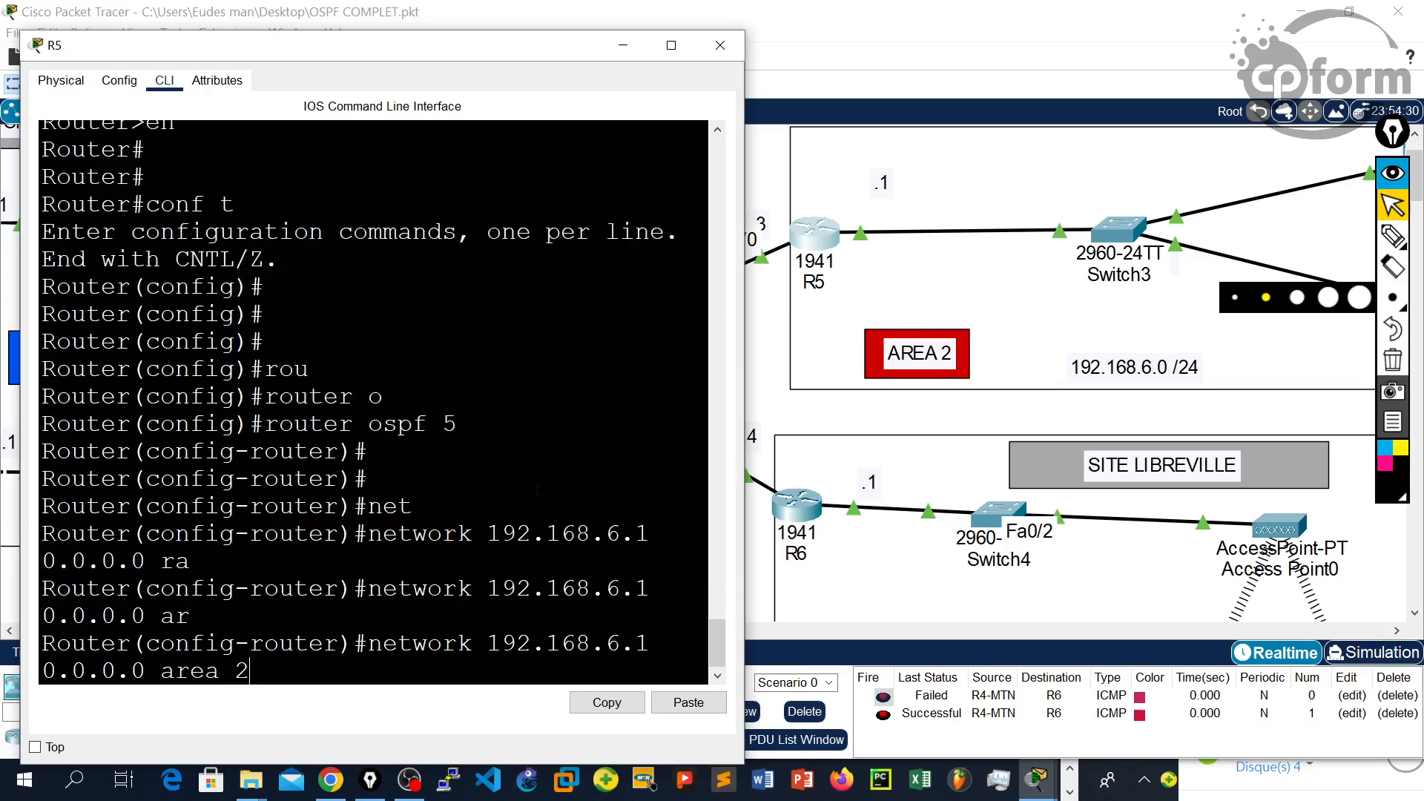
pyautogui.write('2')
pyautogui.press('Return')
pyautogui.press('Return')
pyautogui.press('Return')
pyautogui.press('Return')
pyautogui.press('Return')
pyautogui.press('Return')
pyautogui.press('Return')
pyautogui.press('Return')
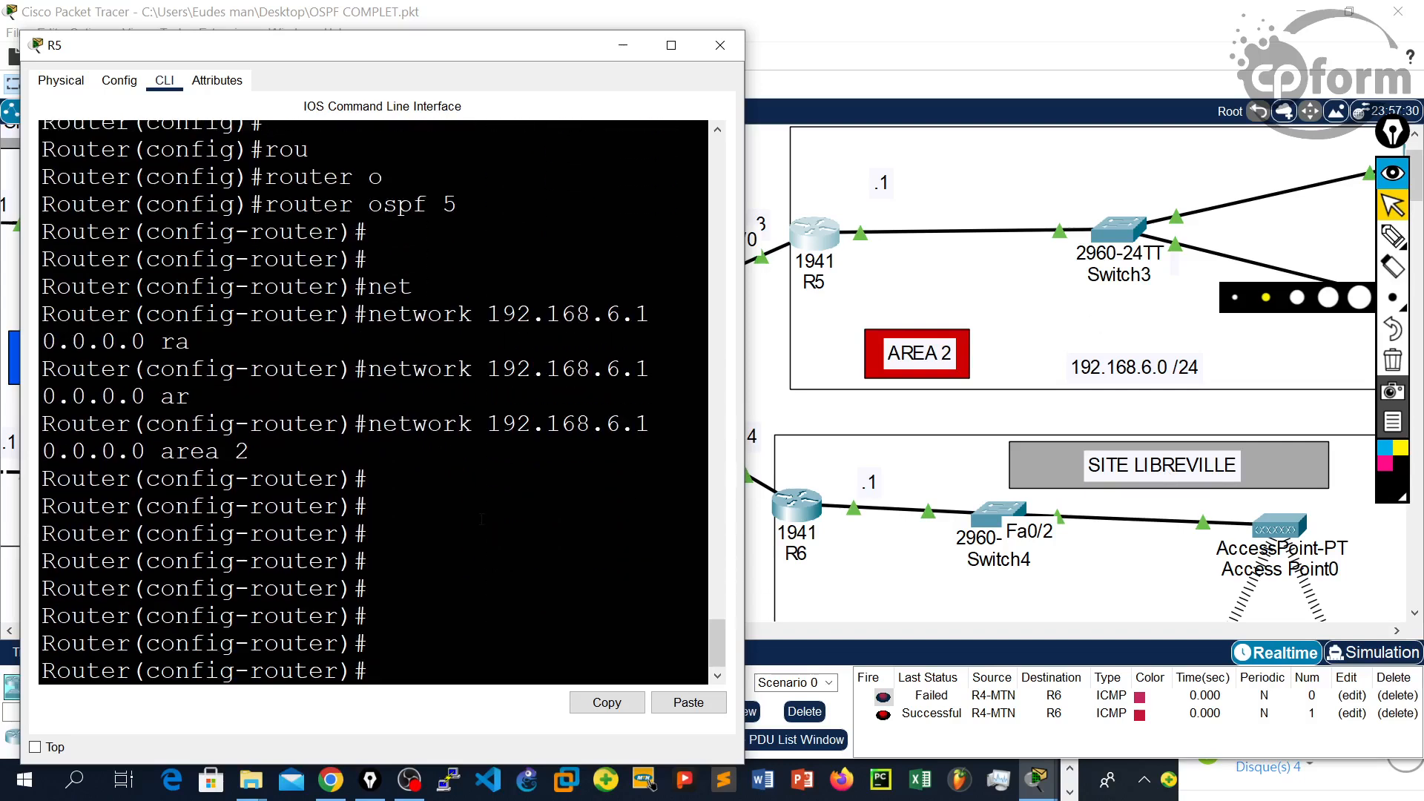
# Step: Reuse the previous network statement to advertise R5's WAN address 192.168.4.3 with wildcard mask 0.0.0.0 in OSPF area 2
pyautogui.press('Up')
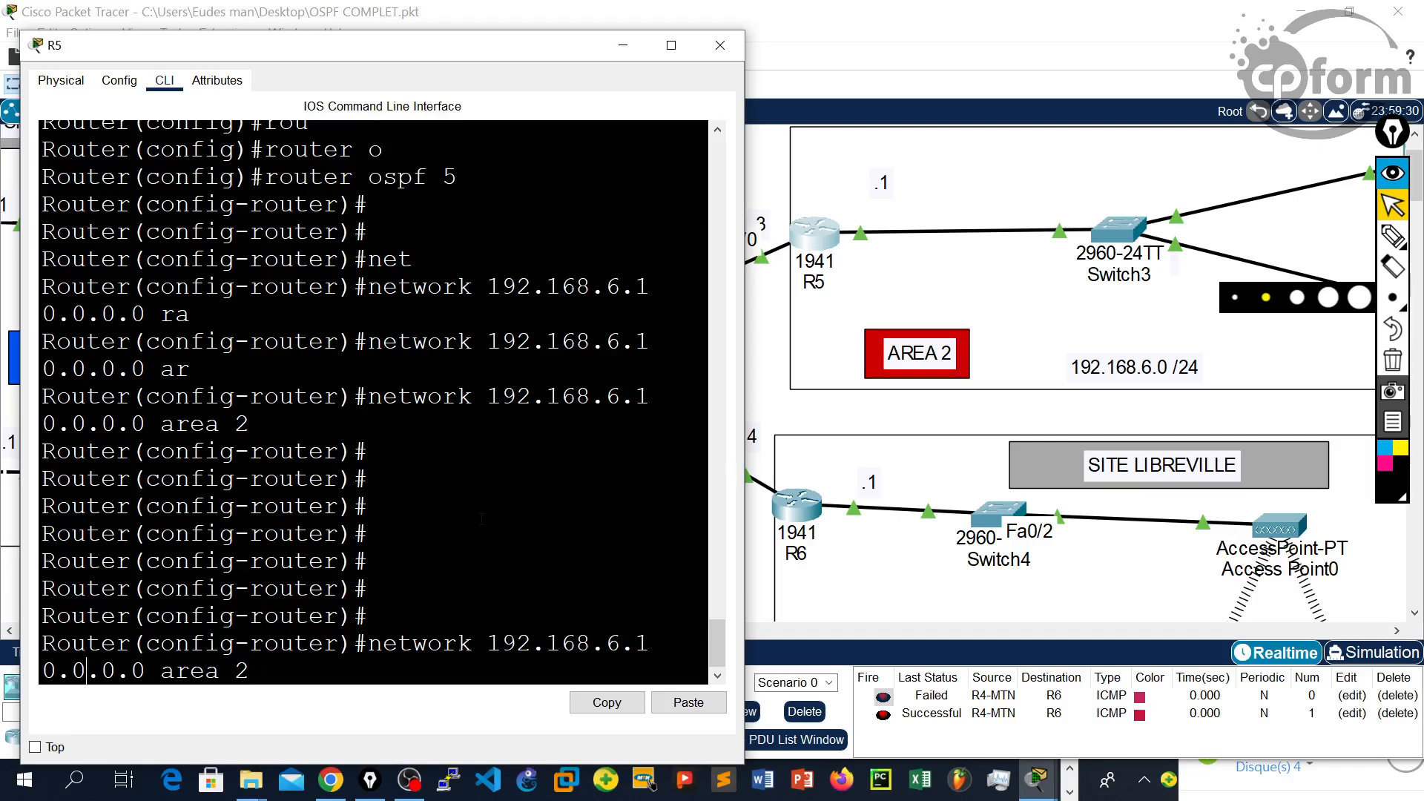
pyautogui.press('Left')
pyautogui.press('Left')
pyautogui.press('Delete')
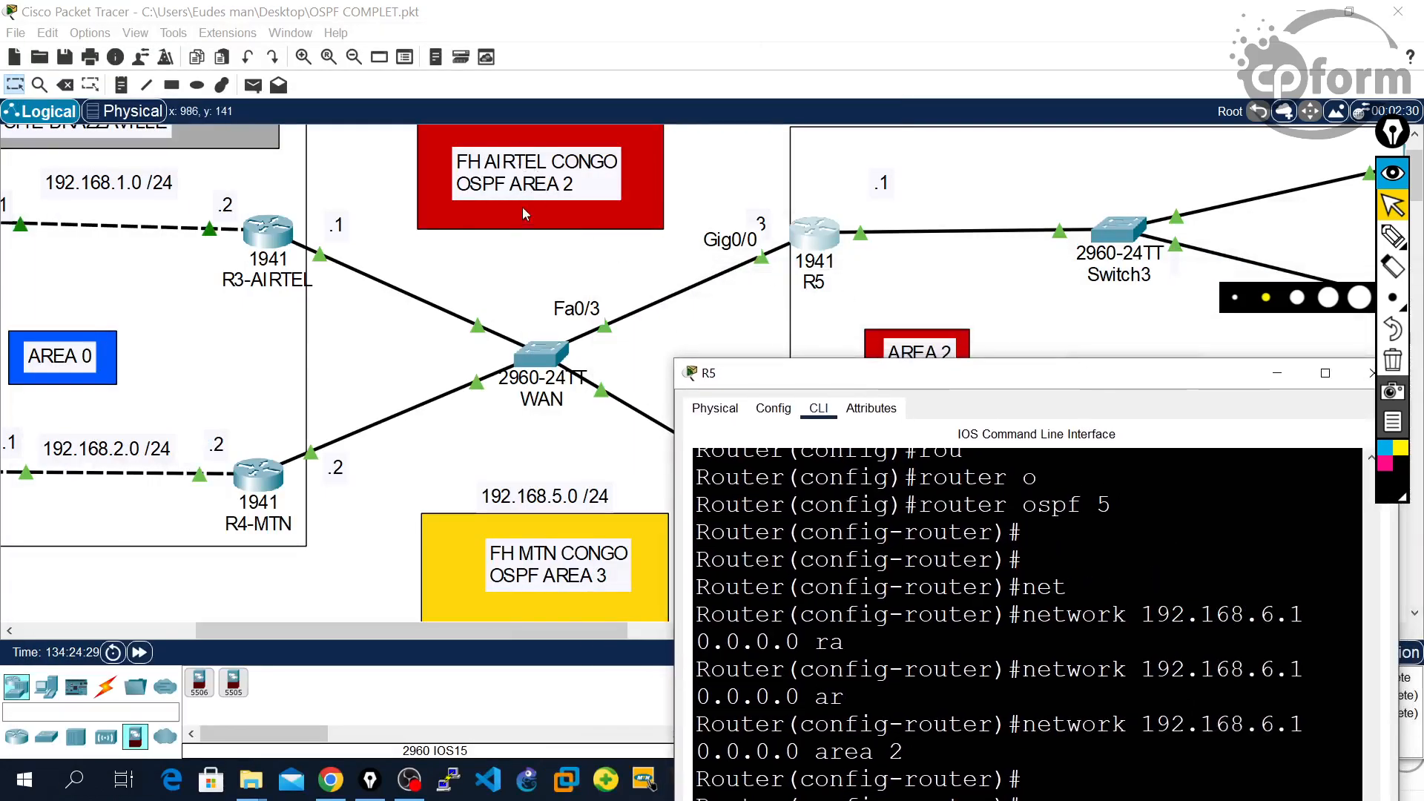
pyautogui.scroll(3, 522, 208)
pyautogui.moveTo(740, 377); pyautogui.dragTo(763, 97)
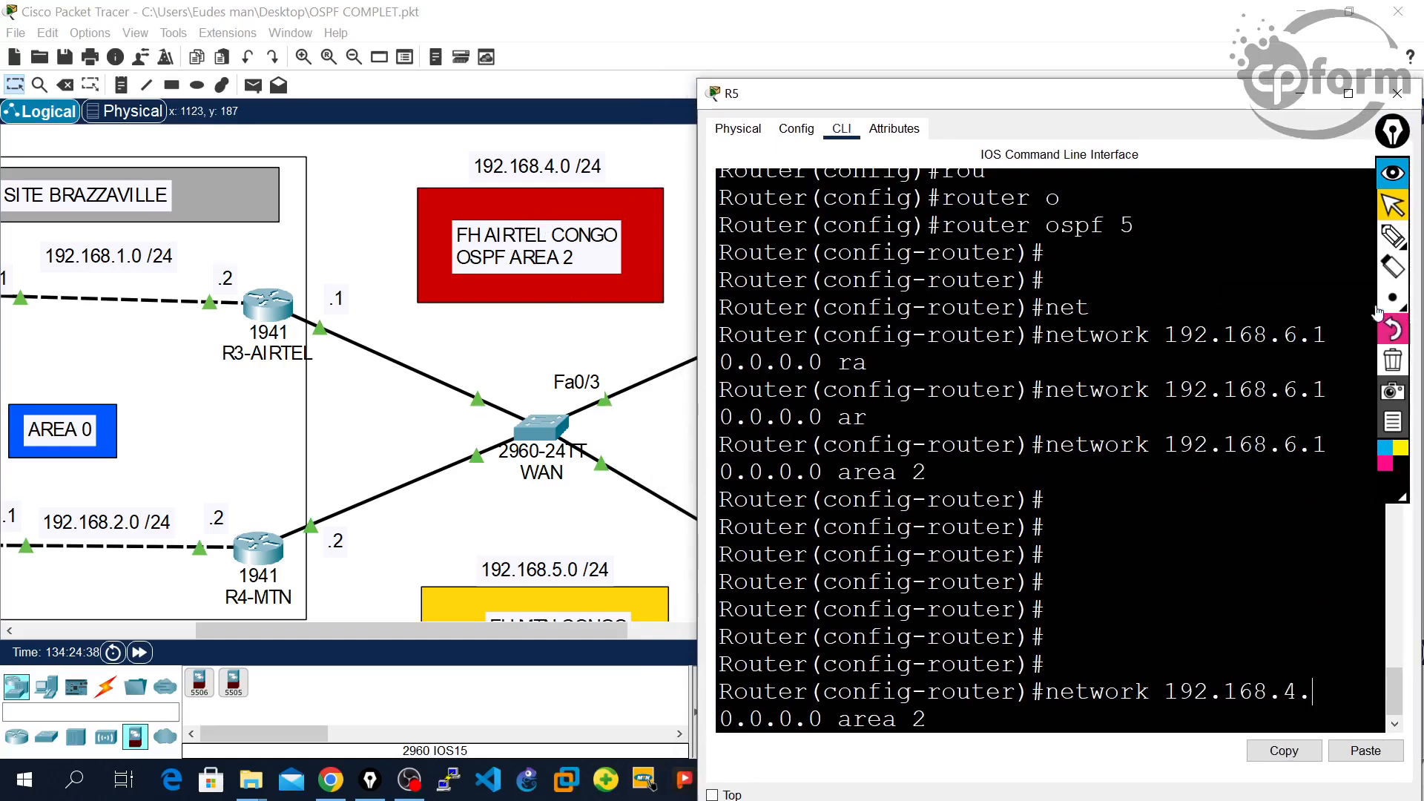
pyautogui.moveTo(1105, 111); pyautogui.dragTo(1272, 373)
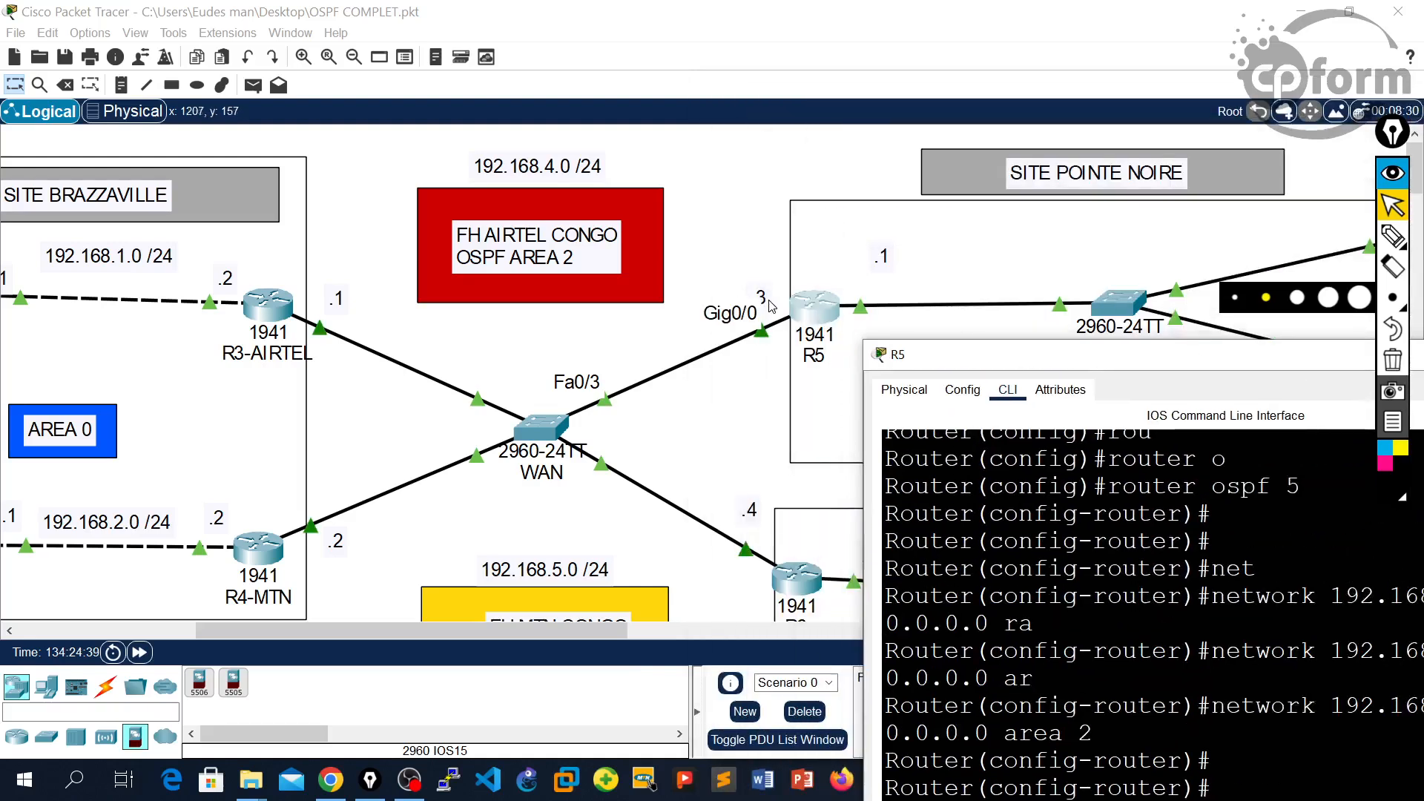
pyautogui.moveTo(954, 360); pyautogui.dragTo(734, 58)
pyautogui.click(1130, 578)
pyautogui.write('3 0.0.0.0 area 2')
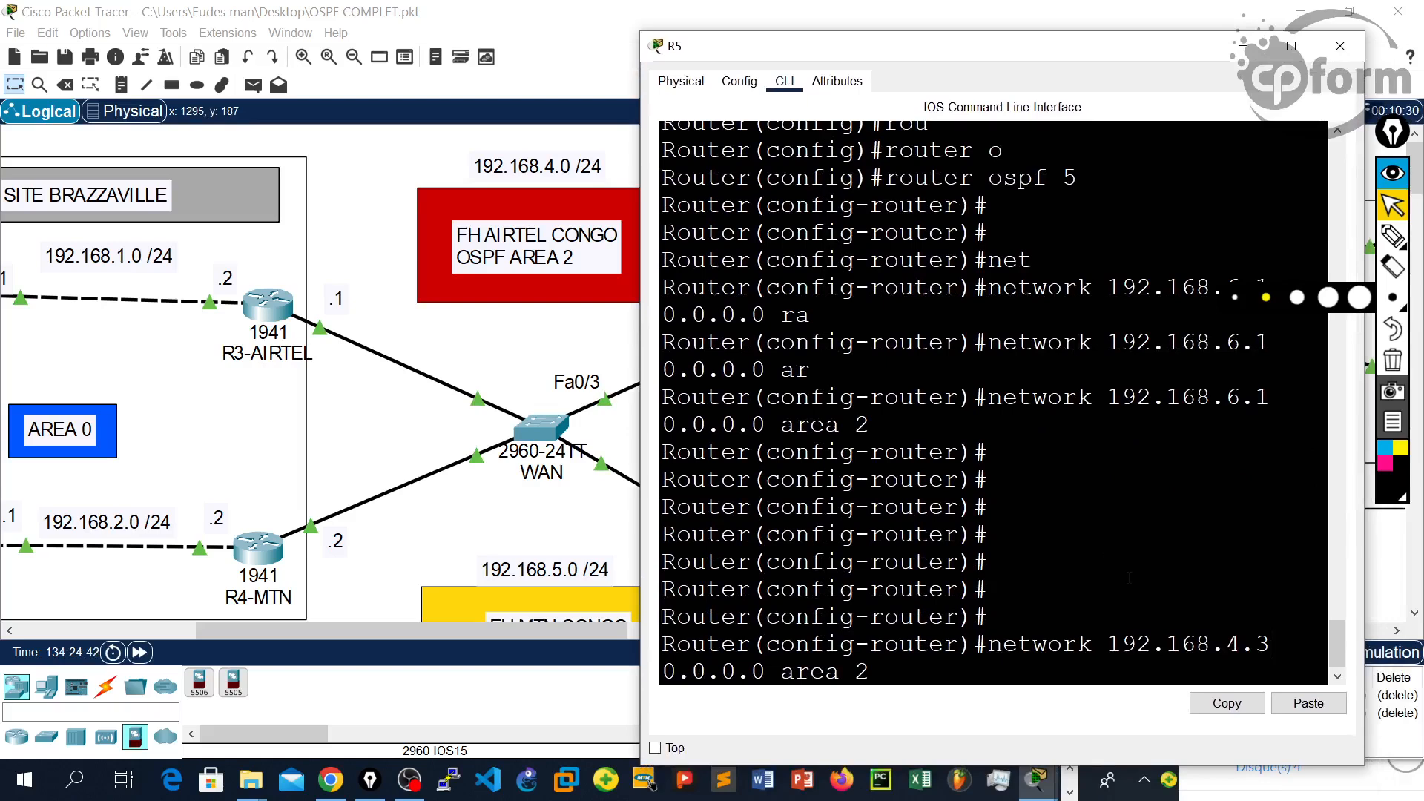
pyautogui.press('Return')
pyautogui.press('Return')
pyautogui.press('Return')
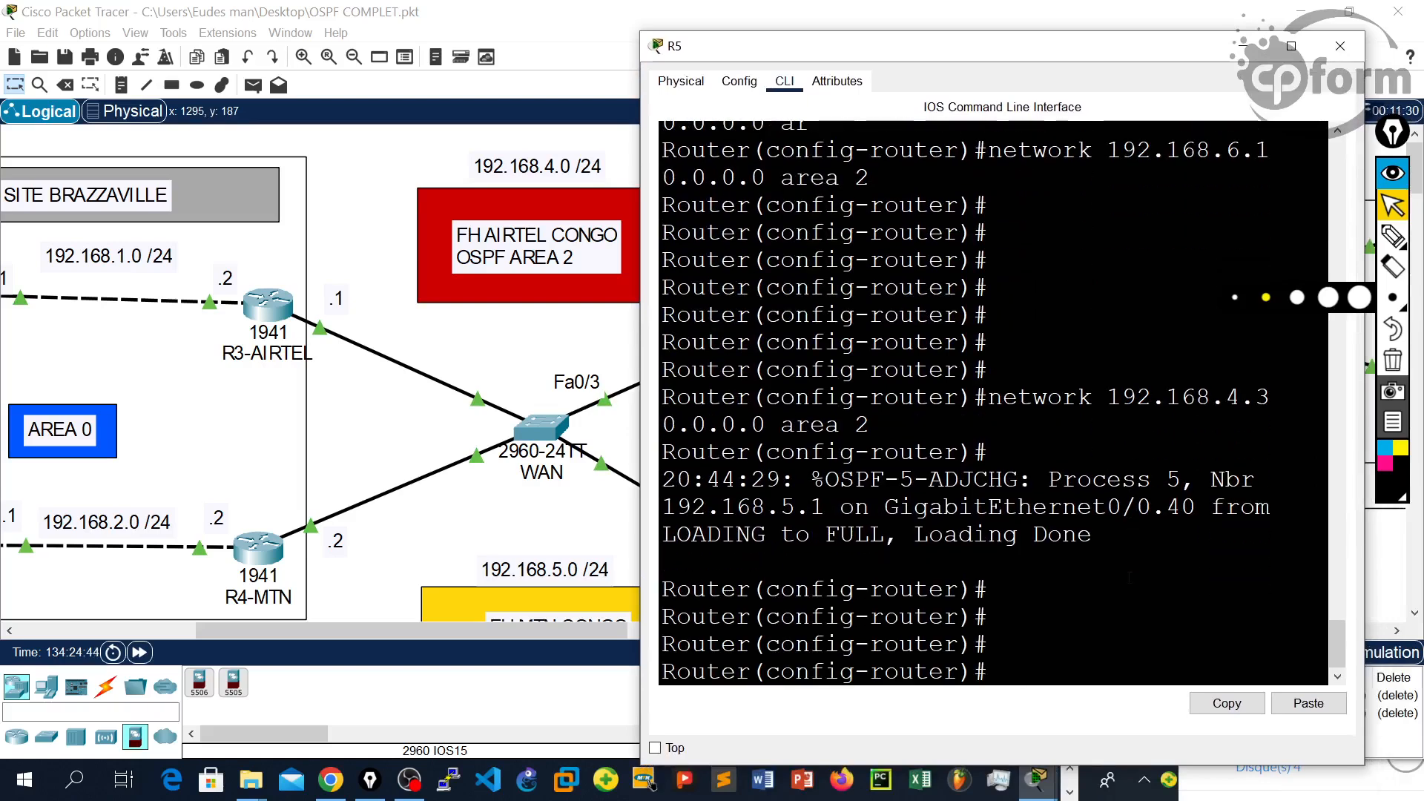
pyautogui.press('Return')
# Step: Edit the recalled network statement to advertise 192.168.5.3 with wildcard mask 0.0.0.0 in OSPF area 3 on R5
pyautogui.press('Up')
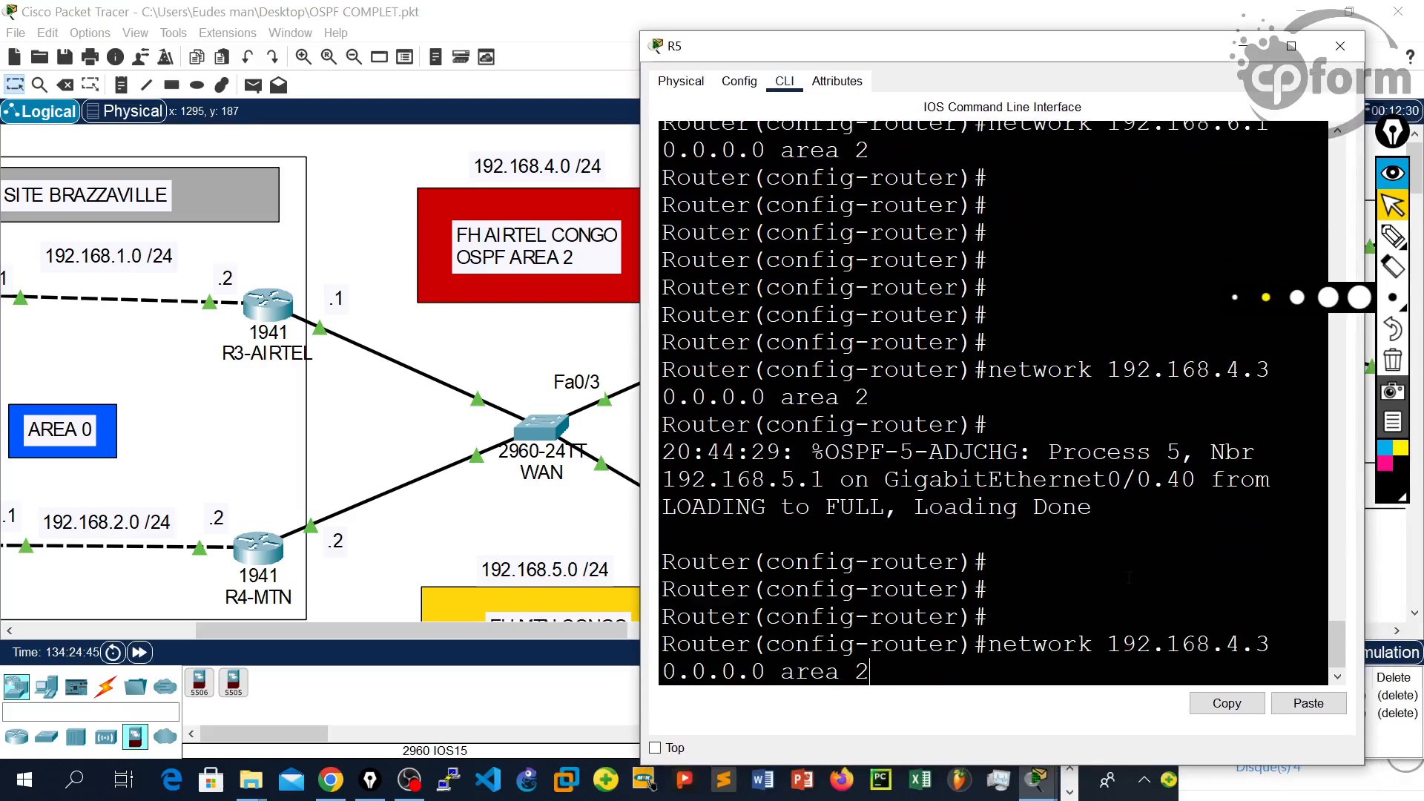
pyautogui.write('3')
pyautogui.press('Left')
pyautogui.press('Left')
pyautogui.press('Left')
pyautogui.press('BackSpace')
pyautogui.write('5')
pyautogui.press('Return')
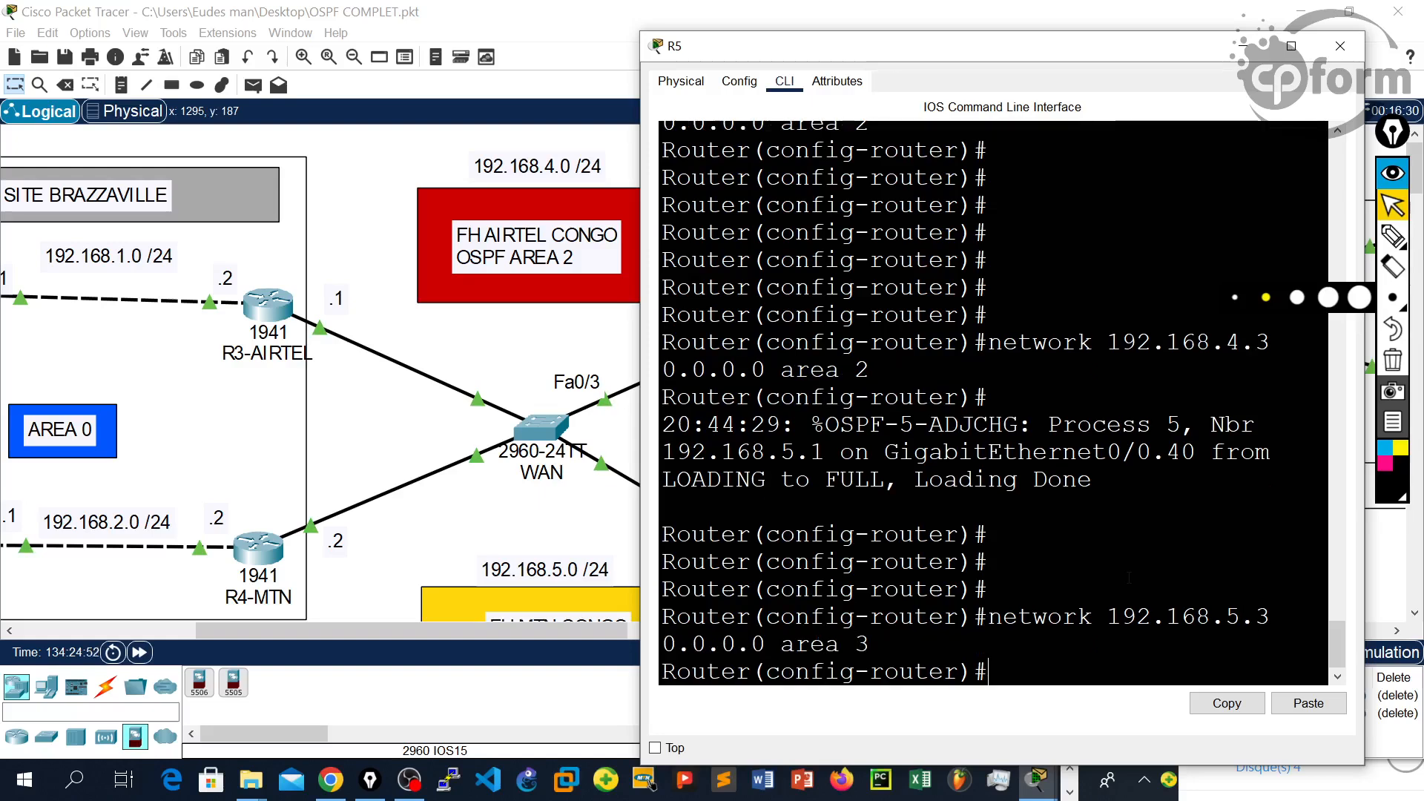
pyautogui.press('Return')
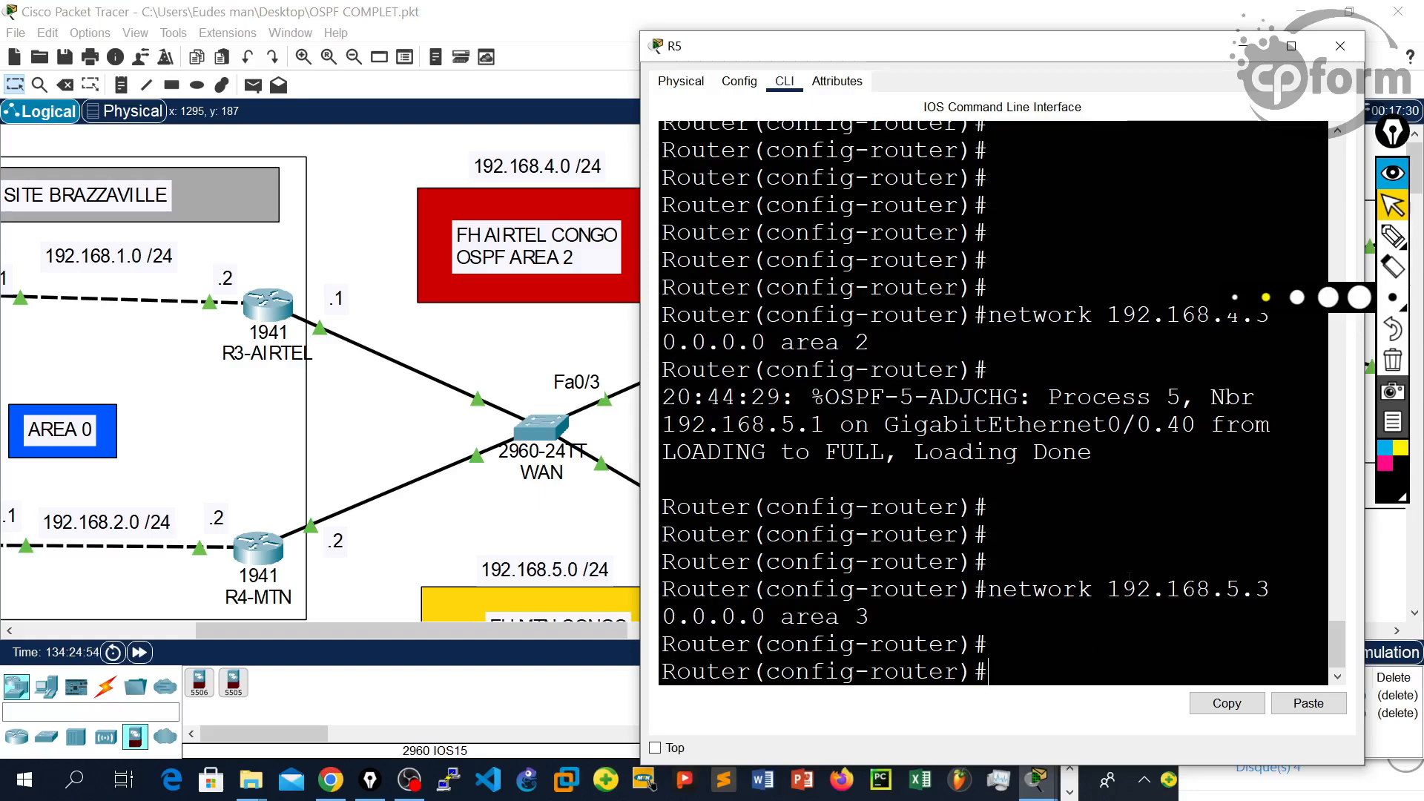
# Step: Leave configuration mode on R5 and save the configuration with wr
pyautogui.scroll(-3, 497, 533)
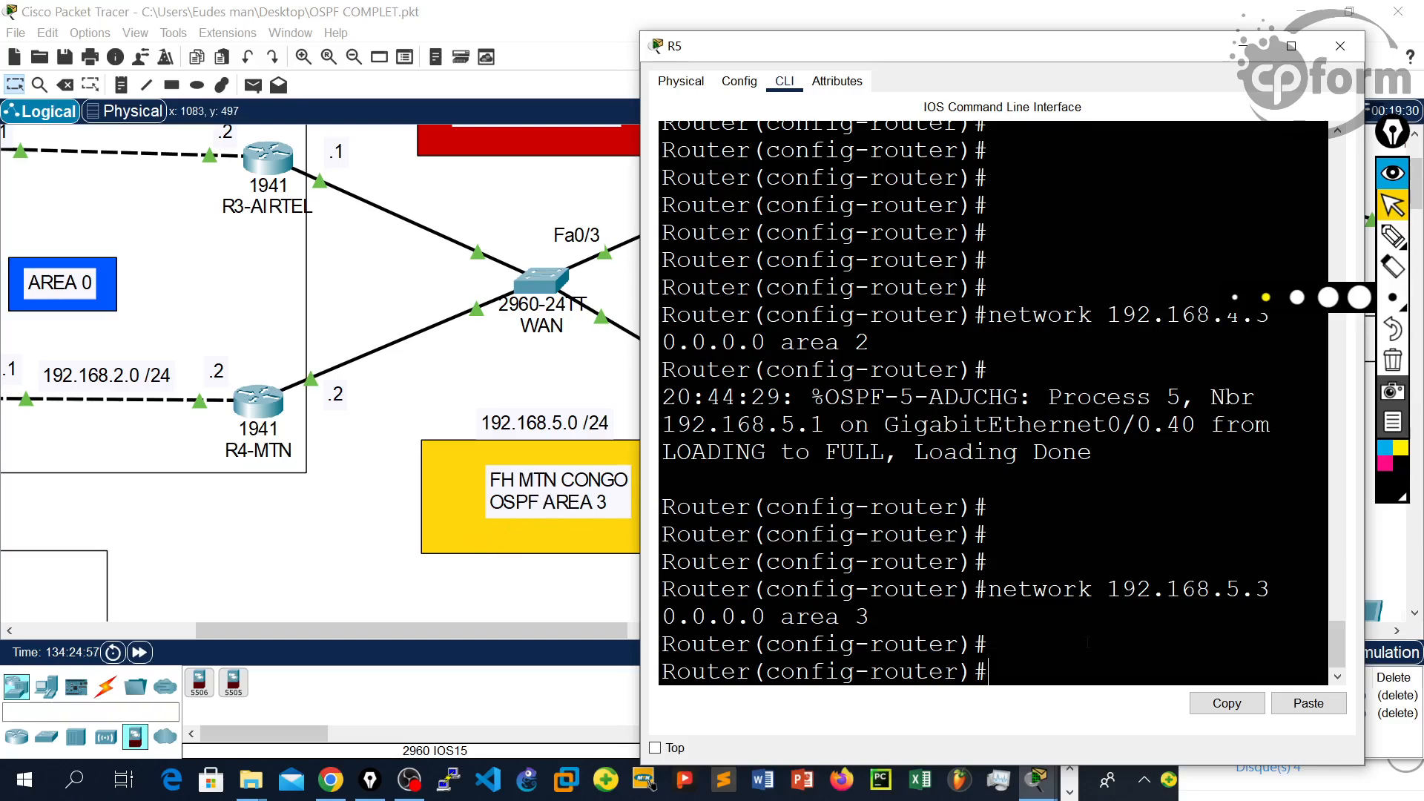
pyautogui.hotkey('ctrl', 'z')
pyautogui.press('Return')
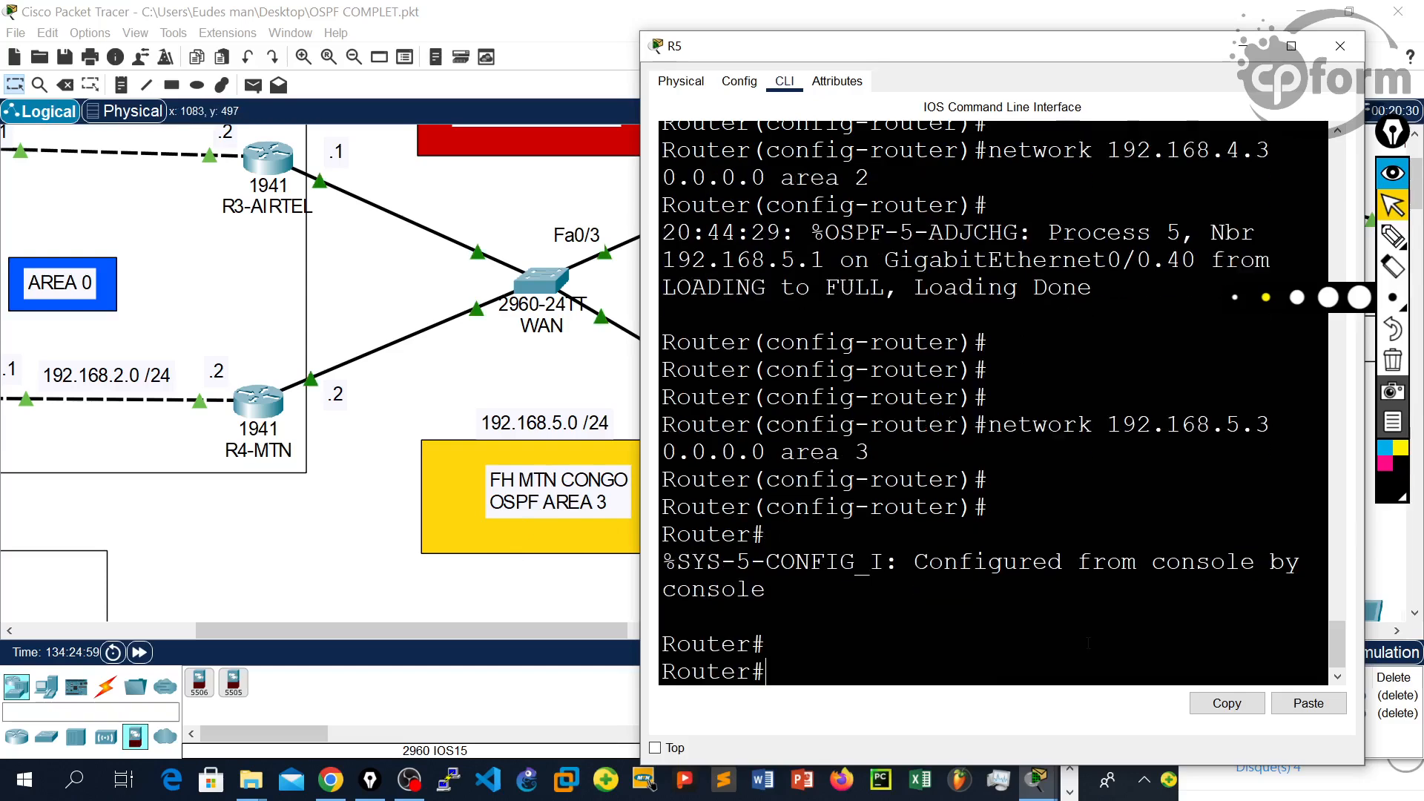
pyautogui.write('wr')
pyautogui.press('Return')
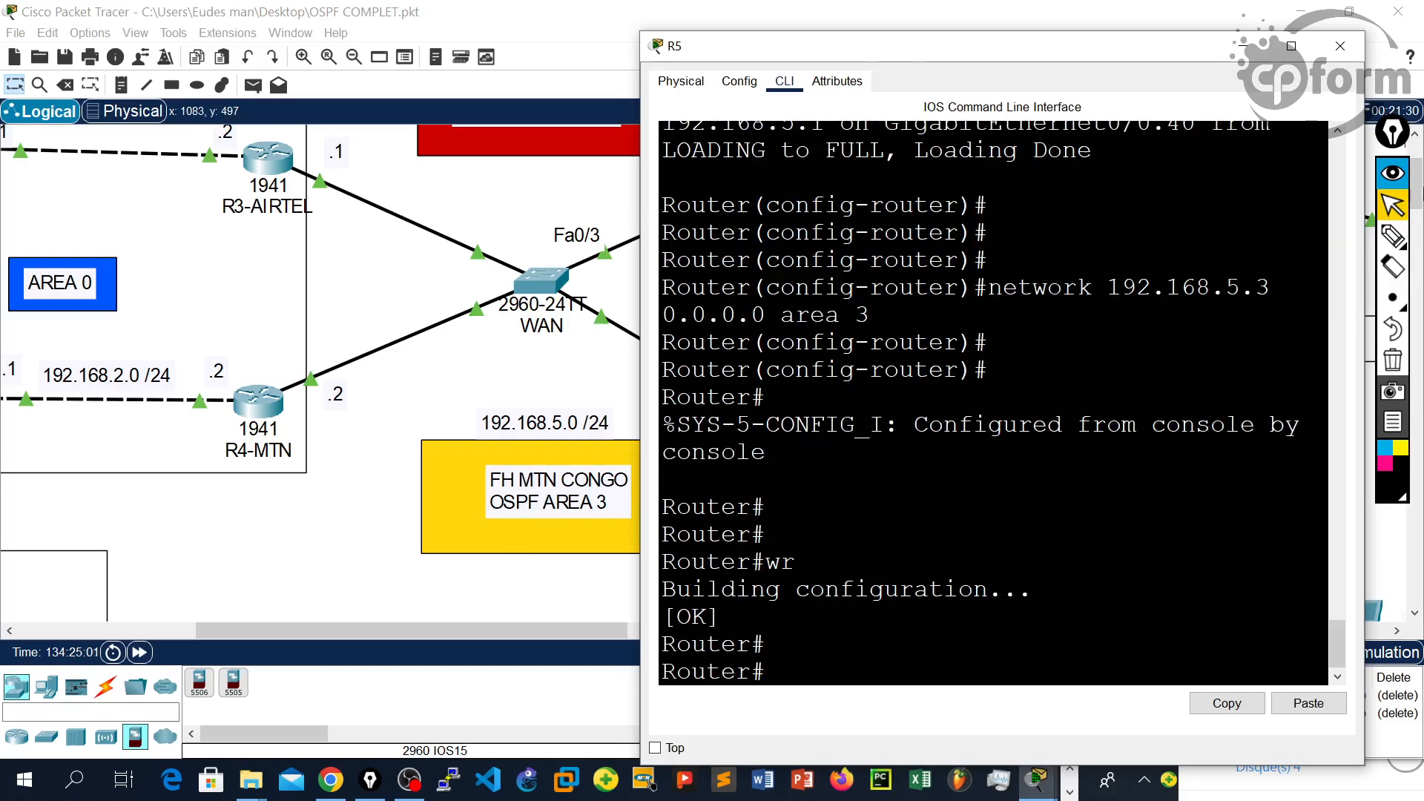
# Step: Switch from R5 to router R6's command line and enter privileged mode, followed by global configuration mode
pyautogui.click(1340, 45)
pyautogui.click(804, 434)
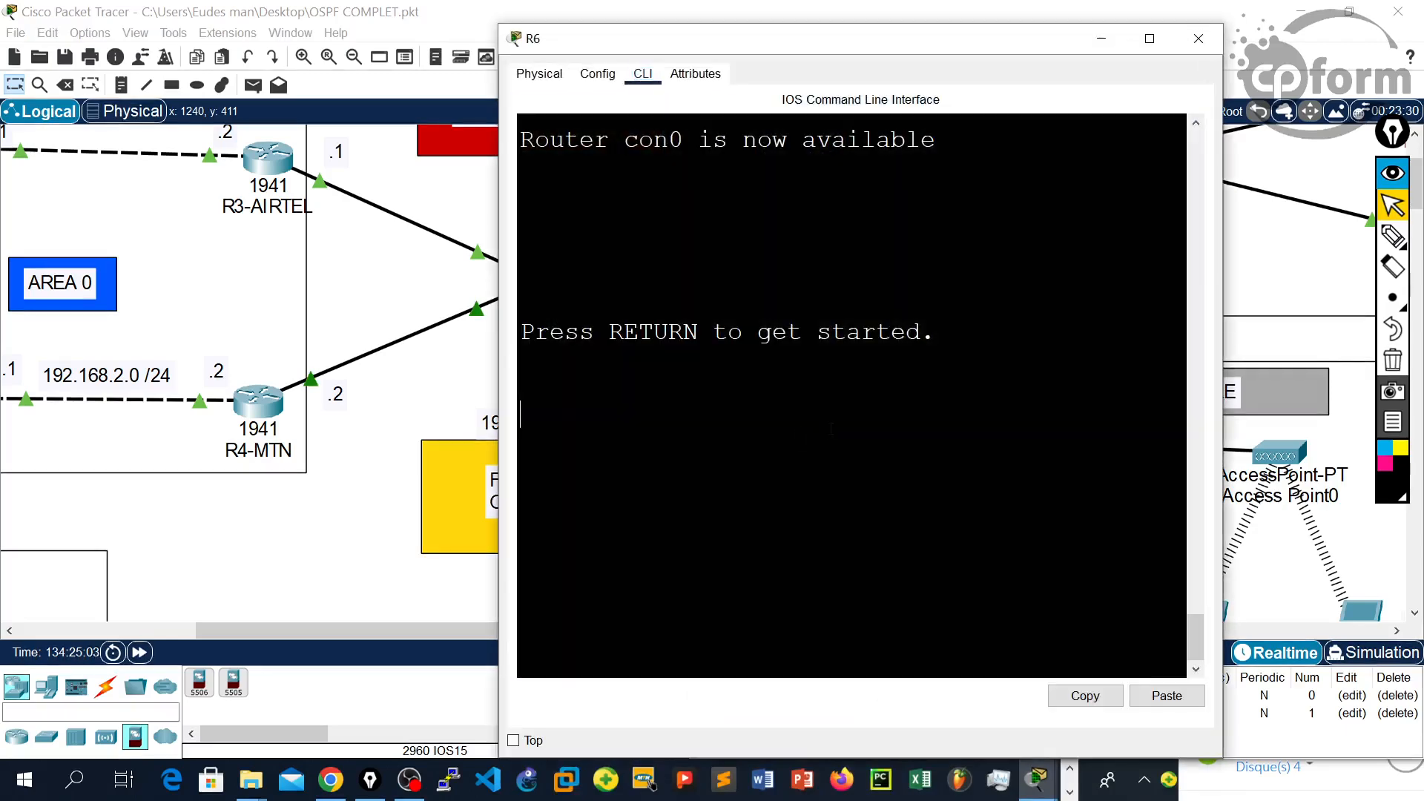
pyautogui.press('Return')
pyautogui.press('Return')
pyautogui.press('Return')
pyautogui.write('en')
pyautogui.press('Return')
pyautogui.press('Return')
pyautogui.write('conf t')
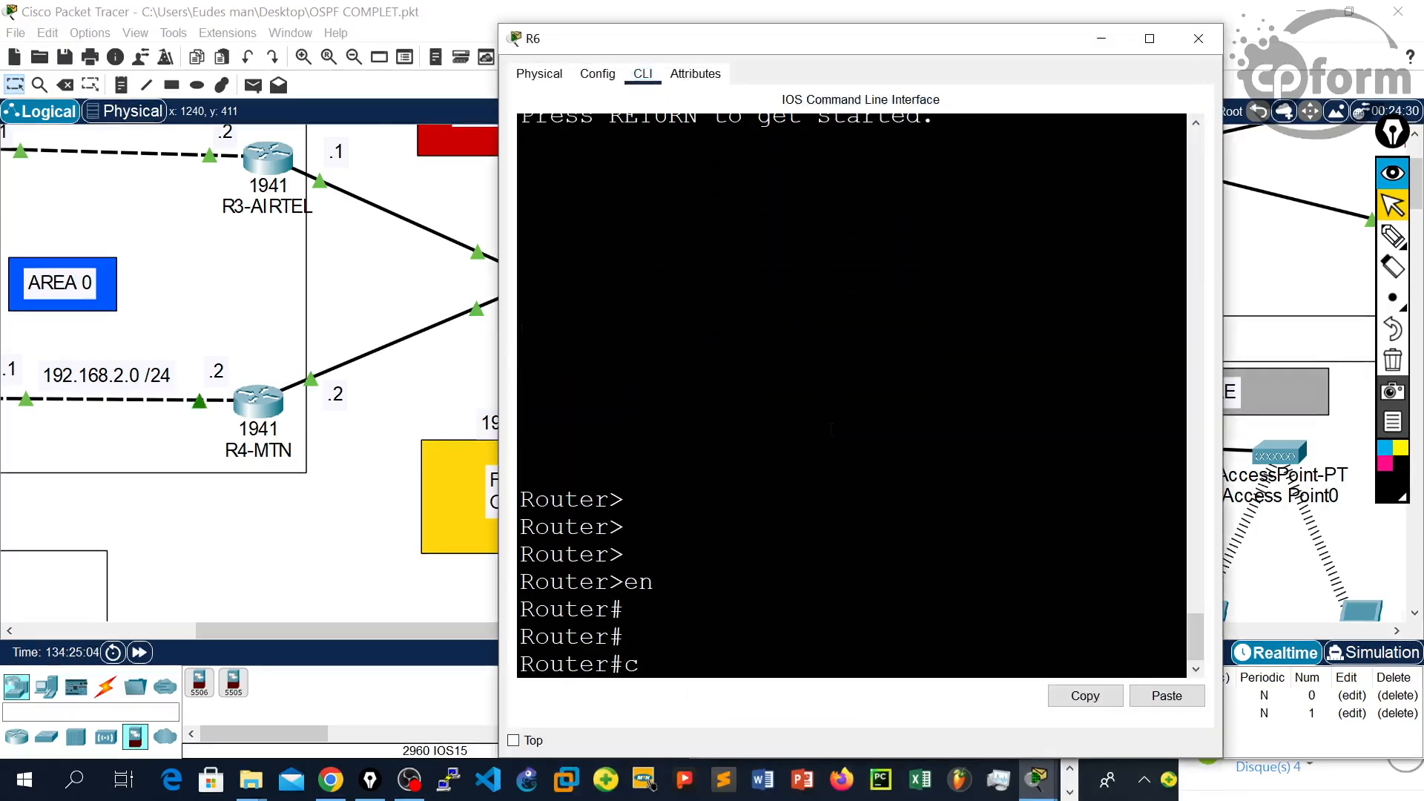
pyautogui.press('Return')
pyautogui.press('Return')
pyautogui.press('Return')
pyautogui.press('Return')
# Step: Start OSPF process 6 on R6
pyautogui.write('ne')
pyautogui.press('Tab')
pyautogui.press('BackSpace')
pyautogui.press('BackSpace')
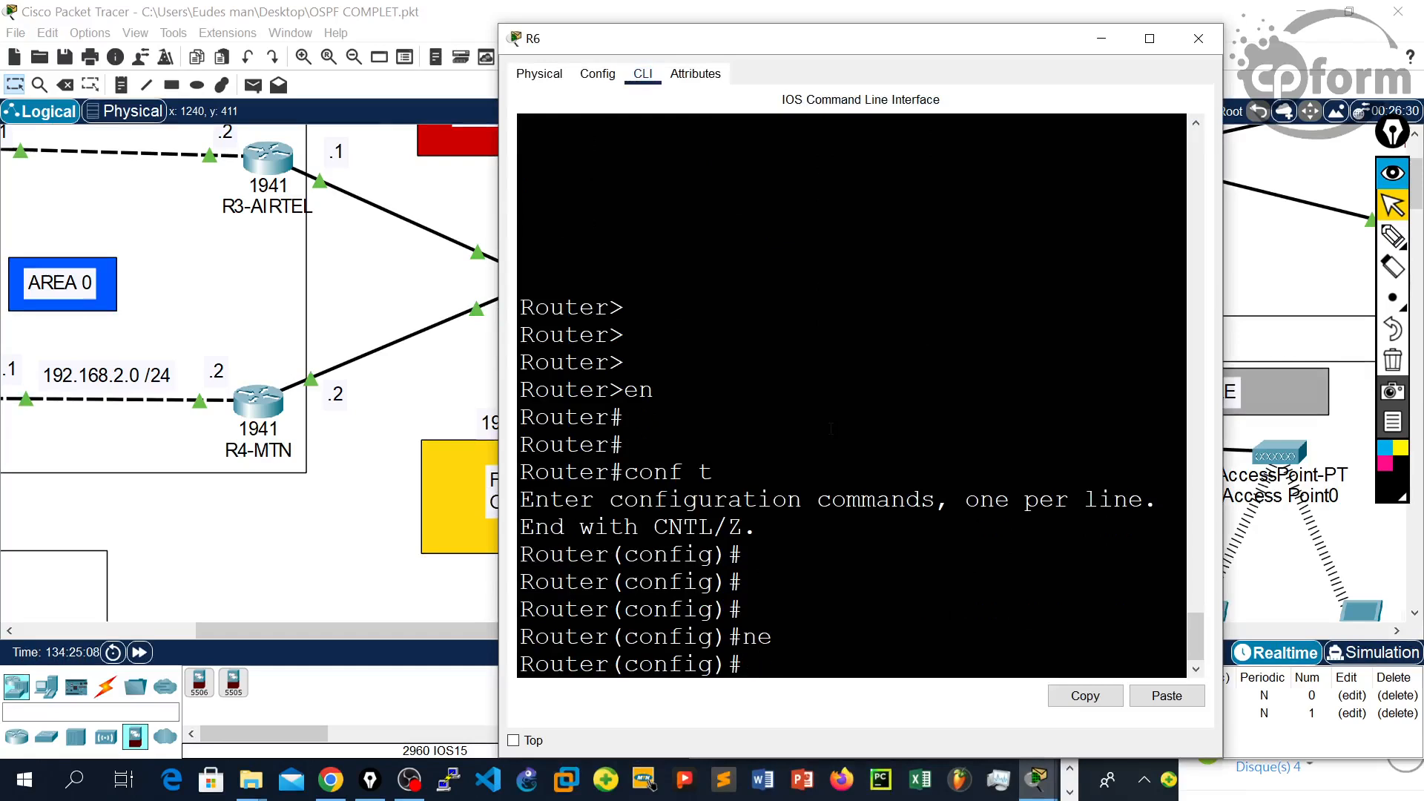
pyautogui.press('Return')
pyautogui.write('rou')
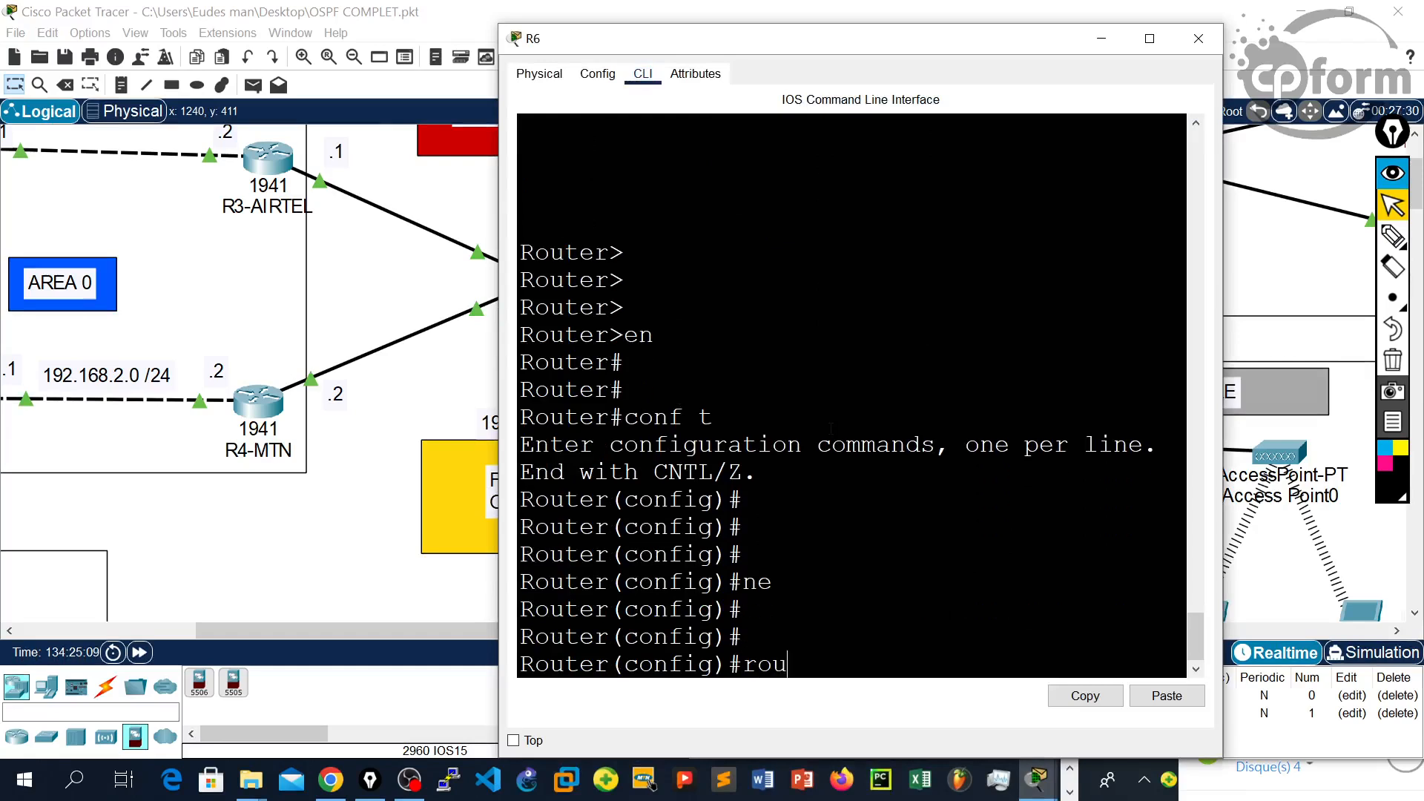
pyautogui.press('Tab')
pyautogui.write('te')
pyautogui.press('Tab')
pyautogui.press('BackSpace')
pyautogui.press('BackSpace')
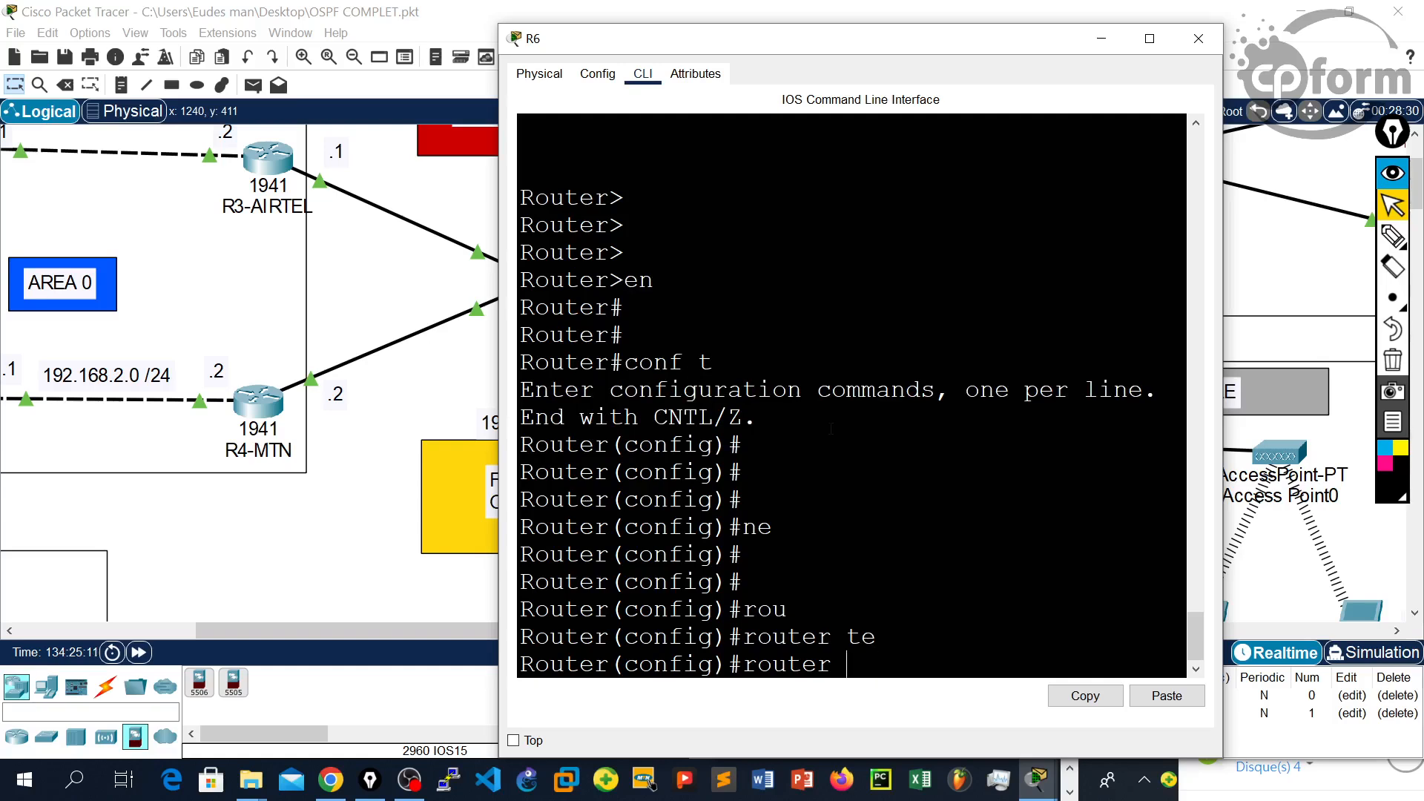
pyautogui.write('o')
pyautogui.press('Tab')
pyautogui.write('6')
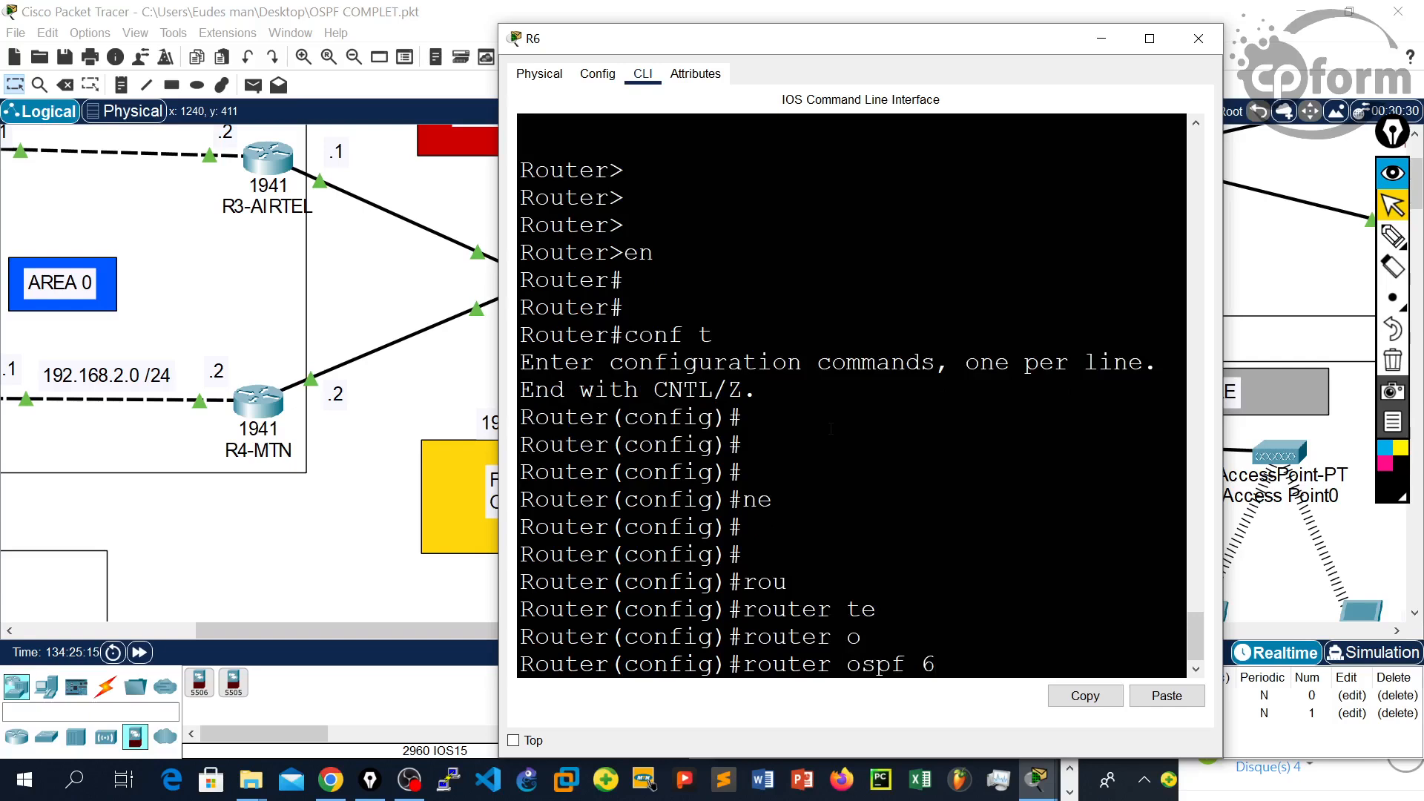
pyautogui.press('Return')
pyautogui.press('Return')
pyautogui.press('Return')
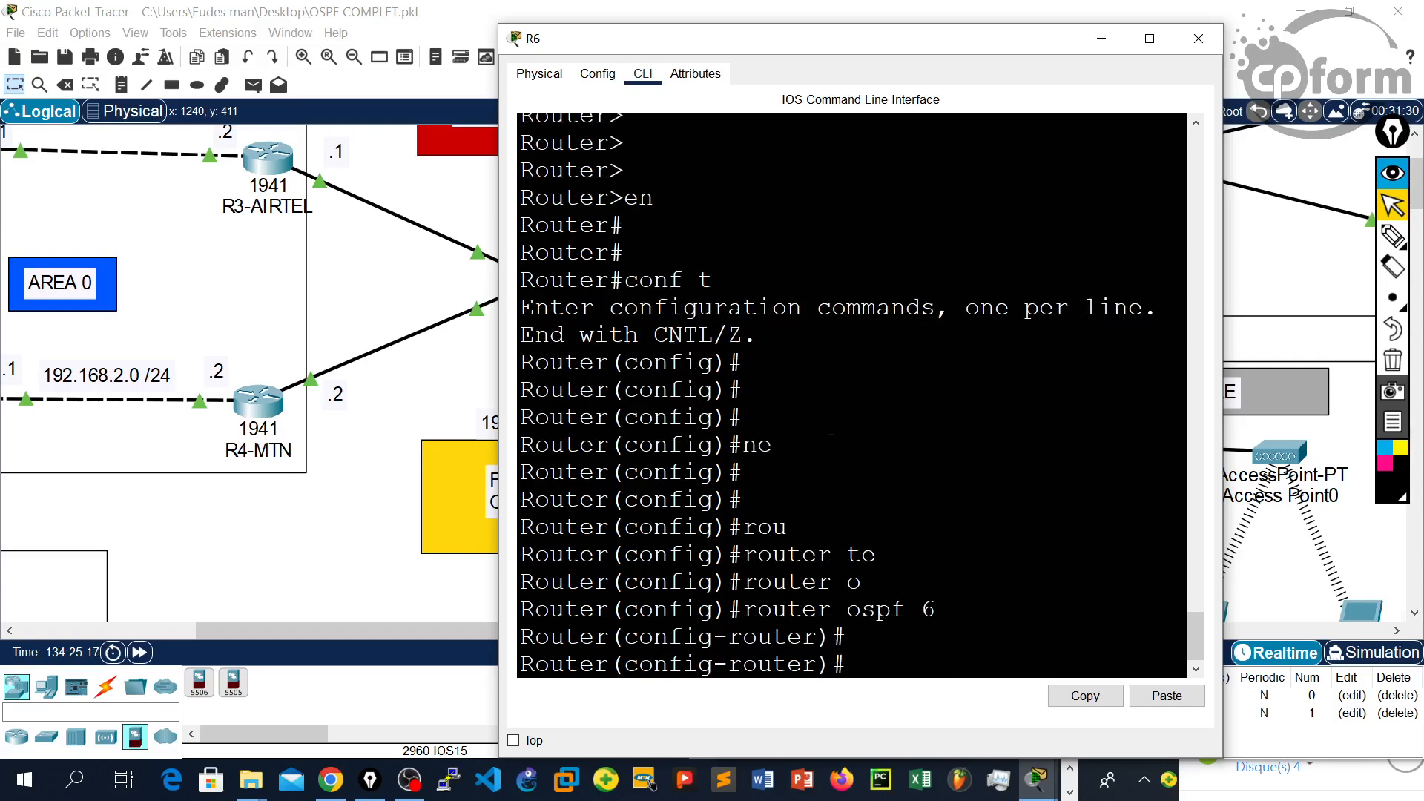
# Step: Advertise R6's LAN interface 192.168.7.1 with wildcard mask 0.0.0.0 in OSPF area 3
pyautogui.write('net')
pyautogui.press('Tab')
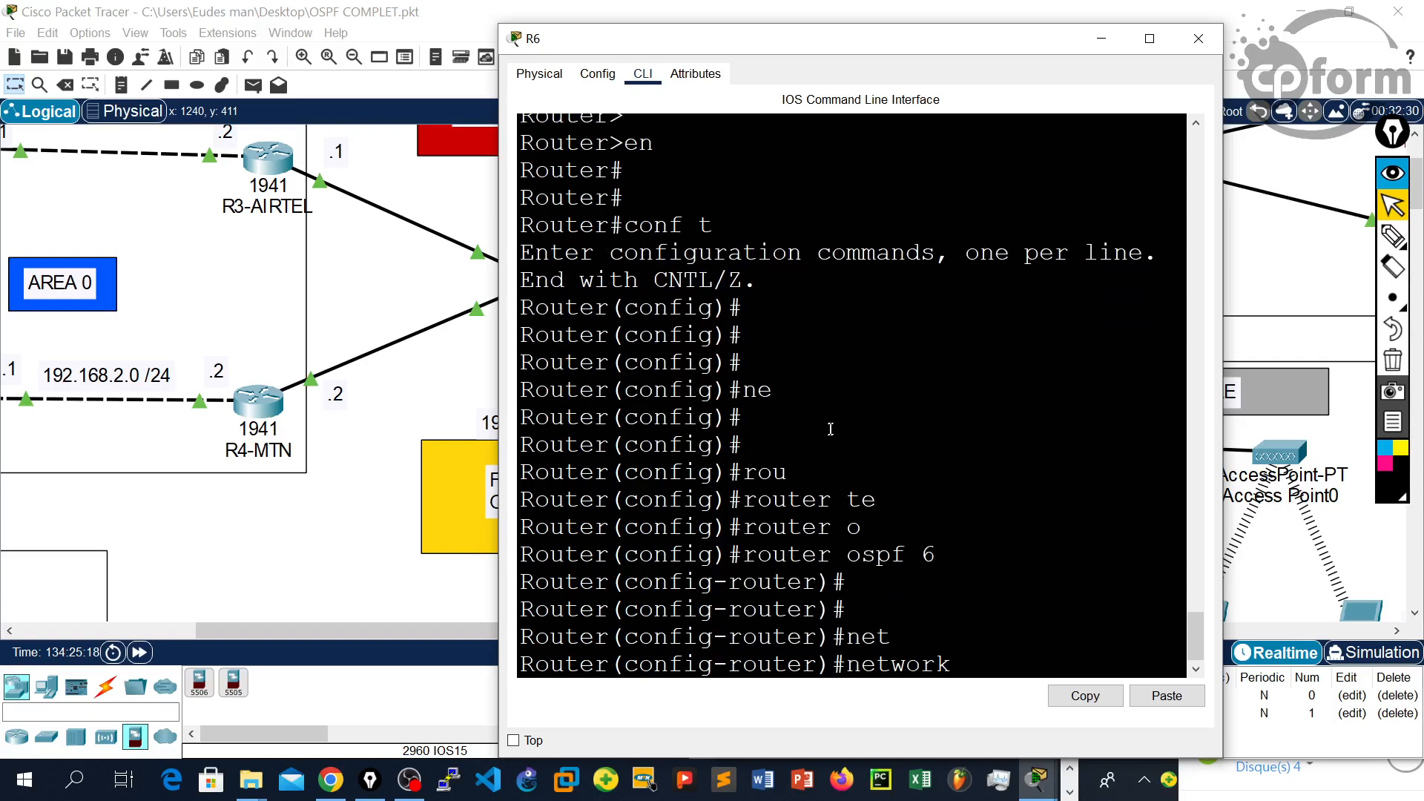
pyautogui.moveTo(955, 34); pyautogui.dragTo(412, 33)
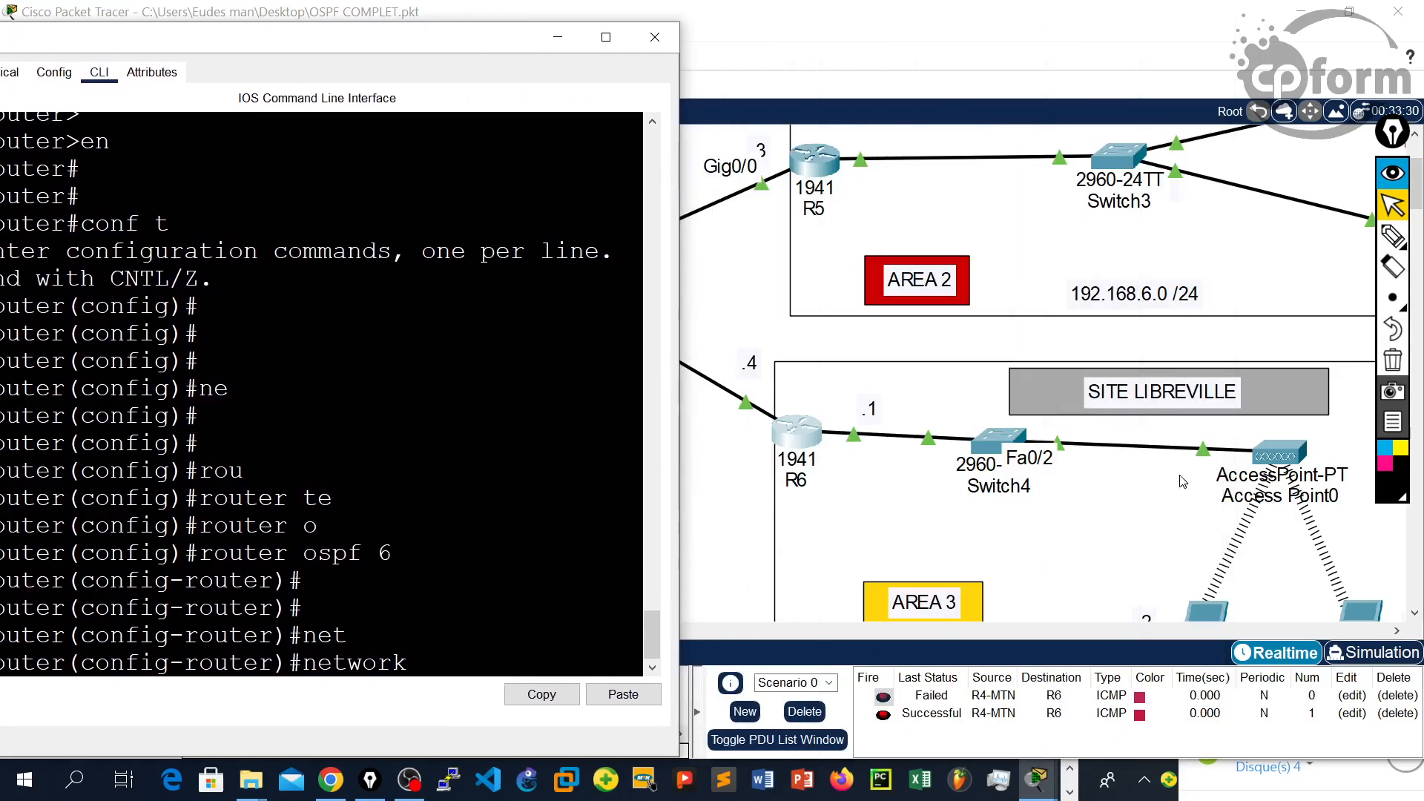
pyautogui.scroll(-4, 1170, 437)
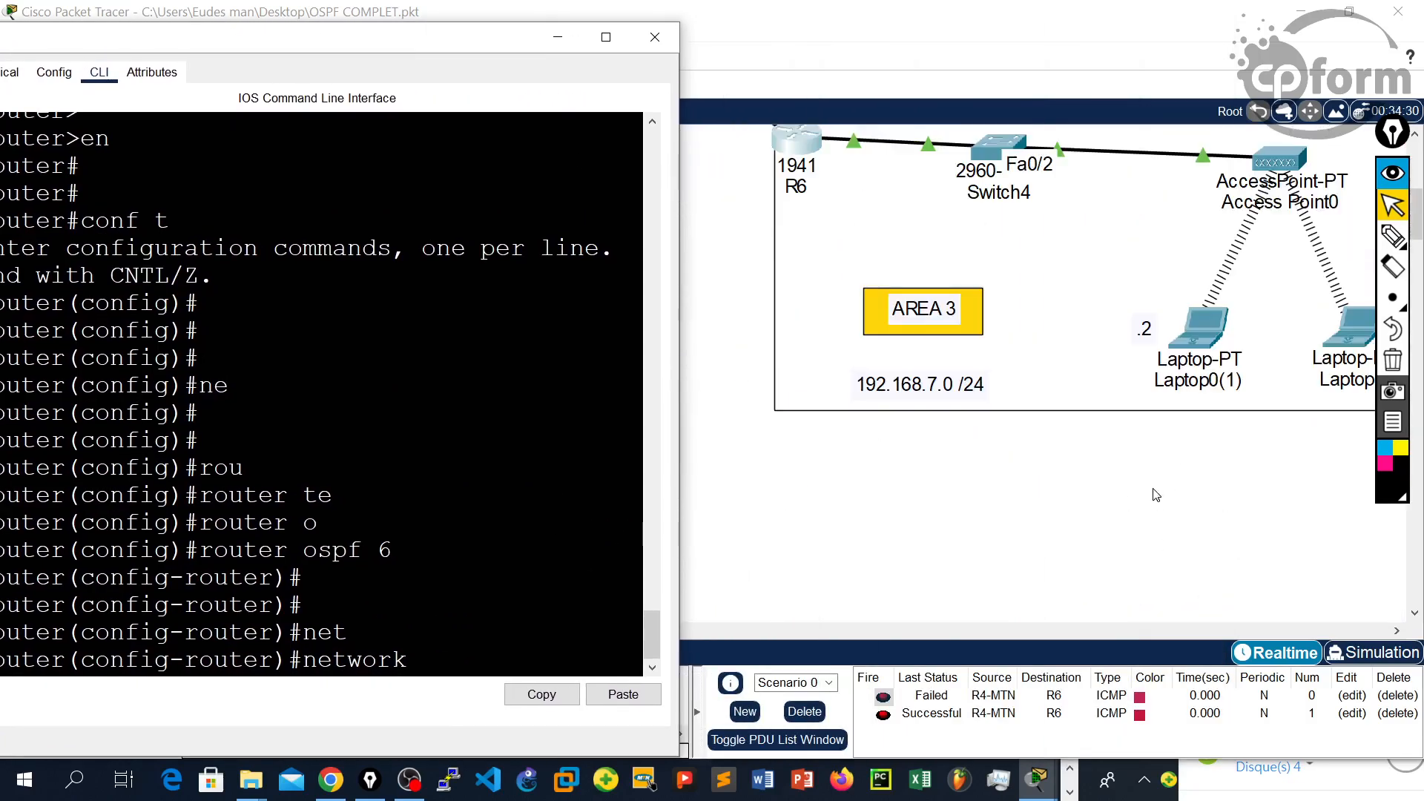
pyautogui.scroll(1, 1189, 418)
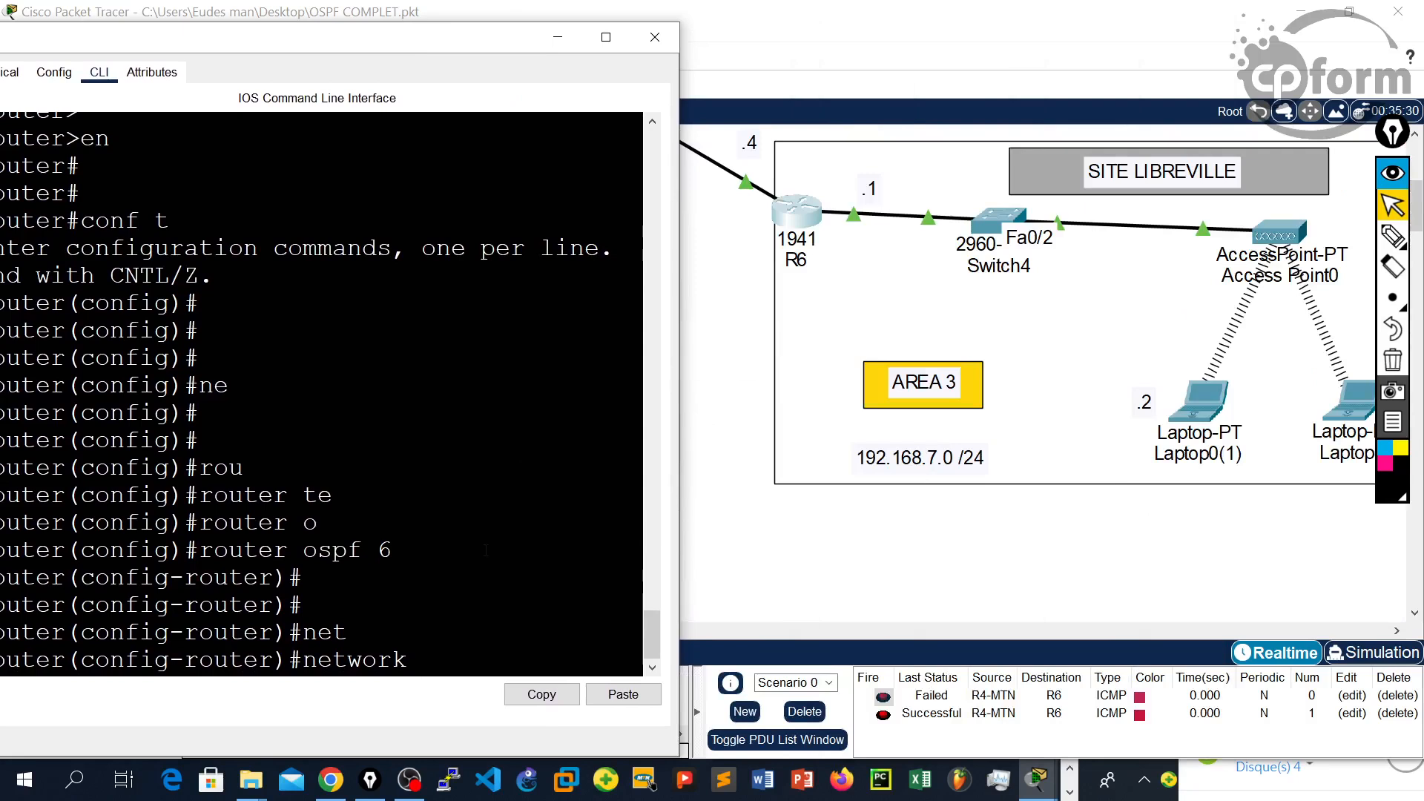
pyautogui.write('192.168.7.1')
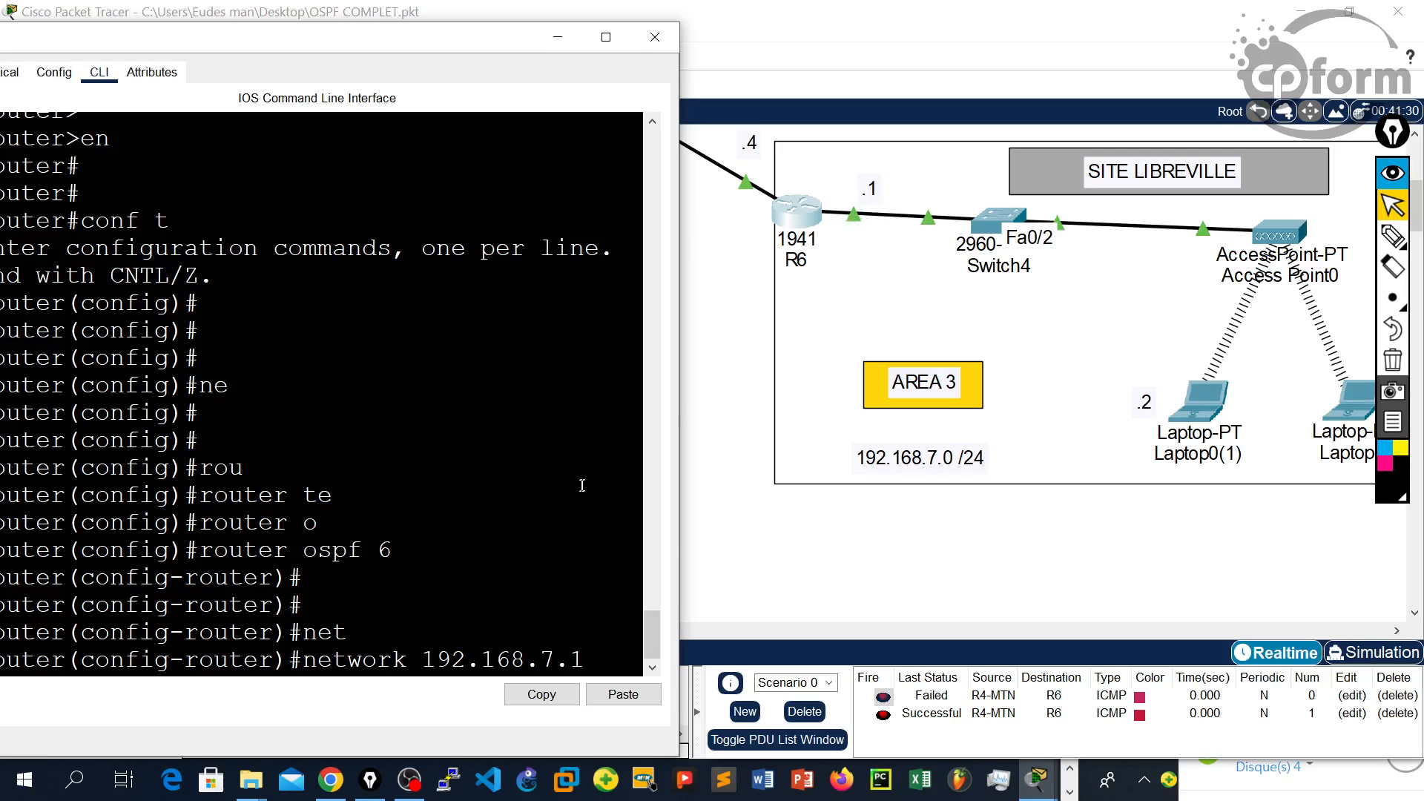
pyautogui.press('Return')
pyautogui.write('0.0.0.0')
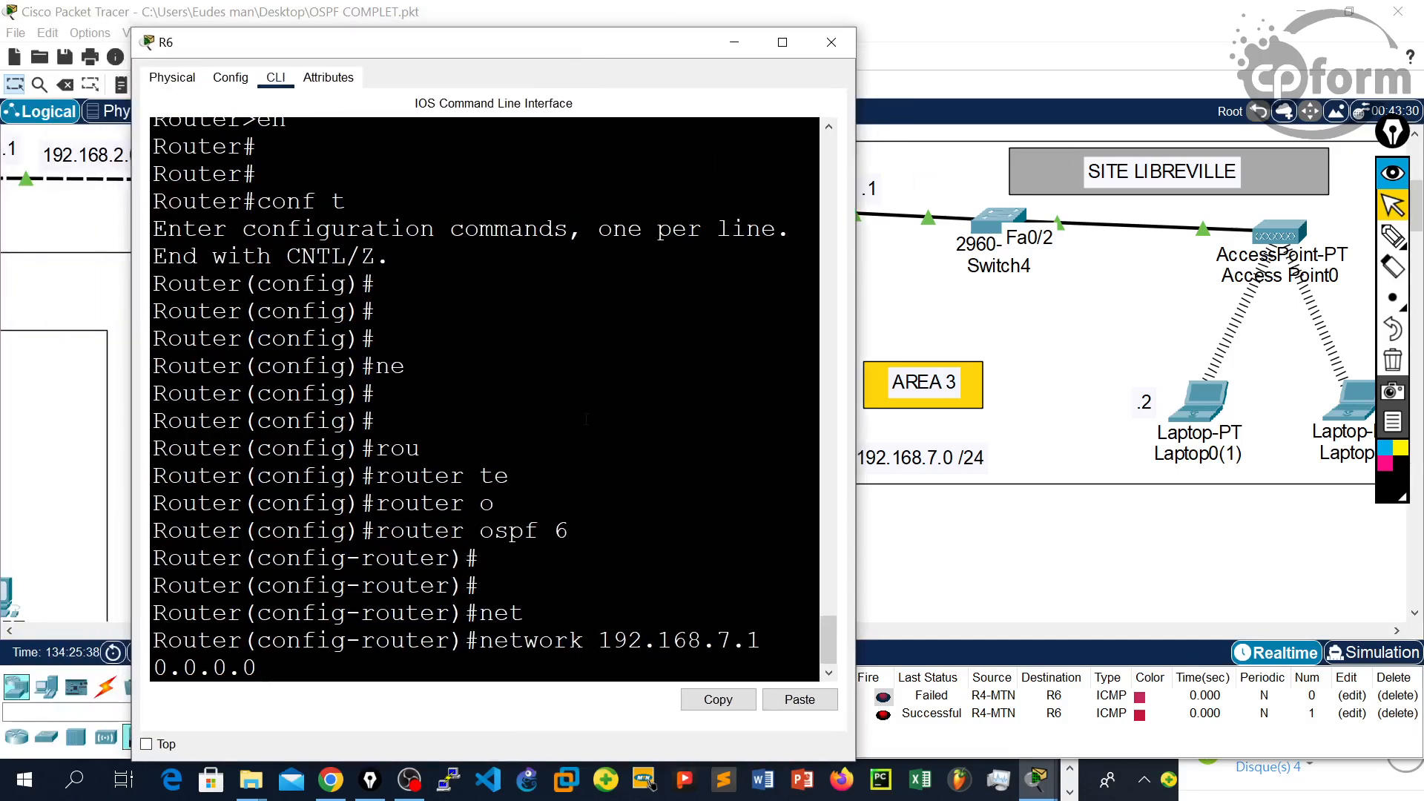
pyautogui.write('ra')
pyautogui.press('Tab')
pyautogui.press('BackSpace')
pyautogui.press('BackSpace')
pyautogui.write('ar')
pyautogui.press('Tab')
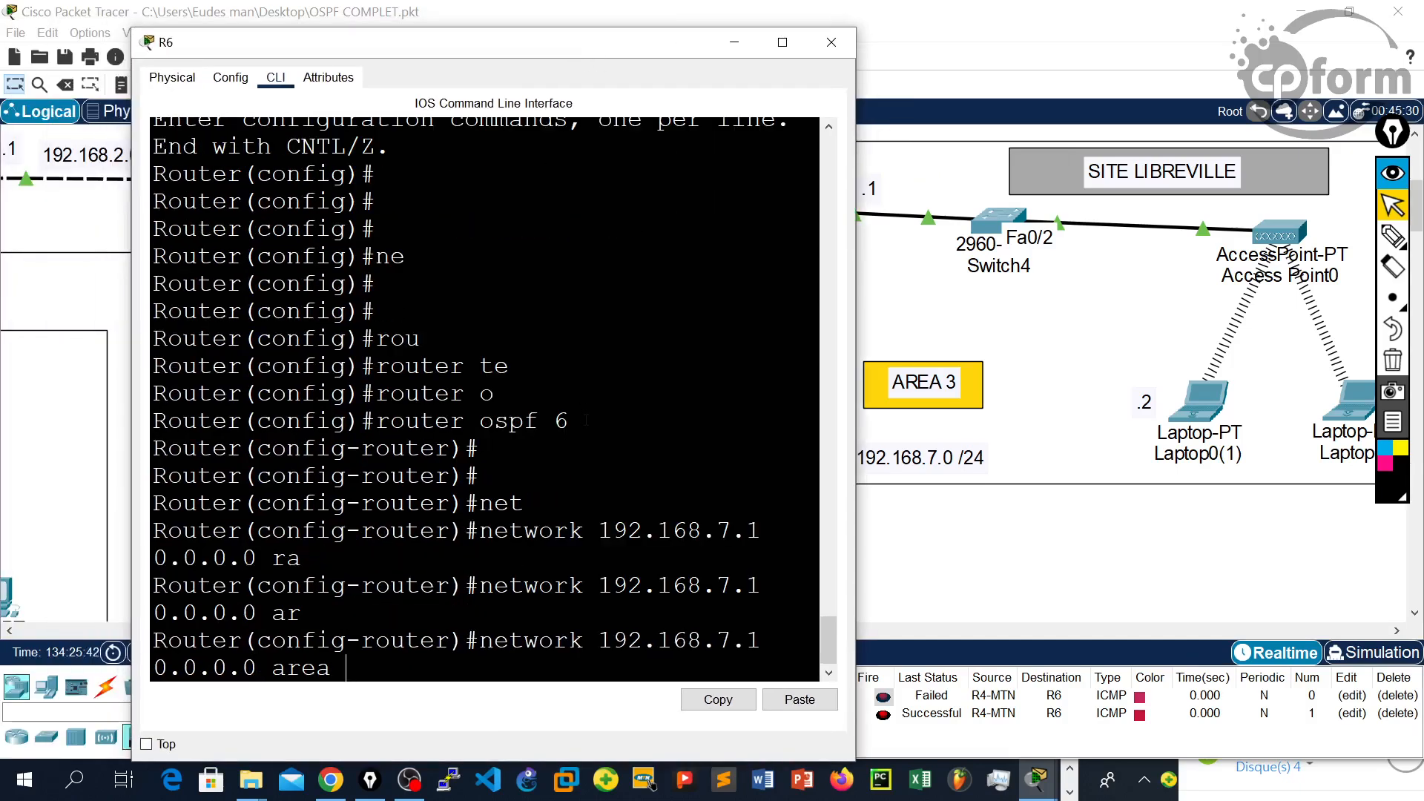
pyautogui.write('3')
pyautogui.press('Return')
pyautogui.press('Return')
pyautogui.press('Return')
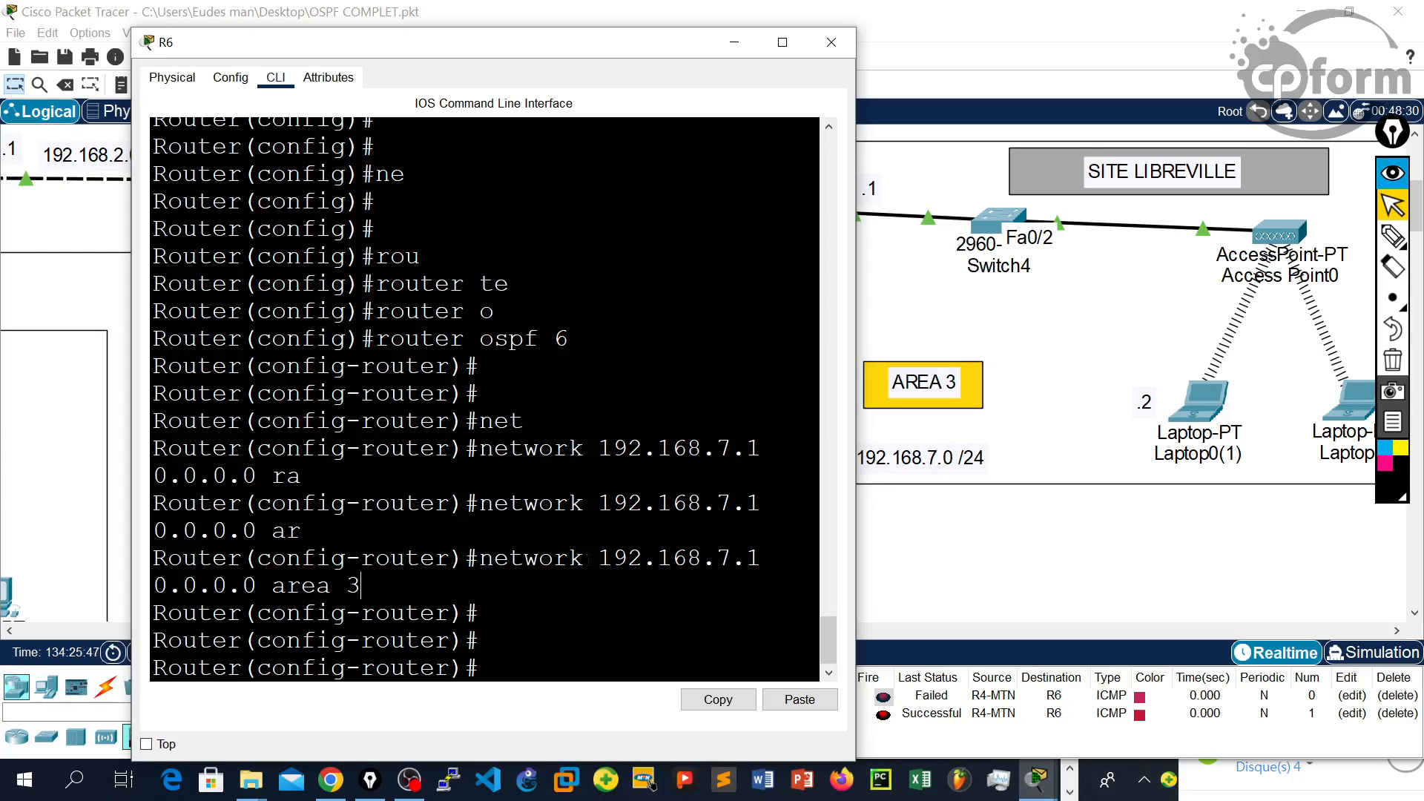
# Step: Edit the recalled network statement to advertise R6's WAN address 192.168.5.4 with wildcard mask 0.0.0.0 in OSPF area 3
pyautogui.press('Return')
pyautogui.press('Up')
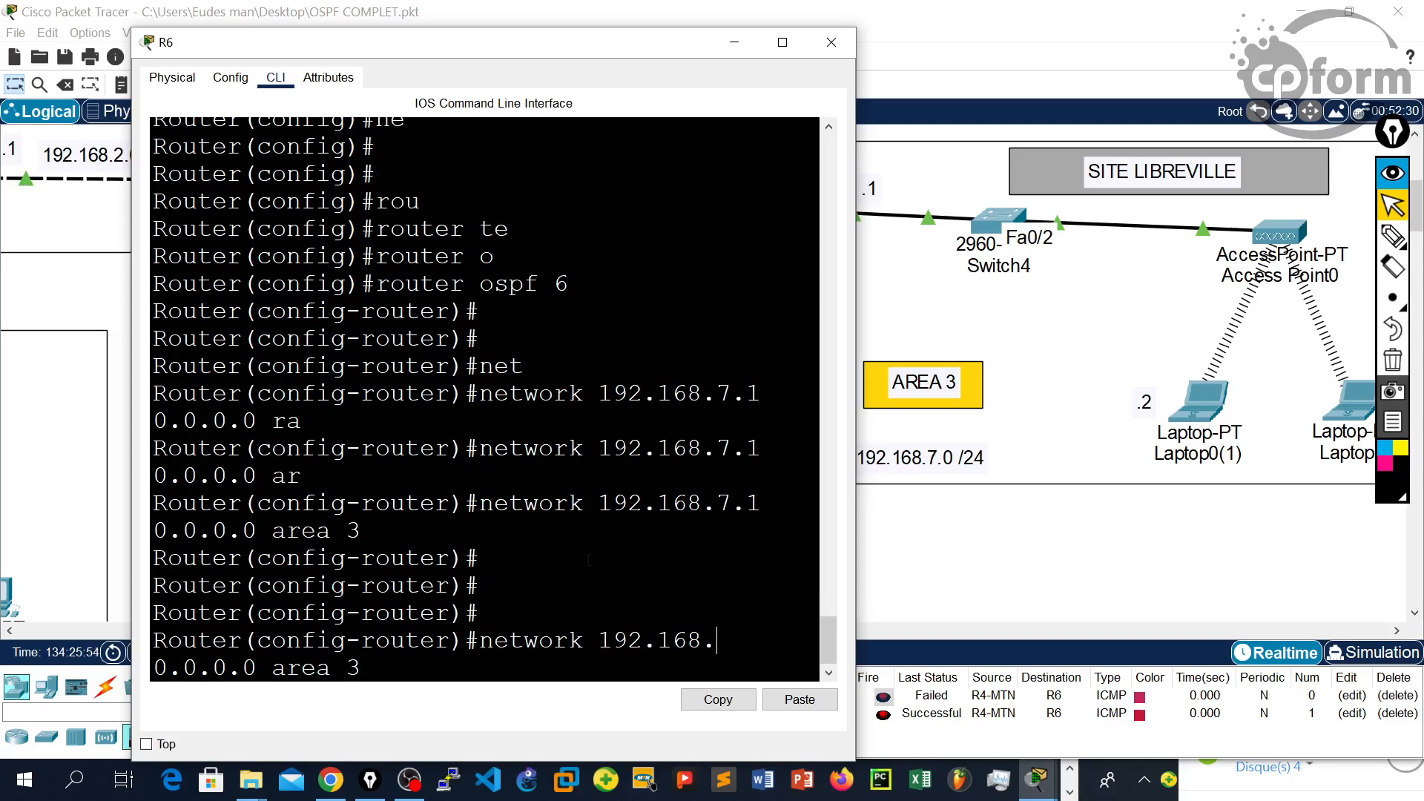
pyautogui.moveTo(549, 41); pyautogui.dragTo(1255, 325)
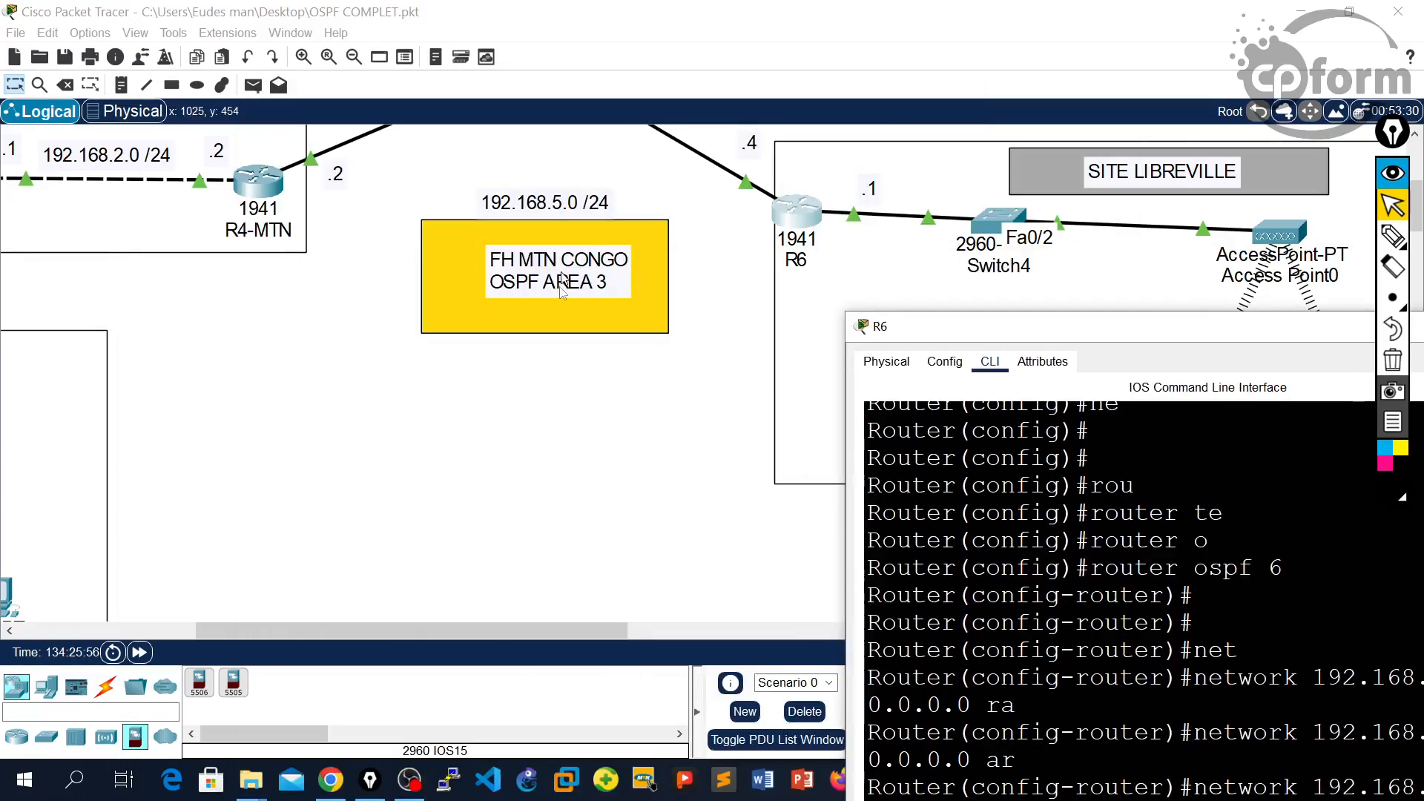
pyautogui.scroll(3, 574, 337)
pyautogui.scroll(1, 573, 338)
pyautogui.moveTo(959, 327); pyautogui.dragTo(846, 59)
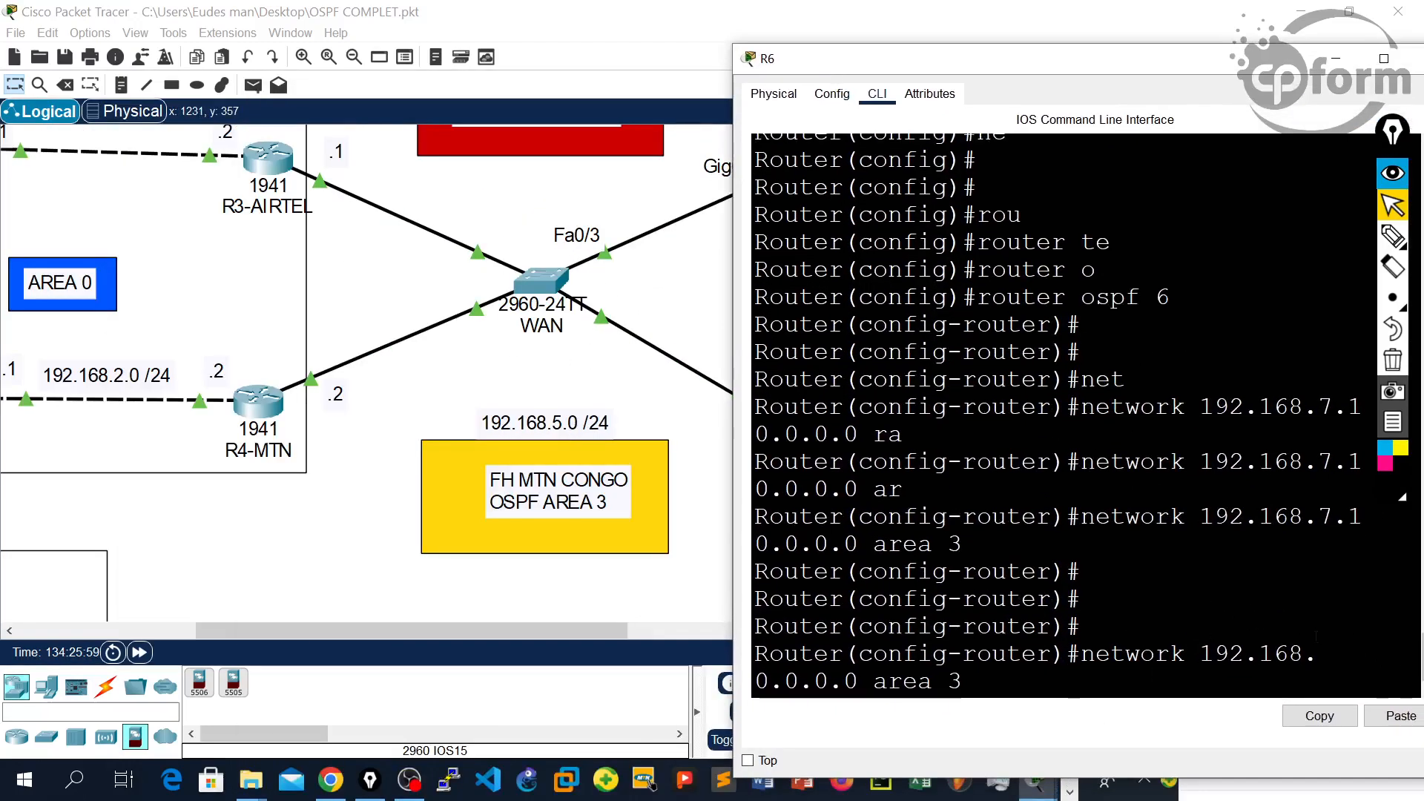
pyautogui.write('5')
pyautogui.moveTo(1151, 70)
pyautogui.mouseDown()
pyautogui.moveTo(1420, 264)
pyautogui.moveTo(1015, 90)
pyautogui.moveTo(1127, 71)
pyautogui.mouseUp()
pyautogui.write('.4')
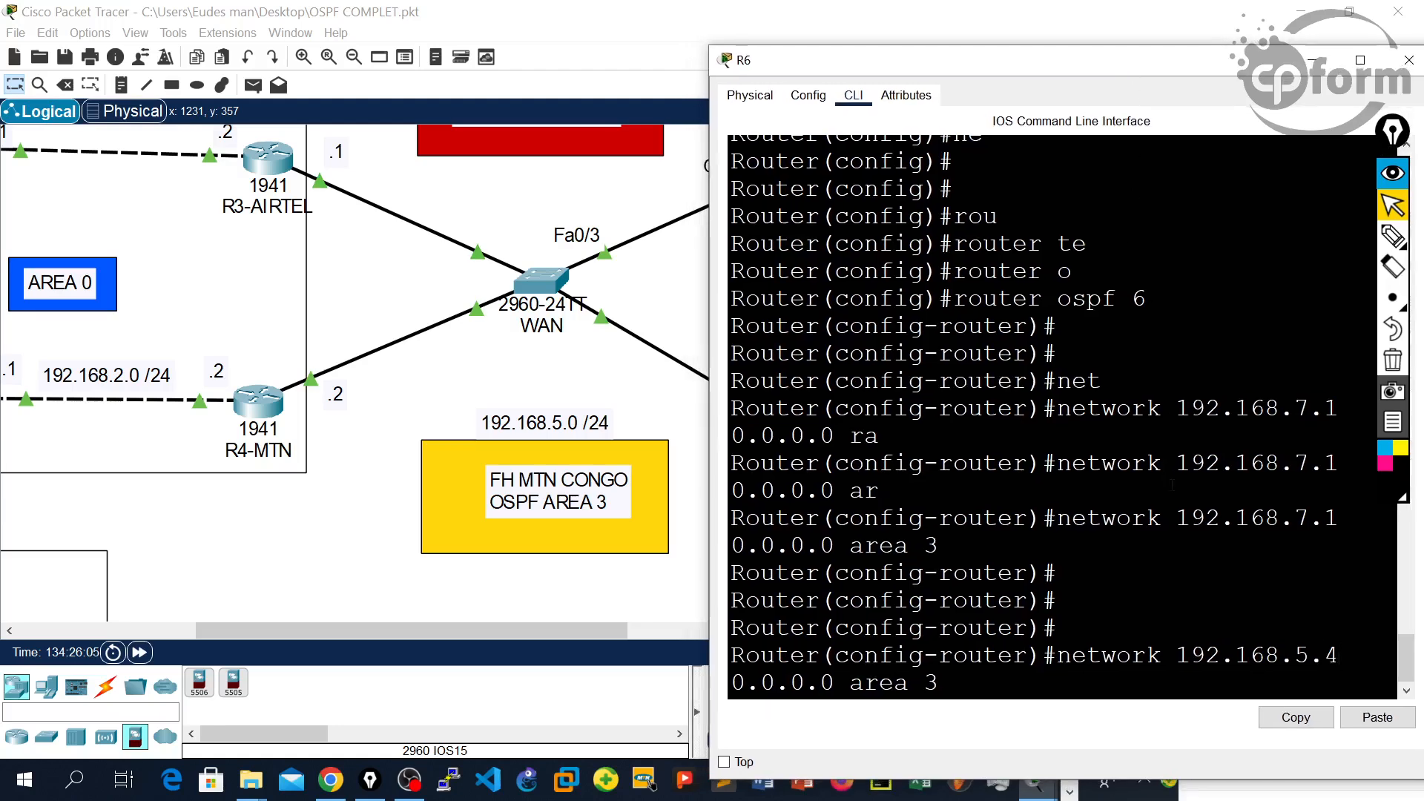
pyautogui.press('Return')
pyautogui.press('Return')
pyautogui.press('Return')
pyautogui.press('Return')
# Step: Reuse the previous network statement to advertise 192.168.5.4 with wildcard mask 0.0.0.0 in OSPF area 2 on R6
pyautogui.press('Up')
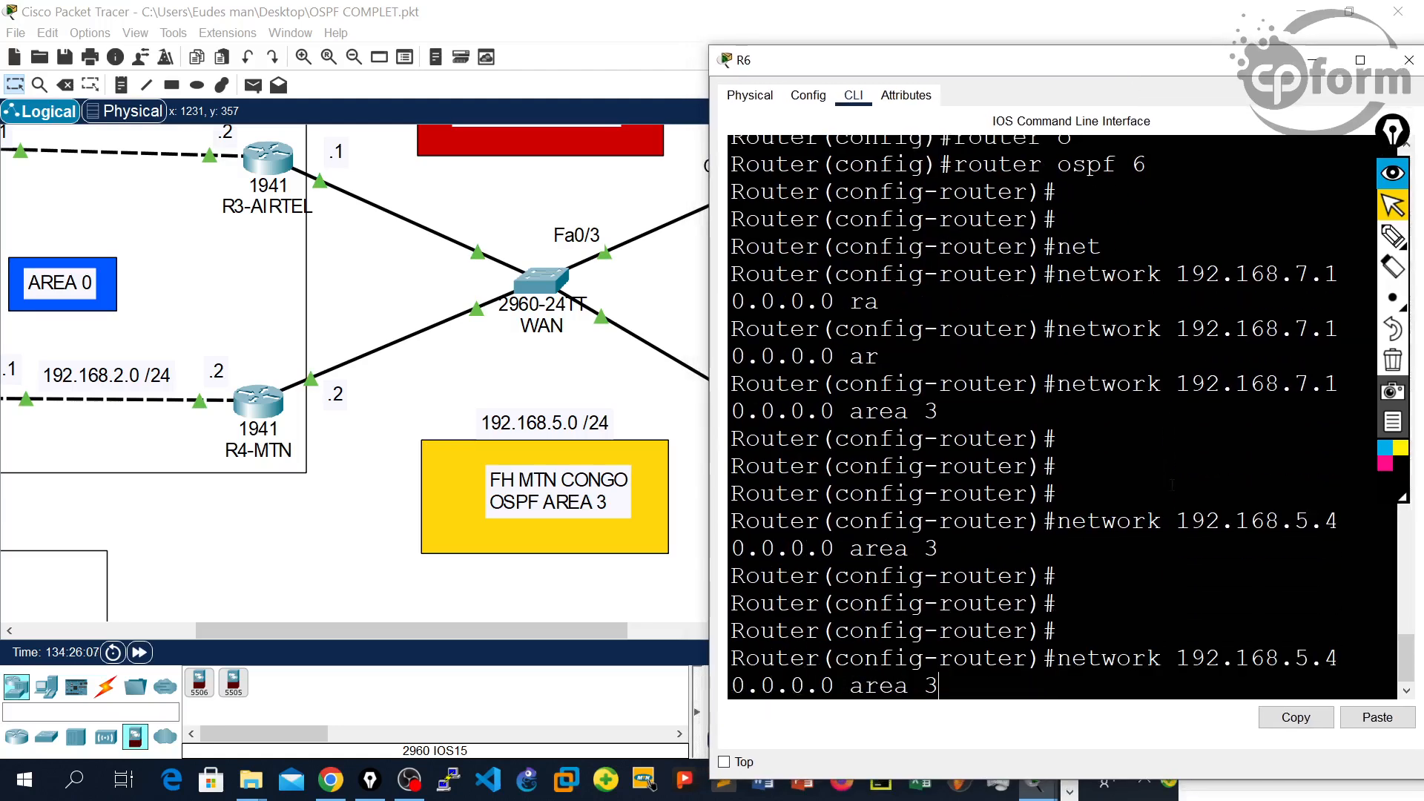
pyautogui.press('BackSpace')
pyautogui.write('2')
pyautogui.press('Left')
pyautogui.press('Left')
pyautogui.press('Left')
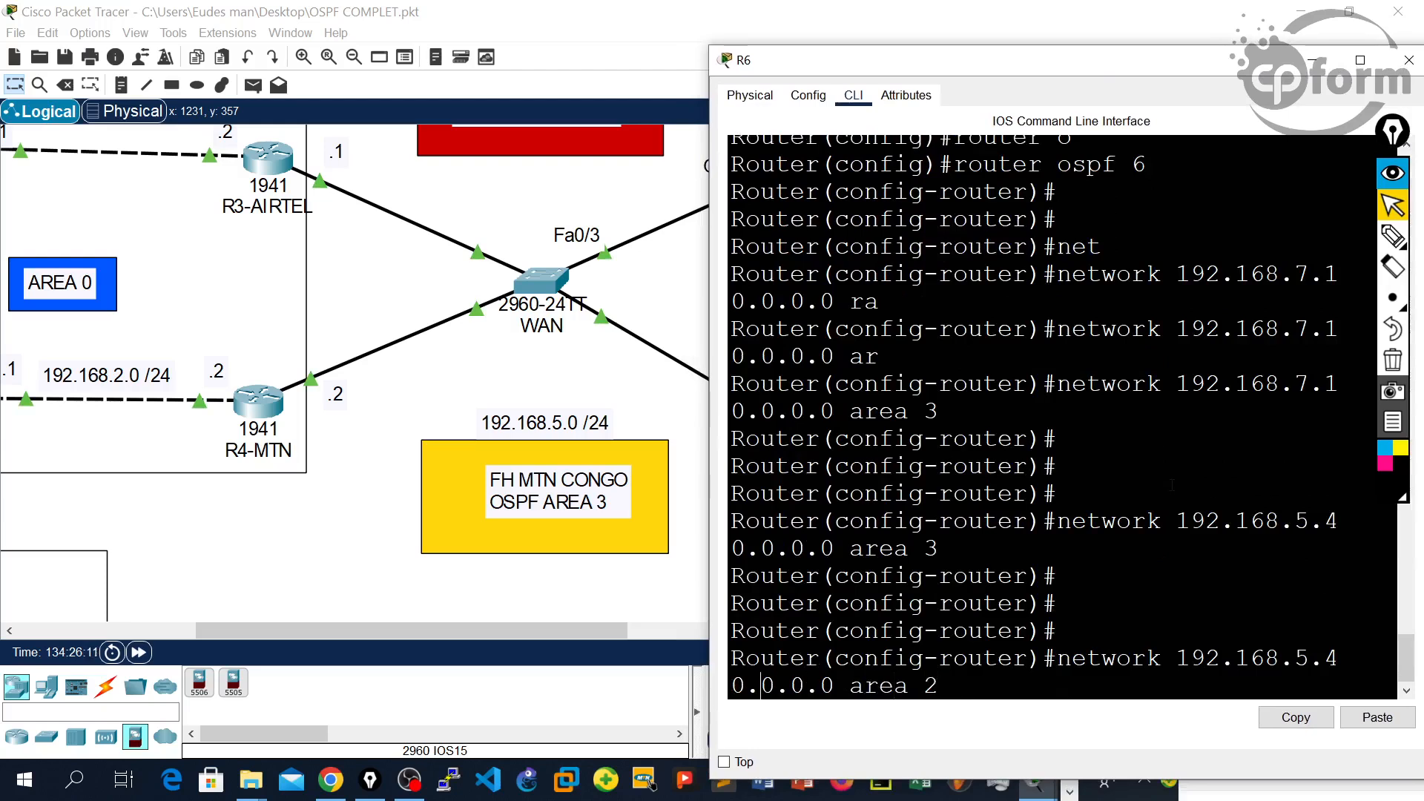
pyautogui.press('Left')
pyautogui.press('Return')
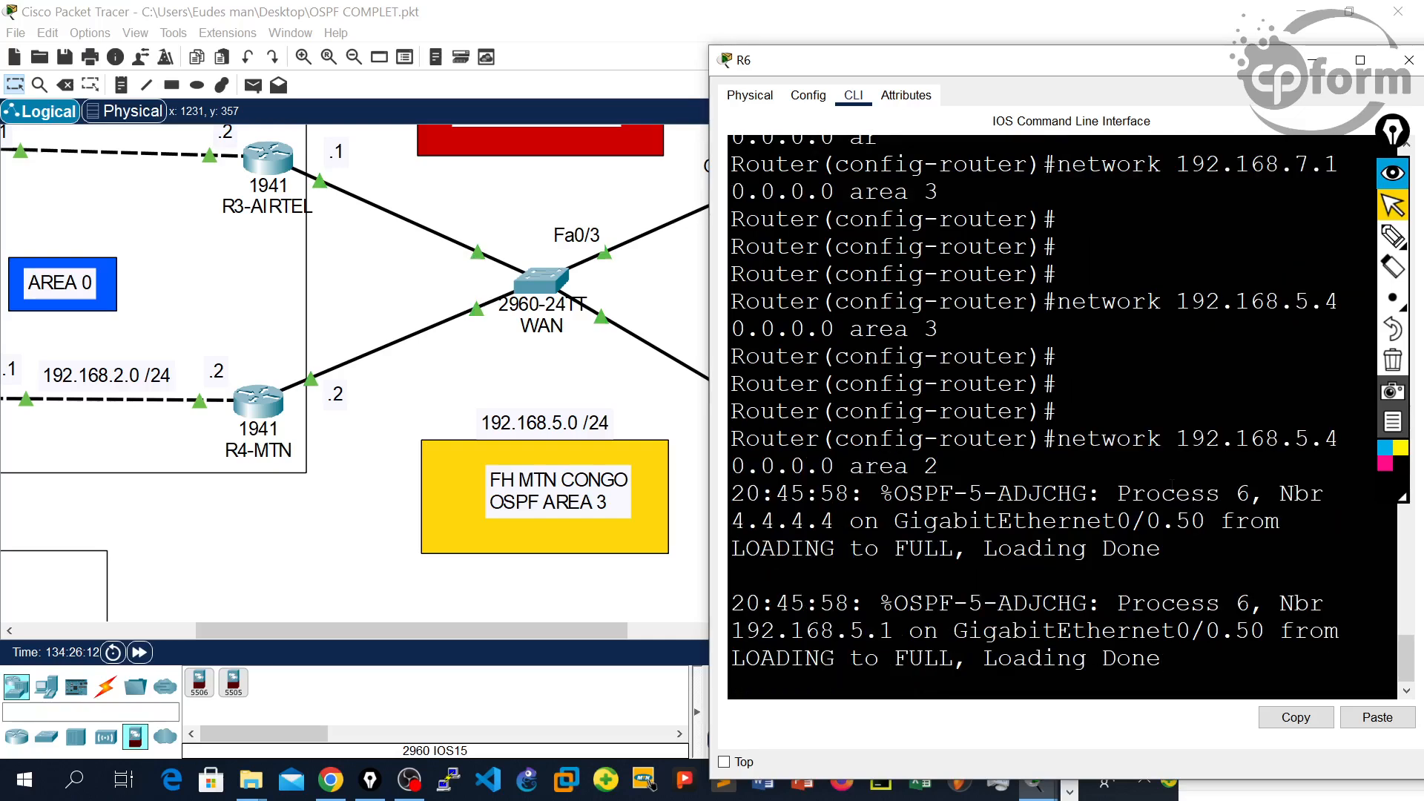
pyautogui.press('Return')
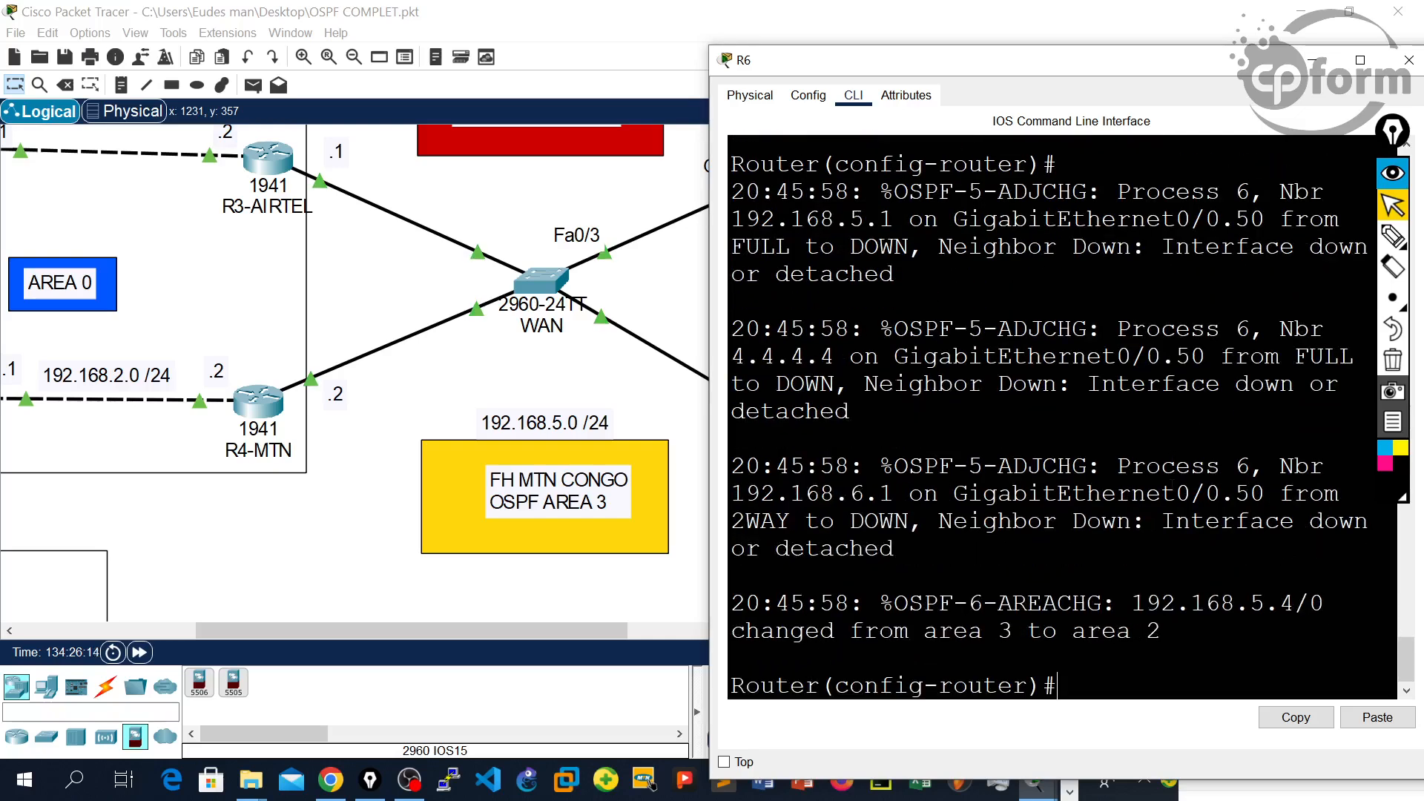
pyautogui.press('Return')
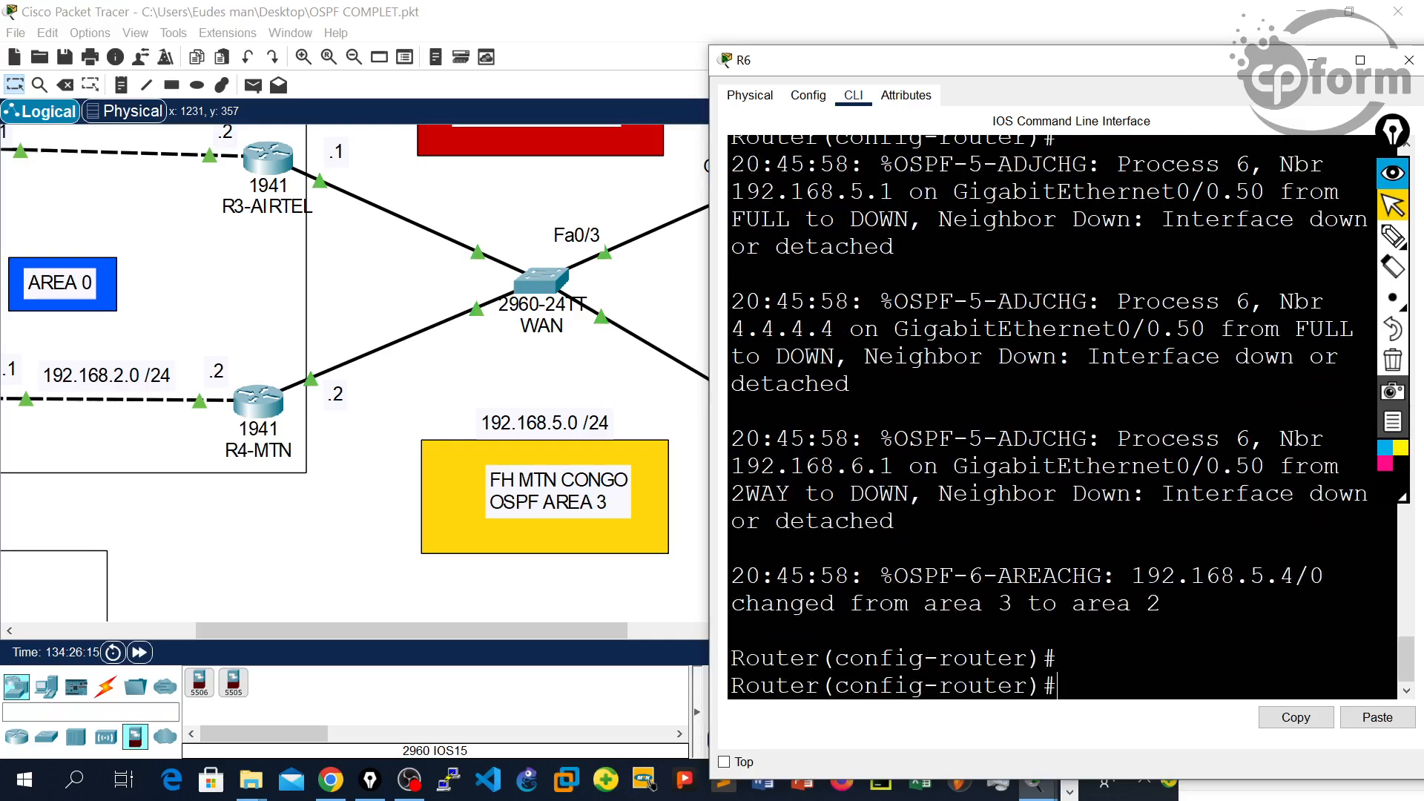
pyautogui.press('Return')
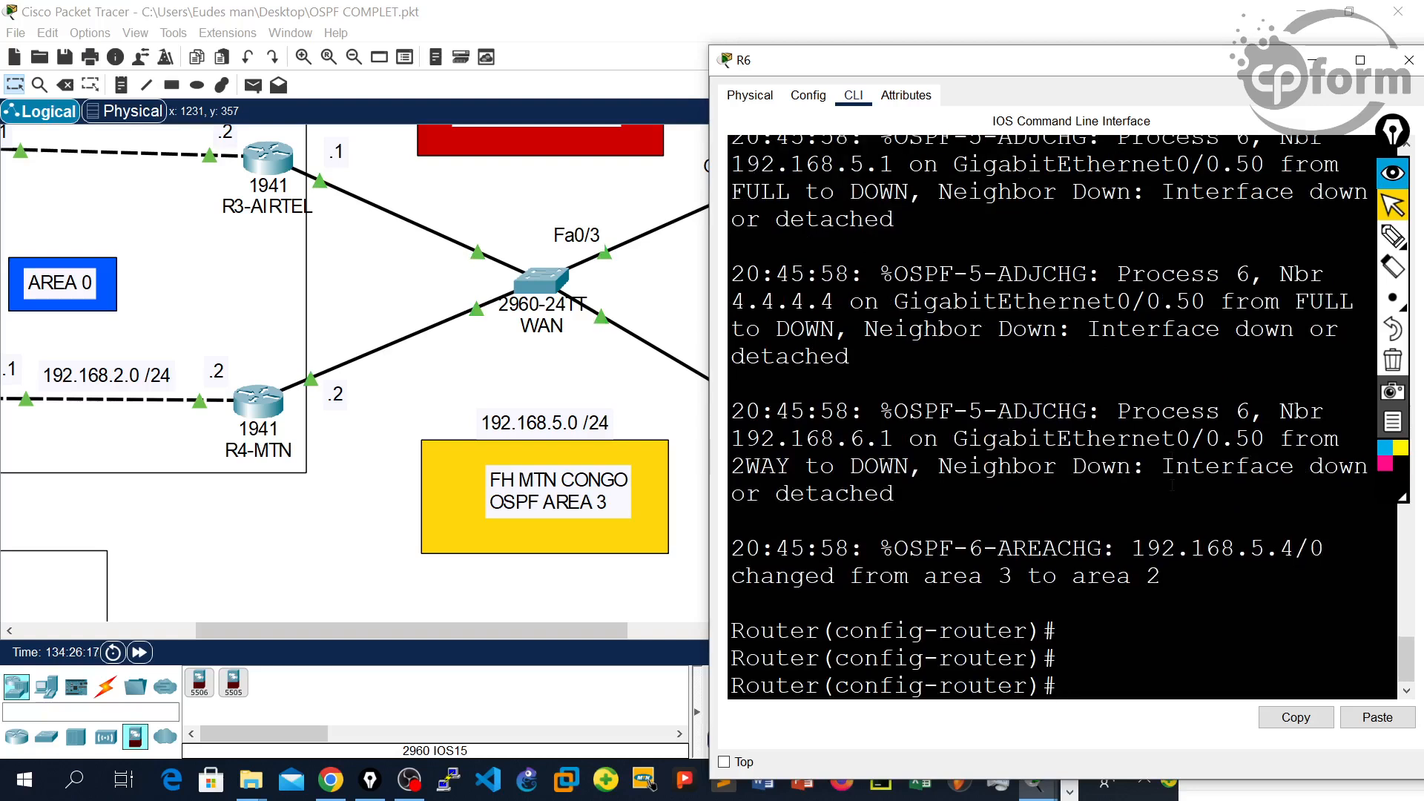
# Step: Remove R6's OSPF network statement for 192.168.5.4 with wildcard mask 0.0.0.0 in area 2
pyautogui.press('Up')
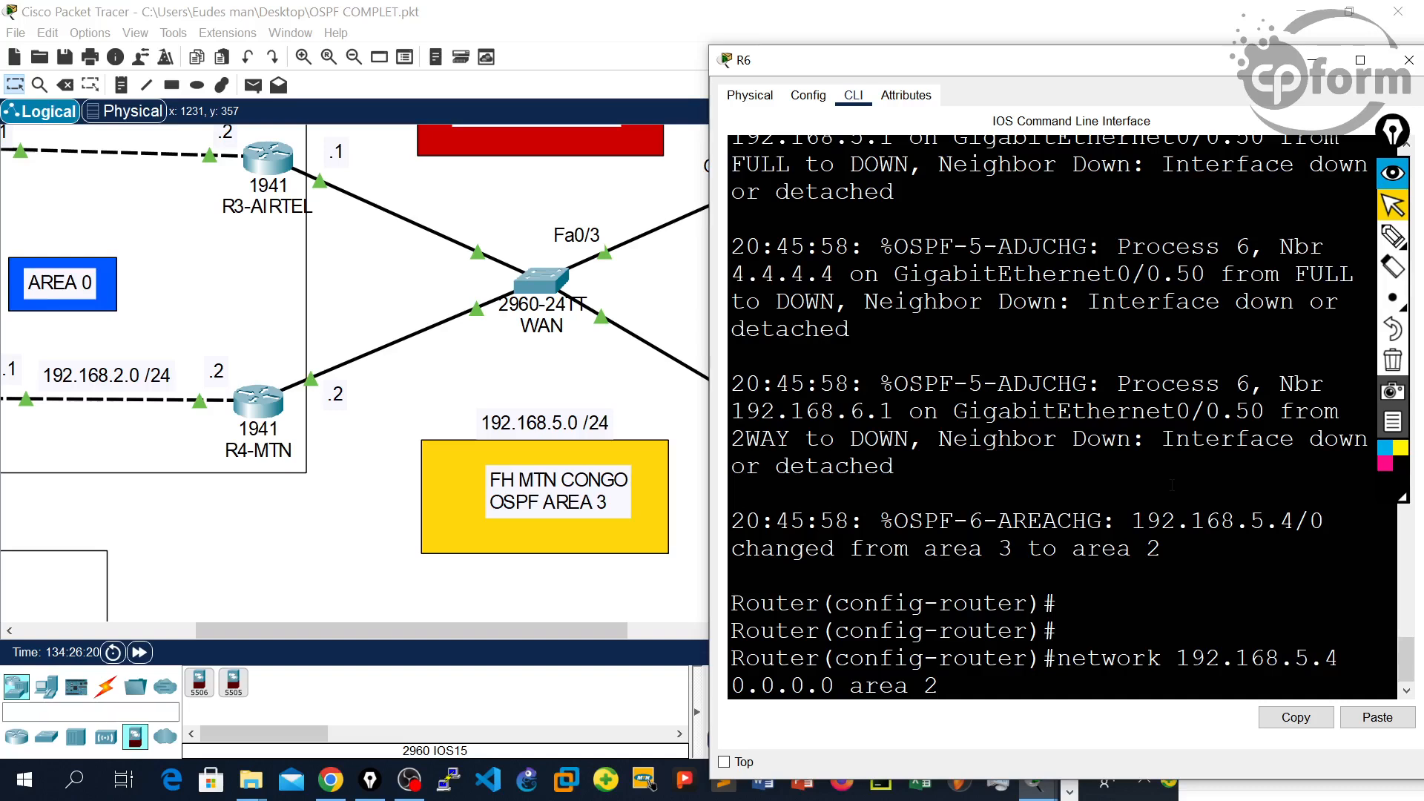
pyautogui.press('Left')
pyautogui.press('Left')
pyautogui.press('Left')
pyautogui.press('Left')
pyautogui.press('Left')
pyautogui.press('Left')
pyautogui.press('Left')
pyautogui.press('Left')
pyautogui.press('Left')
pyautogui.press('Left')
pyautogui.press('Left')
pyautogui.press('Left')
pyautogui.press('Left')
pyautogui.press('Left')
pyautogui.press('Left')
pyautogui.press('Left')
pyautogui.press('Left')
pyautogui.press('Left')
pyautogui.press('Left')
pyautogui.press('Left')
pyautogui.press('Left')
pyautogui.press('Left')
pyautogui.press('Left')
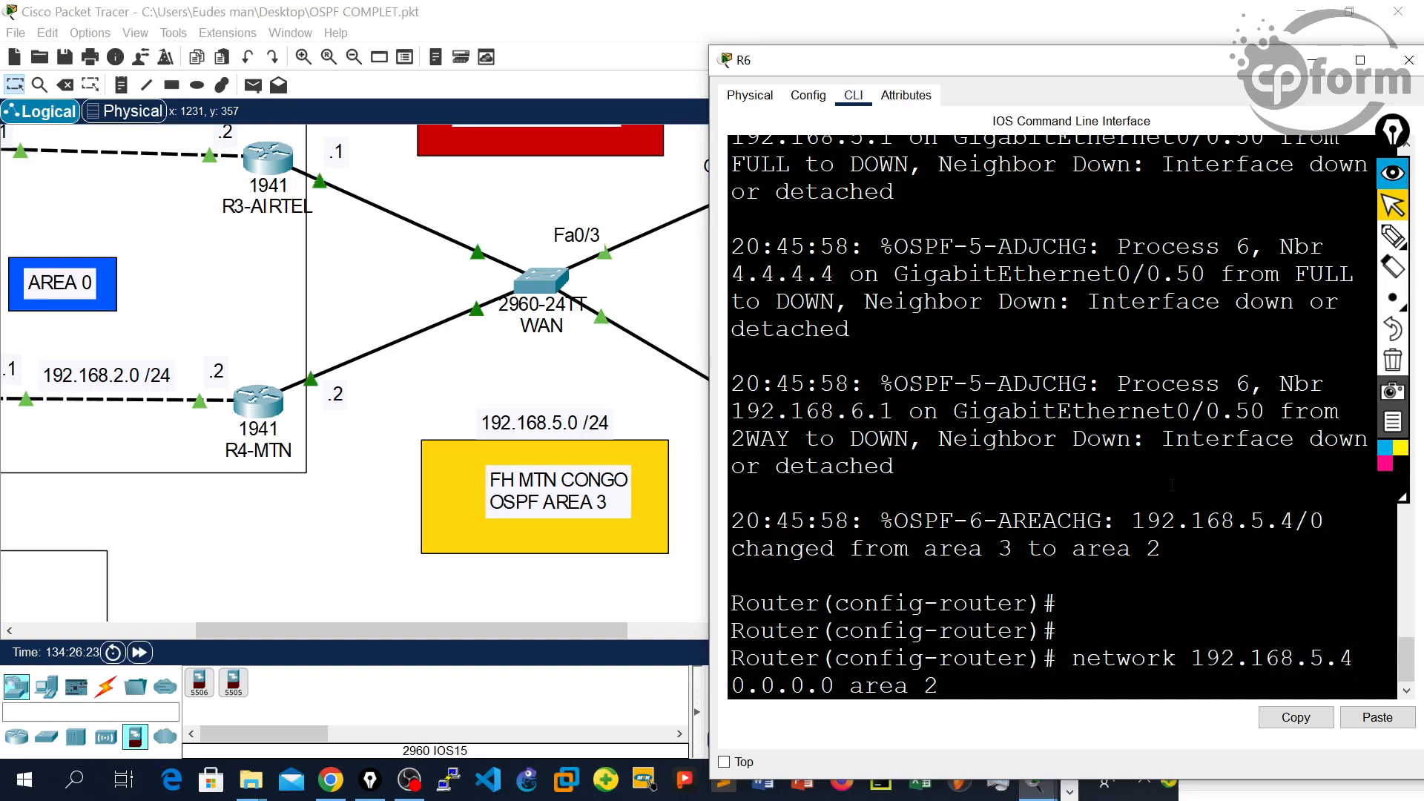
pyautogui.write('no')
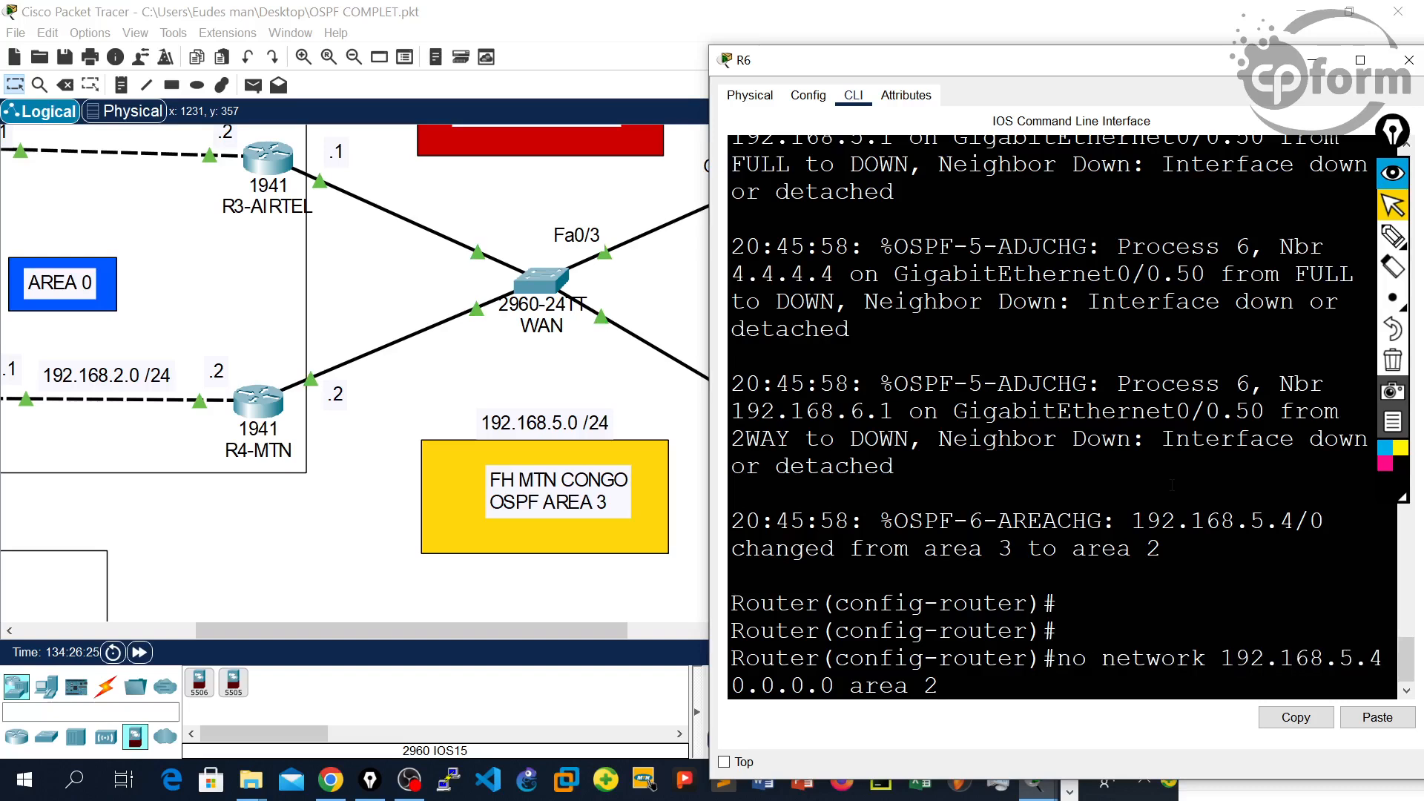
pyautogui.press('Return')
pyautogui.press('Return')
pyautogui.press('Return')
pyautogui.press('Return')
pyautogui.press('Return')
pyautogui.press('Return')
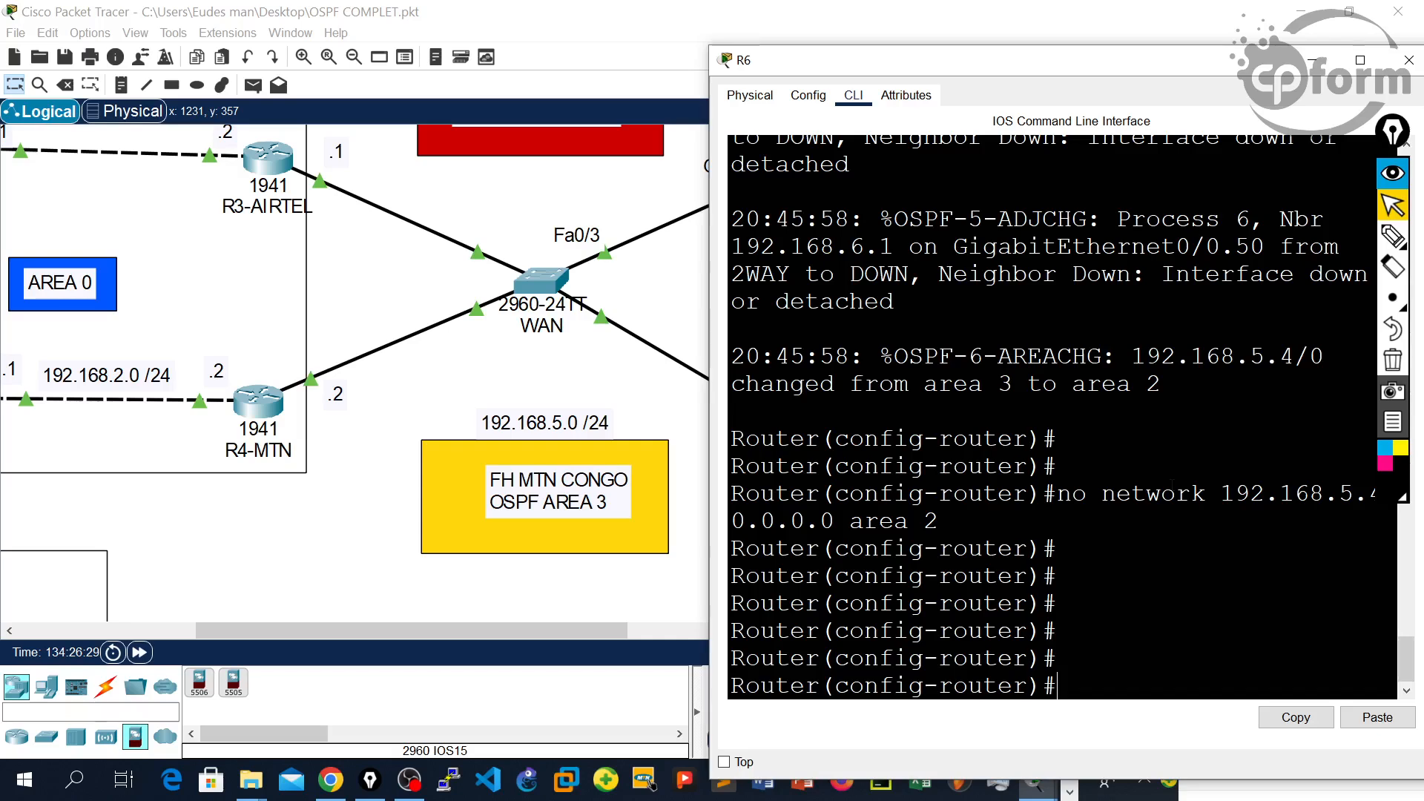
# Step: Negate R6's OSPF network statement for 192.168.5.4 with wildcard mask 0.0.0.0 in area 3
pyautogui.press('Up')
pyautogui.press('BackSpace')
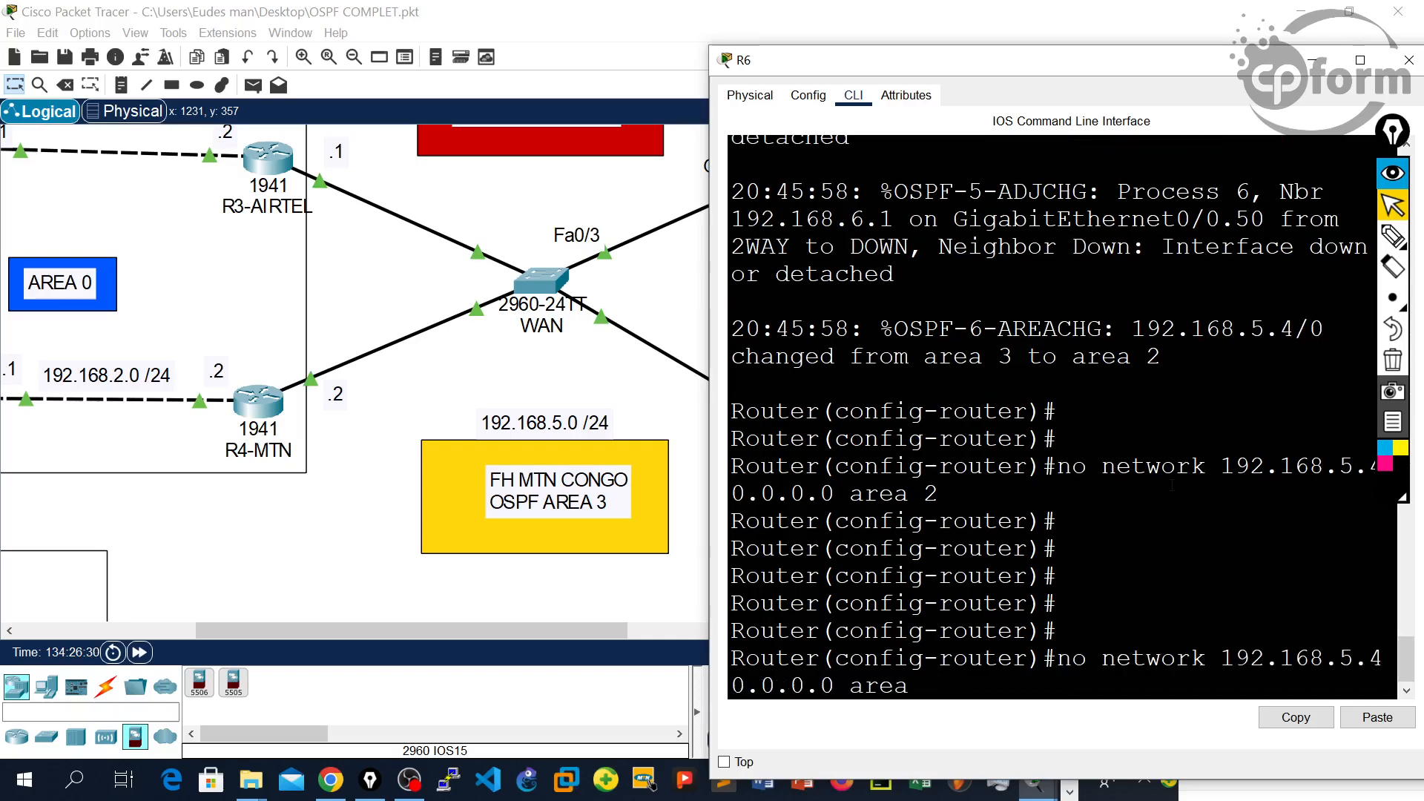
pyautogui.write('3')
pyautogui.moveTo(1257, 77); pyautogui.dragTo(1202, 37)
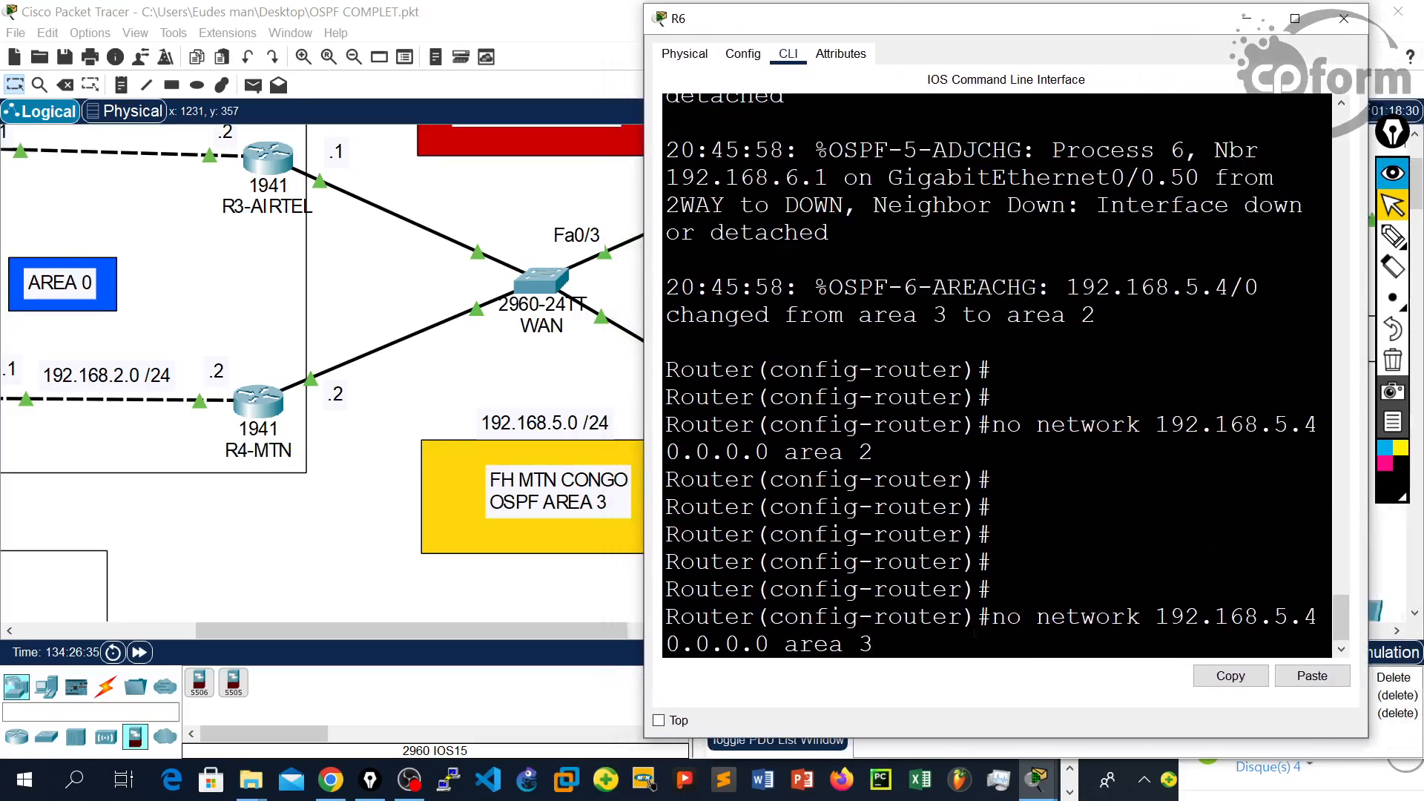
pyautogui.press('Left')
pyautogui.press('Left')
pyautogui.press('Left')
pyautogui.press('Left')
pyautogui.press('Left')
pyautogui.press('Left')
pyautogui.press('Left')
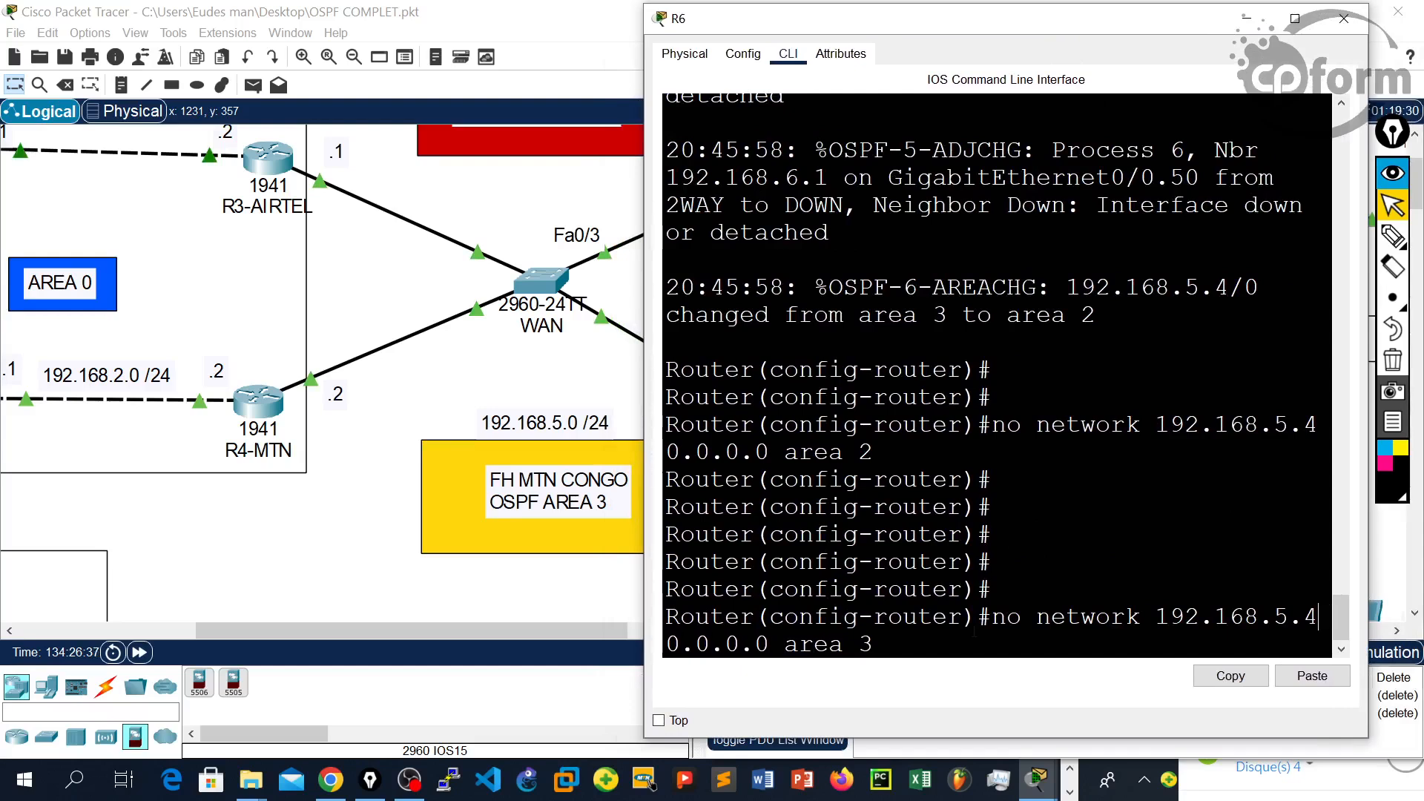
pyautogui.press('BackSpace')
pyautogui.press('BackSpace')
pyautogui.moveTo(734, 23); pyautogui.dragTo(817, 70)
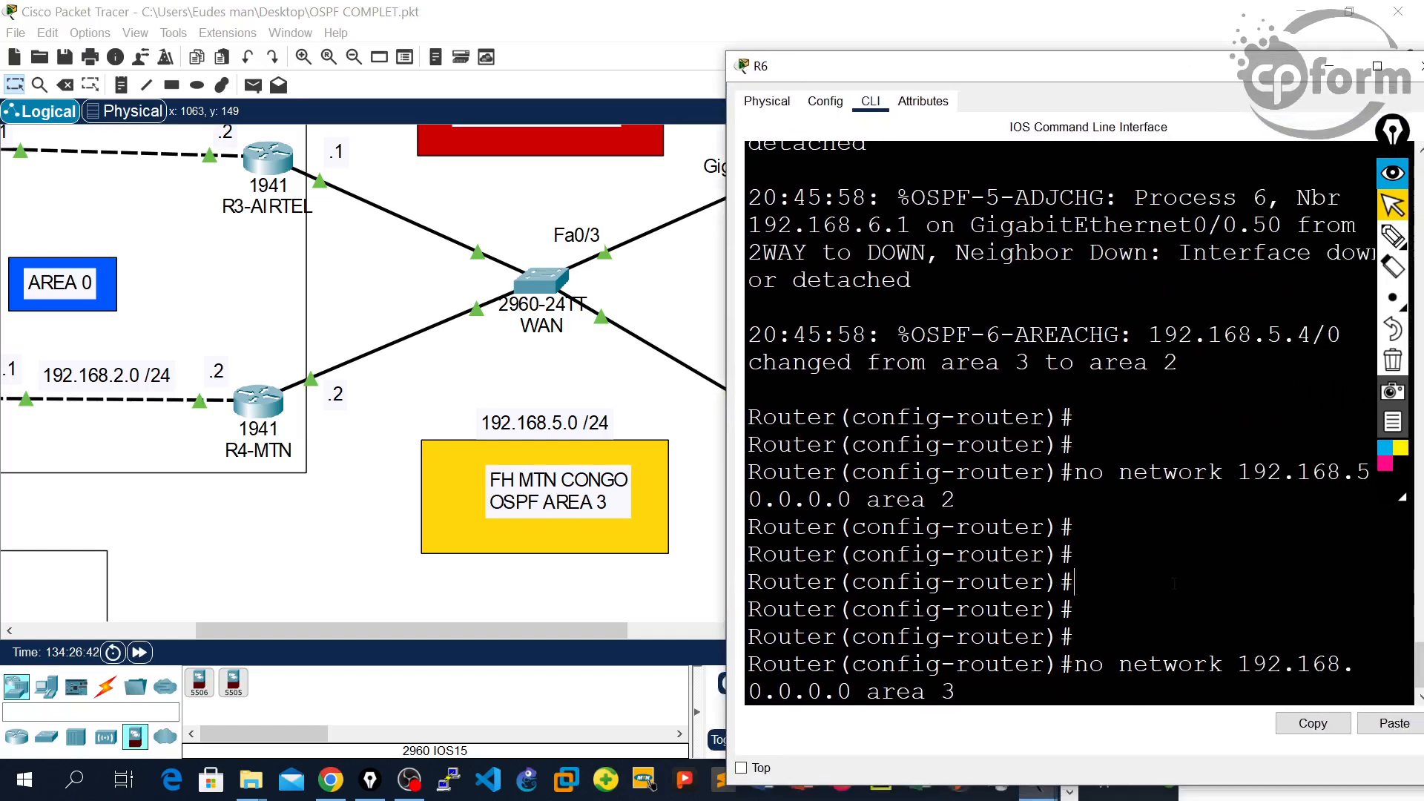
pyautogui.write('4')
pyautogui.moveTo(1110, 69)
pyautogui.mouseDown()
pyautogui.moveTo(1188, 65)
pyautogui.moveTo(1386, 310)
pyautogui.moveTo(1064, 56)
pyautogui.moveTo(1106, 64)
pyautogui.mouseUp()
pyautogui.moveTo(979, 72); pyautogui.dragTo(918, 76)
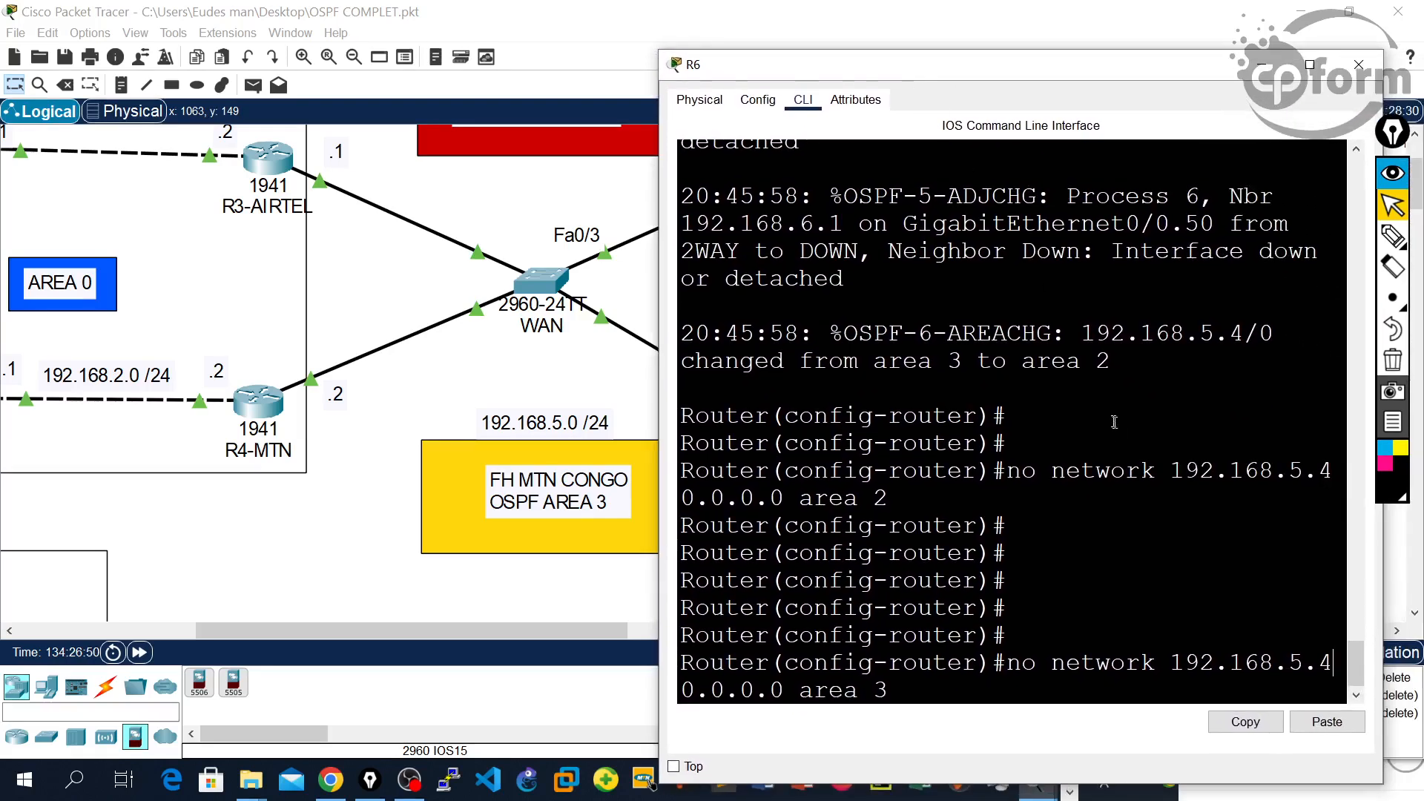
pyautogui.moveTo(1114, 422); pyautogui.dragTo(1125, 471)
pyautogui.press('Return')
pyautogui.press('Return')
pyautogui.press('Return')
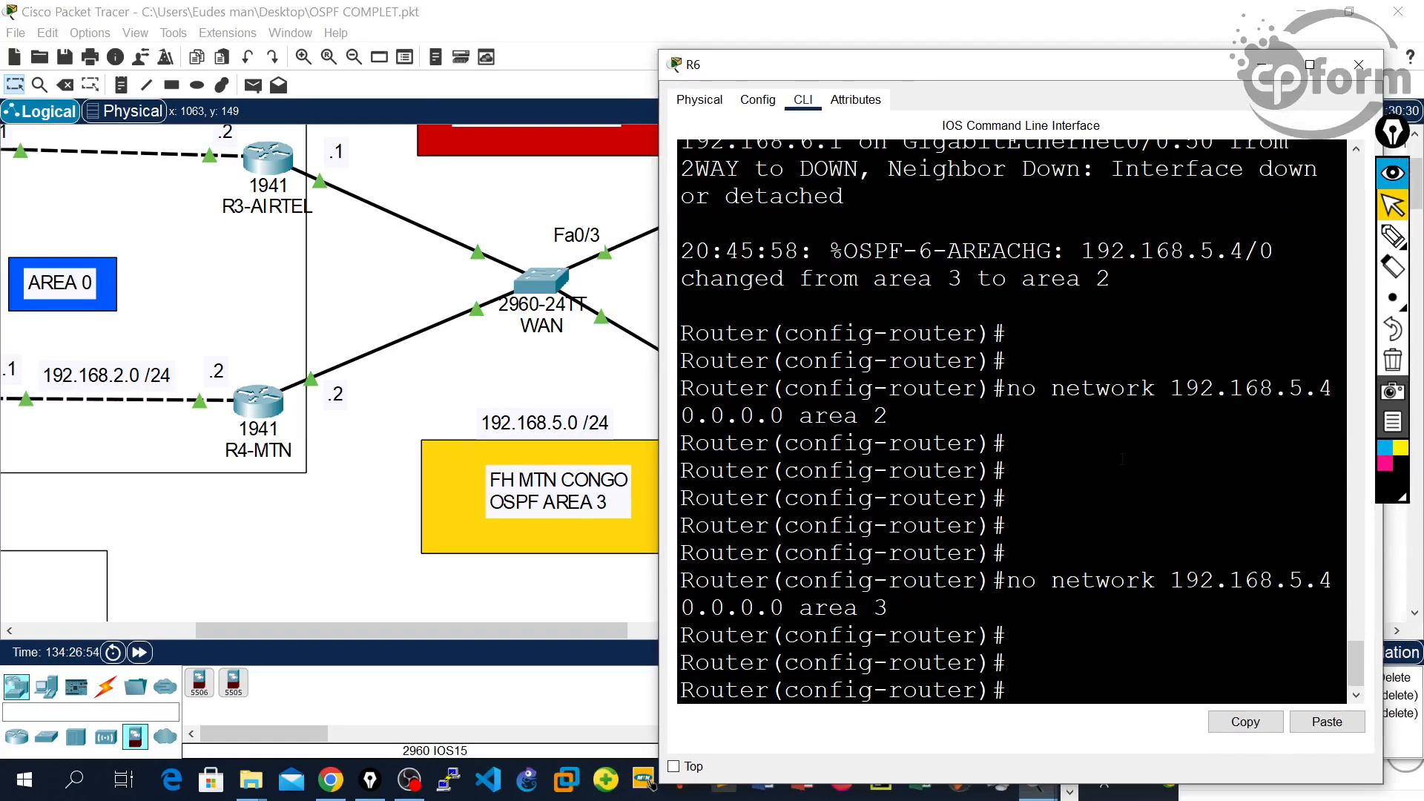
# Step: Remove R6's OSPF network statement for 192.168.4.4 with wildcard mask 0.0.0.0 in area 2
pyautogui.scroll(-1, 1043, 637)
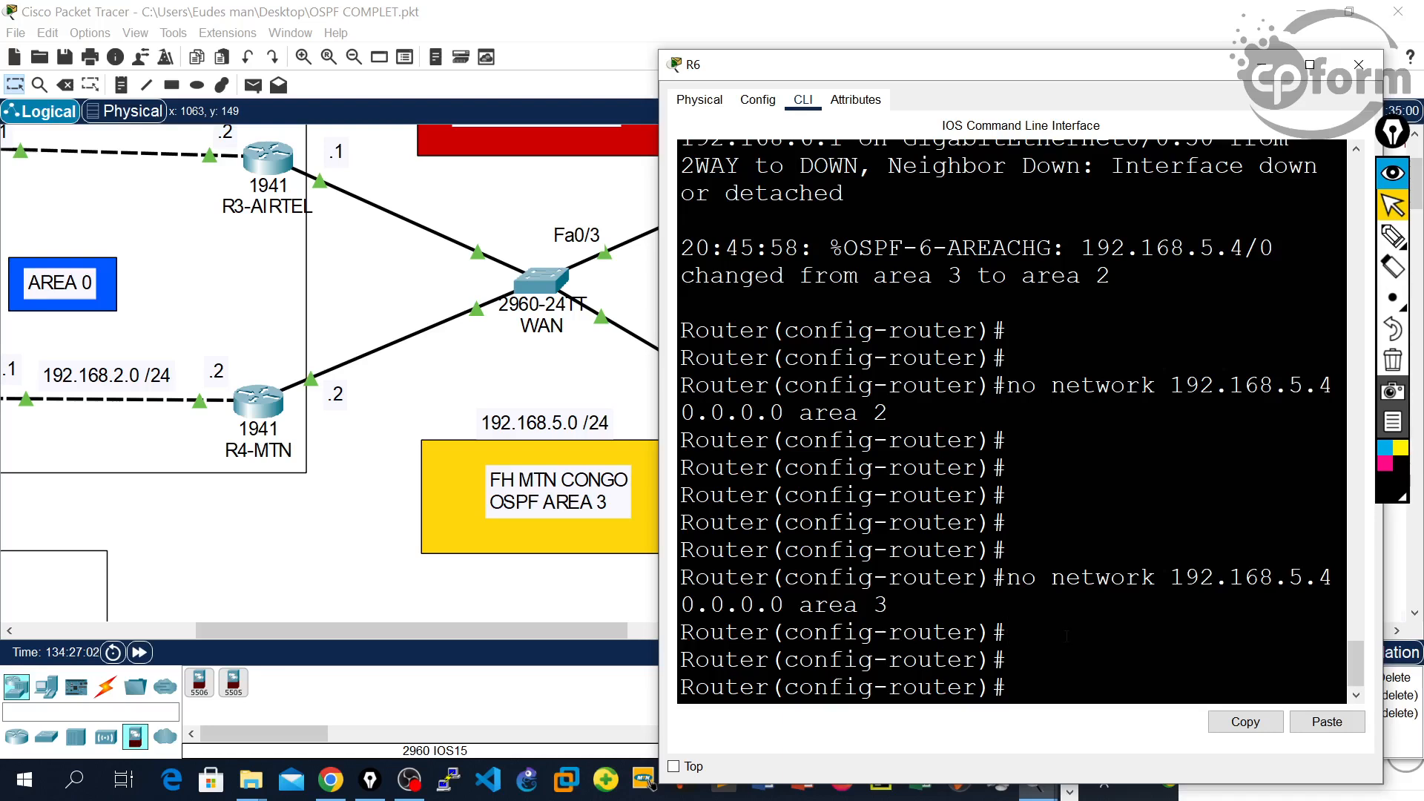
pyautogui.press('Up')
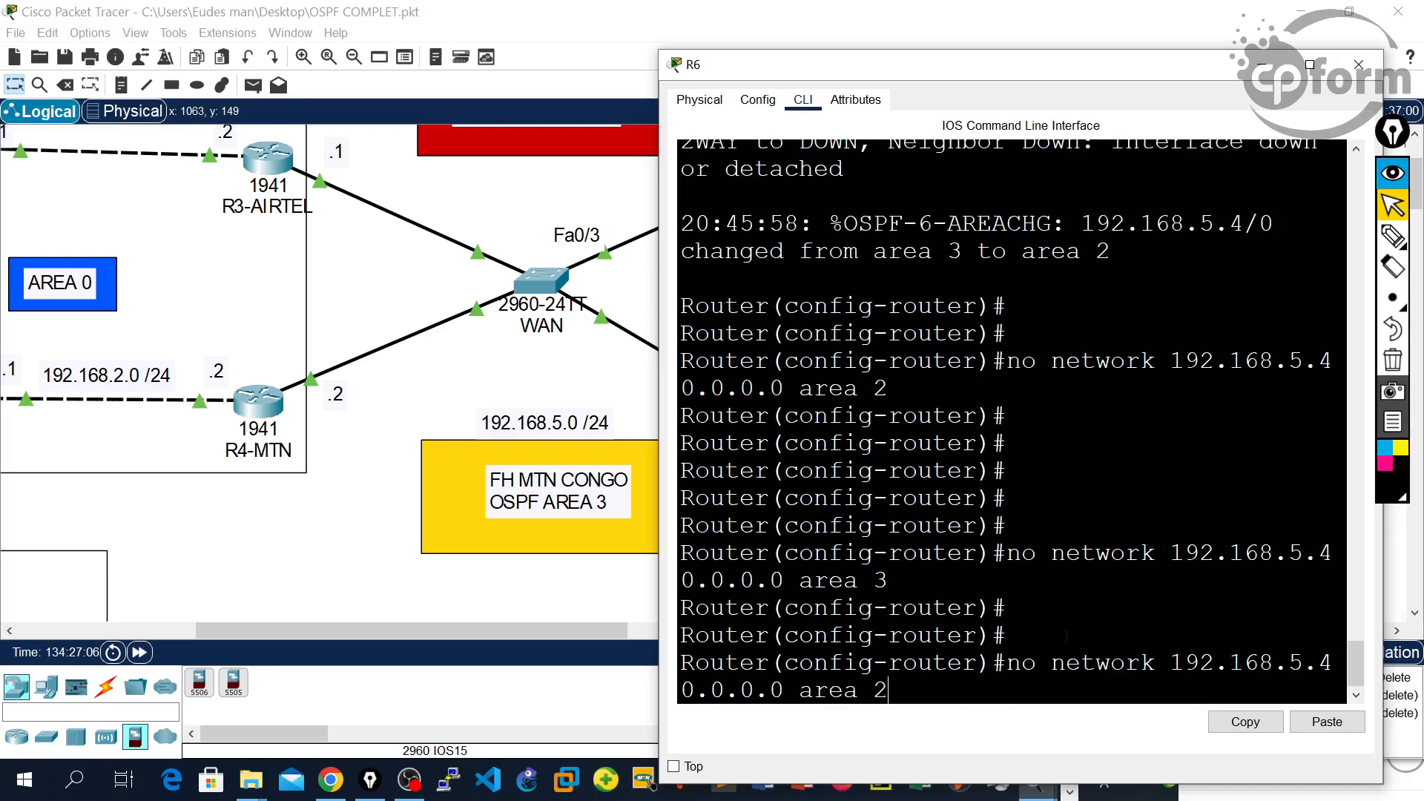
pyautogui.press('Left')
pyautogui.press('Left')
pyautogui.press('Left')
pyautogui.press('Left')
pyautogui.press('Left')
pyautogui.press('Left')
pyautogui.press('Left')
pyautogui.press('Left')
pyautogui.press('Left')
pyautogui.press('Left')
pyautogui.press('Left')
pyautogui.press('Left')
pyautogui.press('Left')
pyautogui.press('Left')
pyautogui.press('BackSpace')
pyautogui.write('4')
pyautogui.scroll(2, 542, 178)
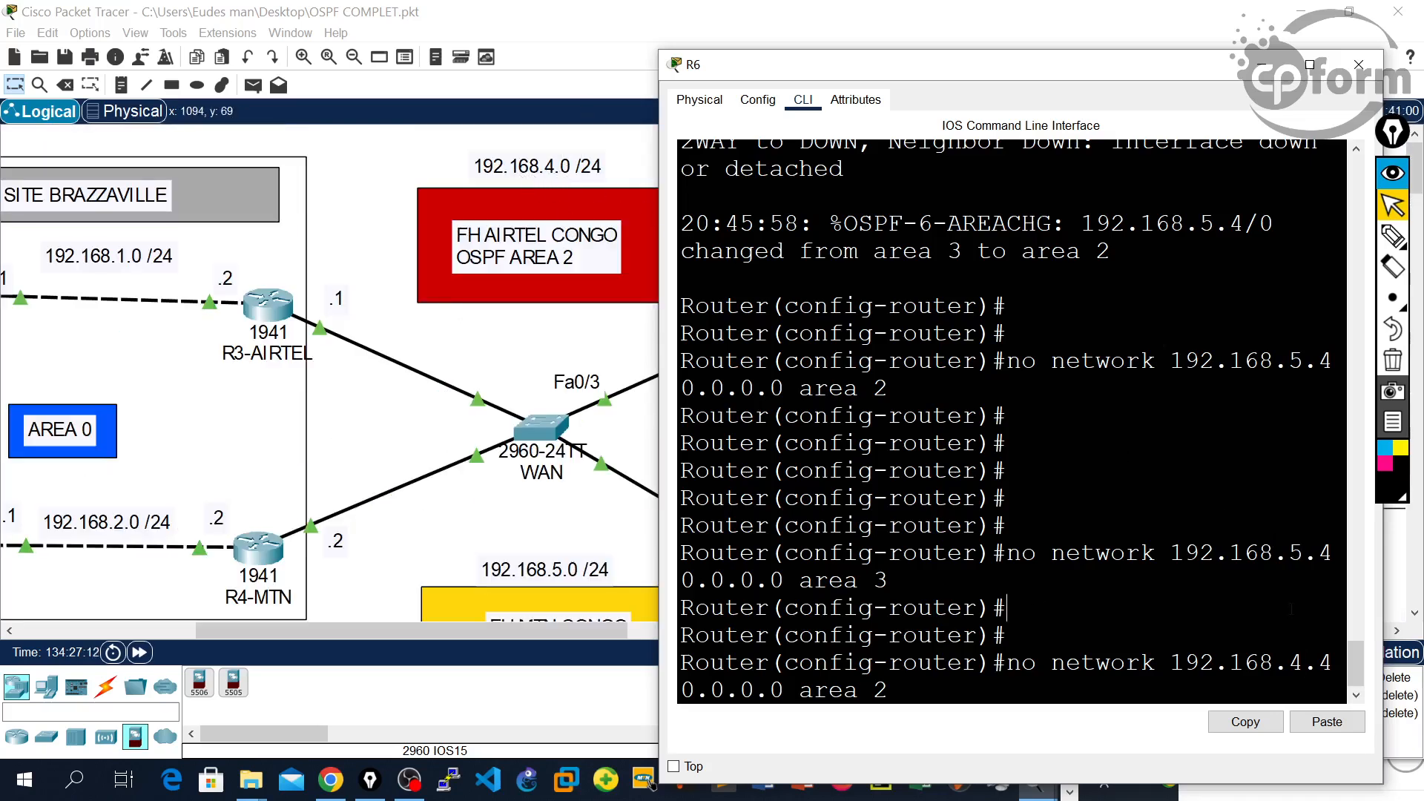
pyautogui.press('Return')
pyautogui.press('Return')
pyautogui.press('Return')
pyautogui.press('Return')
# Step: Leave configuration mode on R6, save its configuration with wr and close its window
pyautogui.hotkey('ctrl', 'z')
pyautogui.press('Return')
pyautogui.write('wr')
pyautogui.press('Return')
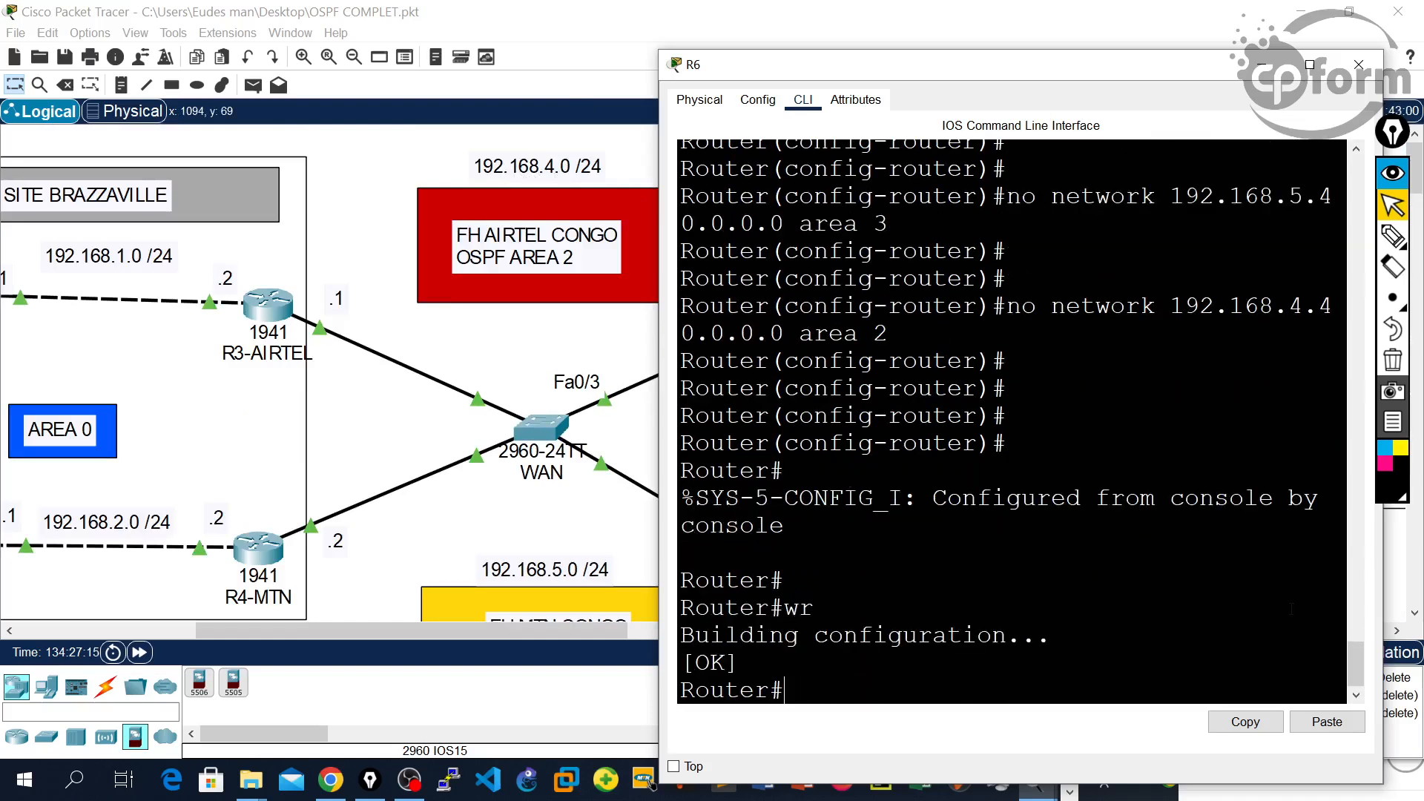
pyautogui.click(1359, 65)
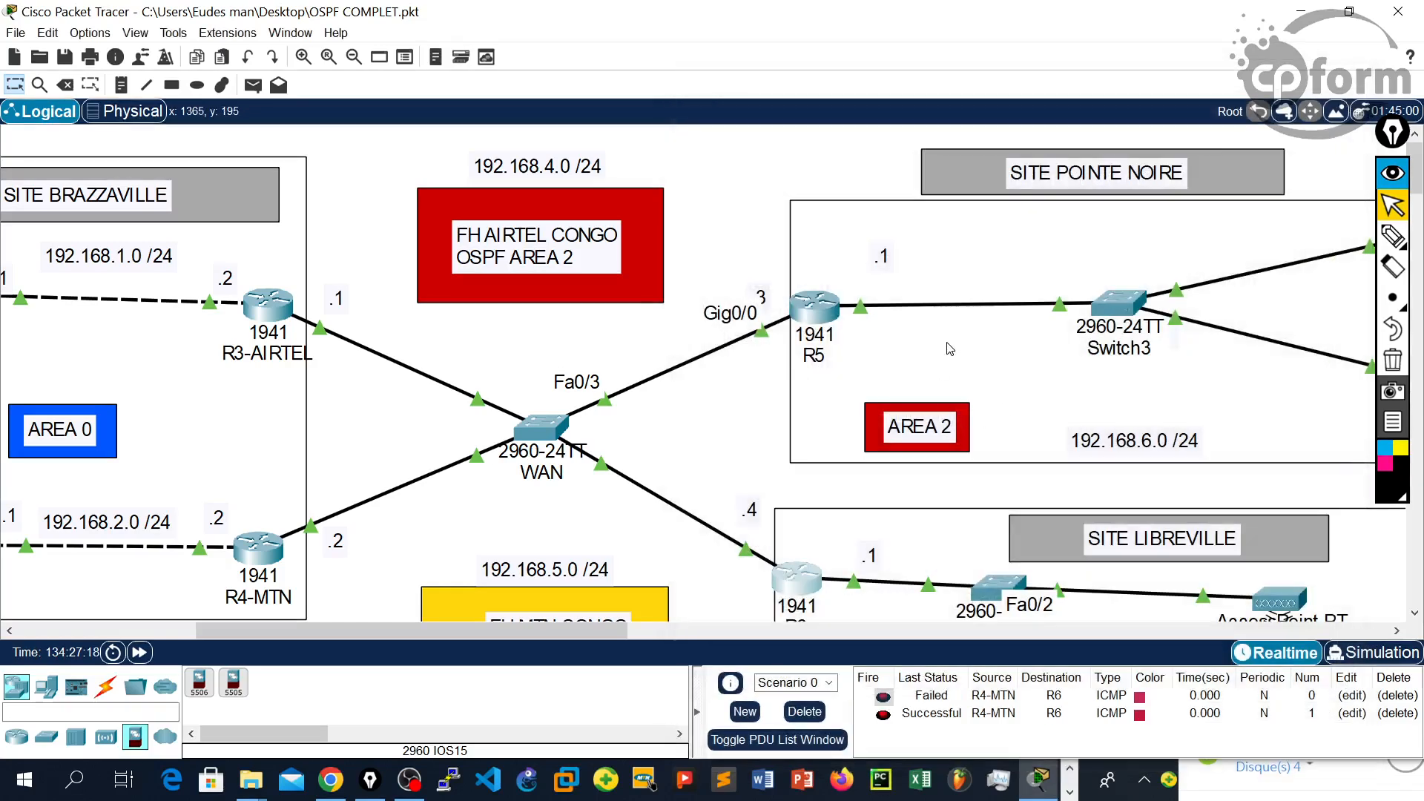
# Step: Examine the topology's sites and their OSPF areas, from Brazzaville and the WAN links down to Site Douala
pyautogui.scroll(-2, 872, 376)
pyautogui.moveTo(697, 631); pyautogui.dragTo(500, 639)
pyautogui.moveTo(439, 129); pyautogui.dragTo(733, 346)
pyautogui.moveTo(791, 391); pyautogui.dragTo(1197, 607)
pyautogui.moveTo(580, 630); pyautogui.dragTo(498, 630)
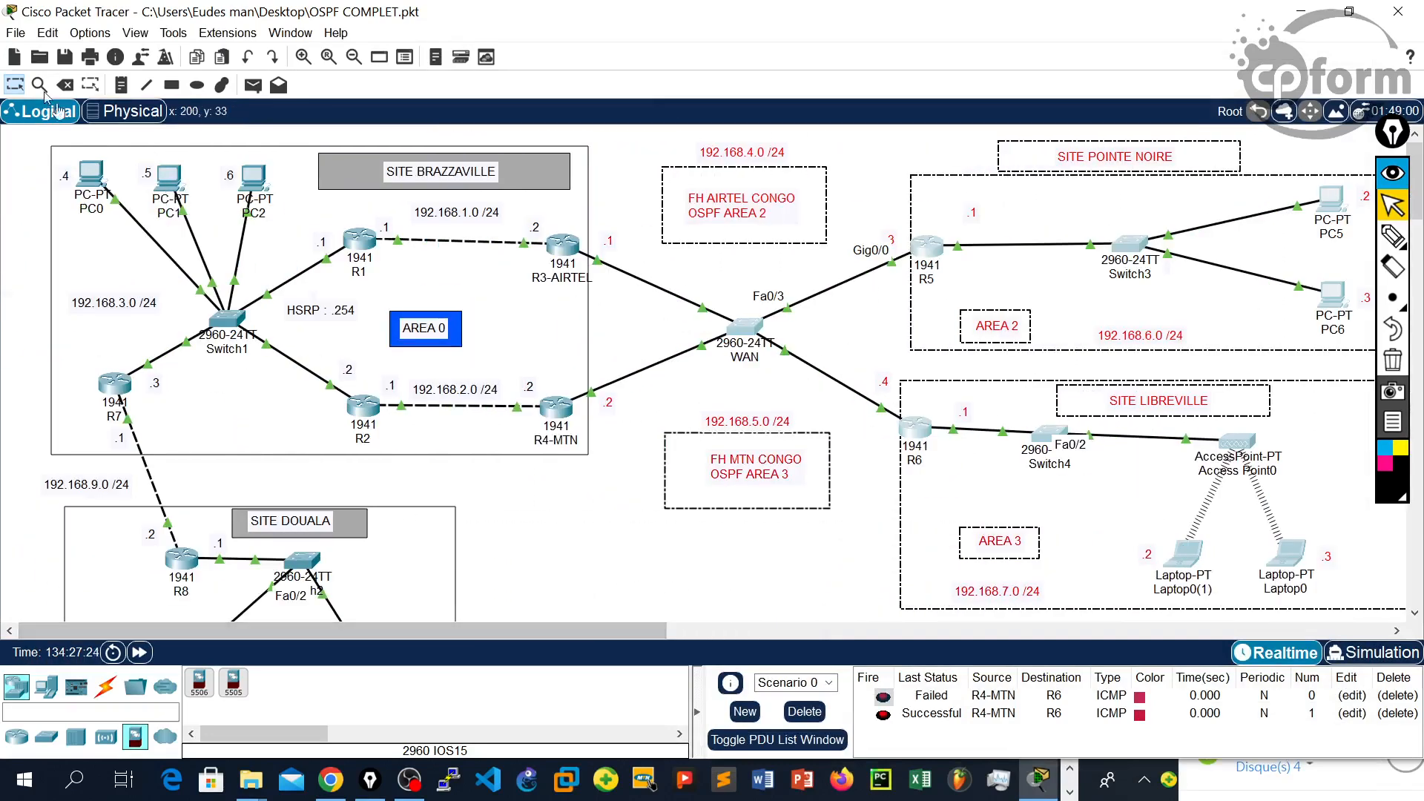
pyautogui.moveTo(34, 139); pyautogui.dragTo(567, 430)
pyautogui.click(470, 359)
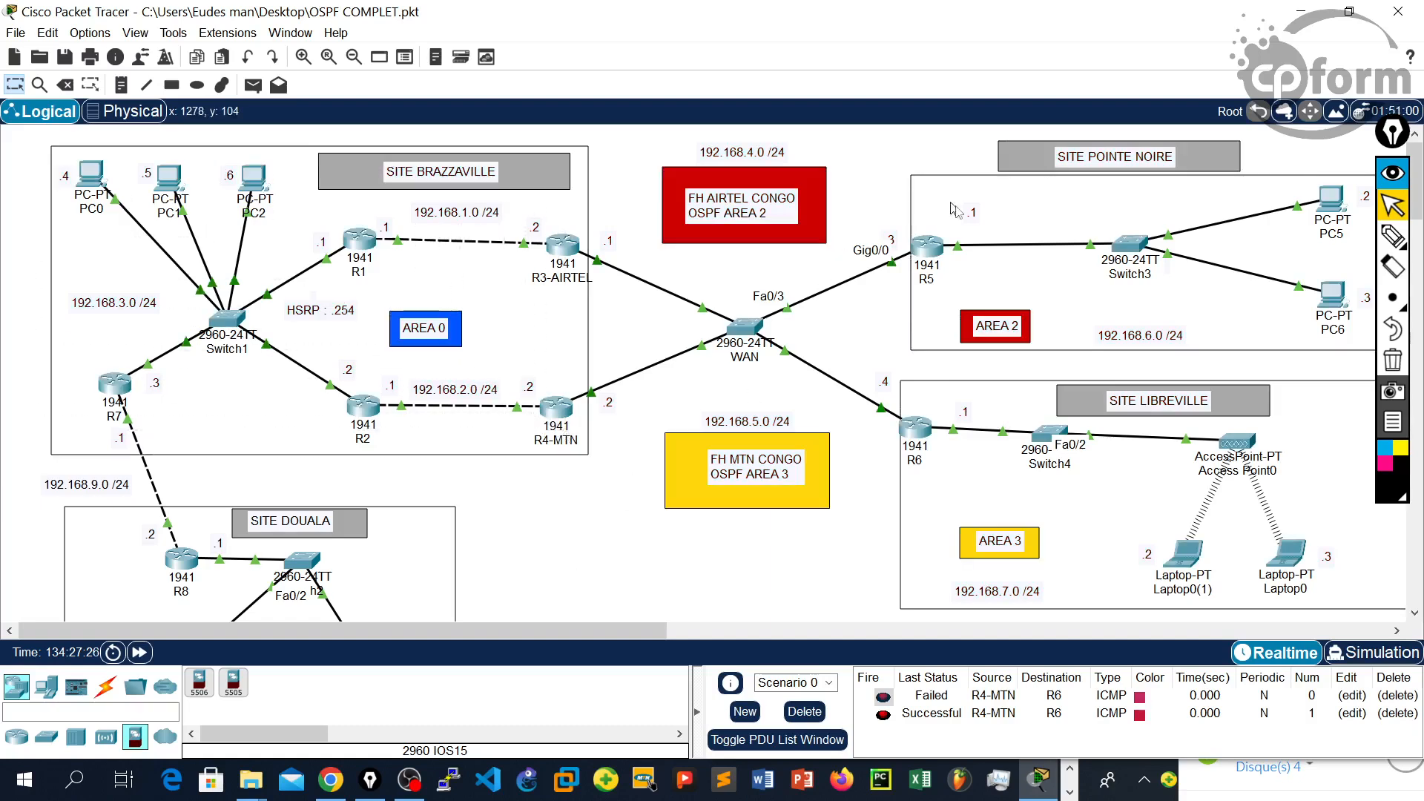
pyautogui.scroll(-5, 470, 273)
pyautogui.scroll(3, 221, 373)
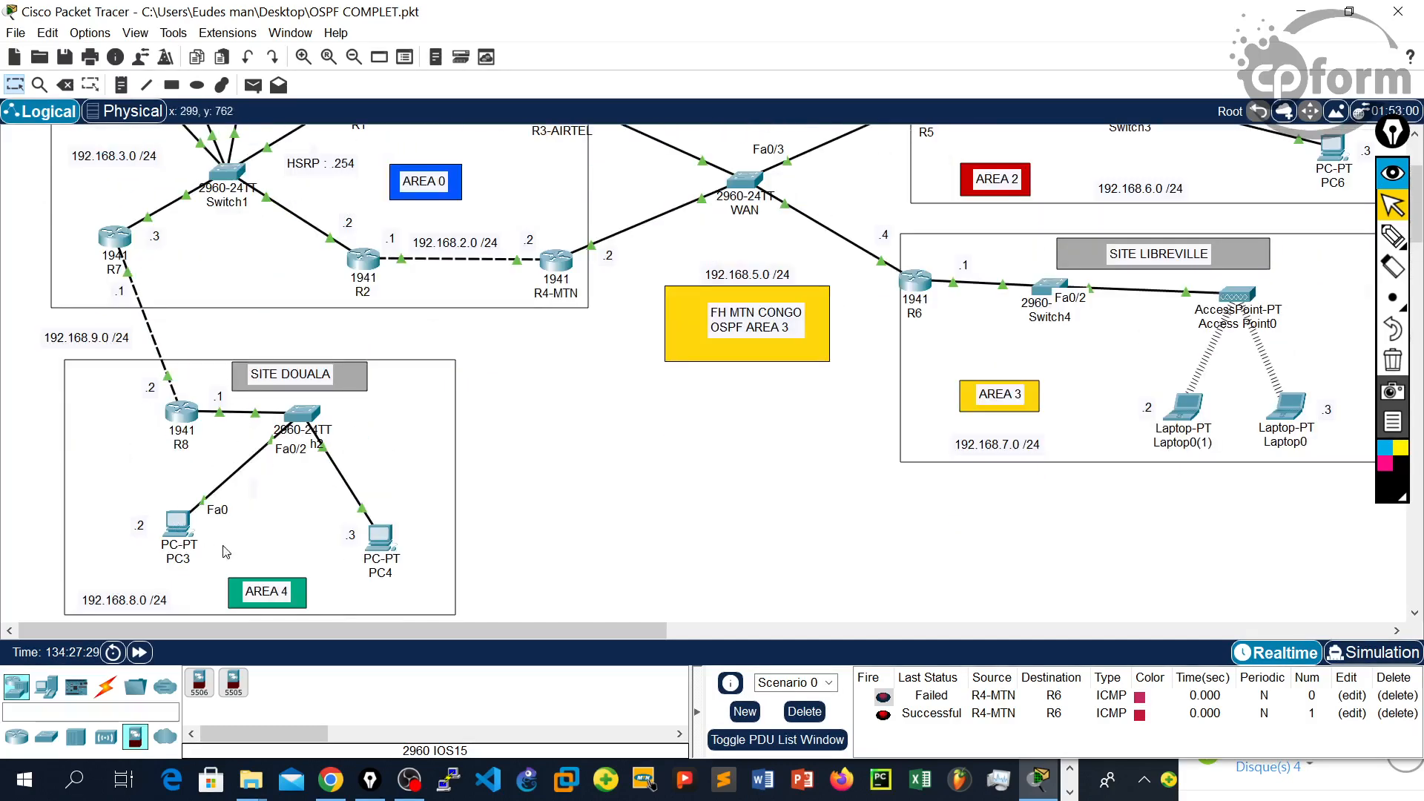
# Step: Enter global configuration mode on router R8 in Site Douala, leaving it there as its window is closed
pyautogui.click(182, 412)
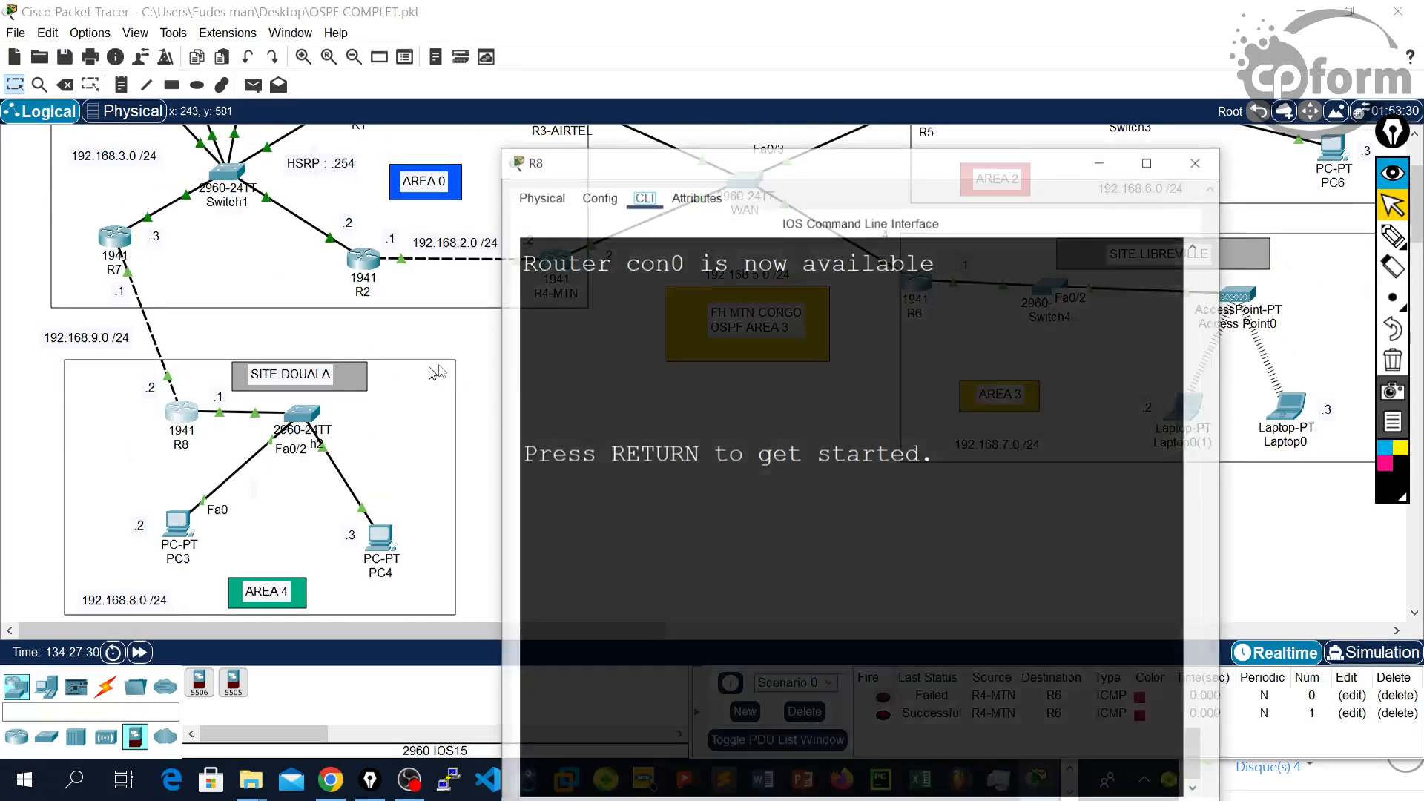
pyautogui.press('Return')
pyautogui.press('Return')
pyautogui.press('Return')
pyautogui.press('Return')
pyautogui.press('Return')
pyautogui.write('en')
pyautogui.press('Return')
pyautogui.press('Return')
pyautogui.write('conf t')
pyautogui.press('Return')
pyautogui.press('Return')
pyautogui.press('Return')
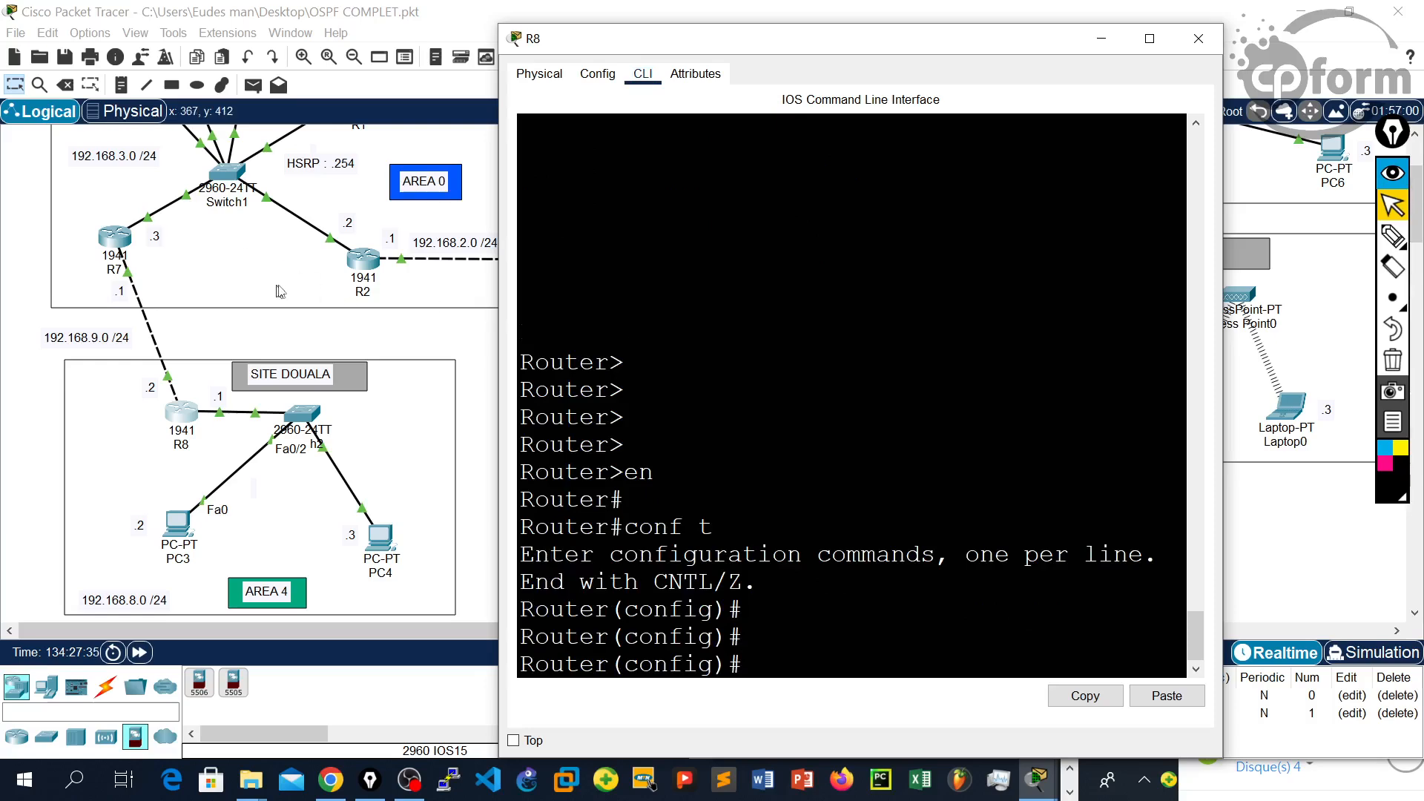
pyautogui.click(1198, 38)
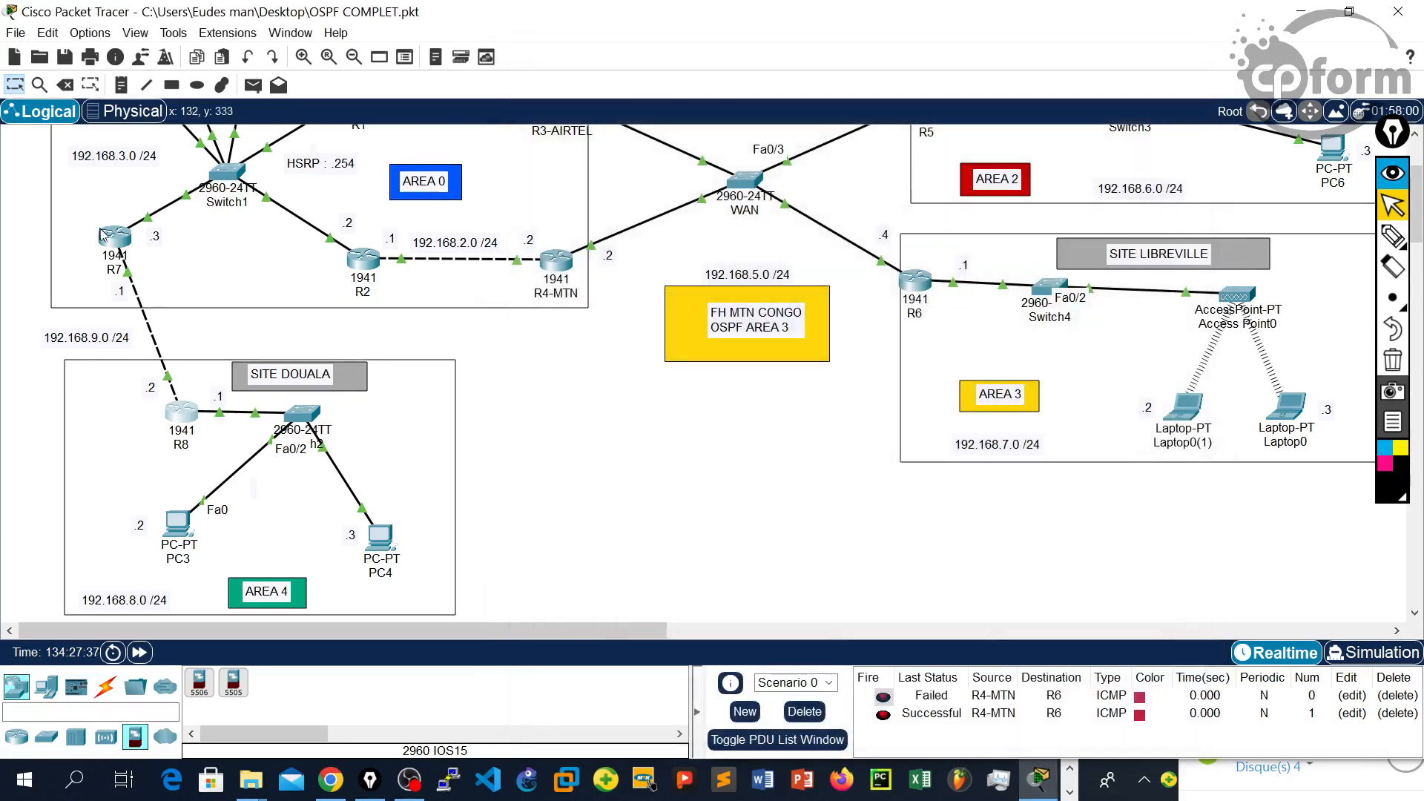
pyautogui.click(121, 243)
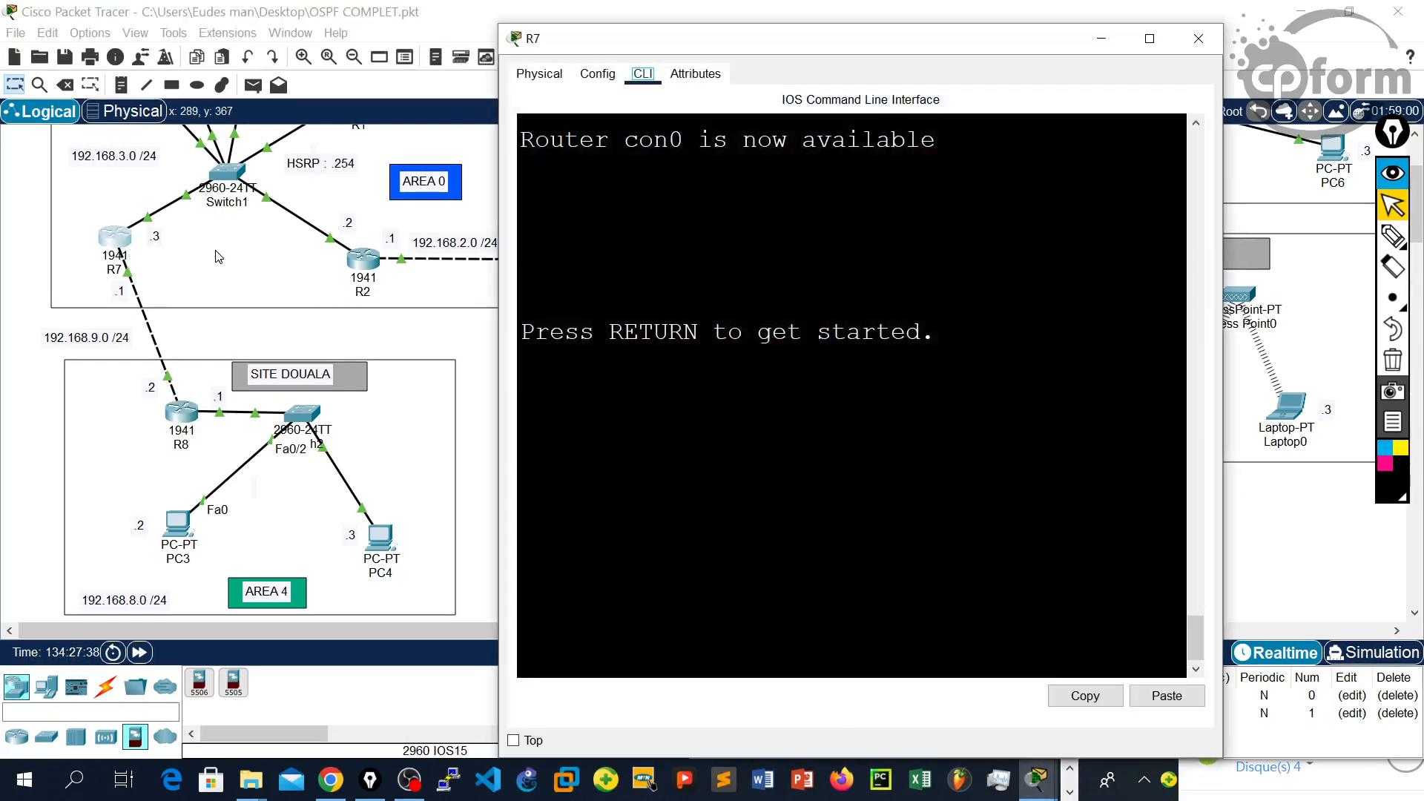
pyautogui.click(1198, 38)
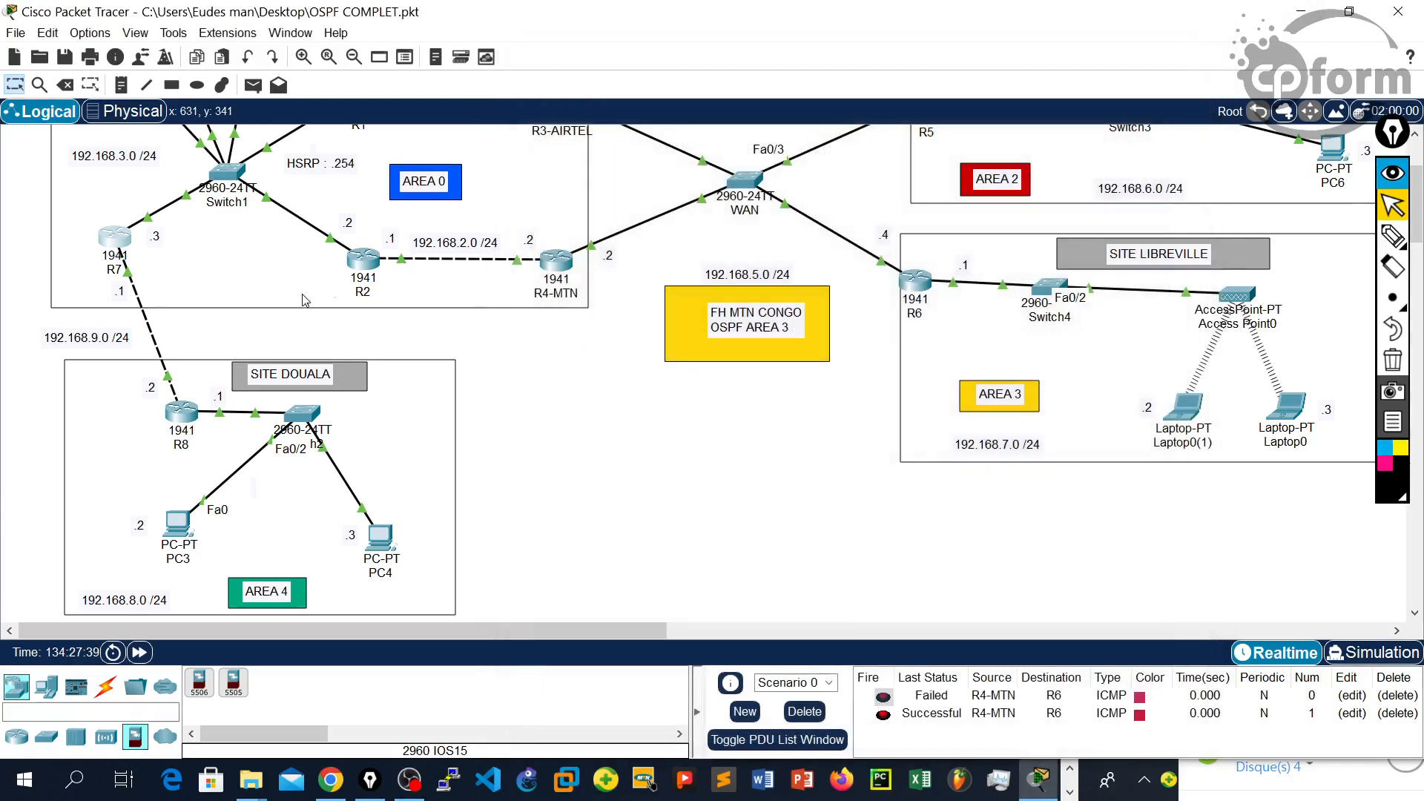
pyautogui.scroll(3, 308, 315)
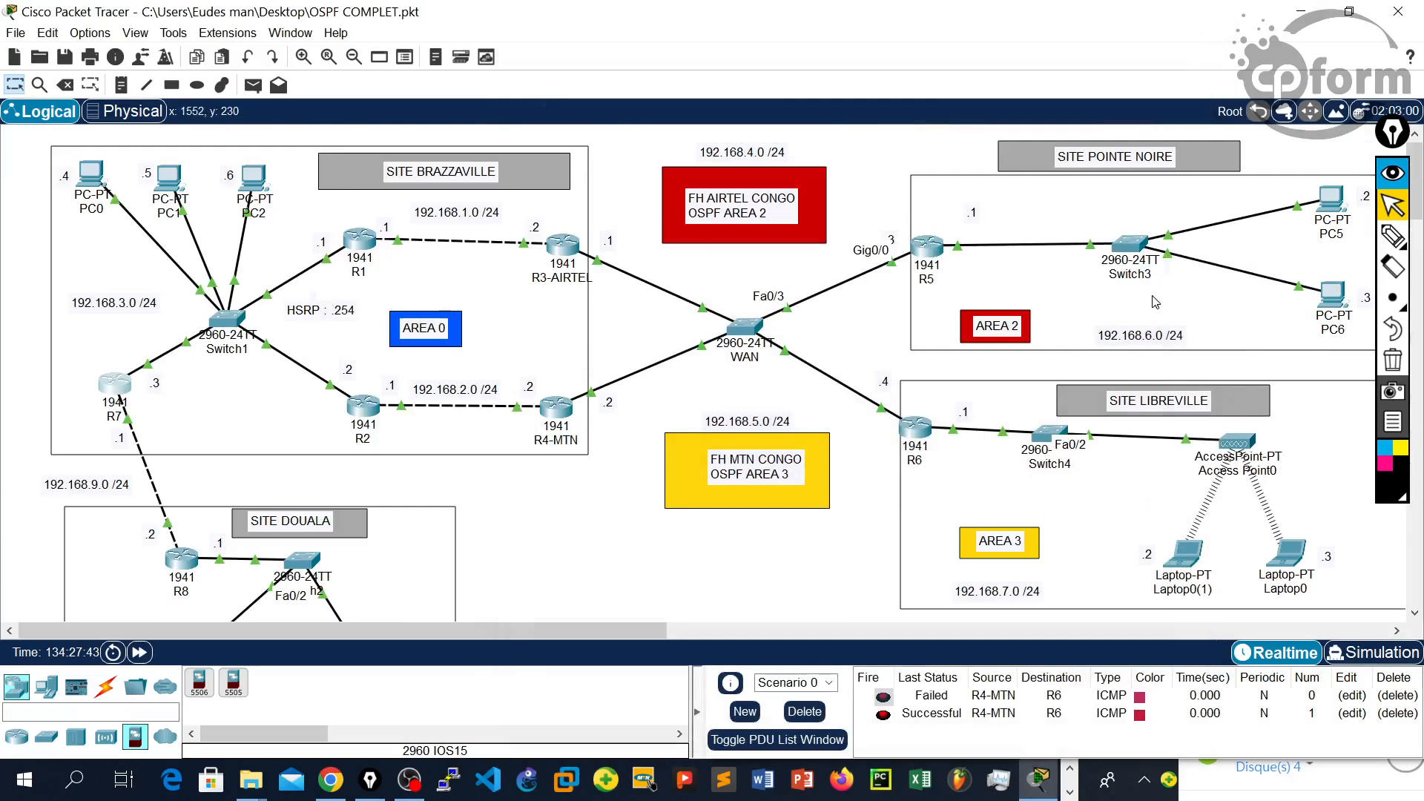
pyautogui.scroll(-3, 1059, 301)
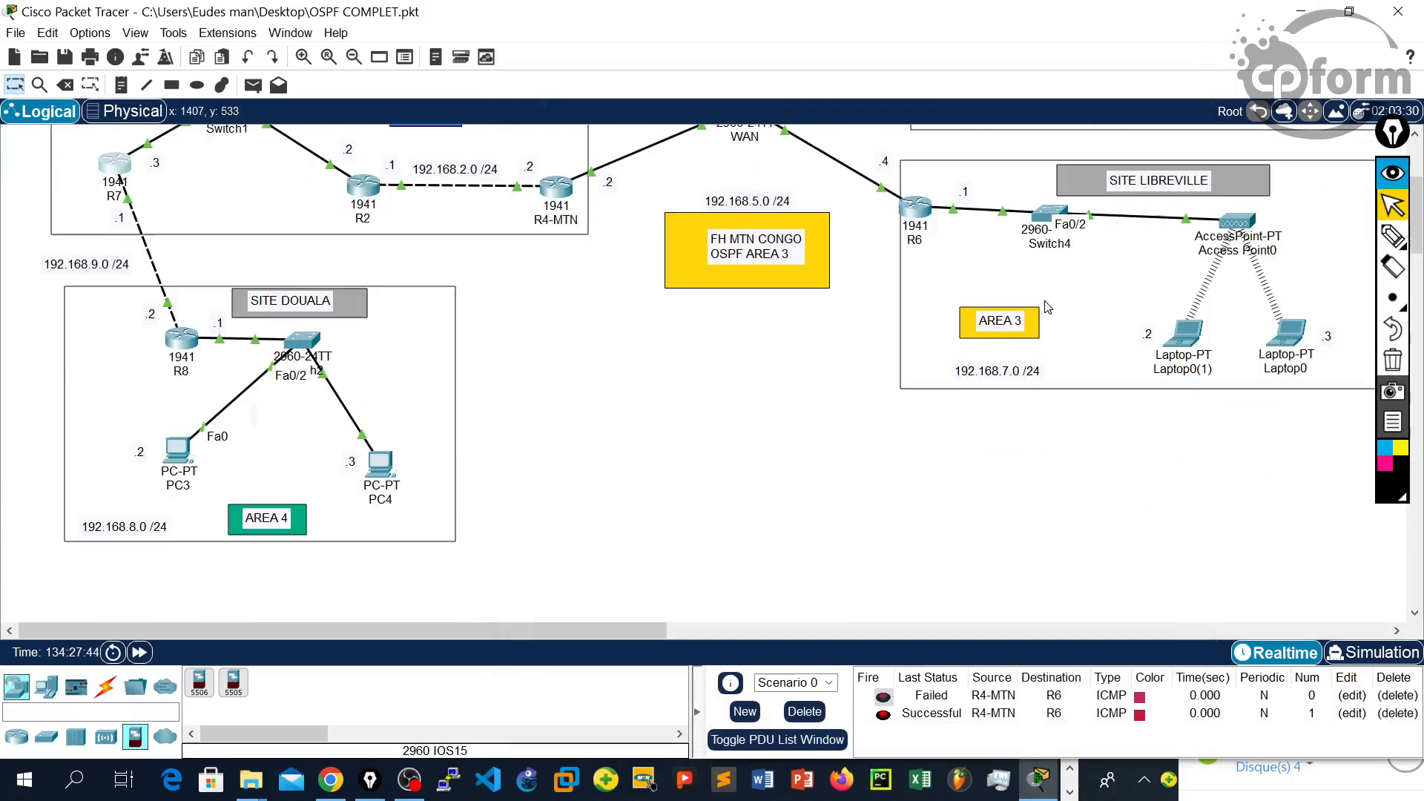
# Step: Open router R7's command line and enter global configuration mode
pyautogui.click(123, 169)
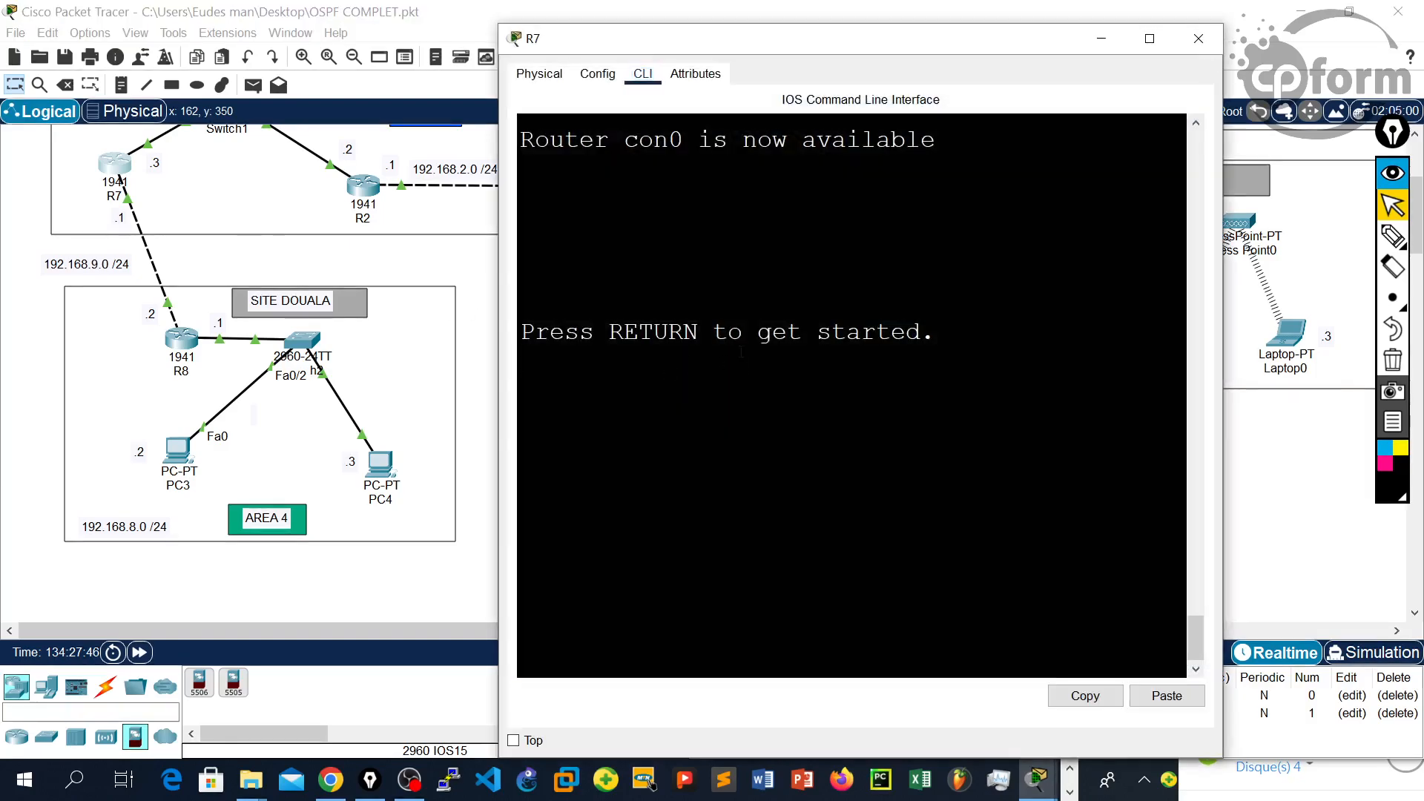
pyautogui.press('Return')
pyautogui.press('Return')
pyautogui.press('Return')
pyautogui.write('en')
pyautogui.press('Return')
pyautogui.write('conf t')
pyautogui.press('Return')
pyautogui.press('Return')
pyautogui.press('Return')
# Step: Start OSPF routing with process ID 7 on R7
pyautogui.write('rou')
pyautogui.press('Tab')
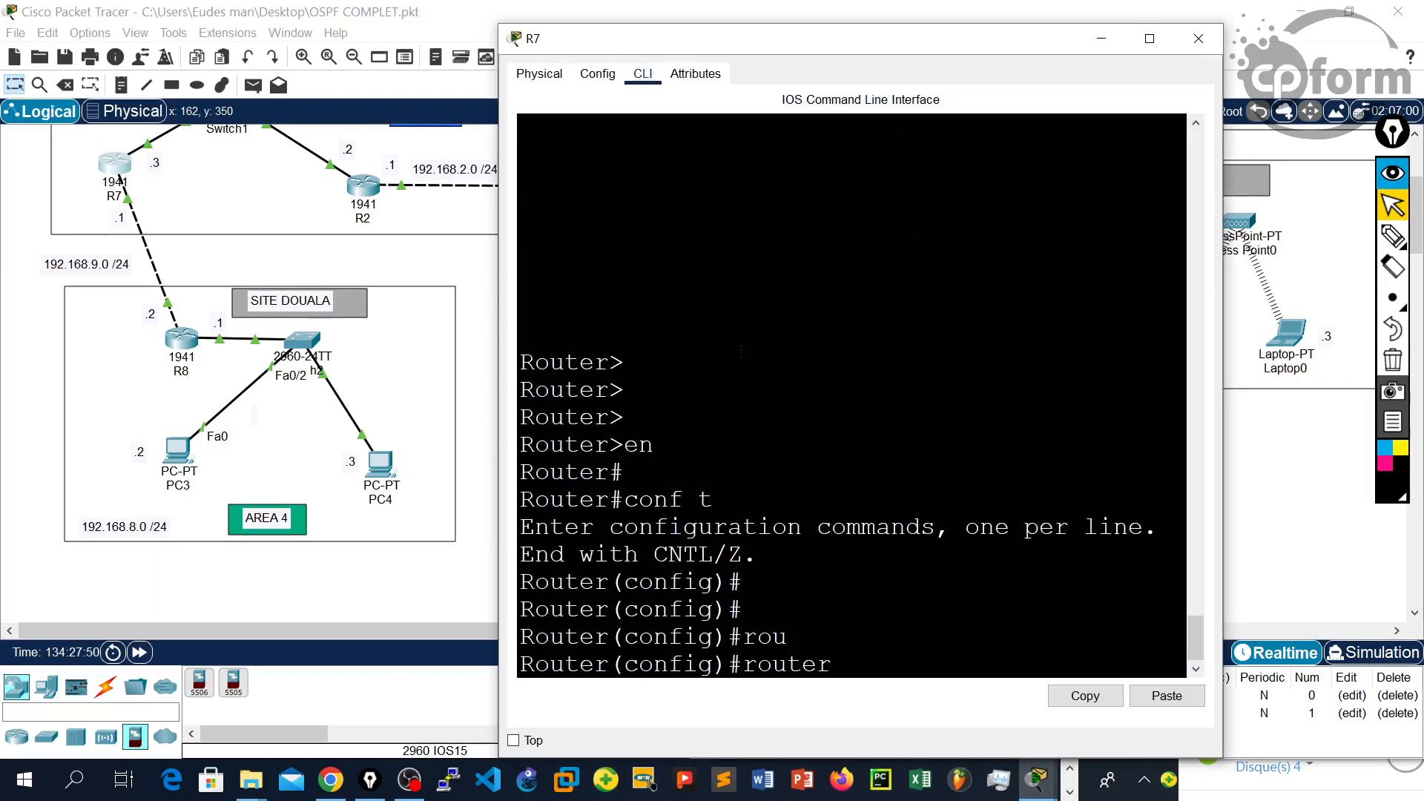
pyautogui.write('os')
pyautogui.press('Tab')
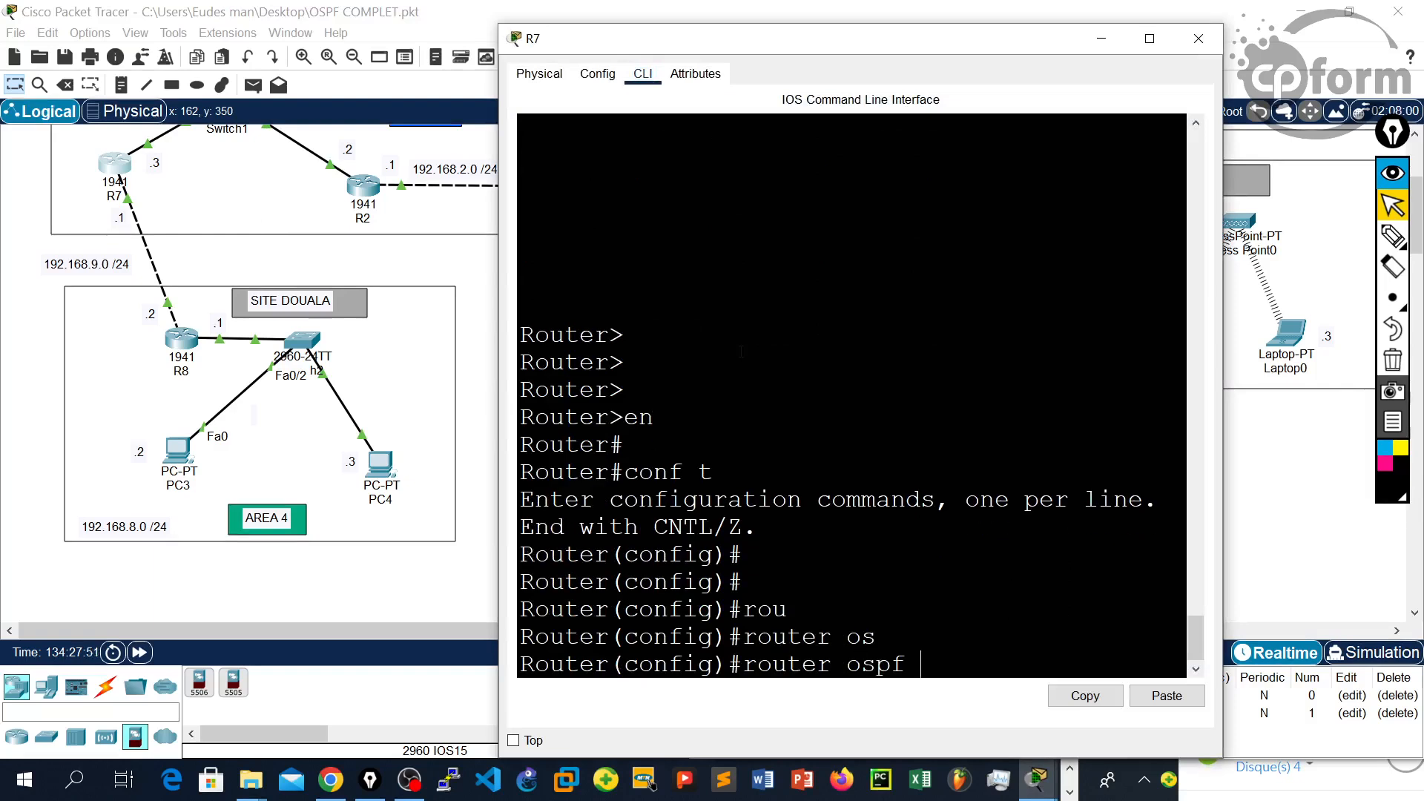
pyautogui.press('Return')
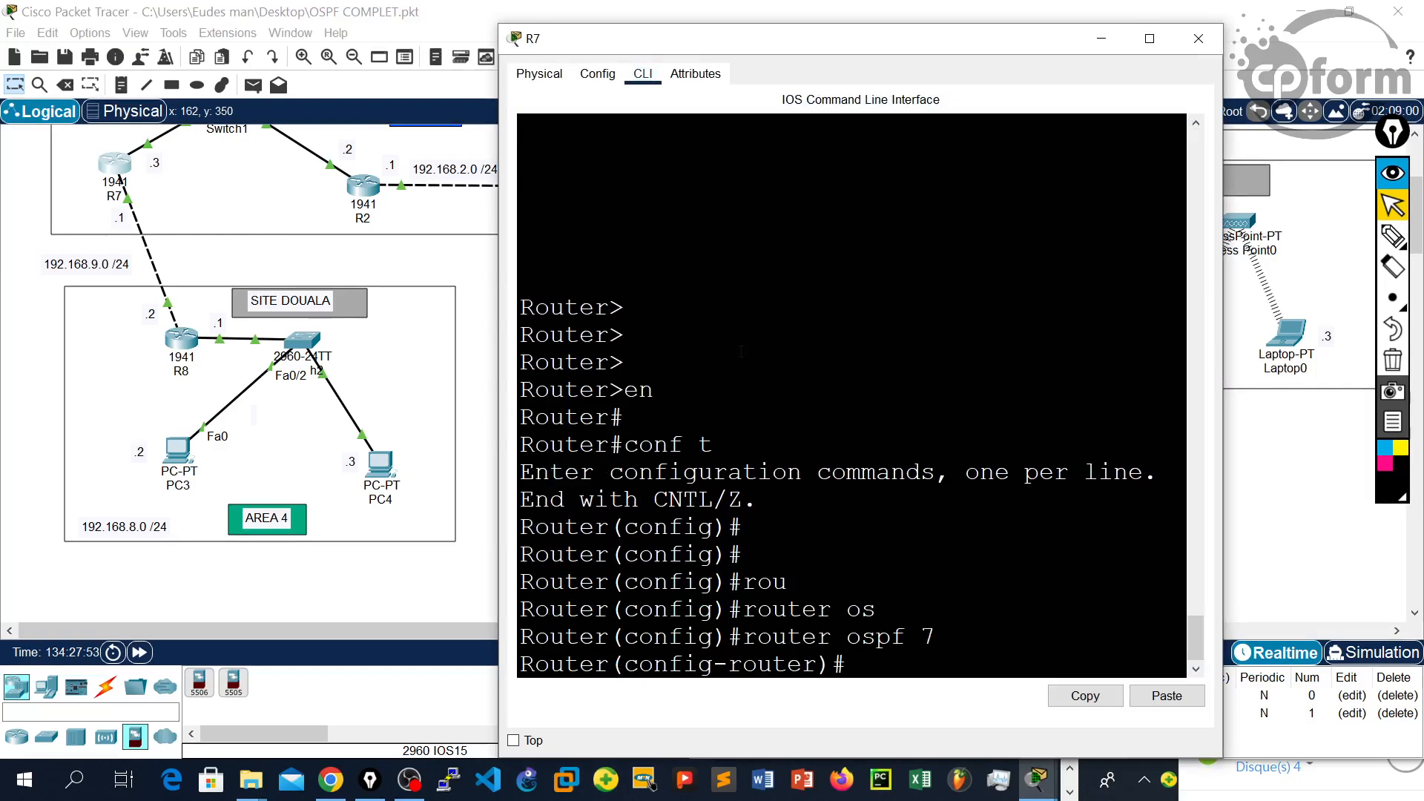
pyautogui.press('Return')
# Step: Advertise R7's interface address 192.168.9.1 with wildcard mask 0.0.0.0 in OSPF area 4
pyautogui.write('net')
pyautogui.press('Tab')
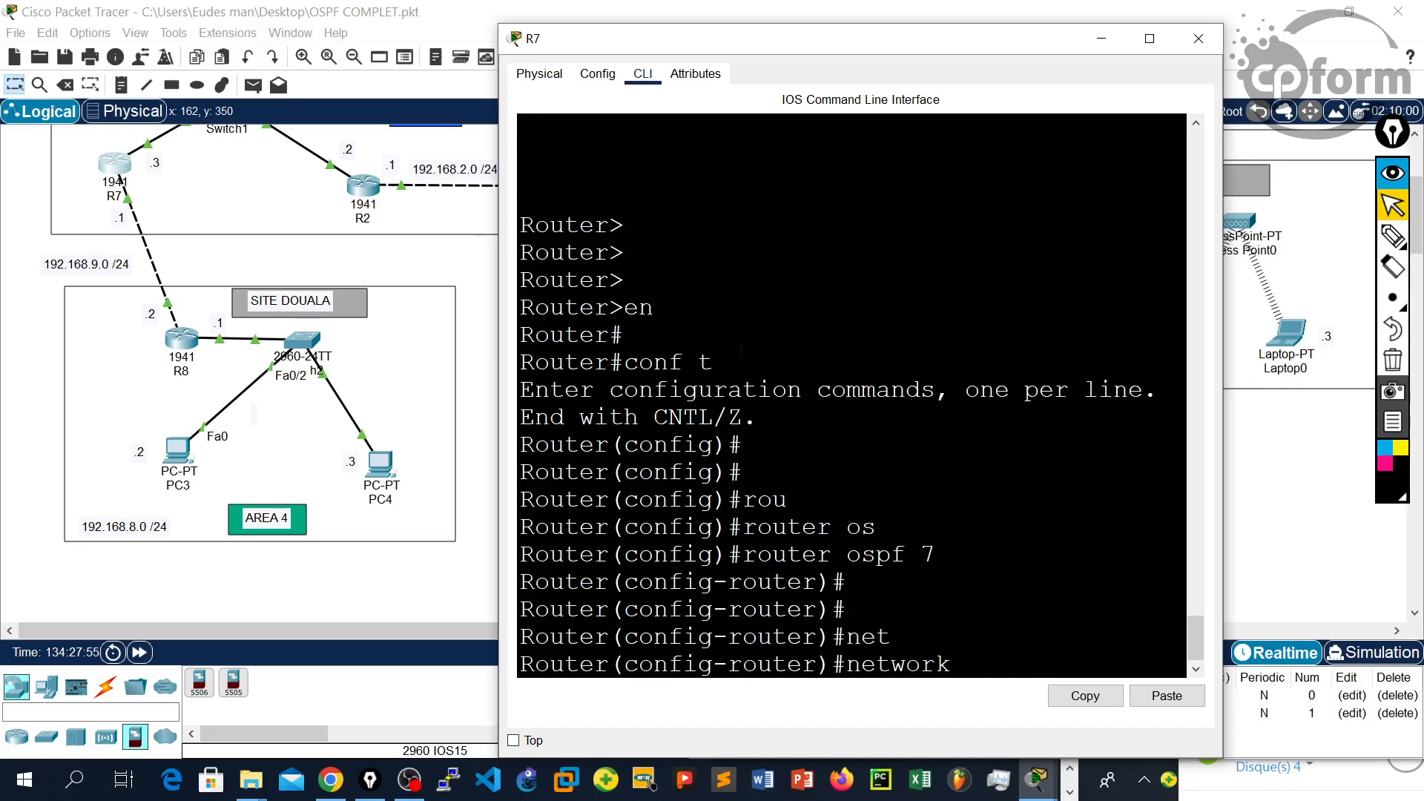
pyautogui.scroll(3, 78, 477)
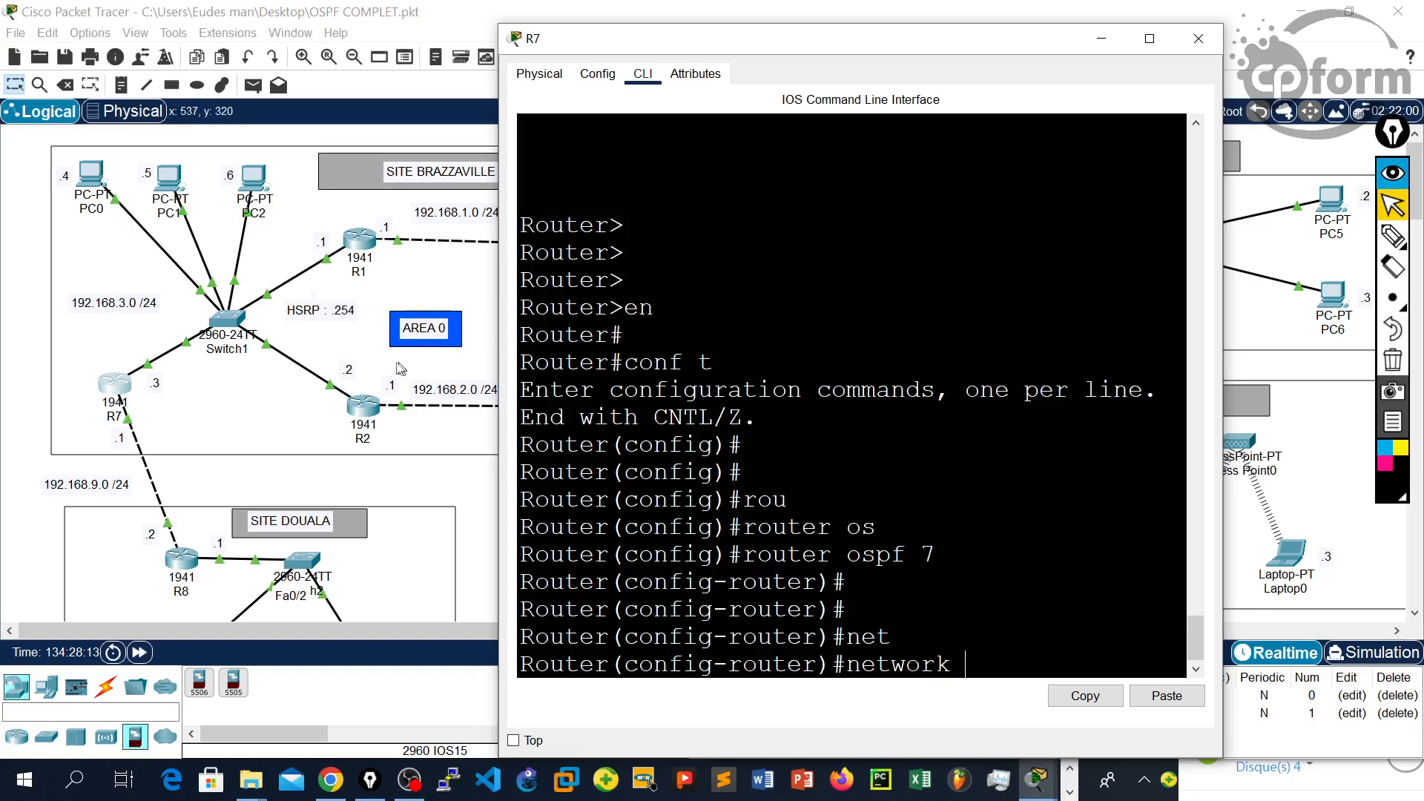
pyautogui.scroll(-1, 283, 379)
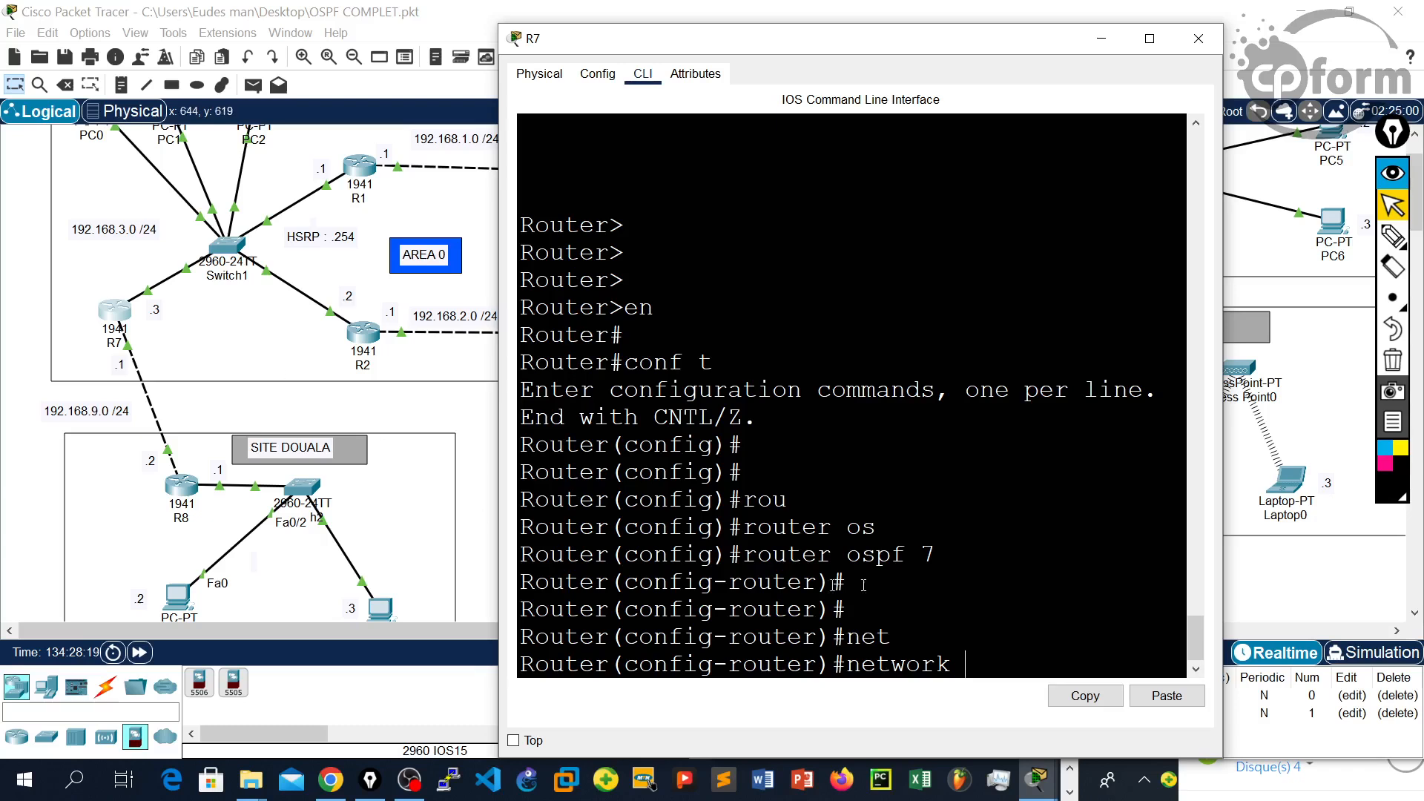
pyautogui.scroll(-1, 965, 570)
pyautogui.click(964, 570)
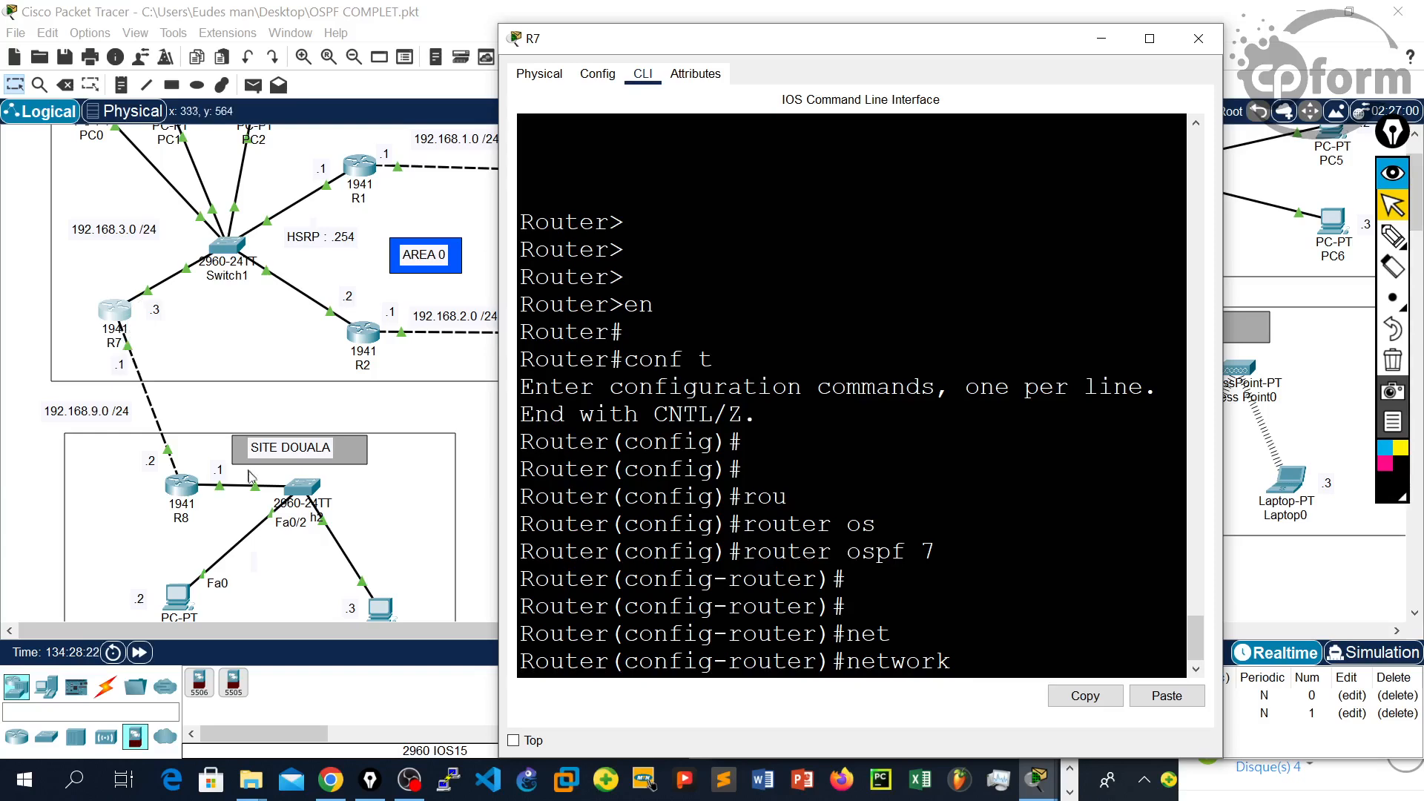
pyautogui.scroll(-3, 258, 485)
pyautogui.scroll(3, 259, 485)
pyautogui.click(888, 523)
pyautogui.write('192.168.9.')
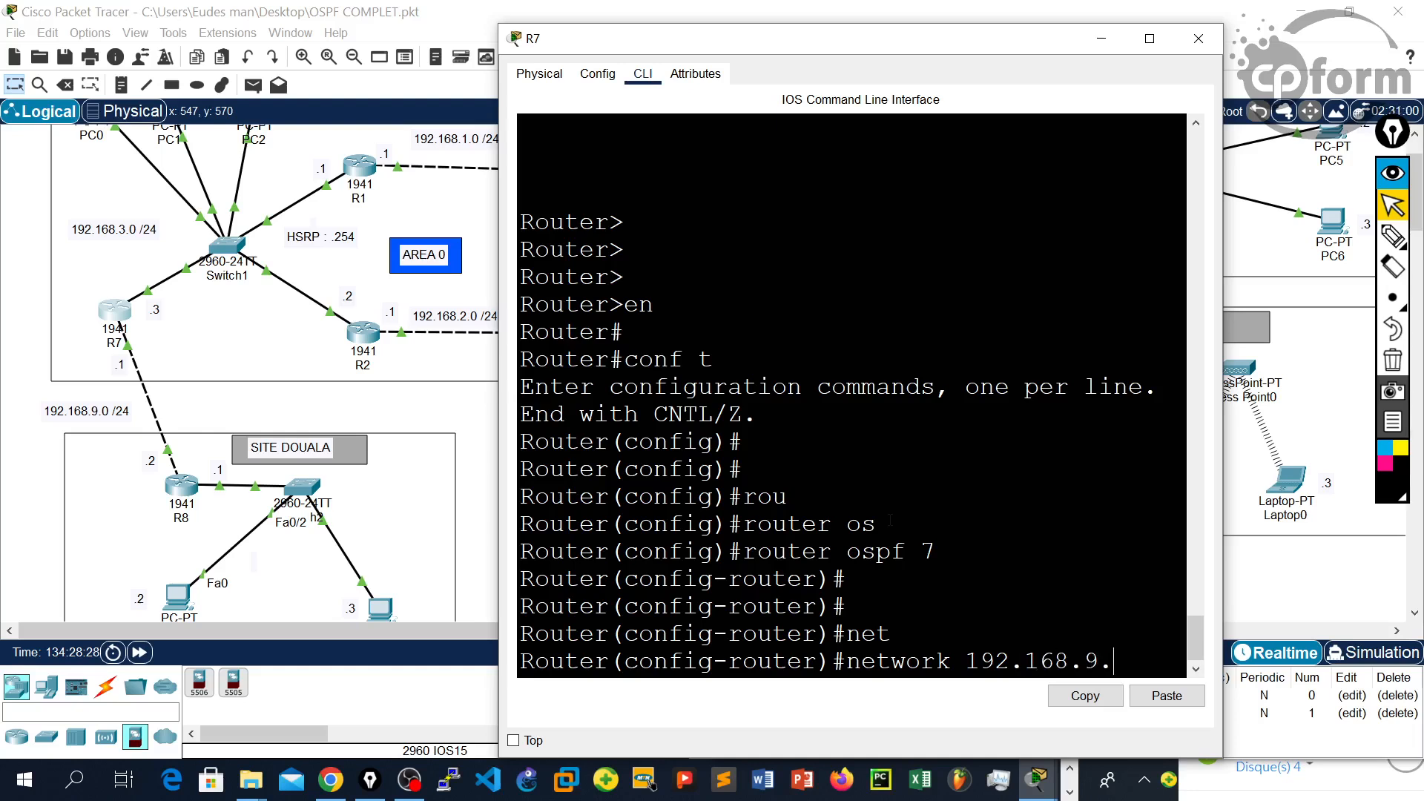
pyautogui.write('1 0.0.0.0')
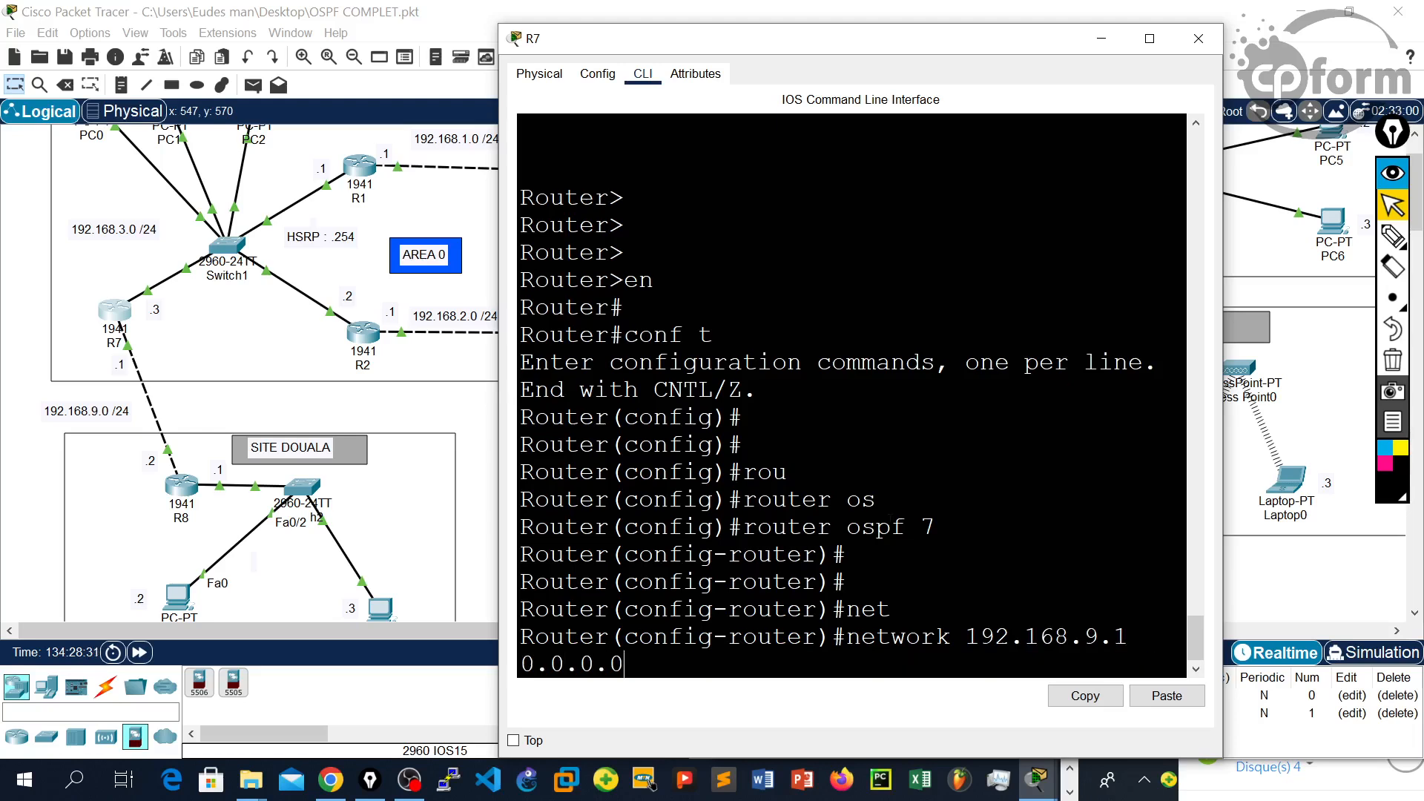
pyautogui.write(' r')
pyautogui.write('ar')
pyautogui.press('Tab')
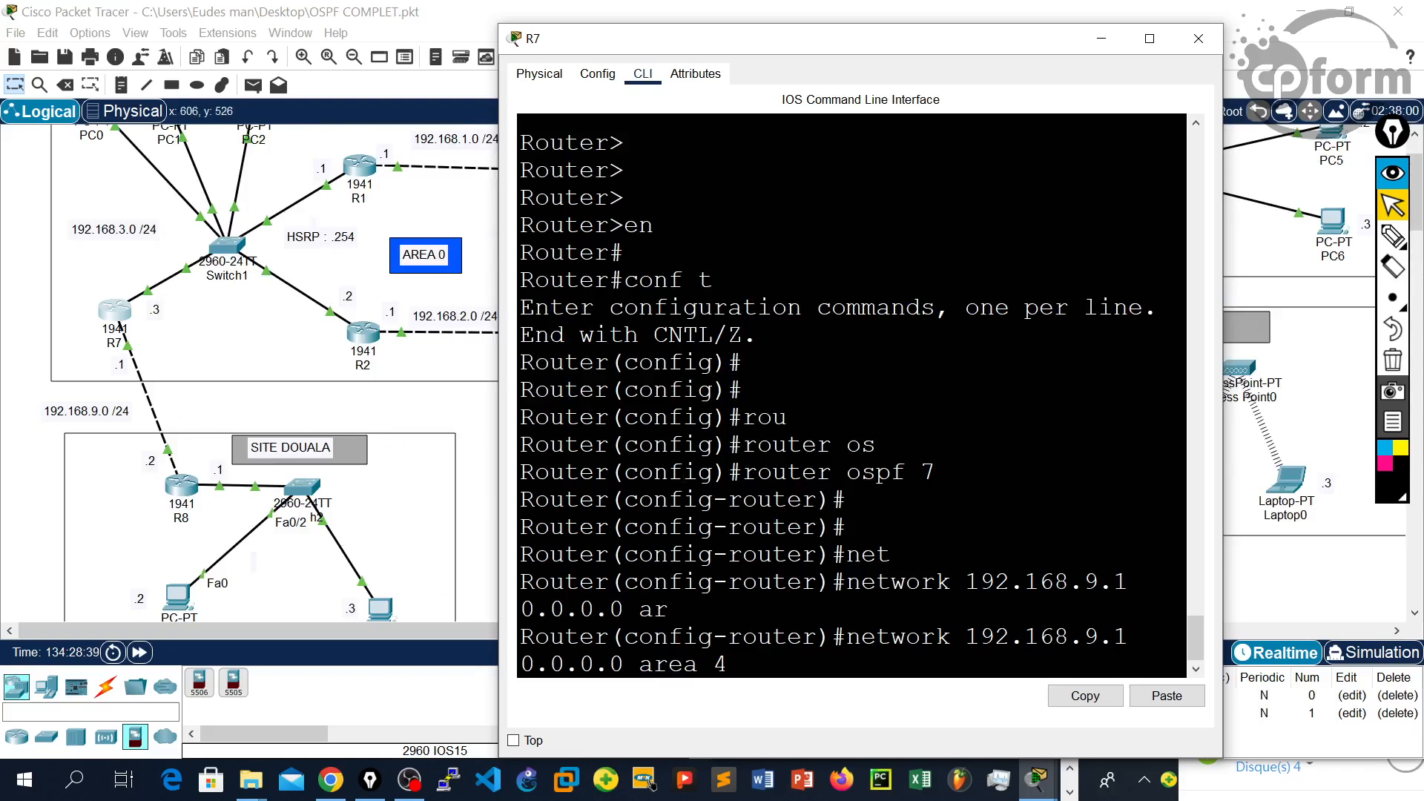
pyautogui.press('Return')
pyautogui.press('Return')
pyautogui.press('Return')
pyautogui.press('Return')
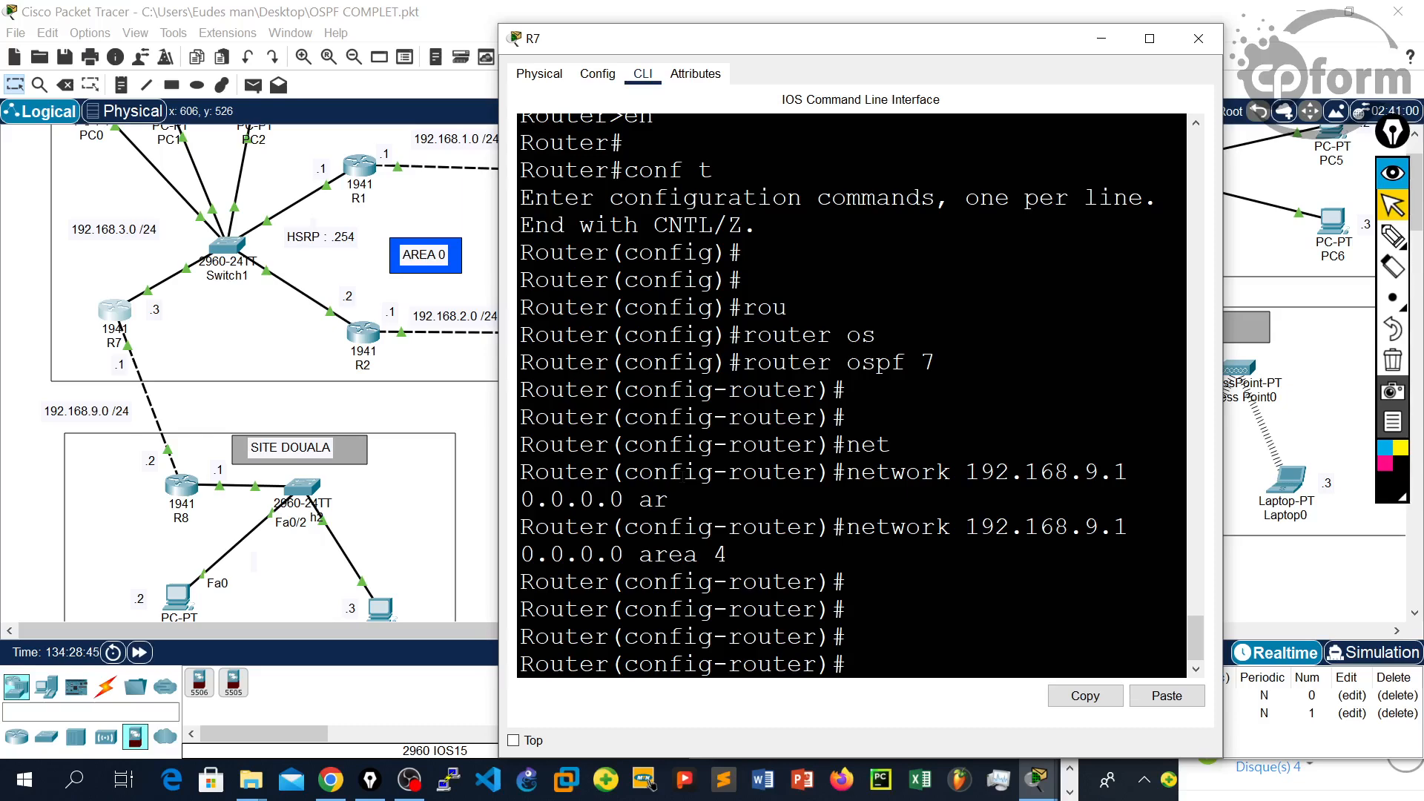
# Step: Leave configuration mode on R7, save its configuration with wr and close its window
pyautogui.press('Return')
pyautogui.press('Return')
pyautogui.hotkey('ctrl', 'z')
pyautogui.press('Return')
pyautogui.write('wr')
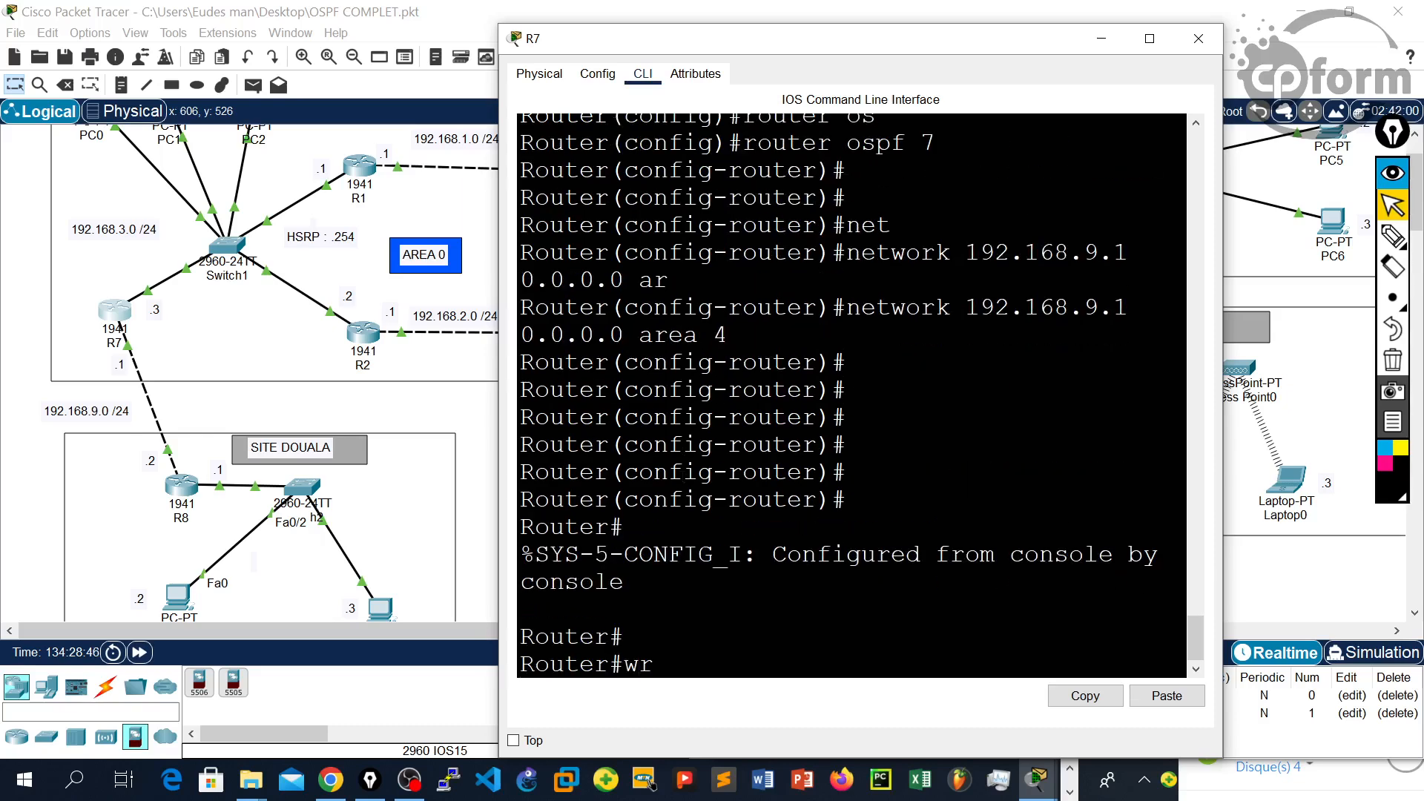
pyautogui.press('Return')
pyautogui.press('Return')
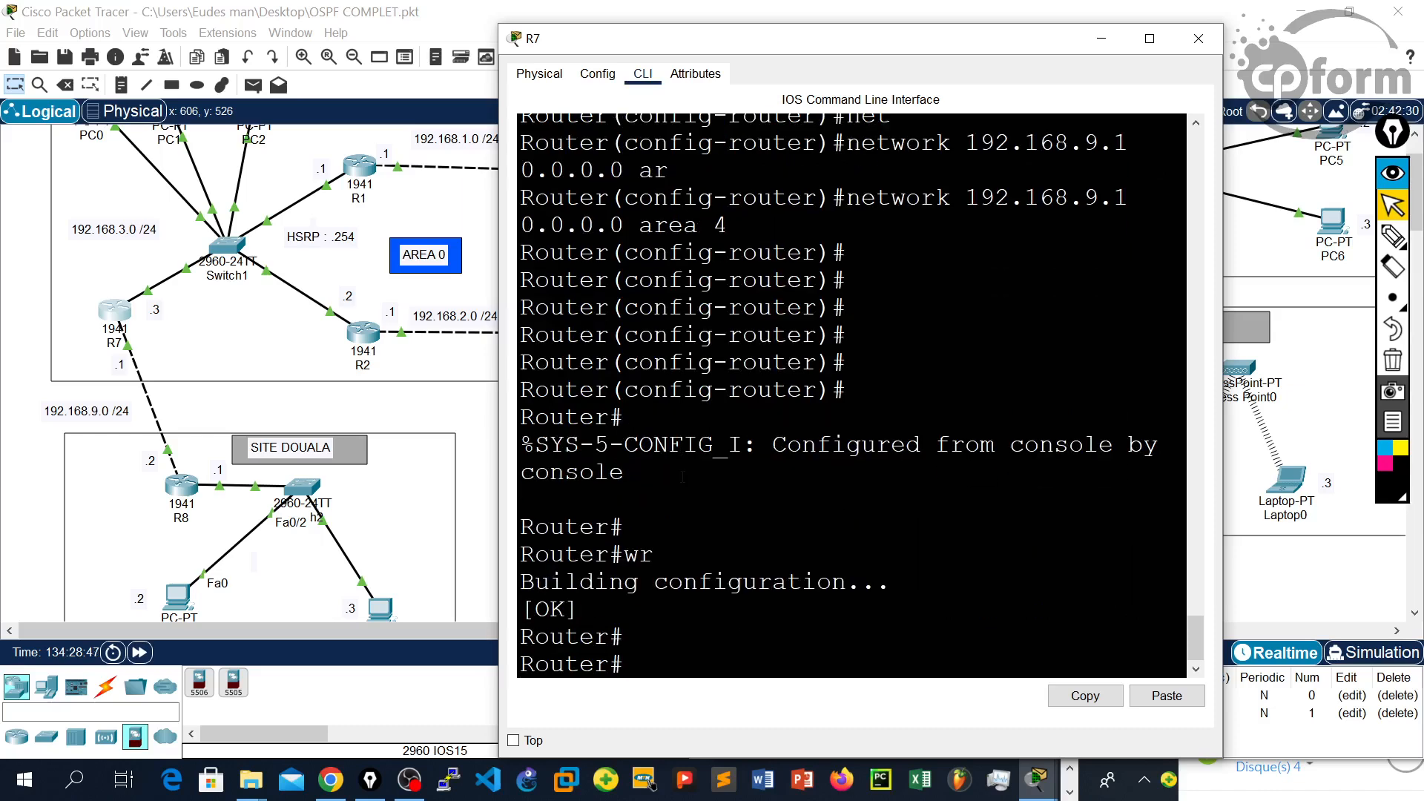
pyautogui.click(1197, 38)
# Step: Reopen router R8's command line and start OSPF routing with process ID 8
pyautogui.scroll(-3, 298, 311)
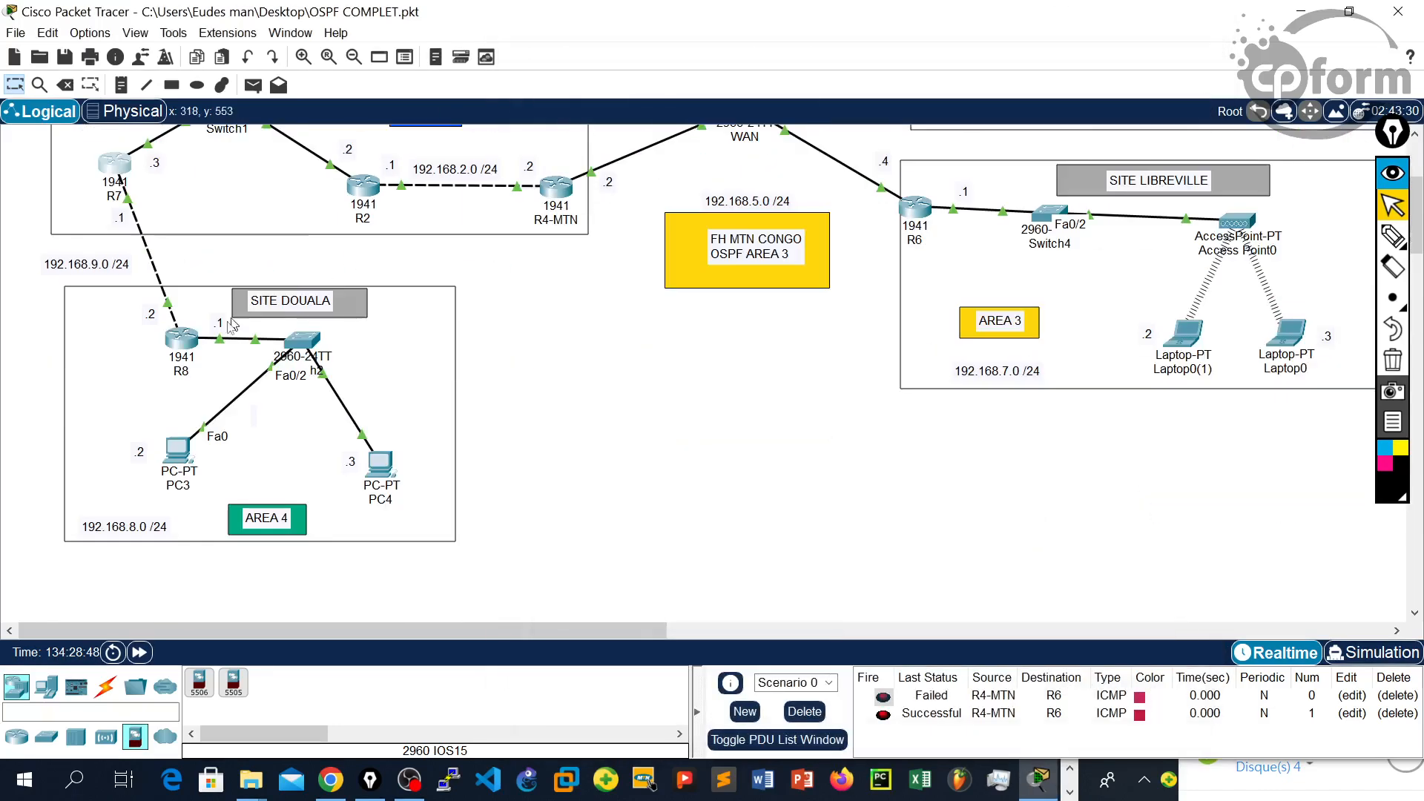
pyautogui.click(181, 338)
pyautogui.press('Return')
pyautogui.press('Return')
pyautogui.press('Return')
pyautogui.press('Return')
pyautogui.press('Return')
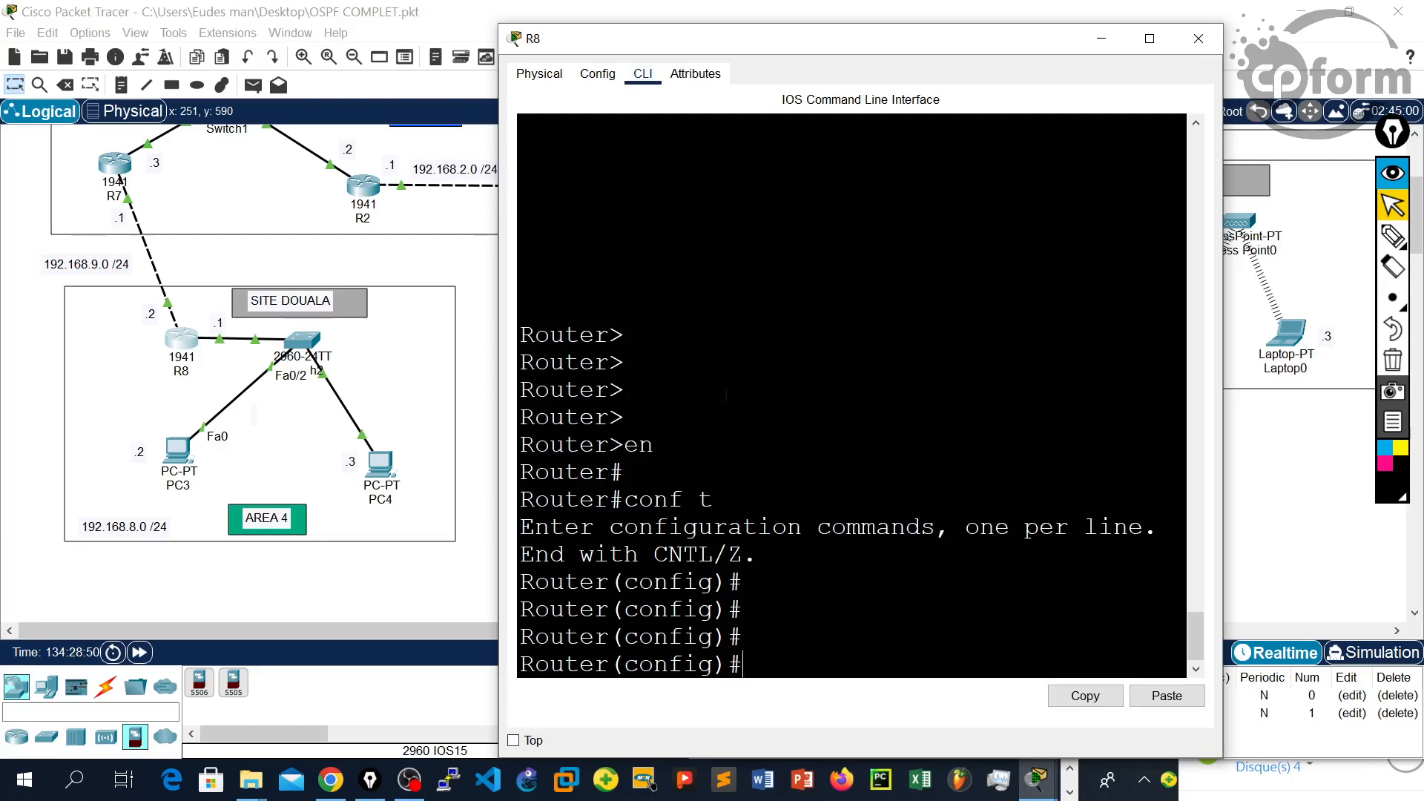
pyautogui.write('rou')
pyautogui.press('Tab')
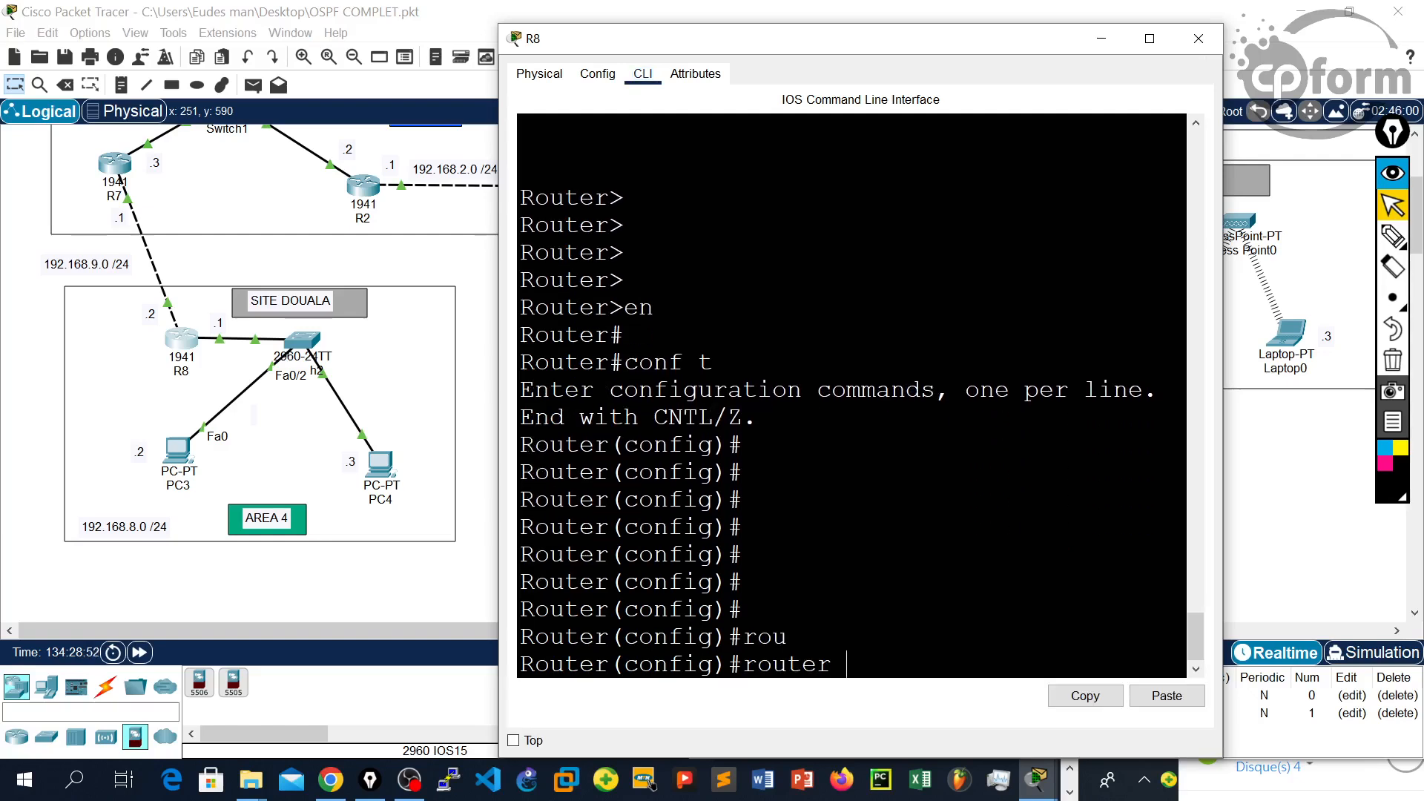
pyautogui.write('os')
pyautogui.press('Tab')
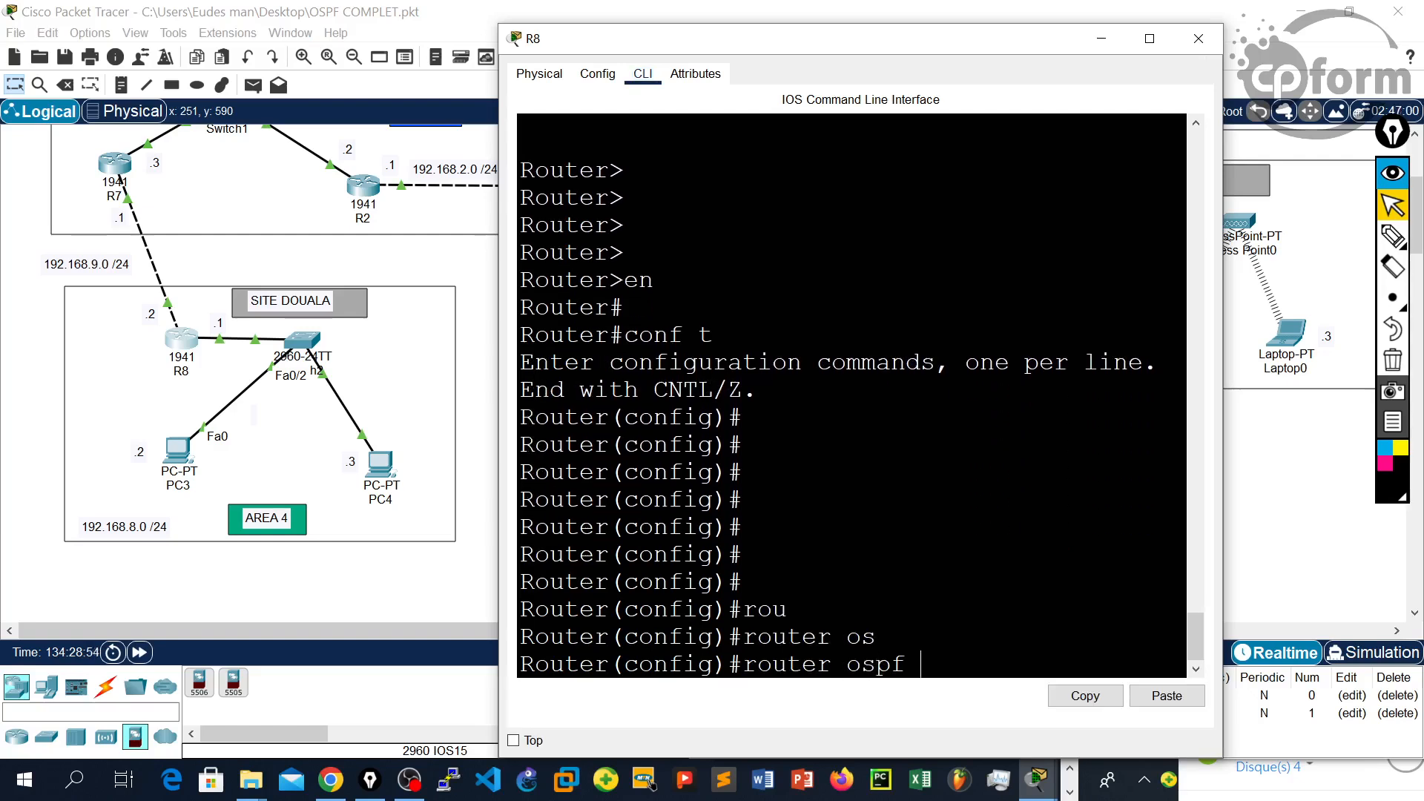
pyautogui.write('8')
pyautogui.press('Return')
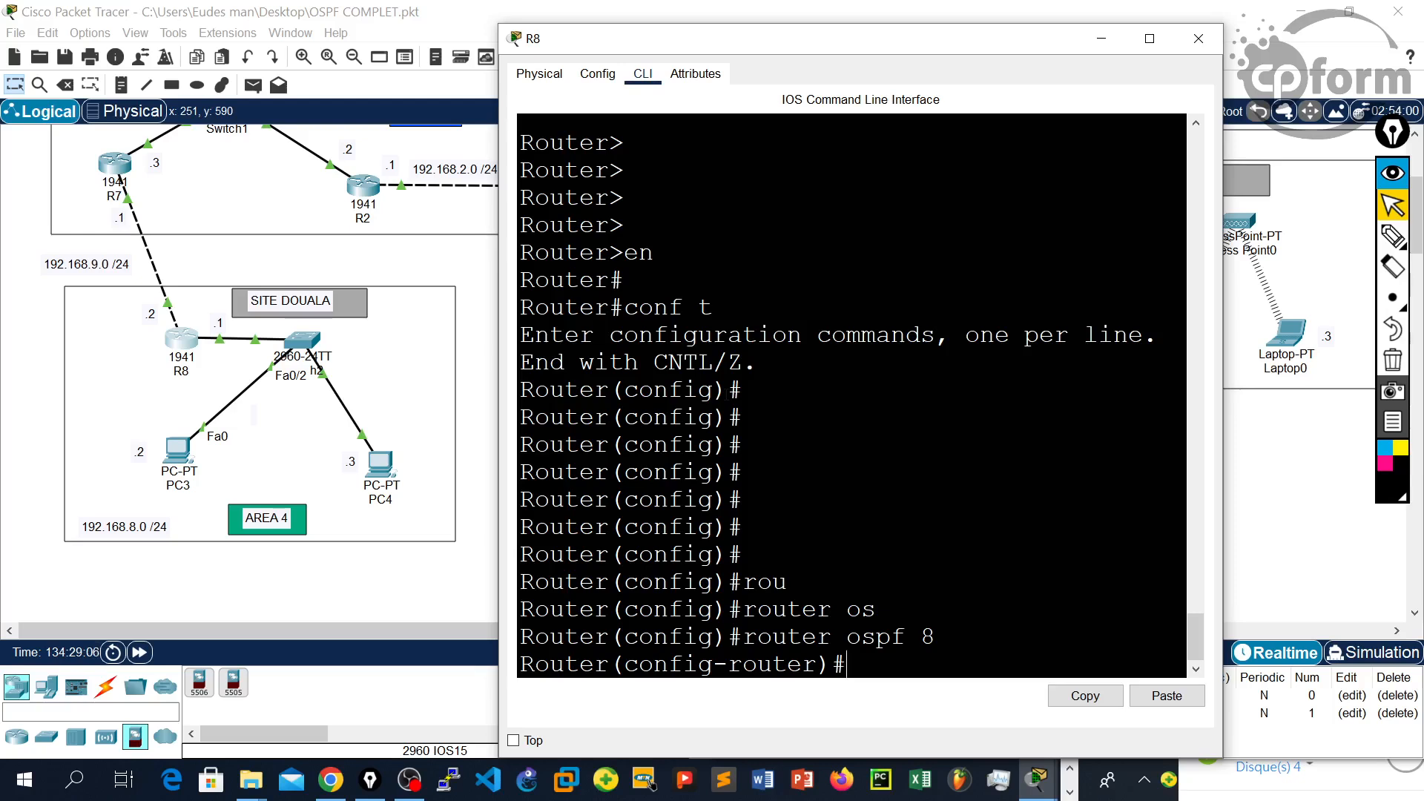
# Step: Advertise R8's interface address 192.168.9.2 with wildcard mask 0.0.0.0 in OSPF area 4
pyautogui.write('ne')
pyautogui.press('Tab')
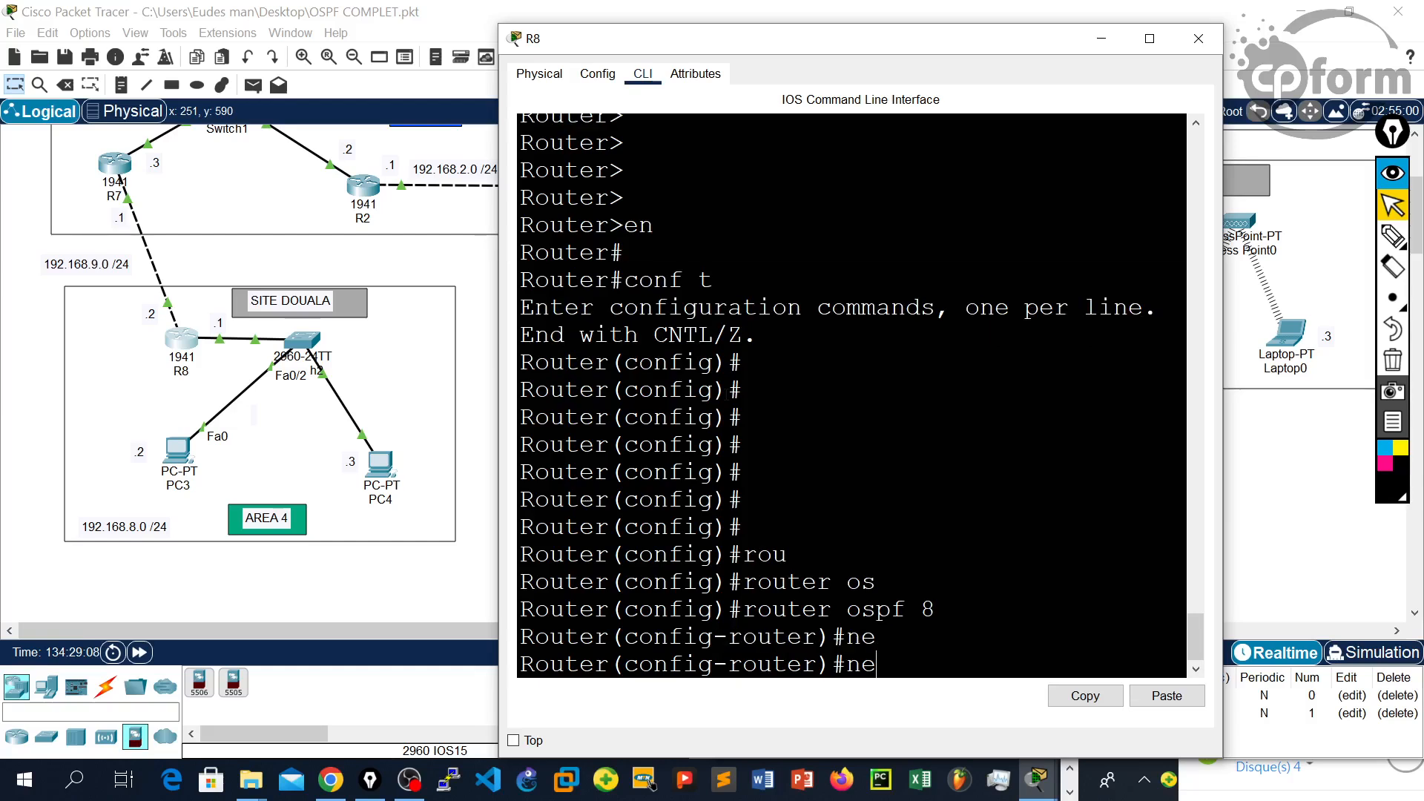
pyautogui.write('t')
pyautogui.press('Tab')
pyautogui.write('192.168.')
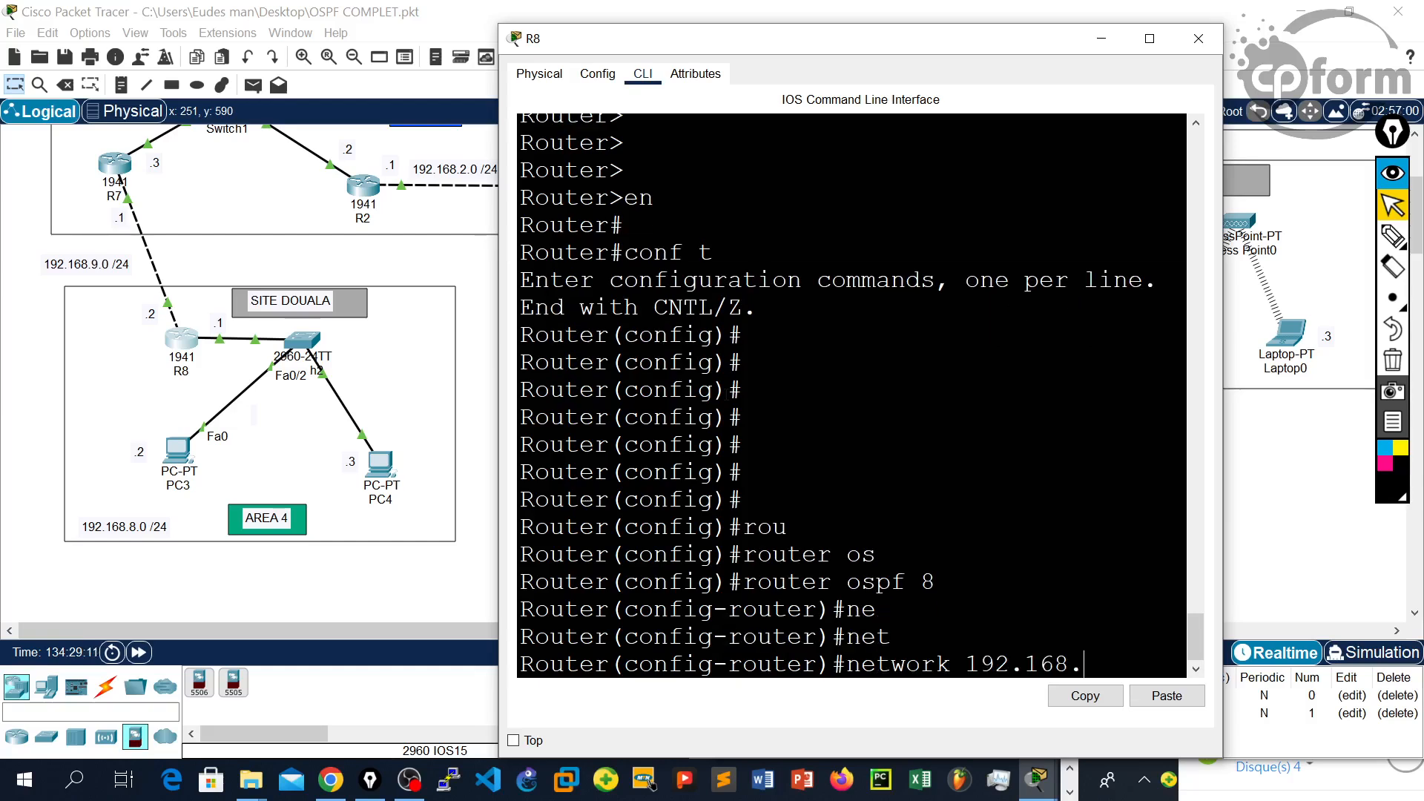
pyautogui.write('9.')
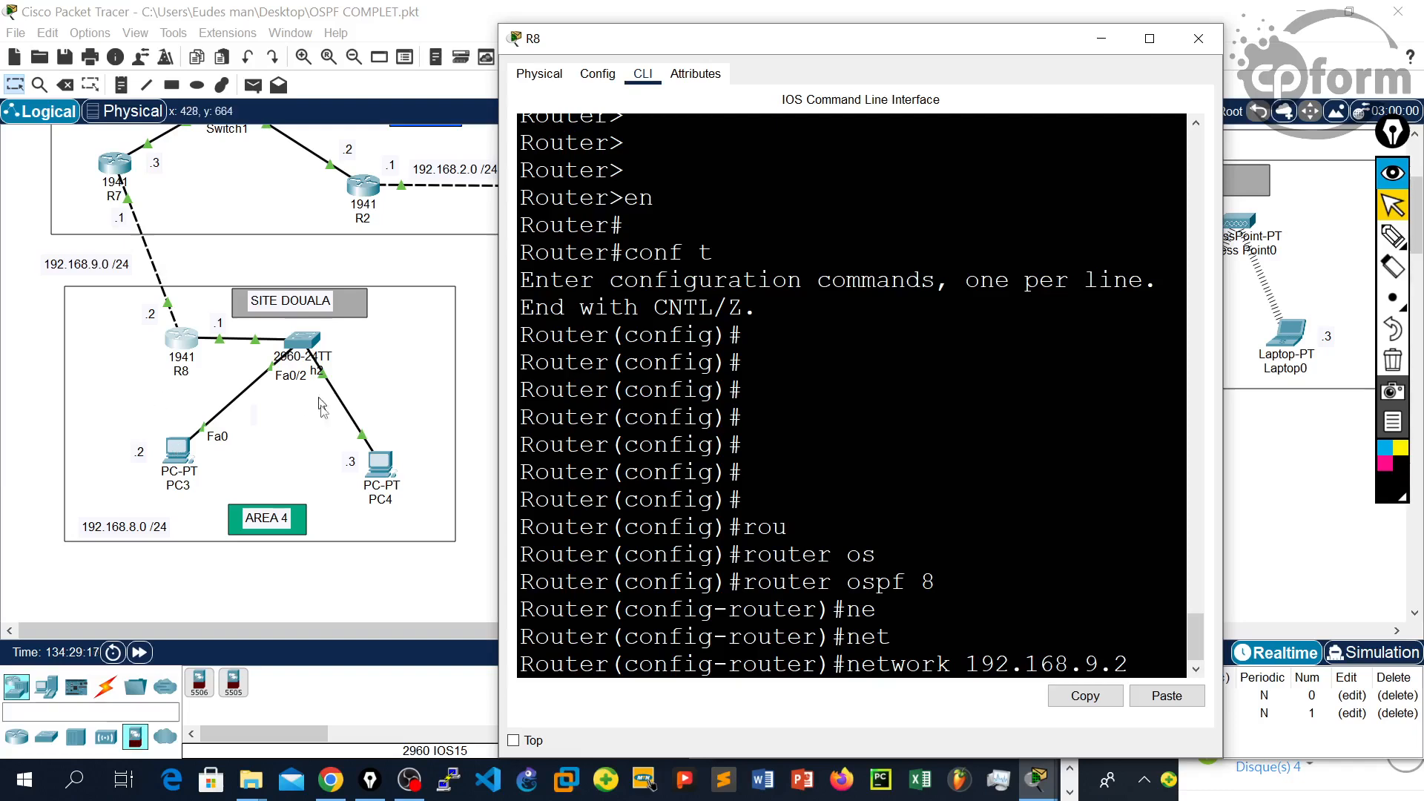
pyautogui.write('2 0.0.0.0 ar')
pyautogui.press('Tab')
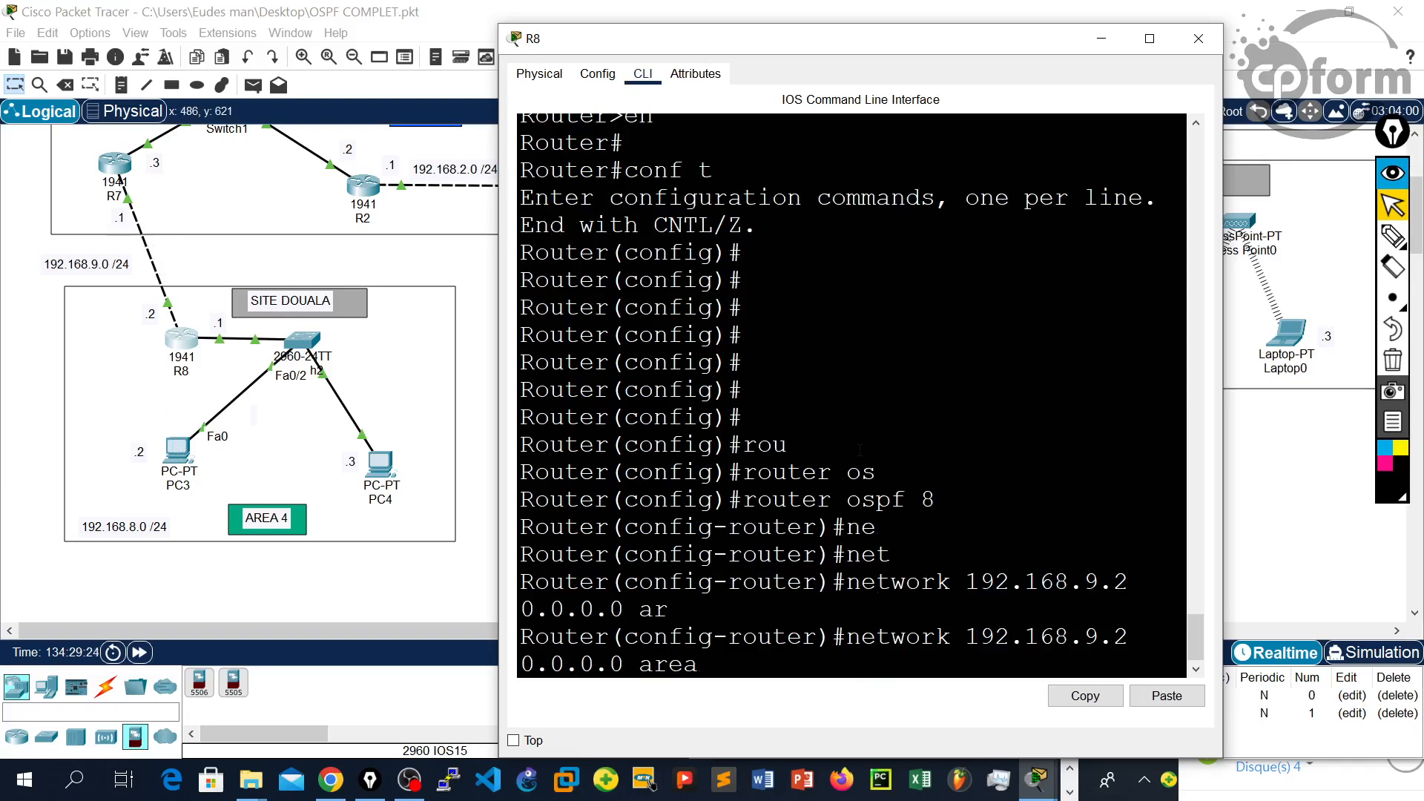
pyautogui.write('4')
pyautogui.press('Return')
pyautogui.press('Return')
pyautogui.press('Return')
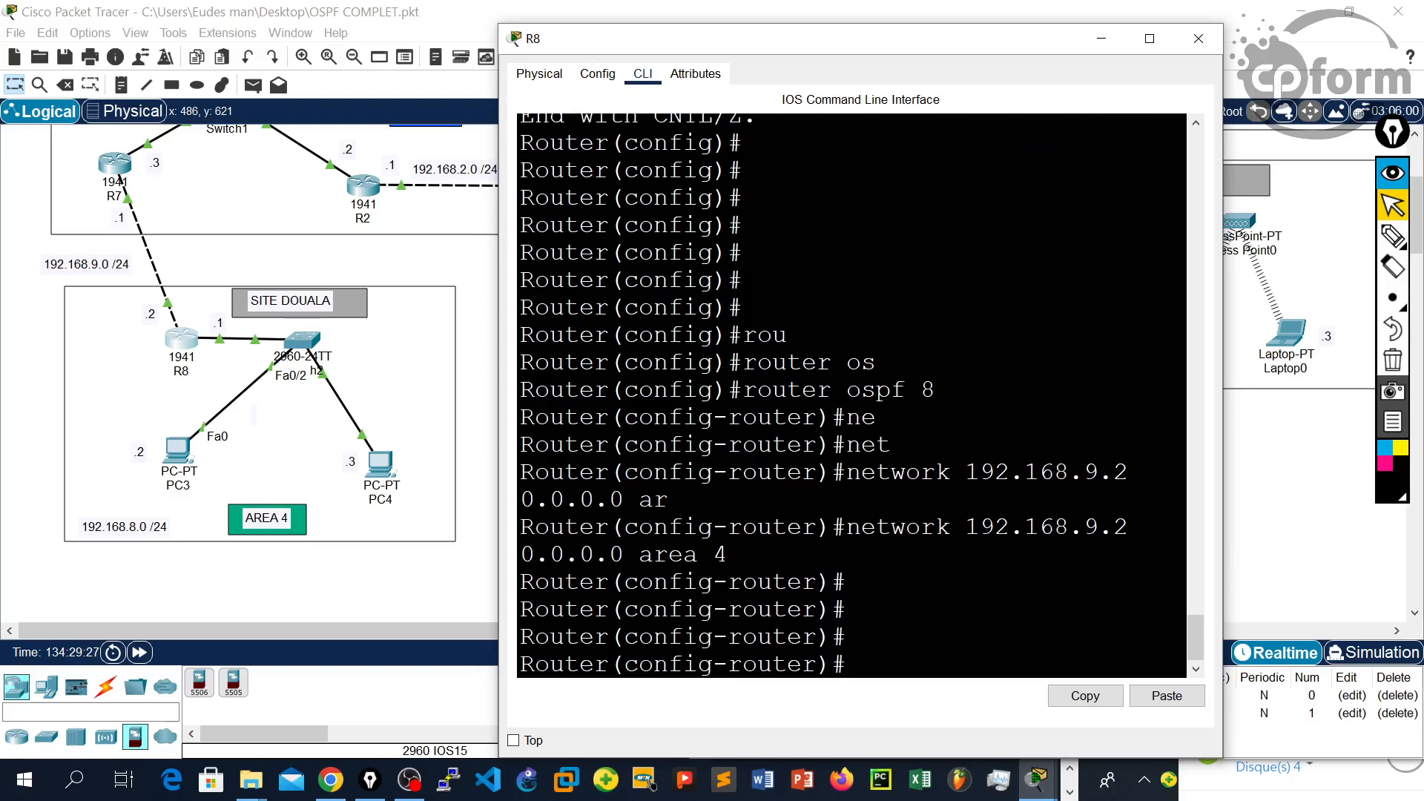
pyautogui.press('Up')
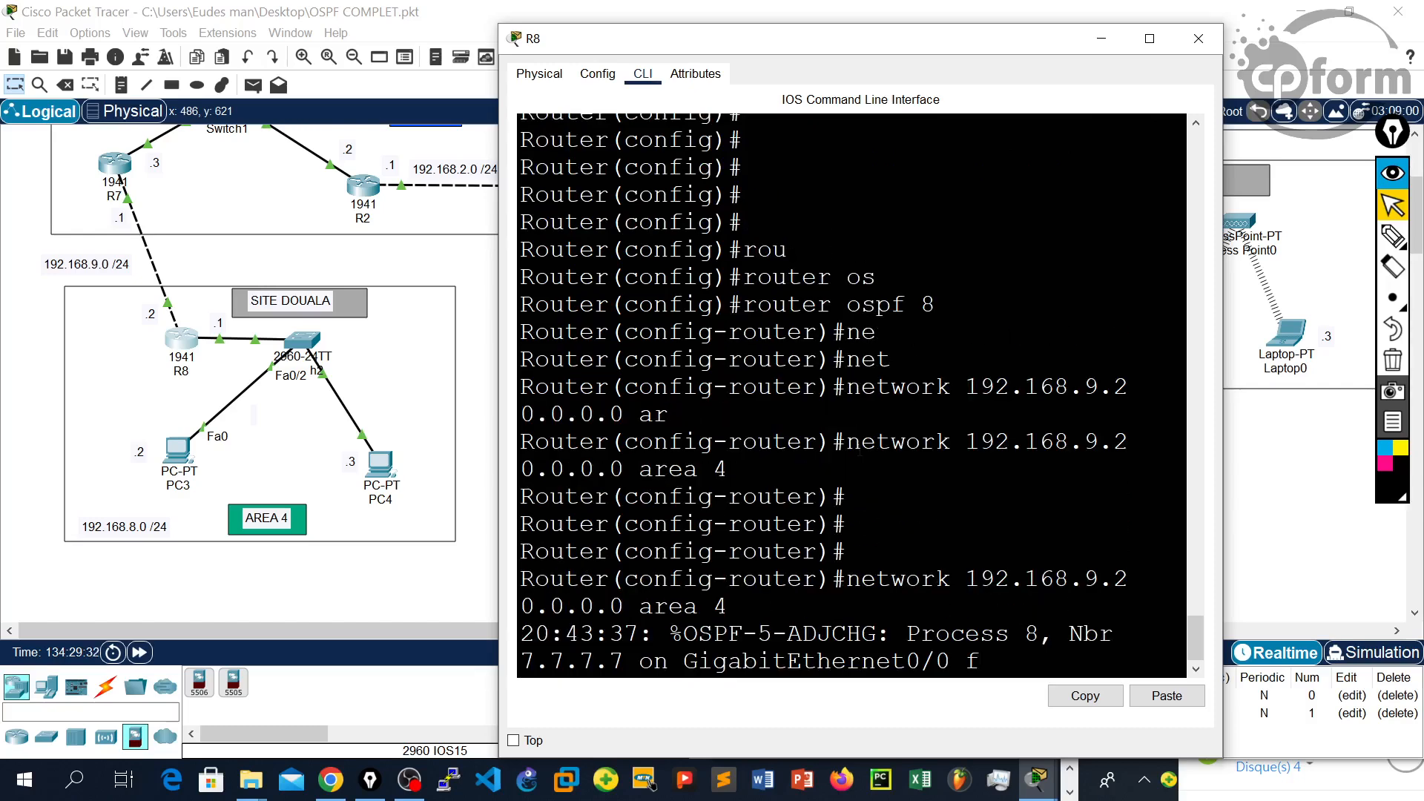
pyautogui.press('Up')
pyautogui.press('Up')
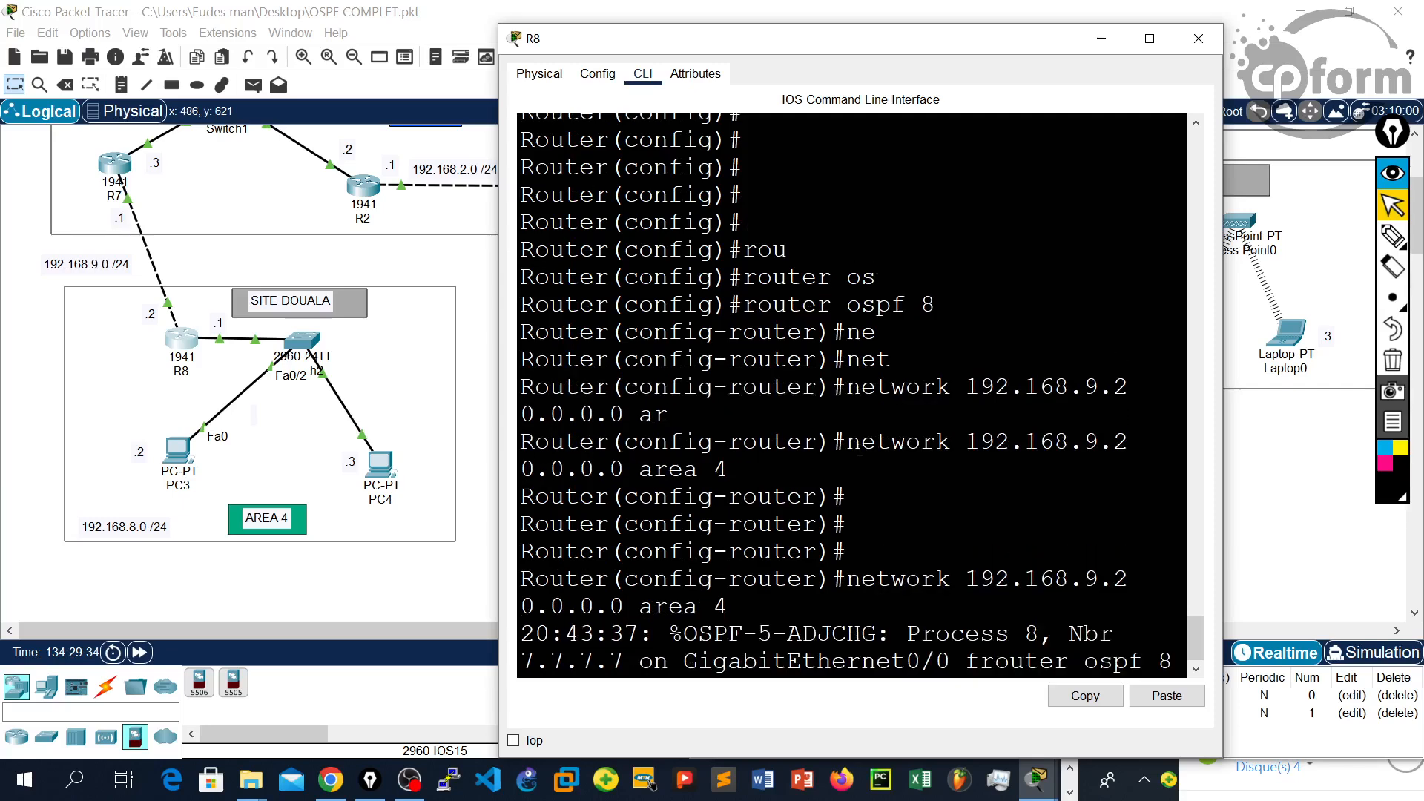
pyautogui.hotkey('ctrl', 'z')
pyautogui.press('Return')
pyautogui.press('Return')
# Step: Enter global configuration mode on R8 again and return to OSPF process 8
pyautogui.write('conf t')
pyautogui.press('Return')
pyautogui.press('Return')
pyautogui.press('Return')
pyautogui.press('Return')
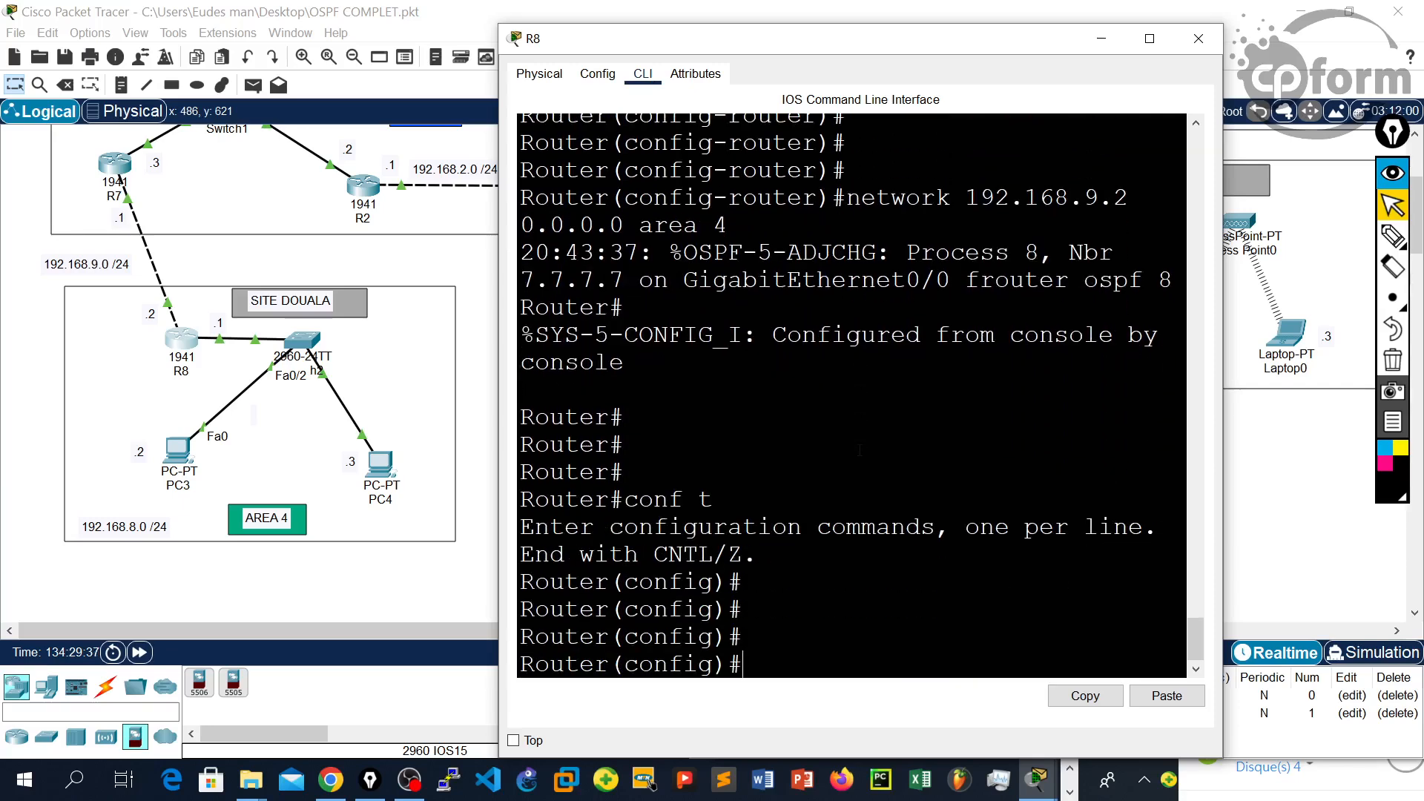
pyautogui.press('Up')
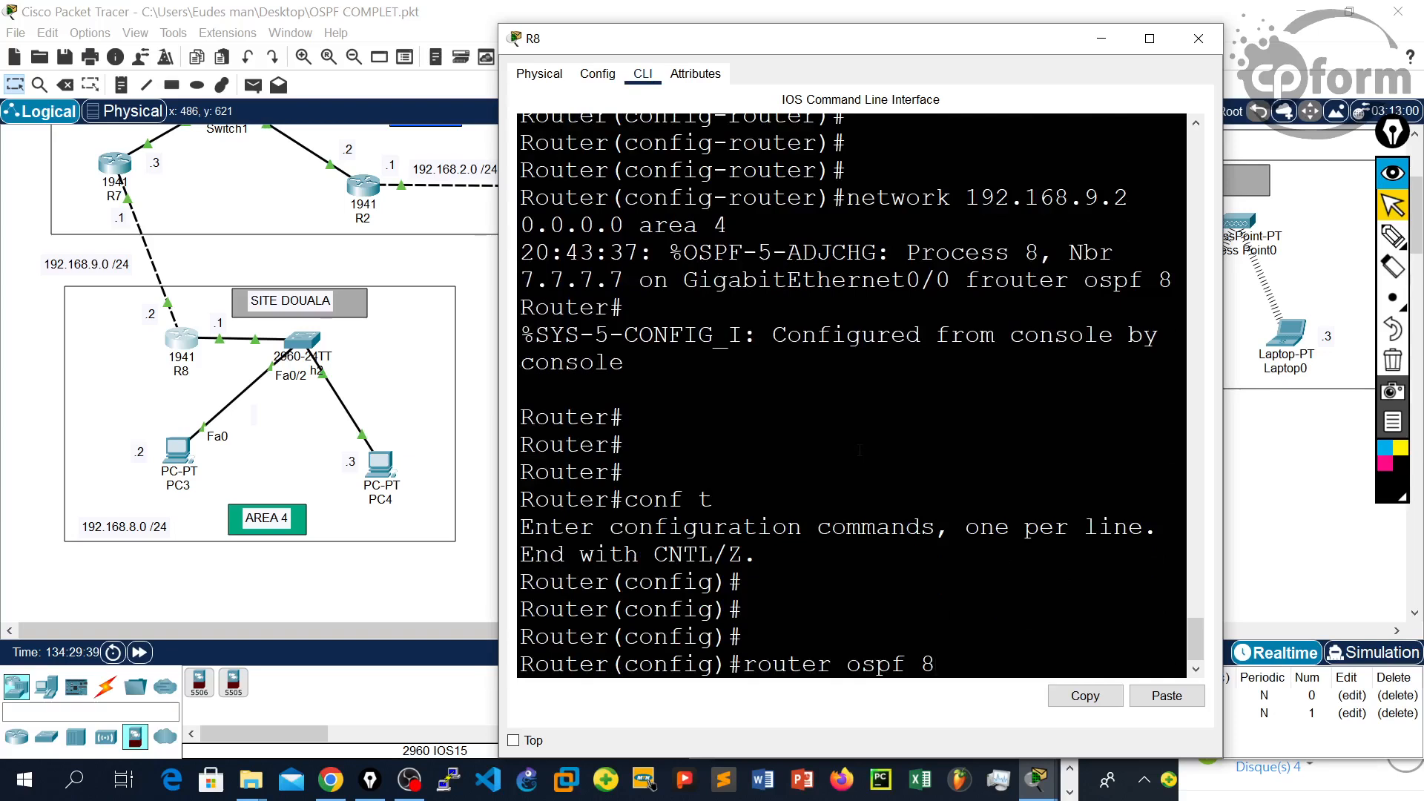
pyautogui.press('Return')
pyautogui.press('Return')
pyautogui.press('Return')
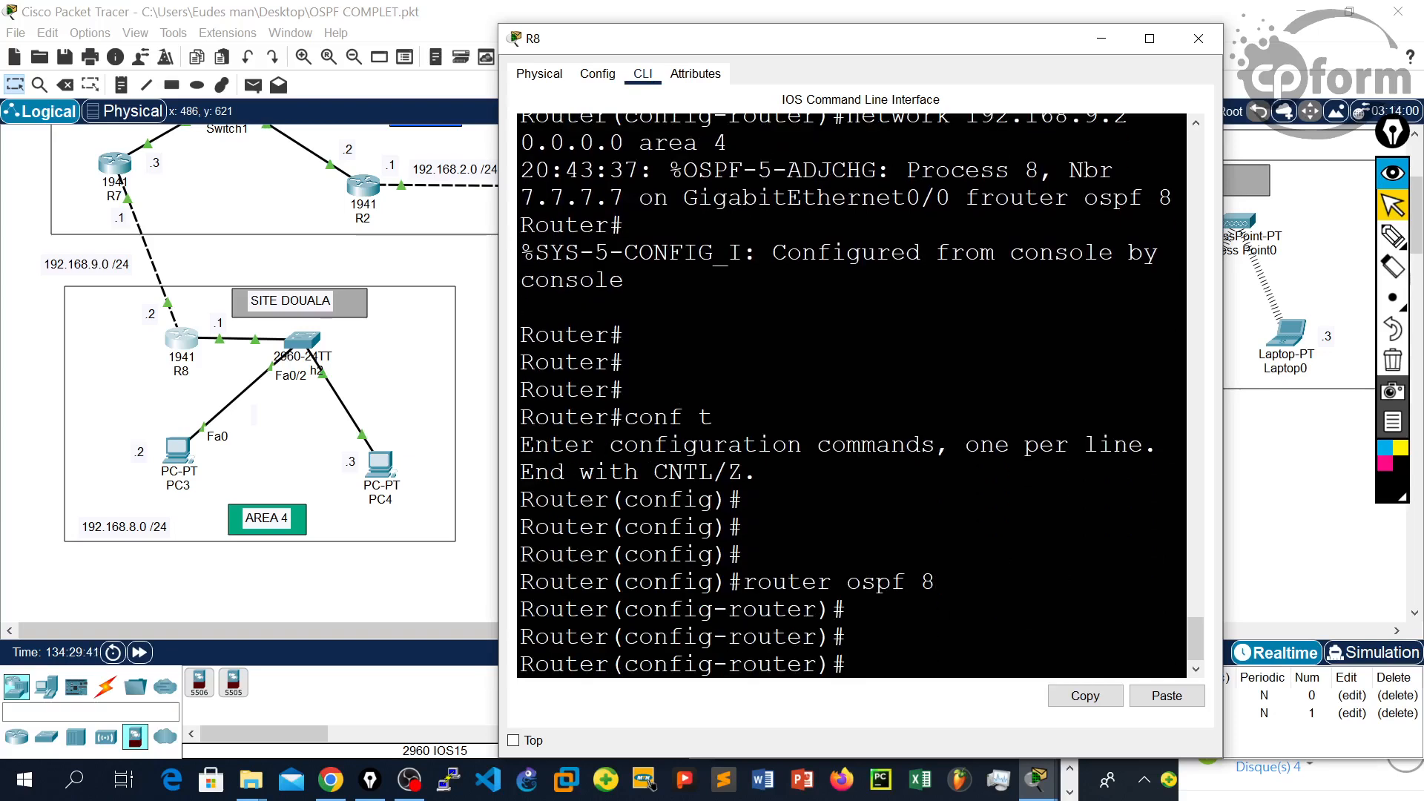
# Step: Advertise R8's LAN interface address 192.168.8.1 with wildcard mask 0.0.0.0 in OSPF area 4
pyautogui.press('Up')
pyautogui.press('Left')
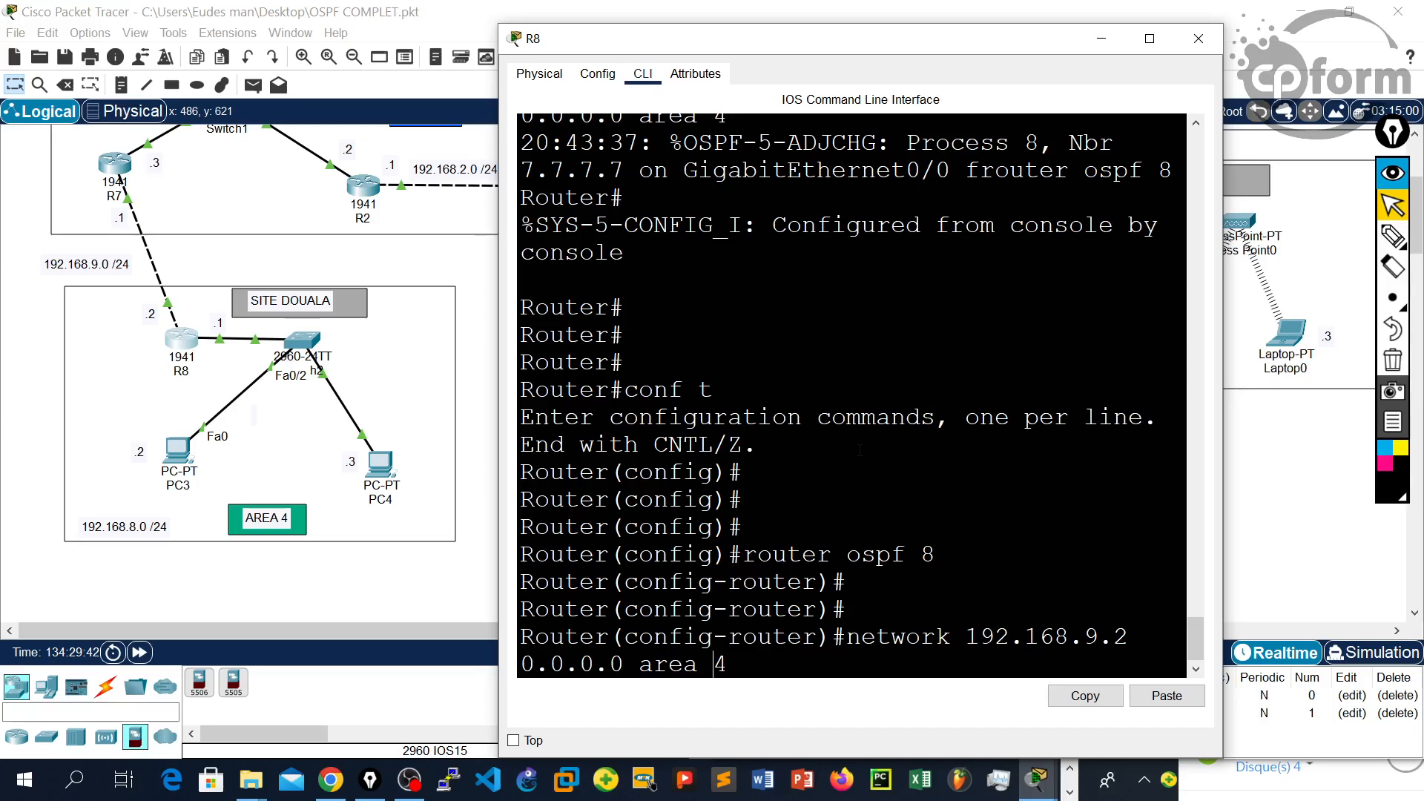
pyautogui.press('Left')
pyautogui.press('Left')
pyautogui.press('Left')
pyautogui.press('Left')
pyautogui.press('Right')
pyautogui.press('Right')
pyautogui.press('BackSpace')
pyautogui.press('BackSpace')
pyautogui.press('BackSpace')
pyautogui.write('8.1')
pyautogui.press('Return')
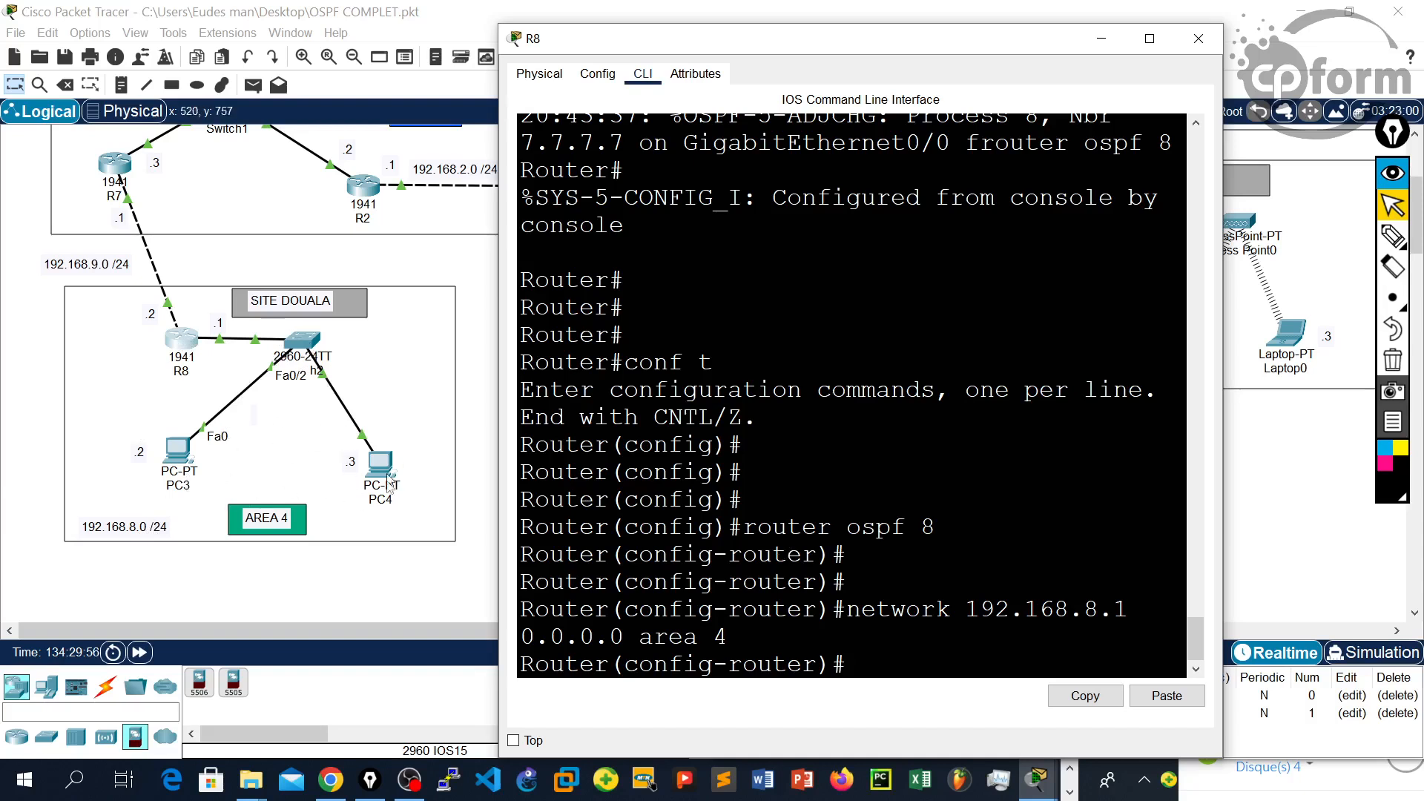
pyautogui.click(928, 503)
pyautogui.press('Return')
pyautogui.press('Return')
pyautogui.press('Return')
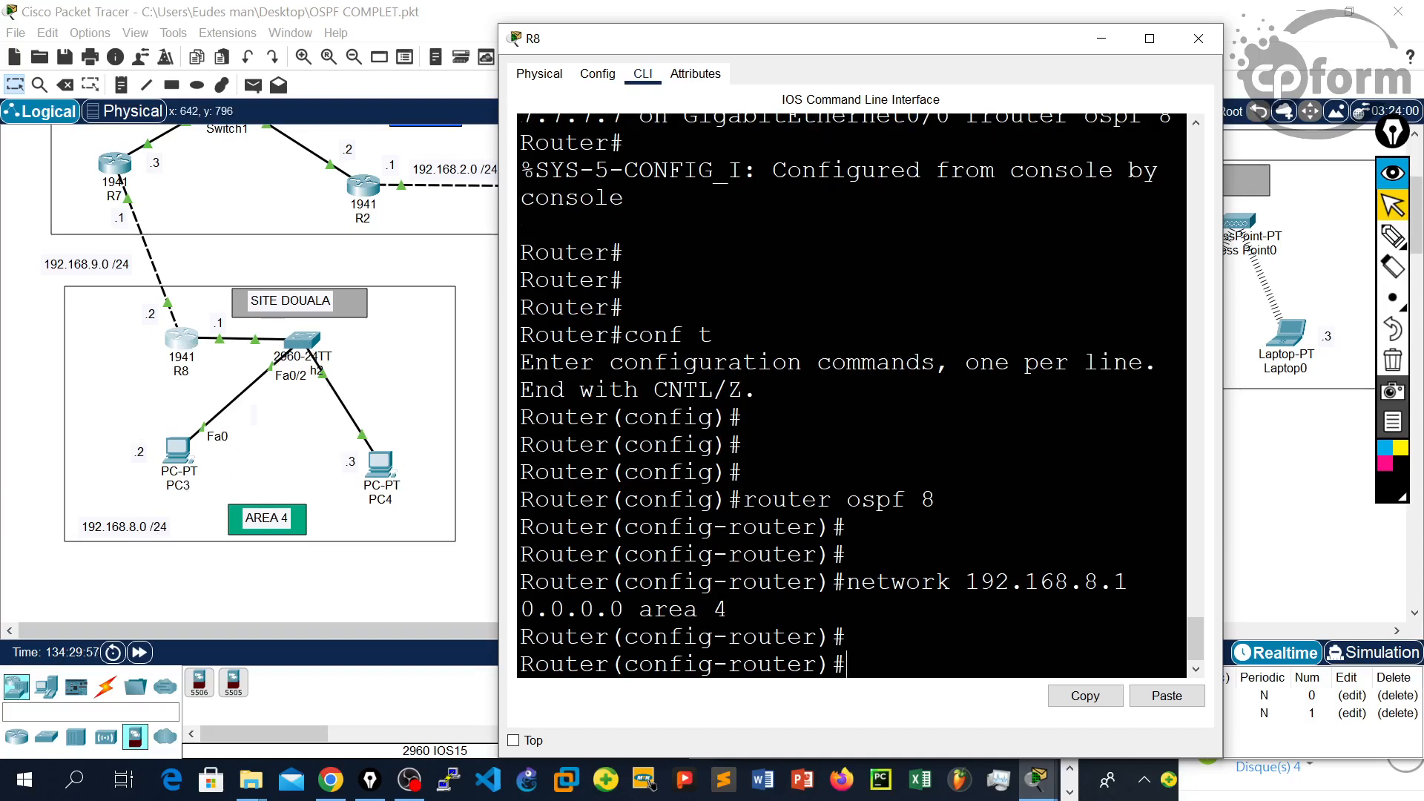
# Step: Leave configuration mode on R8, save its configuration with wr and close its window
pyautogui.hotkey('ctrl', 'z')
pyautogui.press('Return')
pyautogui.press('Return')
pyautogui.write('wr')
pyautogui.press('Return')
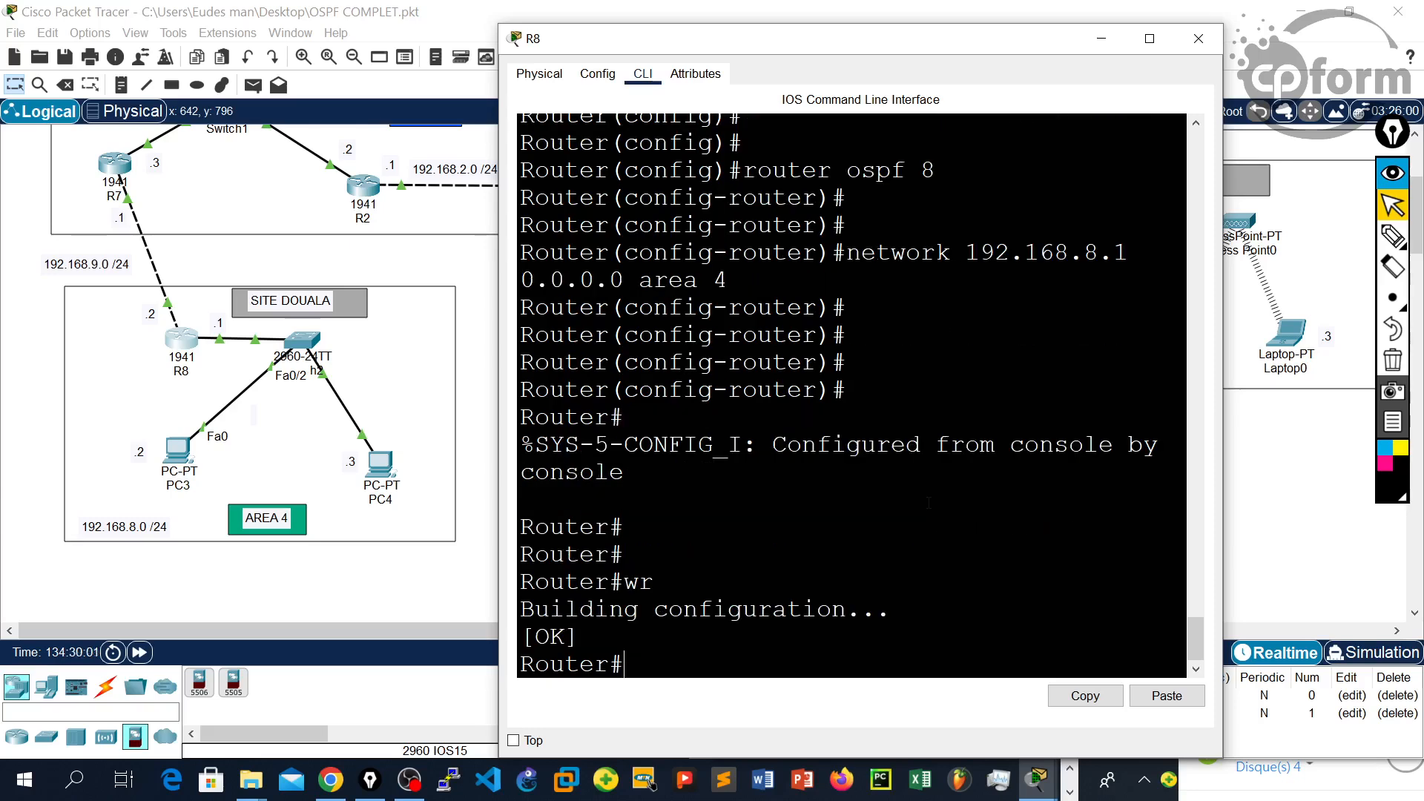
pyautogui.press('Return')
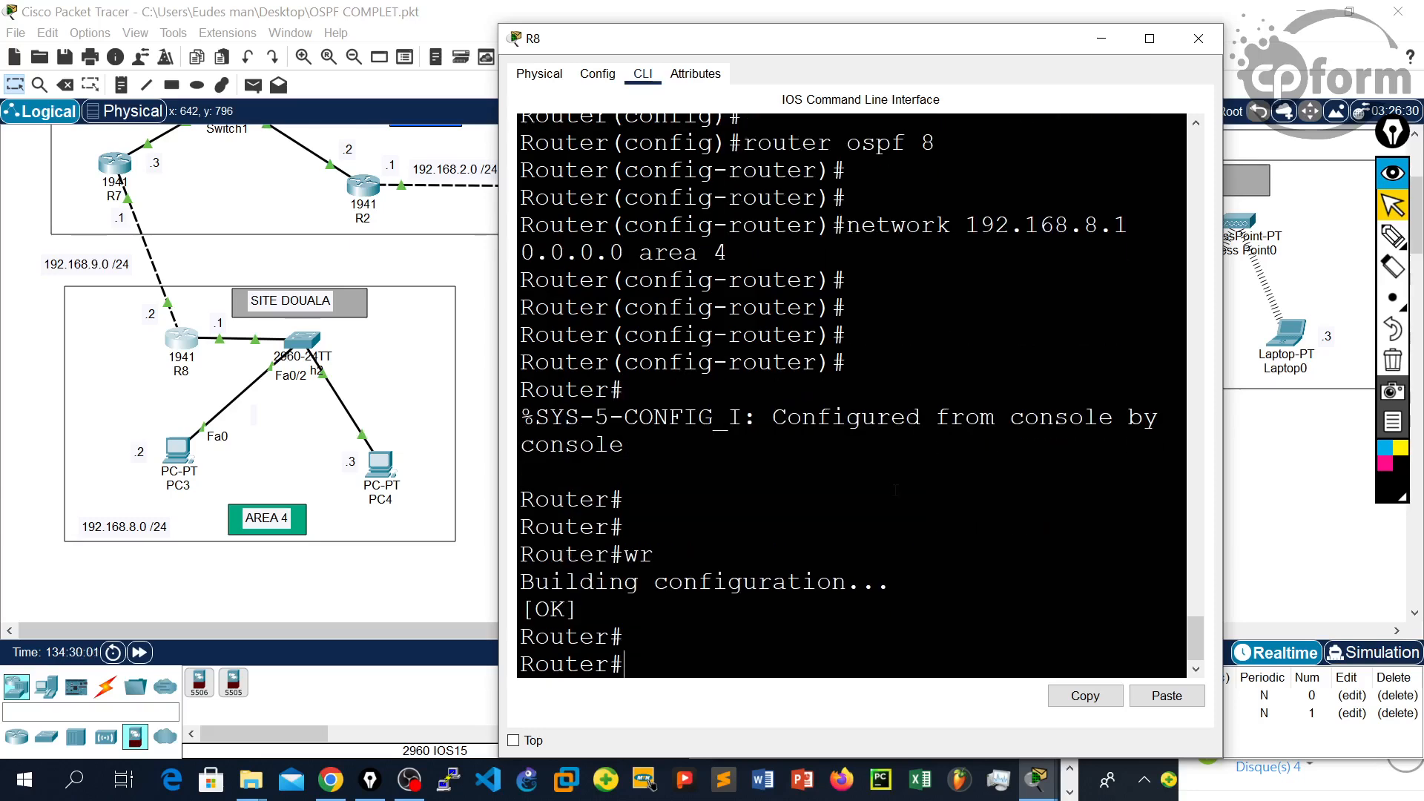
pyautogui.click(1197, 38)
# Step: Open PC0's command prompt and ping PC5 at 192.168.6.2 in the Pointe Noire site
pyautogui.scroll(3, 779, 342)
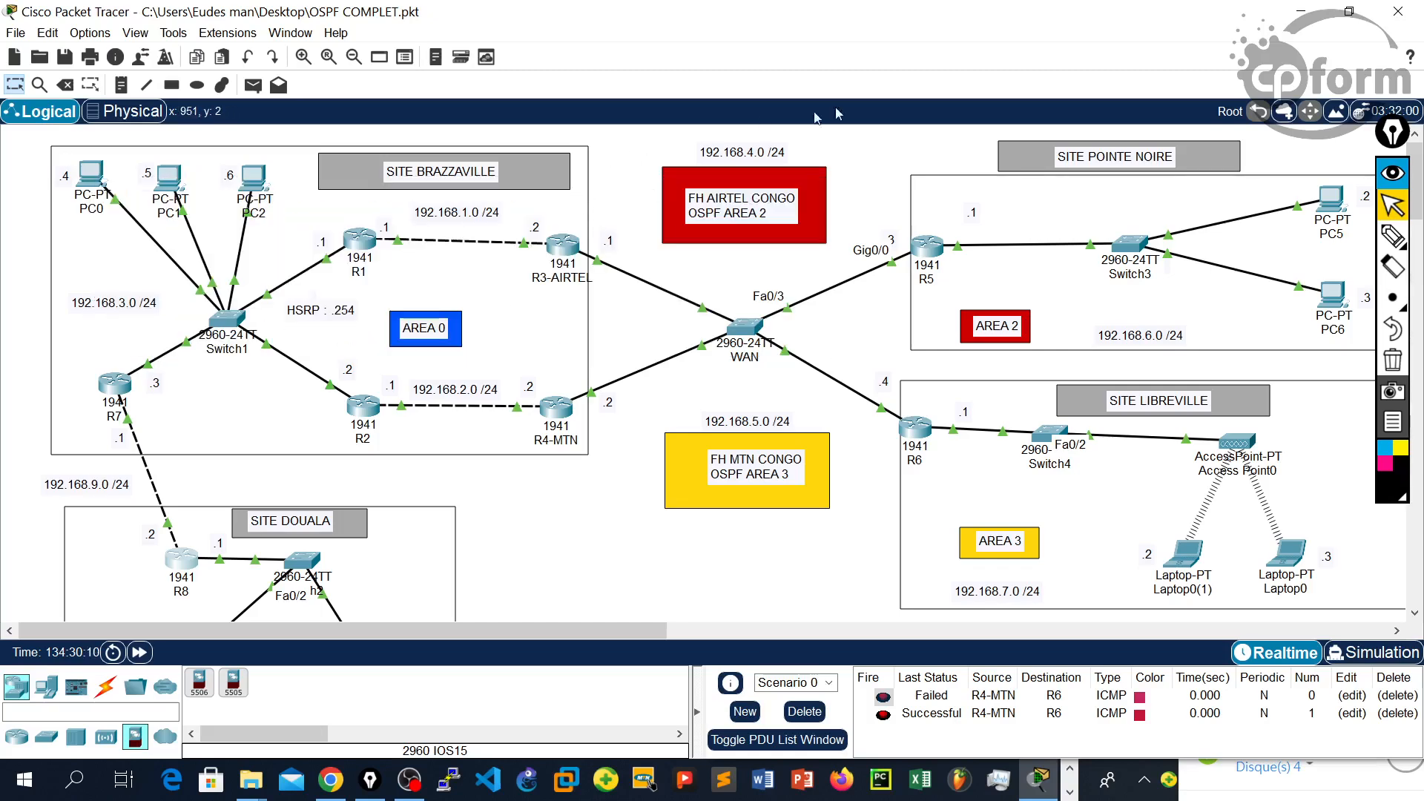
pyautogui.click(88, 175)
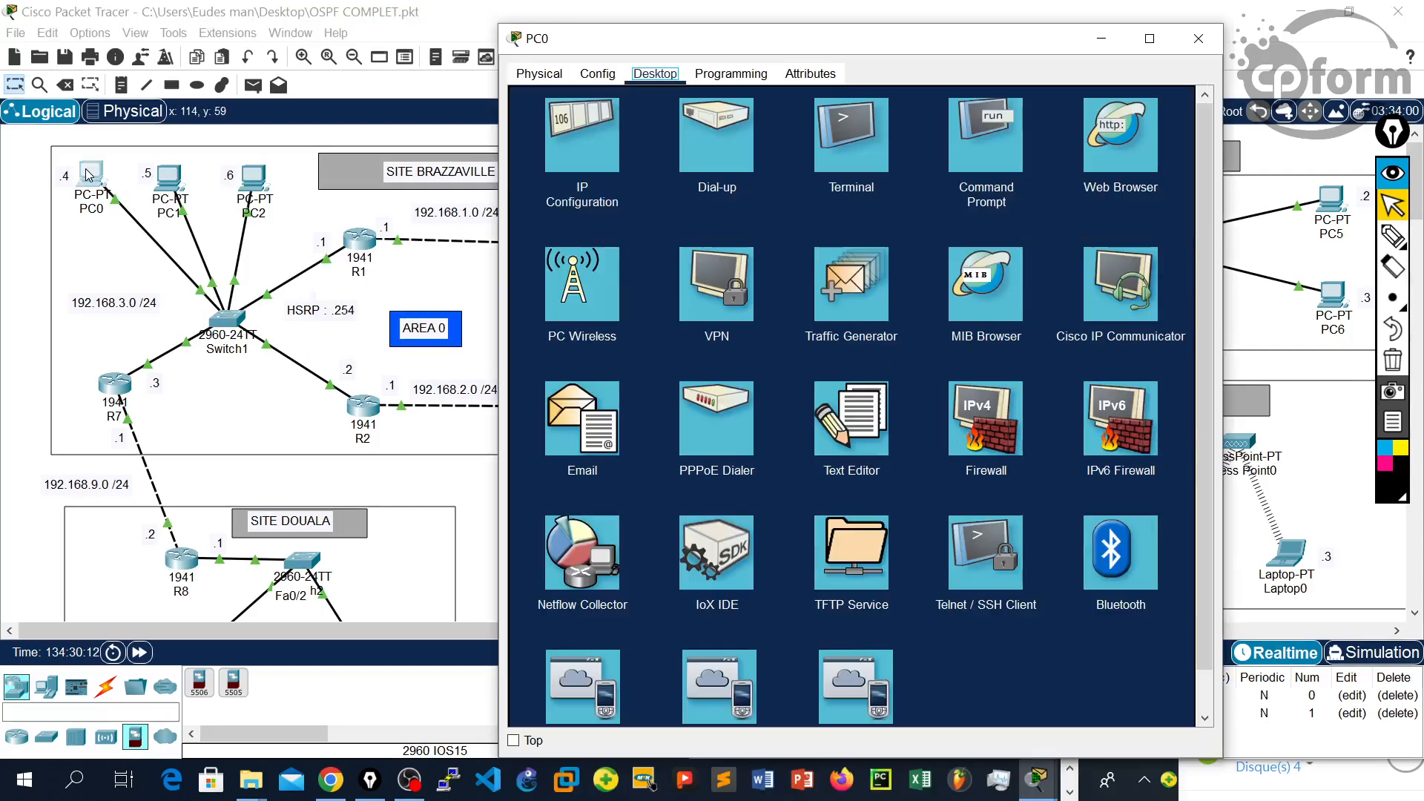
pyautogui.moveTo(556, 36); pyautogui.dragTo(59, 13)
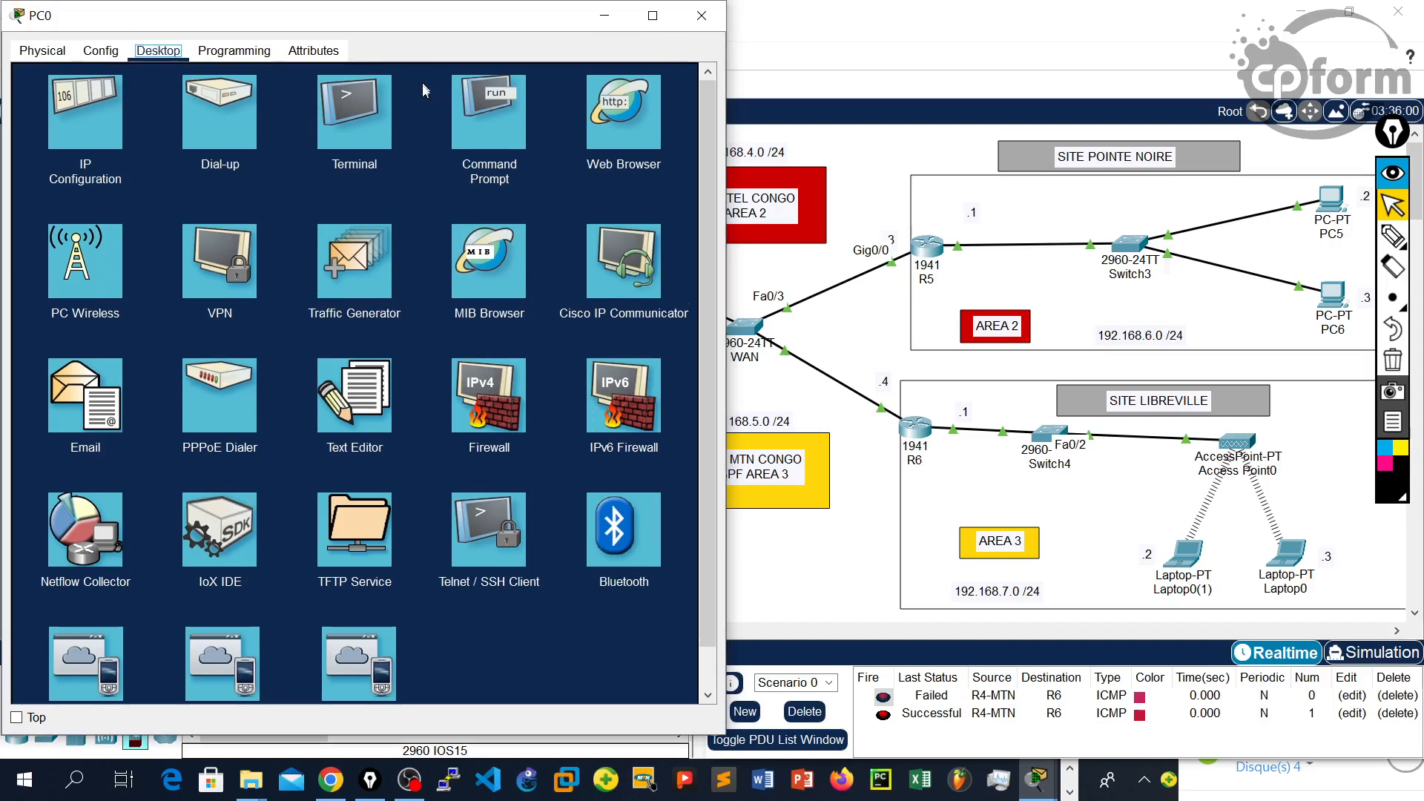
pyautogui.click(496, 123)
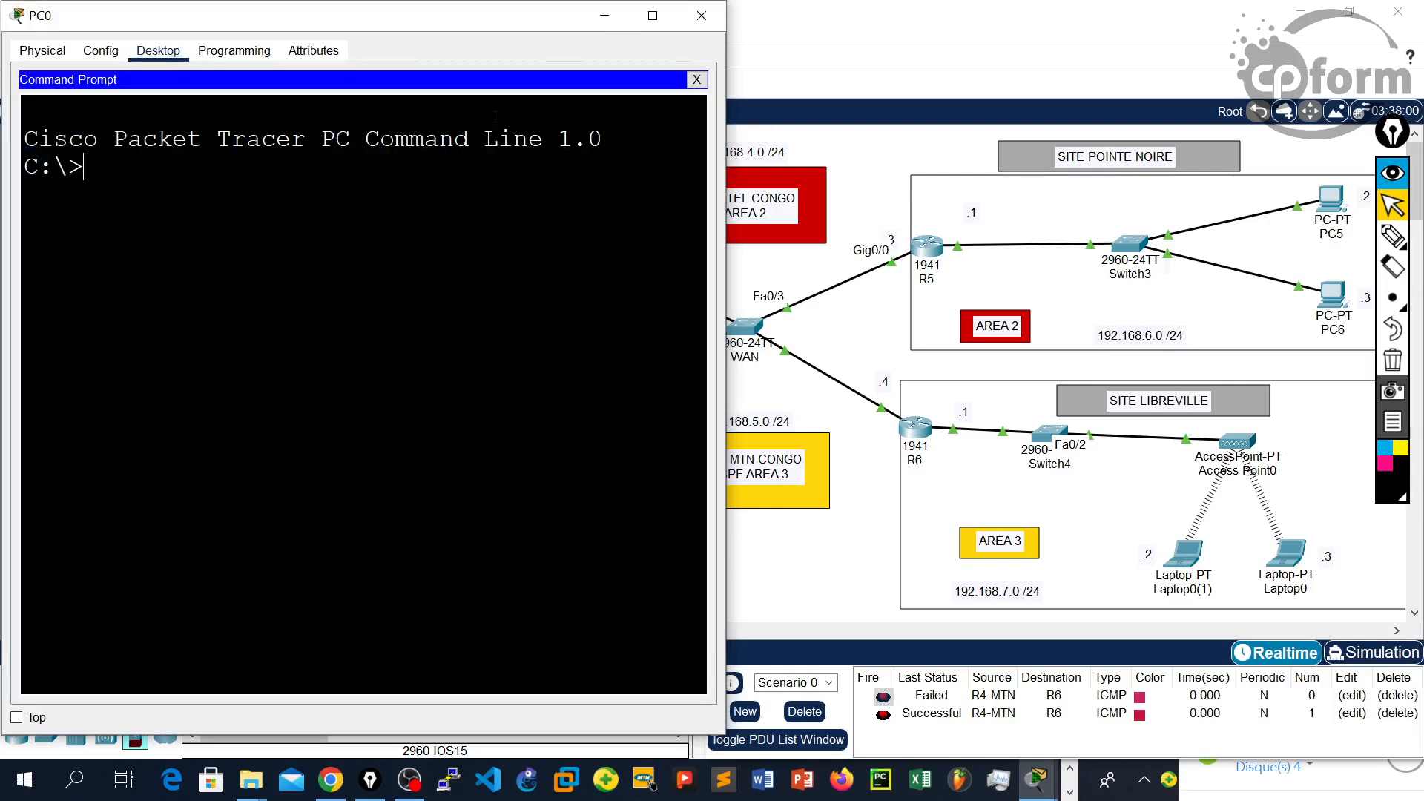
pyautogui.write('ping 192.168.')
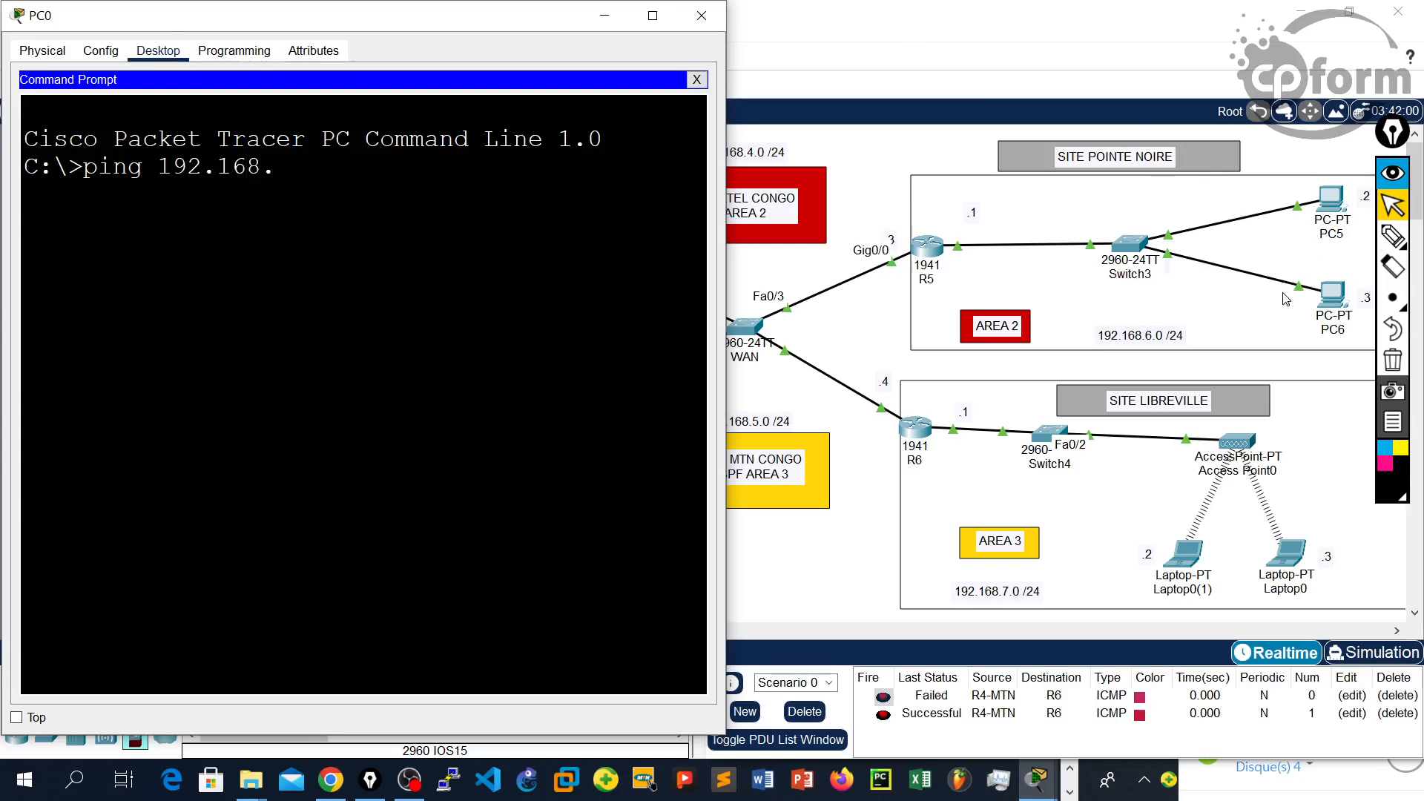
pyautogui.write('6.2')
pyautogui.press('Return')
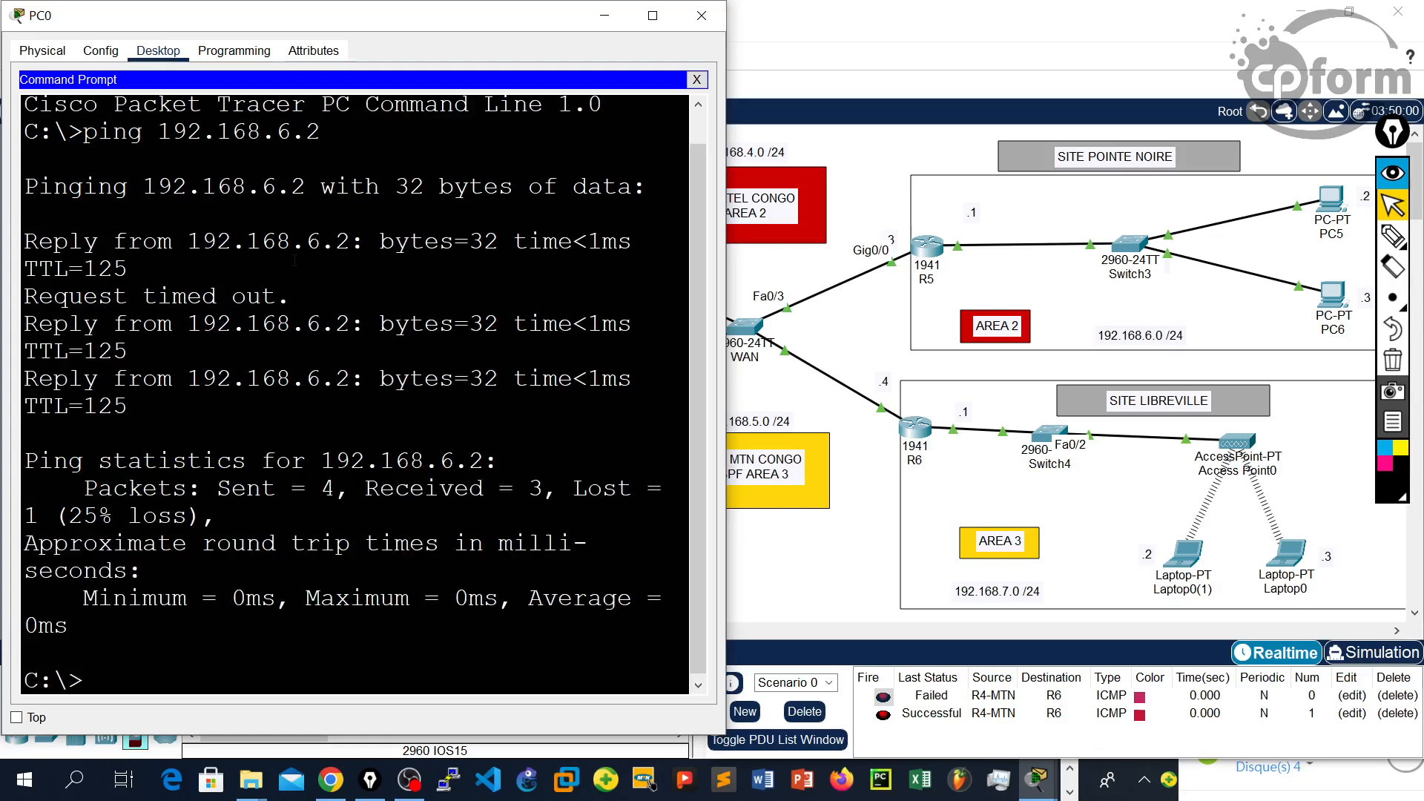
# Step: Repeat the ping from PC0 to 192.168.6.2
pyautogui.press('Return')
pyautogui.press('Up')
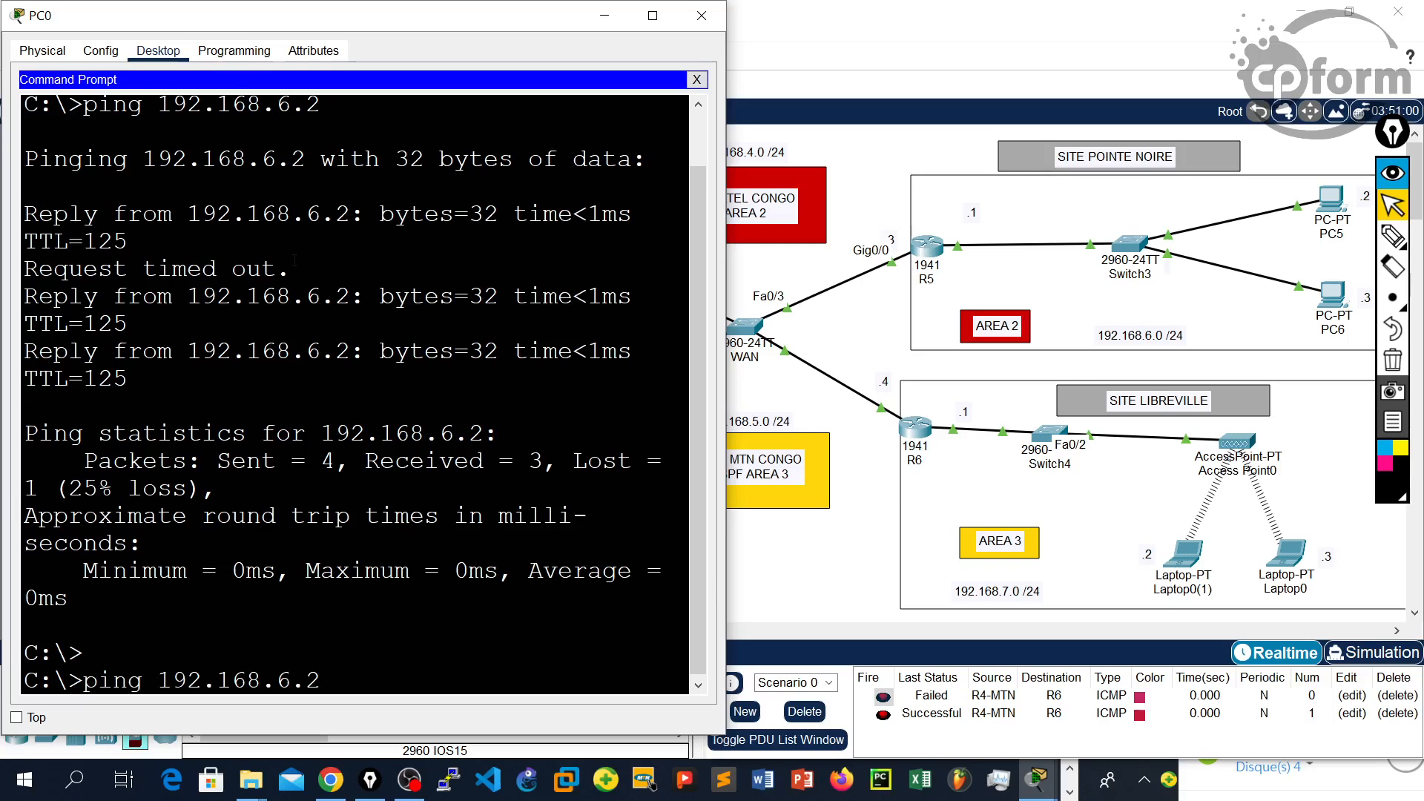
pyautogui.press('Return')
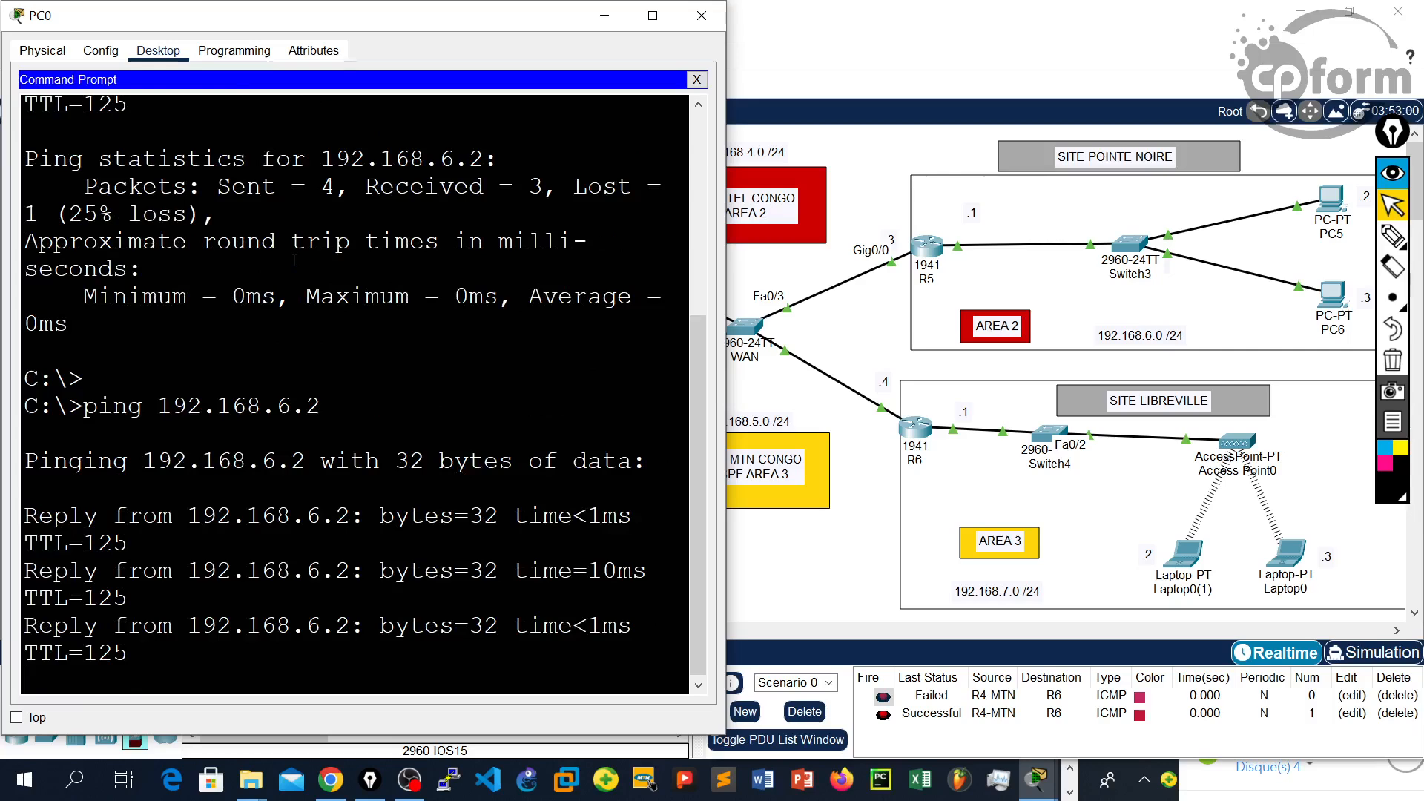
pyautogui.press('Return')
pyautogui.press('Return')
pyautogui.press('Return')
pyautogui.press('Return')
pyautogui.press('Return')
pyautogui.press('Return')
pyautogui.press('Return')
pyautogui.press('Return')
pyautogui.press('Return')
pyautogui.press('Return')
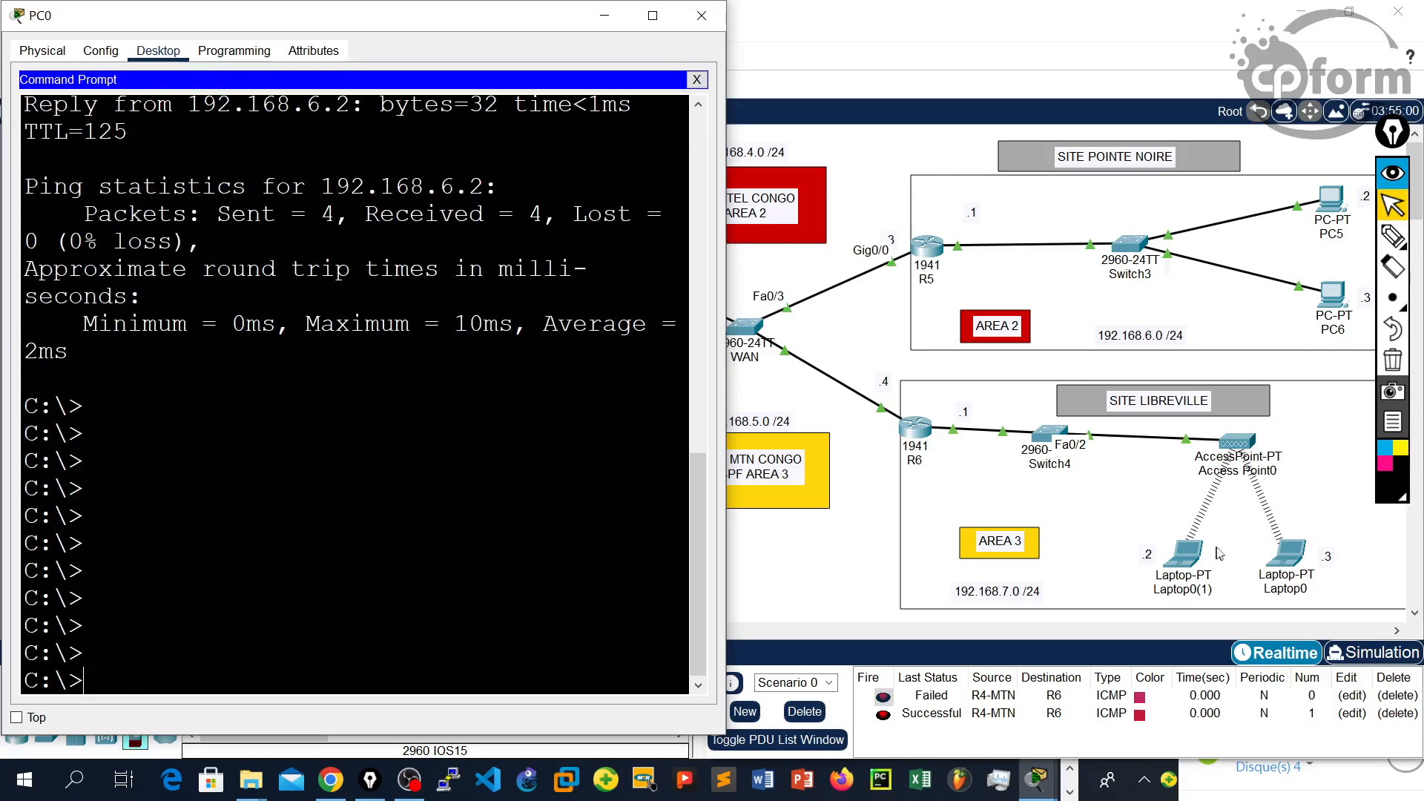
# Step: Ping the Libreville laptop at 192.168.7.2 from PC0
pyautogui.press('Up')
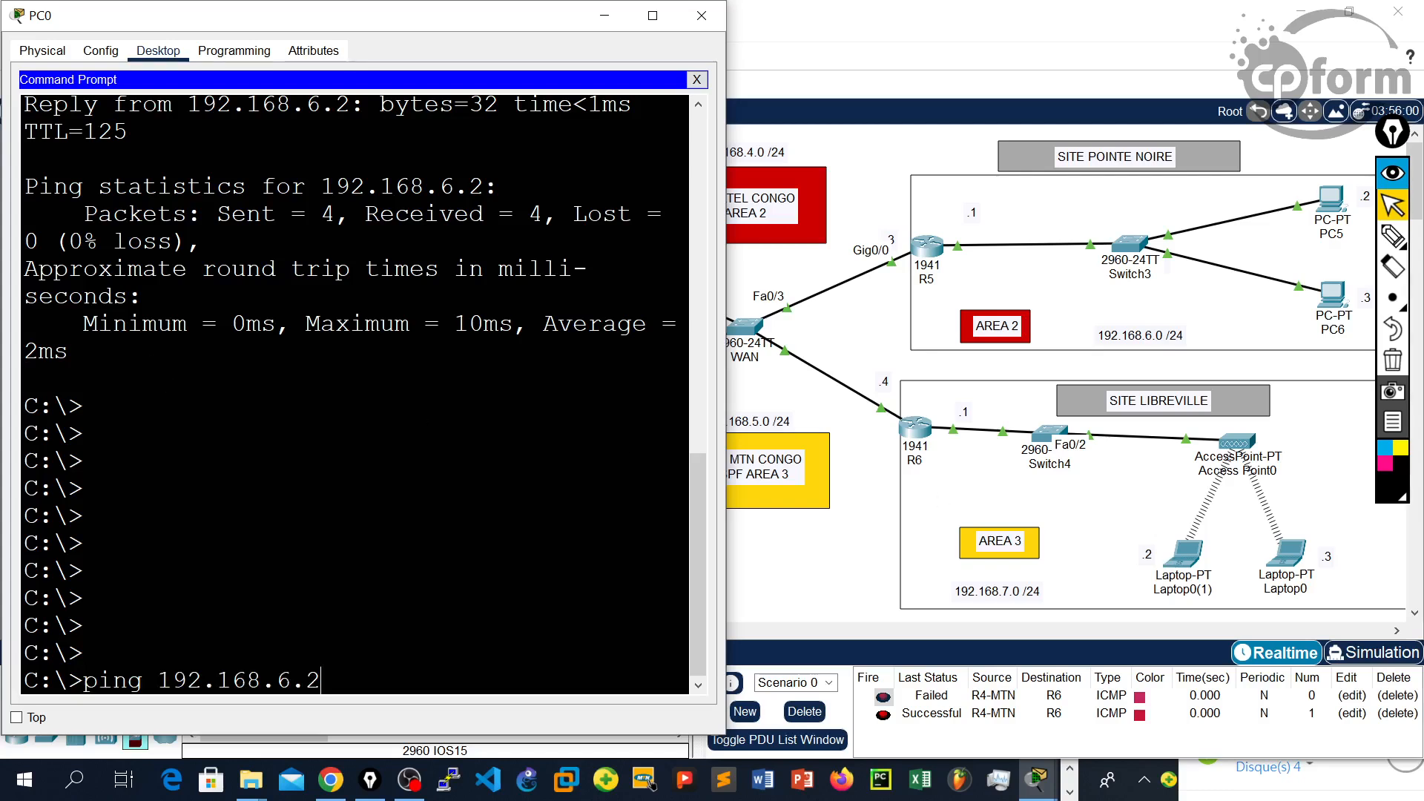
pyautogui.press('BackSpace')
pyautogui.press('BackSpace')
pyautogui.press('BackSpace')
pyautogui.press('Return')
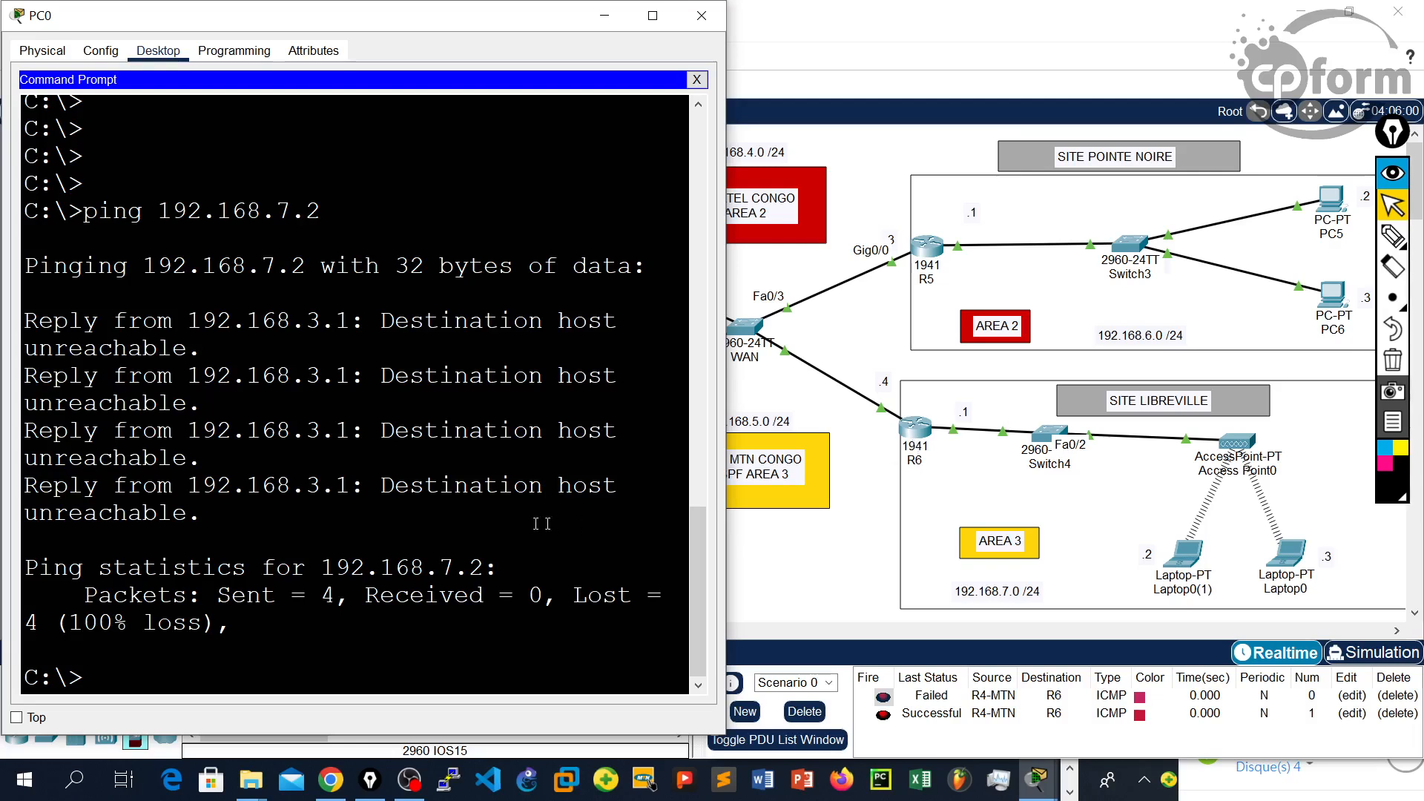
pyautogui.press('Return')
pyautogui.press('Return')
pyautogui.press('Return')
pyautogui.press('Return')
pyautogui.press('Return')
# Step: Ping the other Libreville laptop at 192.168.7.3 from PC0
pyautogui.press('Up')
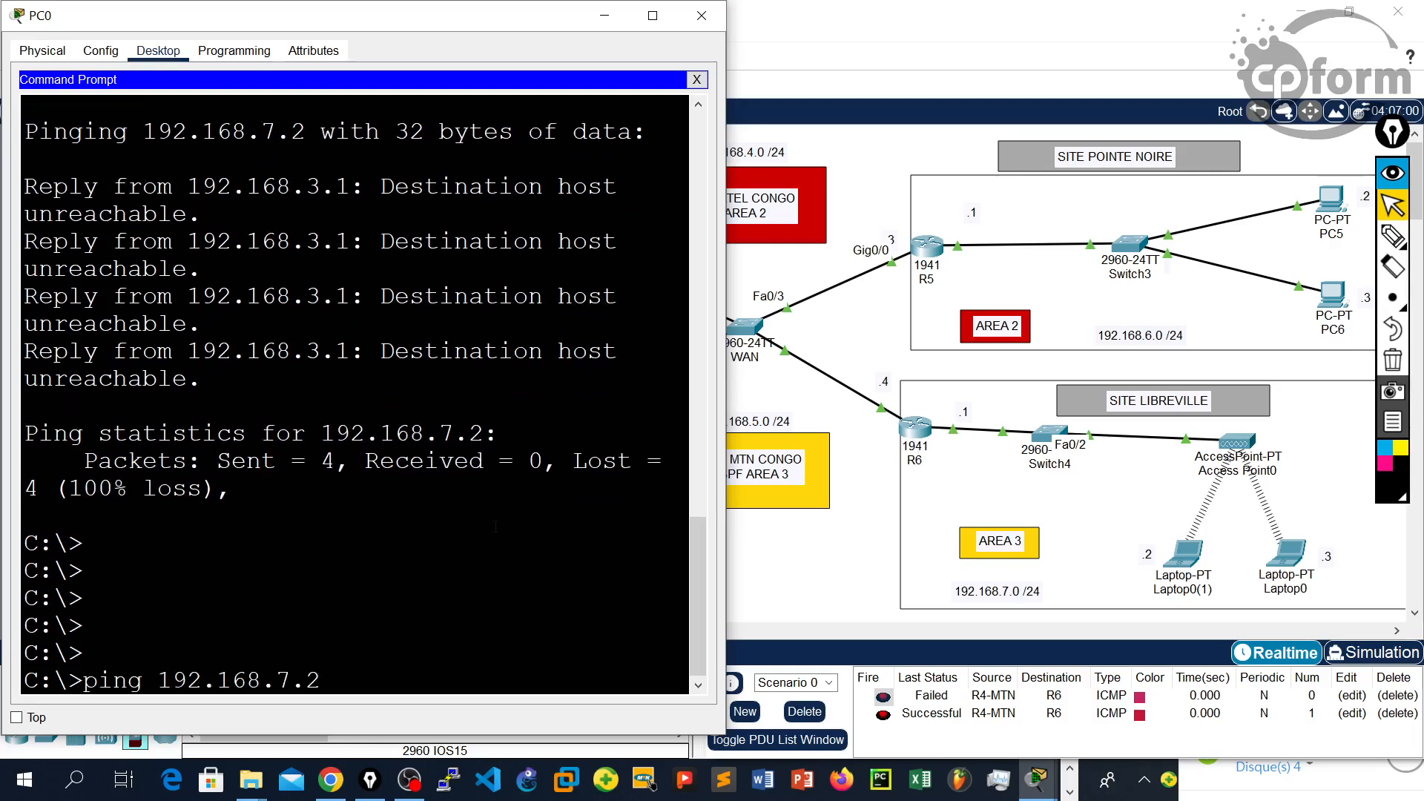
pyautogui.write('3')
pyautogui.press('Return')
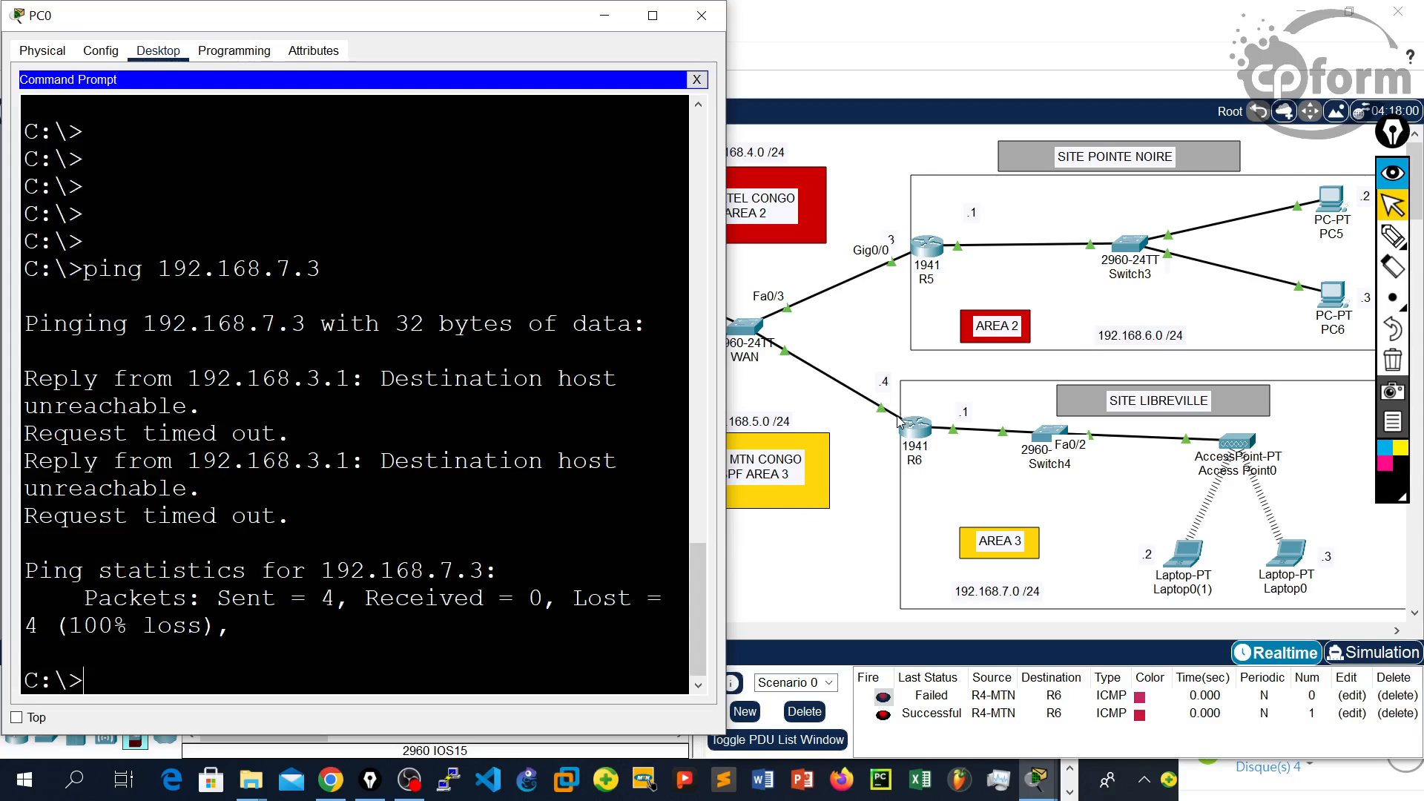
pyautogui.press('Return')
pyautogui.press('Return')
pyautogui.press('Return')
pyautogui.press('Return')
pyautogui.press('Return')
pyautogui.press('Return')
pyautogui.press('Return')
pyautogui.press('Return')
pyautogui.press('Return')
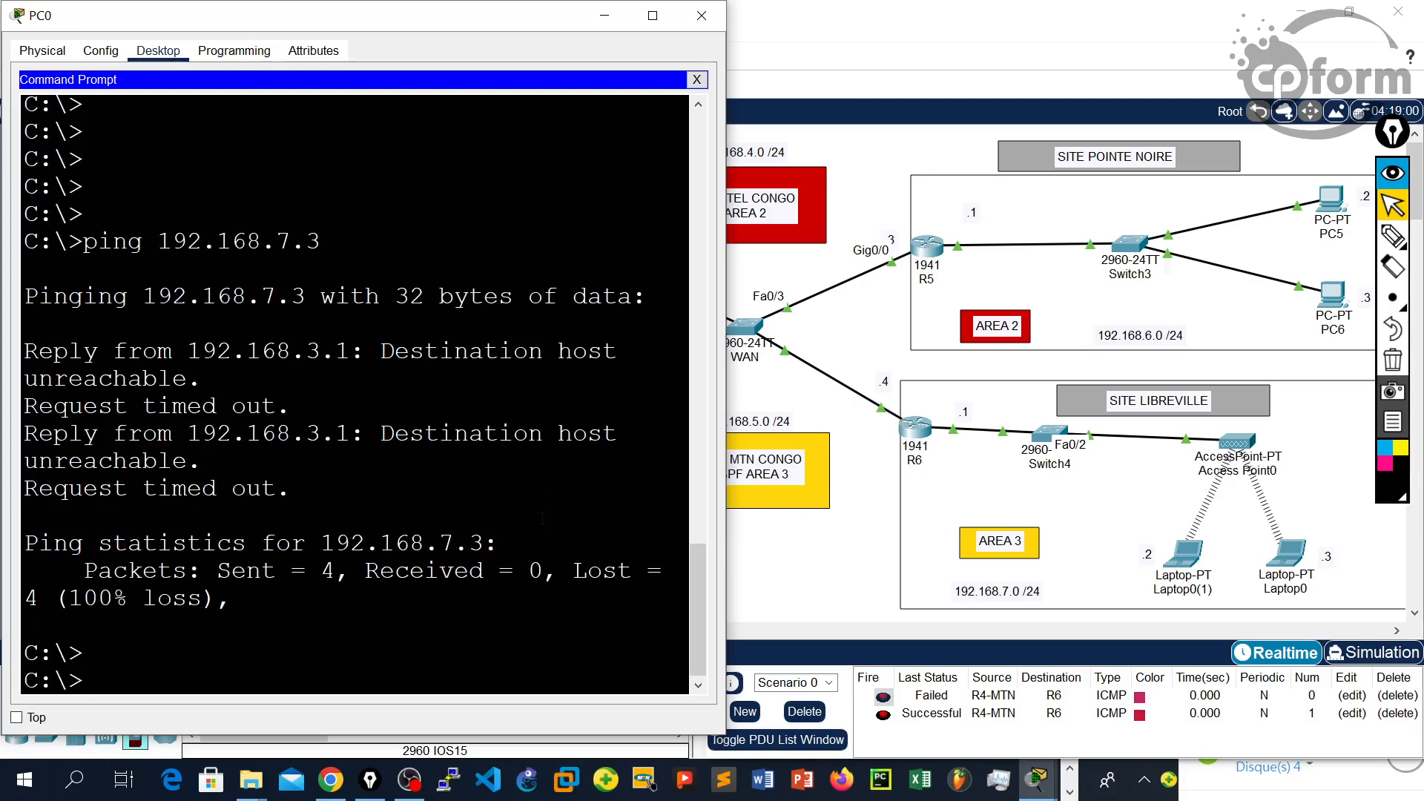
# Step: Ping R6's WAN address 192.168.4.4 from PC0, then close PC0's window
pyautogui.press('Up')
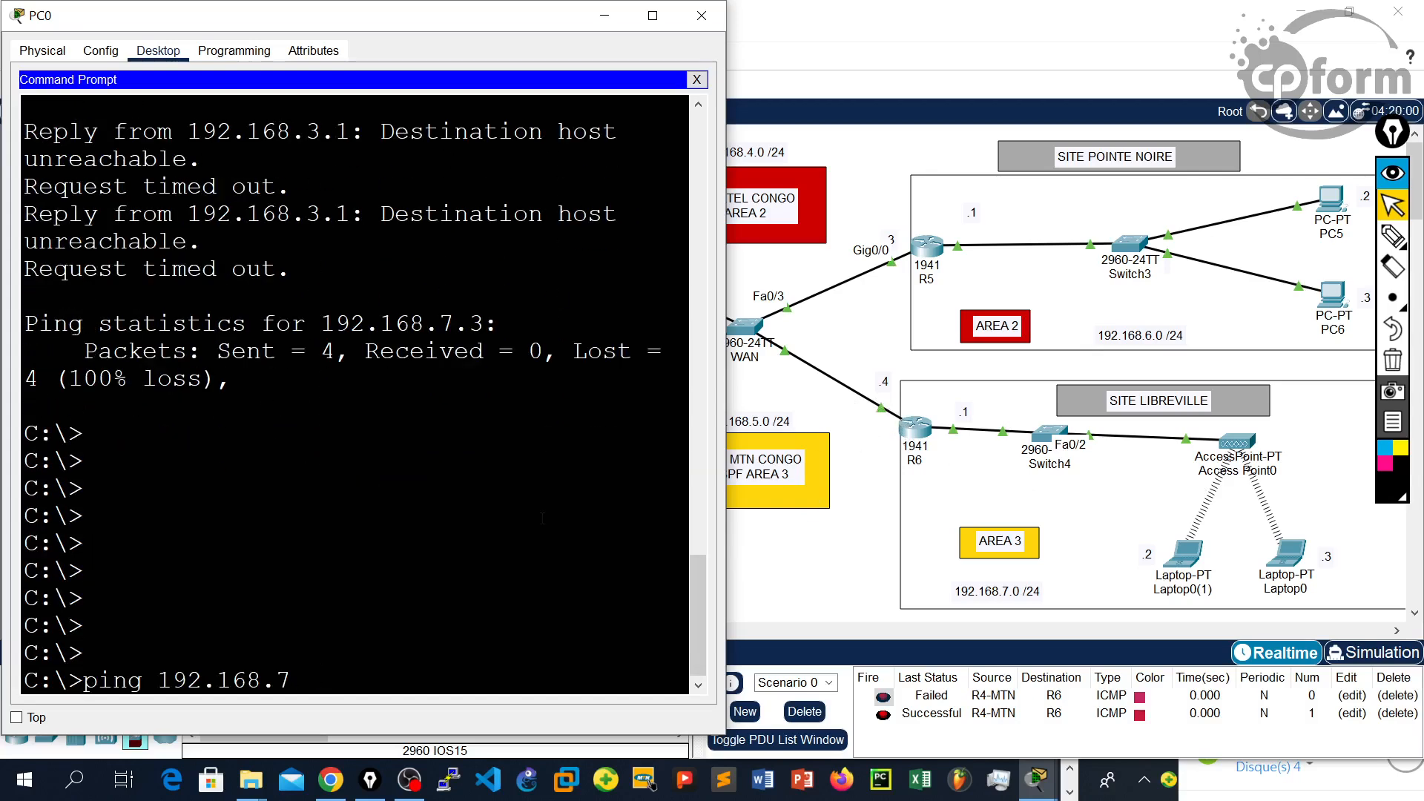
pyautogui.write('4')
pyautogui.press('Return')
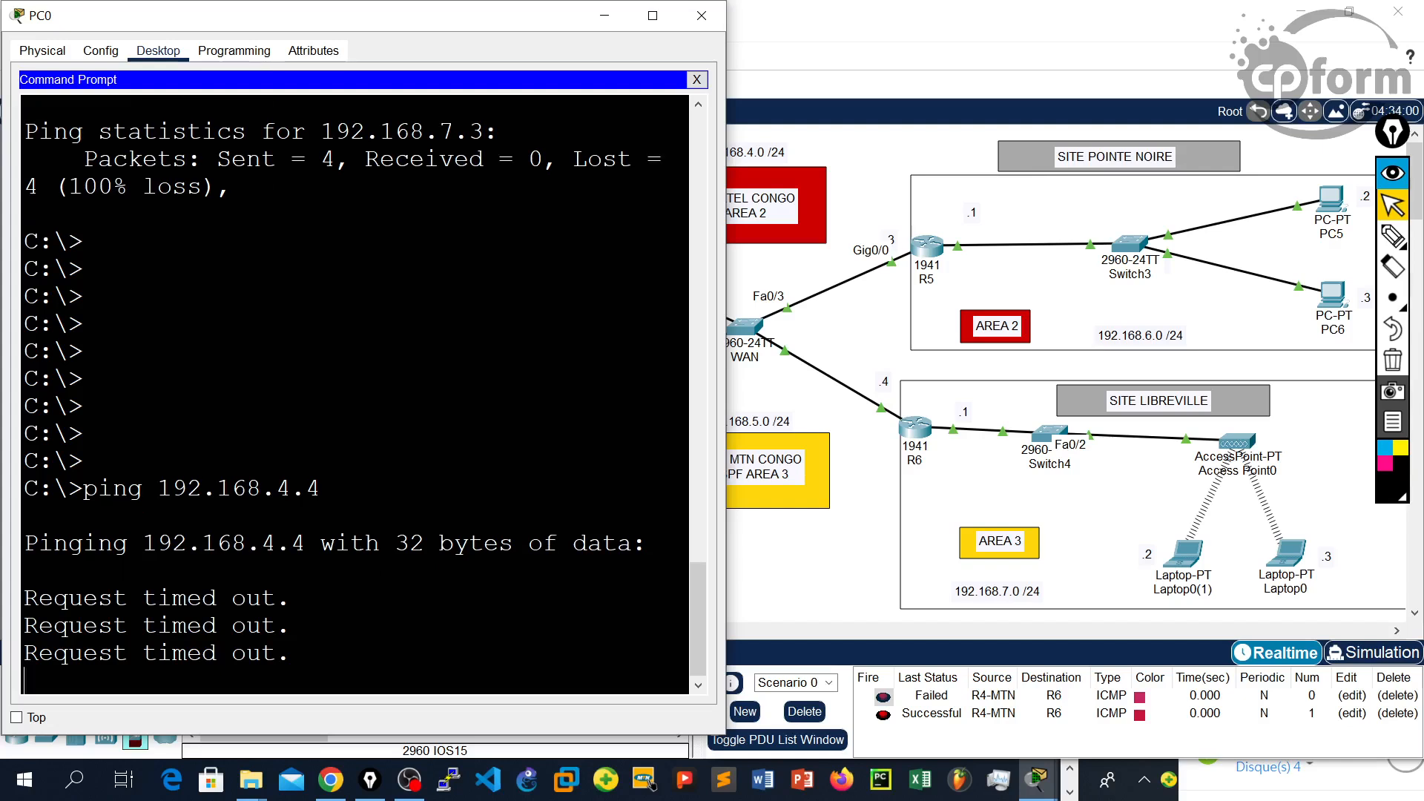
pyautogui.click(702, 29)
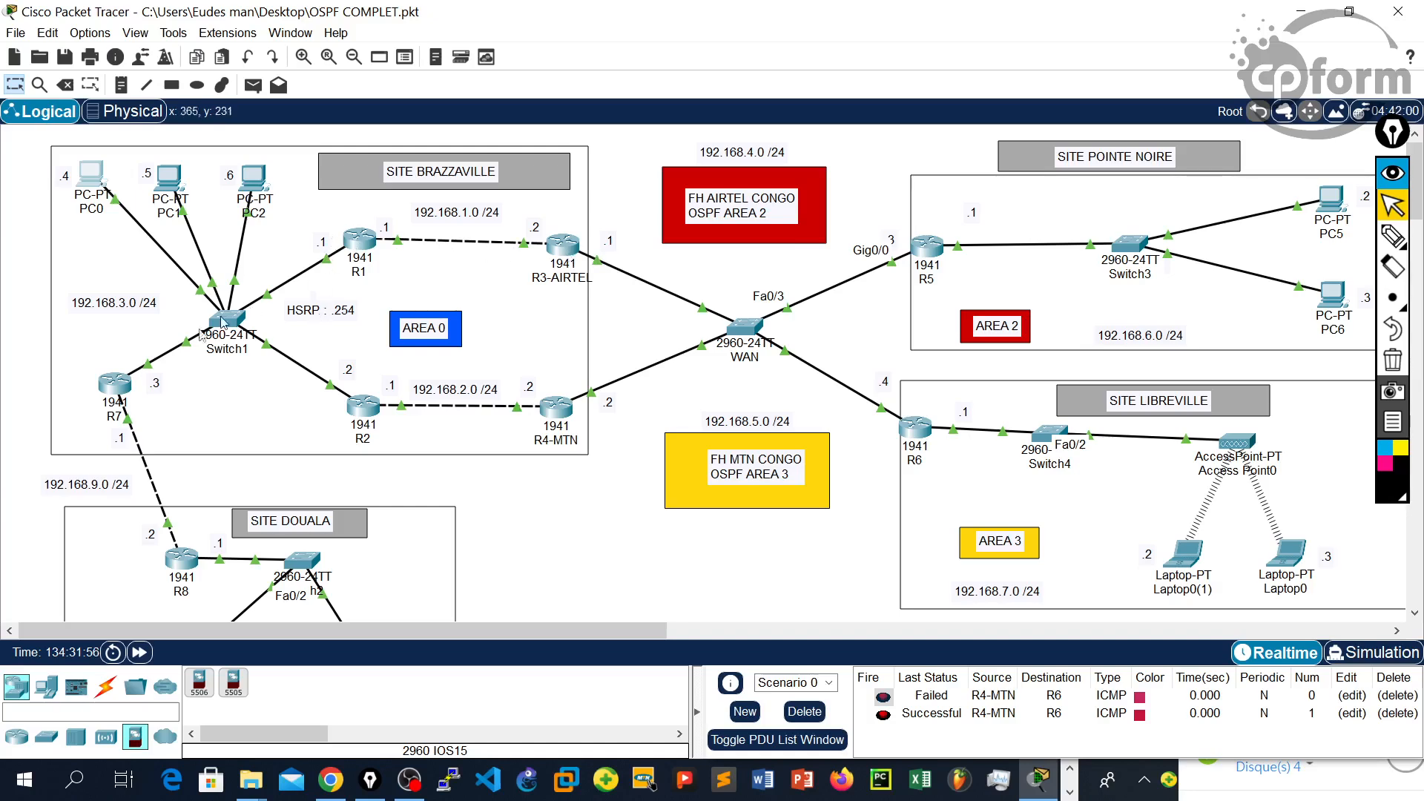
pyautogui.click(183, 560)
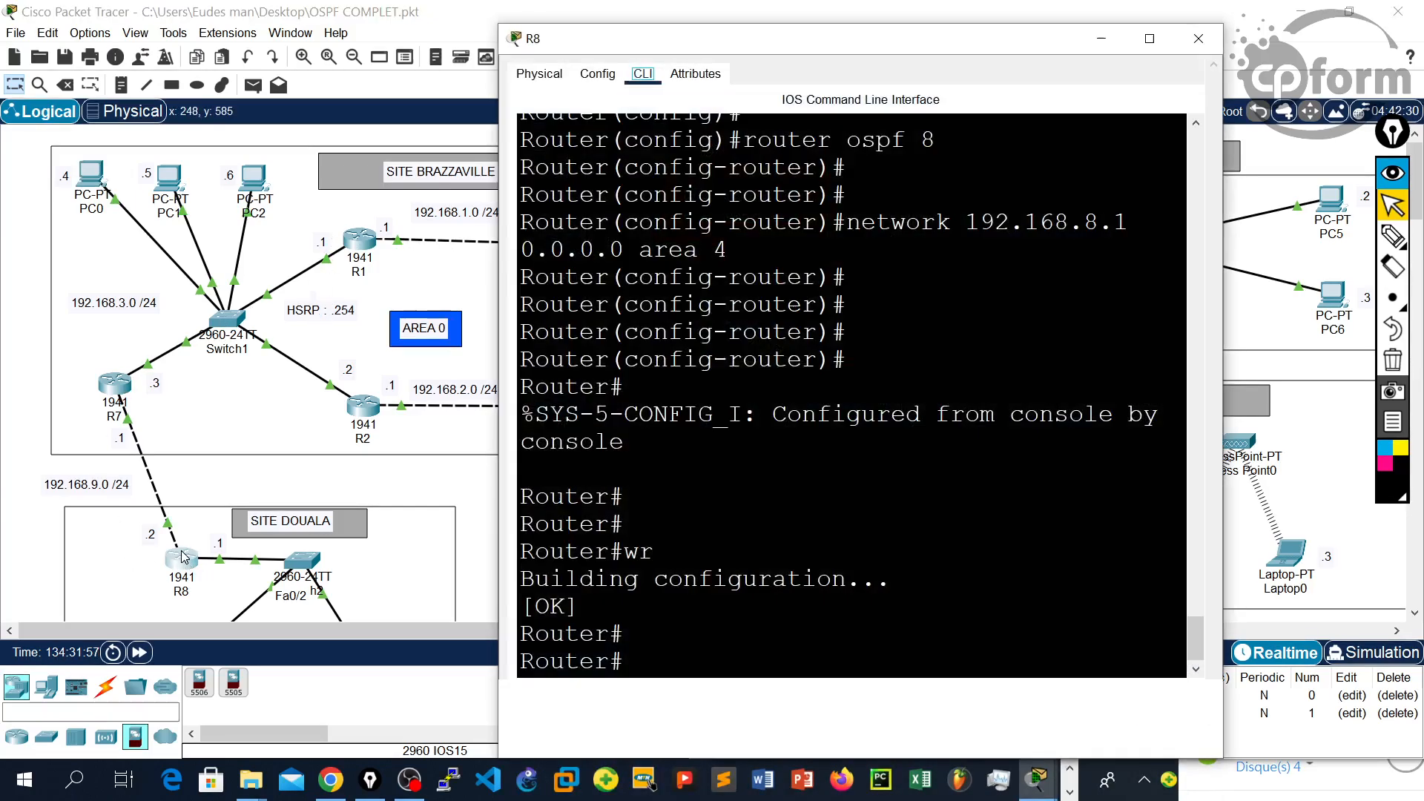
pyautogui.press('Return')
pyautogui.press('Return')
pyautogui.press('Return')
pyautogui.press('Return')
pyautogui.press('Return')
pyautogui.press('Return')
pyautogui.press('Return')
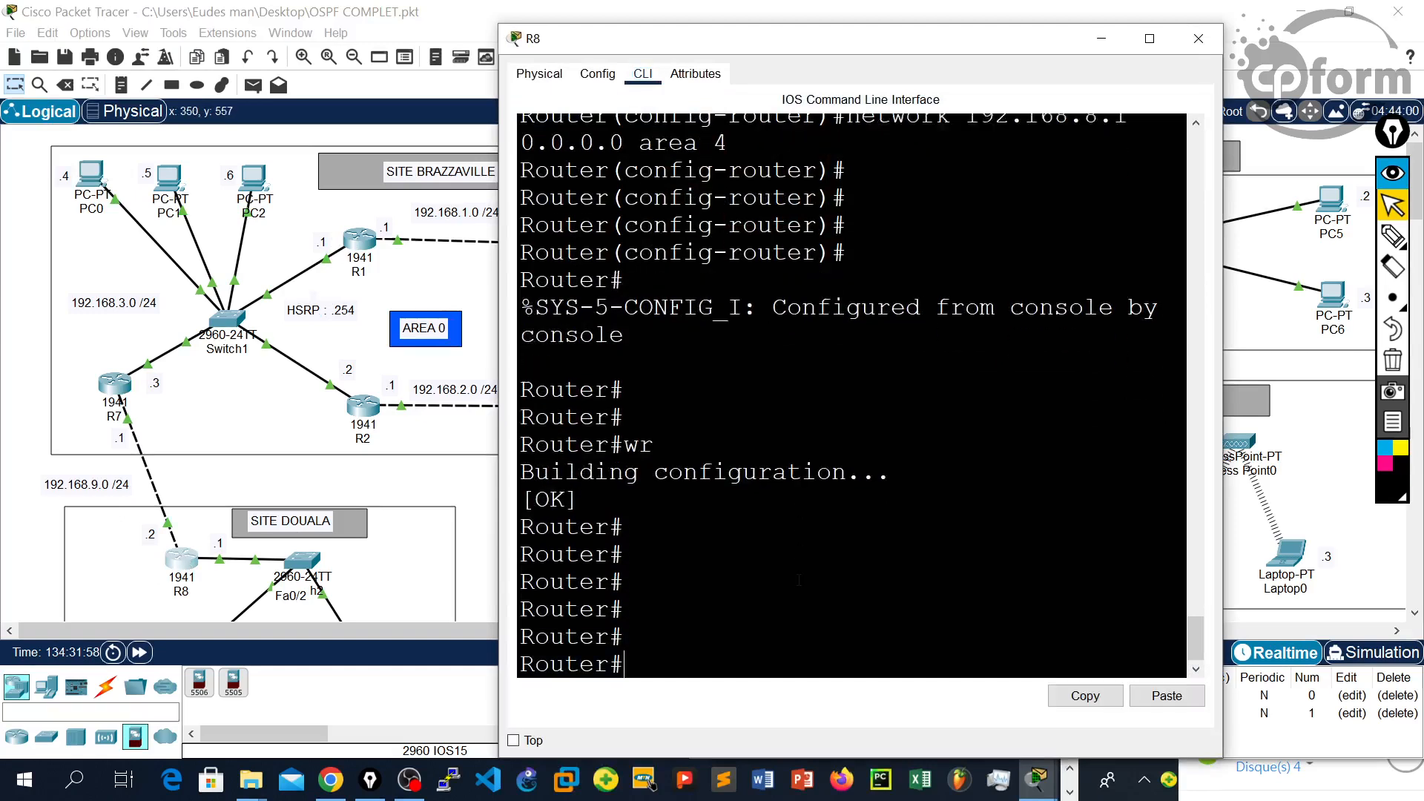
pyautogui.rightClick(786, 576)
pyautogui.click(823, 607)
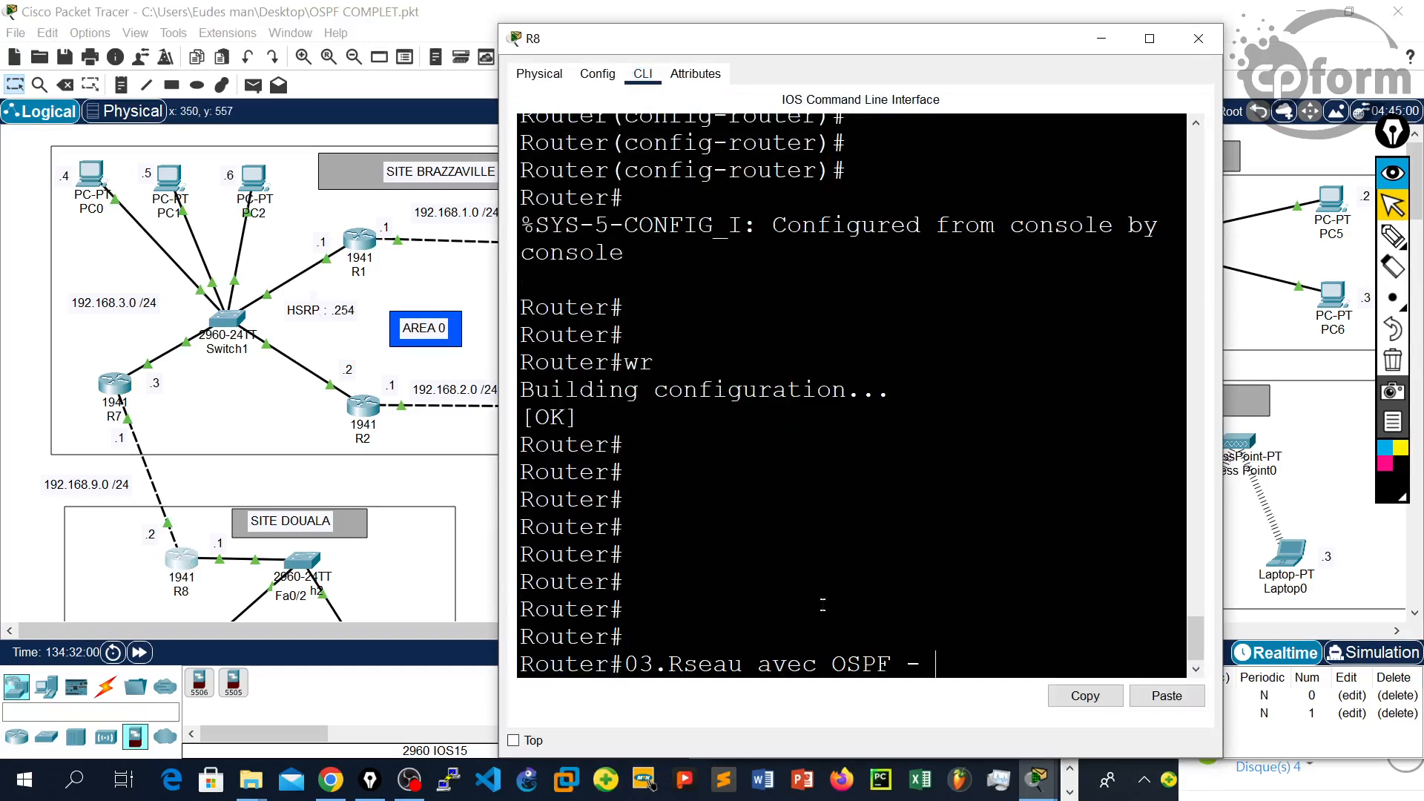
pyautogui.press('BackSpace')
pyautogui.press('BackSpace')
pyautogui.press('BackSpace')
pyautogui.press('BackSpace')
pyautogui.press('BackSpace')
pyautogui.press('BackSpace')
pyautogui.press('BackSpace')
pyautogui.press('BackSpace')
pyautogui.press('BackSpace')
pyautogui.press('BackSpace')
pyautogui.press('BackSpace')
pyautogui.press('BackSpace')
pyautogui.press('BackSpace')
pyautogui.press('BackSpace')
pyautogui.press('BackSpace')
pyautogui.press('BackSpace')
pyautogui.press('BackSpace')
pyautogui.press('BackSpace')
pyautogui.press('BackSpace')
pyautogui.press('BackSpace')
pyautogui.press('BackSpace')
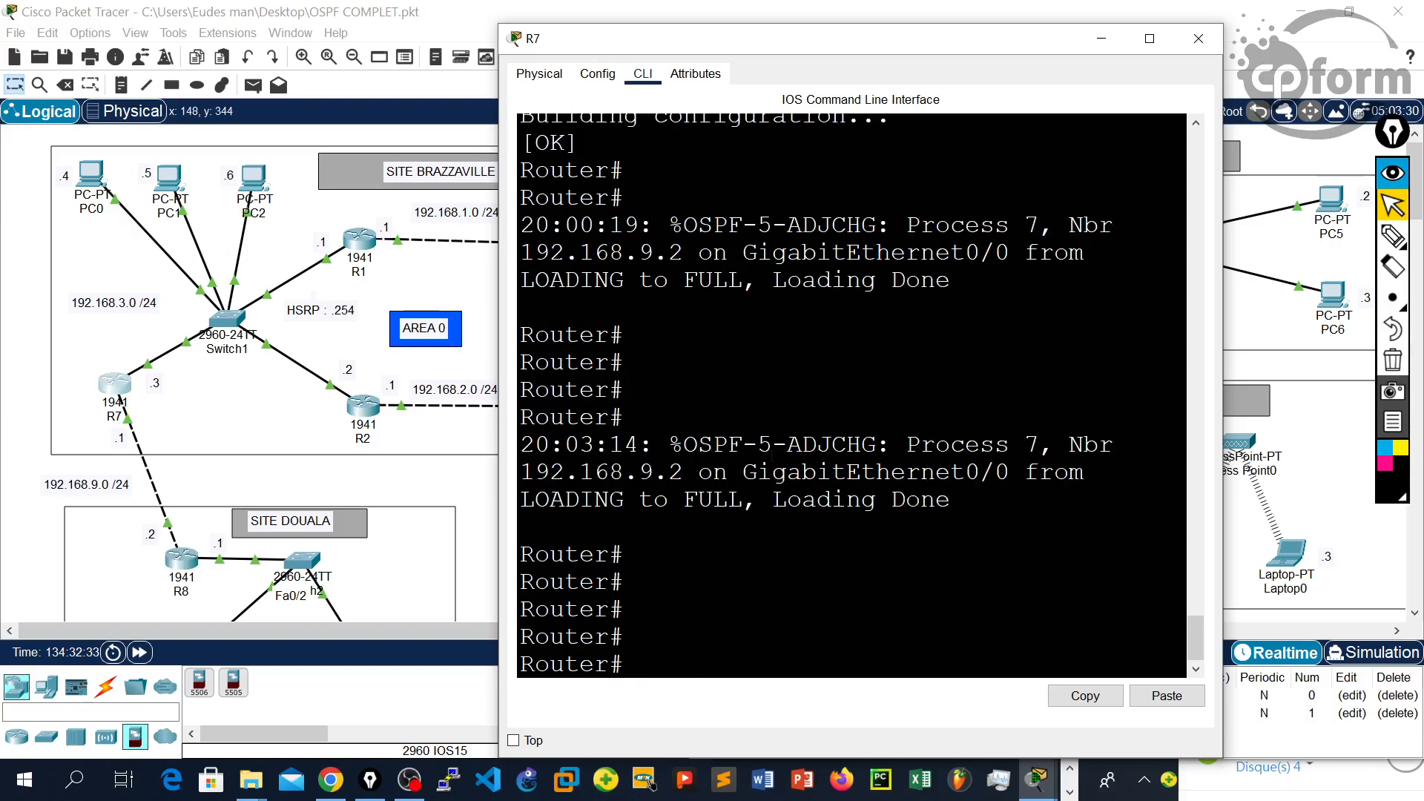
# Step: Try to reset the OSPF processes on R7 with clear ip ospf process, accepting the default answer
pyautogui.rightClick(878, 496)
pyautogui.click(911, 528)
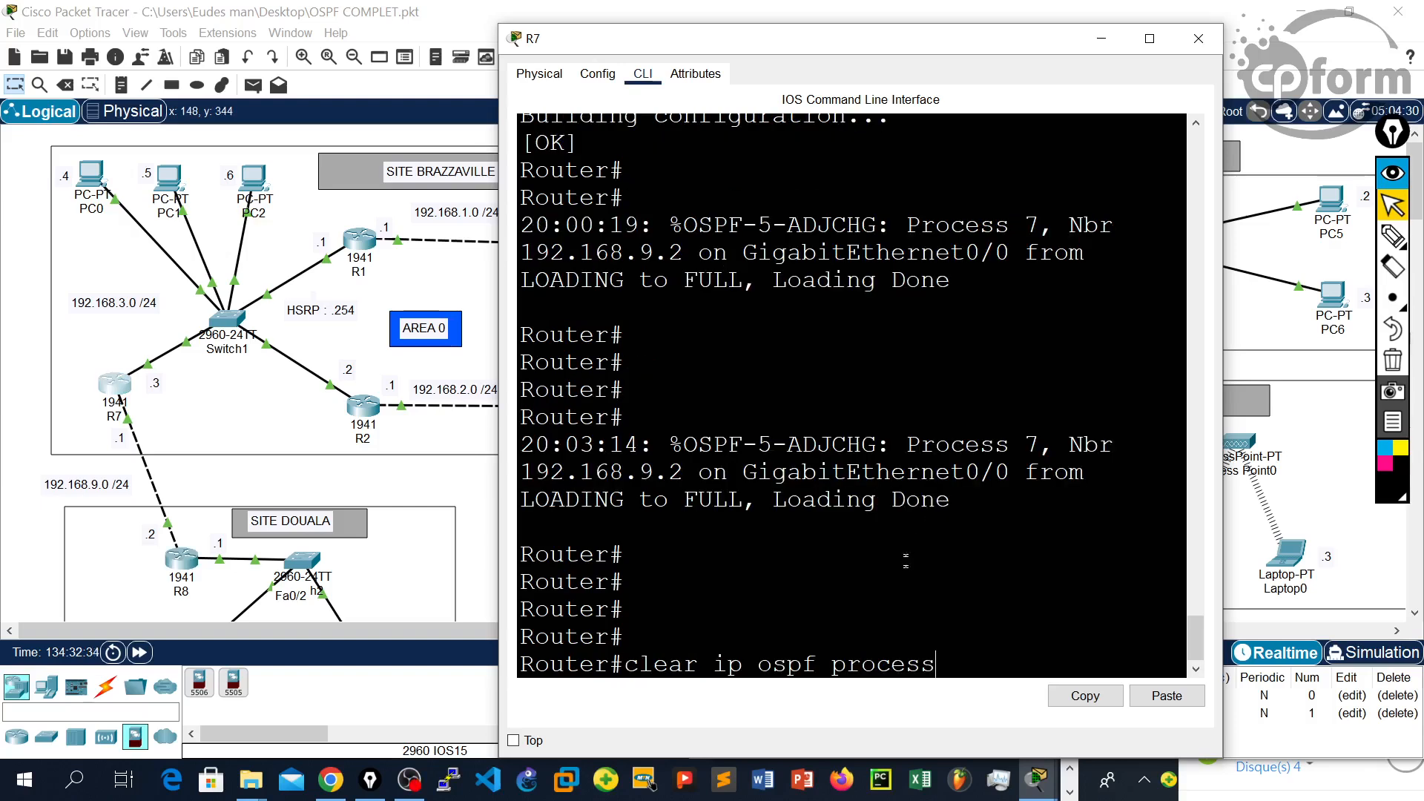
pyautogui.press('Return')
pyautogui.press('Return')
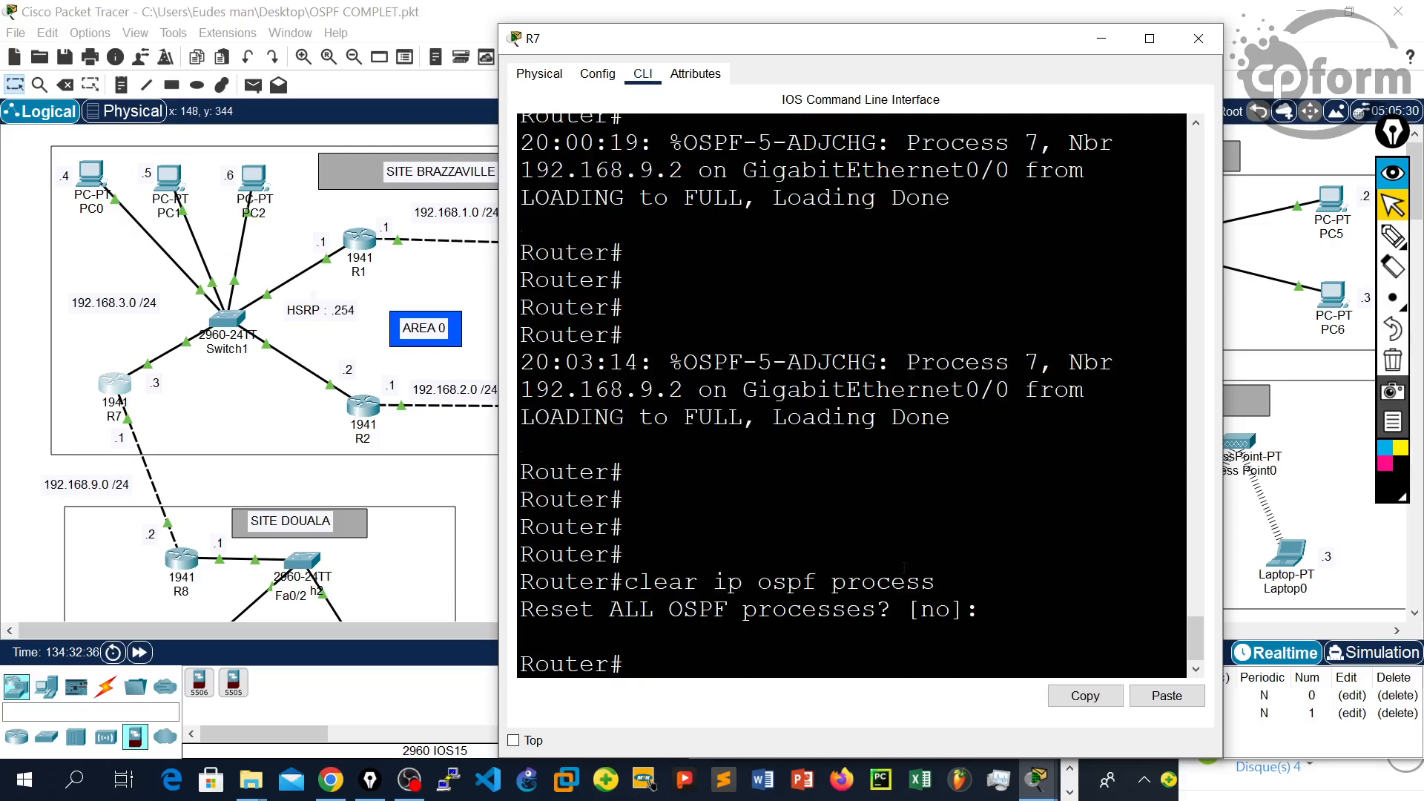
pyautogui.press('Return')
# Step: Rerun clear ip ospf process on R7, answer y to the reset, and close the router's window
pyautogui.press('Up')
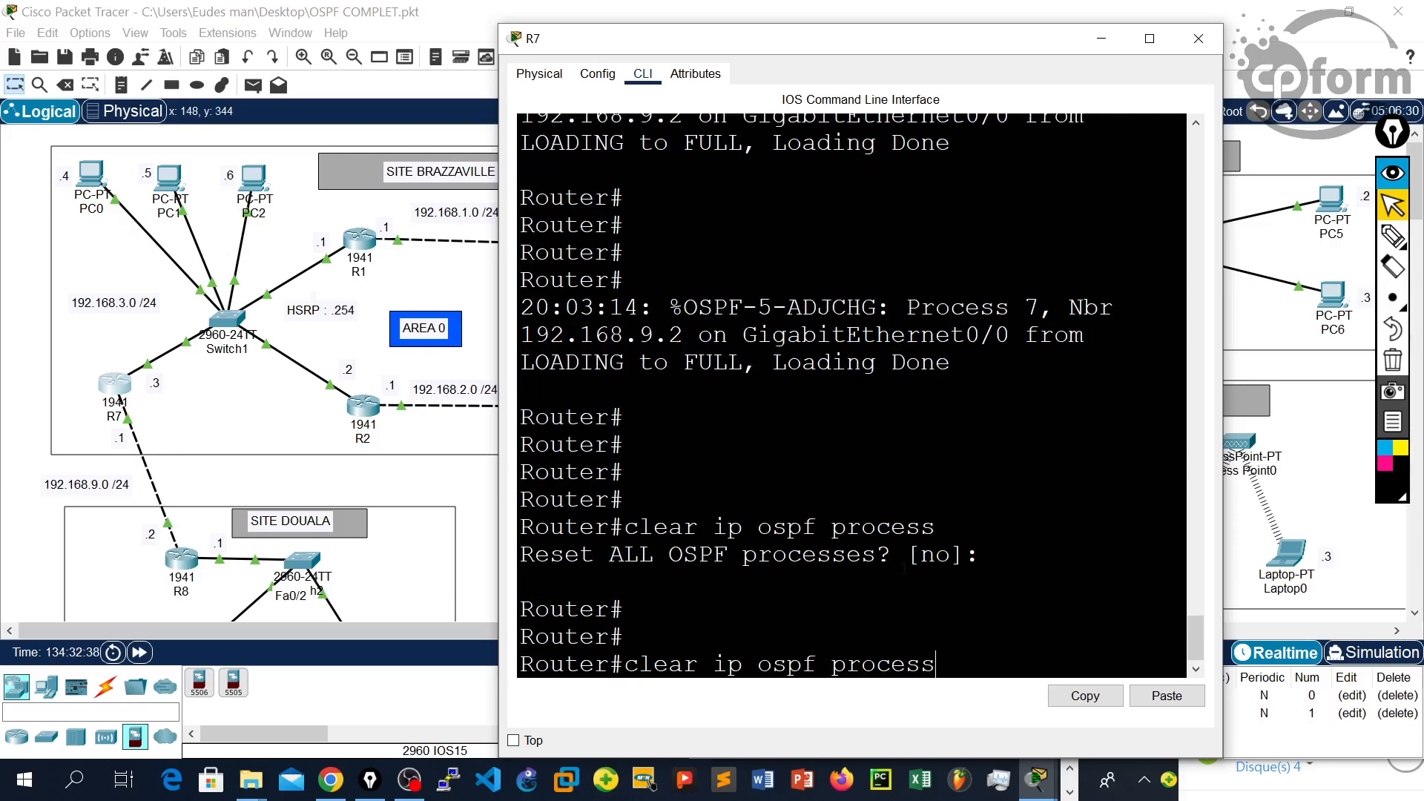
pyautogui.press('Return')
pyautogui.write('y')
pyautogui.press('Return')
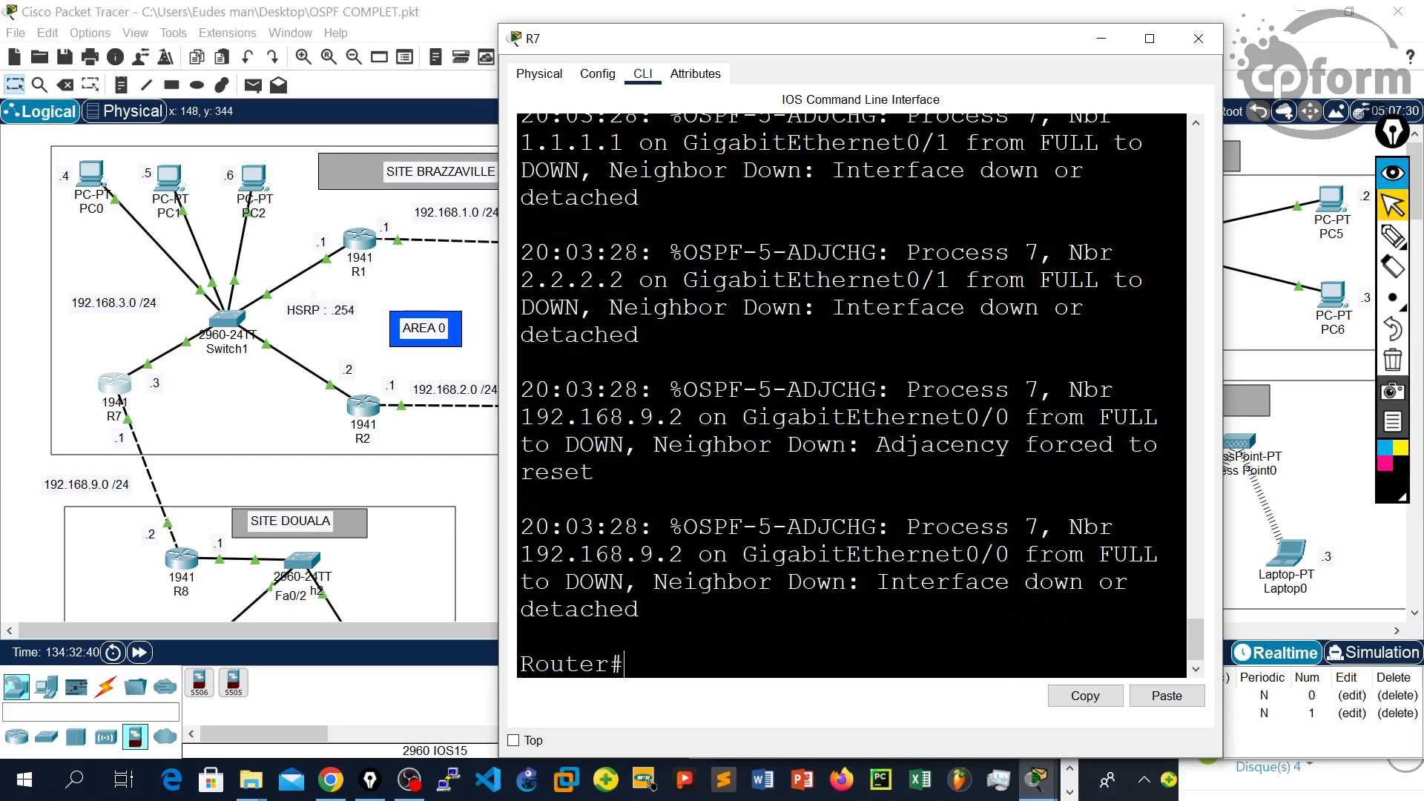
pyautogui.click(1201, 34)
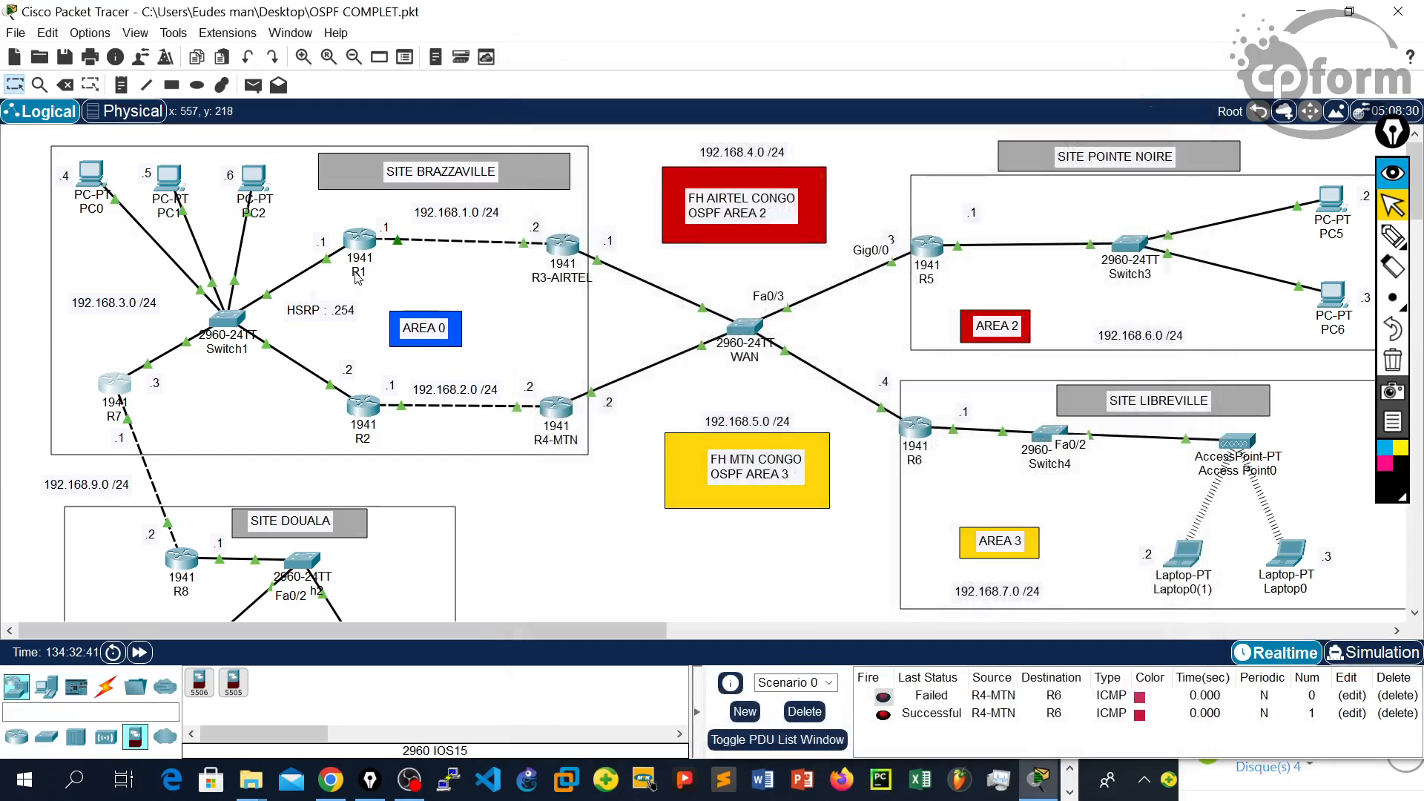
# Step: Open R1's command line and enter privileged EXEC mode with en
pyautogui.click(369, 244)
pyautogui.press('Return')
pyautogui.press('Return')
pyautogui.press('Return')
pyautogui.press('Return')
pyautogui.press('Return')
pyautogui.write('en')
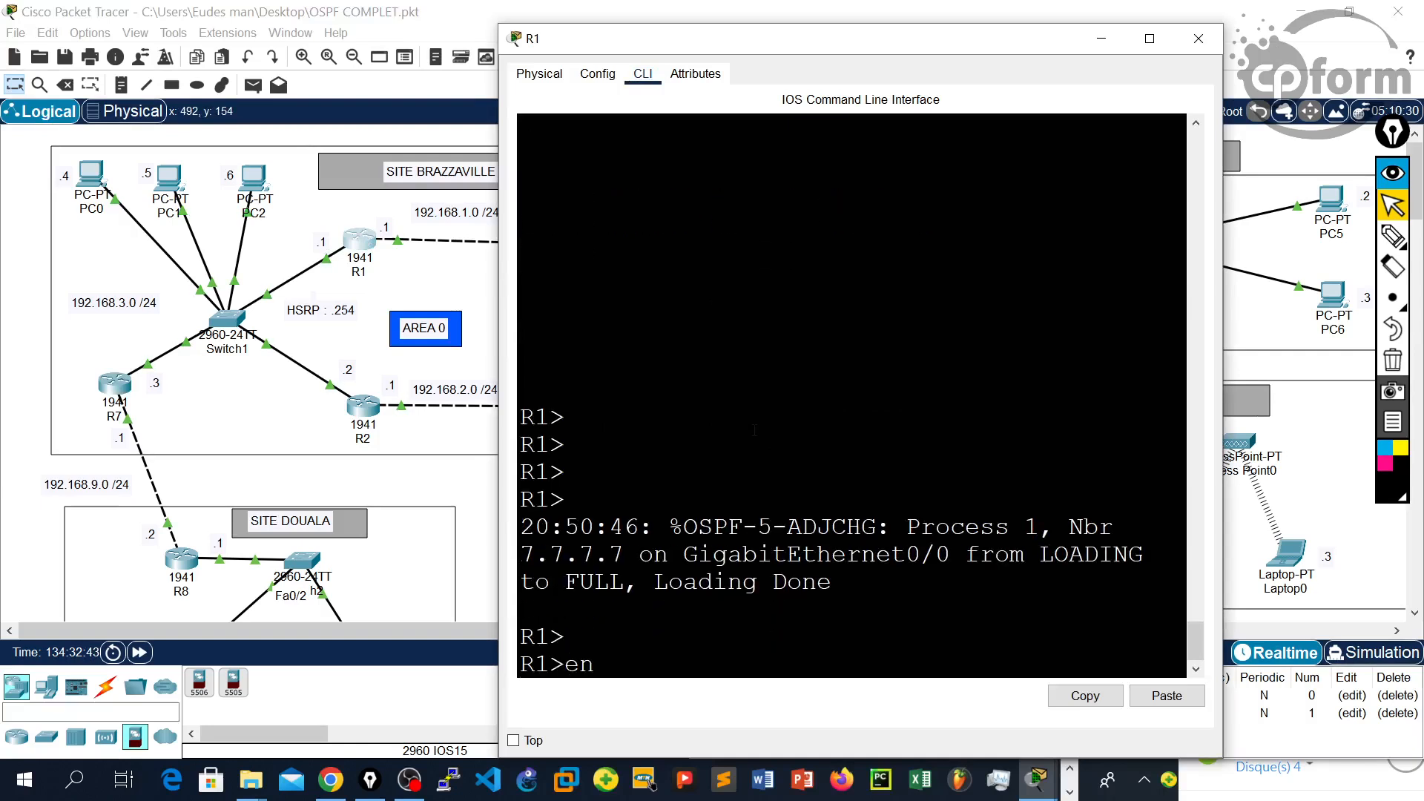
pyautogui.press('Return')
pyautogui.press('Return')
# Step: Reset all OSPF processes on R1 with clear ip ospf process, answering y, and close its window
pyautogui.rightClick(754, 430)
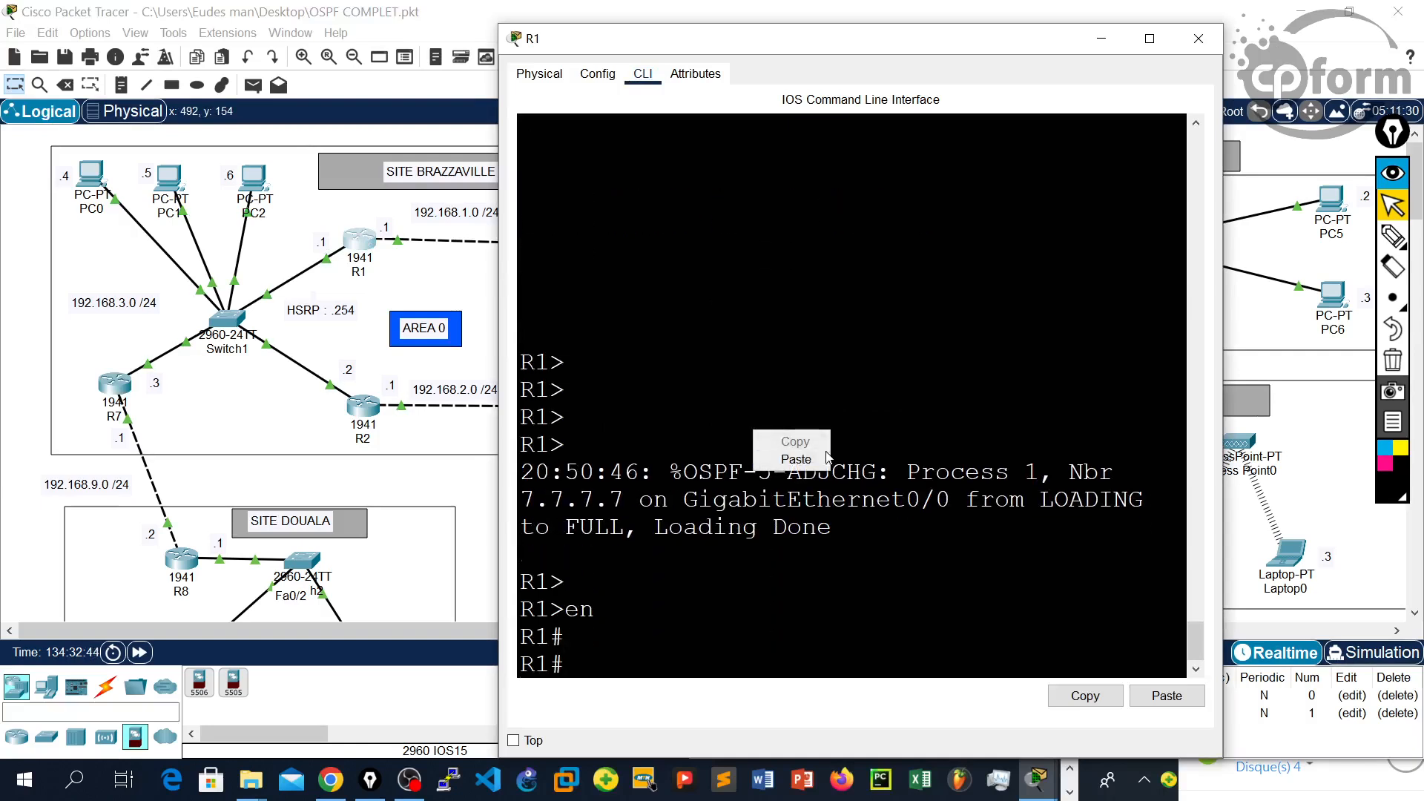
pyautogui.click(820, 457)
pyautogui.press('Return')
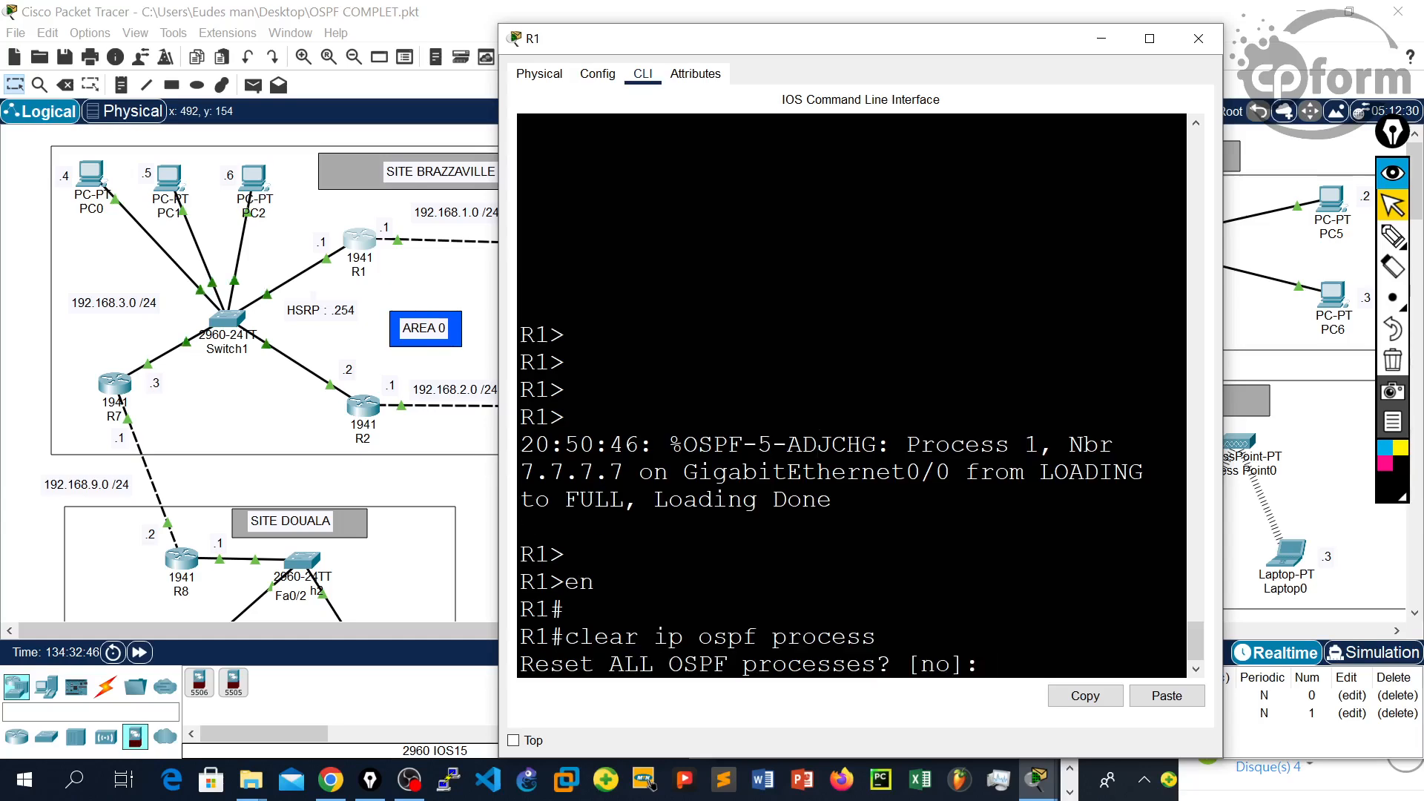
pyautogui.write('y')
pyautogui.press('Return')
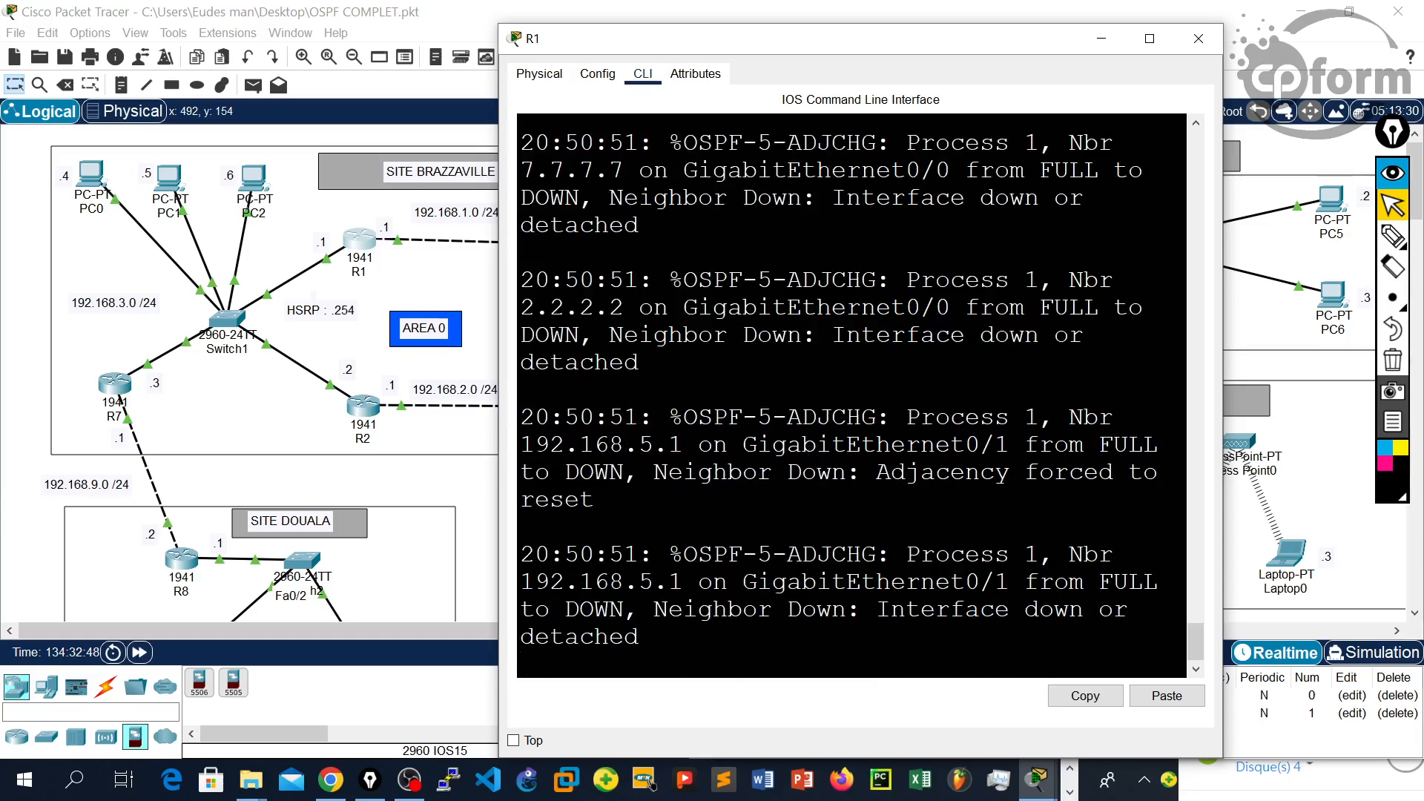
pyautogui.press('Return')
pyautogui.press('Return')
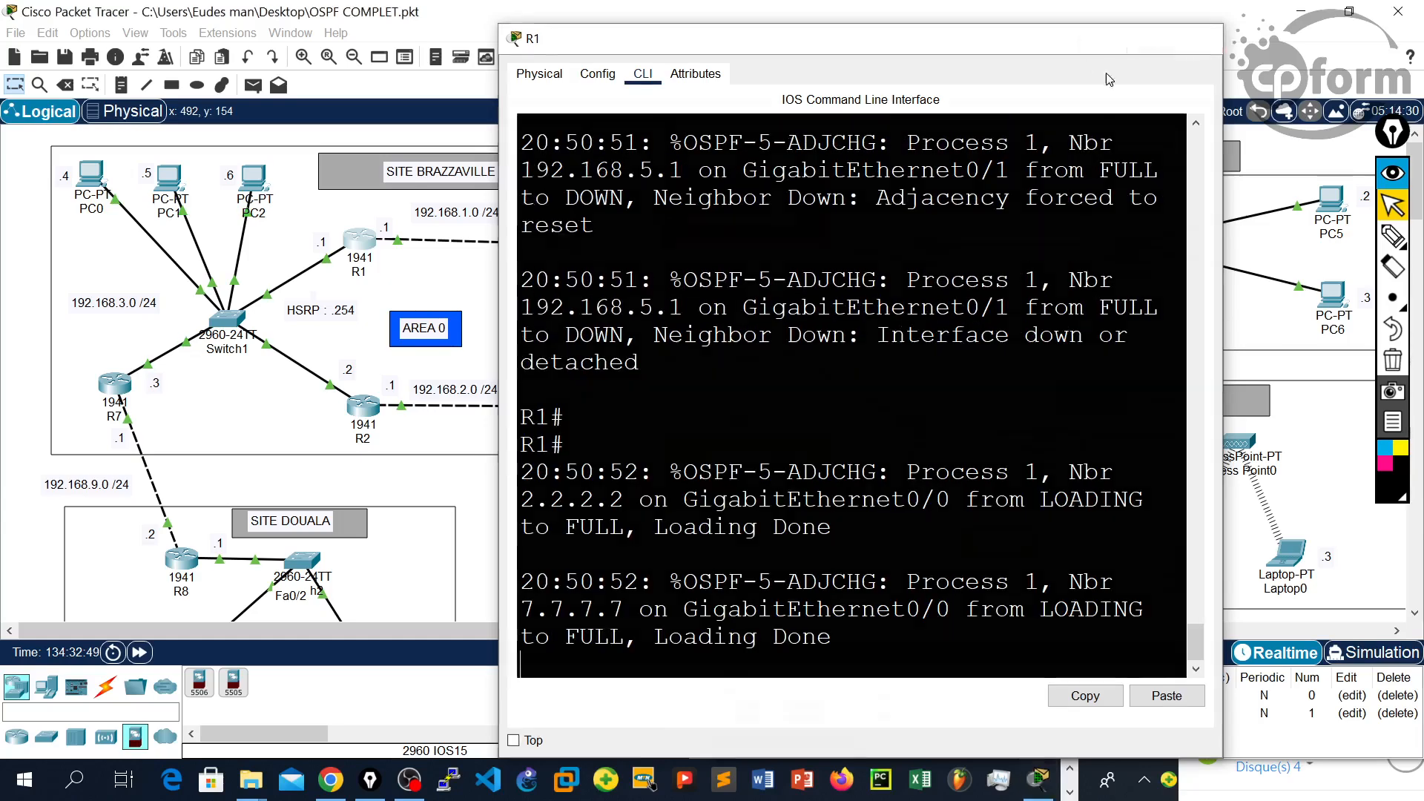
pyautogui.click(1195, 39)
# Step: Open R2's command line and enter privileged EXEC mode with en
pyautogui.click(363, 407)
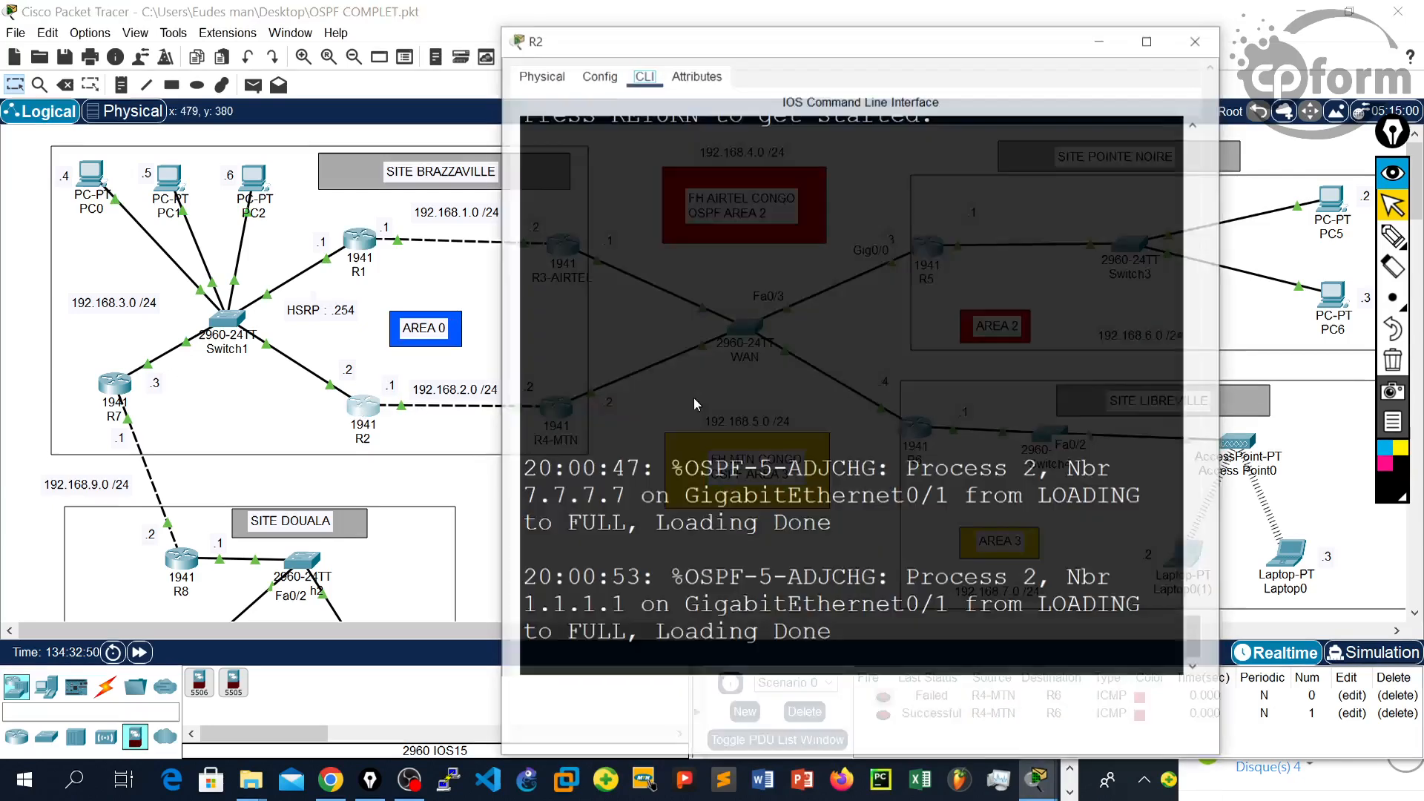
pyautogui.press('Return')
pyautogui.press('Return')
pyautogui.press('Return')
pyautogui.press('Return')
pyautogui.press('Return')
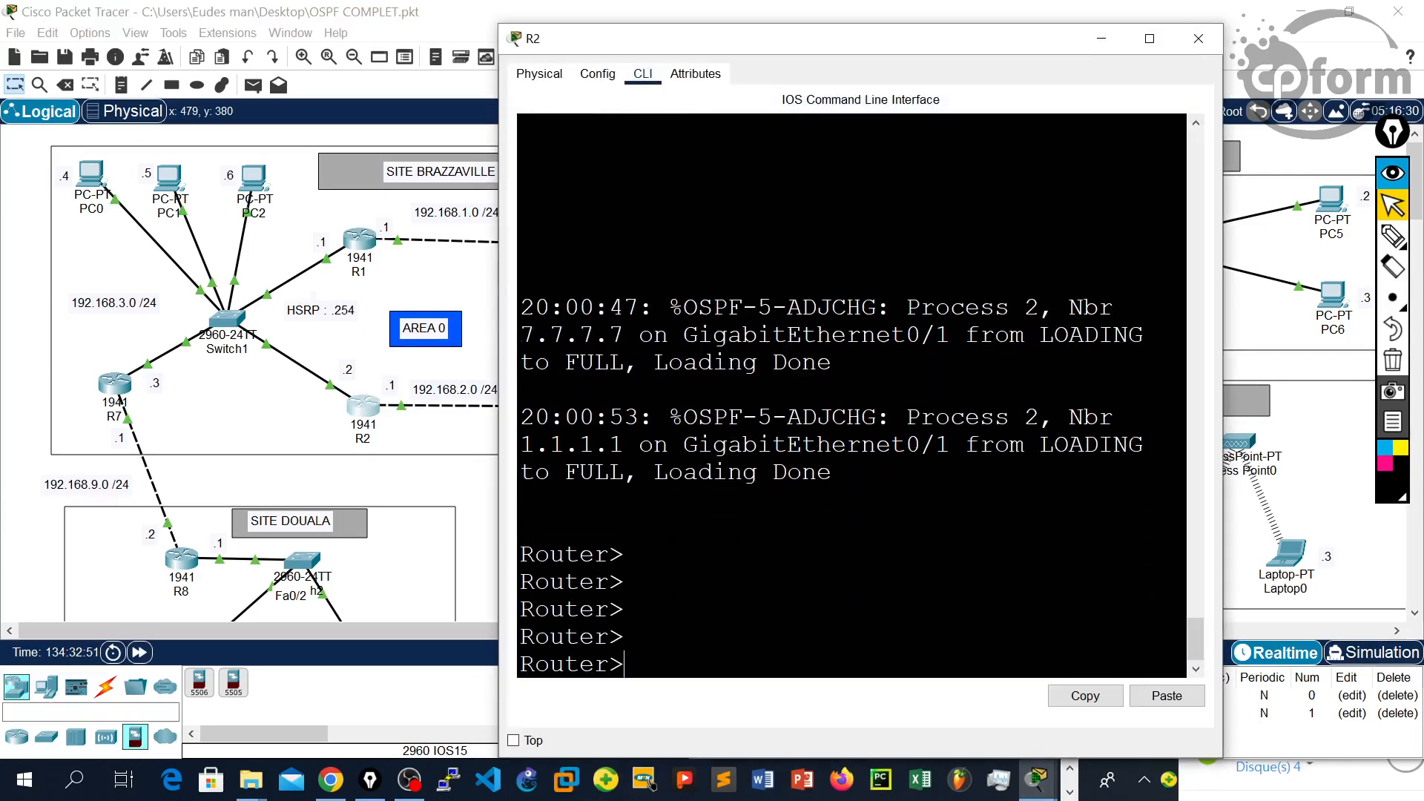
pyautogui.write('en')
pyautogui.press('Return')
pyautogui.press('Return')
pyautogui.press('Return')
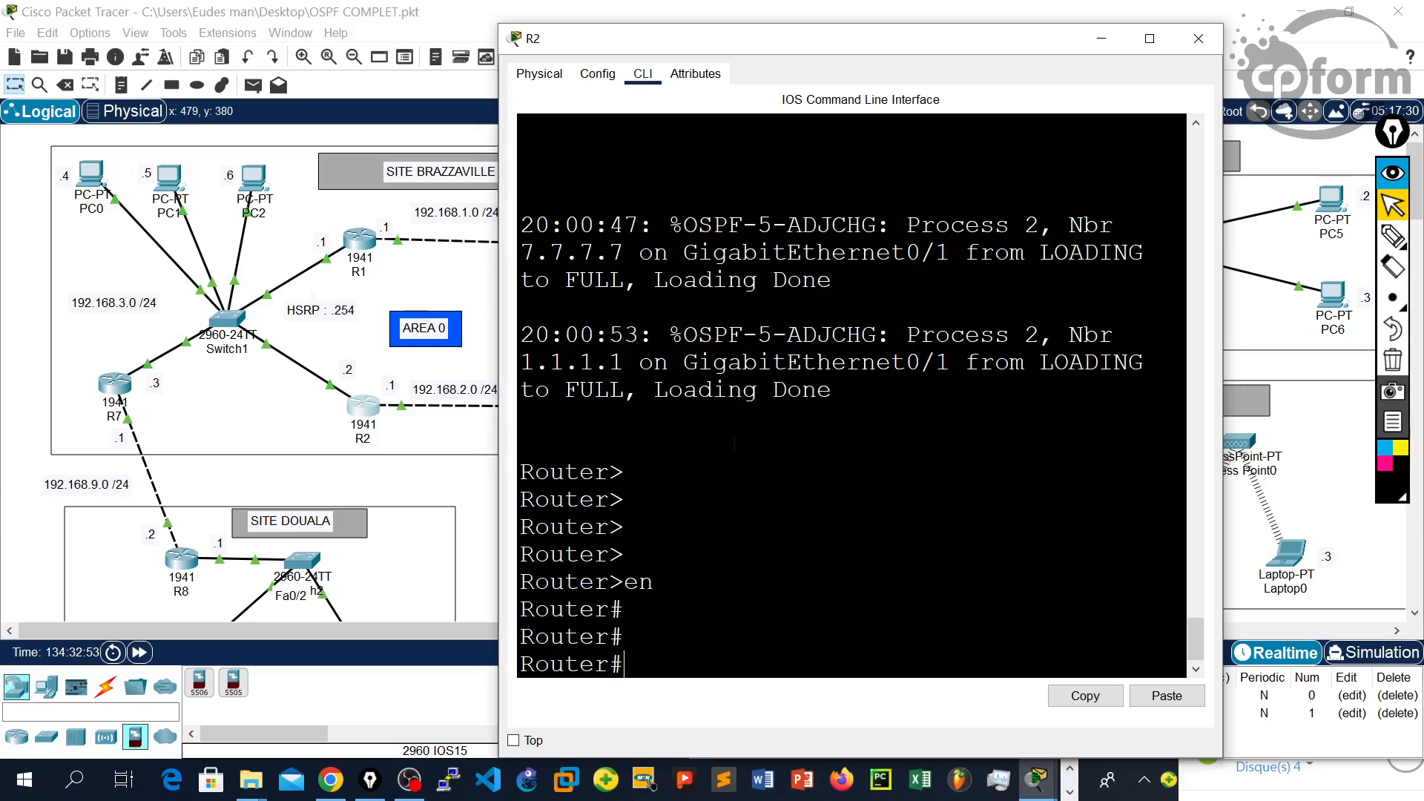
# Step: Reset all OSPF processes on R2 with clear ip ospf process, confirming the reset, and close its window
pyautogui.rightClick(708, 415)
pyautogui.click(751, 445)
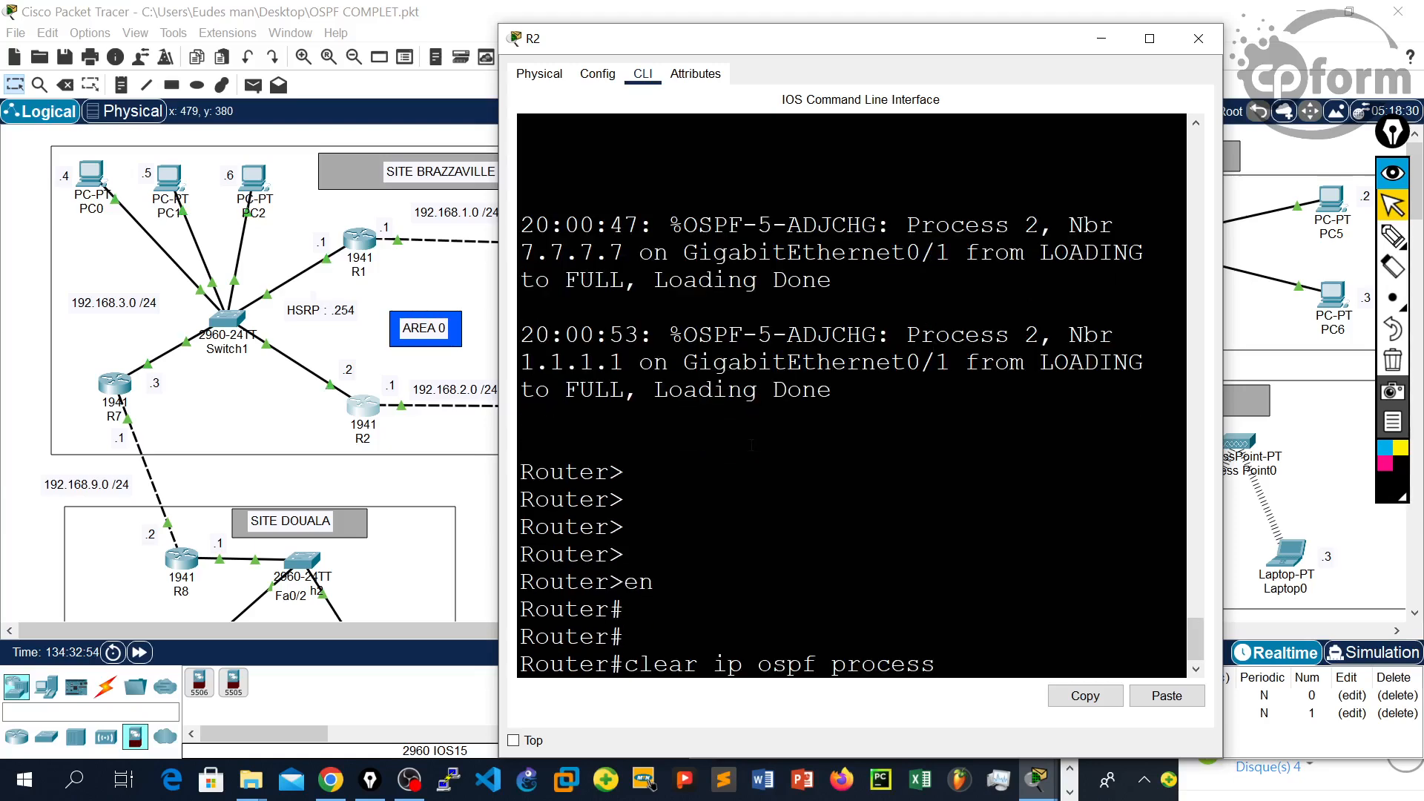
pyautogui.press('Return')
pyautogui.press('Return')
pyautogui.press('Return')
pyautogui.press('Return')
pyautogui.press('Return')
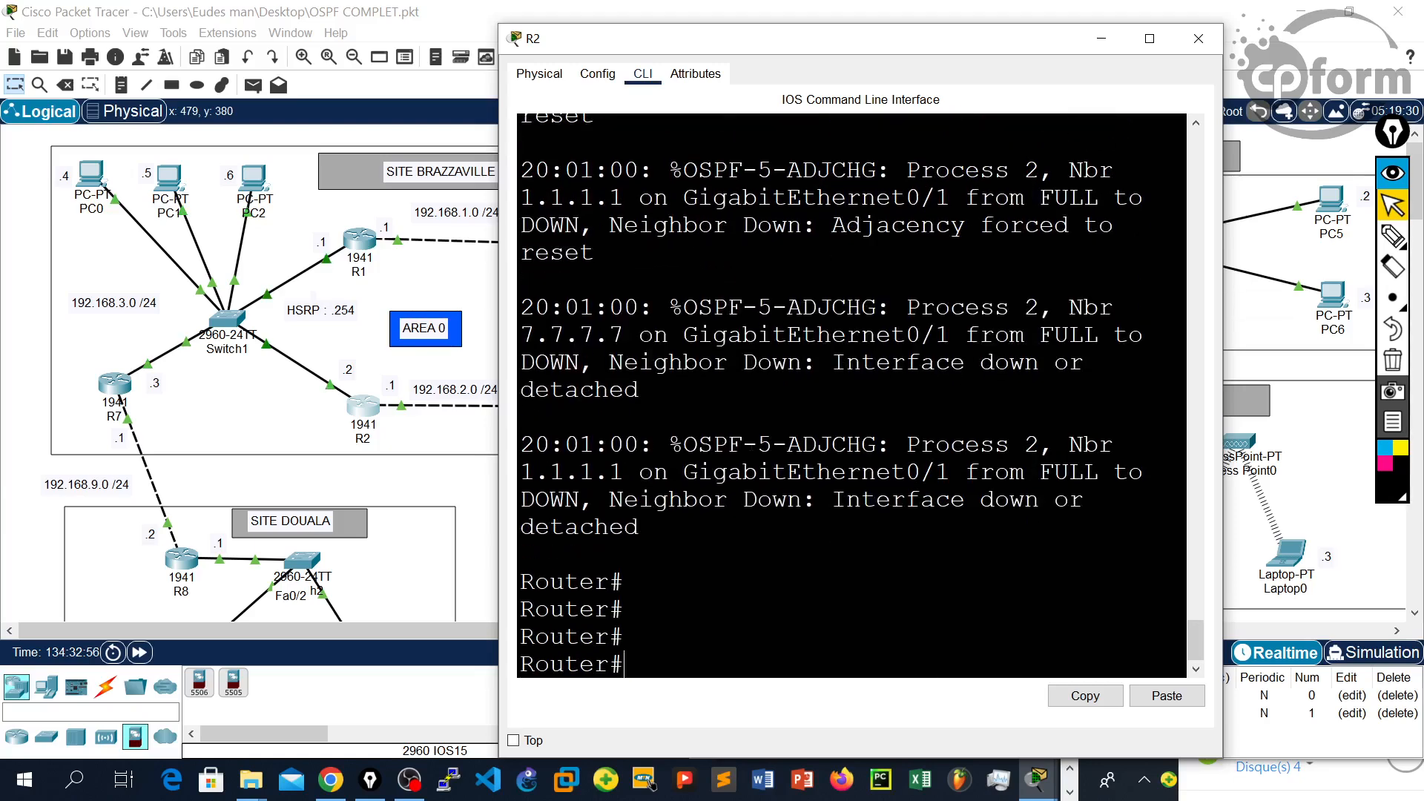
pyautogui.click(1197, 38)
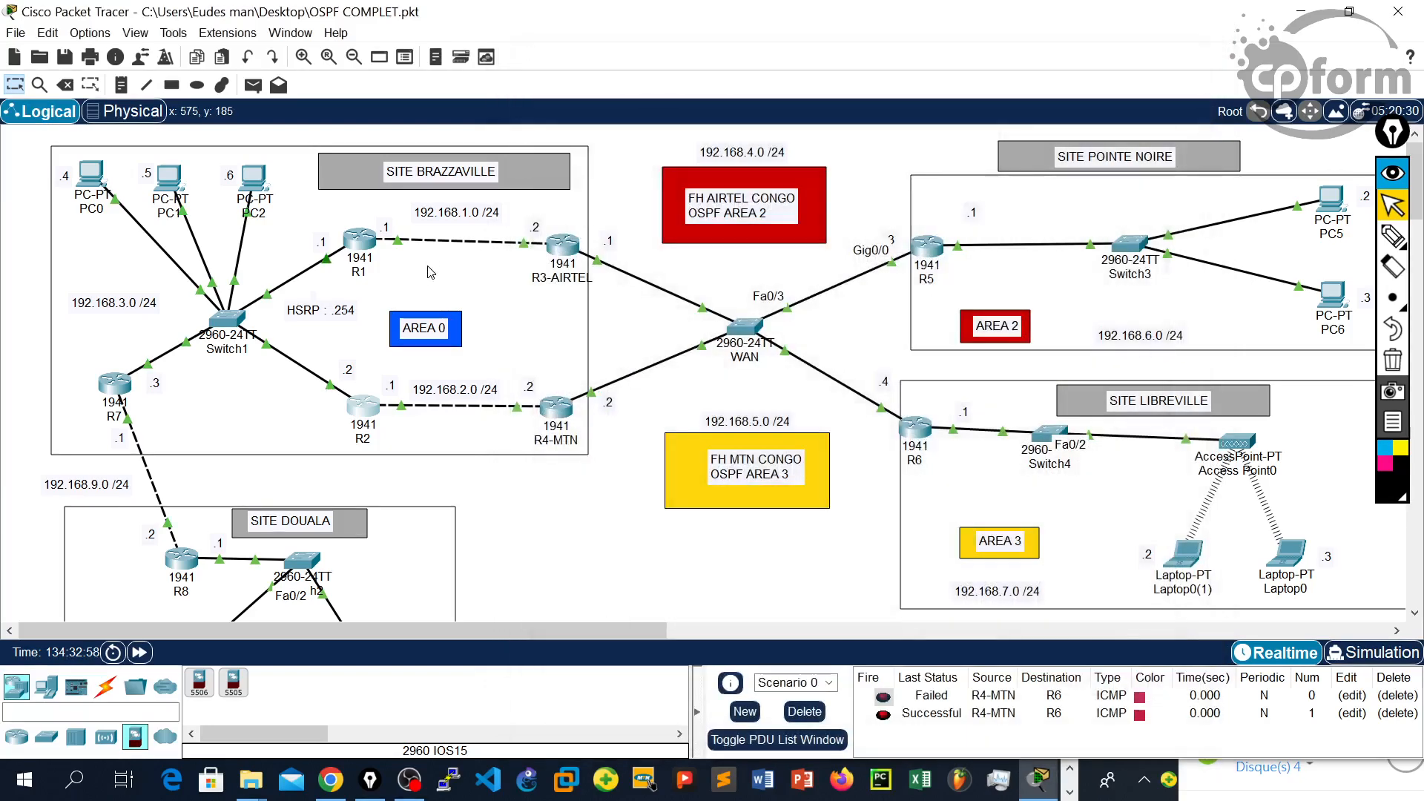
# Step: Open R3-AIRTEL's command line and enter privileged EXEC mode with en
pyautogui.click(564, 252)
pyautogui.press('Return')
pyautogui.press('Return')
pyautogui.press('Return')
pyautogui.press('Return')
pyautogui.press('Return')
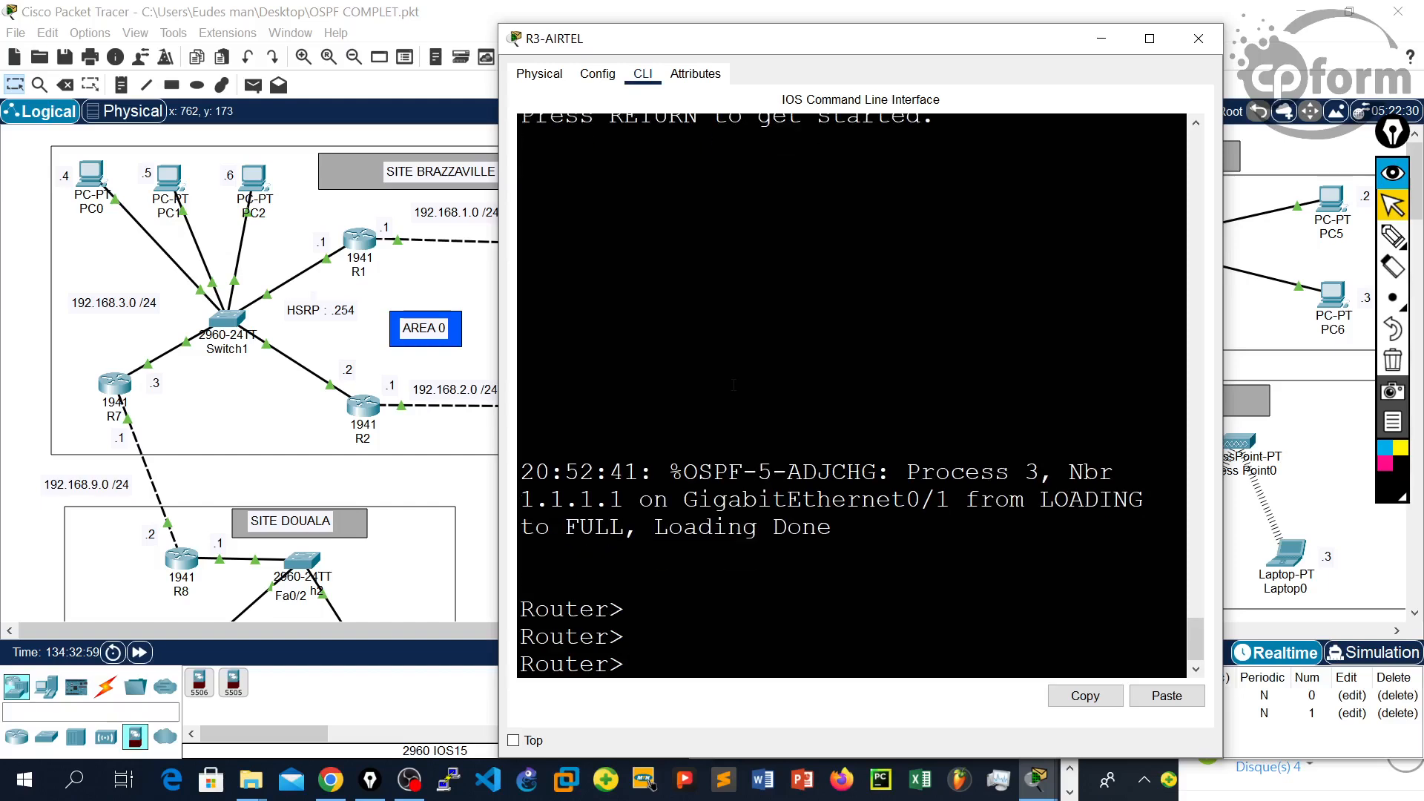
pyautogui.write('en')
pyautogui.press('Return')
pyautogui.press('Return')
# Step: Reset all OSPF processes on R3-AIRTEL with clear ip ospf process, answering y, and close its window
pyautogui.rightClick(733, 380)
pyautogui.click(775, 409)
pyautogui.press('Return')
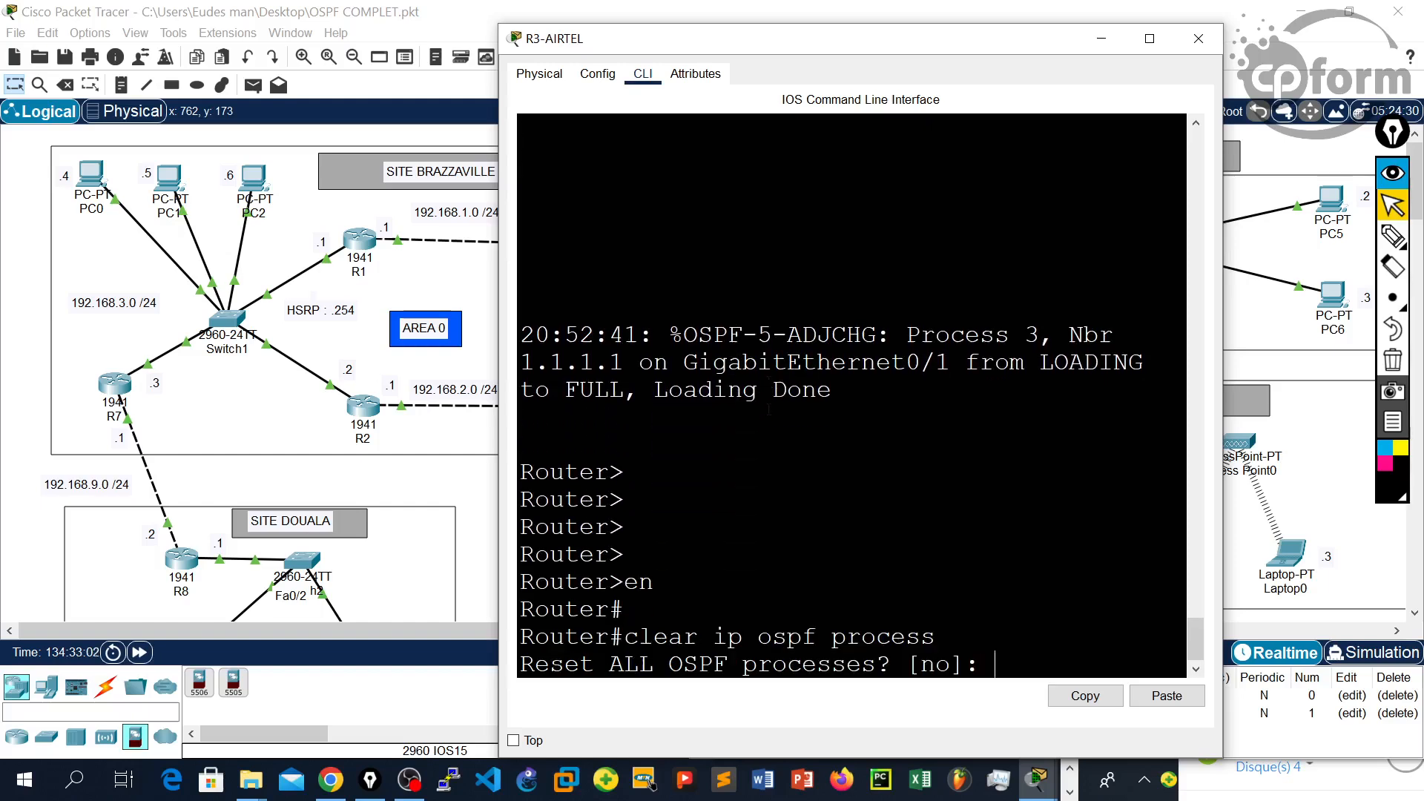
pyautogui.write('y')
pyautogui.press('Return')
pyautogui.press('Return')
pyautogui.press('Return')
pyautogui.press('Return')
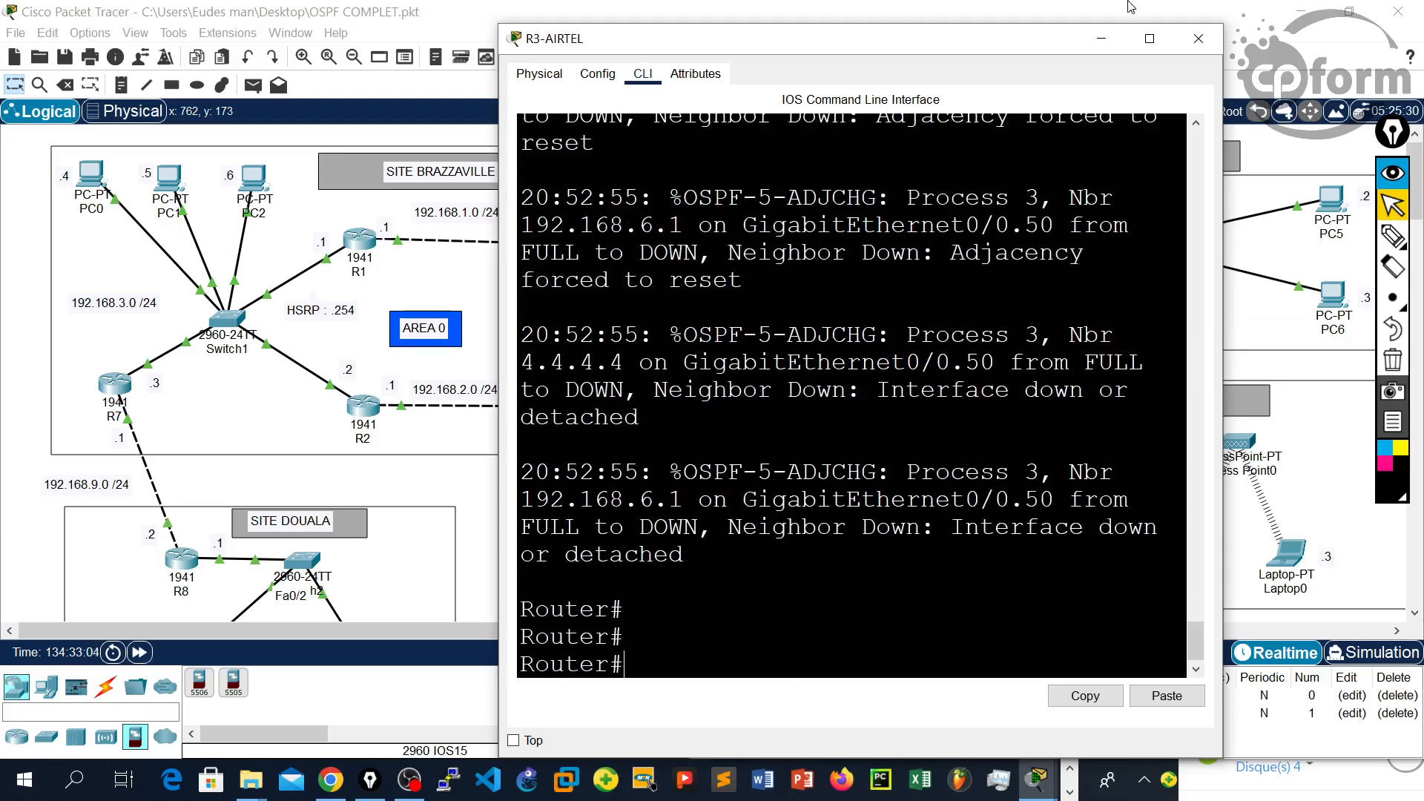
pyautogui.click(1198, 39)
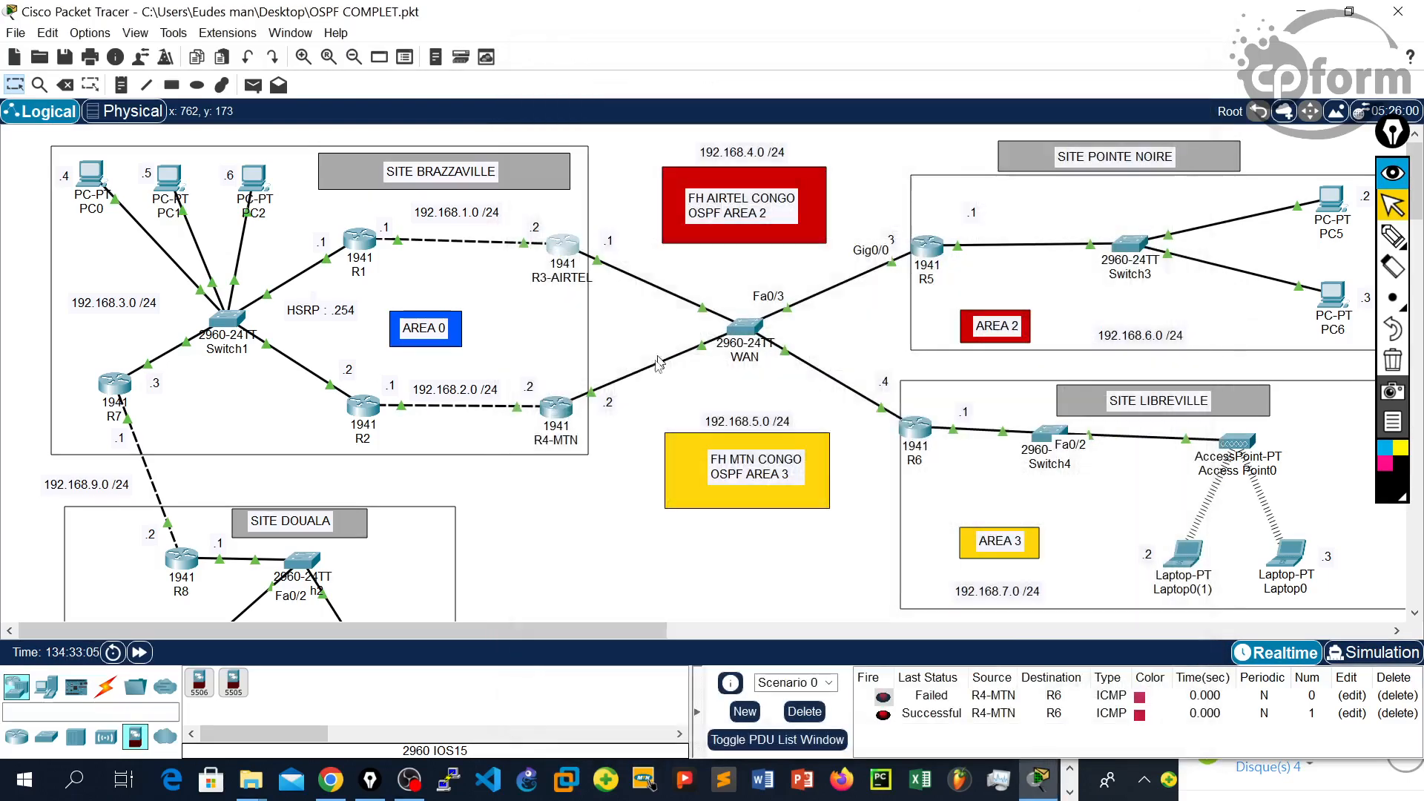
# Step: Reset all OSPF processes on R4-MTN with clear ip ospf process, answering y, and close its window
pyautogui.click(554, 416)
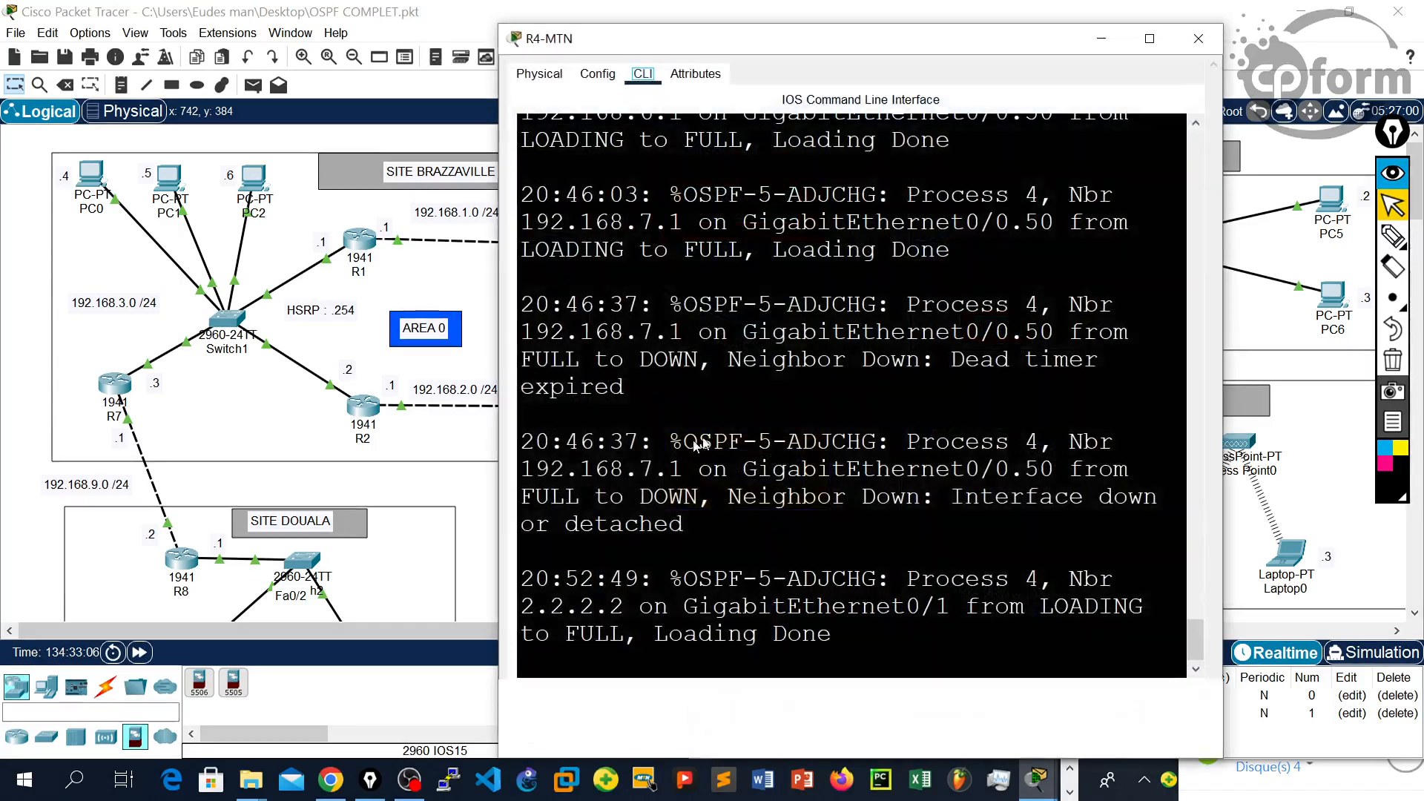
pyautogui.click(825, 421)
pyautogui.press('Return')
pyautogui.press('Return')
pyautogui.press('Return')
pyautogui.press('Return')
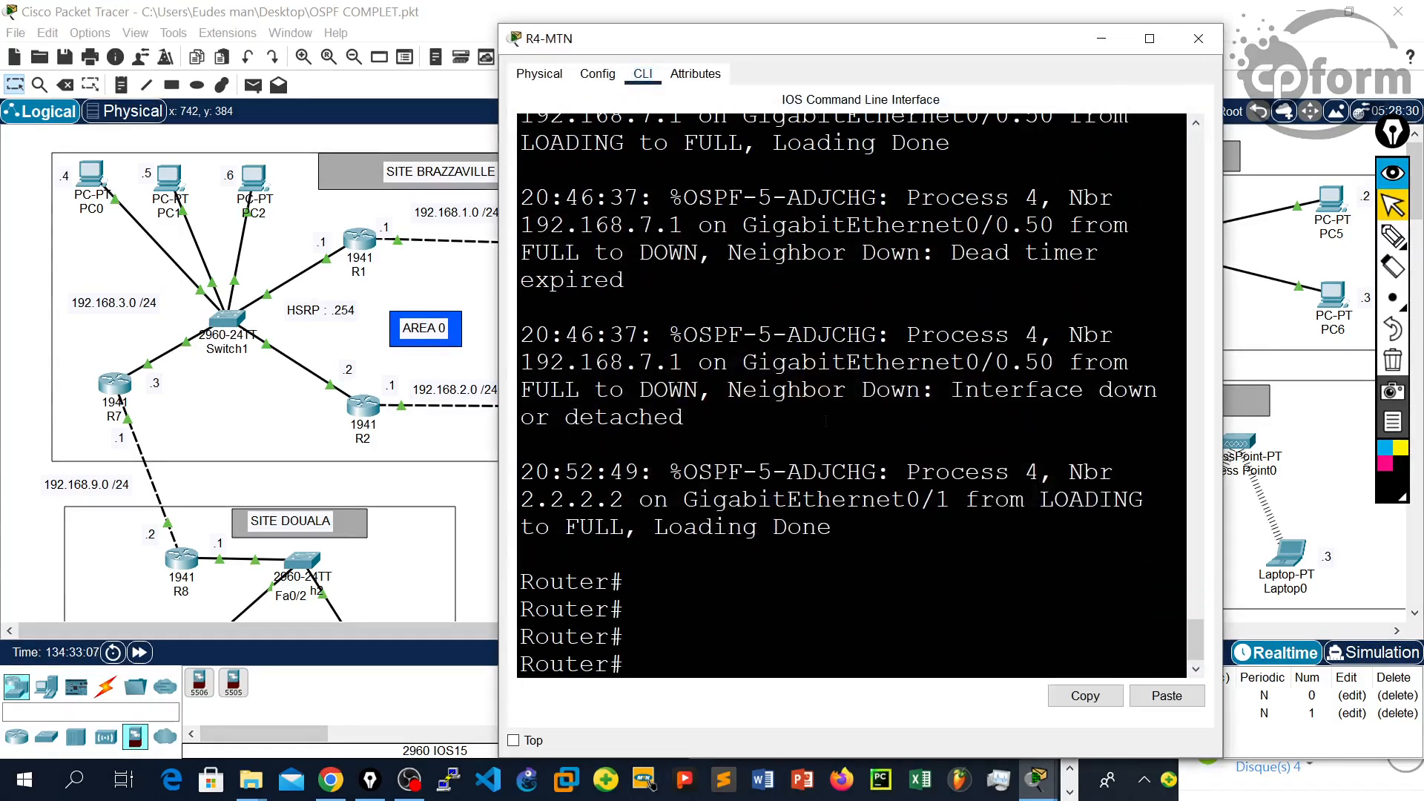
pyautogui.rightClick(825, 421)
pyautogui.click(850, 442)
pyautogui.press('Return')
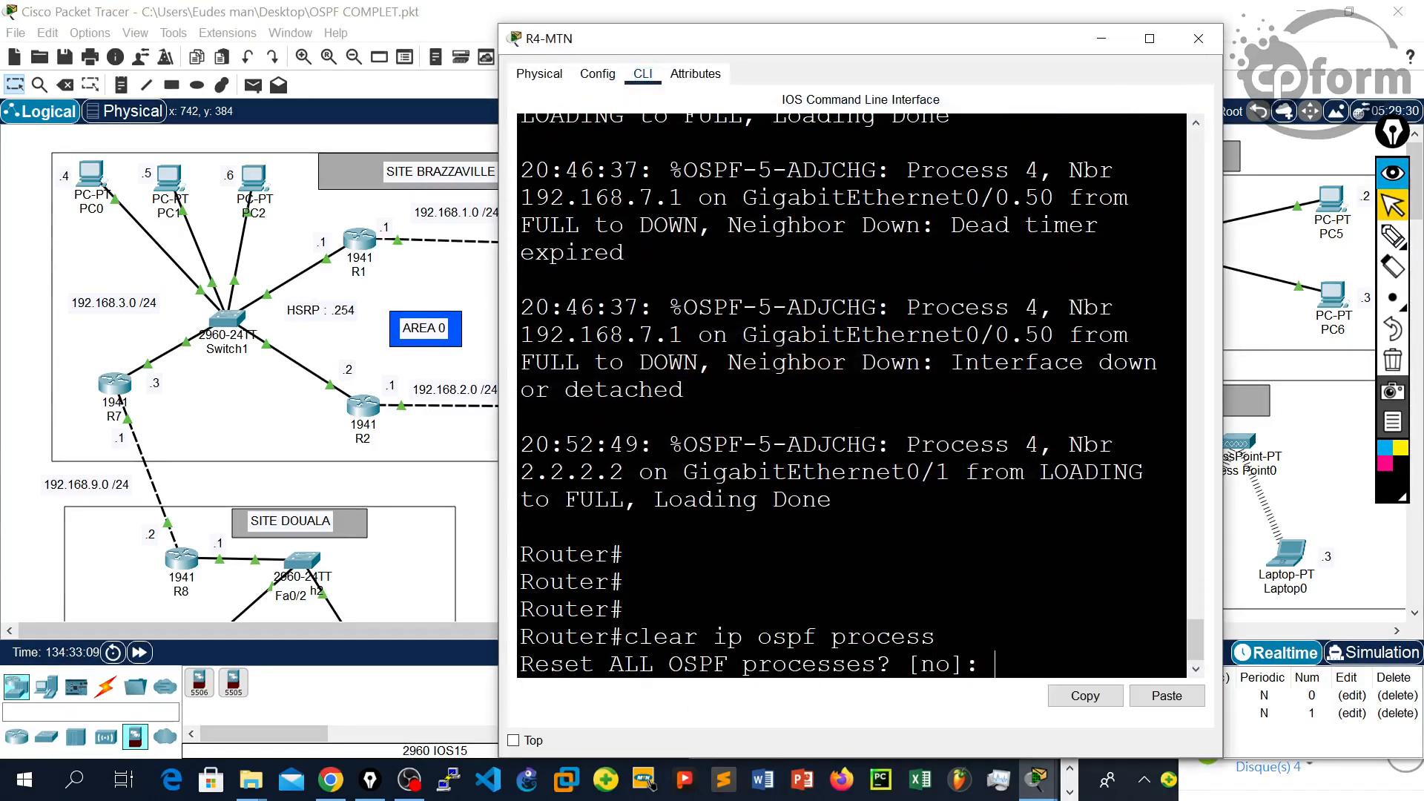
pyautogui.write('y')
pyautogui.press('Return')
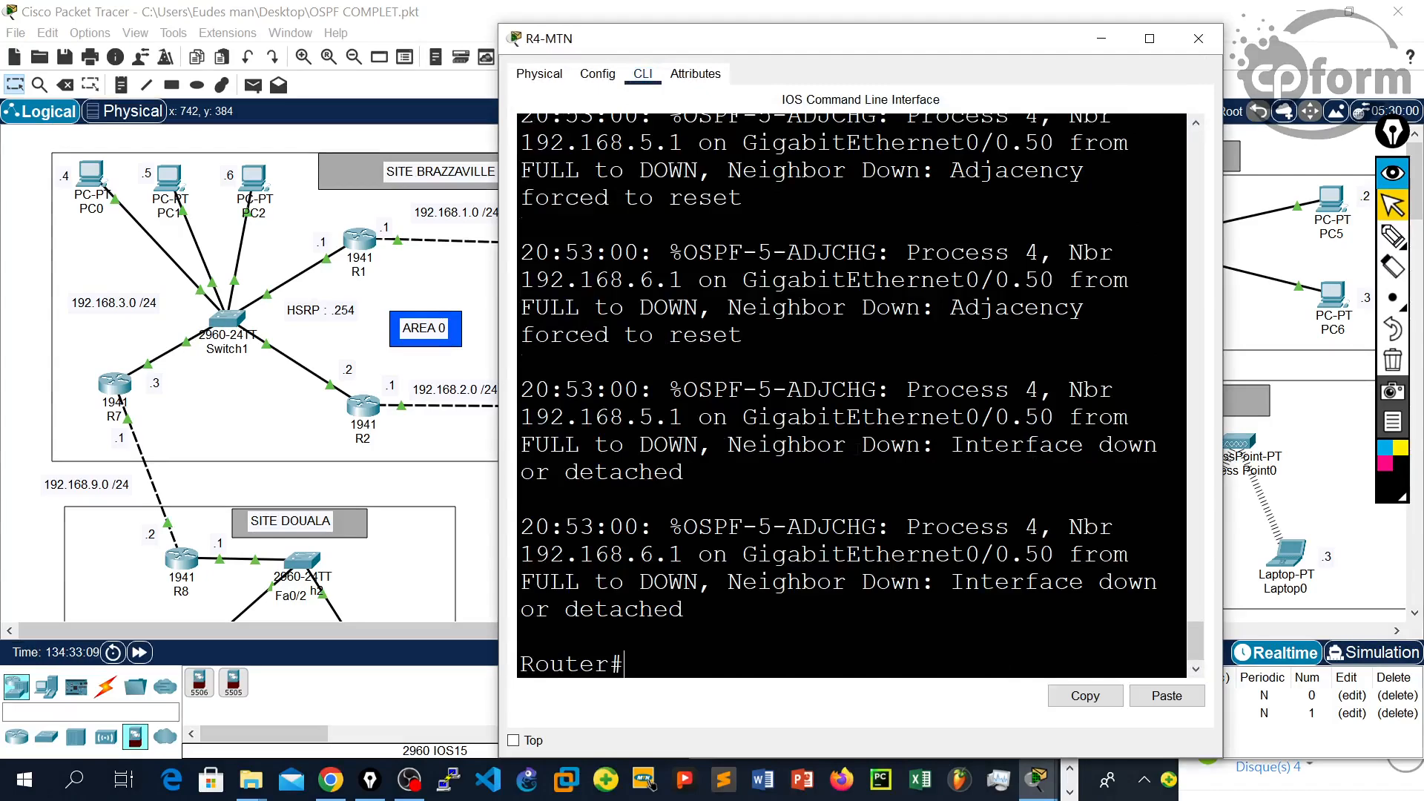
pyautogui.click(1198, 37)
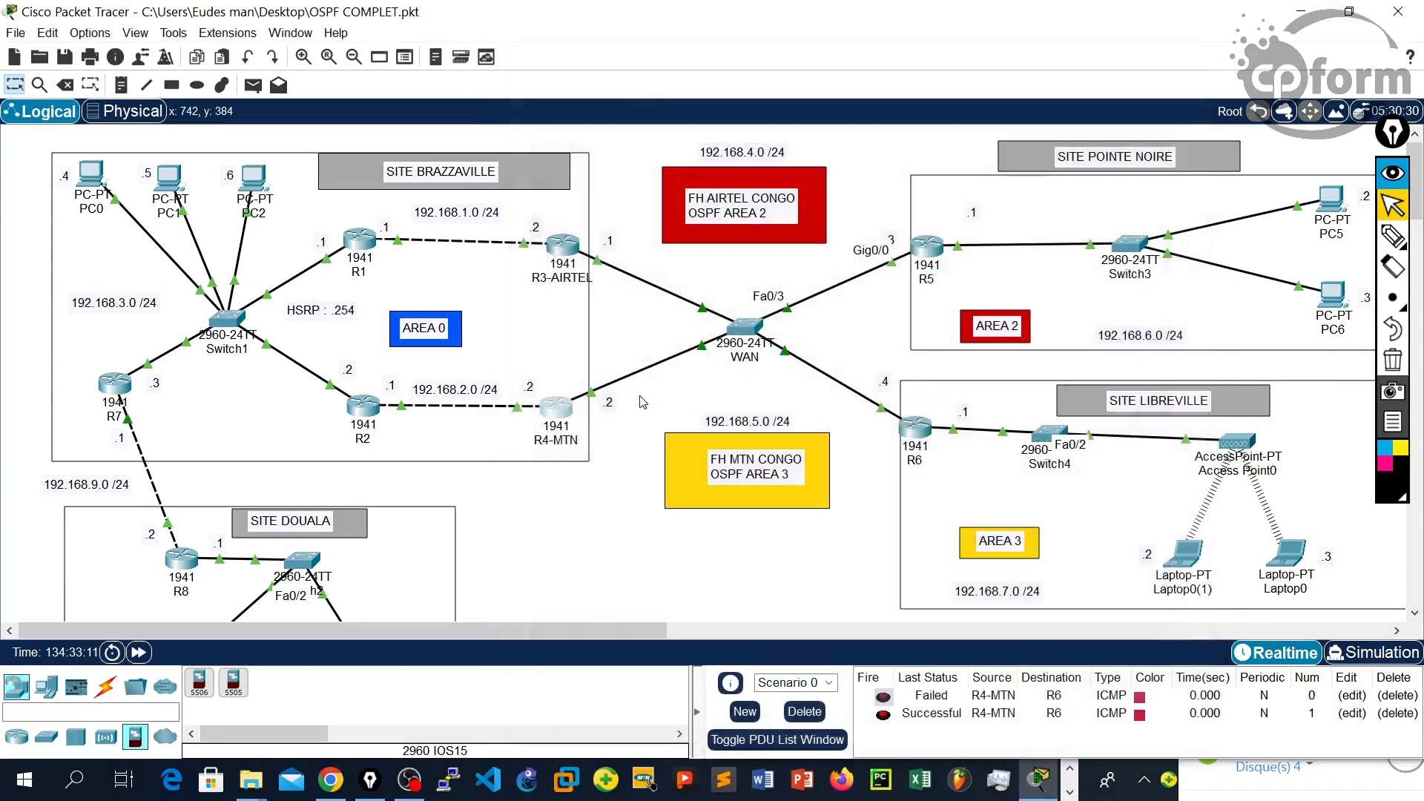
pyautogui.click(926, 246)
pyautogui.press('Return')
pyautogui.press('Return')
pyautogui.press('Return')
pyautogui.press('Return')
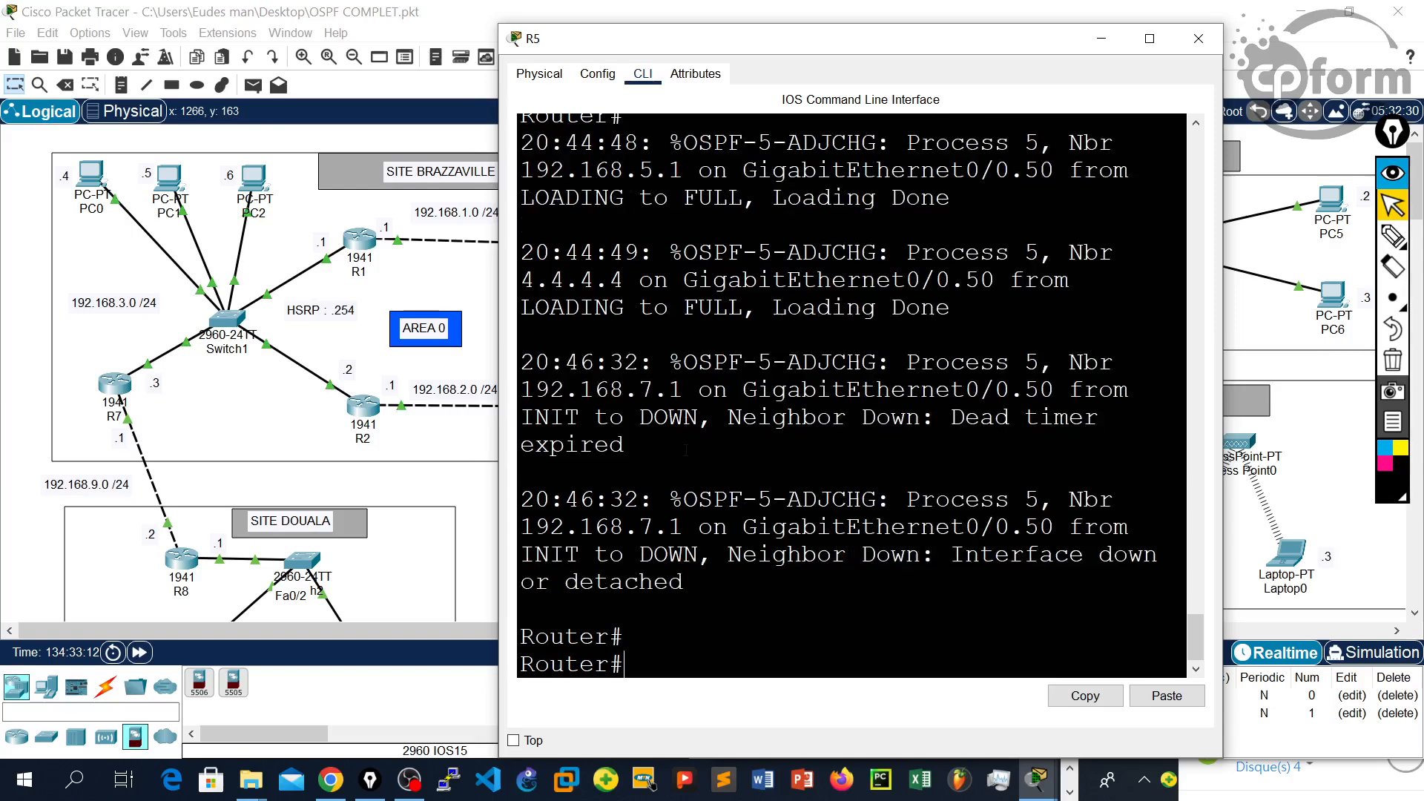
pyautogui.press('Return')
pyautogui.click(444, 359)
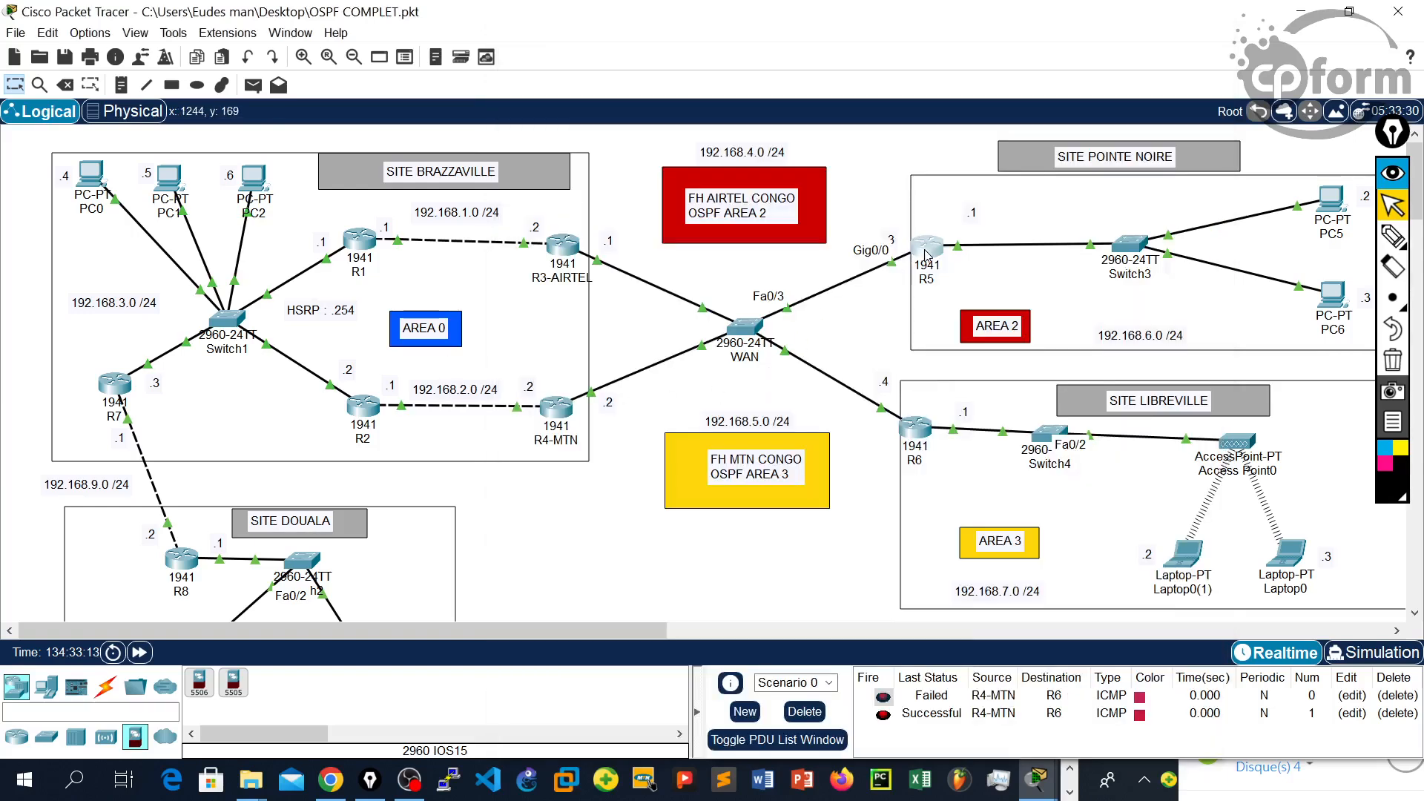
# Step: Try to reset the OSPF processes on R5 with clear ip ospf process, accepting the default answer
pyautogui.click(925, 249)
pyautogui.rightClick(833, 415)
pyautogui.click(868, 449)
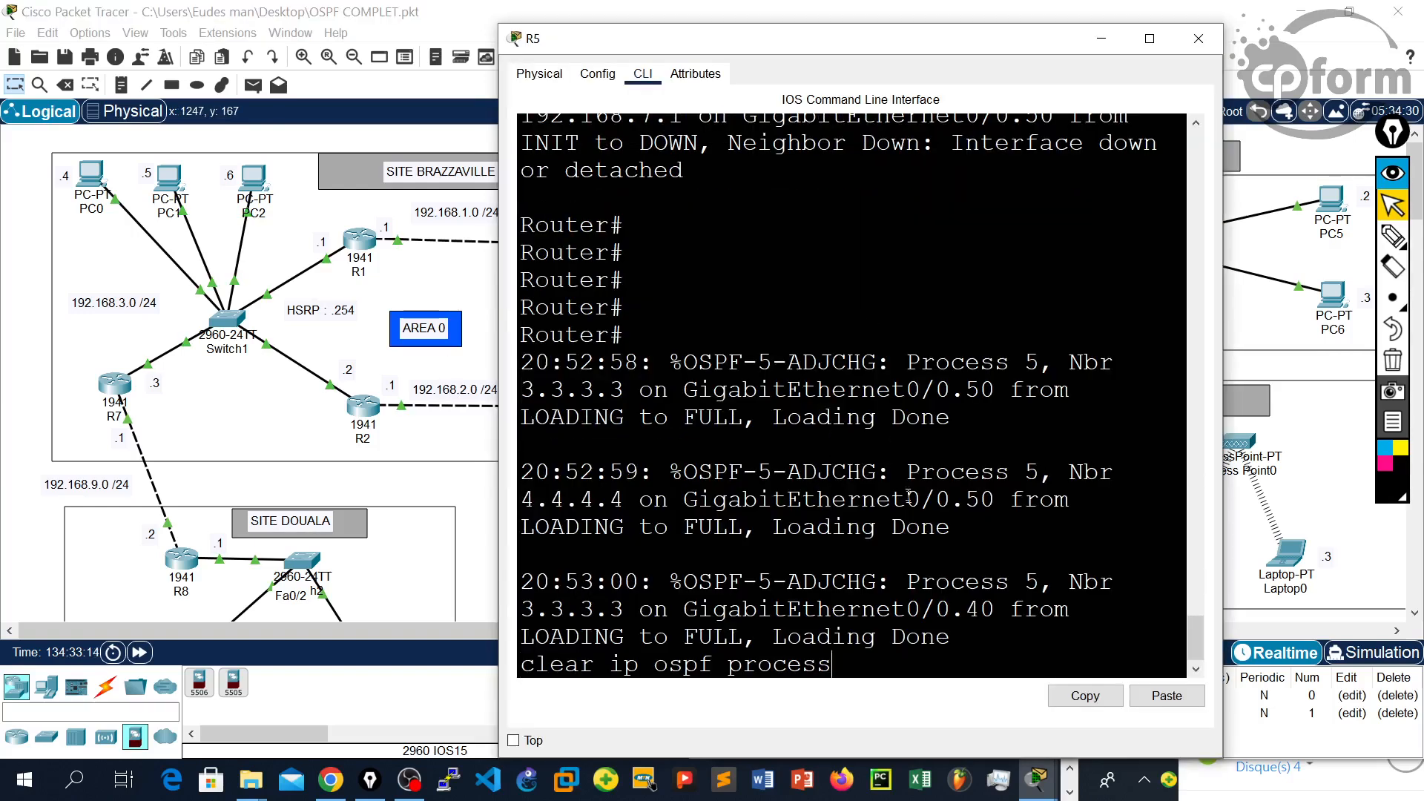
pyautogui.press('Return')
pyautogui.press('Return')
pyautogui.press('Return')
pyautogui.press('Return')
pyautogui.press('Return')
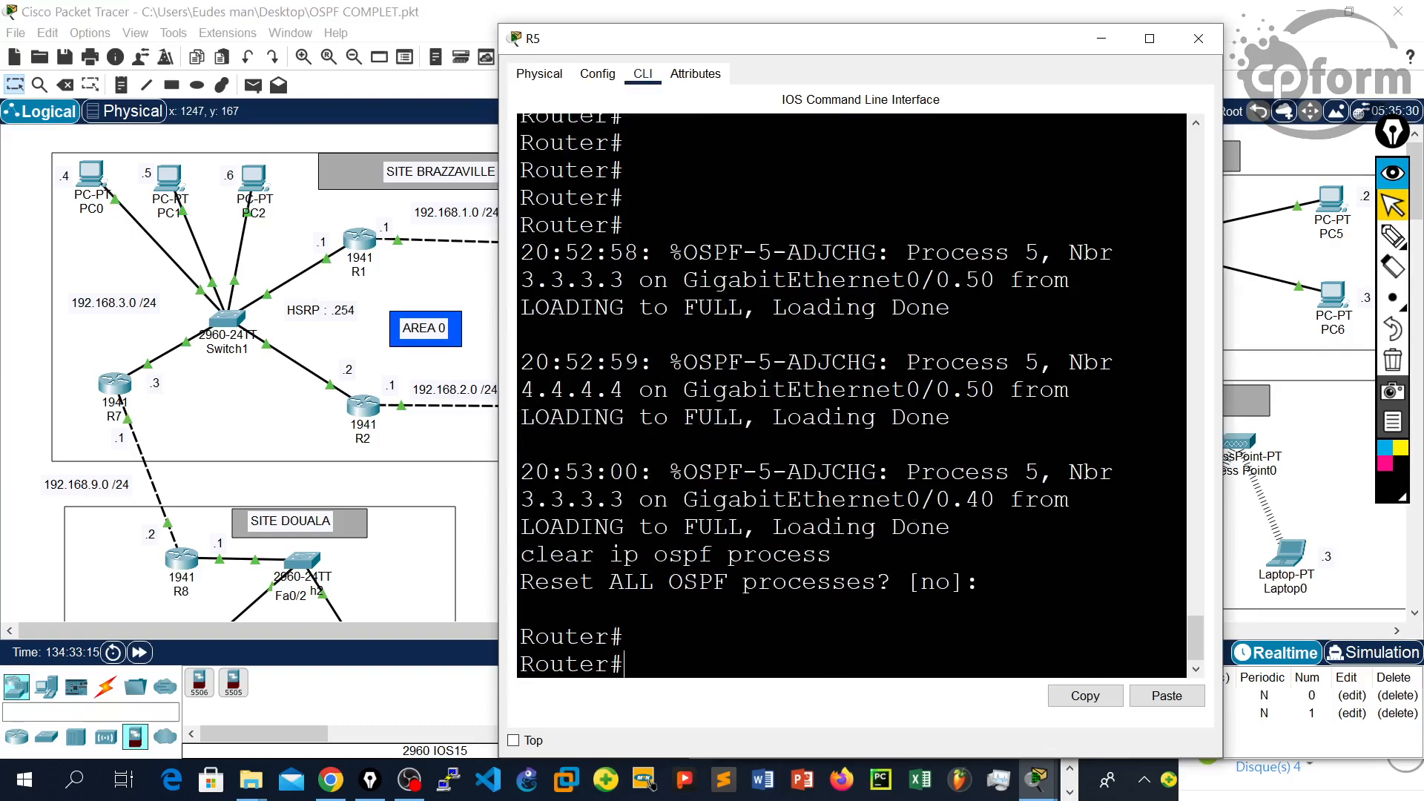
pyautogui.press('Return')
pyautogui.press('Return')
pyautogui.press('Return')
pyautogui.press('Return')
pyautogui.press('Return')
# Step: Rerun clear ip ospf process on R5 and answer y to reset all OSPF processes
pyautogui.press('Up')
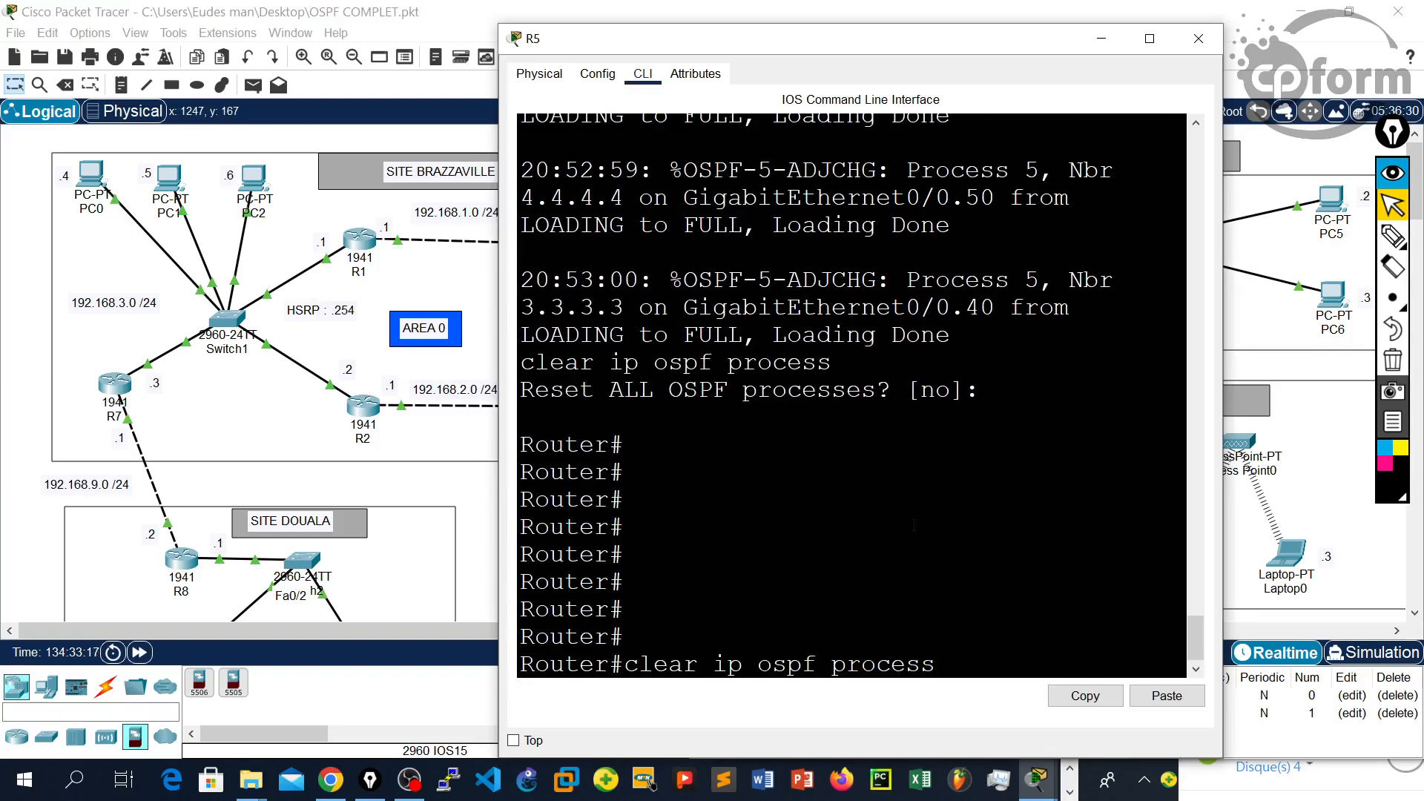
pyautogui.press('Return')
pyautogui.write('y')
pyautogui.press('Return')
pyautogui.press('Return')
pyautogui.press('Return')
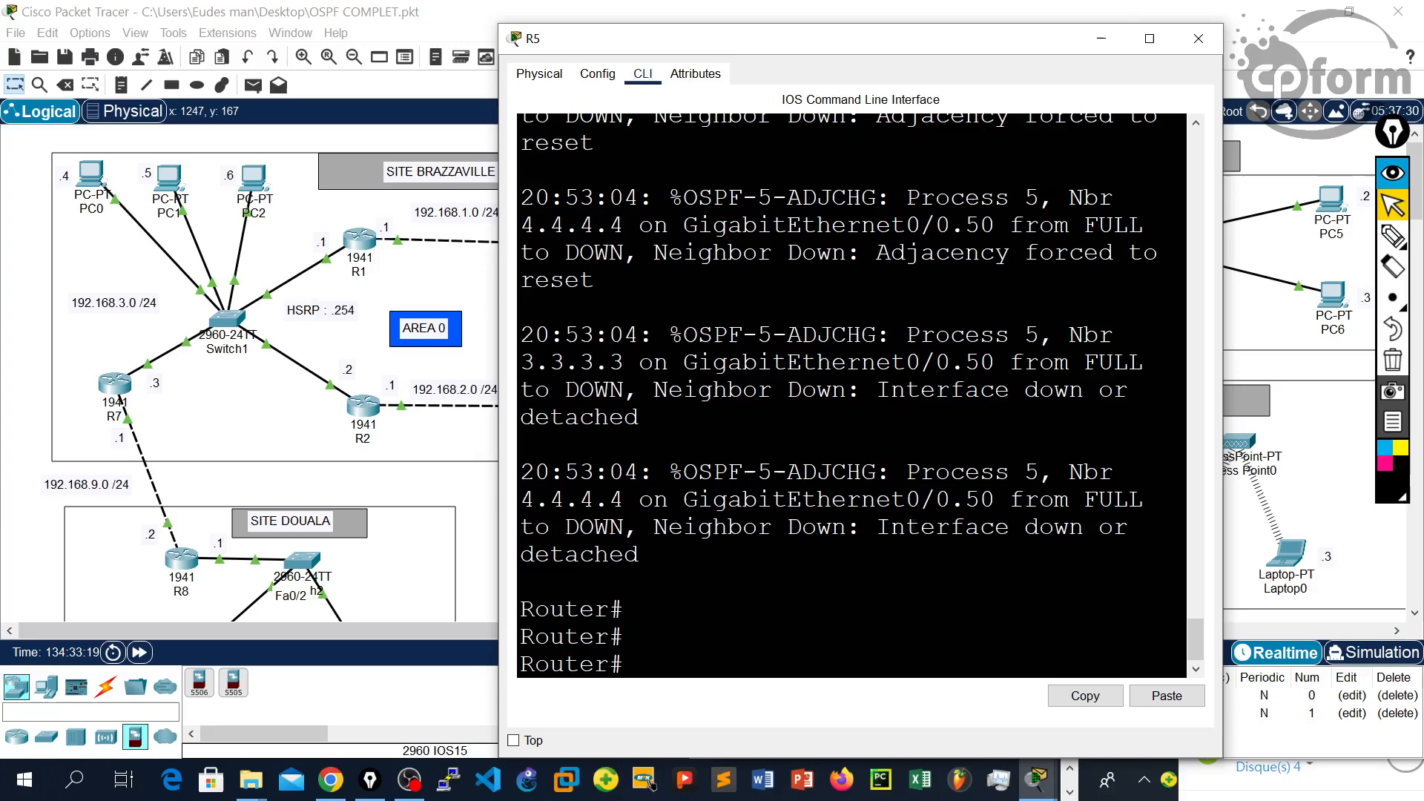
# Step: Close the R5 window, reset all OSPF processes on R6 with clear ip ospf process, answering y, and close R6's window
pyautogui.click(1198, 37)
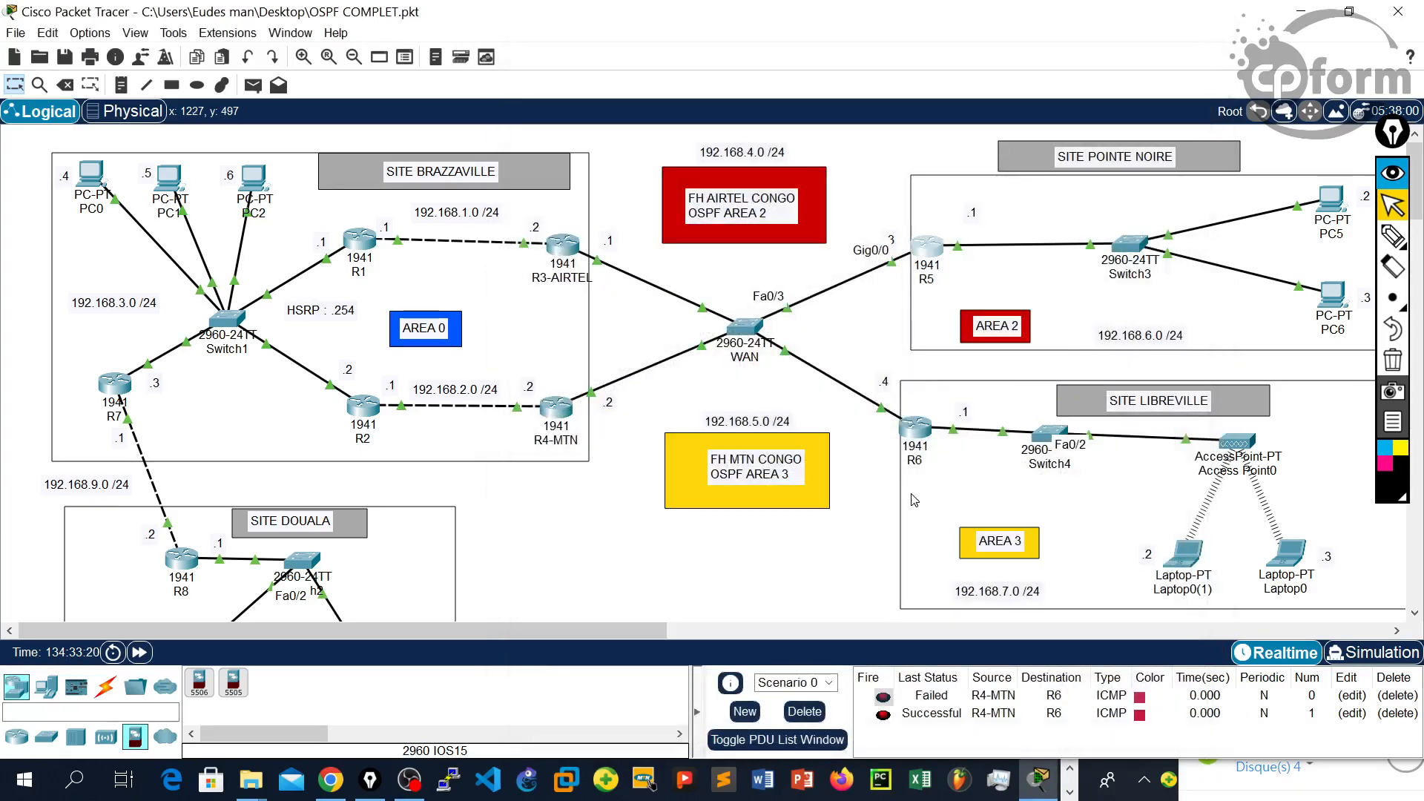
pyautogui.click(917, 434)
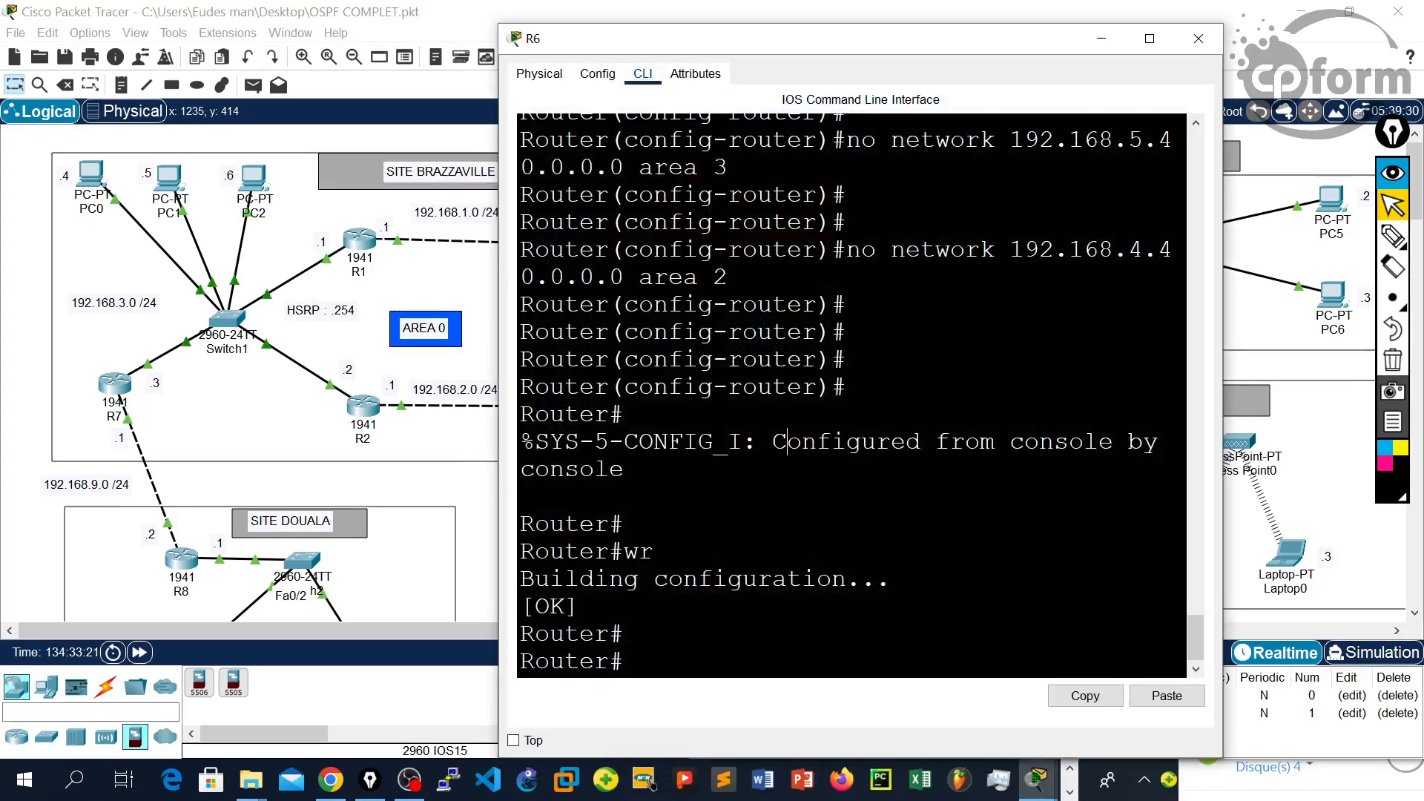
pyautogui.press('Return')
pyautogui.press('Return')
pyautogui.press('Return')
pyautogui.press('Return')
pyautogui.press('Return')
pyautogui.press('Return')
pyautogui.press('Return')
pyautogui.press('Return')
pyautogui.press('Return')
pyautogui.rightClick(732, 433)
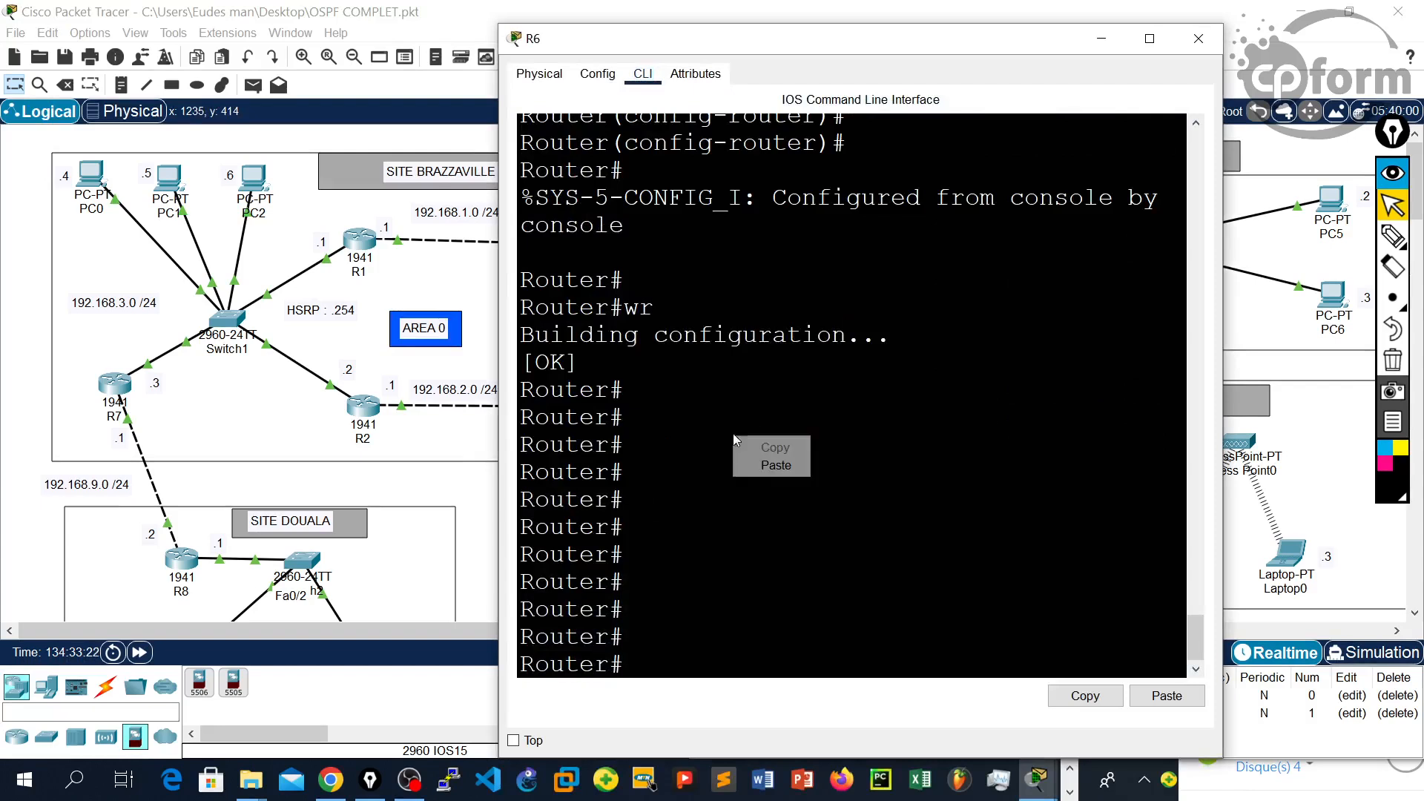
pyautogui.click(788, 465)
pyautogui.press('Return')
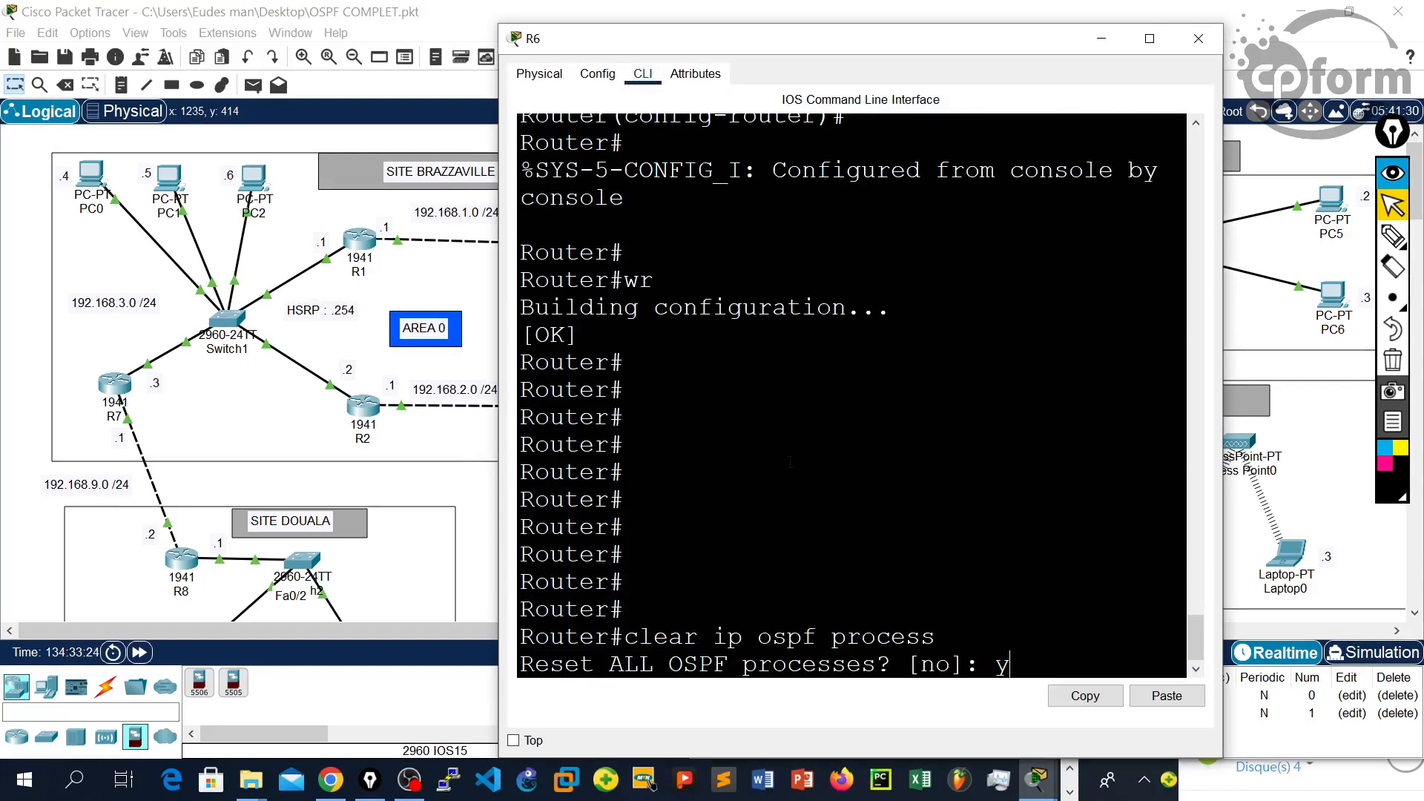
pyautogui.write('y')
pyautogui.press('Return')
pyautogui.press('Return')
pyautogui.press('Return')
pyautogui.press('Return')
pyautogui.press('Return')
pyautogui.press('Return')
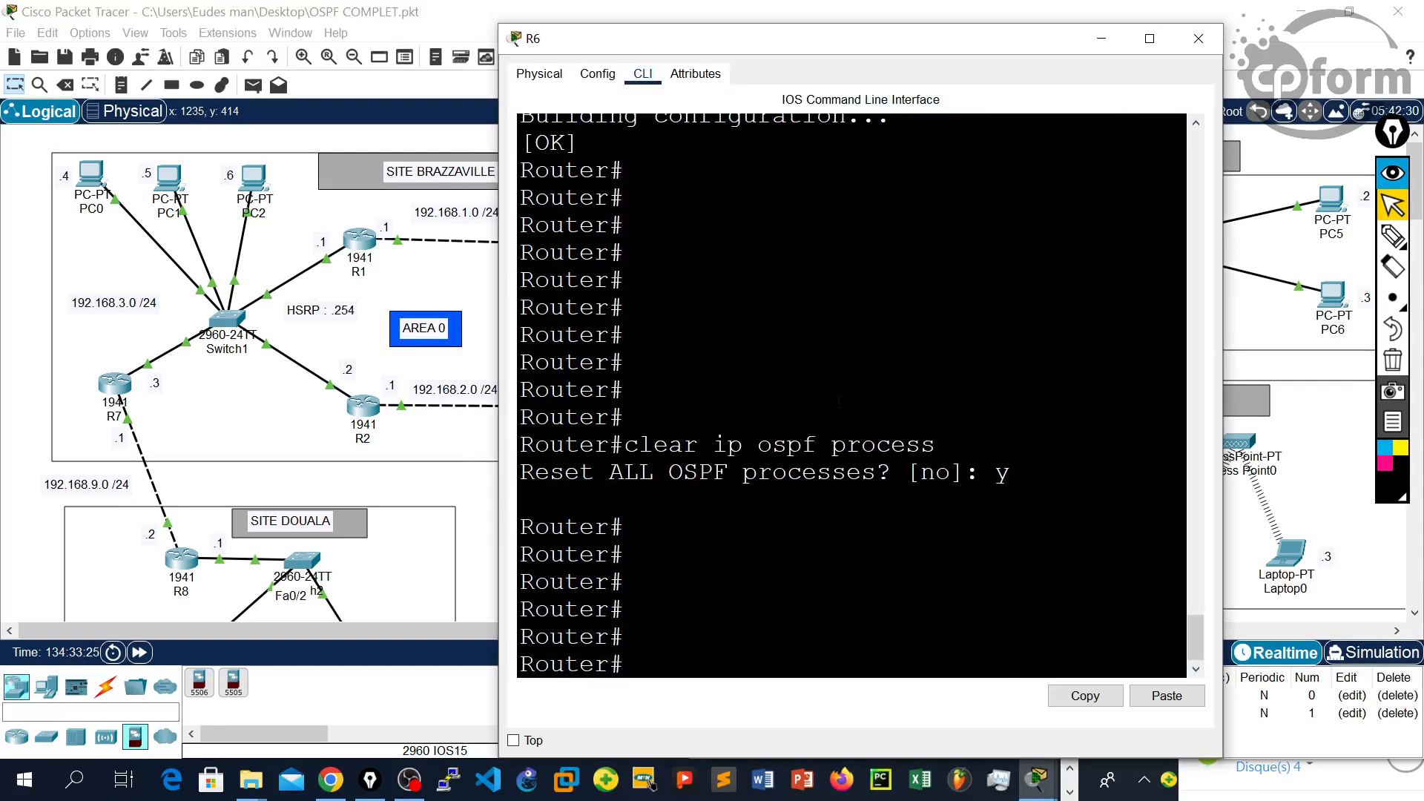
pyautogui.click(1198, 38)
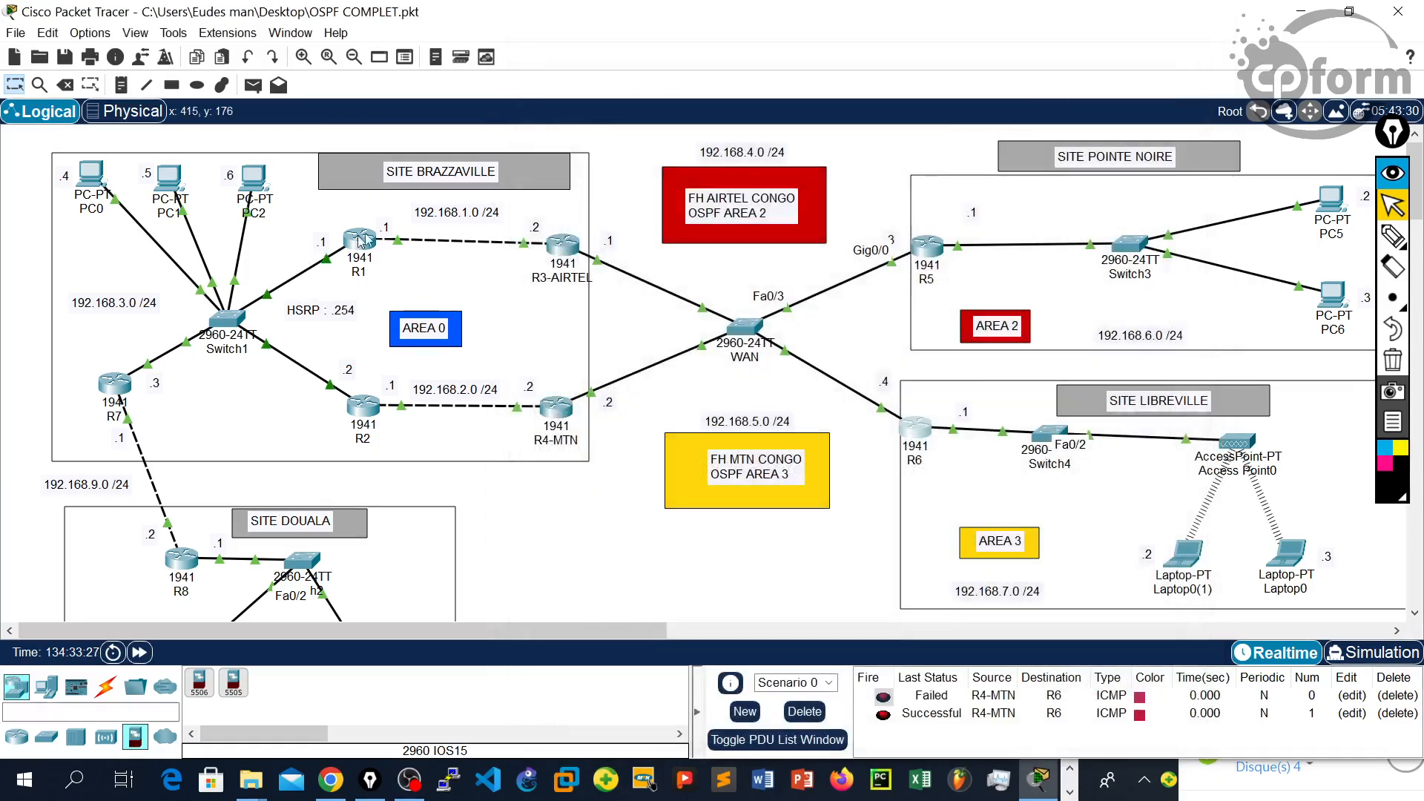
# Step: Ping 192.168.4.4 from PC0's Command Prompt and close the PC0 window
pyautogui.click(100, 176)
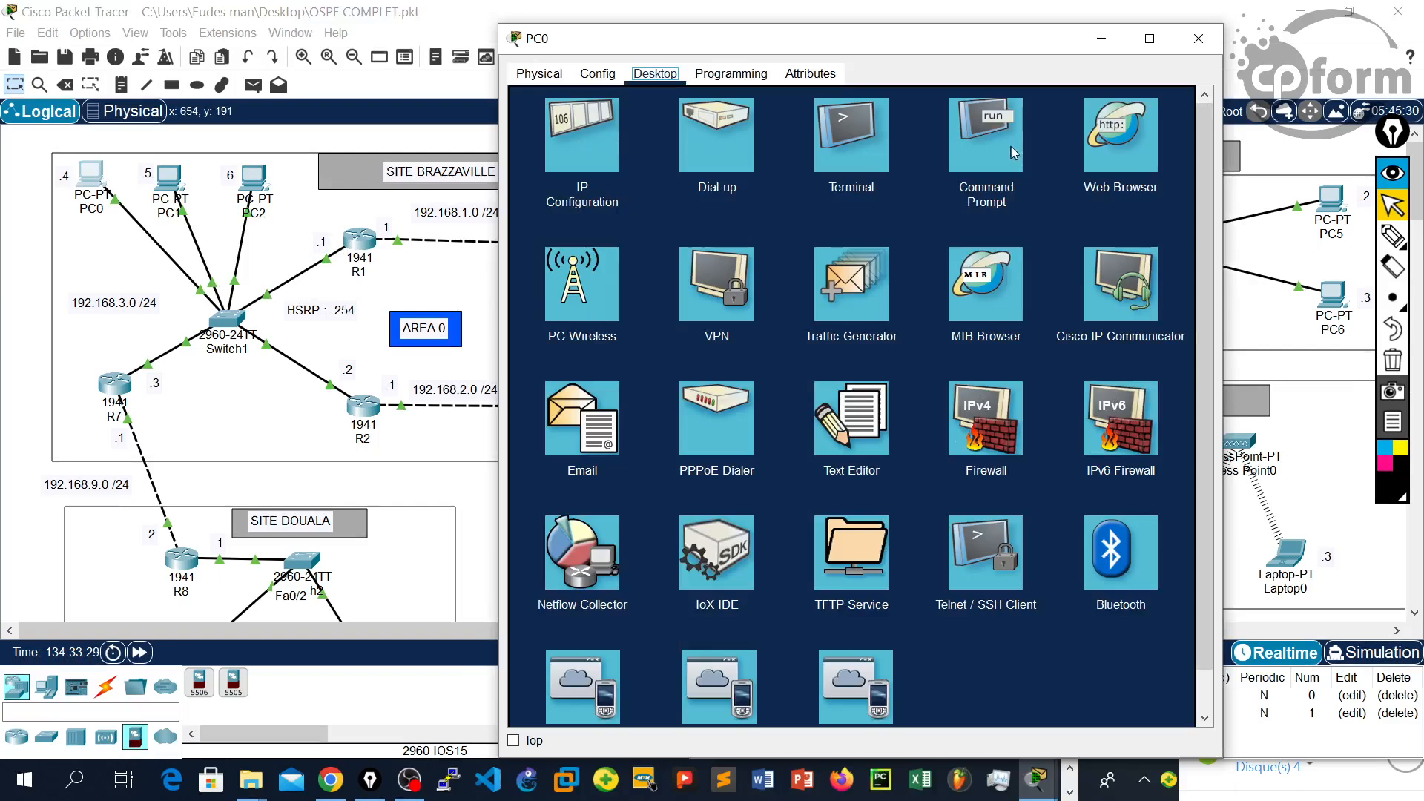
pyautogui.click(1011, 152)
pyautogui.press('Return')
pyautogui.press('Return')
pyautogui.press('Return')
pyautogui.press('Return')
pyautogui.press('Return')
pyautogui.press('Return')
pyautogui.press('Return')
pyautogui.press('Return')
pyautogui.press('Return')
pyautogui.press('Return')
pyautogui.press('Return')
pyautogui.press('Return')
pyautogui.press('Return')
pyautogui.press('Return')
pyautogui.press('Return')
pyautogui.press('Return')
pyautogui.press('Return')
pyautogui.press('Return')
pyautogui.press('Return')
pyautogui.press('Return')
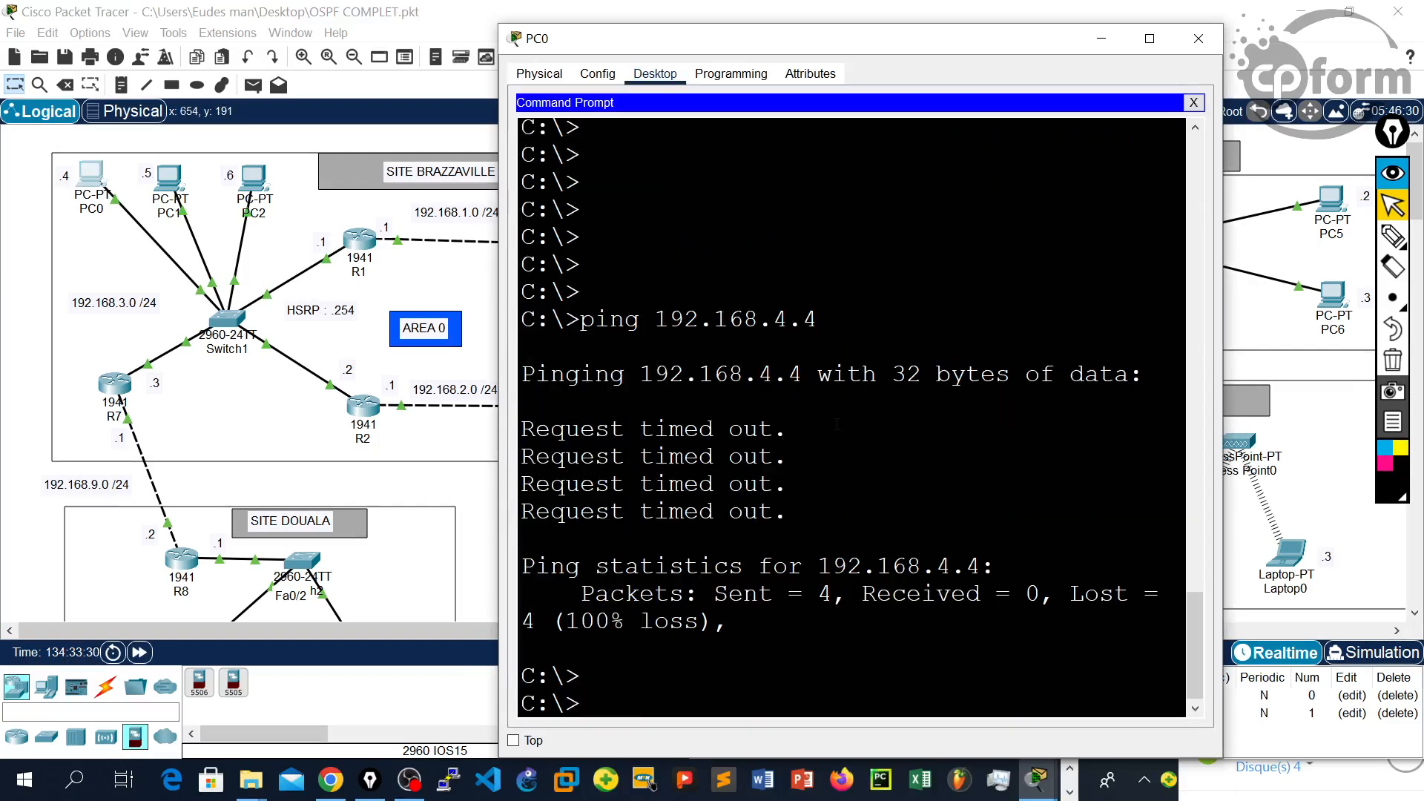
pyautogui.write('ping 192.168.4.4')
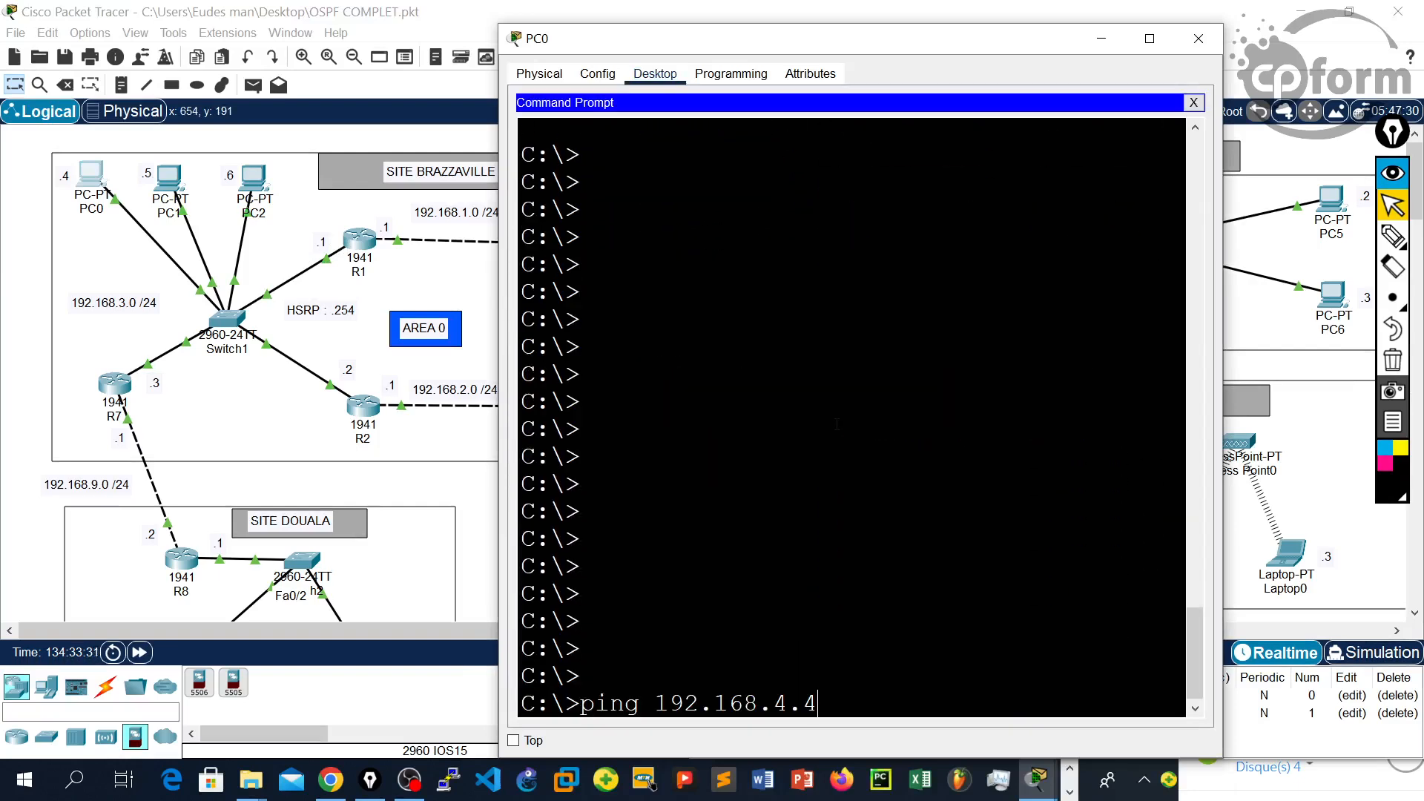
pyautogui.press('Return')
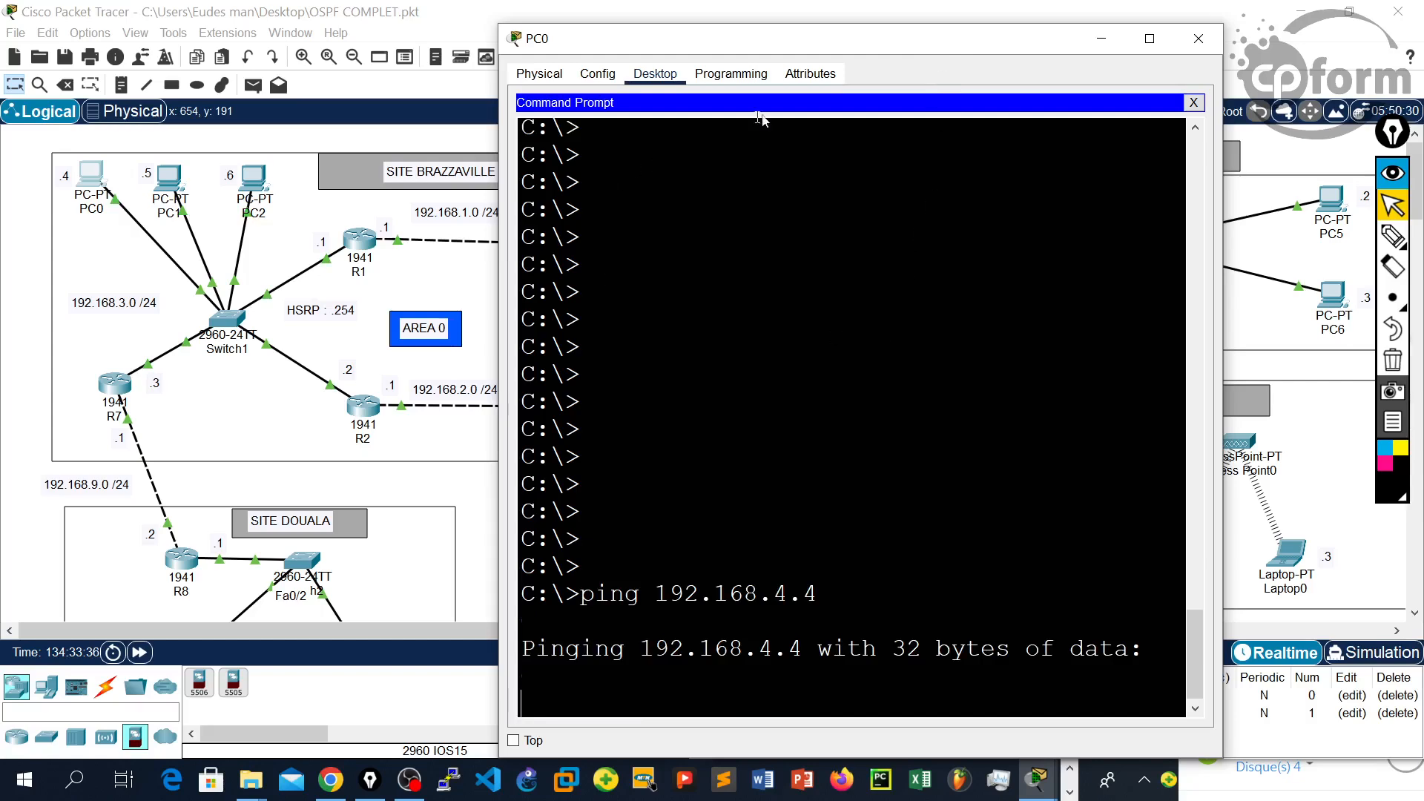
pyautogui.click(1198, 38)
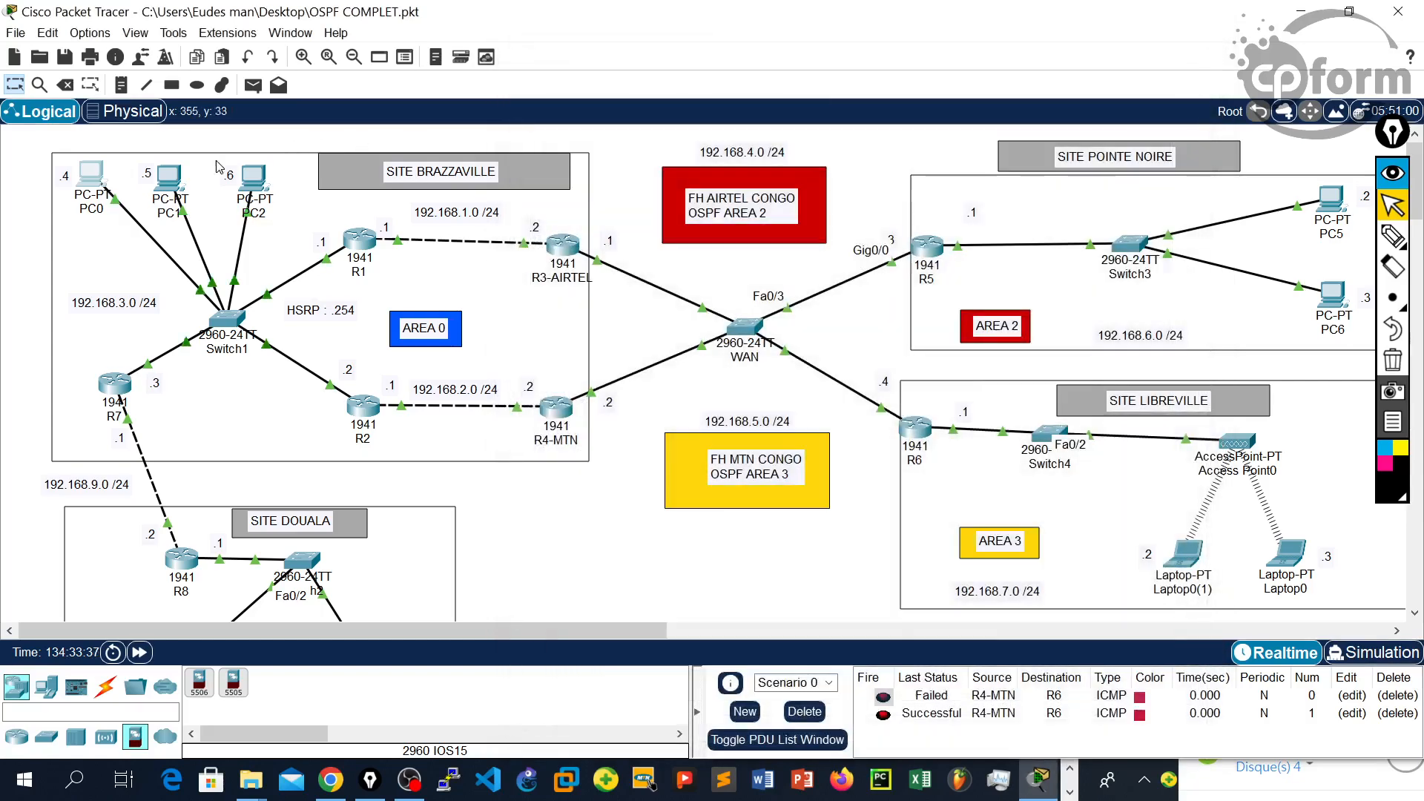
# Step: Ping 192.168.4.4 from PC1's Command Prompt and dismiss the Port Visibility dialog
pyautogui.click(170, 177)
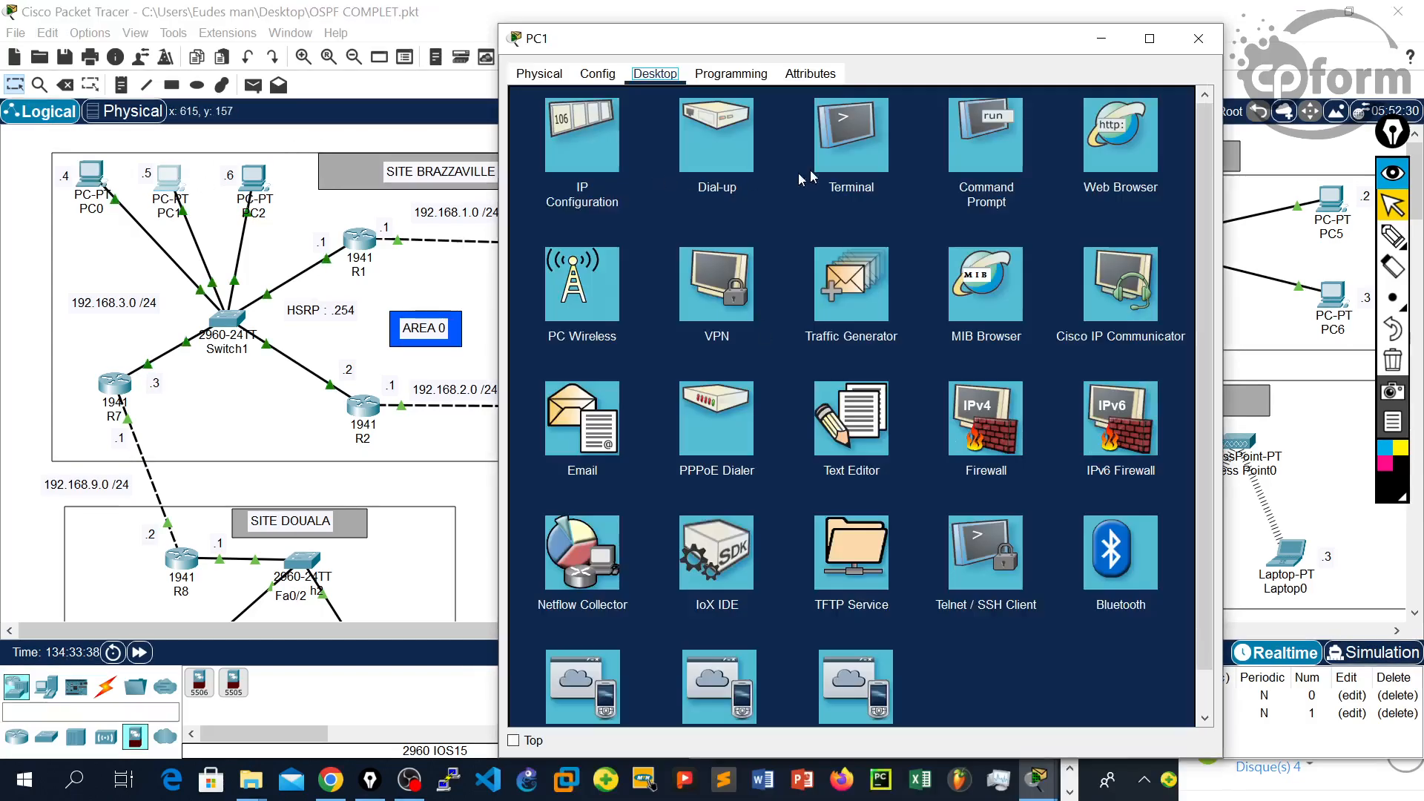
pyautogui.click(986, 135)
pyautogui.write('ping 192.168.')
pyautogui.moveTo(777, 46); pyautogui.dragTo(239, 69)
pyautogui.write('4.4')
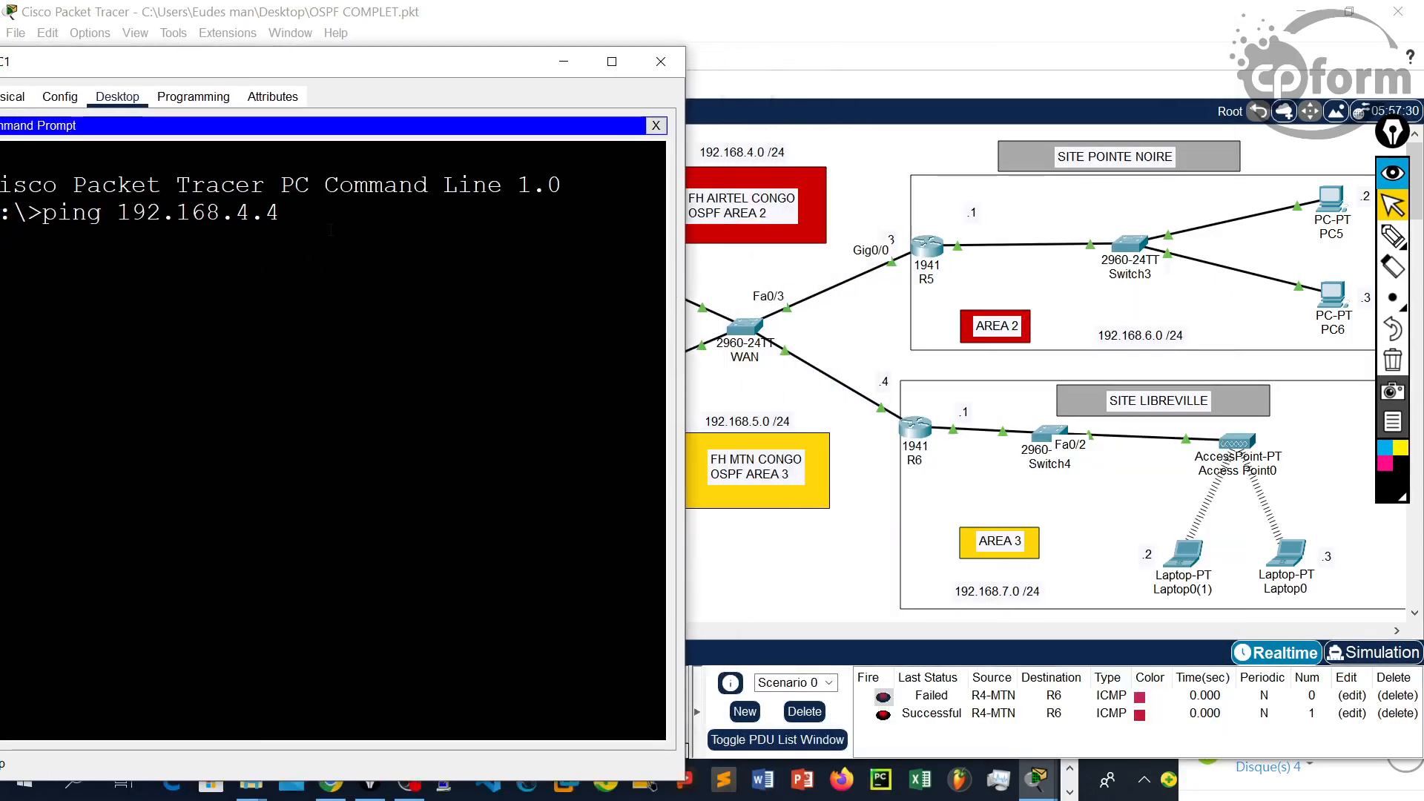
pyautogui.press('Return')
pyautogui.moveTo(113, 63); pyautogui.dragTo(207, 60)
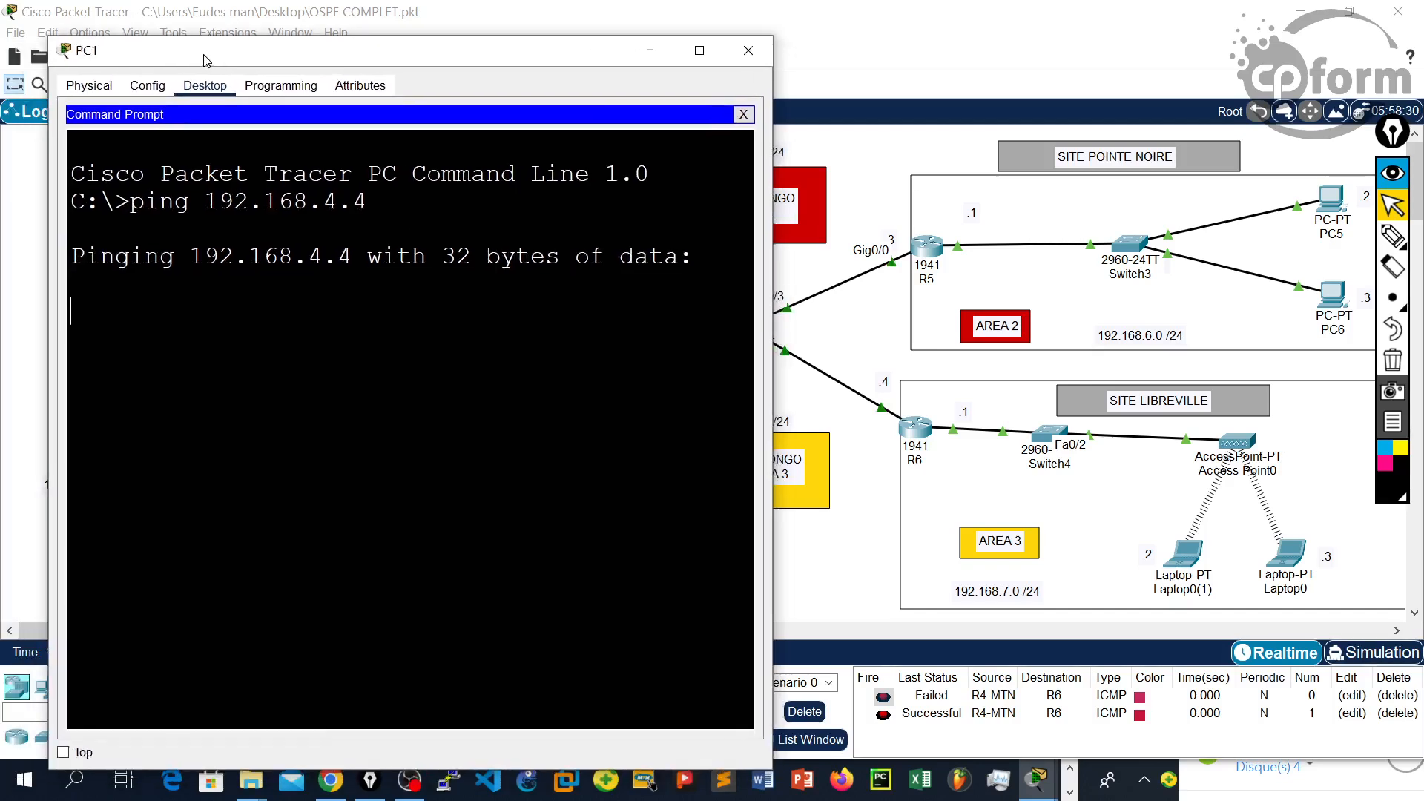
pyautogui.moveTo(772, 319); pyautogui.dragTo(601, 314)
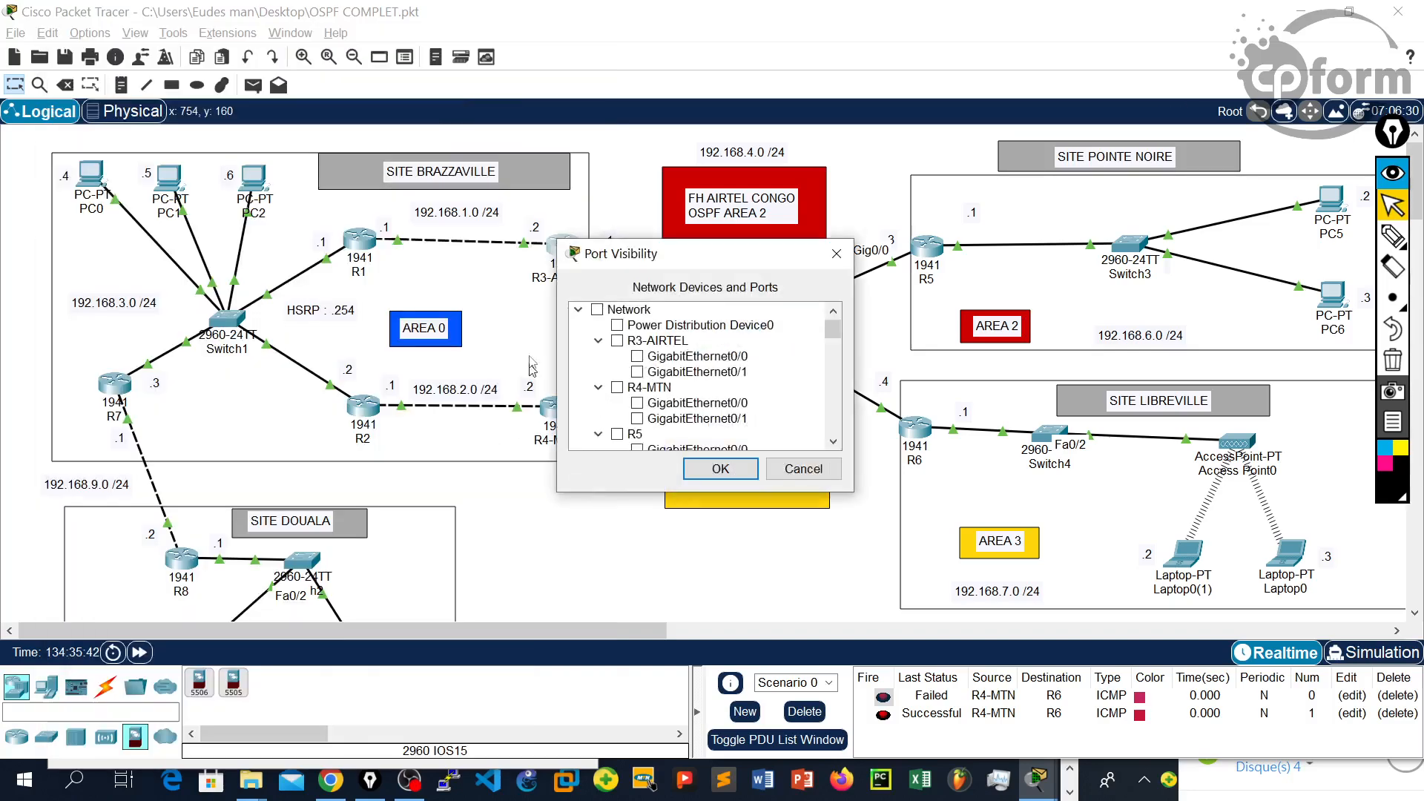
pyautogui.click(836, 254)
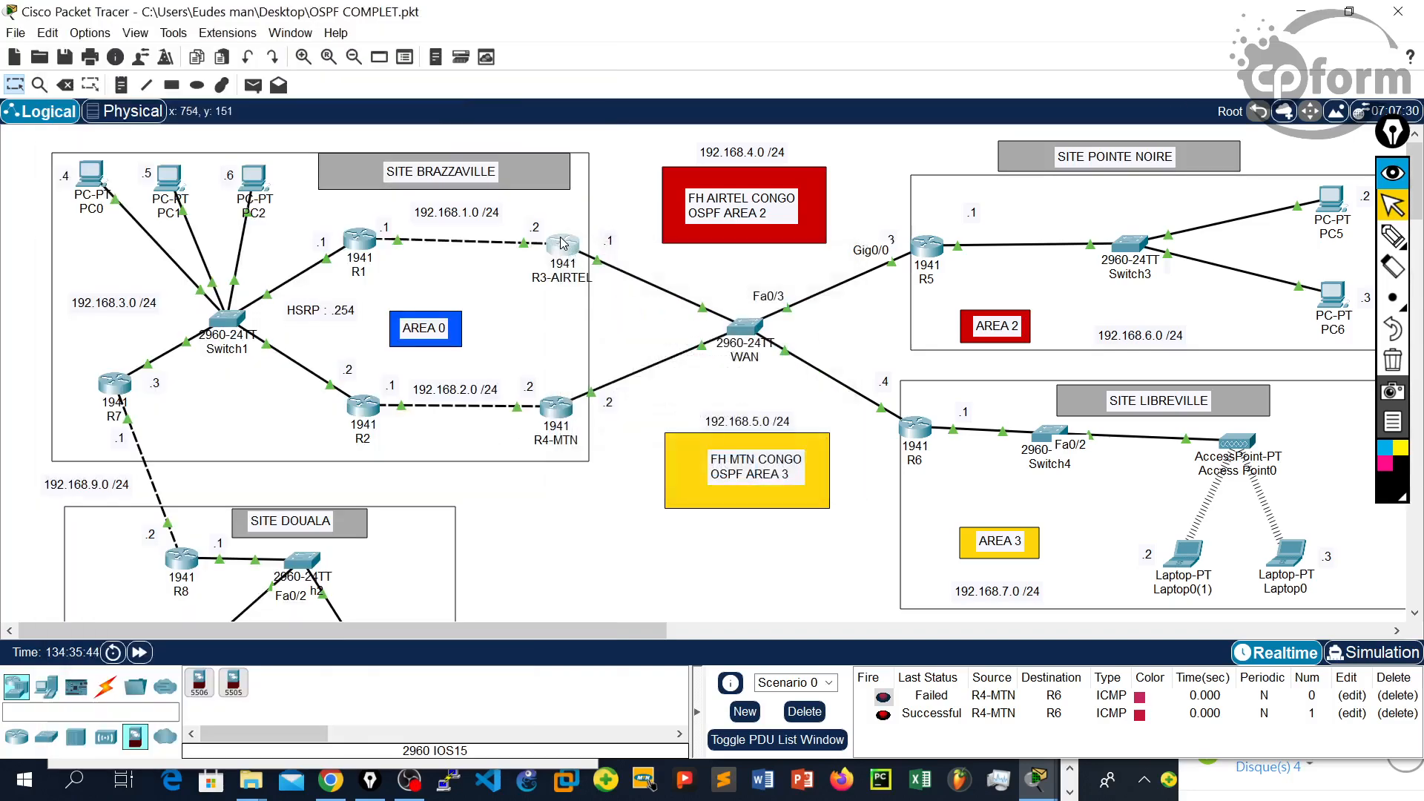
# Step: Maximise R3-AIRTEL's command line and display its routing table with show ip route
pyautogui.click(563, 243)
pyautogui.moveTo(676, 42); pyautogui.dragTo(271, 265)
pyautogui.moveTo(656, 264); pyautogui.dragTo(675, 6)
pyautogui.press('Return')
pyautogui.press('Return')
pyautogui.press('Return')
pyautogui.press('Return')
pyautogui.press('Return')
pyautogui.press('Return')
pyautogui.press('Return')
pyautogui.press('Return')
pyautogui.press('Return')
pyautogui.press('Return')
pyautogui.press('Return')
pyautogui.press('Return')
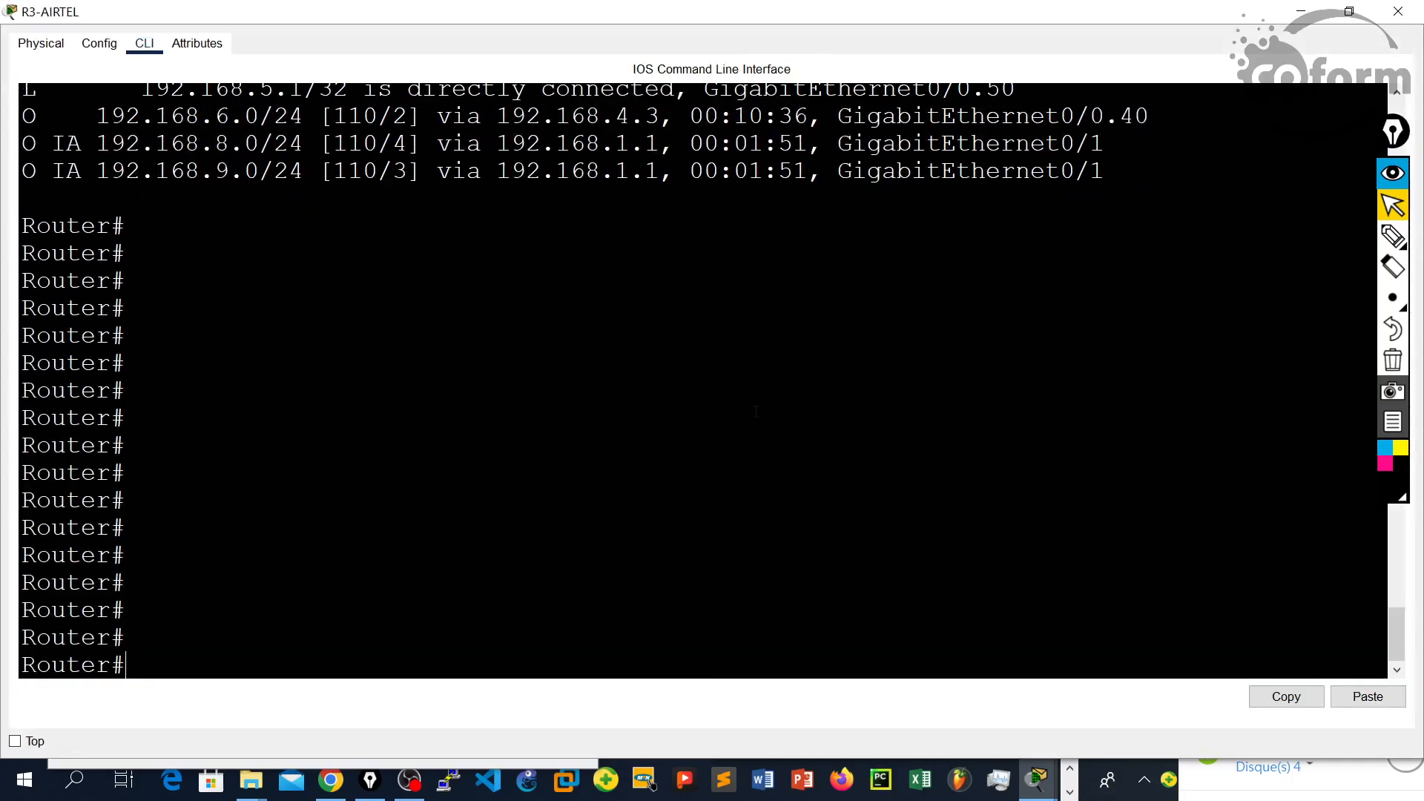
pyautogui.write('sho')
pyautogui.press('Tab')
pyautogui.write('ip rou')
pyautogui.press('Tab')
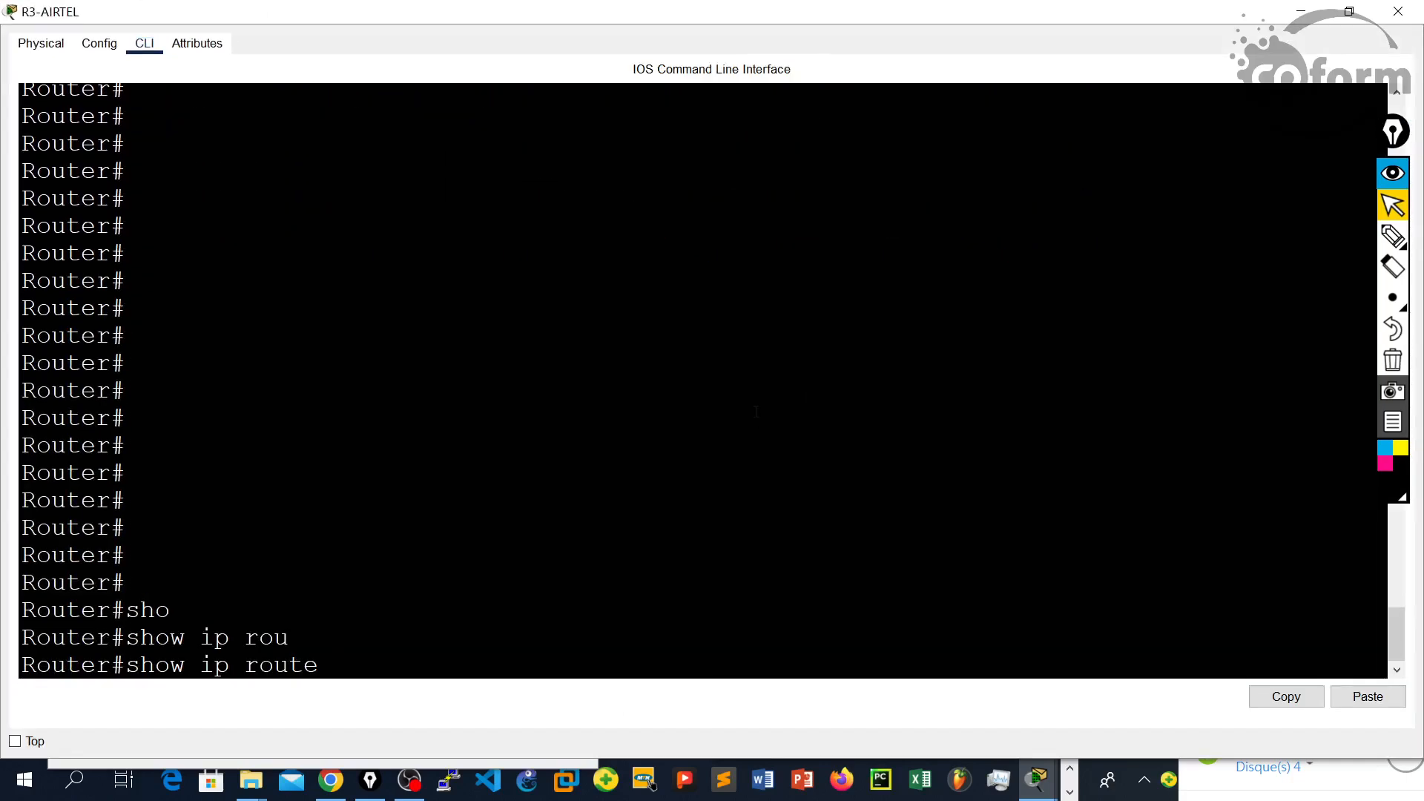
pyautogui.press('Return')
pyautogui.press('Return')
pyautogui.press('Return')
pyautogui.press('Return')
pyautogui.press('Return')
pyautogui.press('Return')
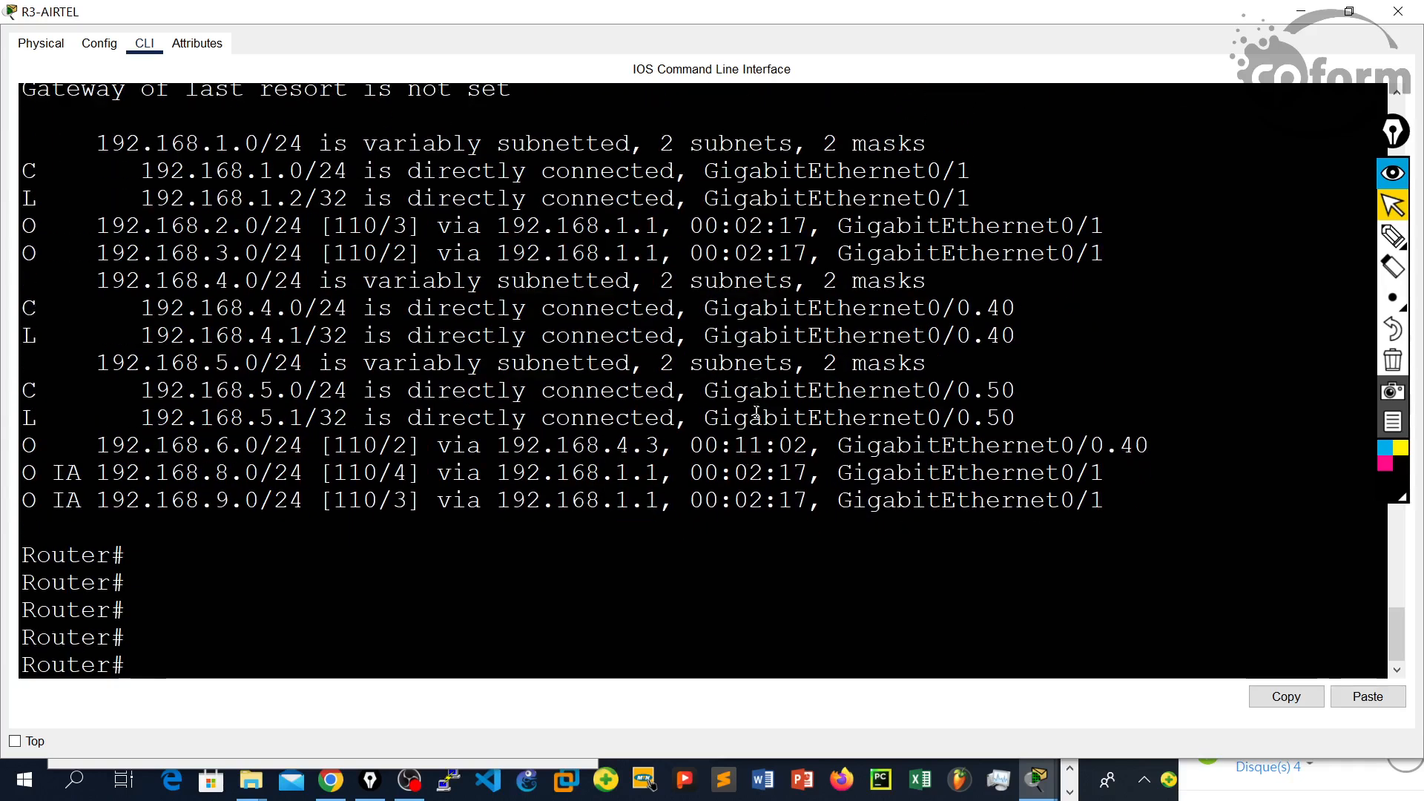
# Step: Compare R3-AIRTEL's routing table with the network topology, then restore and minimise the router's window
pyautogui.moveTo(693, 9); pyautogui.dragTo(120, 301)
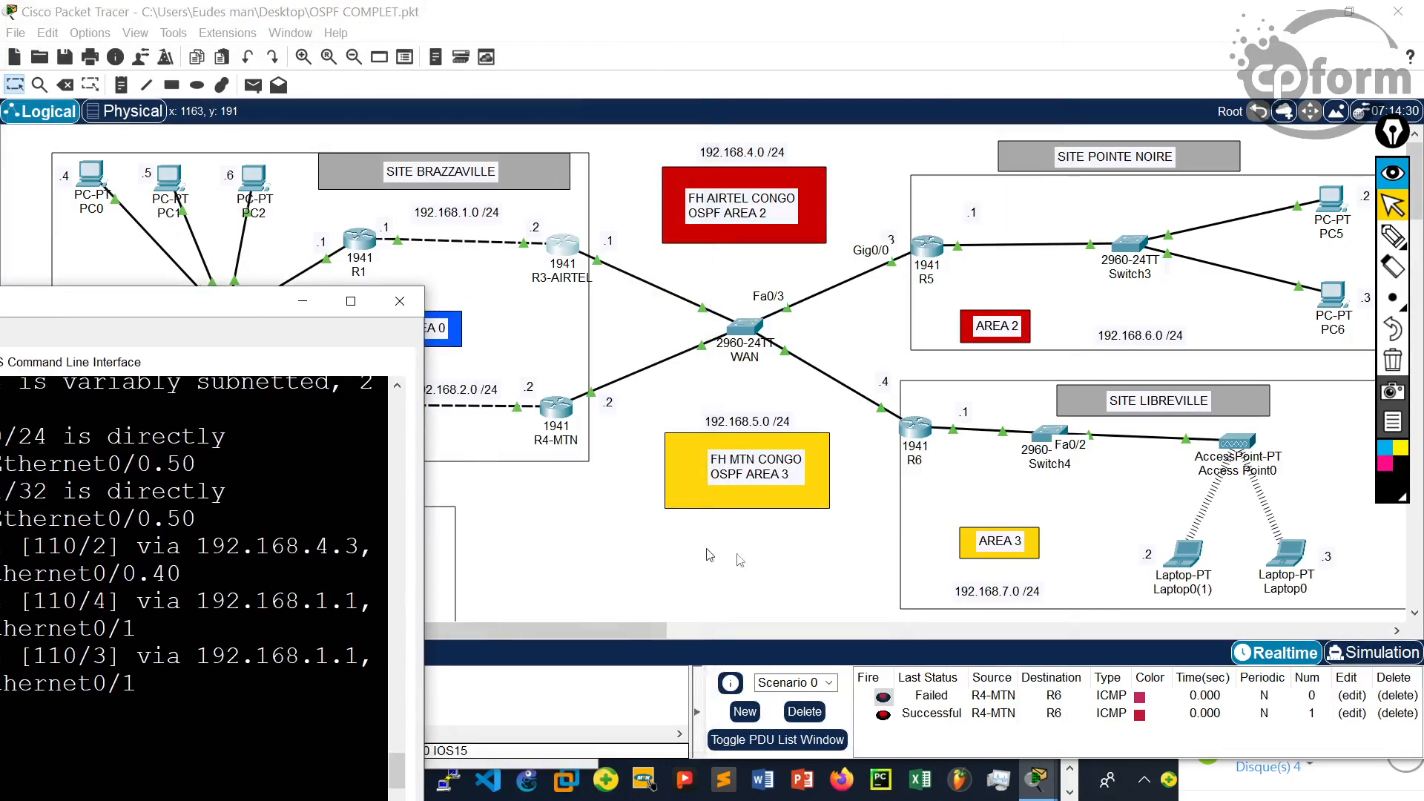
pyautogui.doubleClick(41, 319)
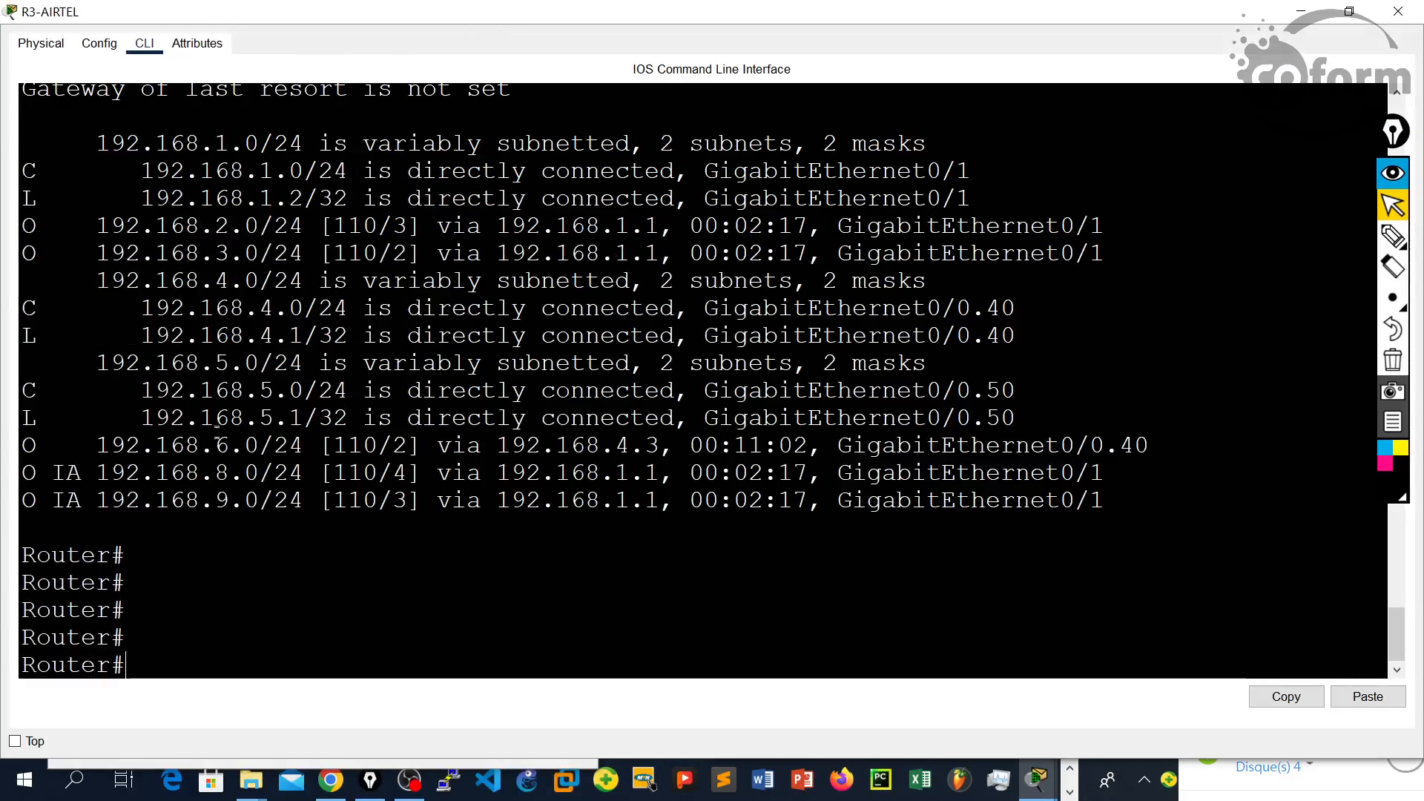
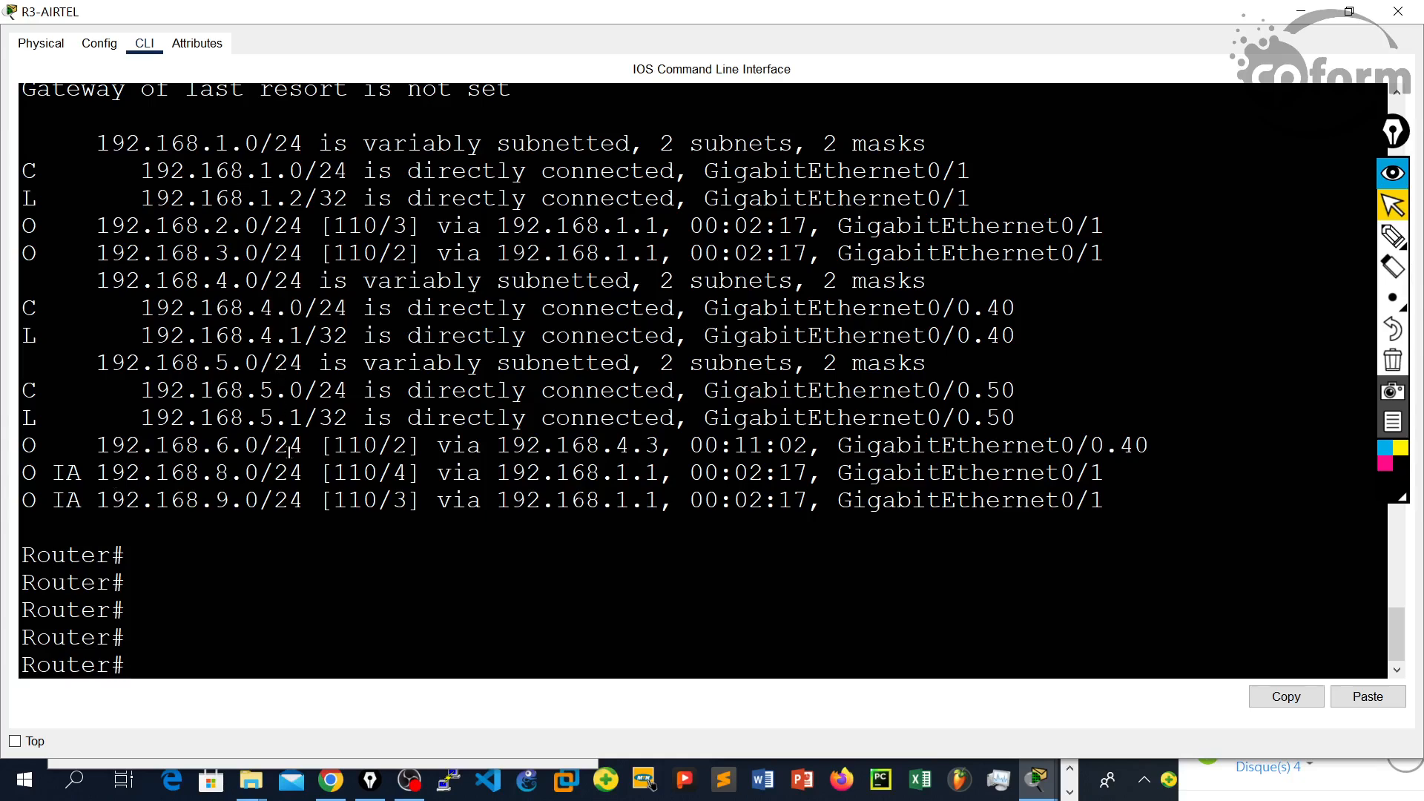
pyautogui.doubleClick(688, 7)
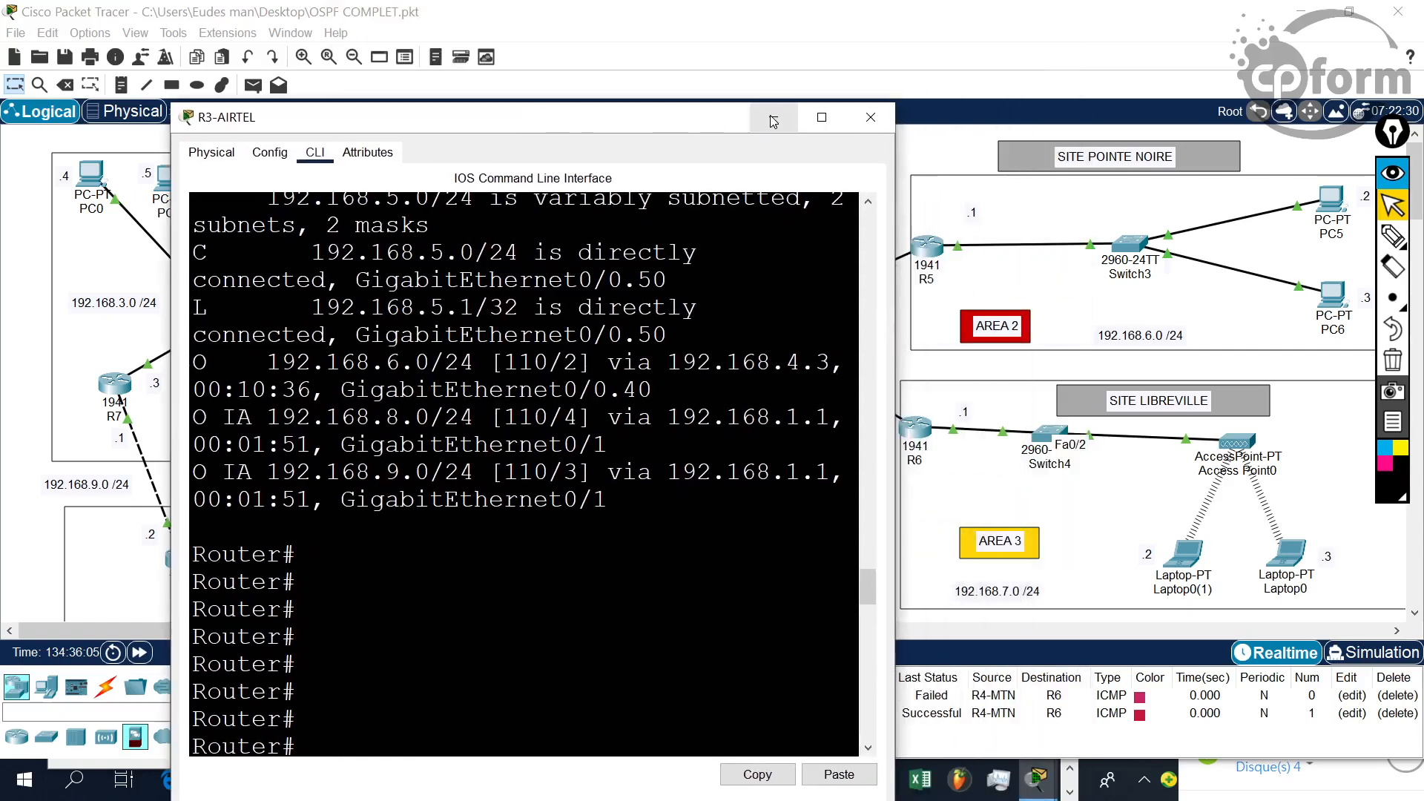
pyautogui.click(772, 119)
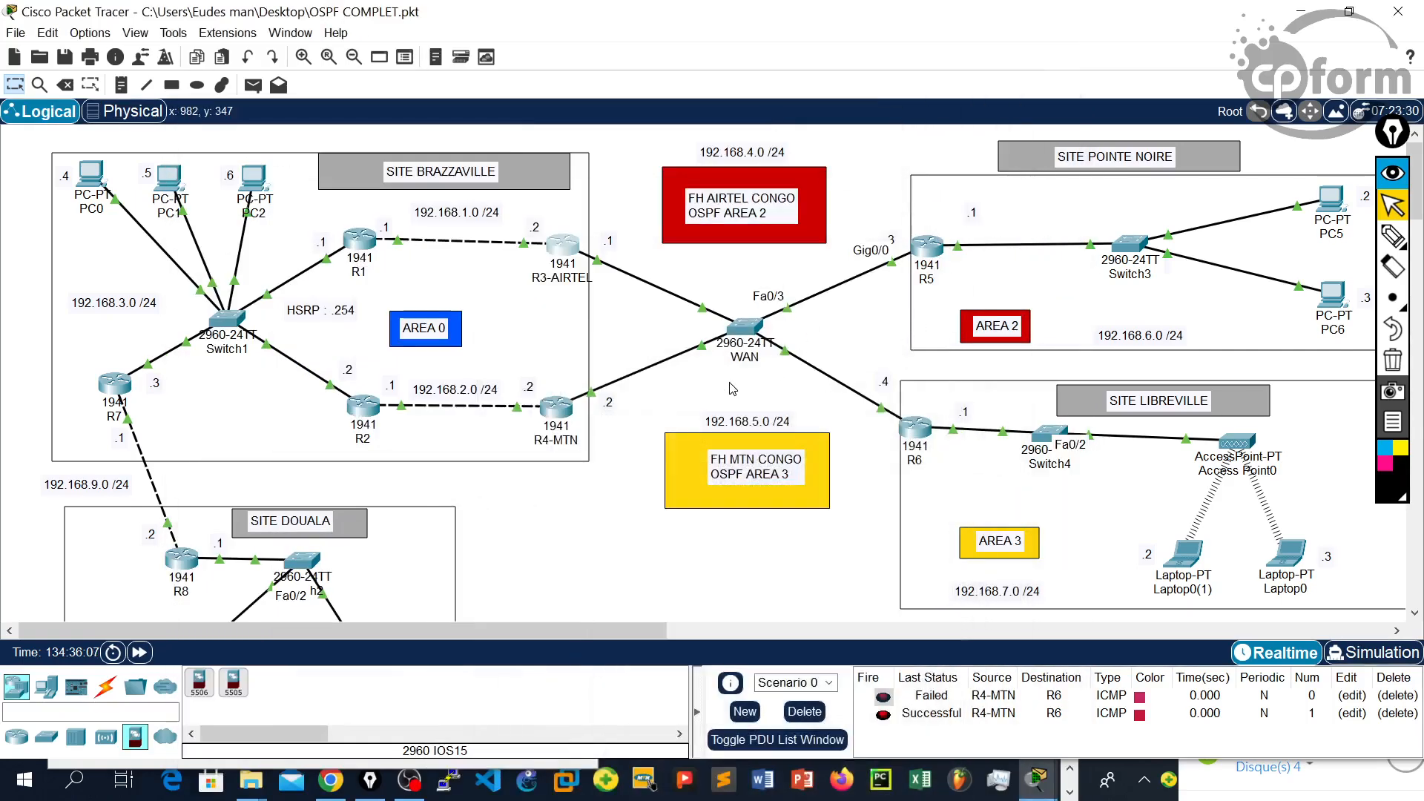
pyautogui.press('alt')
pyautogui.hotkey('ctrl', 'alt', 'p')
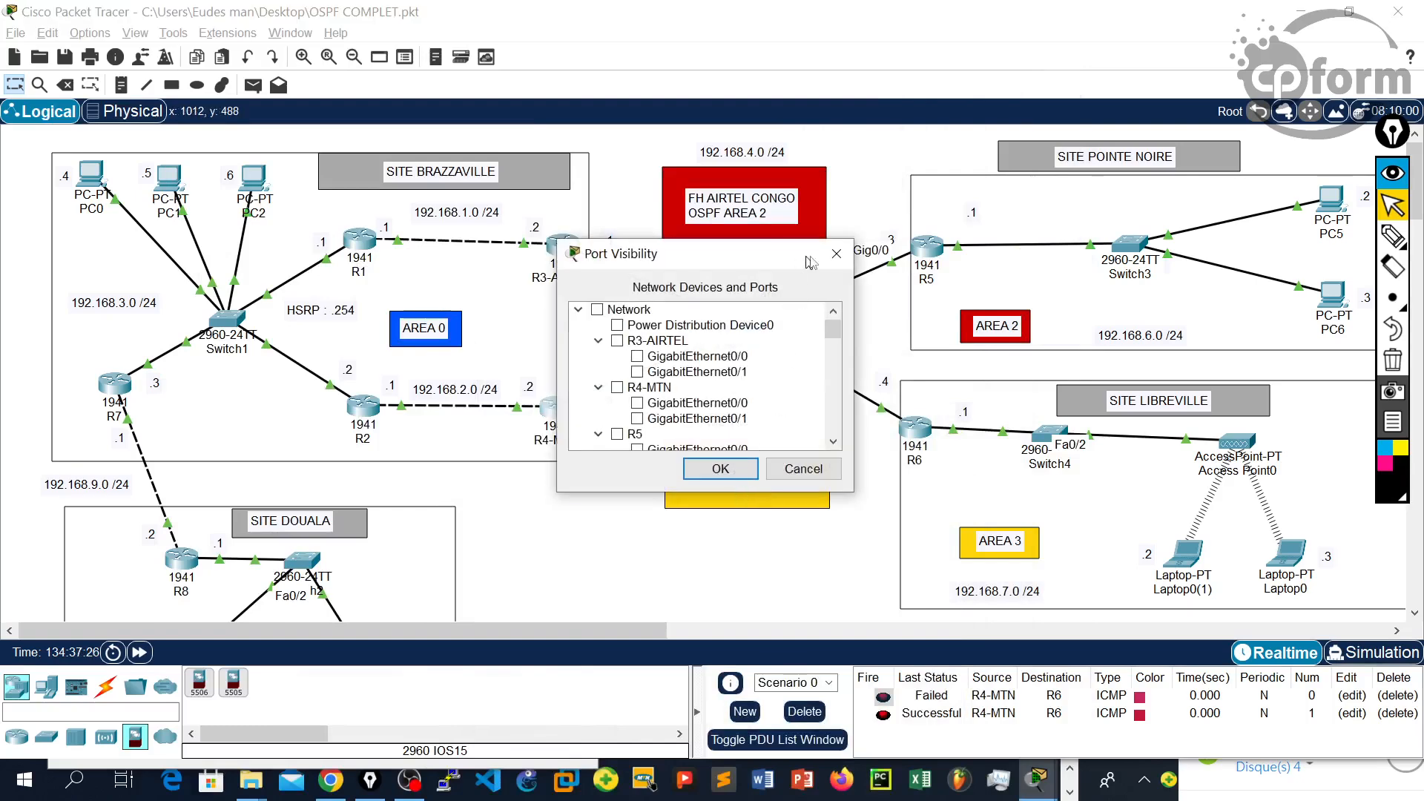
pyautogui.click(833, 256)
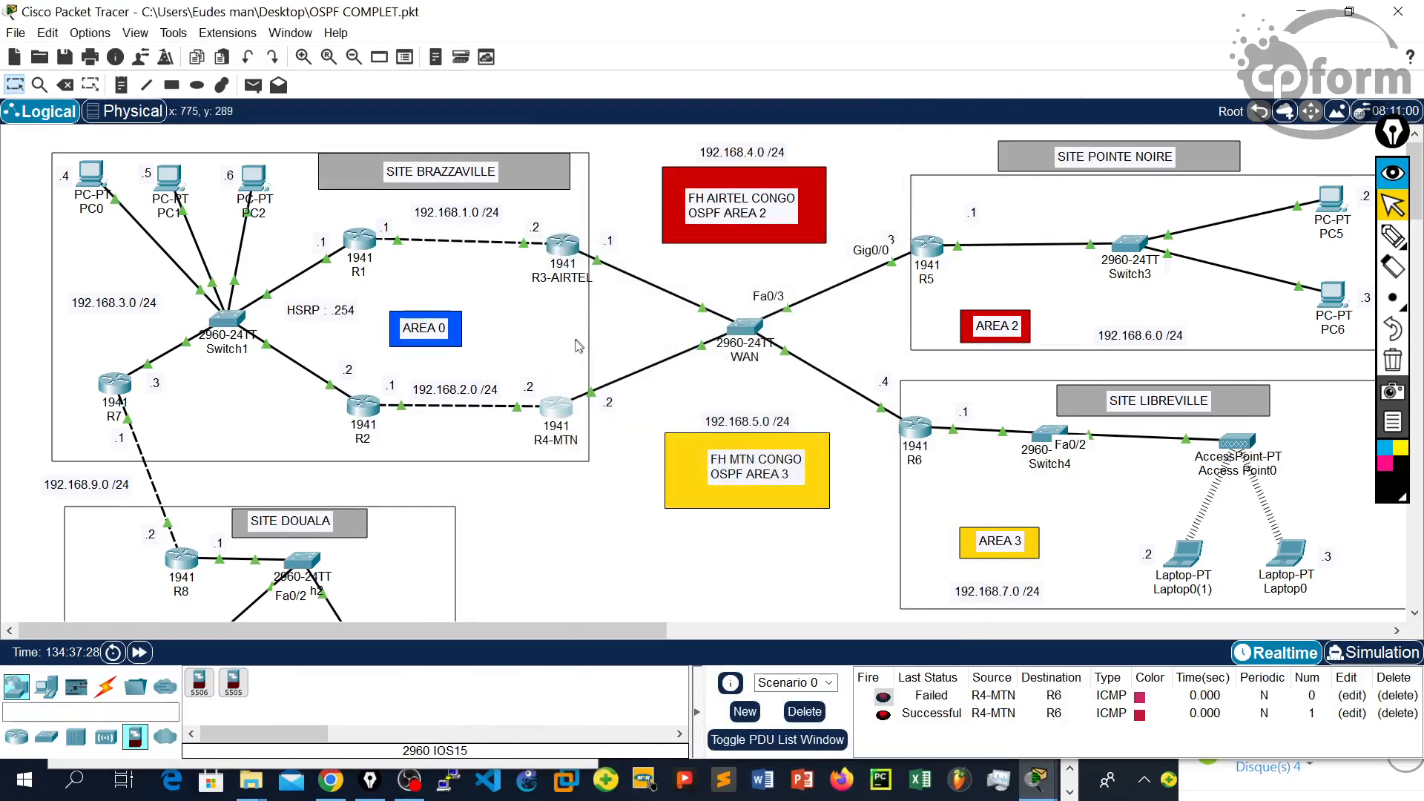
# Step: Maximise R4-MTN's command line and page through its entire configuration with show running-config
pyautogui.click(557, 422)
pyautogui.click(1149, 37)
pyautogui.click(579, 517)
pyautogui.press('Return')
pyautogui.press('Return')
pyautogui.press('Return')
pyautogui.press('Return')
pyautogui.press('Return')
pyautogui.press('Return')
pyautogui.press('Return')
pyautogui.press('Return')
pyautogui.press('Return')
pyautogui.press('Return')
pyautogui.press('Return')
pyautogui.press('Return')
pyautogui.press('Return')
pyautogui.press('Return')
pyautogui.press('Return')
pyautogui.press('Return')
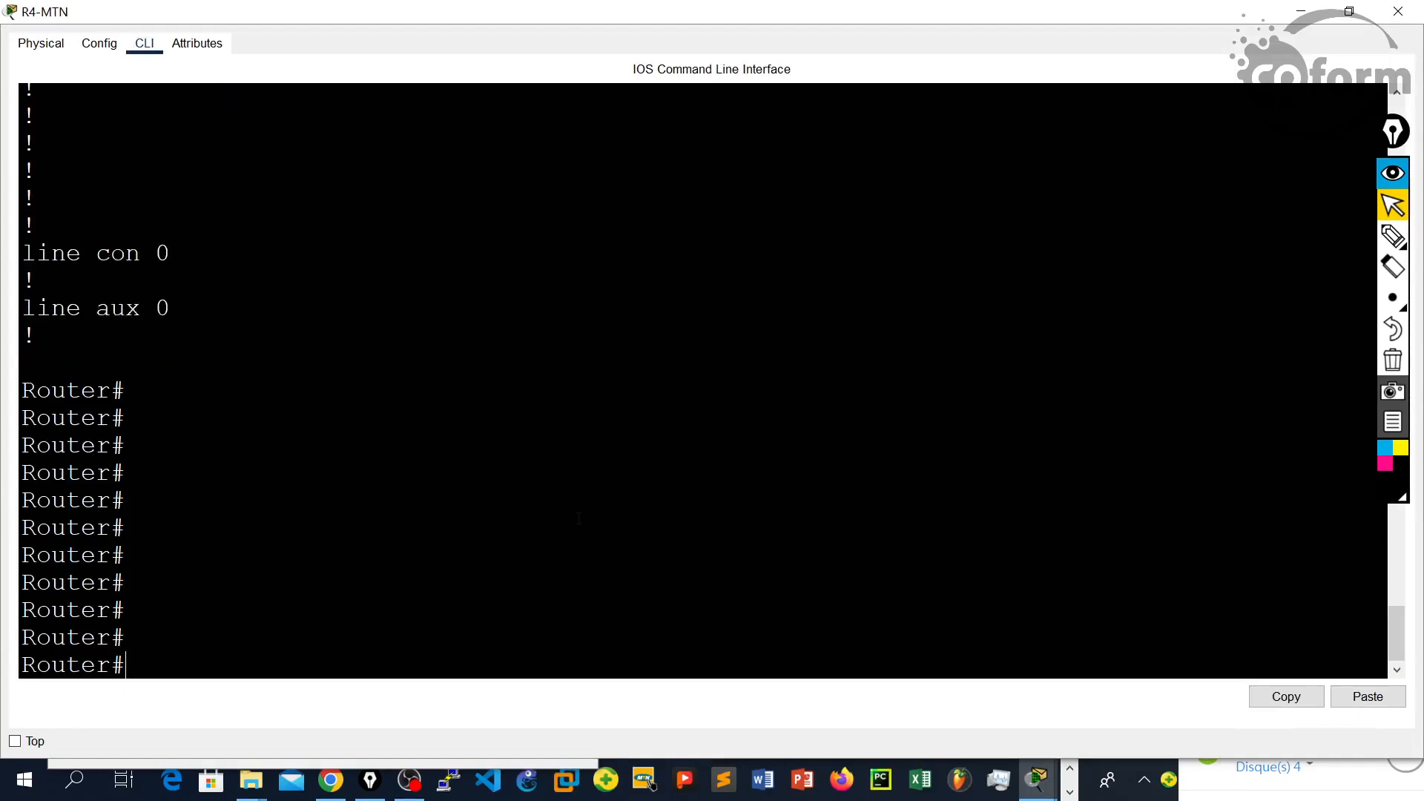
pyautogui.write('sho')
pyautogui.press('Tab')
pyautogui.write('ip')
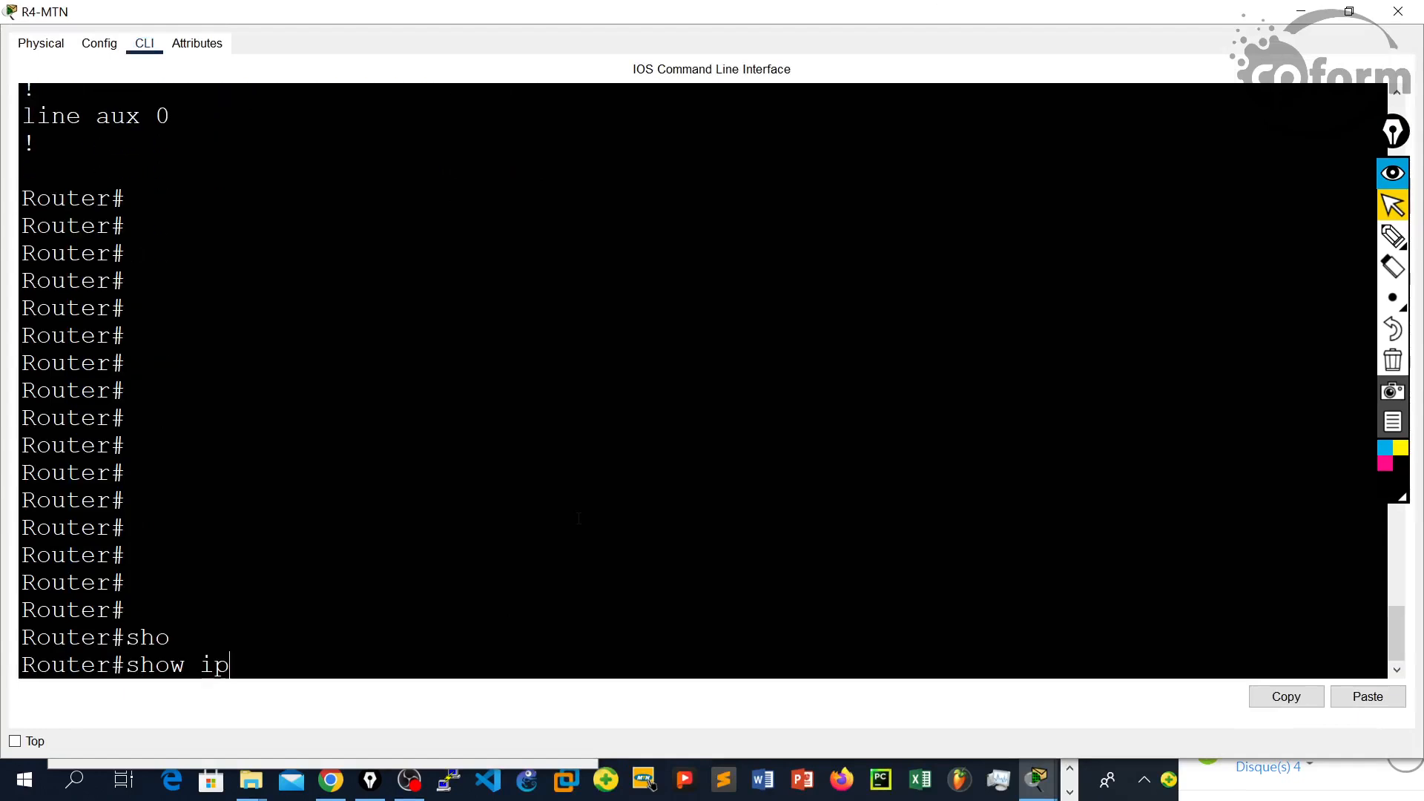
pyautogui.write('run')
pyautogui.press('Tab')
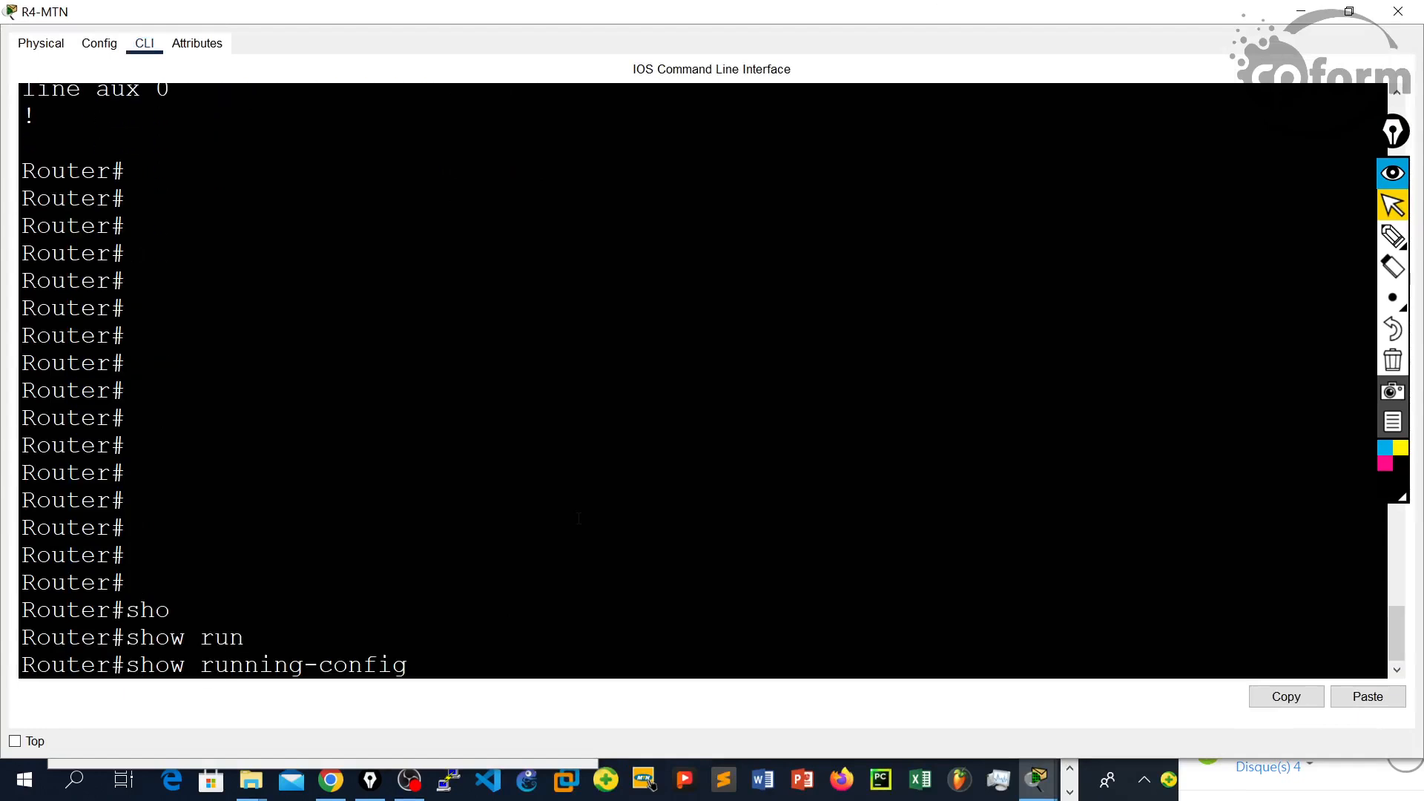
pyautogui.press('Return')
pyautogui.press('Return')
pyautogui.press('Return')
pyautogui.press('Return')
pyautogui.press('Return')
pyautogui.press('Return')
pyautogui.press('Return')
pyautogui.press('Return')
pyautogui.press('Return')
pyautogui.press('Return')
pyautogui.press('Return')
pyautogui.press('Return')
pyautogui.press('Return')
pyautogui.press('Return')
pyautogui.press('Return')
pyautogui.press('Return')
pyautogui.press('Return')
pyautogui.press('Return')
pyautogui.press('Return')
pyautogui.press('Return')
pyautogui.press('Return')
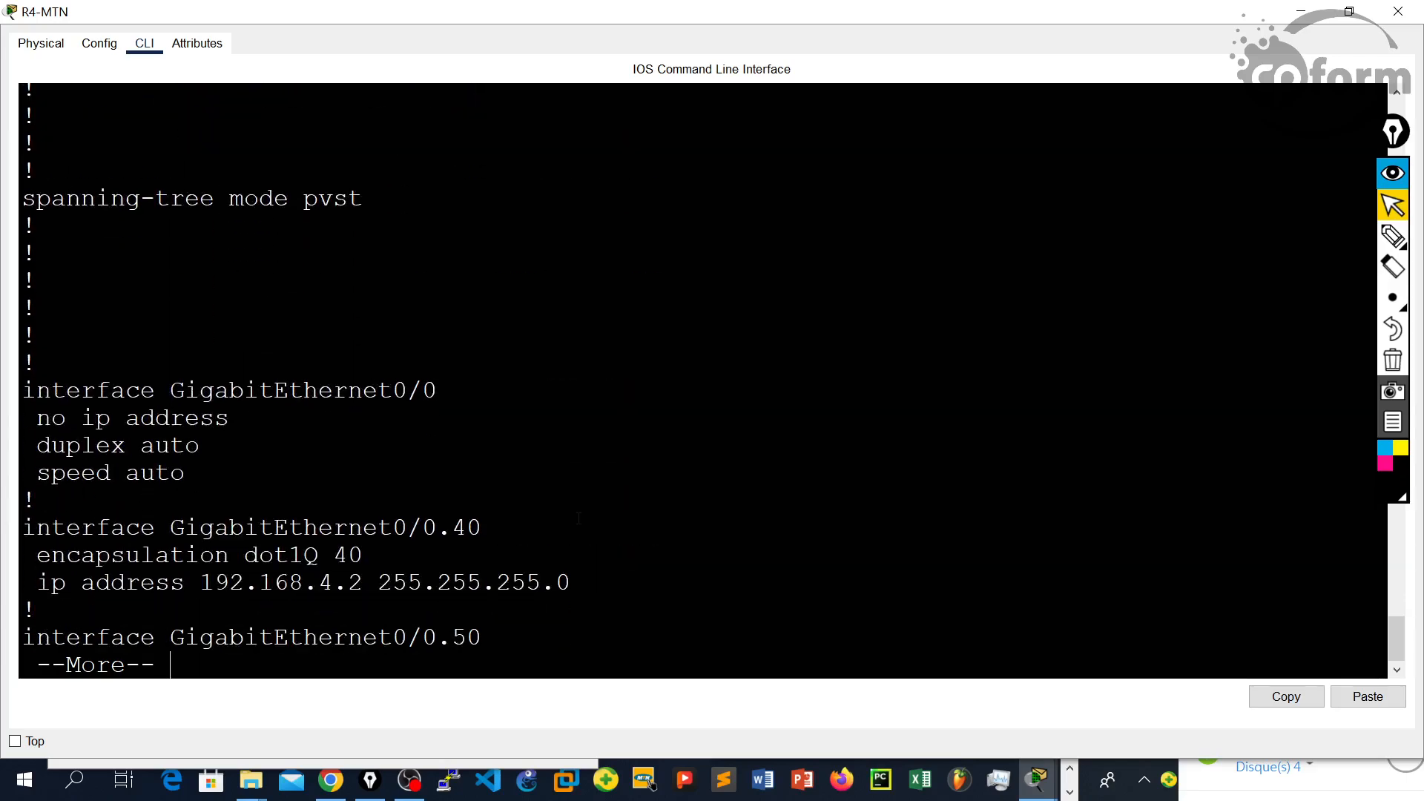
pyautogui.press('Return')
pyautogui.press('Return')
pyautogui.press('Return')
pyautogui.press('Return')
pyautogui.press('Return')
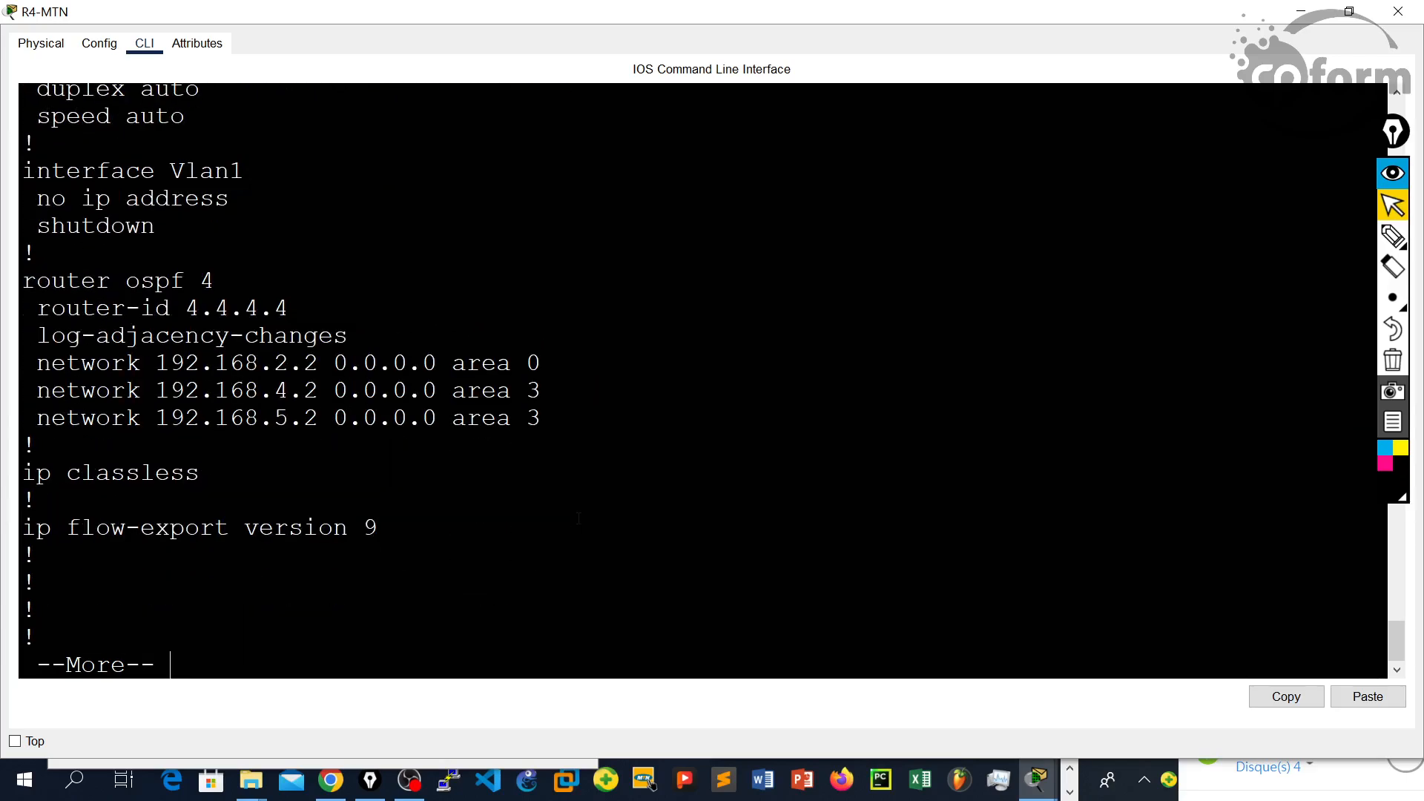
pyautogui.press('Return')
pyautogui.press('Return')
pyautogui.press('Return')
pyautogui.press('Return')
pyautogui.press('Return')
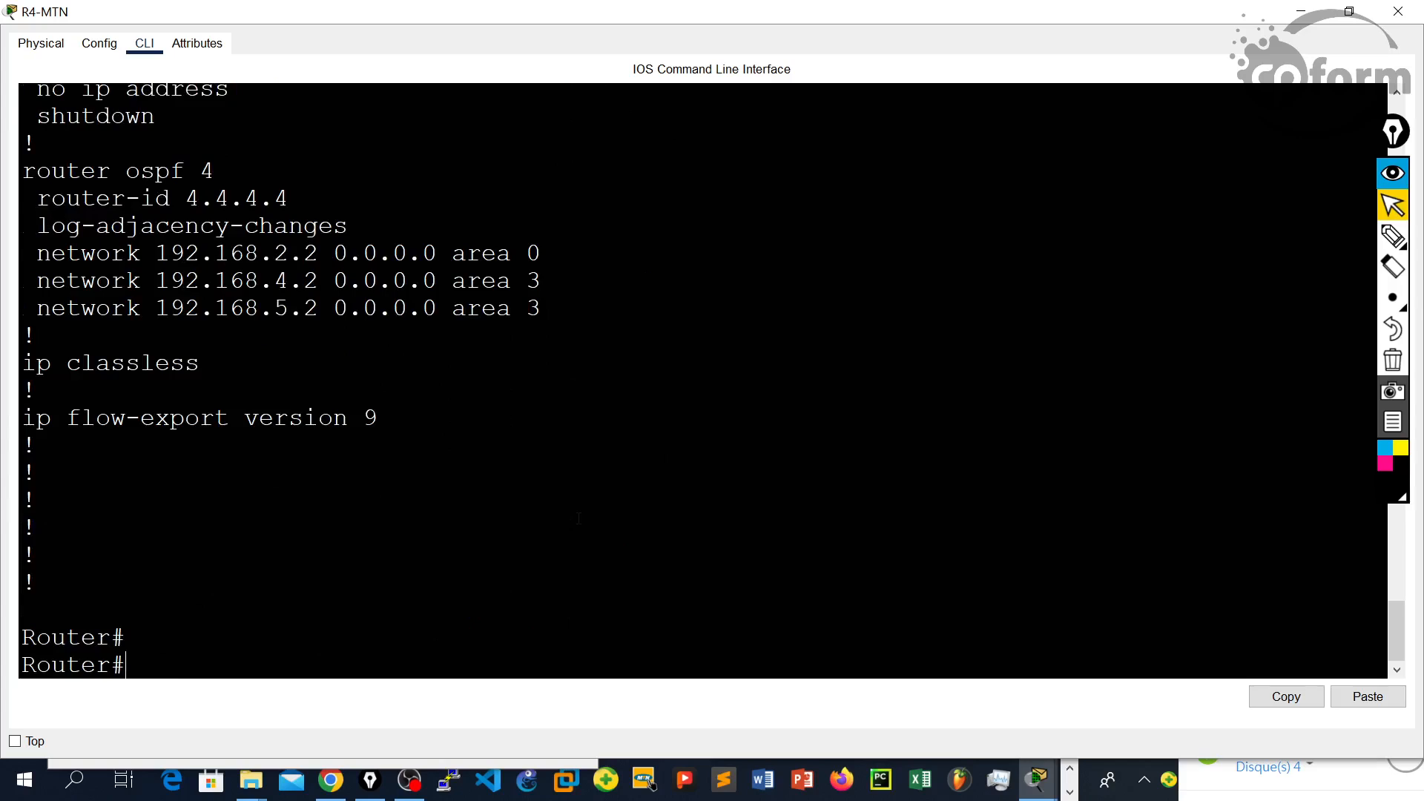
# Step: Examine the area 3 network statements for 192.168.4.2 and 192.168.5.2 under router ospf 4 on R4-MTN
pyautogui.moveTo(548, 304); pyautogui.dragTo(24, 282)
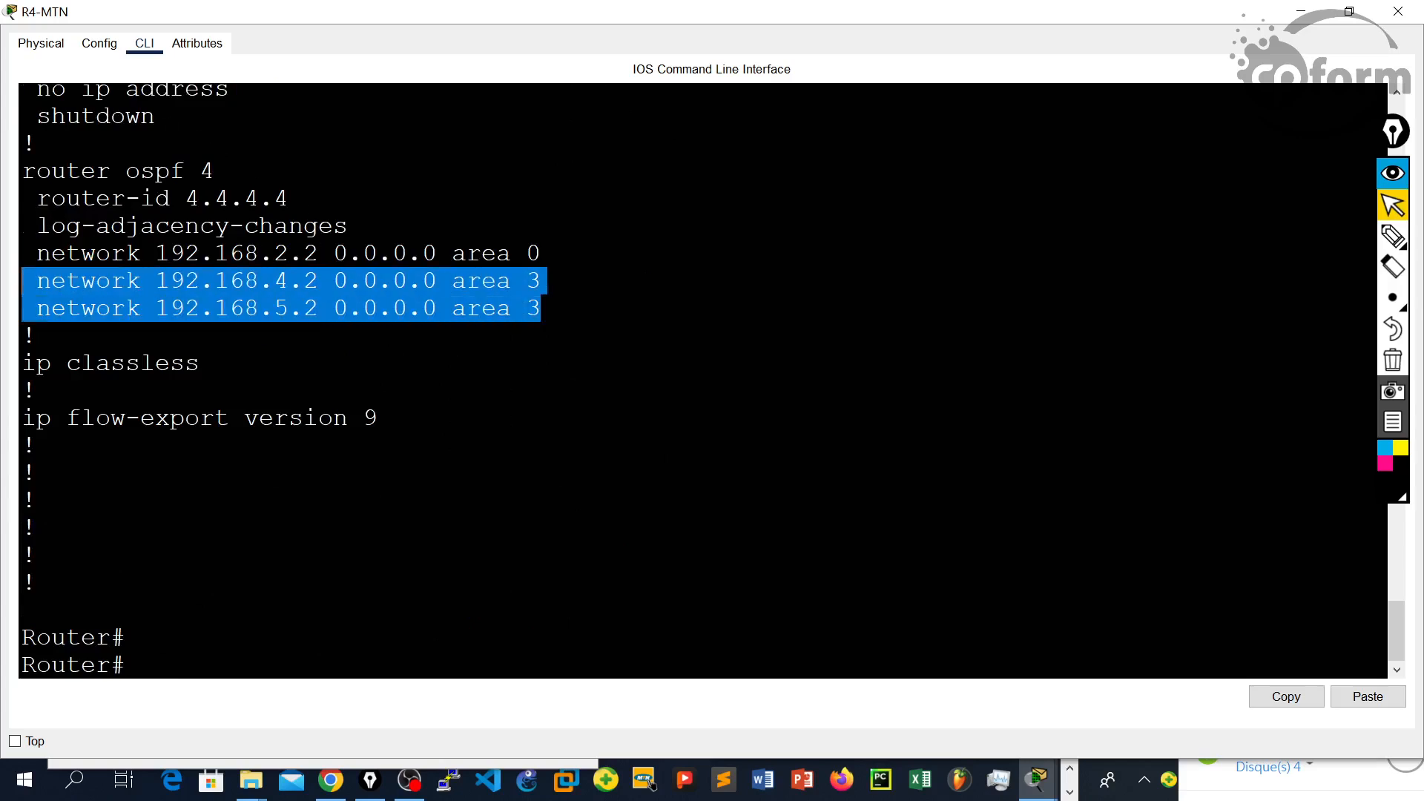
pyautogui.click(564, 321)
pyautogui.moveTo(565, 319); pyautogui.dragTo(528, 310)
pyautogui.click(532, 465)
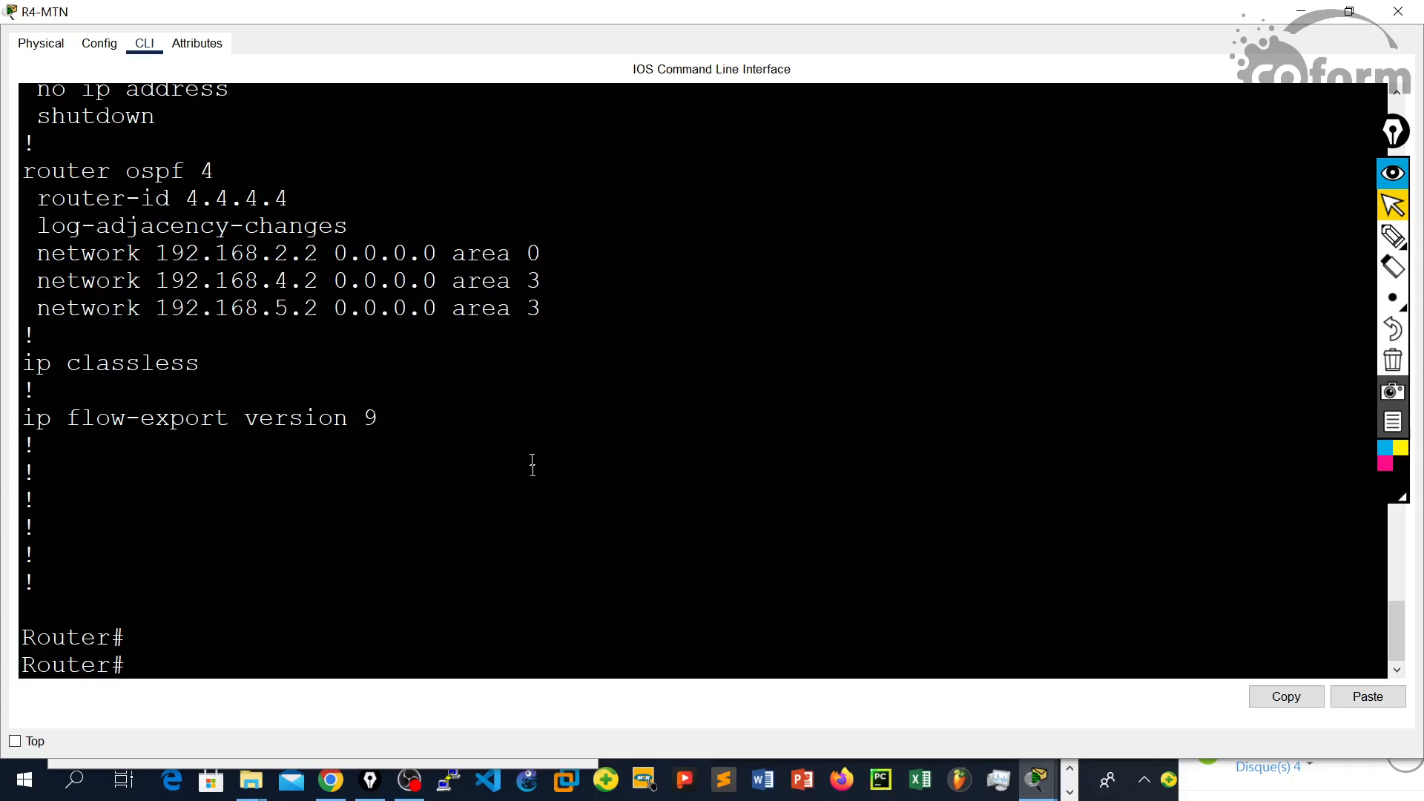
pyautogui.moveTo(541, 280); pyautogui.dragTo(21, 280)
# Step: Enter global configuration mode on R4-MTN and copy the statement network 192.168.4.2 0.0.0.0 area 3
pyautogui.click(442, 496)
pyautogui.write('conf t')
pyautogui.press('Return')
pyautogui.press('Return')
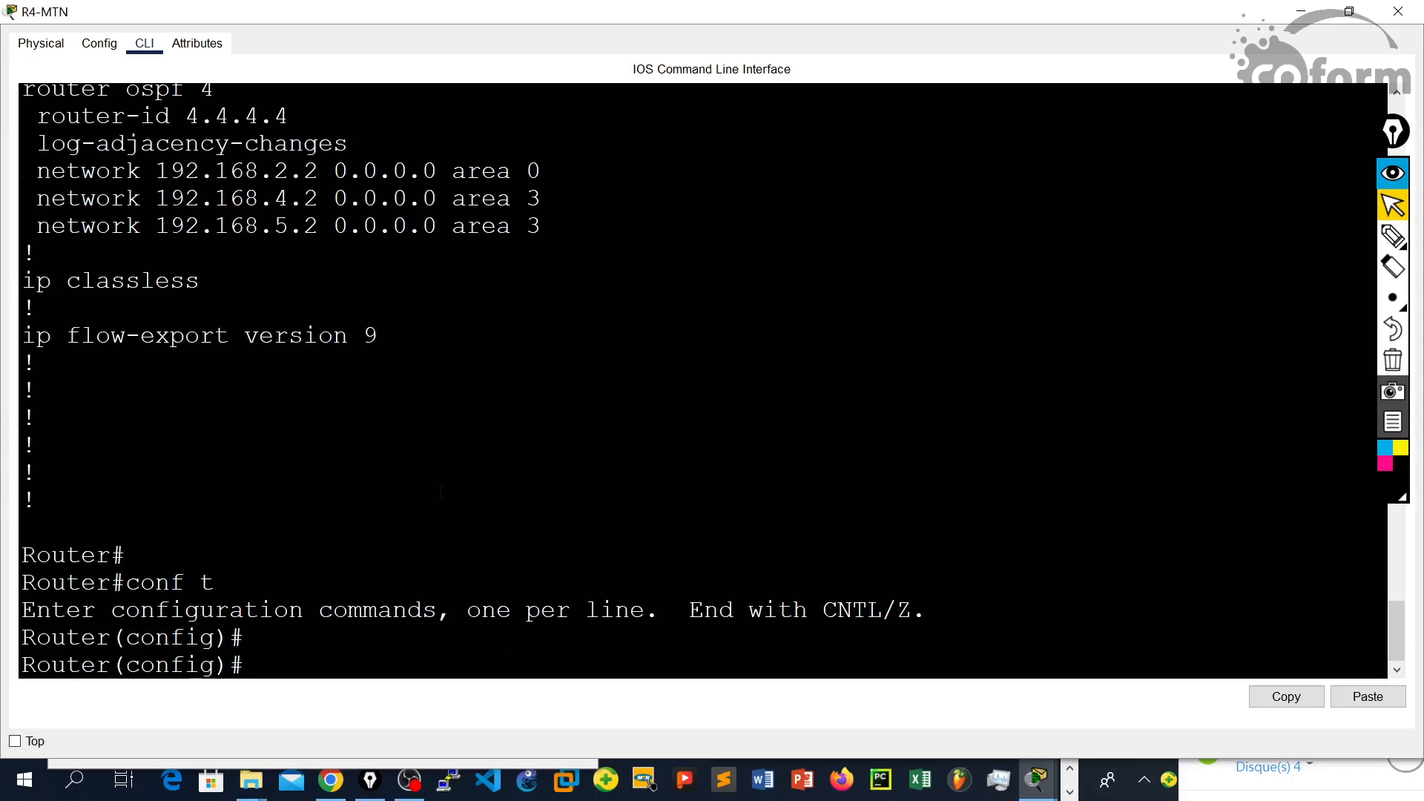
pyautogui.moveTo(541, 198); pyautogui.dragTo(26, 199)
pyautogui.click(1303, 700)
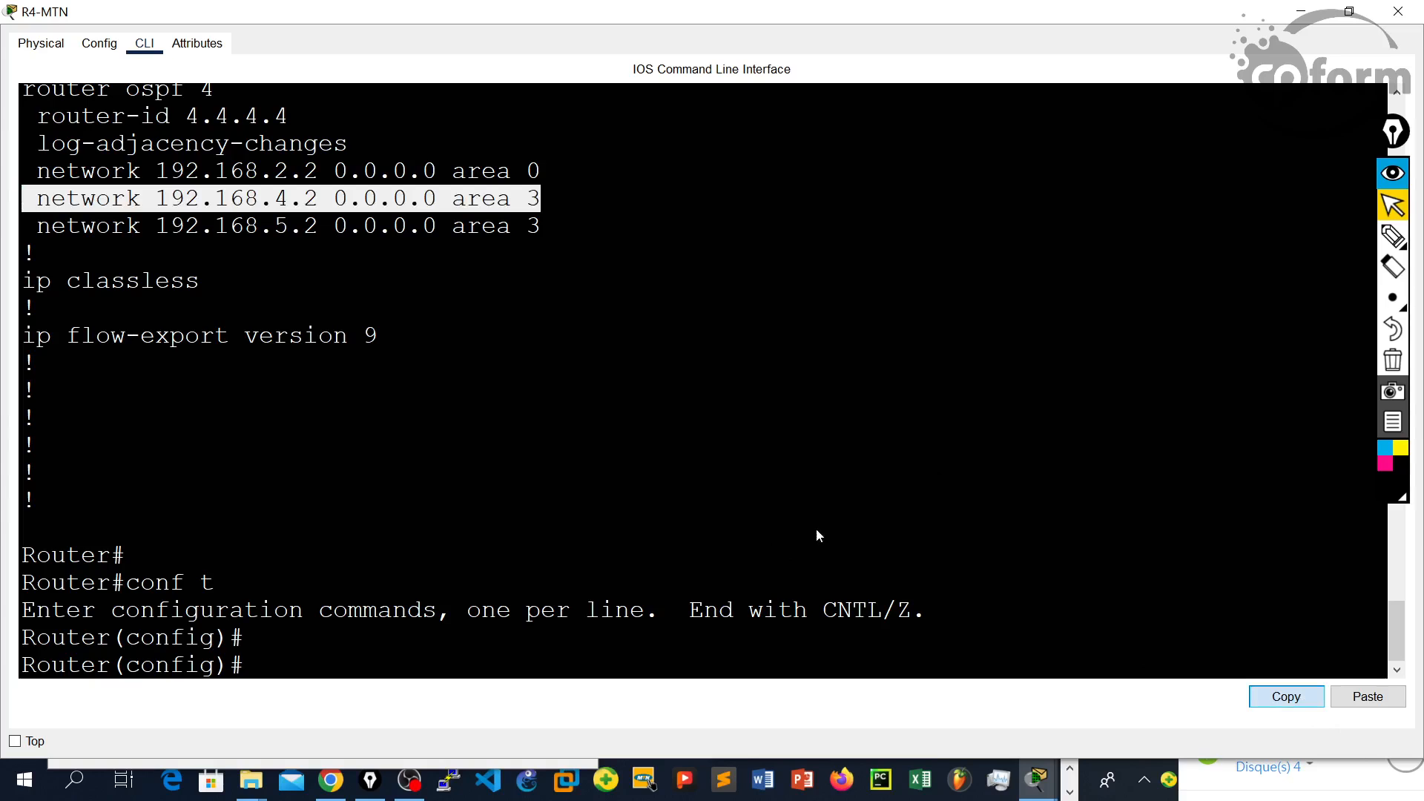
# Step: Under router ospf 4 on R4-MTN, remove the statement network 192.168.4.2 0.0.0.0 area 3
pyautogui.click(623, 601)
pyautogui.write('rou')
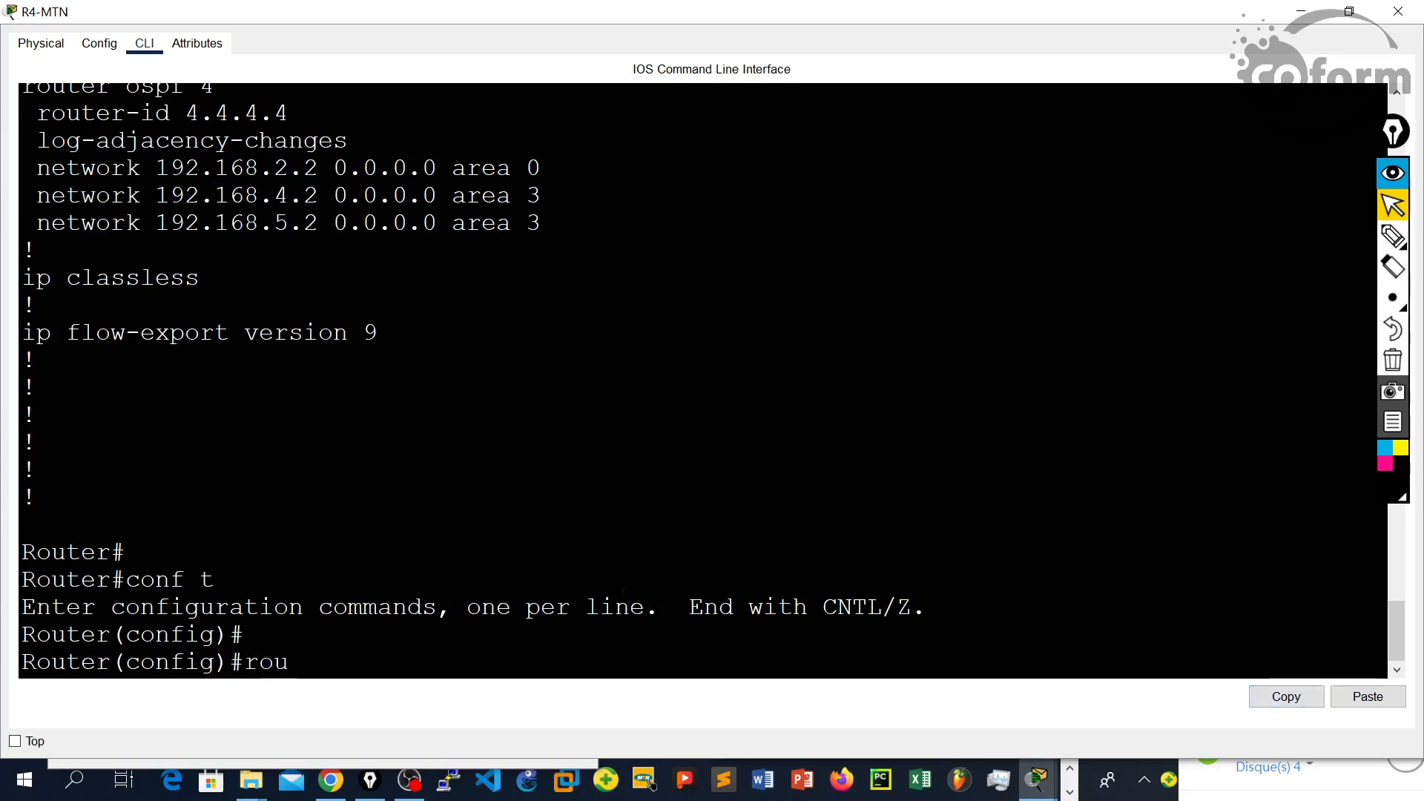
pyautogui.press('Tab')
pyautogui.write('os')
pyautogui.press('Tab')
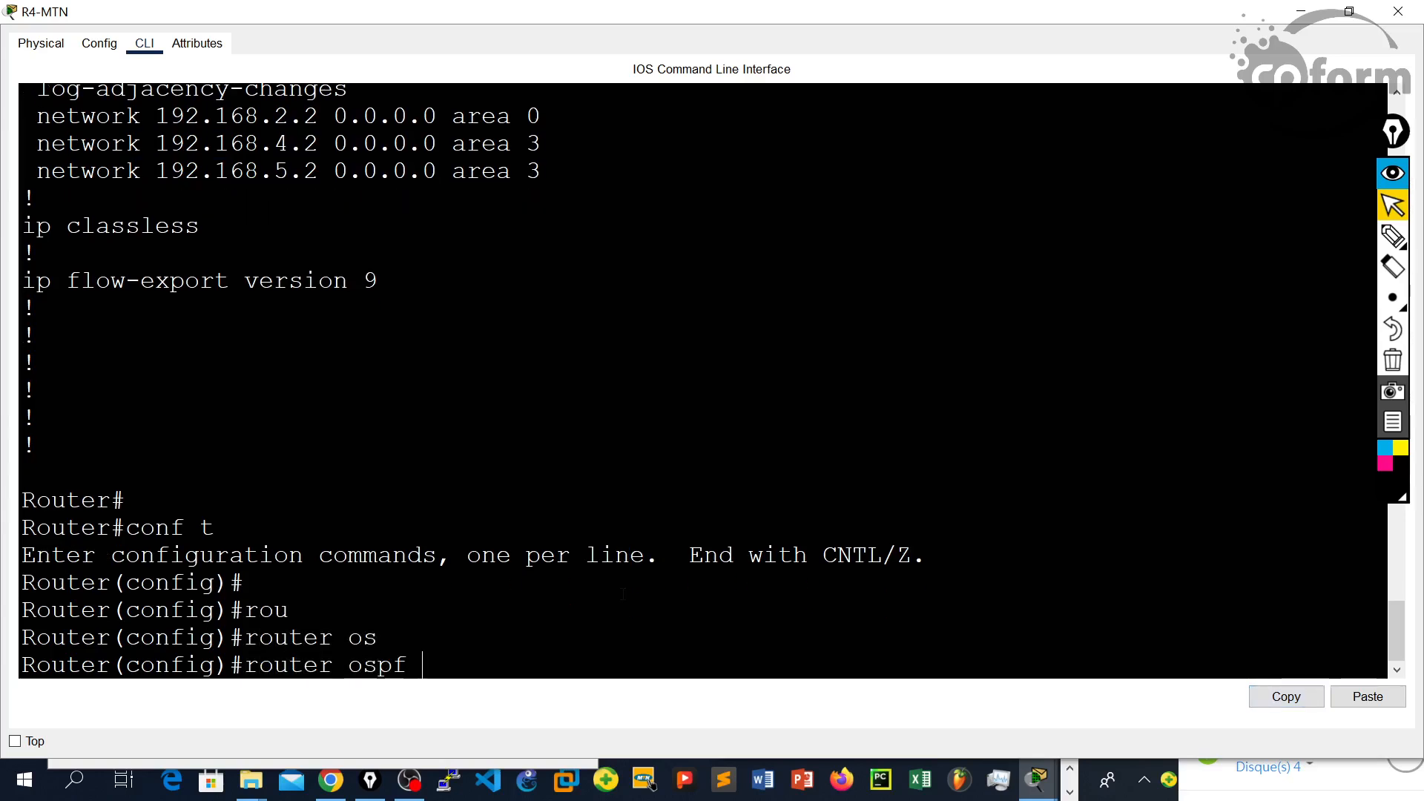
pyautogui.write('4')
pyautogui.press('Return')
pyautogui.press('Return')
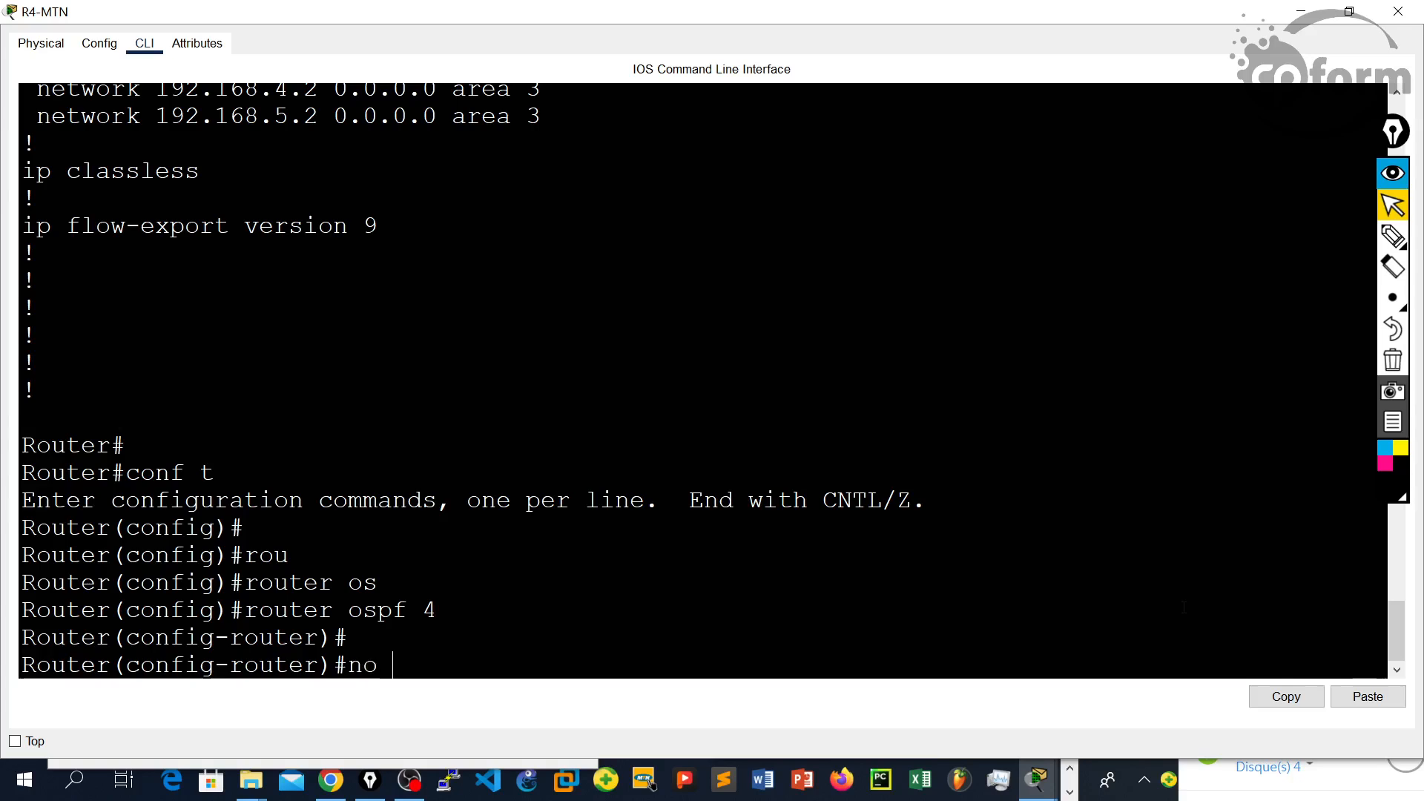
pyautogui.rightClick(1130, 555)
pyautogui.click(1159, 582)
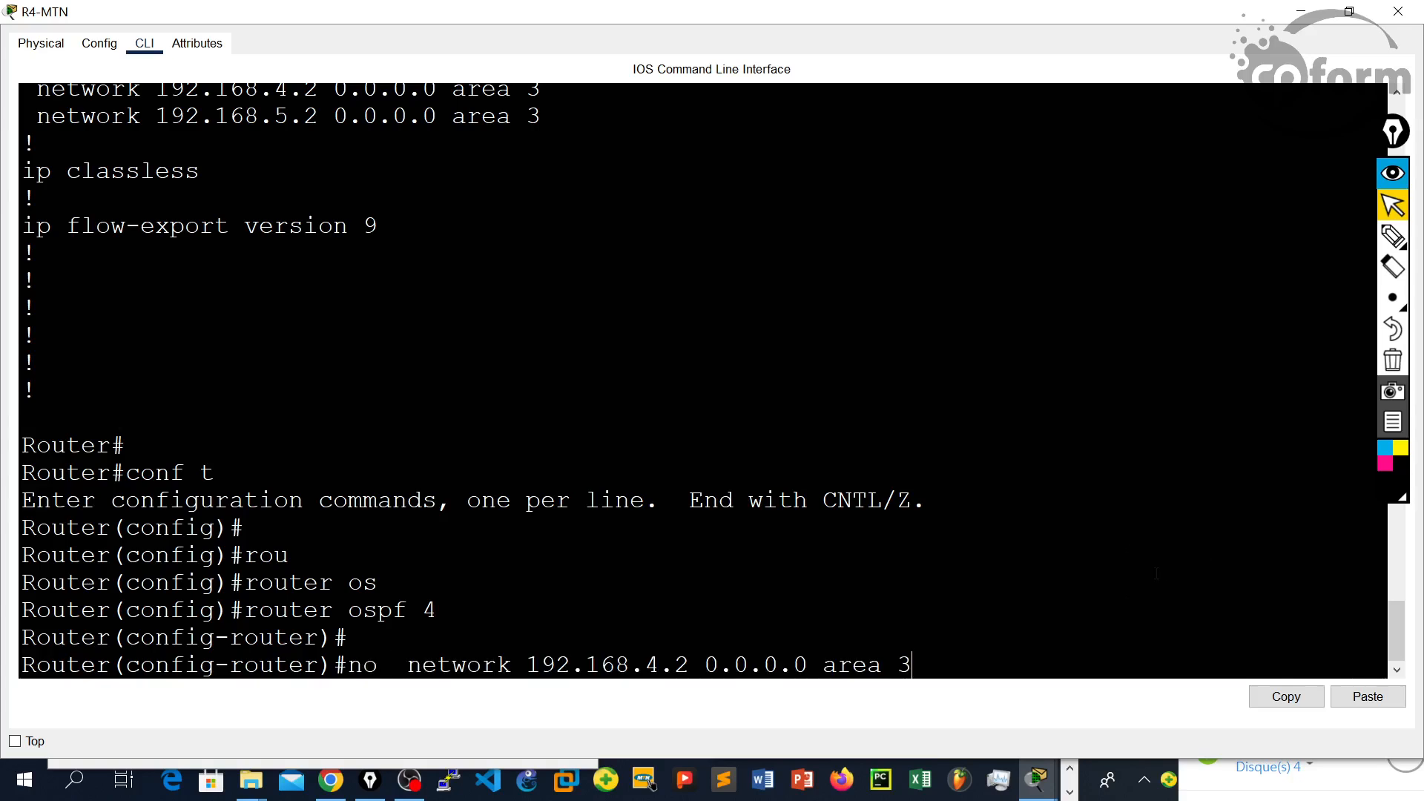
pyautogui.press('Return')
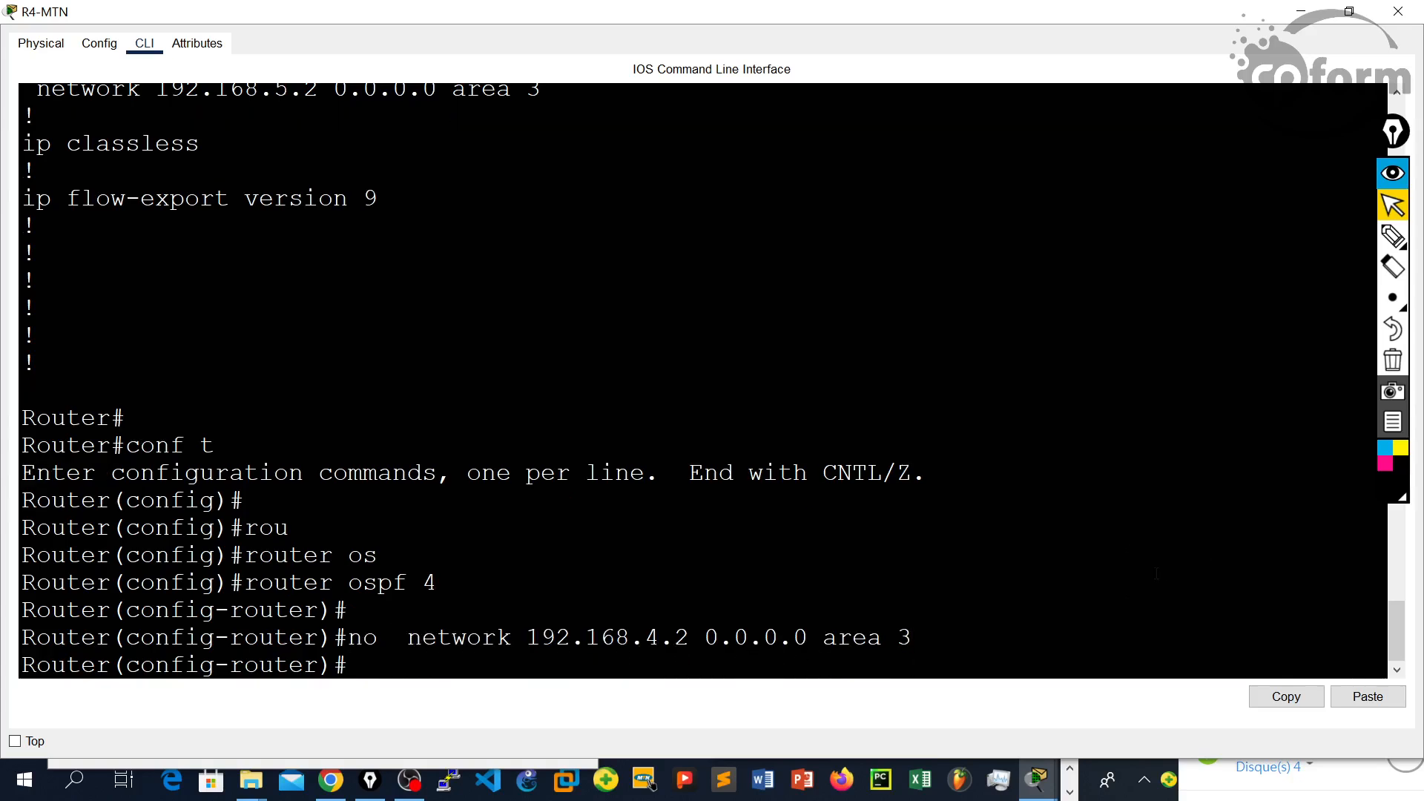
# Step: Add network 192.168.4.2 0.0.0.0 area 2 to OSPF process 4 and return to privileged mode
pyautogui.press('Up')
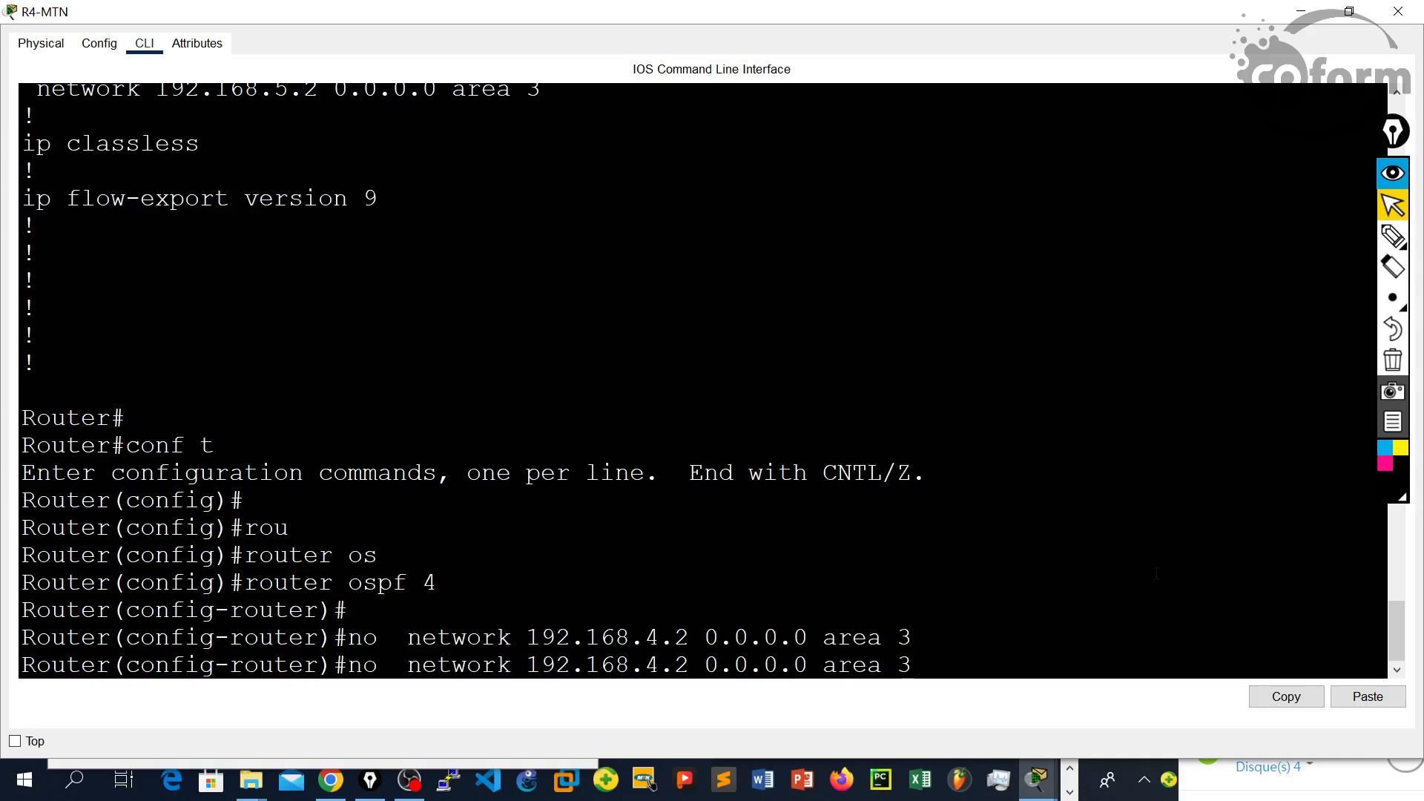
pyautogui.press('BackSpace')
pyautogui.write('2')
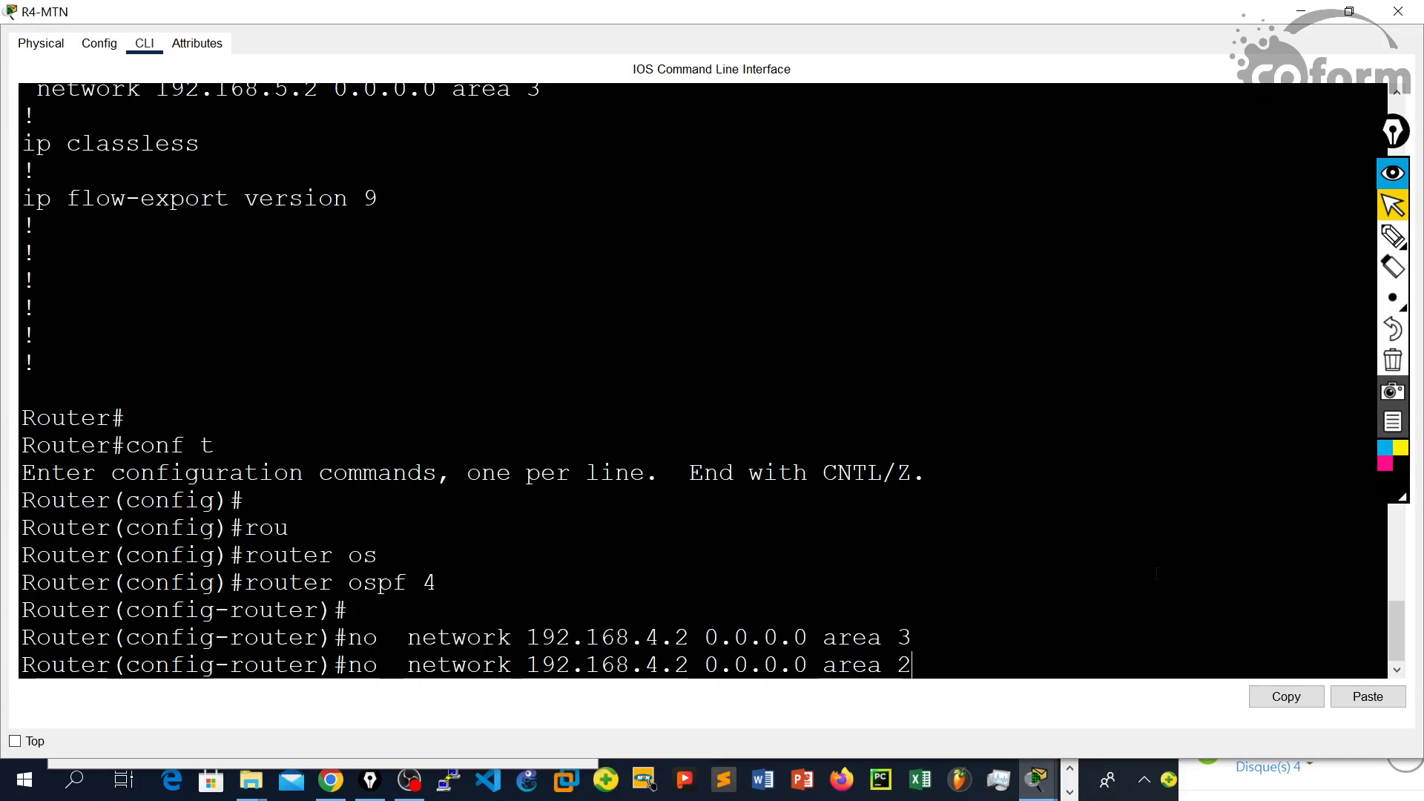
pyautogui.press('Left')
pyautogui.press('Left')
pyautogui.press('Left')
pyautogui.press('Left')
pyautogui.press('Left')
pyautogui.press('Left')
pyautogui.press('Left')
pyautogui.press('Left')
pyautogui.press('Left')
pyautogui.press('Left')
pyautogui.press('Left')
pyautogui.press('Left')
pyautogui.press('Left')
pyautogui.press('Left')
pyautogui.press('Left')
pyautogui.press('Left')
pyautogui.press('Left')
pyautogui.press('Left')
pyautogui.press('Left')
pyautogui.press('Left')
pyautogui.press('BackSpace')
pyautogui.press('BackSpace')
pyautogui.press('BackSpace')
pyautogui.press('BackSpace')
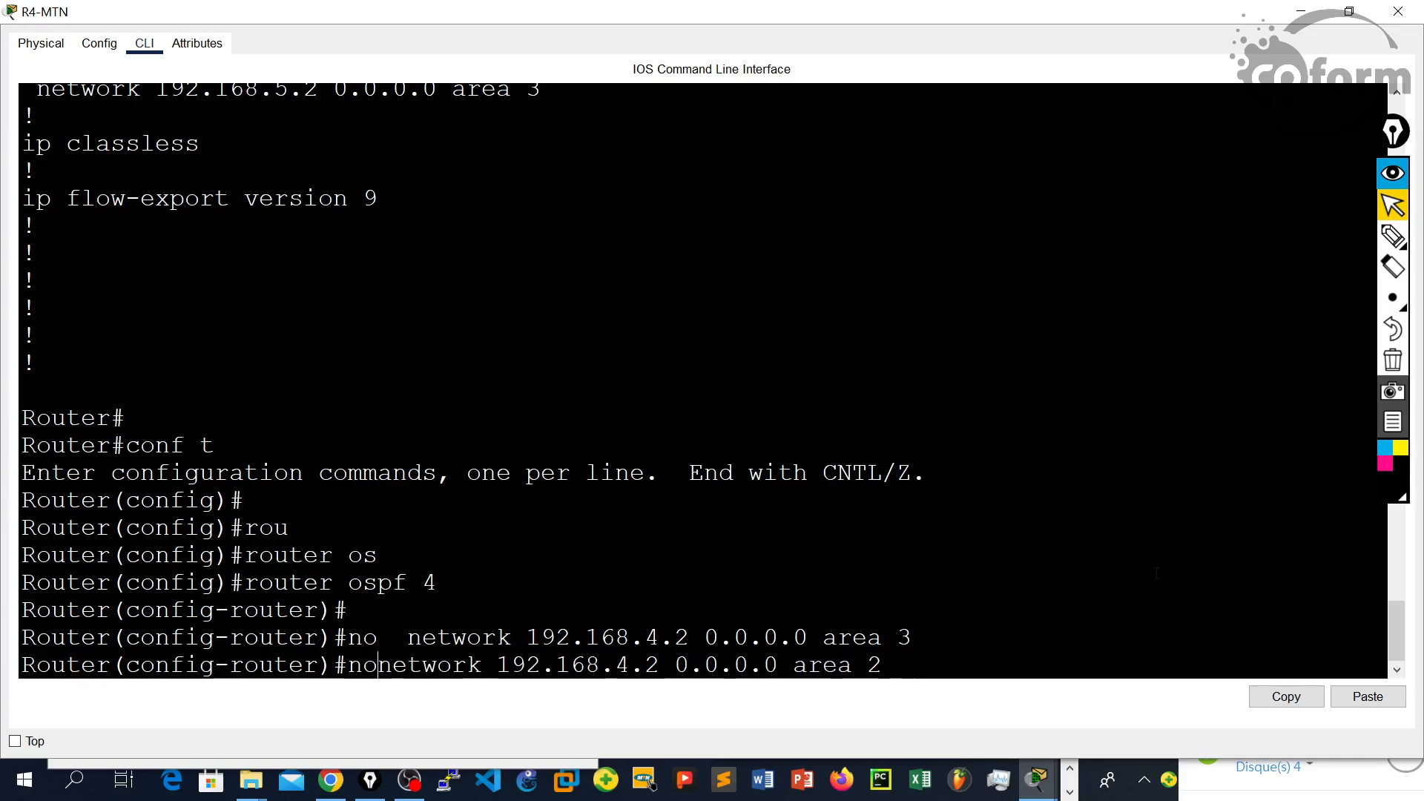
pyautogui.press('Return')
pyautogui.press('Return')
pyautogui.hotkey('ctrl', 'z')
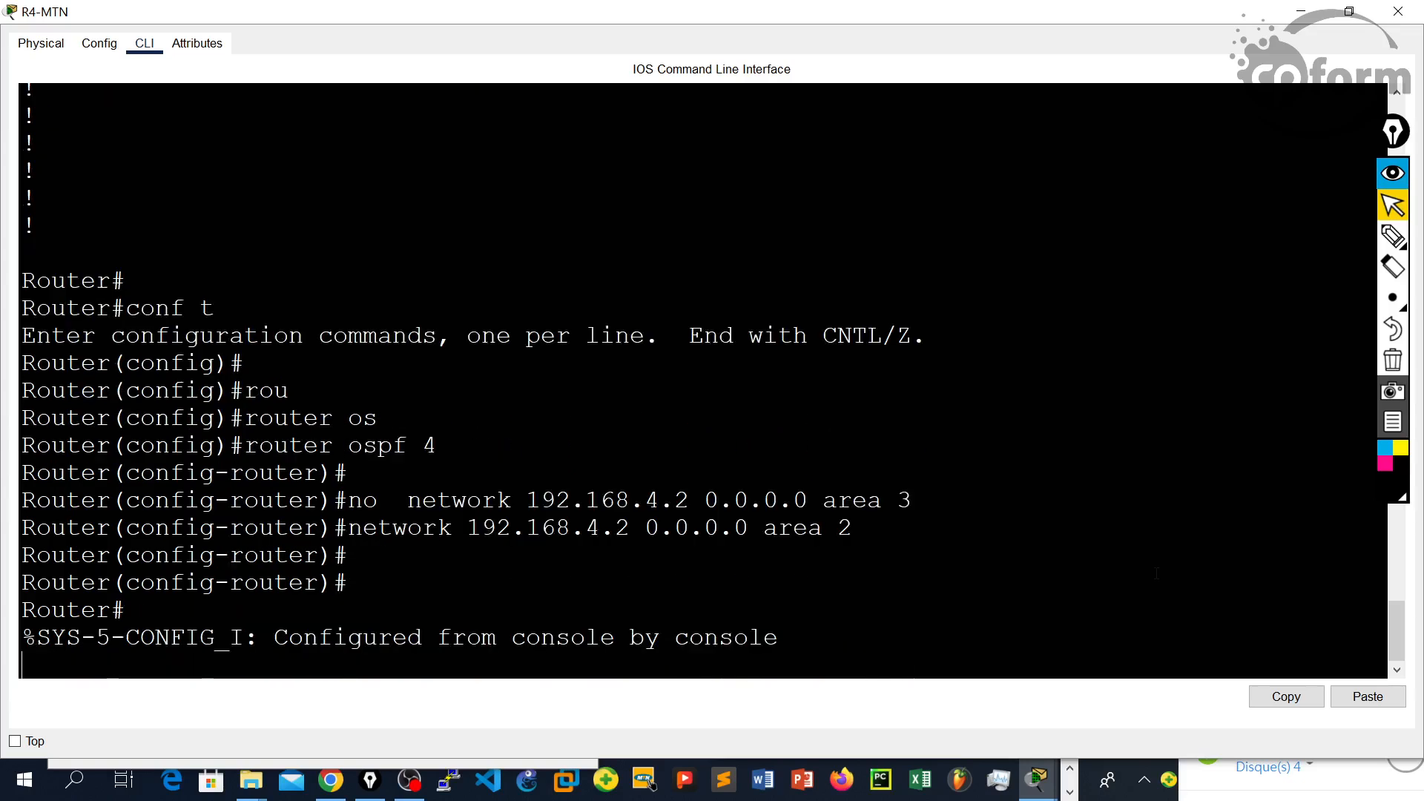
# Step: Save R4-MTN's configuration with the wr command
pyautogui.press('Return')
pyautogui.press('Return')
pyautogui.press('Return')
pyautogui.press('Return')
pyautogui.press('Return')
pyautogui.press('Return')
pyautogui.press('Return')
pyautogui.write('wr')
pyautogui.press('Return')
# Step: Display R4-MTN's running configuration and page through it past the router ospf 4 section
pyautogui.write('shu')
pyautogui.press('Tab')
pyautogui.press('BackSpace')
pyautogui.write('o')
pyautogui.press('Tab')
pyautogui.write('run')
pyautogui.press('Tab')
pyautogui.press('Return')
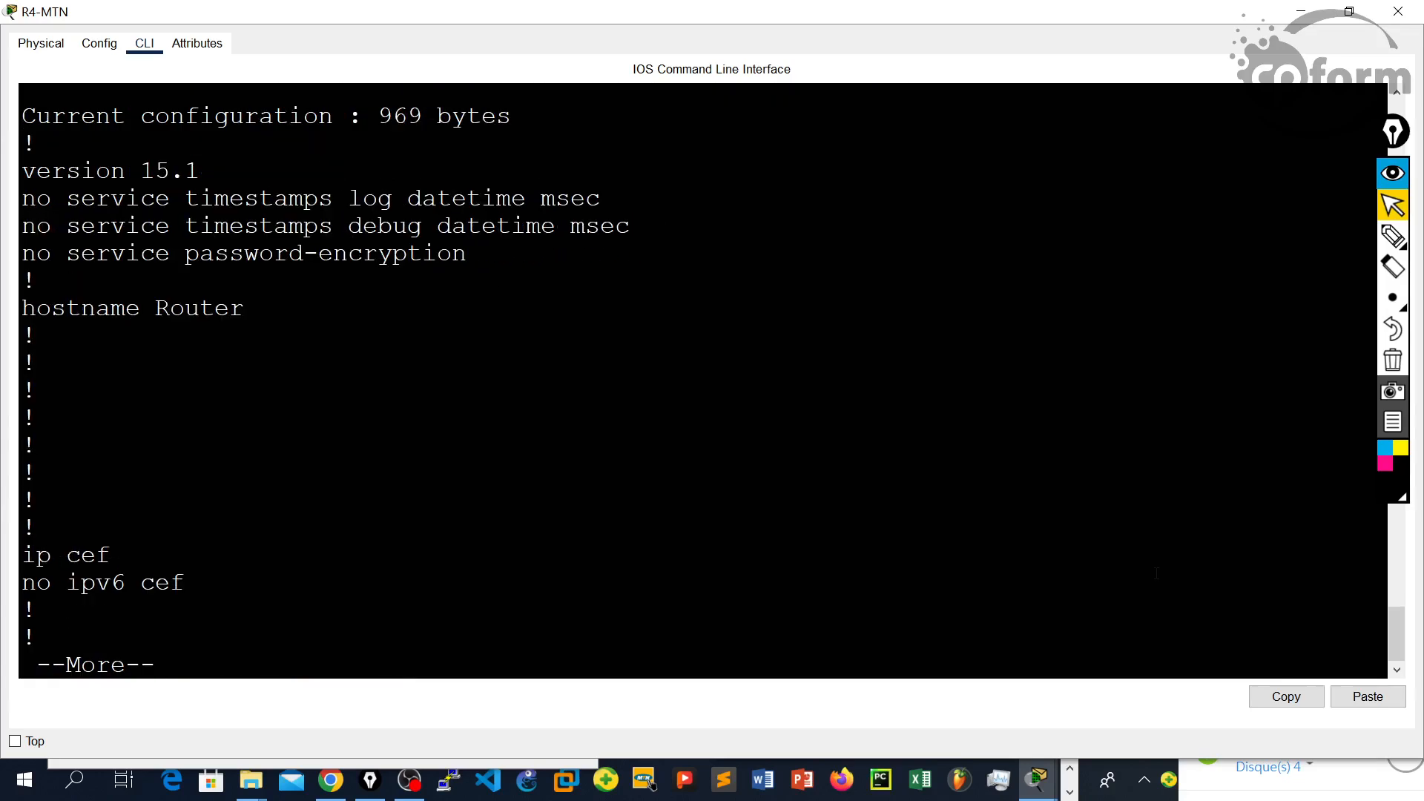
pyautogui.press('Return')
pyautogui.press('Return')
pyautogui.press('Return')
pyautogui.press('Return')
pyautogui.press('Return')
pyautogui.press('Return')
pyautogui.press('Return')
pyautogui.press('Return')
pyautogui.press('Return')
pyautogui.press('Return')
pyautogui.press('Return')
pyautogui.press('Return')
pyautogui.press('Return')
pyautogui.press('Return')
pyautogui.press('Return')
pyautogui.press('Return')
pyautogui.press('Return')
pyautogui.press('Return')
pyautogui.press('Return')
pyautogui.press('Return')
pyautogui.press('Return')
pyautogui.press('Return')
pyautogui.press('Return')
pyautogui.press('Return')
pyautogui.press('Return')
pyautogui.press('Return')
pyautogui.press('Return')
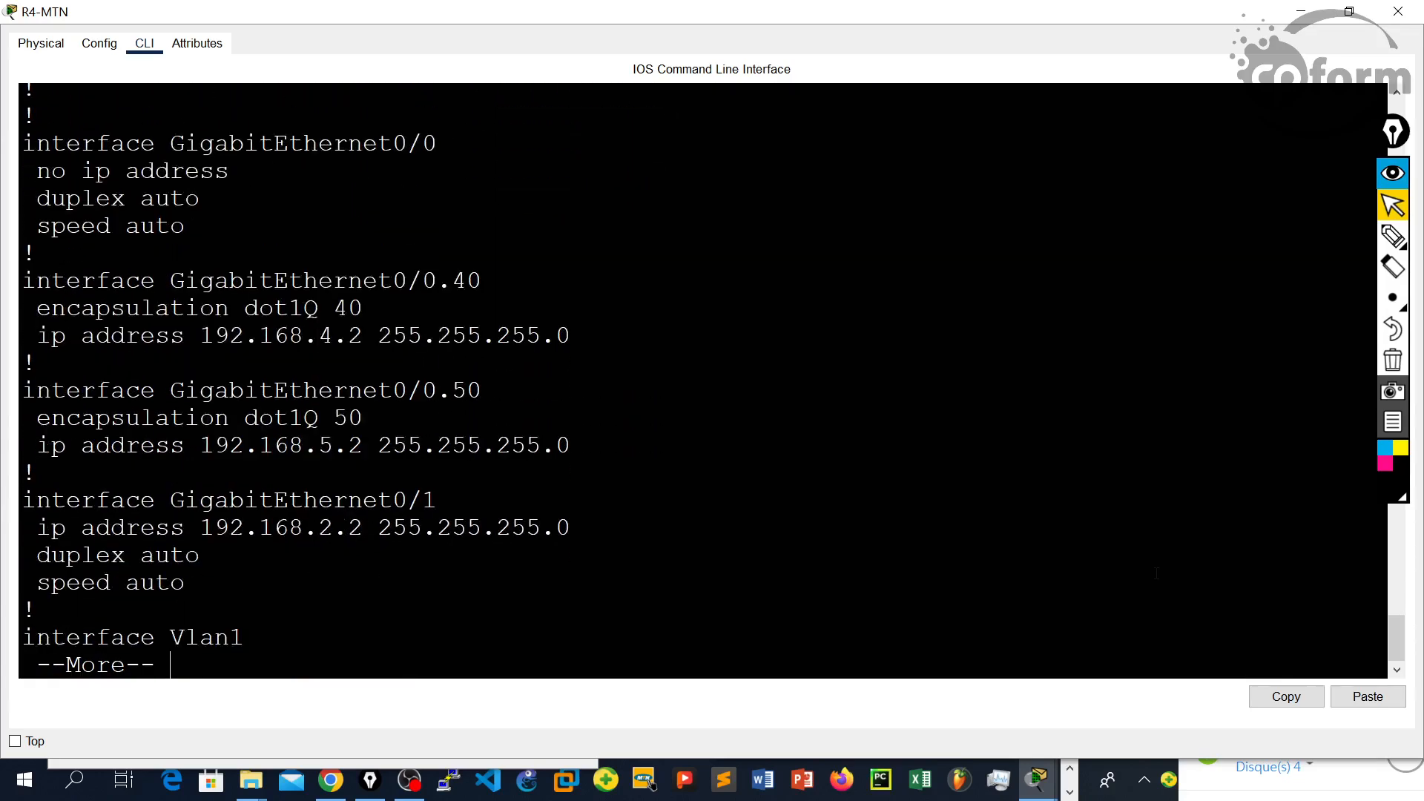
pyautogui.press('Return')
pyautogui.press('Return')
pyautogui.press('Return')
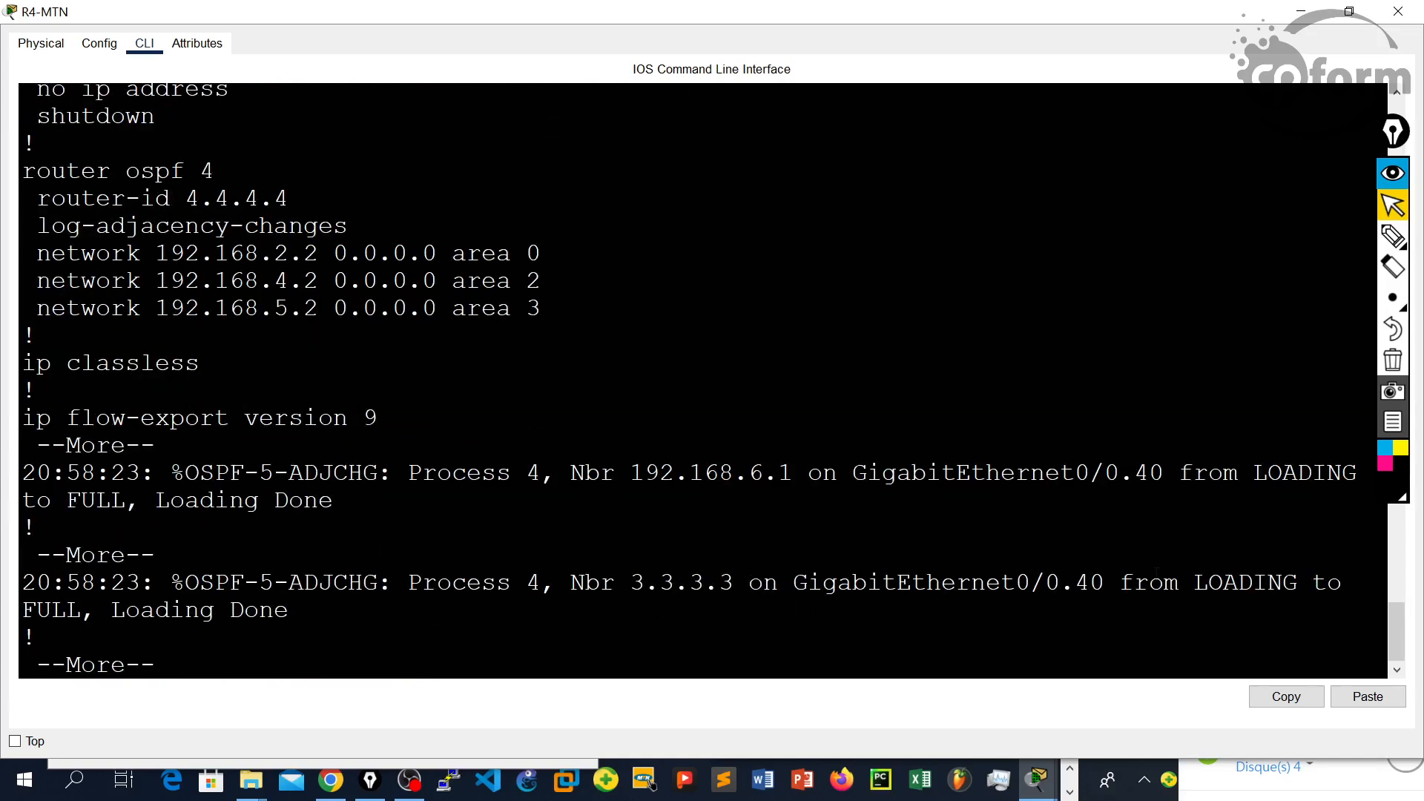
# Step: Check the area assignments of 192.168.4.2 and 192.168.5.2 under router ospf 4, then close R4-MTN's window
pyautogui.moveTo(558, 280); pyautogui.dragTo(66, 282)
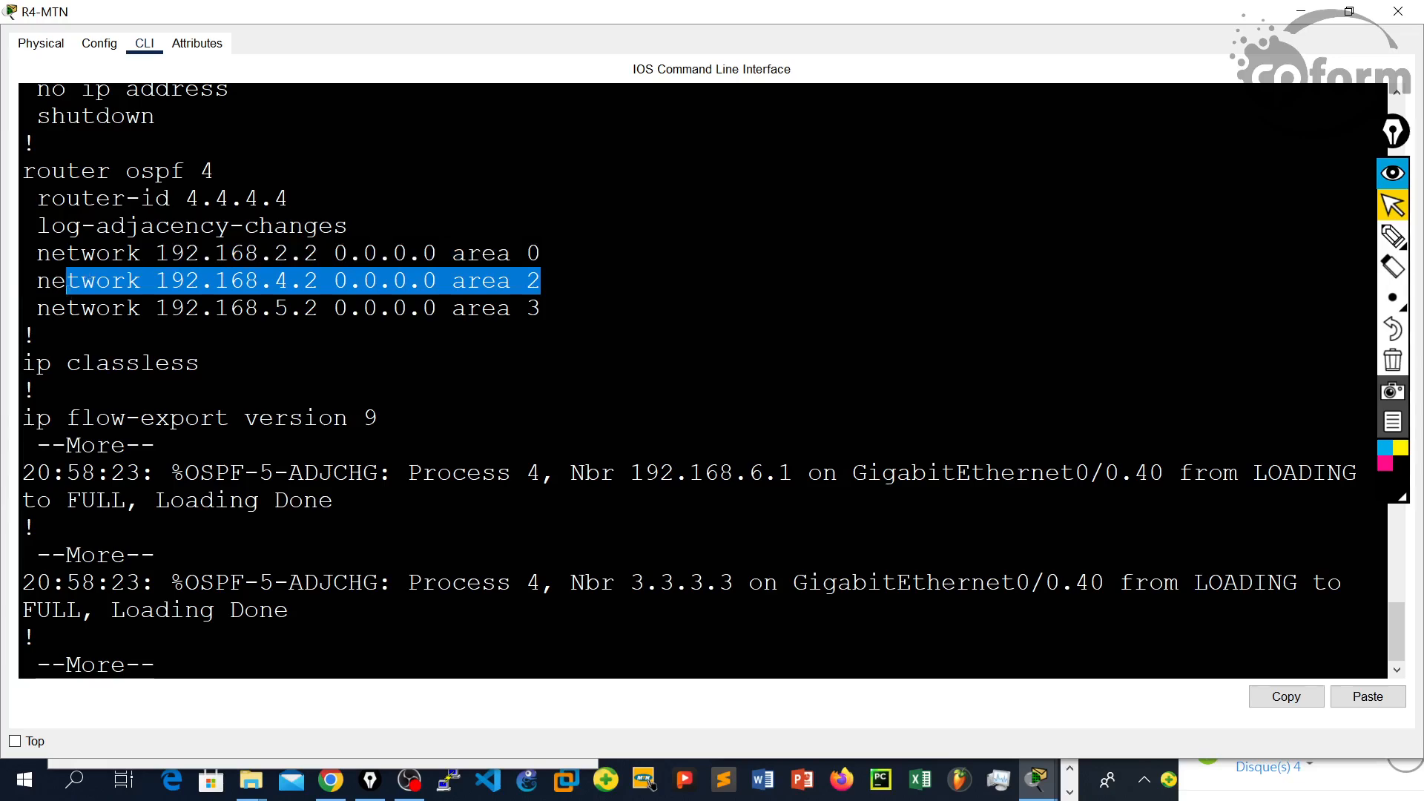
pyautogui.moveTo(545, 308); pyautogui.dragTo(6, 315)
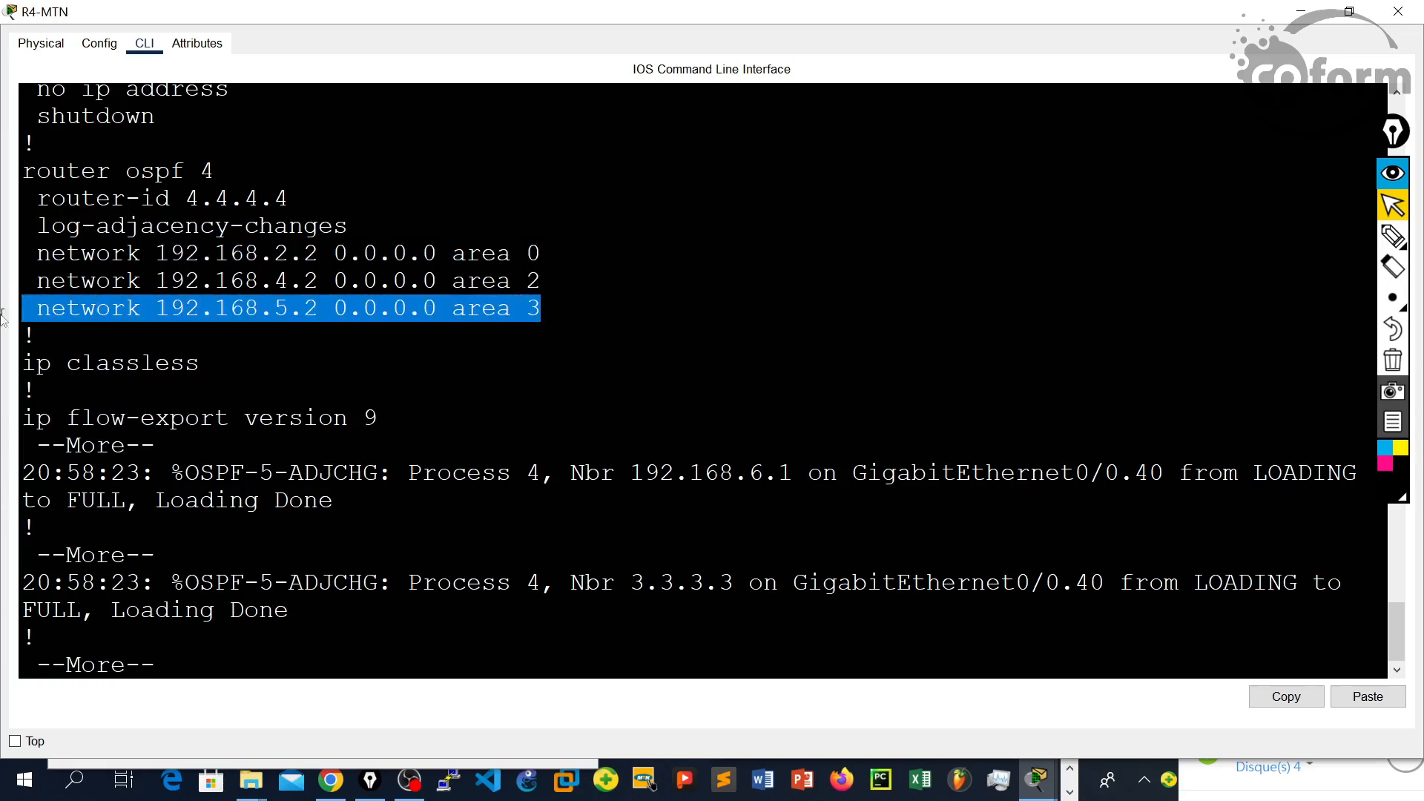
pyautogui.click(1397, 11)
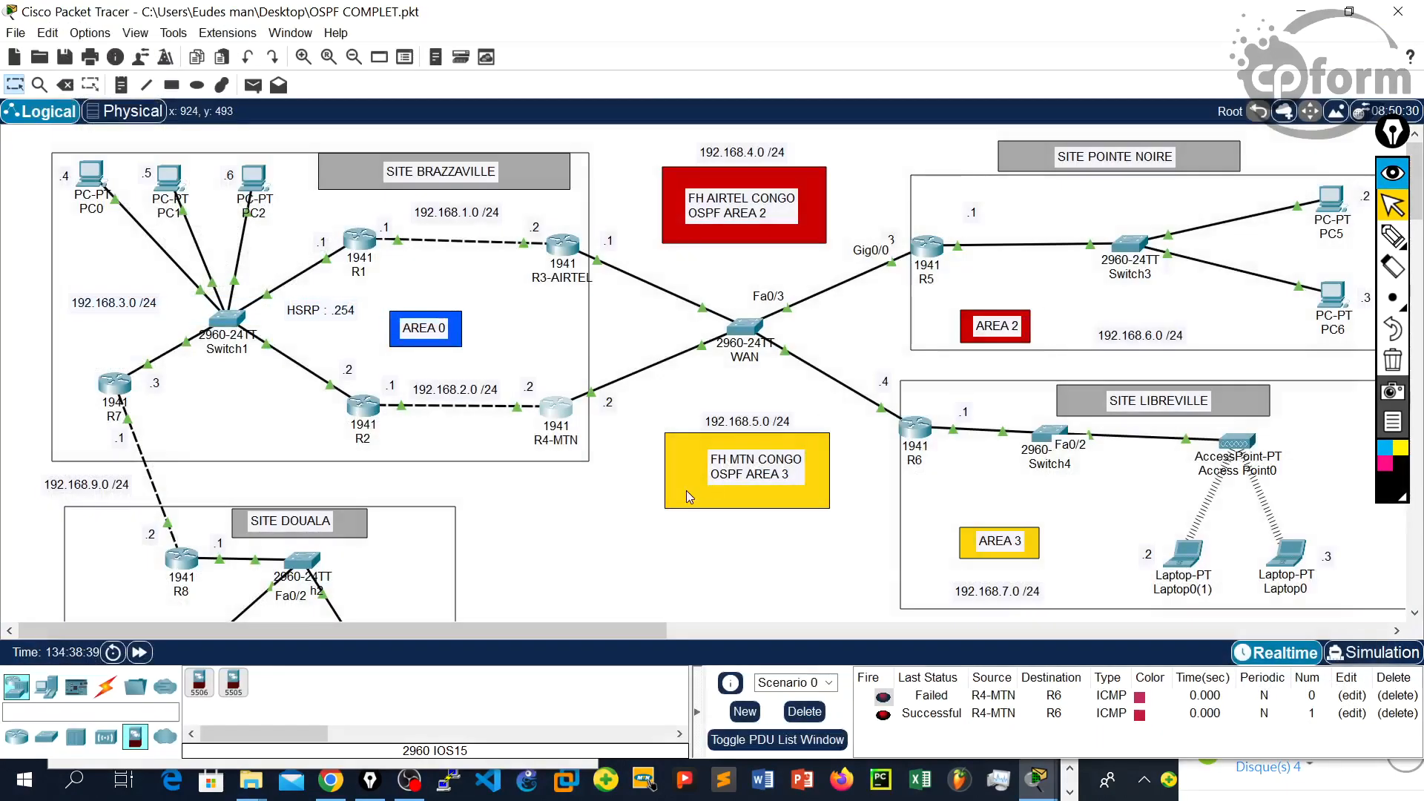
pyautogui.click(557, 408)
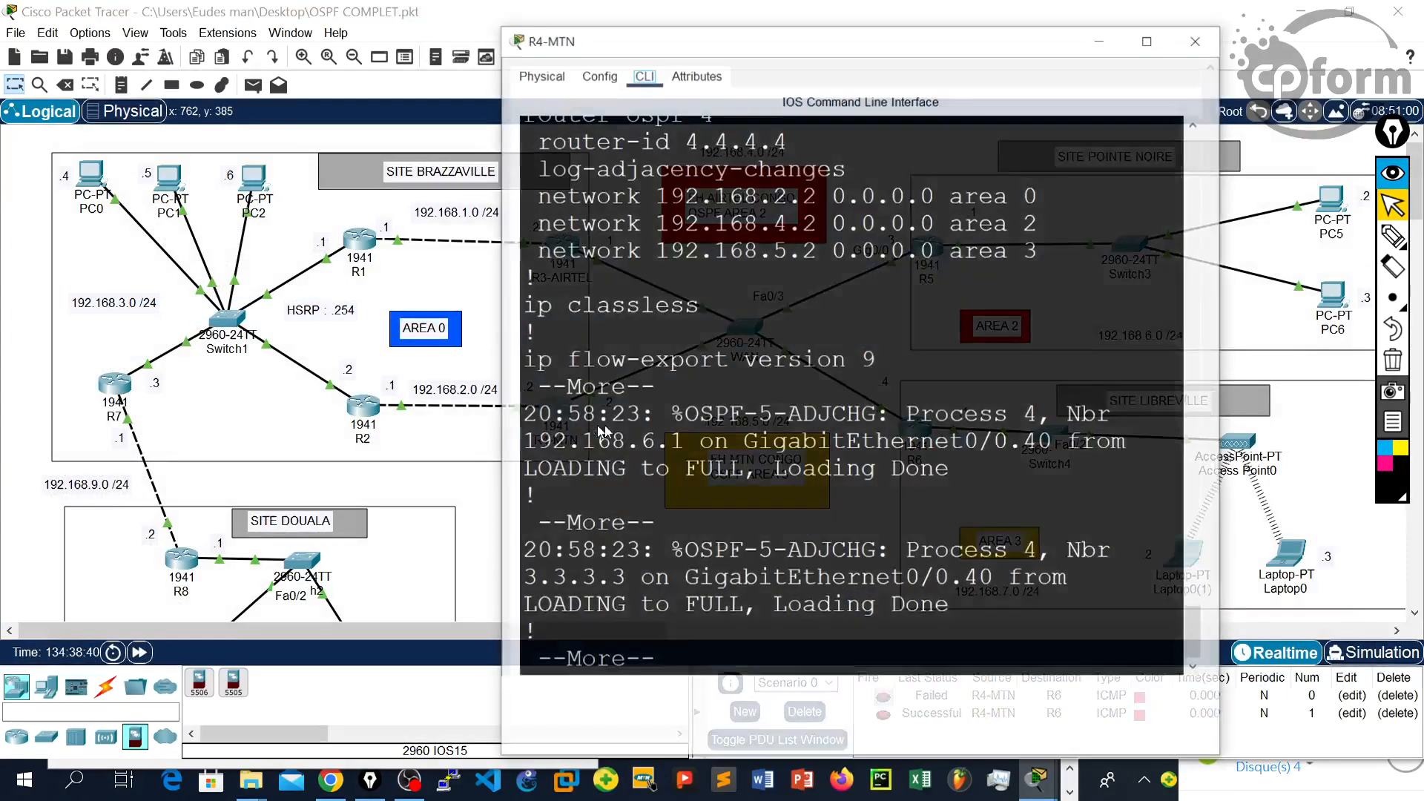
pyautogui.click(1198, 38)
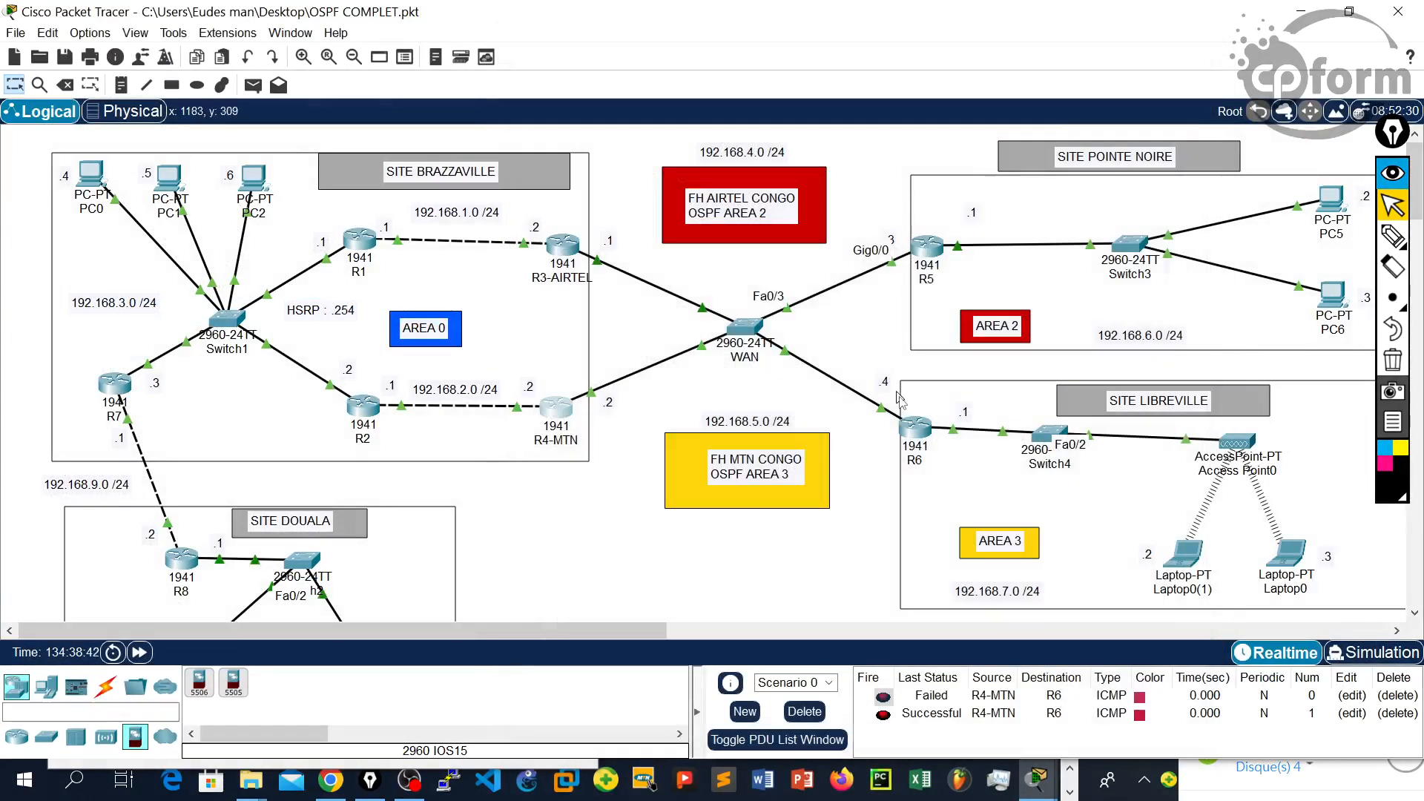
# Step: Open router R6's command line, maximise its window and bring up a clean privileged prompt
pyautogui.click(920, 429)
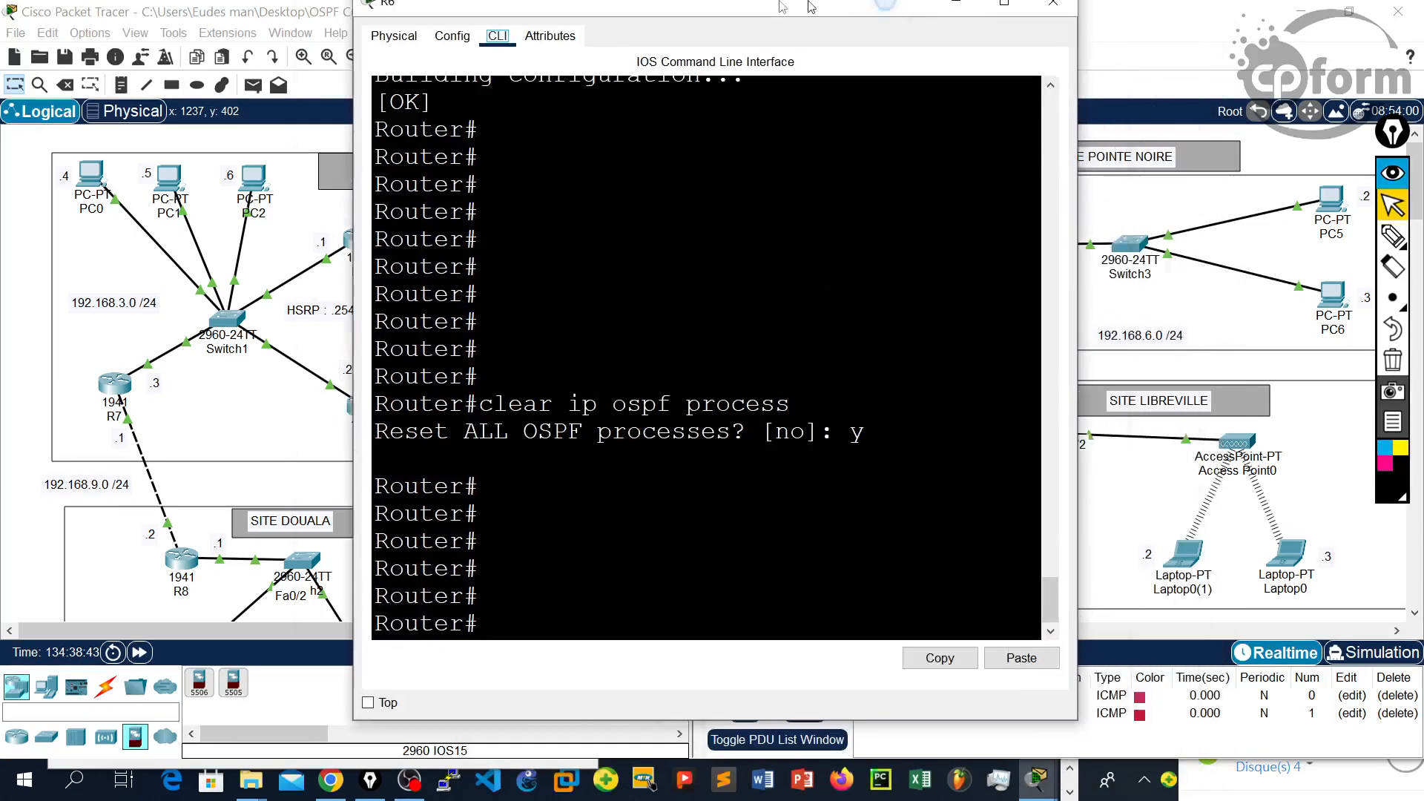
pyautogui.doubleClick(978, 28)
pyautogui.press('Return')
pyautogui.press('Return')
pyautogui.press('Return')
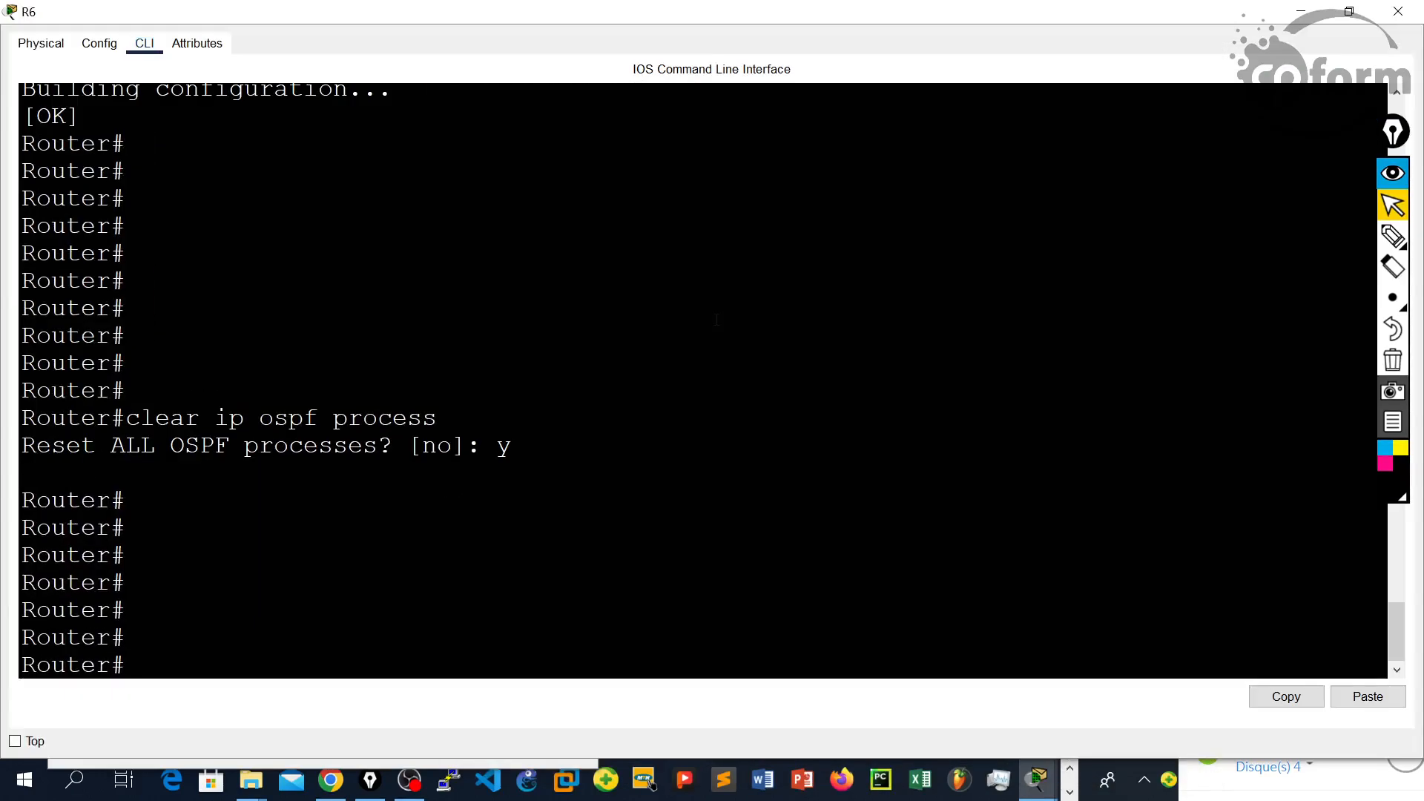
pyautogui.press('Return')
pyautogui.press('Return')
pyautogui.press('Return')
pyautogui.press('Return')
pyautogui.press('Return')
pyautogui.press('Return')
pyautogui.press('Return')
pyautogui.press('Return')
pyautogui.press('Return')
pyautogui.press('Return')
pyautogui.press('Return')
pyautogui.press('Return')
pyautogui.press('Return')
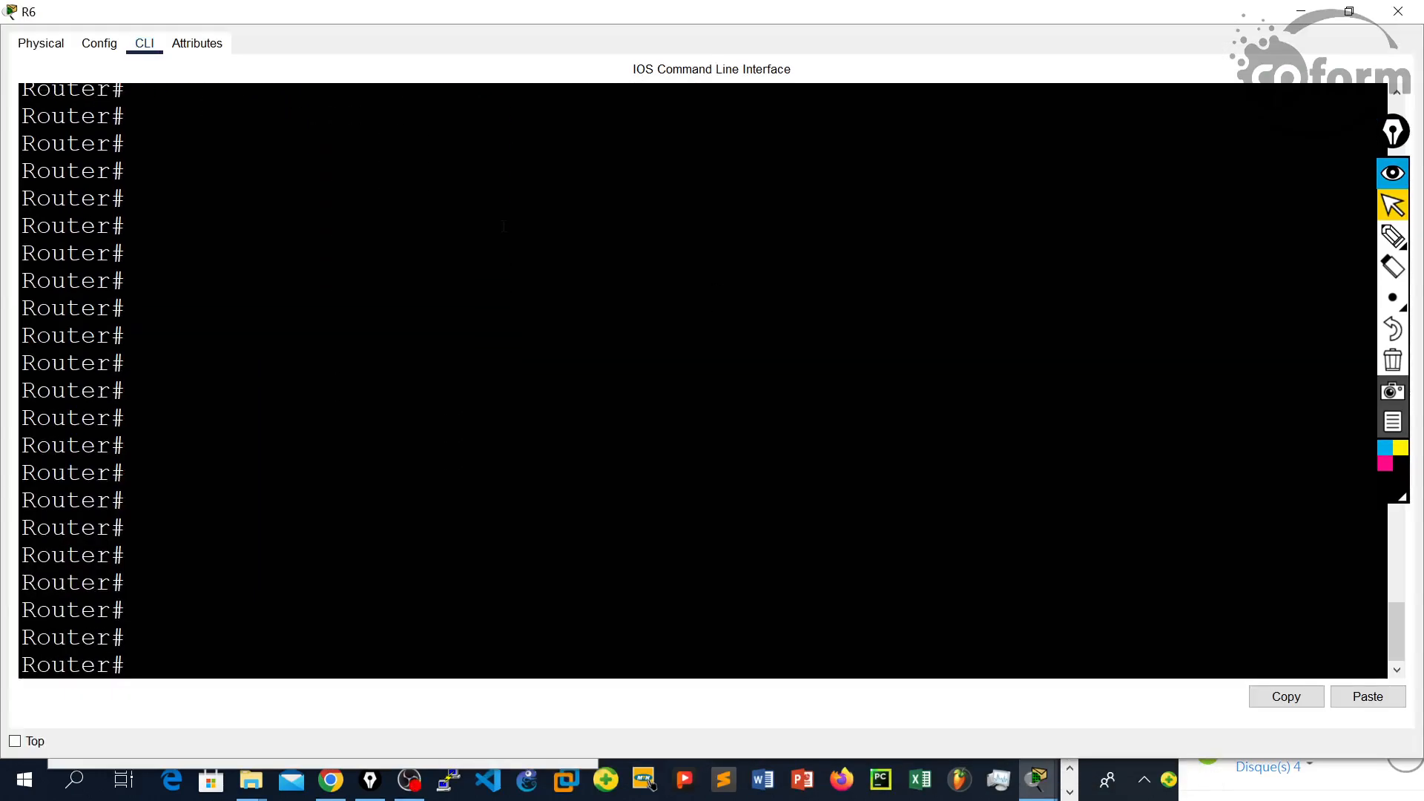
# Step: Display R6's running configuration with show running-config and page through it to the end
pyautogui.write('sho')
pyautogui.press('Tab')
pyautogui.write('run')
pyautogui.press('Tab')
pyautogui.press('Return')
pyautogui.press('Return')
pyautogui.press('Return')
pyautogui.press('Return')
pyautogui.press('Return')
pyautogui.press('Return')
pyautogui.press('Return')
pyautogui.press('Return')
pyautogui.press('Return')
pyautogui.press('Return')
pyautogui.press('Return')
pyautogui.press('Return')
pyautogui.press('Return')
pyautogui.press('Return')
pyautogui.press('Return')
pyautogui.press('Return')
pyautogui.press('Return')
pyautogui.press('Return')
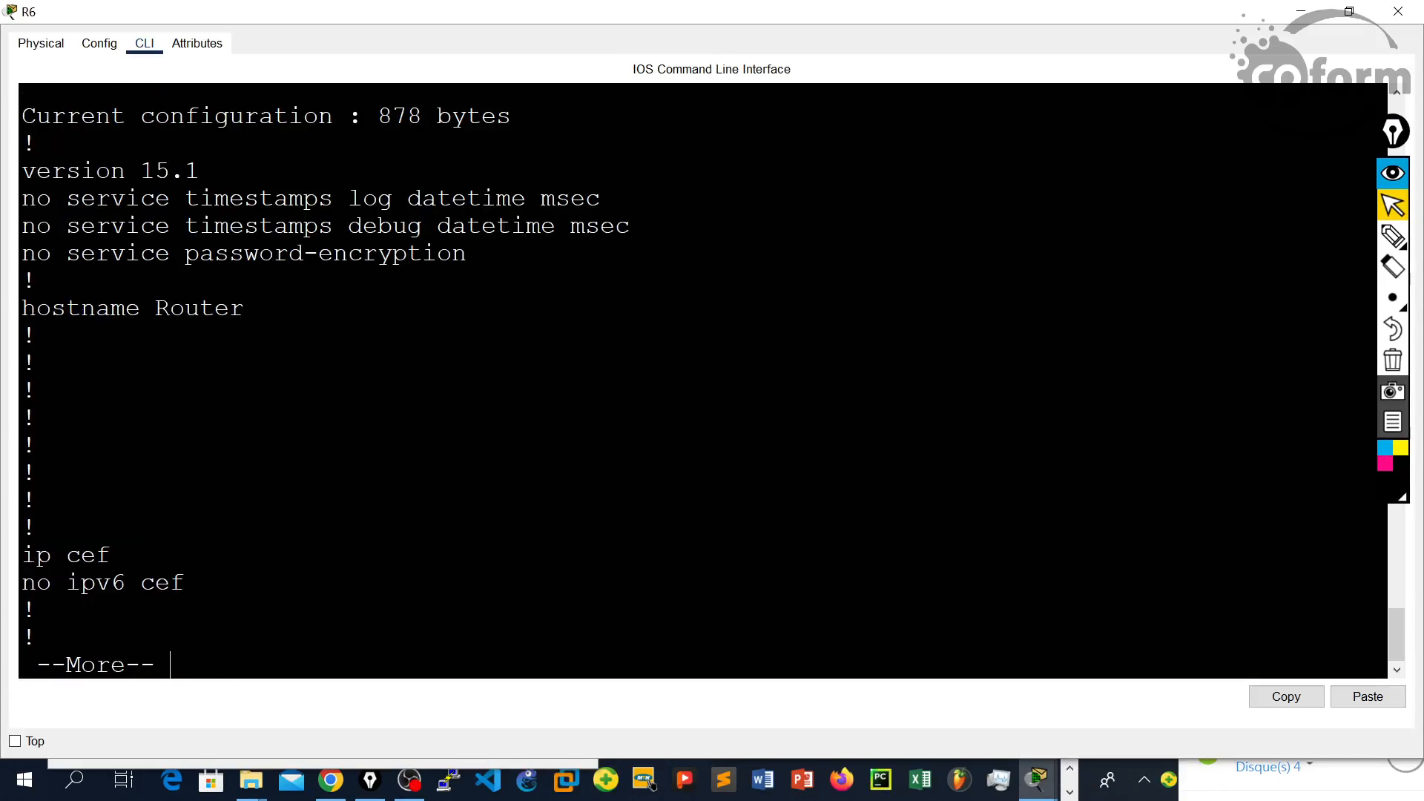
pyautogui.press('Return')
pyautogui.press('Return')
pyautogui.press('Return')
pyautogui.press('Return')
pyautogui.press('Return')
pyautogui.press('Return')
pyautogui.press('Return')
pyautogui.press('Return')
pyautogui.press('Return')
pyautogui.press('Return')
pyautogui.press('Return')
pyautogui.press('Return')
pyautogui.press('Return')
pyautogui.press('Return')
pyautogui.press('Return')
pyautogui.press('Return')
pyautogui.press('Return')
pyautogui.press('Return')
pyautogui.press('Return')
pyautogui.press('Return')
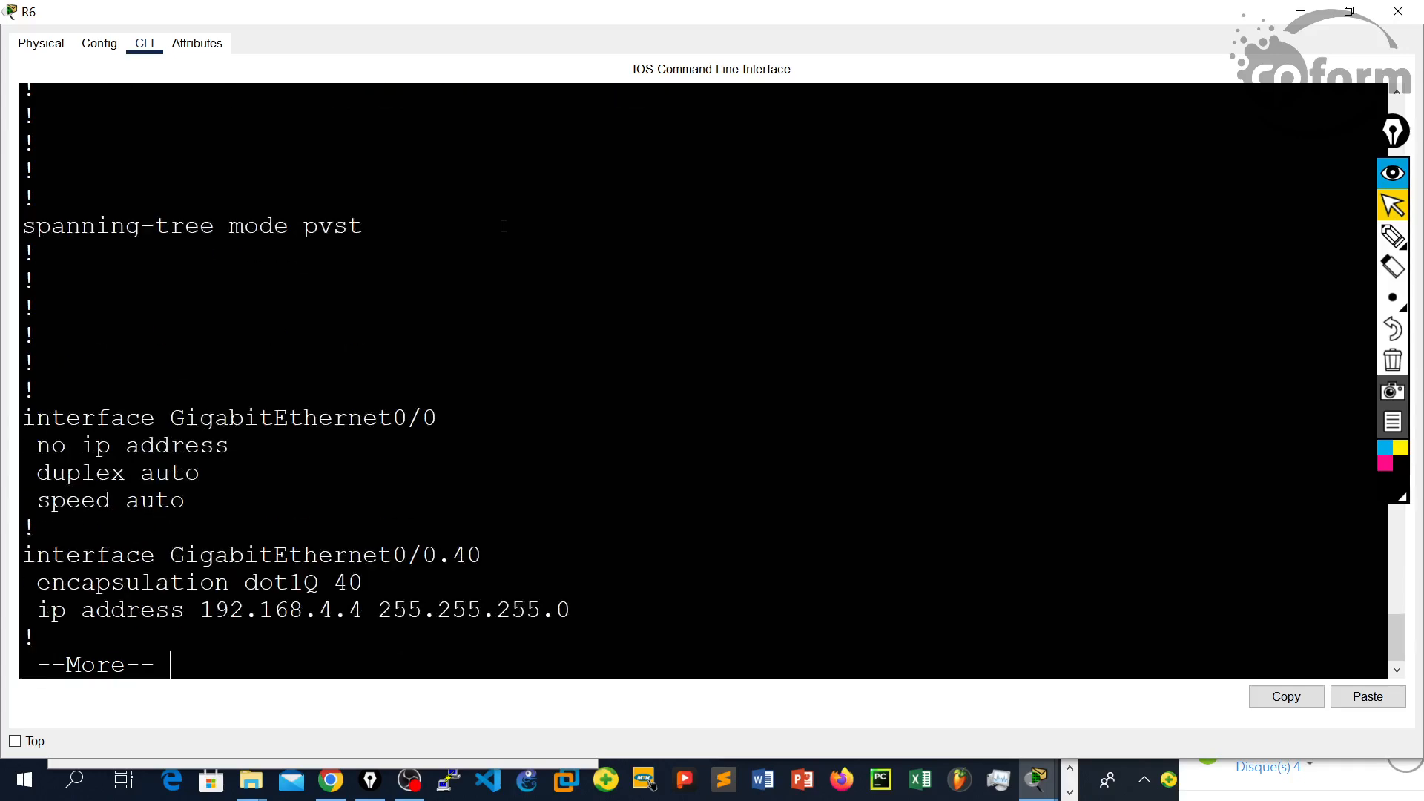
pyautogui.press('Return')
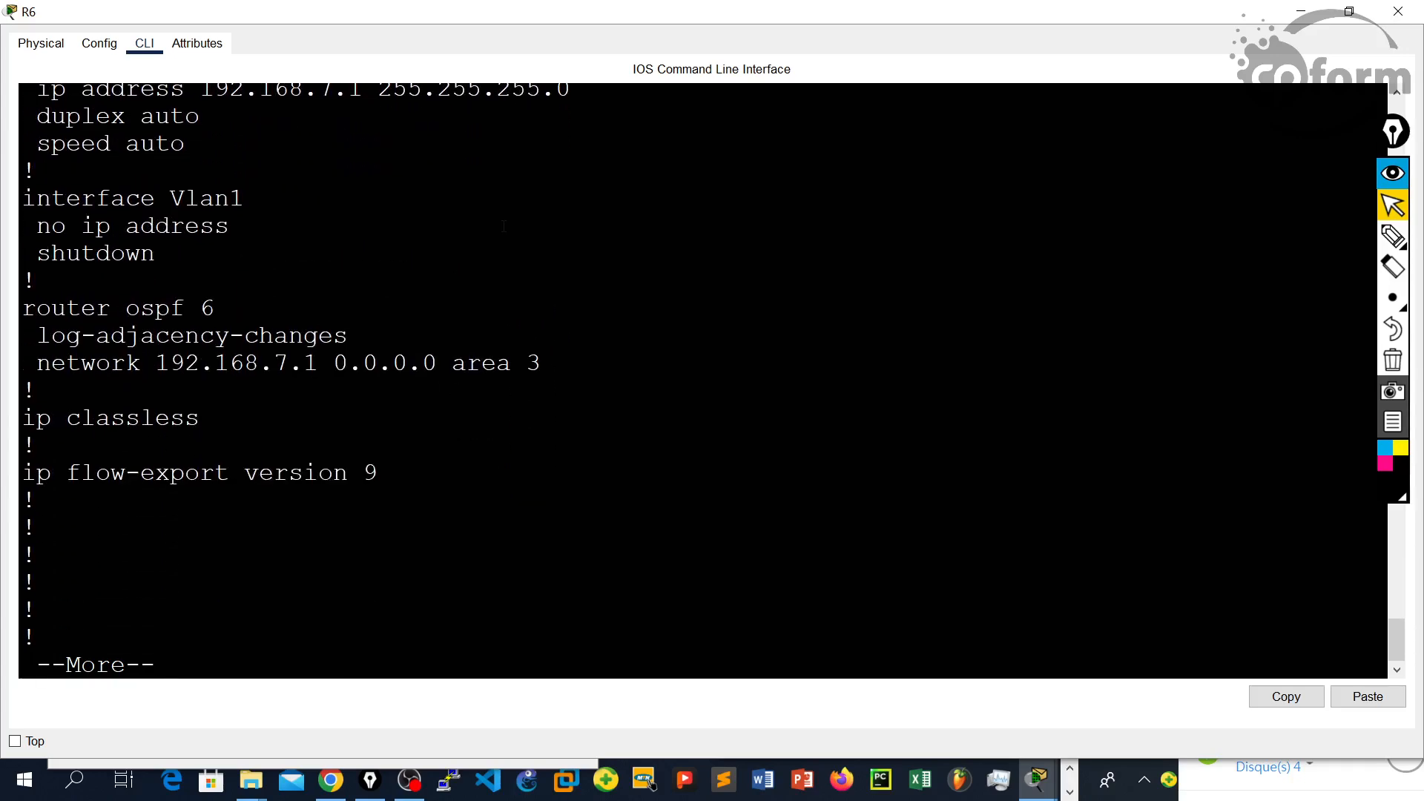
pyautogui.press('Return')
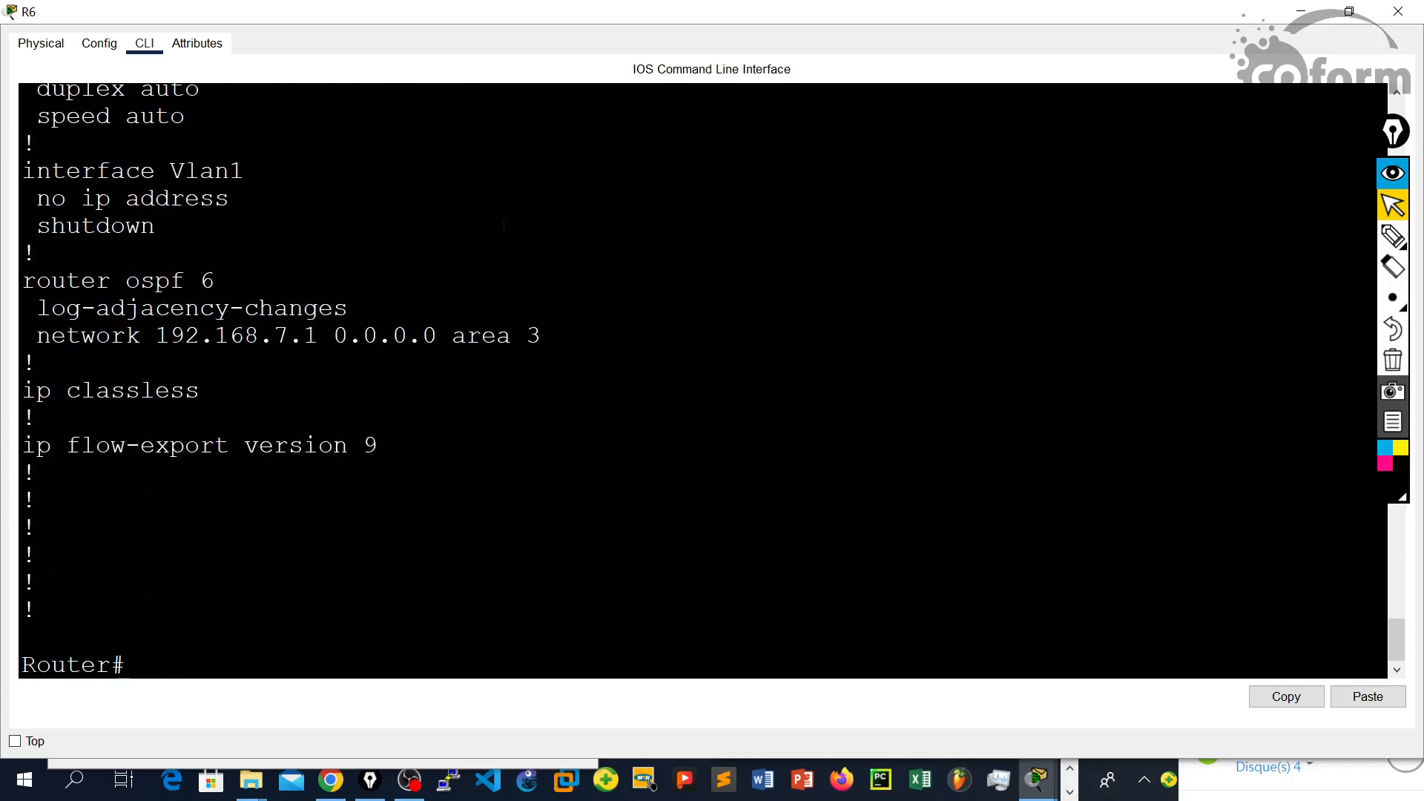
# Step: Check the network statement for 192.168.7.1 under router ospf 6 against the area labels in the topology diagram
pyautogui.moveTo(564, 324); pyautogui.dragTo(30, 329)
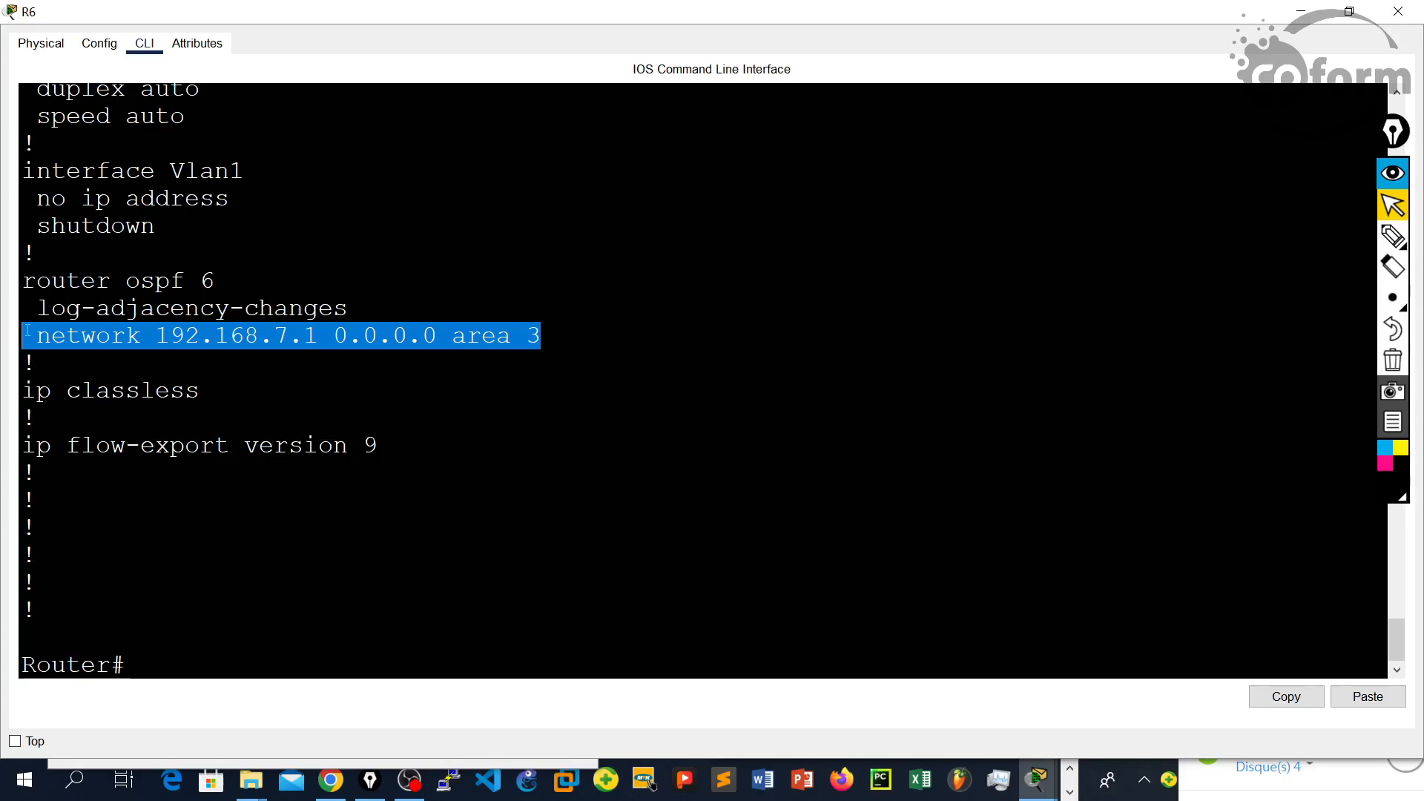
pyautogui.doubleClick(842, 9)
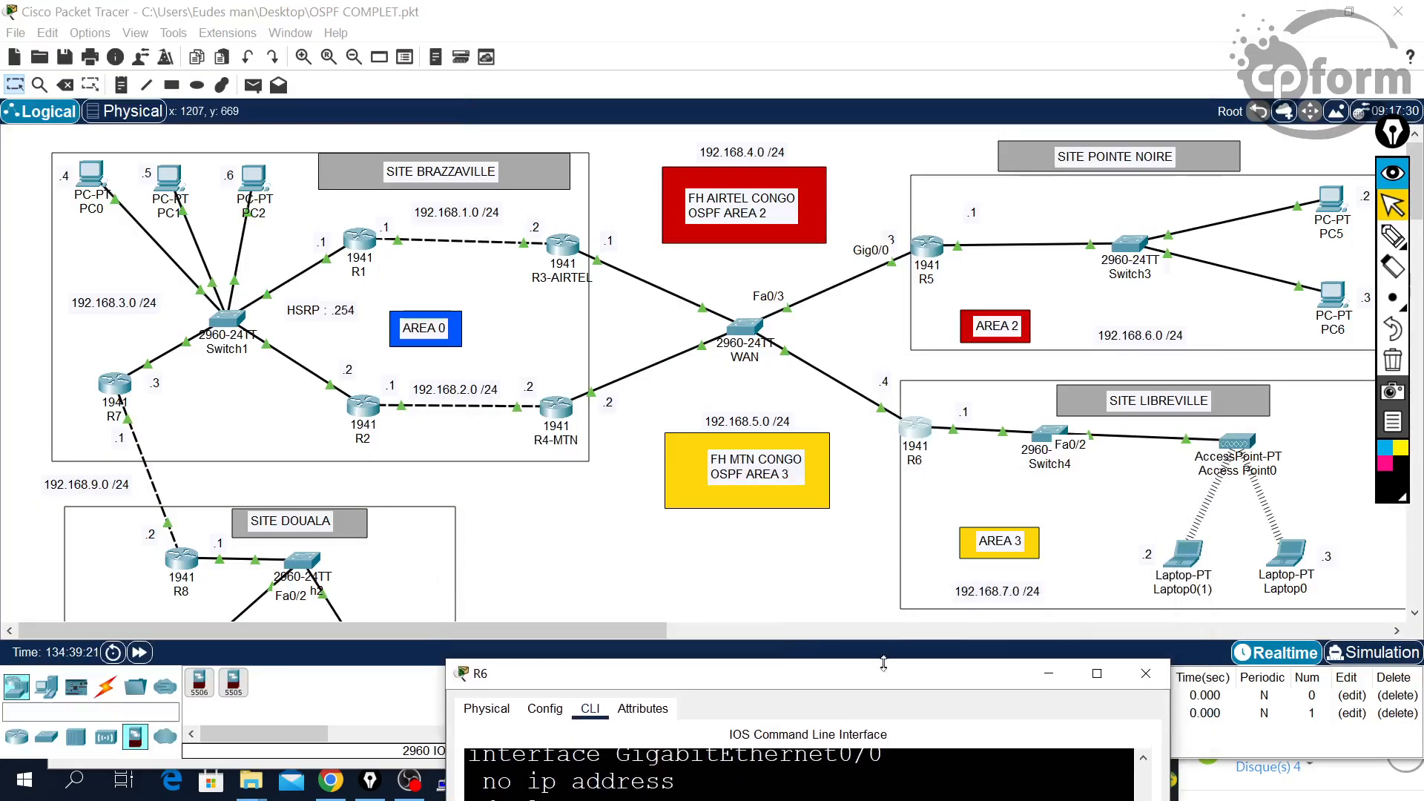
pyautogui.moveTo(882, 672); pyautogui.dragTo(786, 402)
pyautogui.doubleClick(786, 401)
pyautogui.click(715, 412)
pyautogui.press('Return')
pyautogui.press('Return')
pyautogui.press('Return')
pyautogui.press('Return')
pyautogui.press('Return')
pyautogui.write('cofnt')
pyautogui.press('Return')
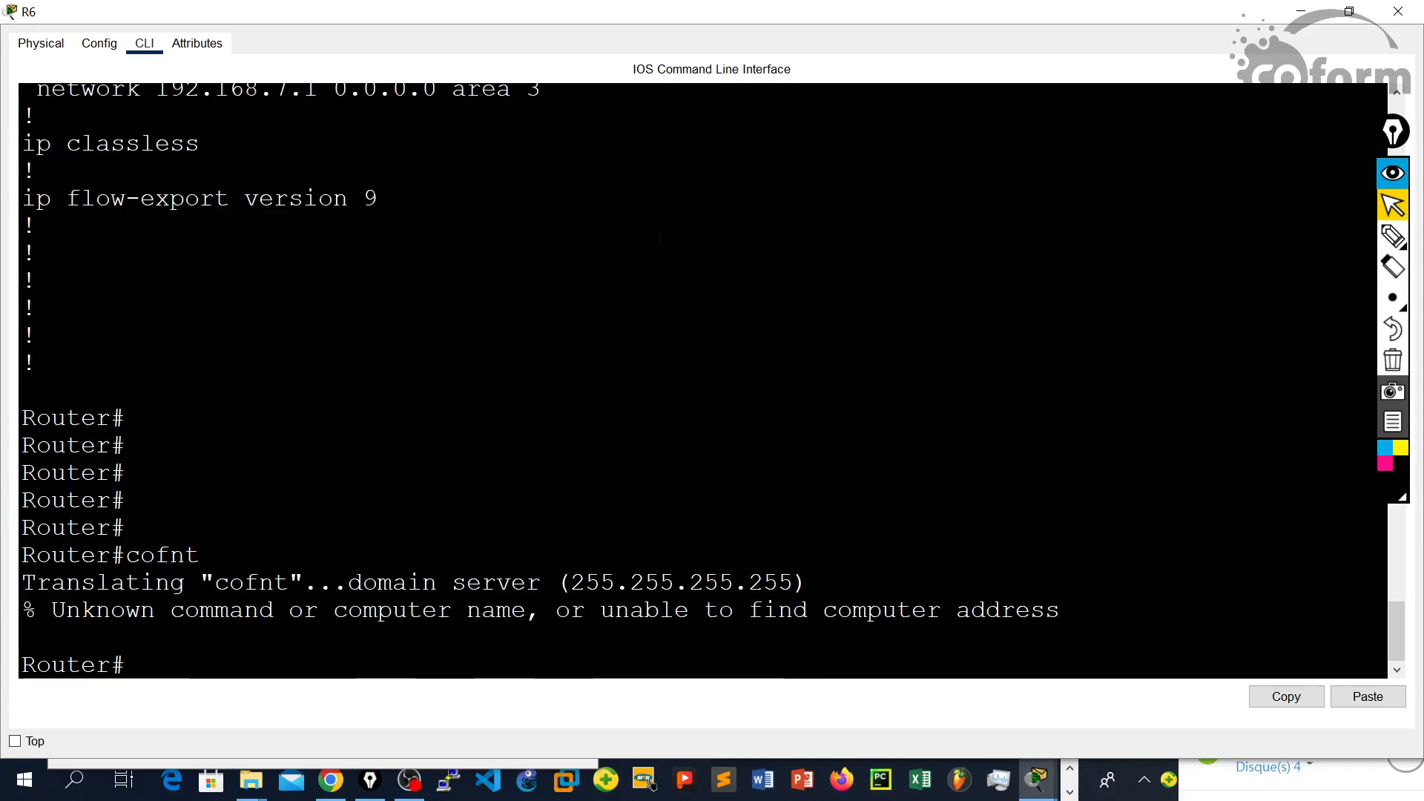
# Step: Consult the topology around R6, enter global configuration mode on R6 and open OSPF process 6
pyautogui.moveTo(563, 8); pyautogui.dragTo(305, 178)
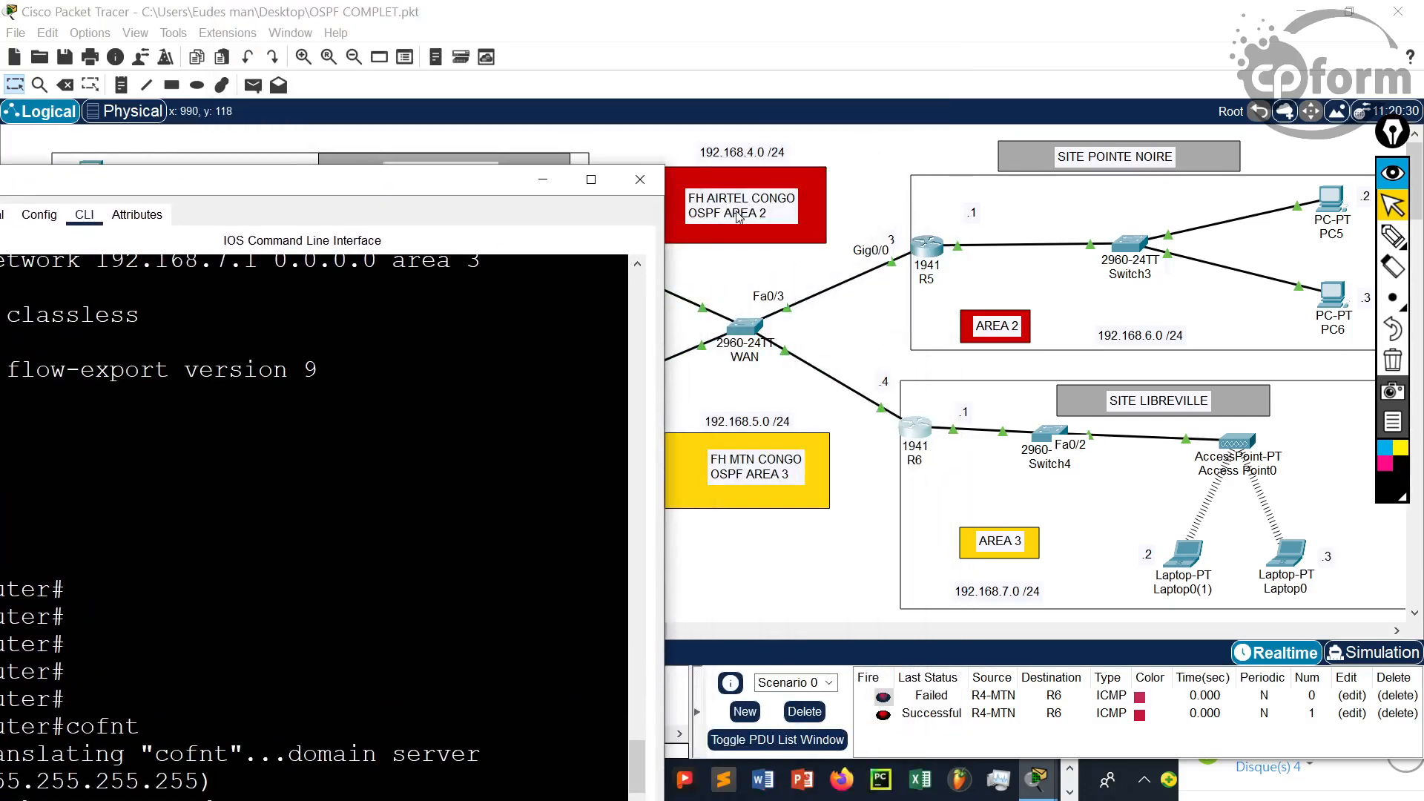
pyautogui.moveTo(421, 185); pyautogui.dragTo(468, 1)
pyautogui.press('Return')
pyautogui.press('Return')
pyautogui.press('Return')
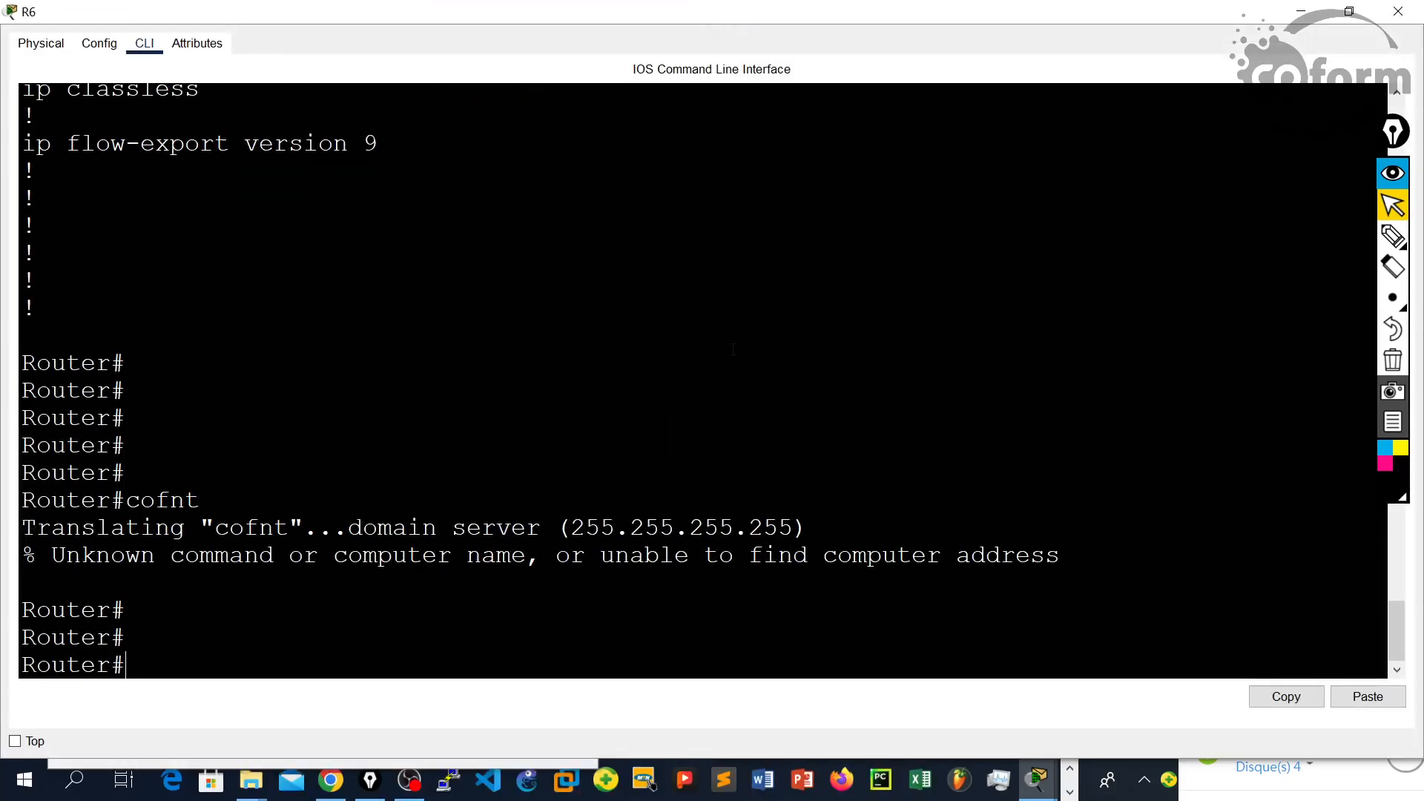
pyautogui.write('conf t')
pyautogui.press('Return')
pyautogui.press('Return')
pyautogui.press('Return')
pyautogui.write('rou')
pyautogui.press('Tab')
pyautogui.write('os')
pyautogui.press('Tab')
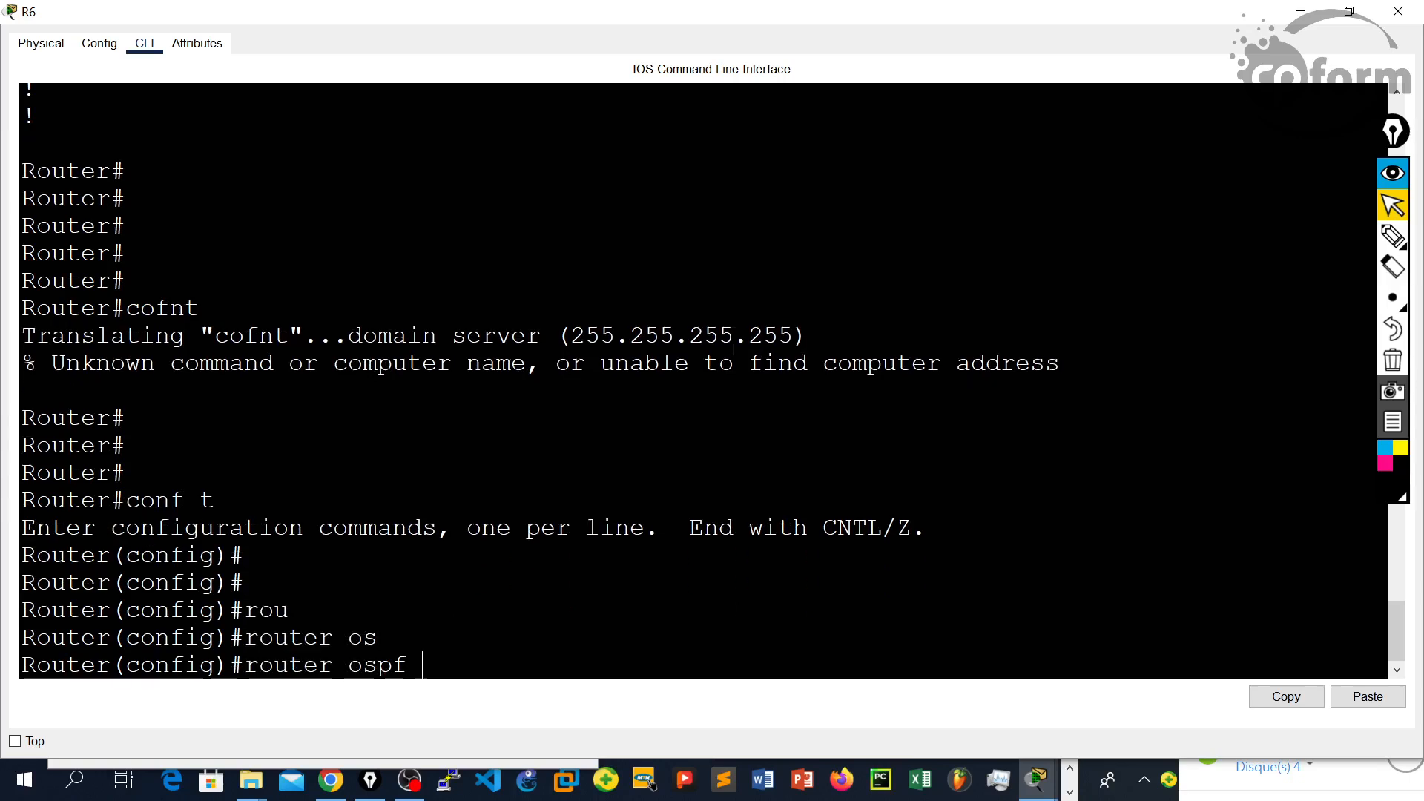
pyautogui.write('6')
pyautogui.press('Return')
pyautogui.press('Return')
pyautogui.press('Return')
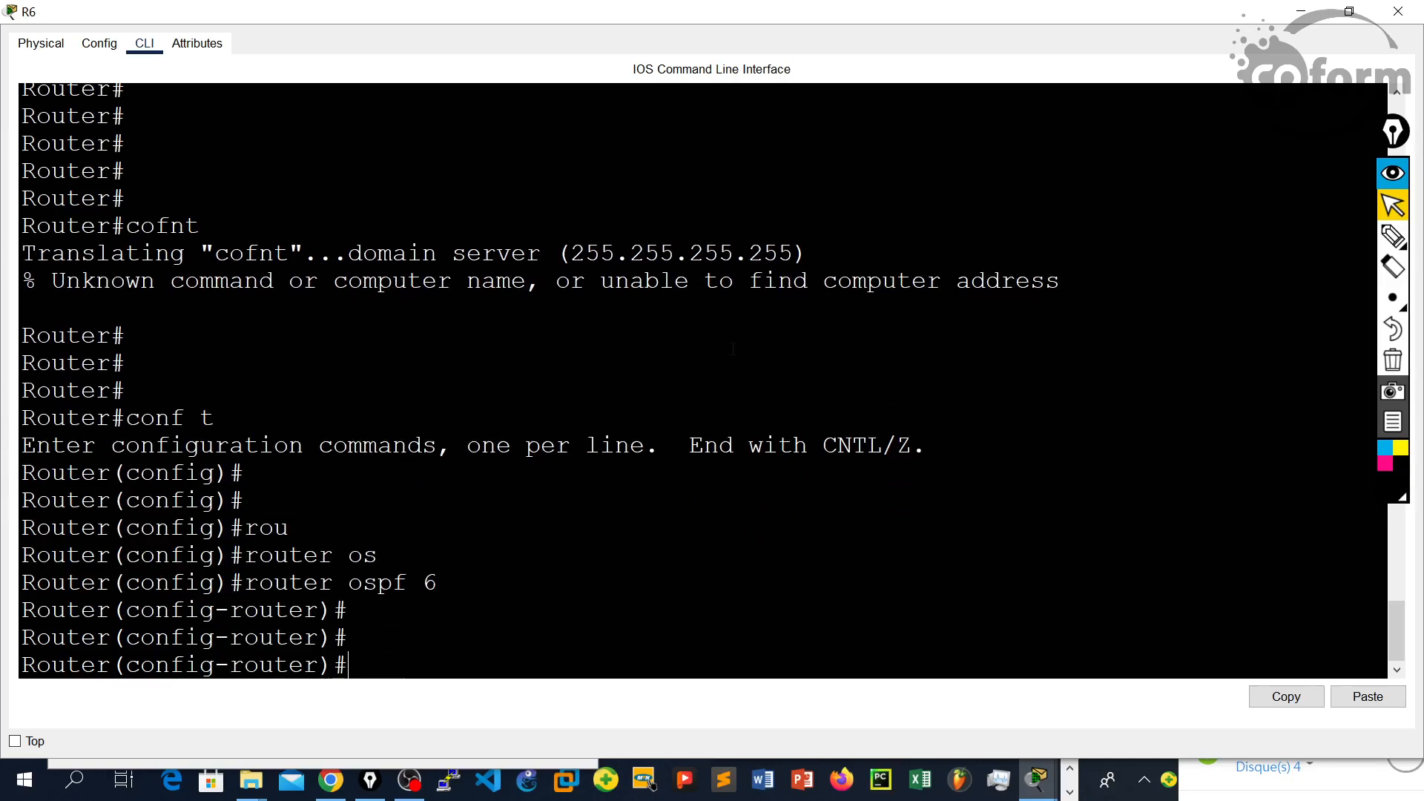
# Step: Add the network statement 192.168.4.4 255.255.255.0 area 2 to R6's OSPF process, checking the address against the diagram
pyautogui.write('ne')
pyautogui.press('Tab')
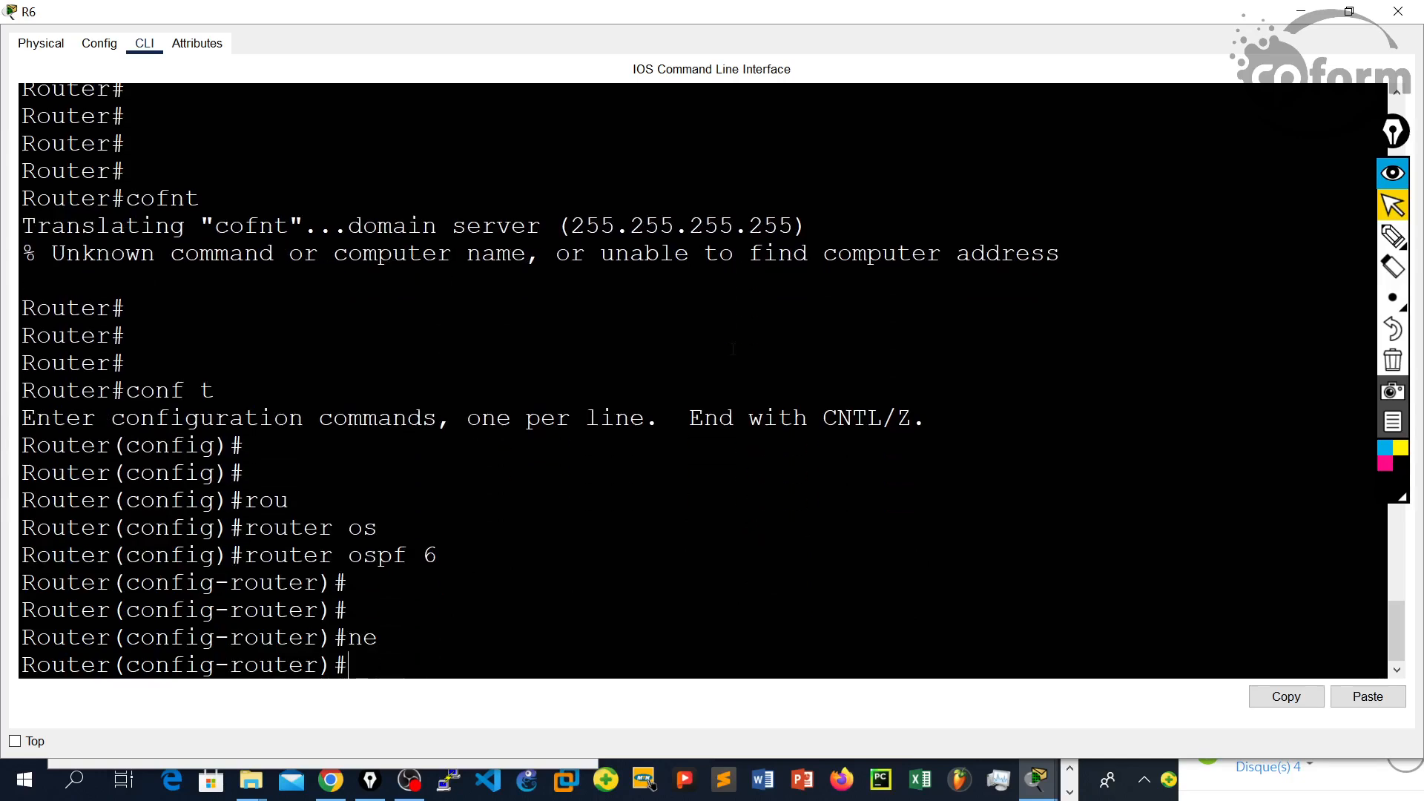
pyautogui.write('t')
pyautogui.press('Tab')
pyautogui.write('192.168')
pyautogui.moveTo(759, 8); pyautogui.dragTo(581, 325)
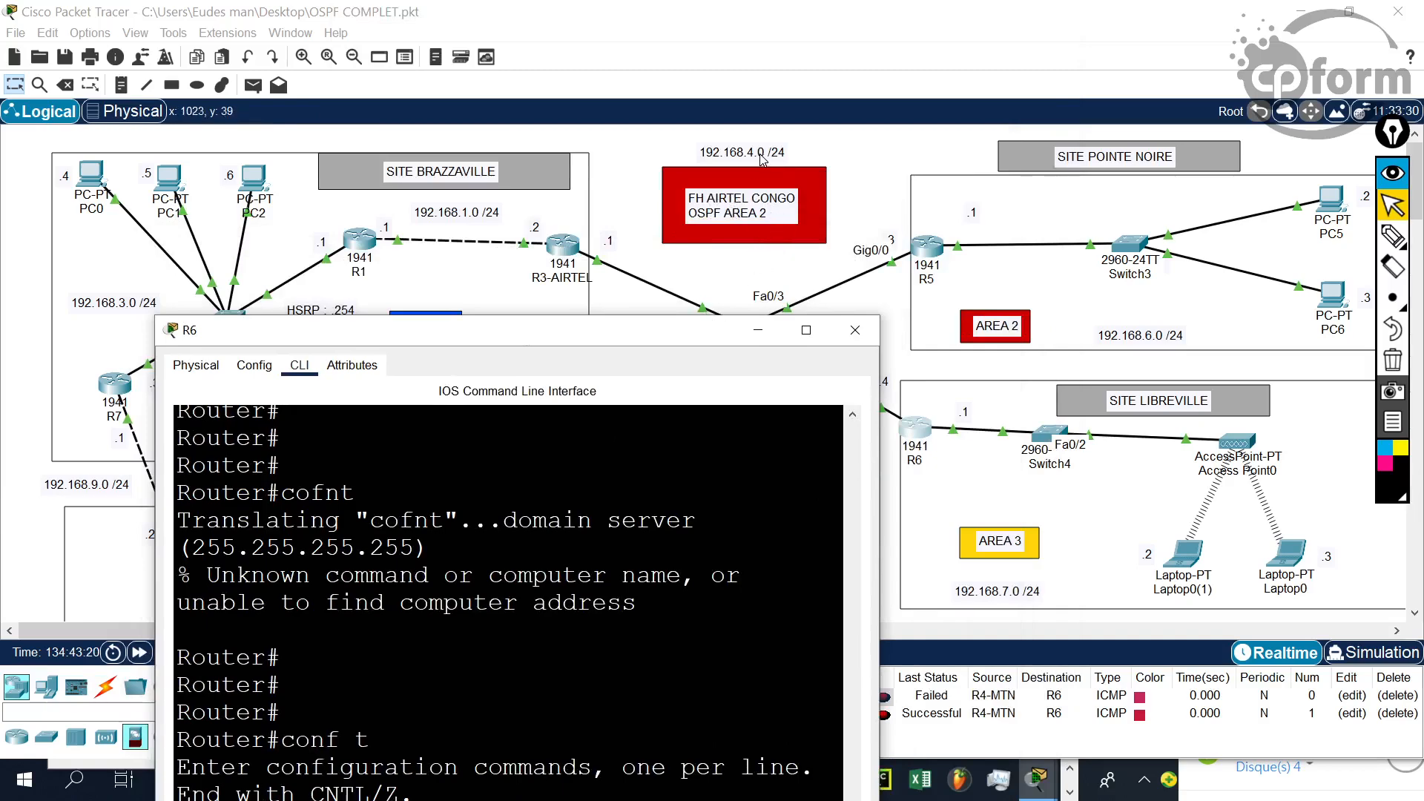
pyautogui.moveTo(675, 330); pyautogui.dragTo(558, 330)
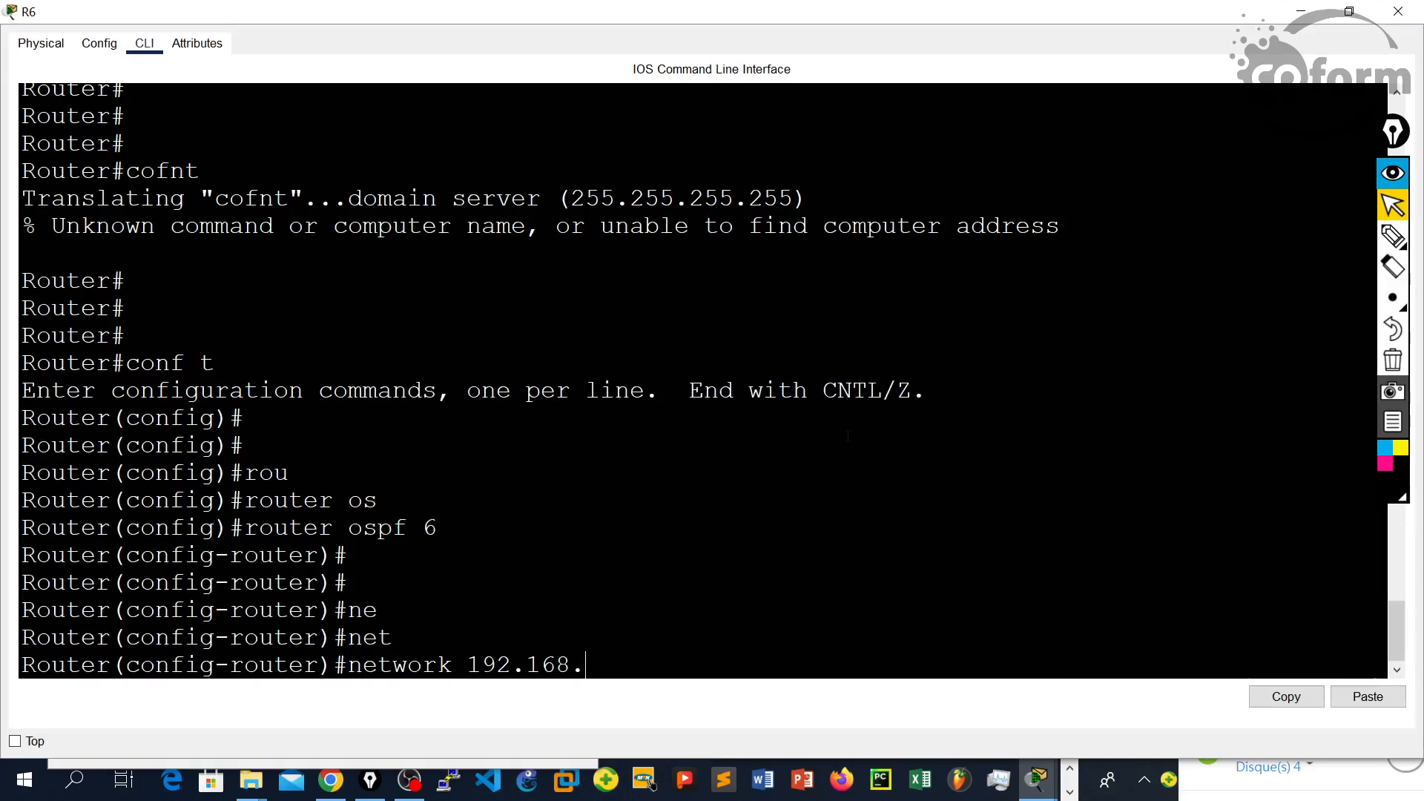
pyautogui.write('4.4 255.255.255.0 ar')
pyautogui.press('Tab')
pyautogui.write('2')
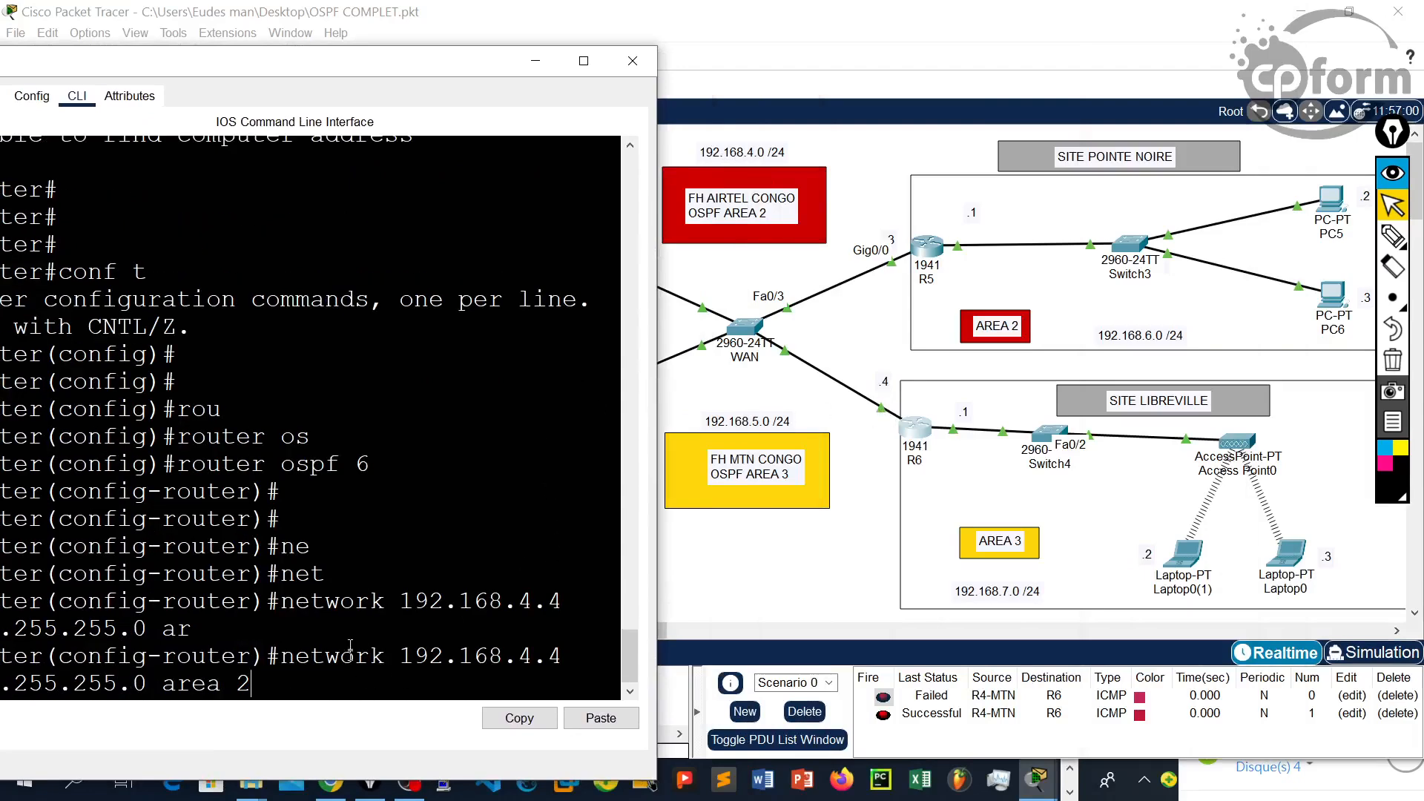
pyautogui.moveTo(317, 62); pyautogui.dragTo(376, 51)
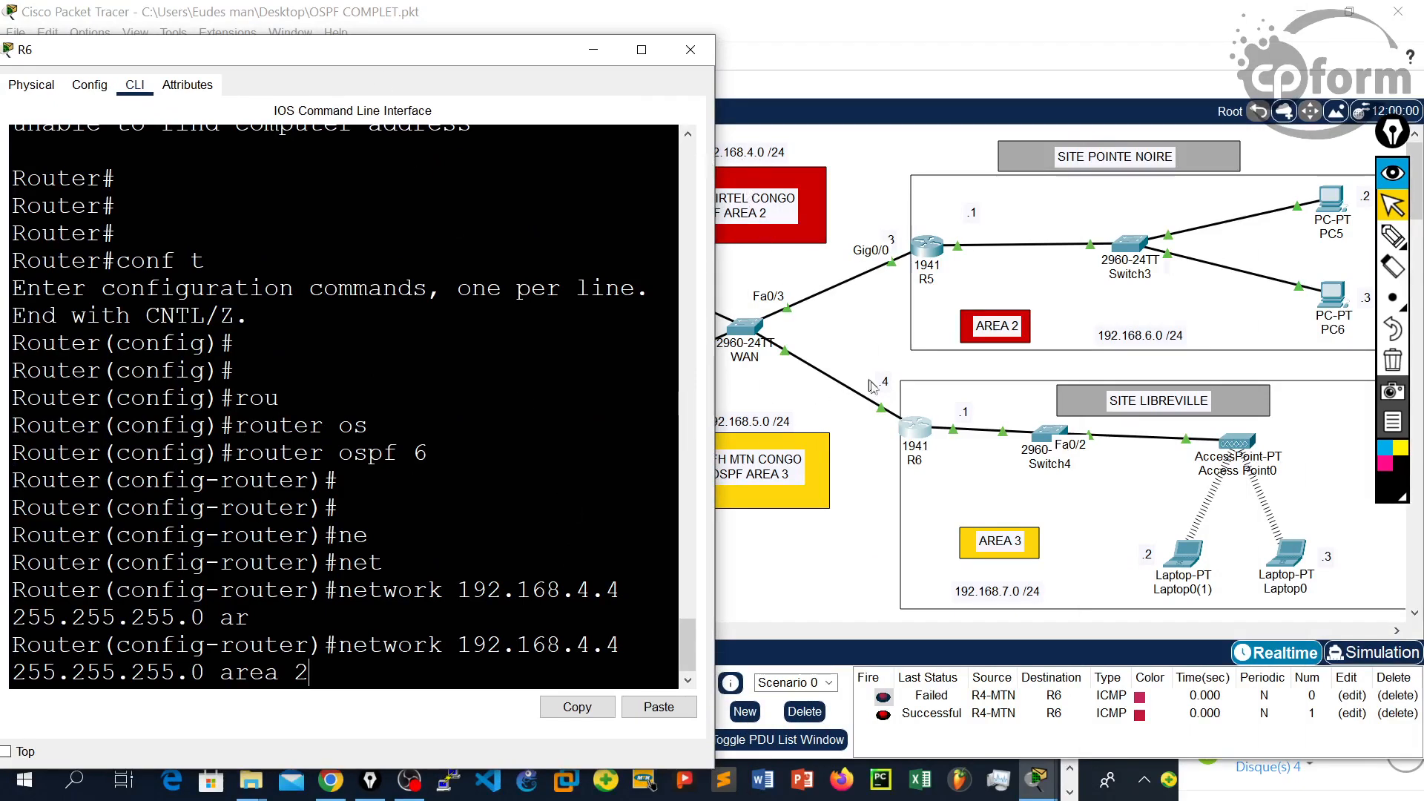
pyautogui.doubleClick(613, 644)
pyautogui.click(417, 659)
pyautogui.press('Return')
pyautogui.press('Return')
pyautogui.press('Return')
pyautogui.press('Return')
pyautogui.press('Return')
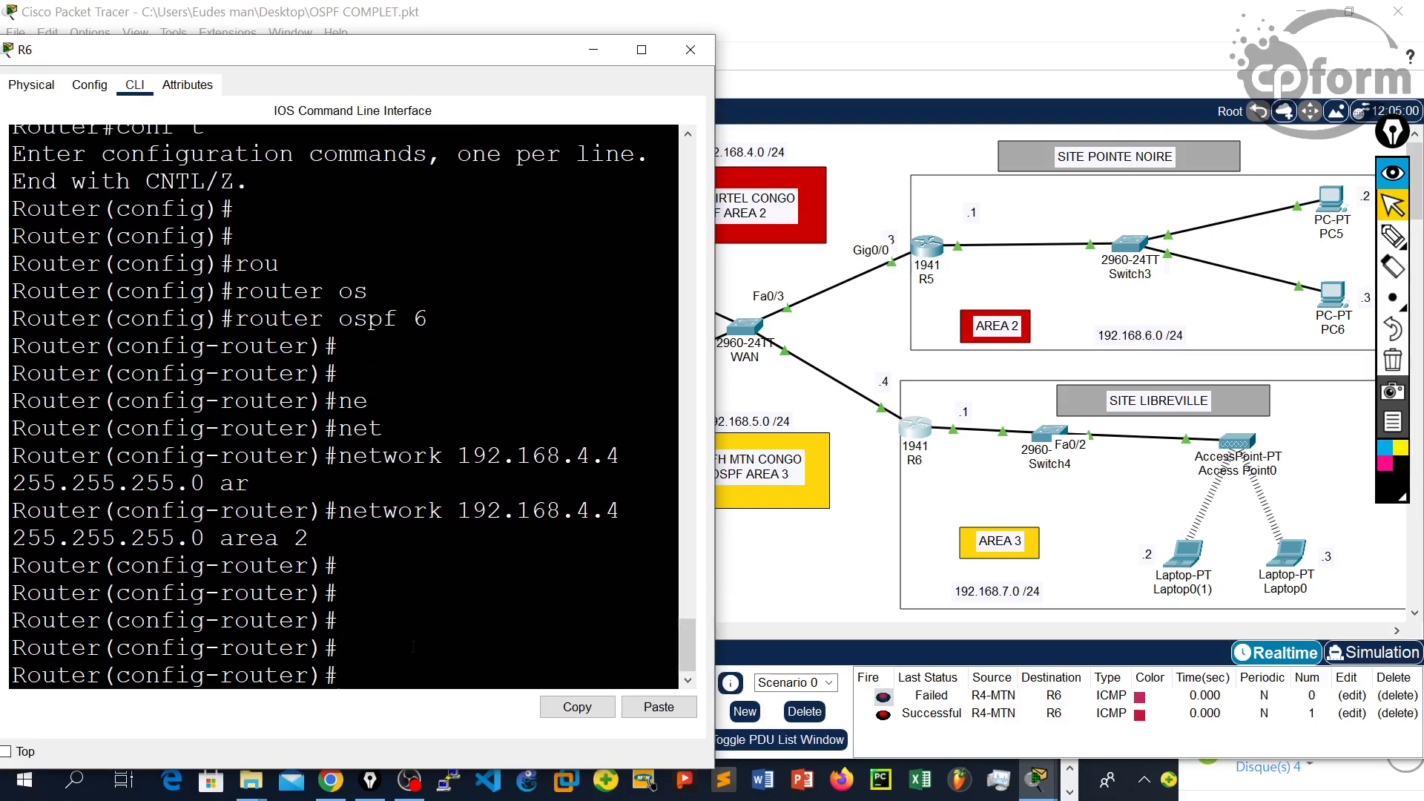
pyautogui.press('Up')
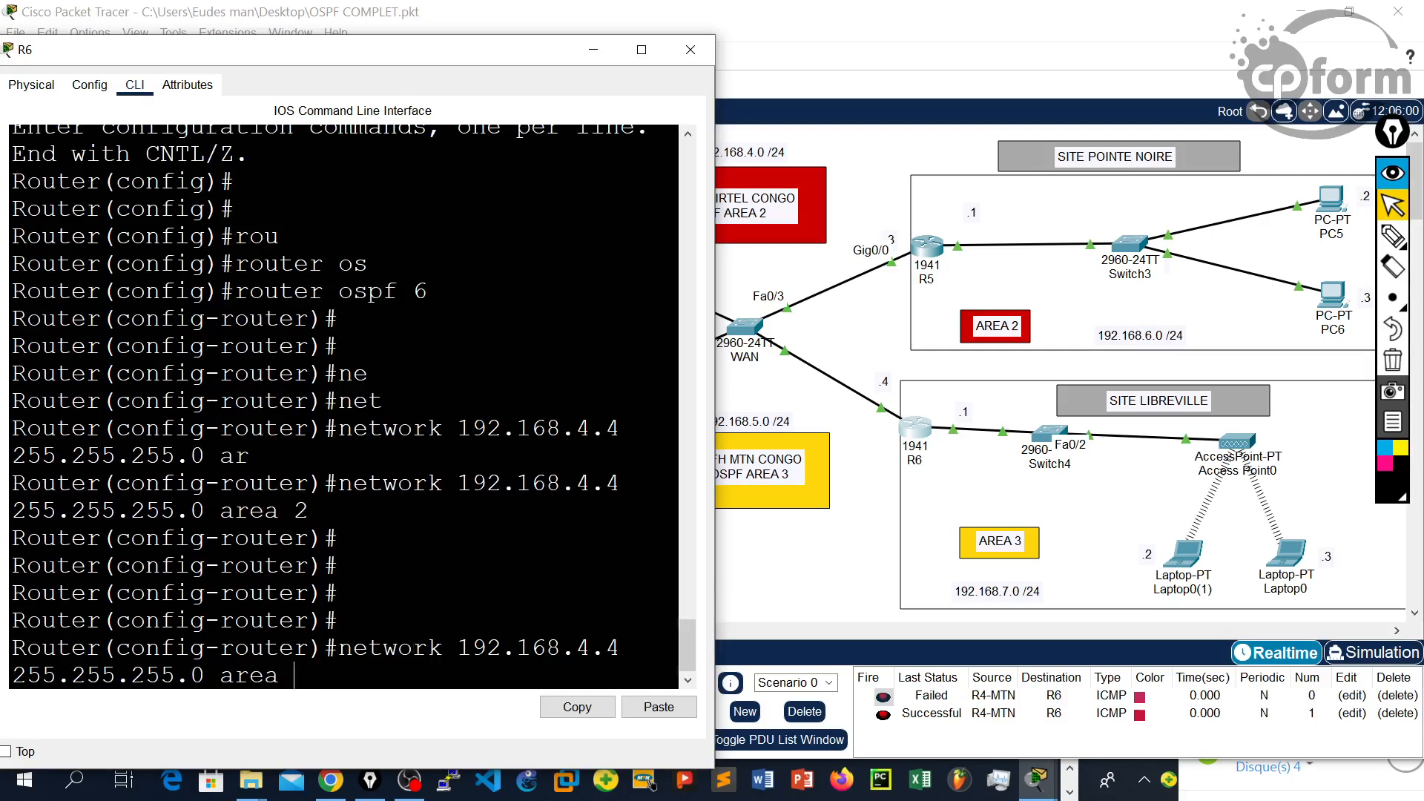
pyautogui.write('3')
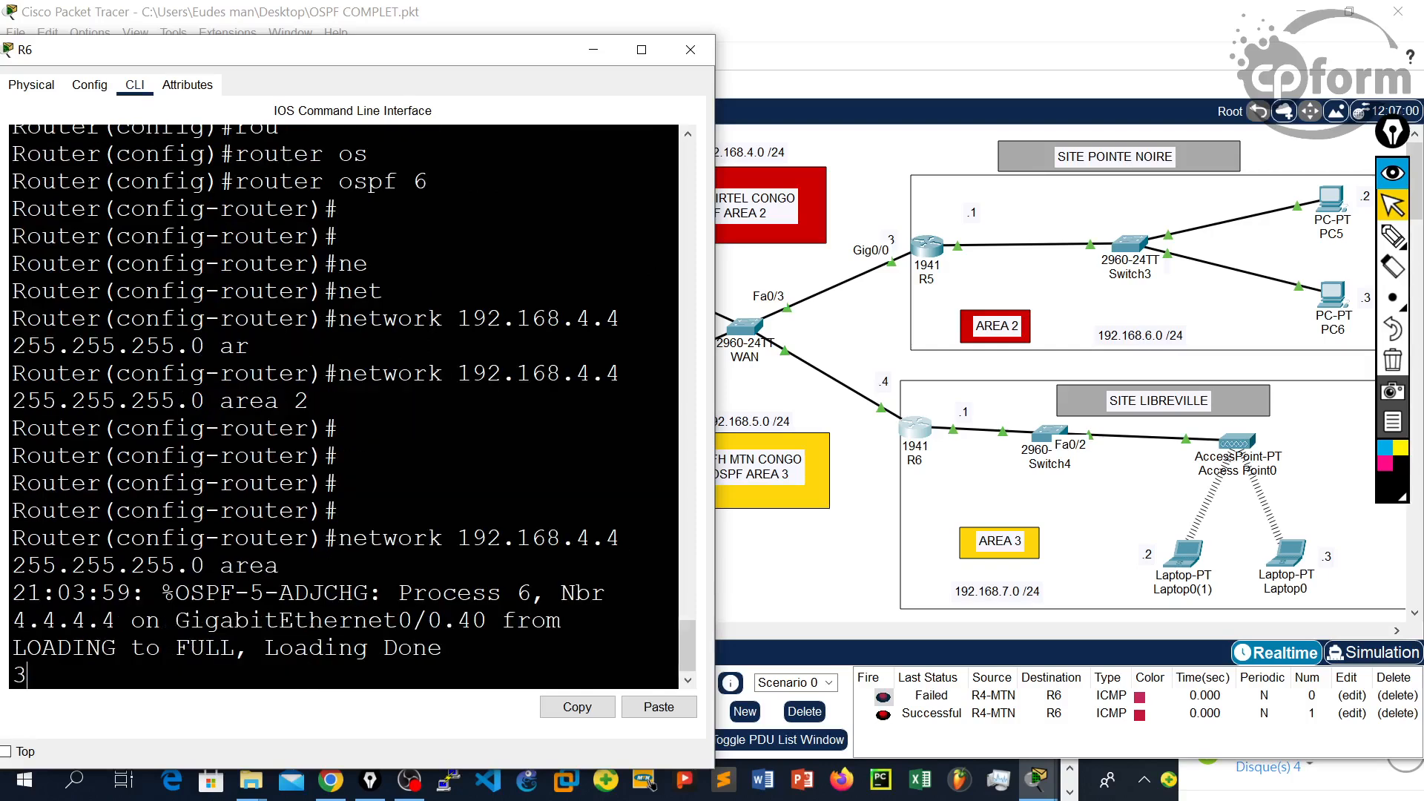
pyautogui.press('Up')
pyautogui.press('Down')
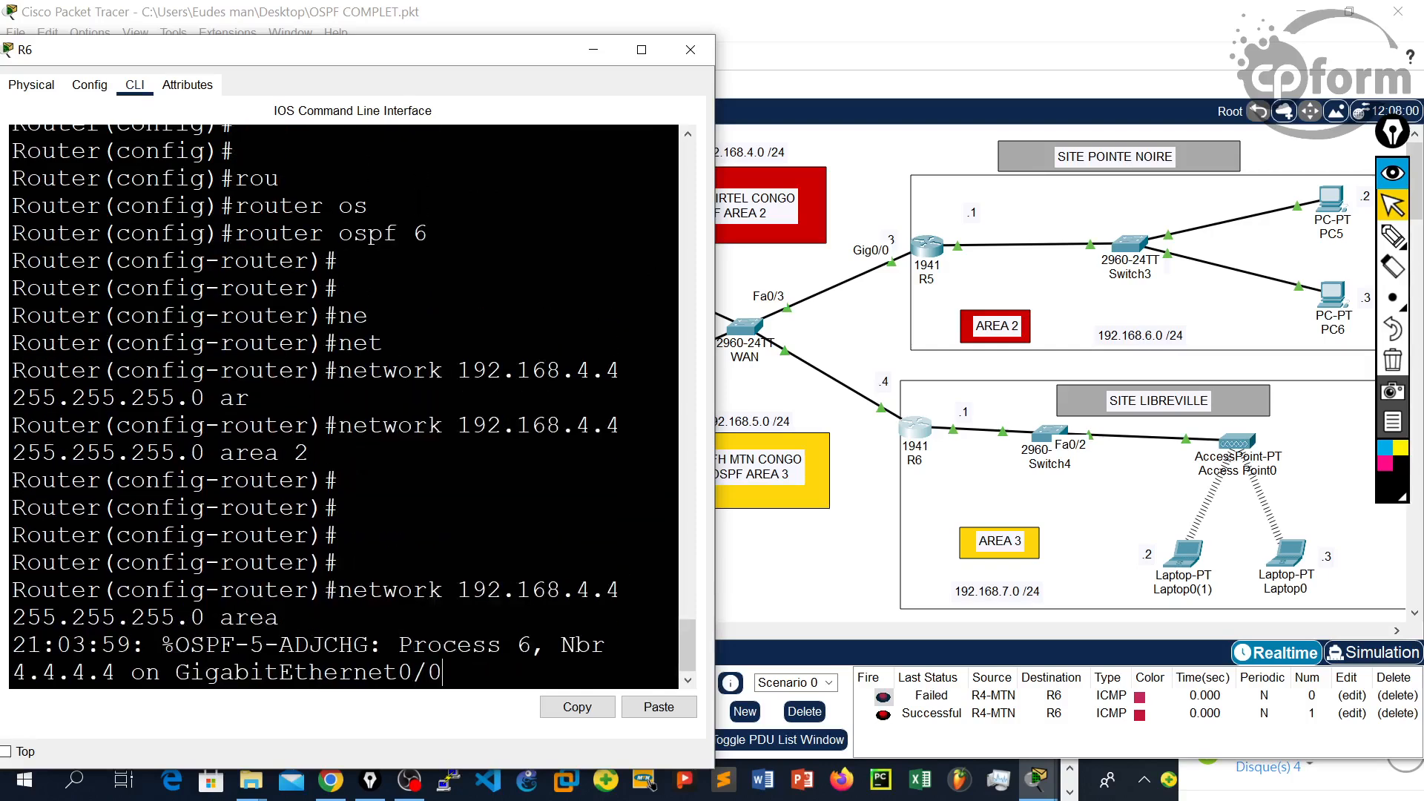
pyautogui.press('Up')
pyautogui.press('Up')
pyautogui.press('Up')
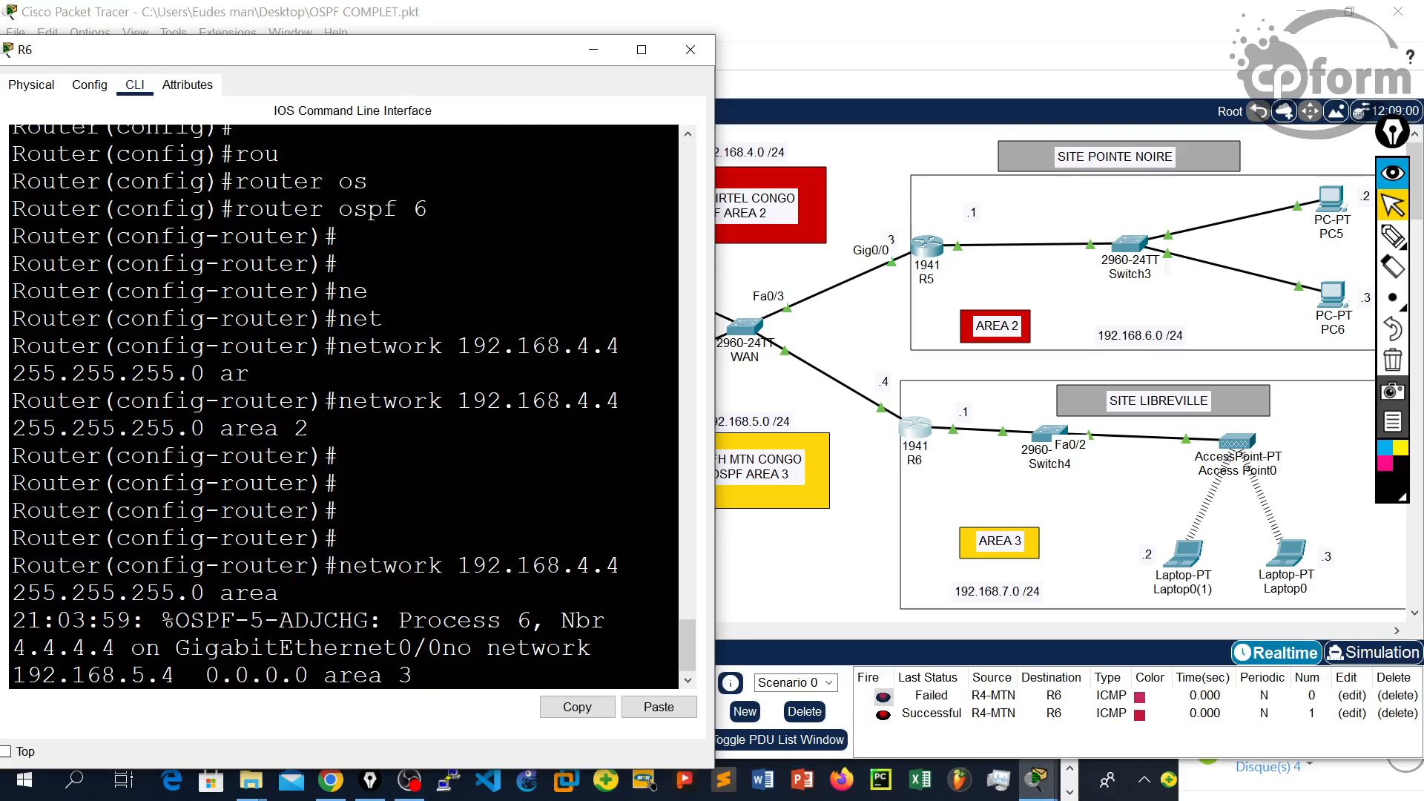
pyautogui.hotkey('ctrl', 'z')
pyautogui.press('Return')
pyautogui.press('Return')
pyautogui.press('Return')
pyautogui.press('Return')
pyautogui.press('Return')
pyautogui.press('Return')
pyautogui.press('Return')
pyautogui.press('Return')
pyautogui.press('Return')
pyautogui.press('Return')
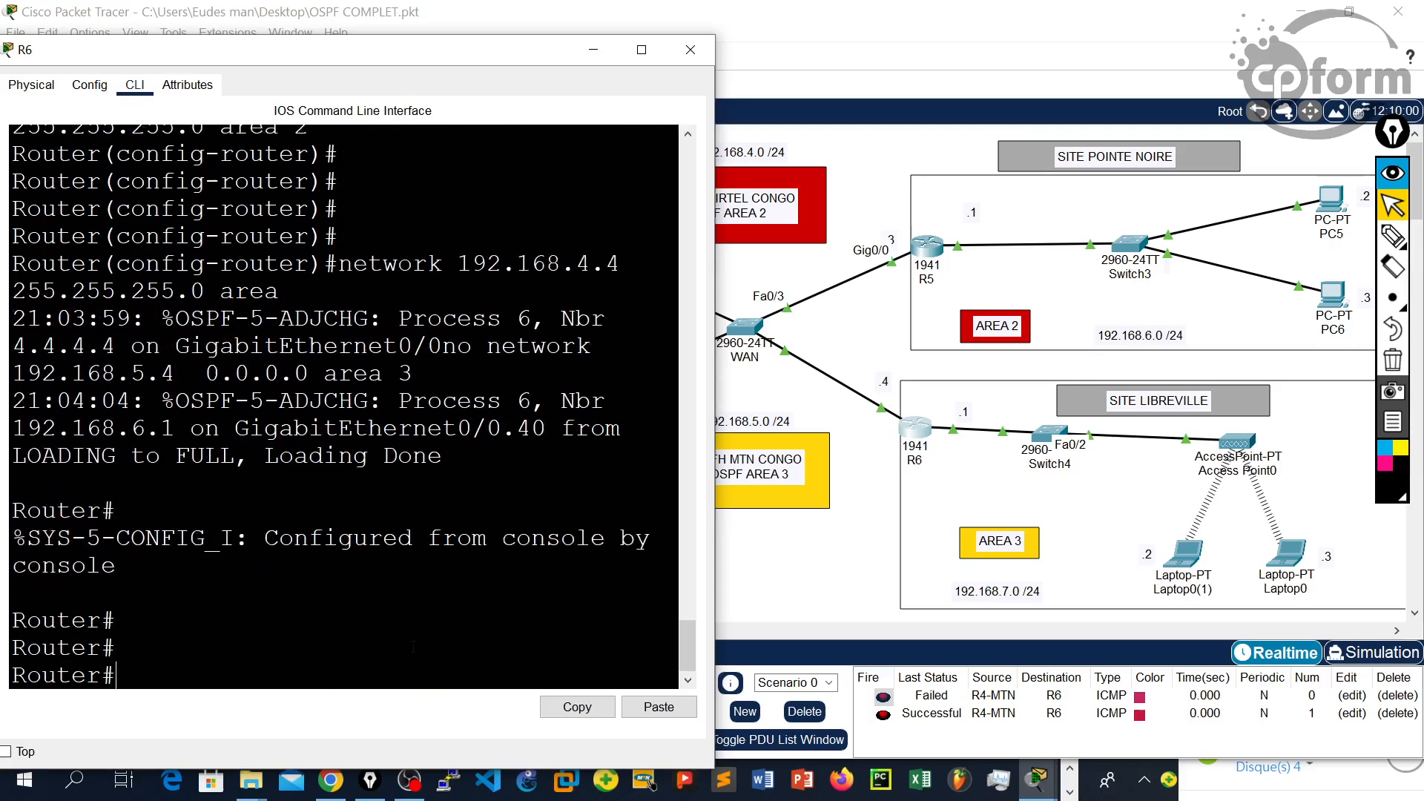
# Step: Return to global configuration mode on R6 and reopen router ospf 6
pyautogui.write('conf t')
pyautogui.press('Return')
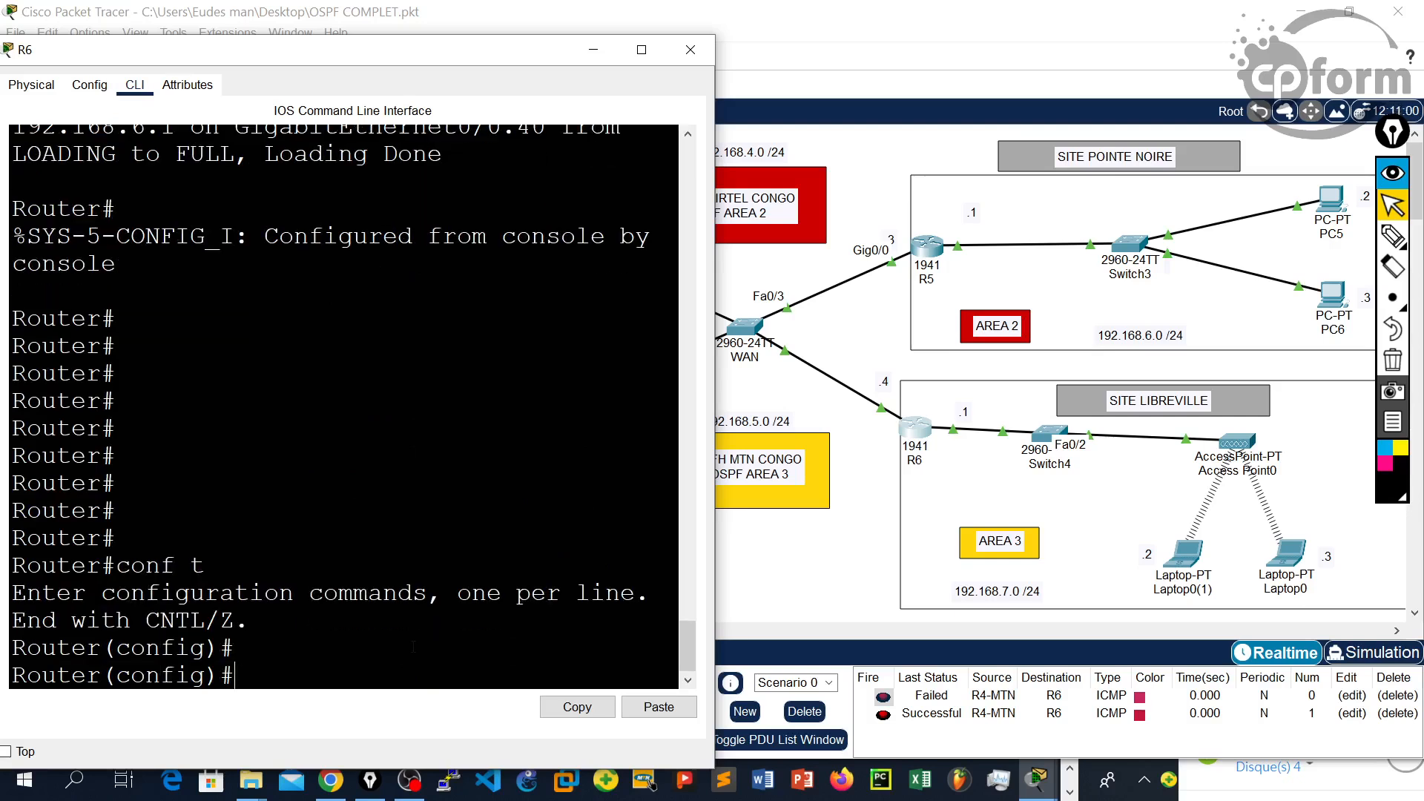
pyautogui.press('Return')
pyautogui.press('Return')
pyautogui.press('Up')
pyautogui.press('Up')
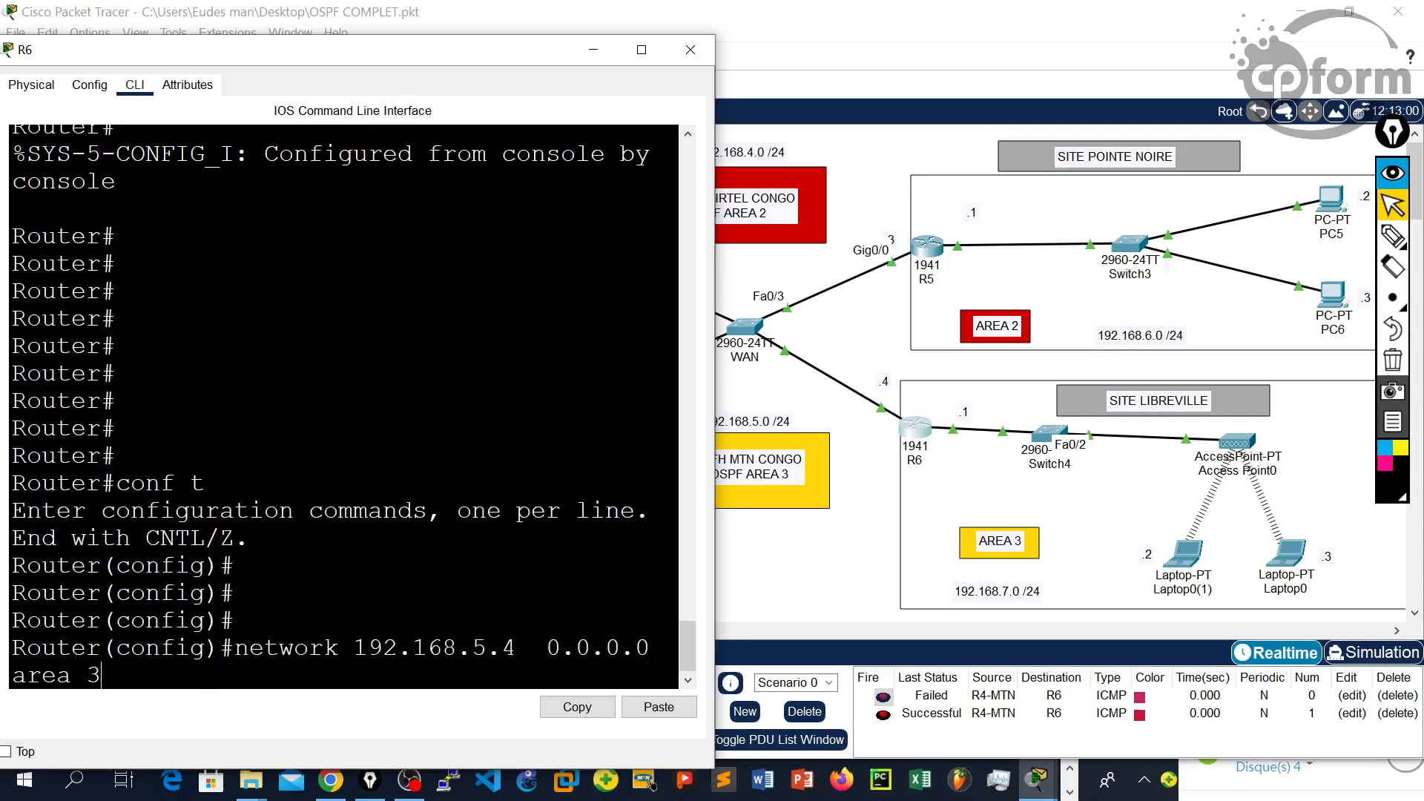
pyautogui.press('Up')
pyautogui.press('Down')
pyautogui.press('Down')
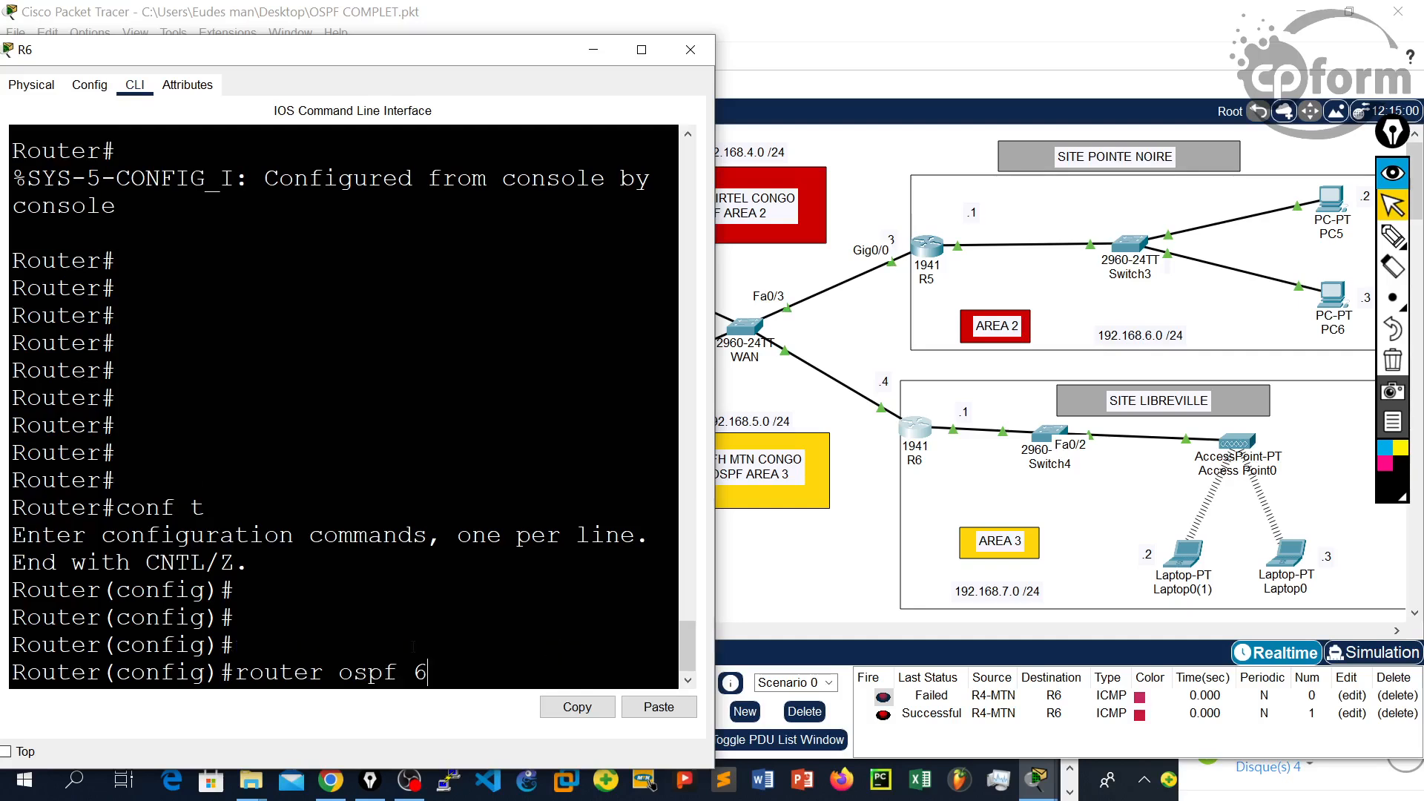
pyautogui.press('Return')
pyautogui.press('Return')
pyautogui.press('Return')
pyautogui.press('Return')
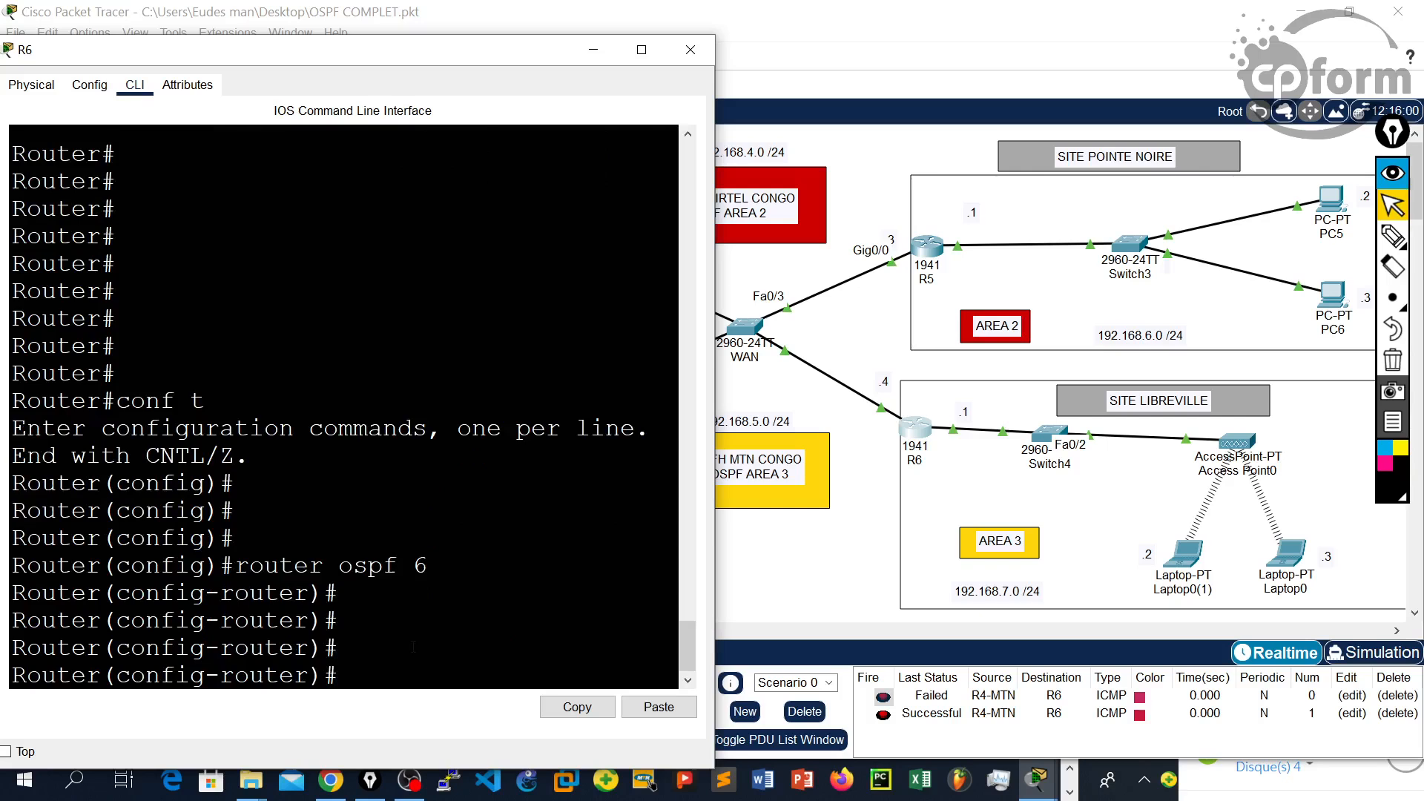
# Step: Reuse the previous network statement to add 192.168.5.4 255.255.255.0 area 3 to R6's OSPF process
pyautogui.press('Up')
pyautogui.press('Up')
pyautogui.press('Up')
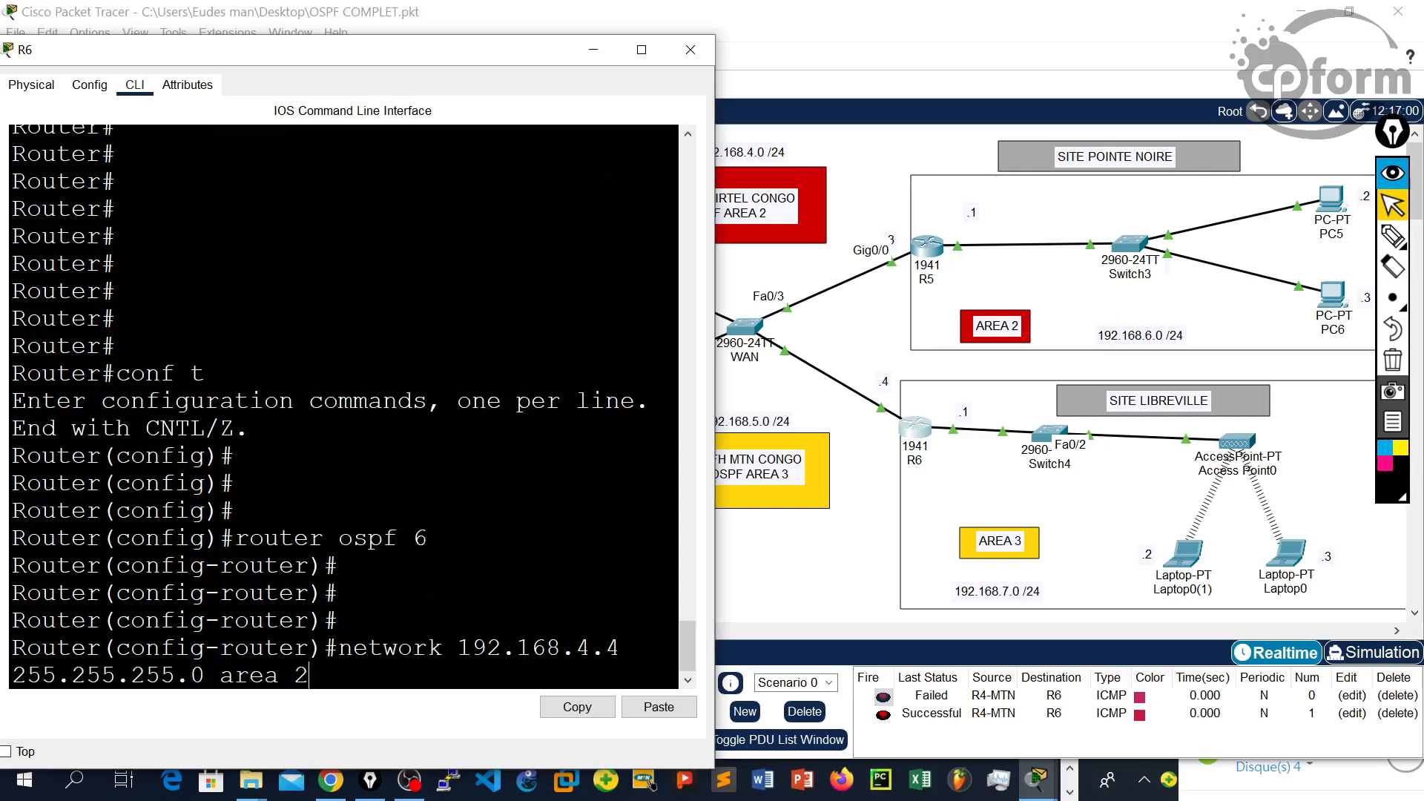
pyautogui.press('Right')
pyautogui.press('Right')
pyautogui.press('Right')
pyautogui.press('BackSpace')
pyautogui.press('BackSpace')
pyautogui.write('5.4')
pyautogui.press('Return')
pyautogui.press('Return')
pyautogui.press('Return')
pyautogui.press('Return')
pyautogui.press('Return')
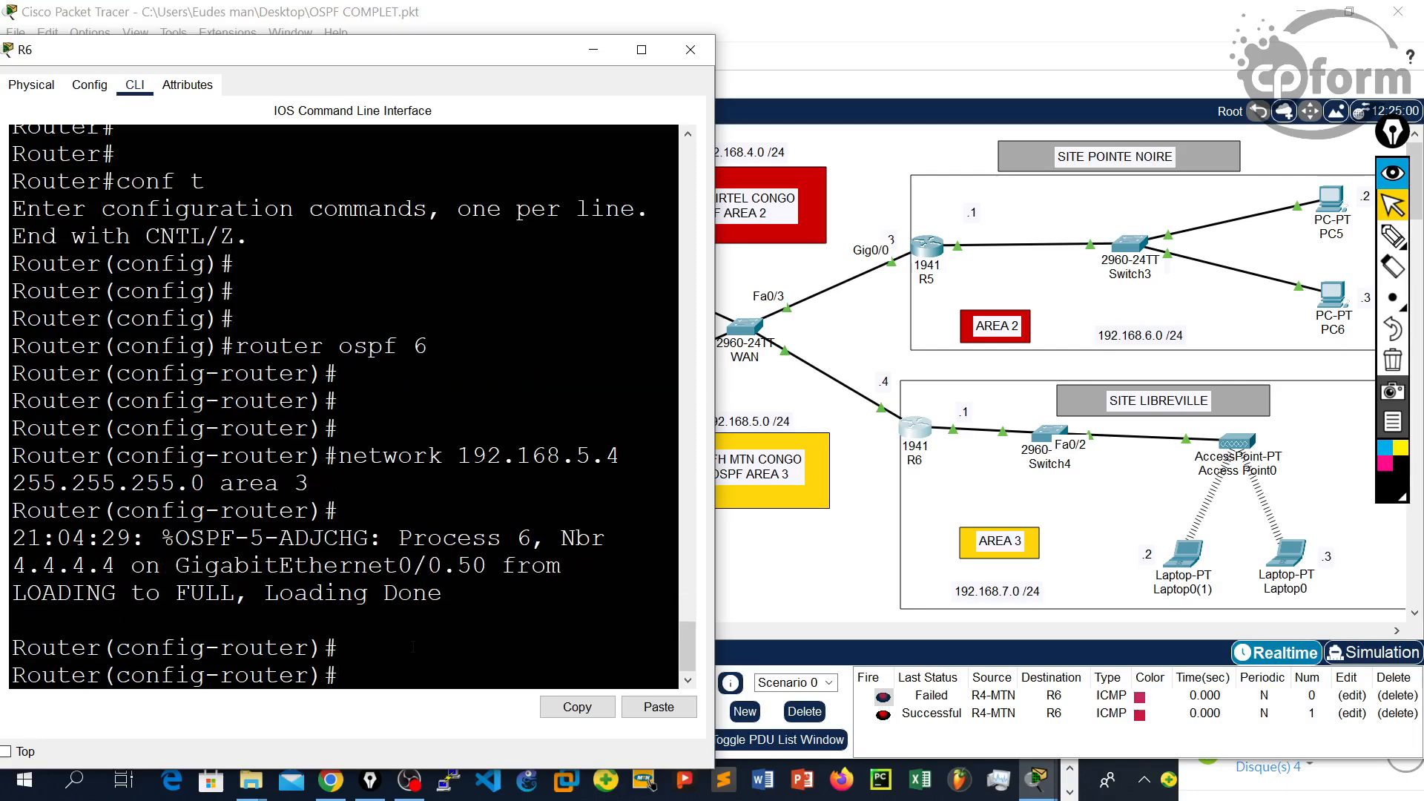
# Step: Leave configuration mode on R6 and save the configuration with the wr command
pyautogui.hotkey('ctrl', 'z')
pyautogui.press('Return')
pyautogui.press('Return')
pyautogui.press('Return')
pyautogui.press('Return')
pyautogui.press('Return')
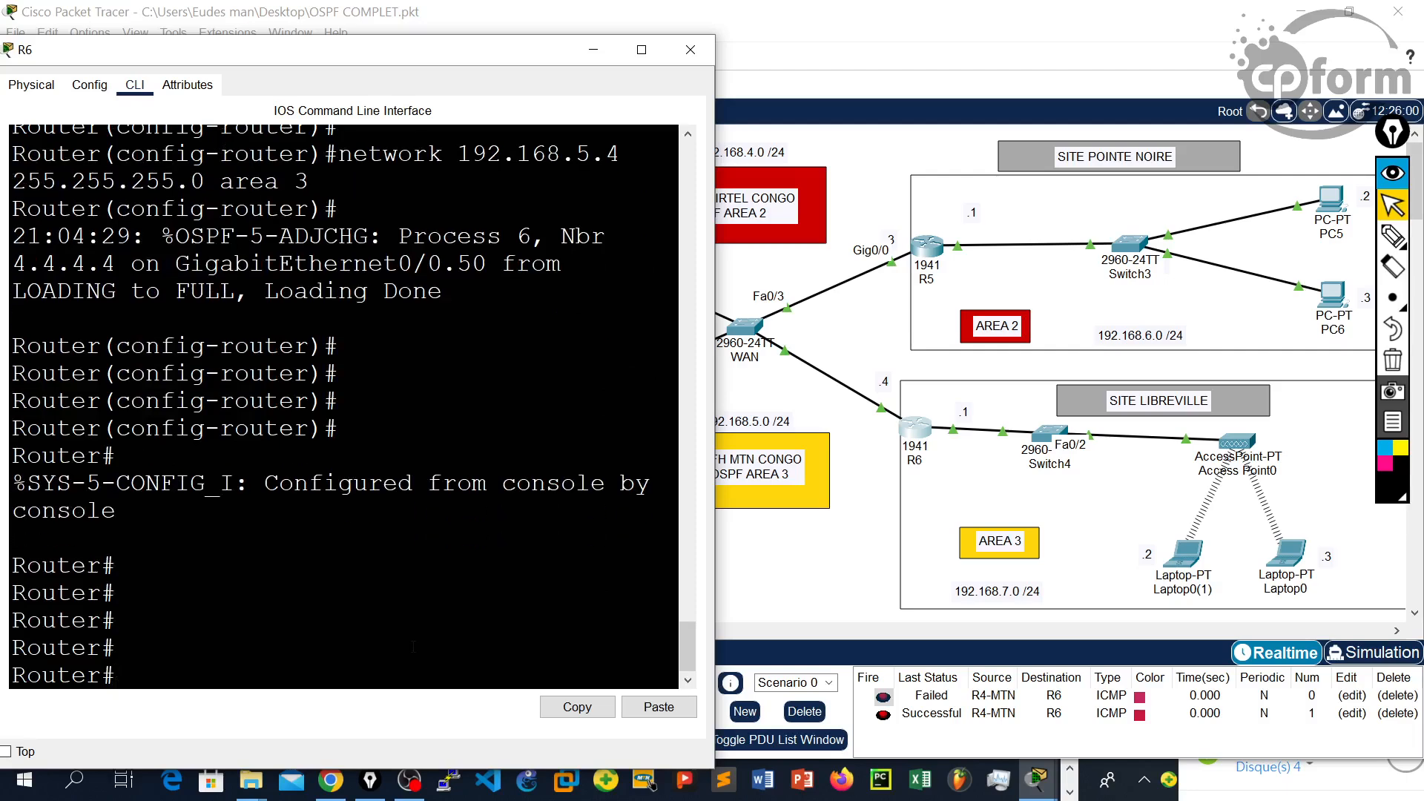
pyautogui.write('wr')
pyautogui.press('Return')
pyautogui.press('Return')
pyautogui.press('Return')
pyautogui.press('Return')
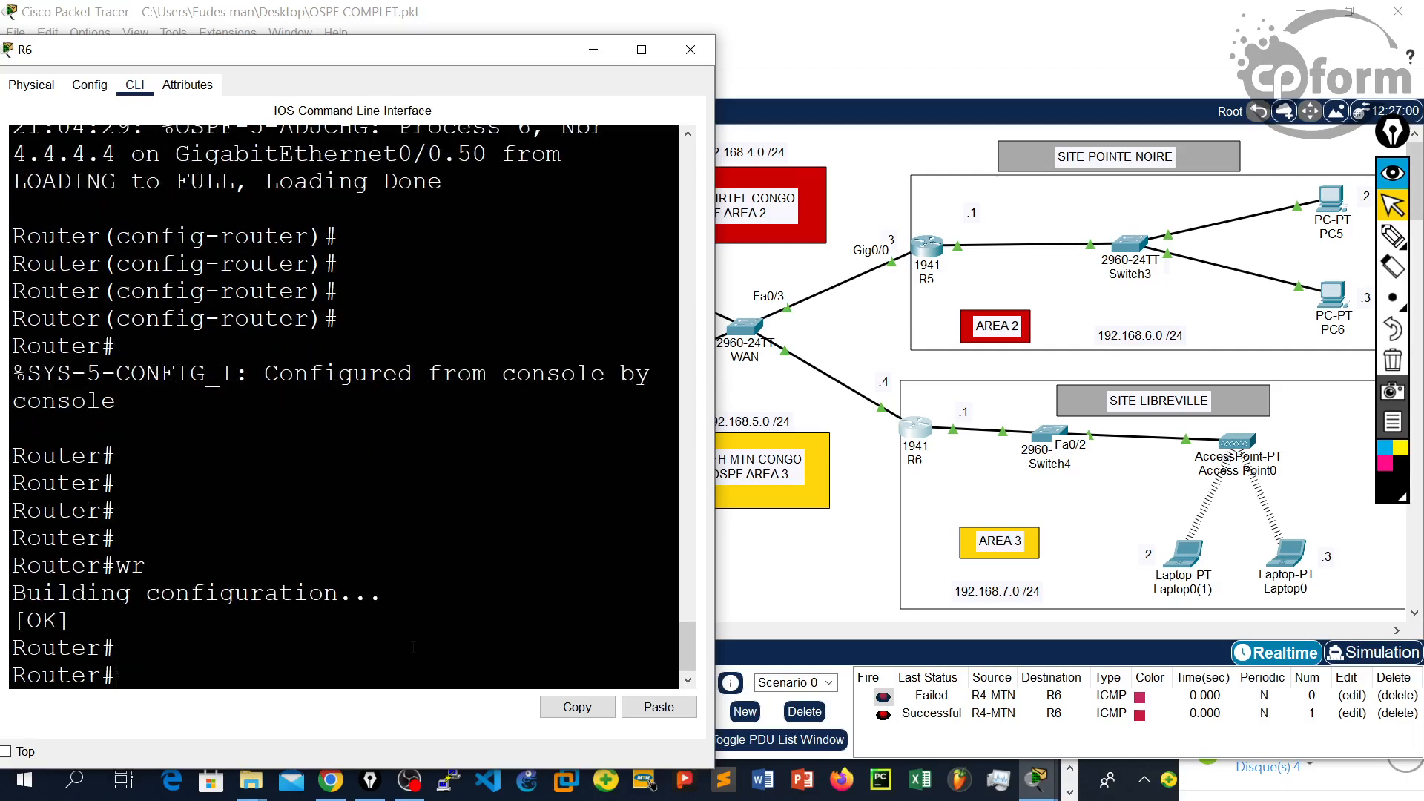
# Step: Enlarge R6's CLI window and display the router's running configuration with show running-config
pyautogui.write('sh')
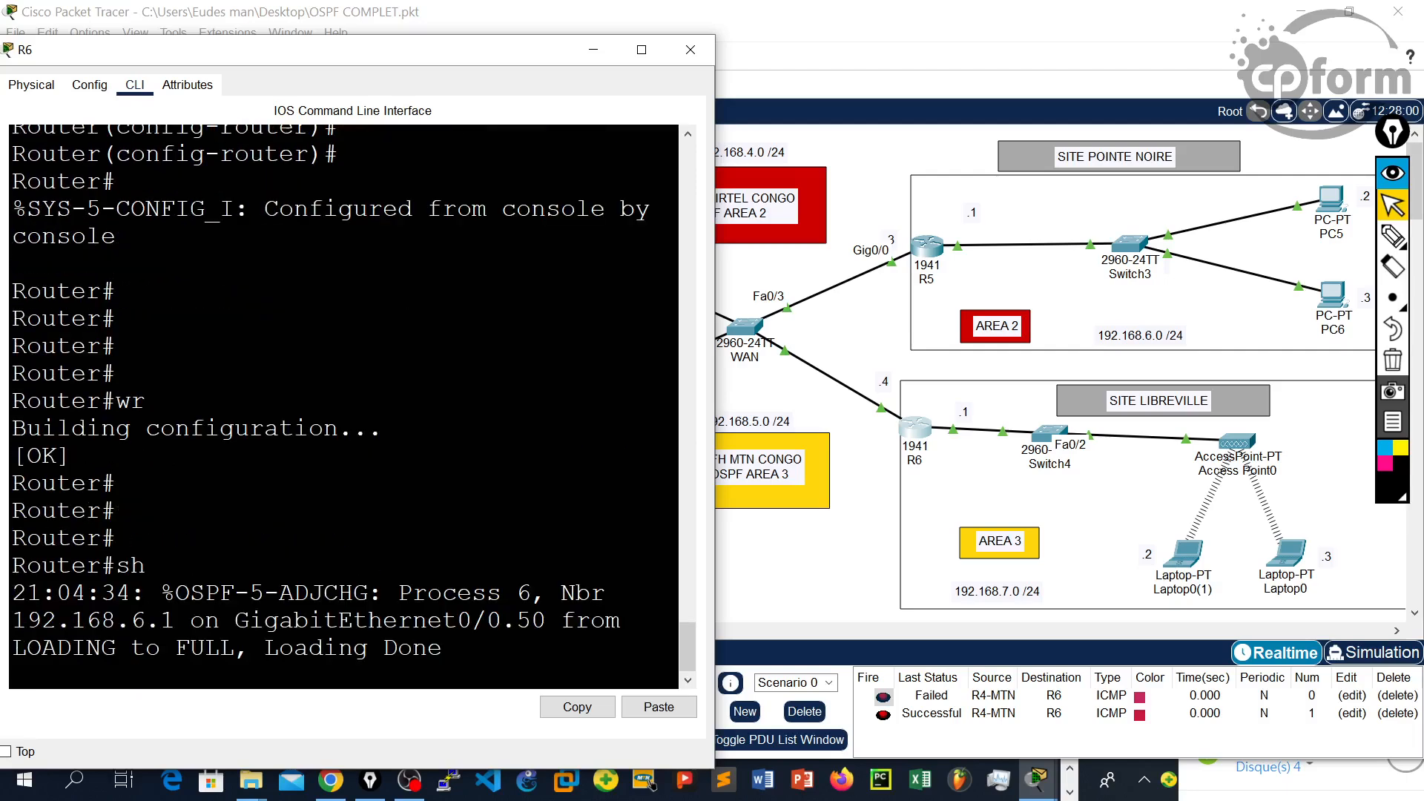
pyautogui.click(642, 50)
pyautogui.press('Return')
pyautogui.press('Return')
pyautogui.press('Return')
pyautogui.press('Return')
pyautogui.press('Return')
pyautogui.press('Return')
pyautogui.press('Return')
pyautogui.press('Return')
pyautogui.press('Return')
pyautogui.press('Return')
pyautogui.write('sho')
pyautogui.press('Tab')
pyautogui.write('run')
pyautogui.press('Tab')
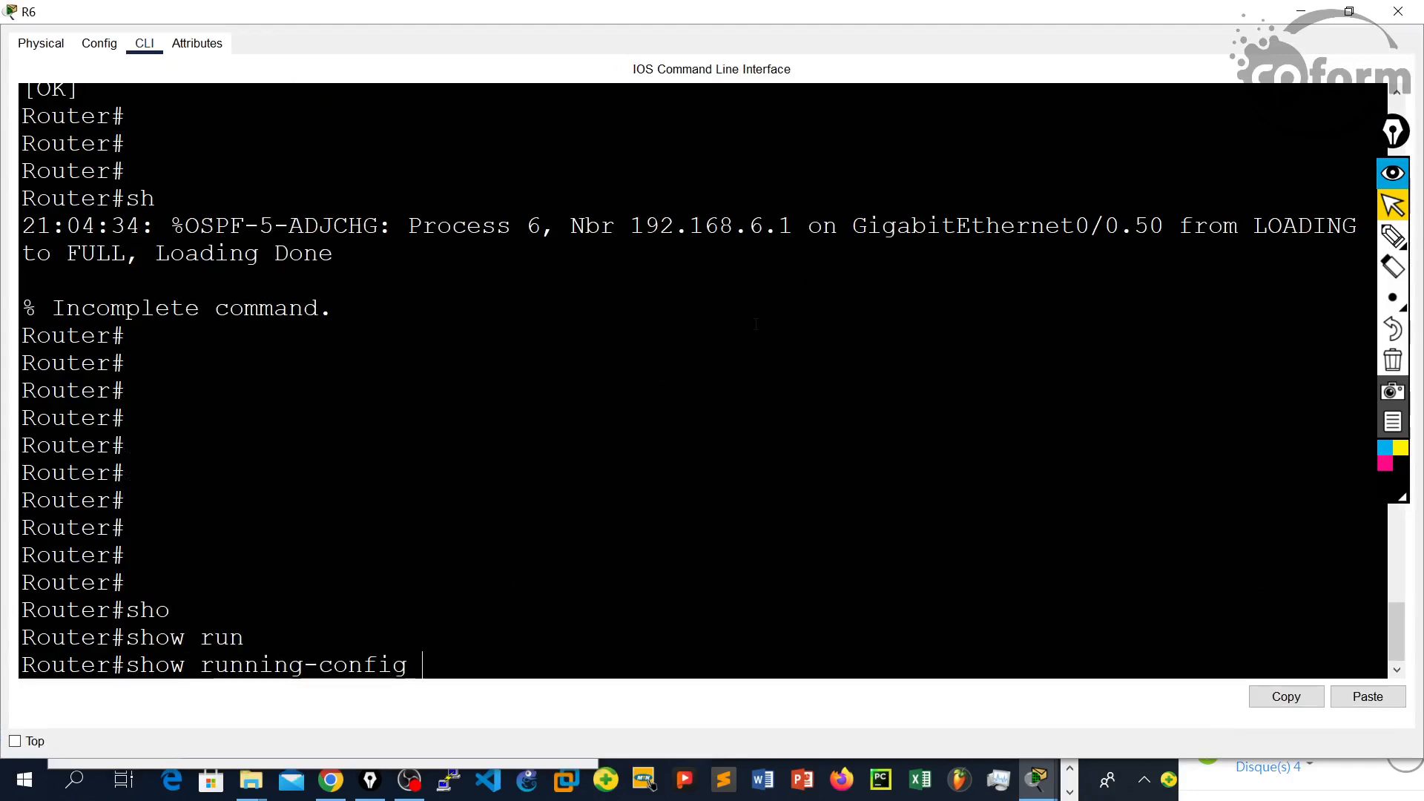
pyautogui.press('Return')
# Step: Page through R6's running configuration to the router ospf 6 section, examine its network statements and areas, and close R6
pyautogui.press('Return')
pyautogui.press('Return')
pyautogui.press('Return')
pyautogui.press('Return')
pyautogui.press('Return')
pyautogui.press('Return')
pyautogui.press('Return')
pyautogui.press('Return')
pyautogui.press('Return')
pyautogui.press('Return')
pyautogui.press('Return')
pyautogui.press('Return')
pyautogui.press('Return')
pyautogui.press('Return')
pyautogui.press('Return')
pyautogui.press('Return')
pyautogui.press('Return')
pyautogui.press('Return')
pyautogui.press('Return')
pyautogui.press('Return')
pyautogui.press('Return')
pyautogui.press('Return')
pyautogui.press('Return')
pyautogui.press('Return')
pyautogui.press('Return')
pyautogui.press('Return')
pyautogui.press('Return')
pyautogui.press('Return')
pyautogui.press('Return')
pyautogui.press('Return')
pyautogui.press('Return')
pyautogui.press('Return')
pyautogui.press('Return')
pyautogui.press('Return')
pyautogui.press('Return')
pyautogui.press('Return')
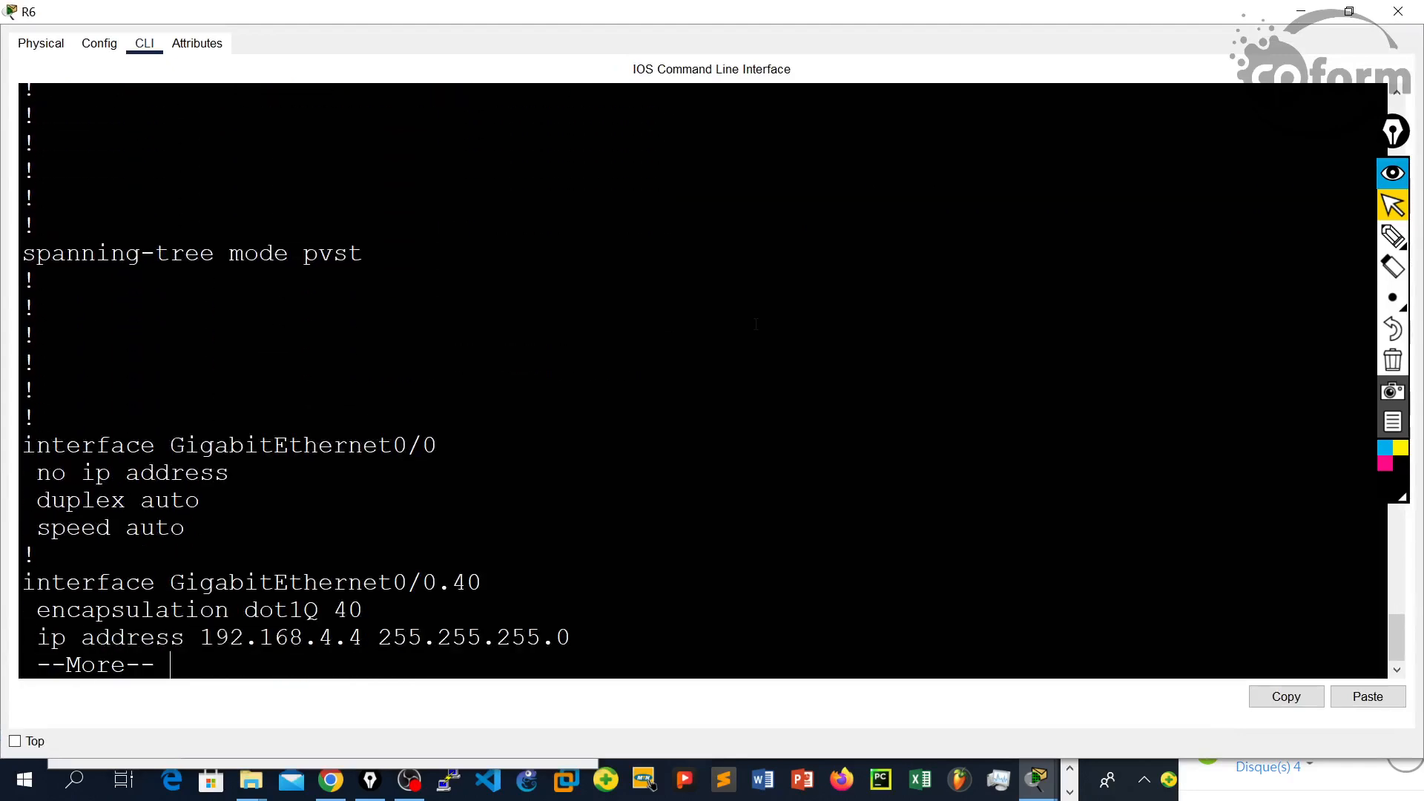
pyautogui.press('Return')
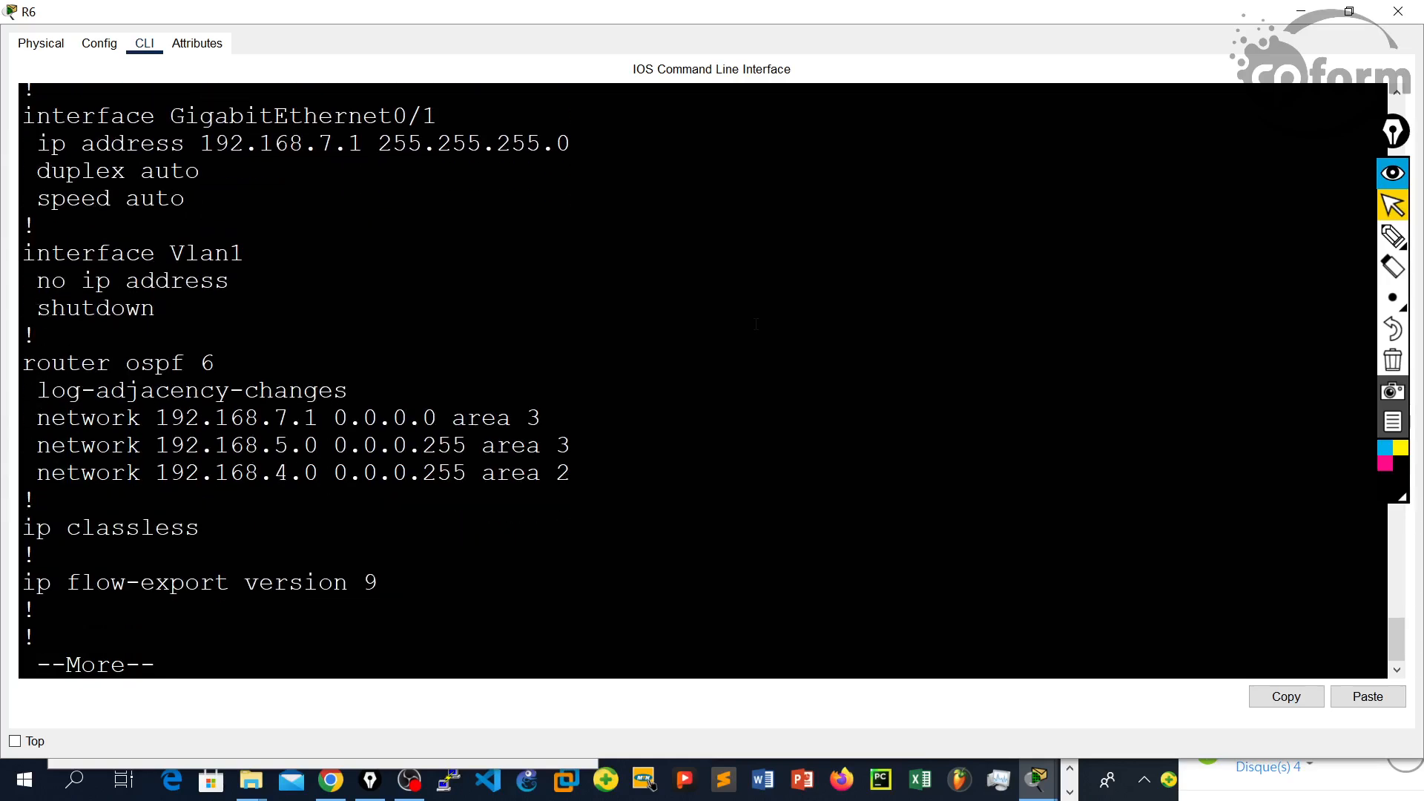
pyautogui.moveTo(570, 474); pyautogui.dragTo(22, 393)
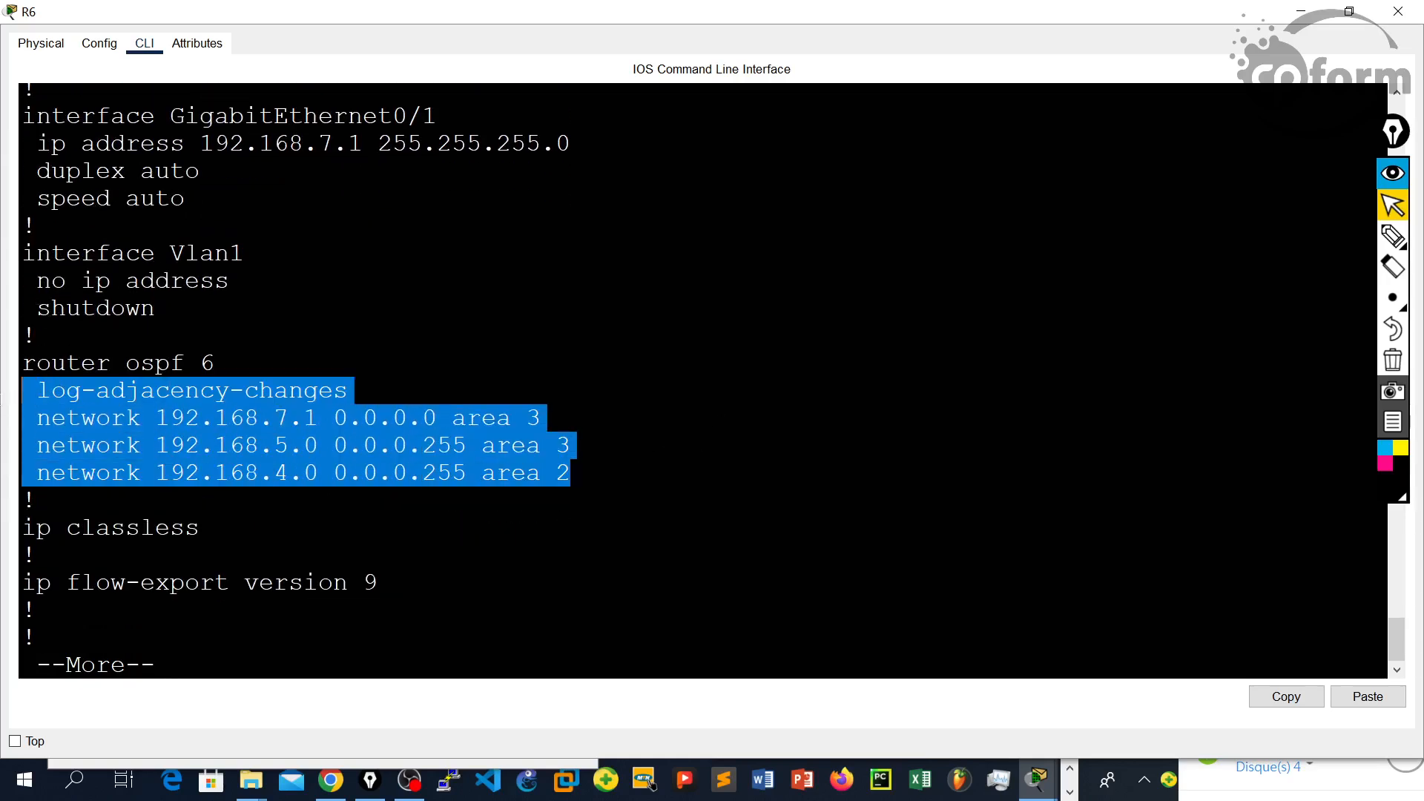
pyautogui.click(1398, 11)
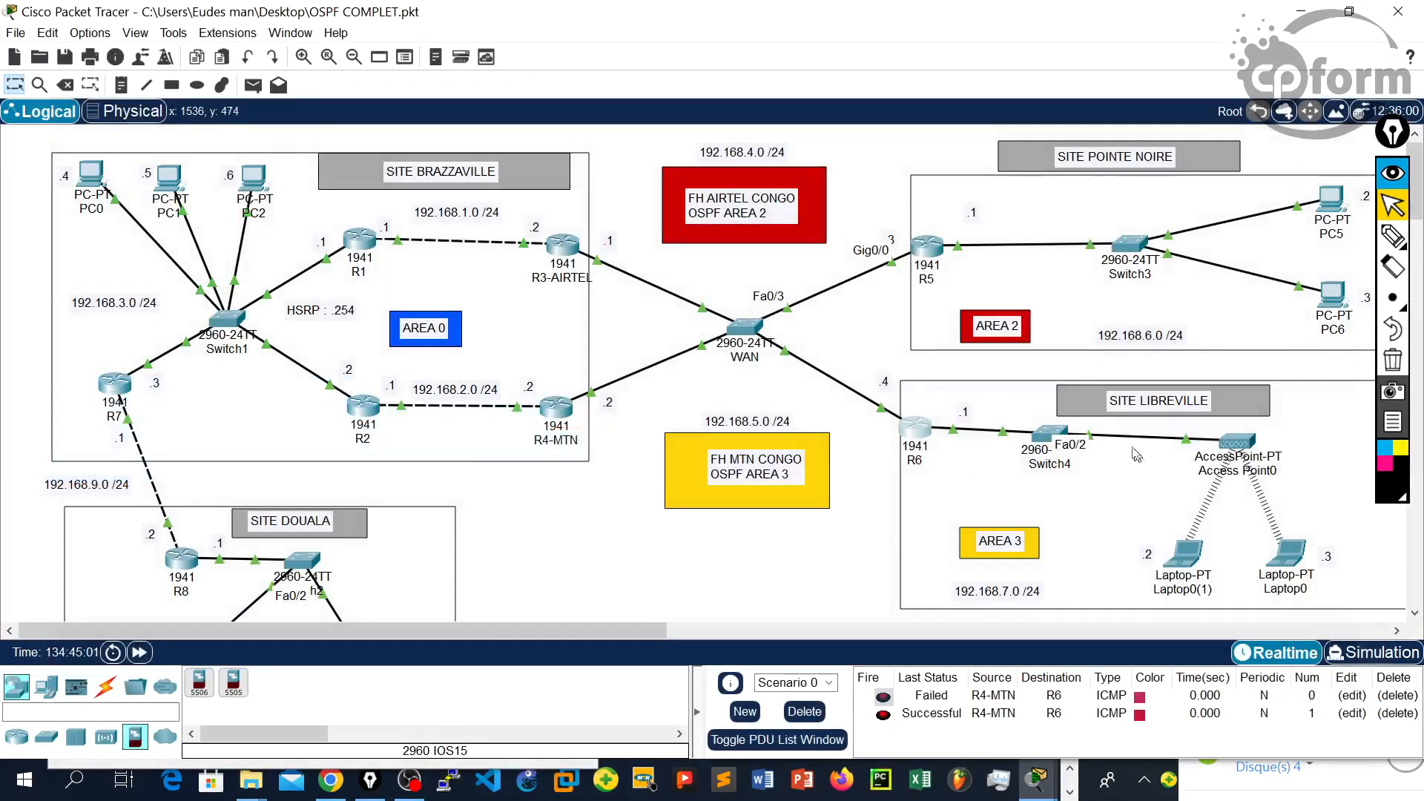
# Step: Open PC0's command prompt and repeat the ping to 192.168.4.4
pyautogui.click(93, 178)
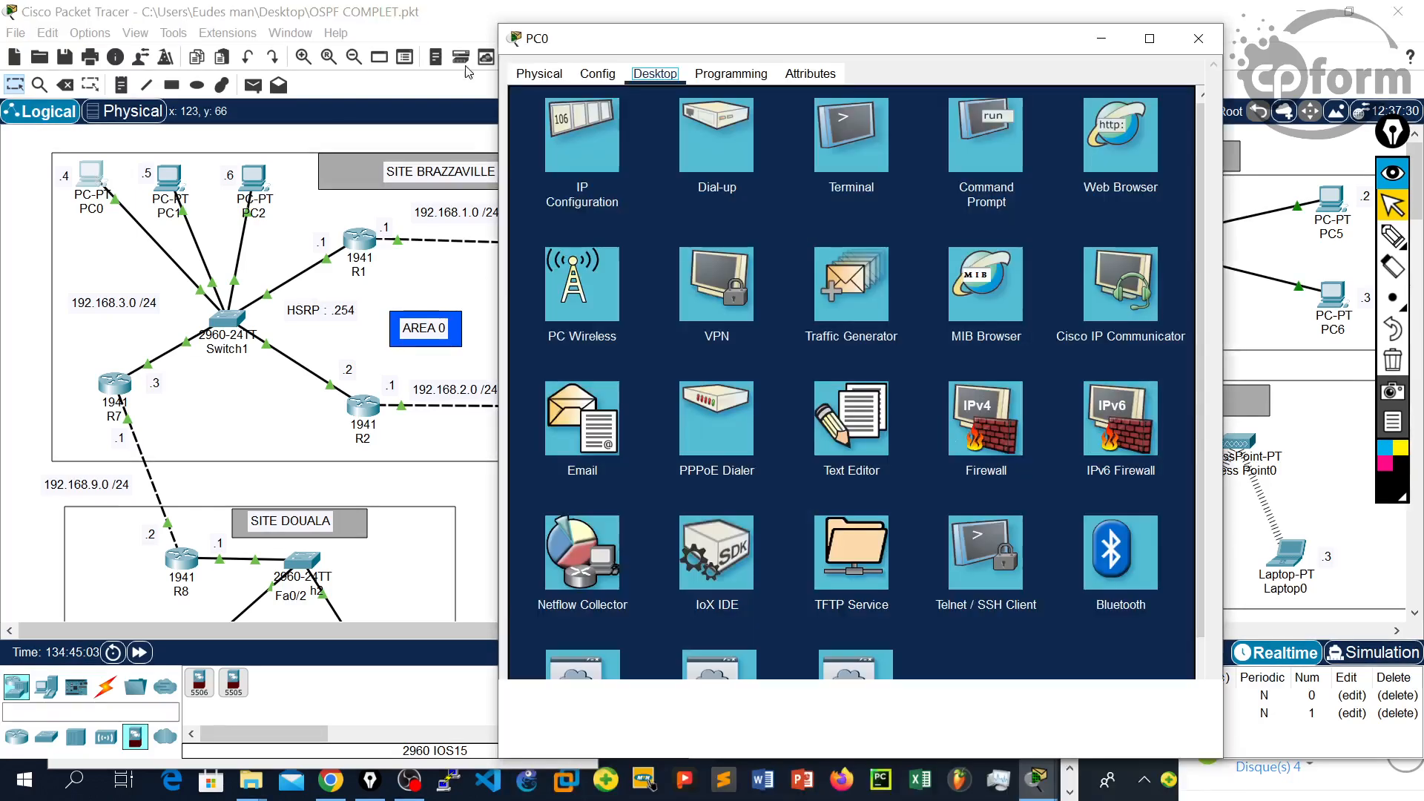
pyautogui.moveTo(620, 43); pyautogui.dragTo(144, 39)
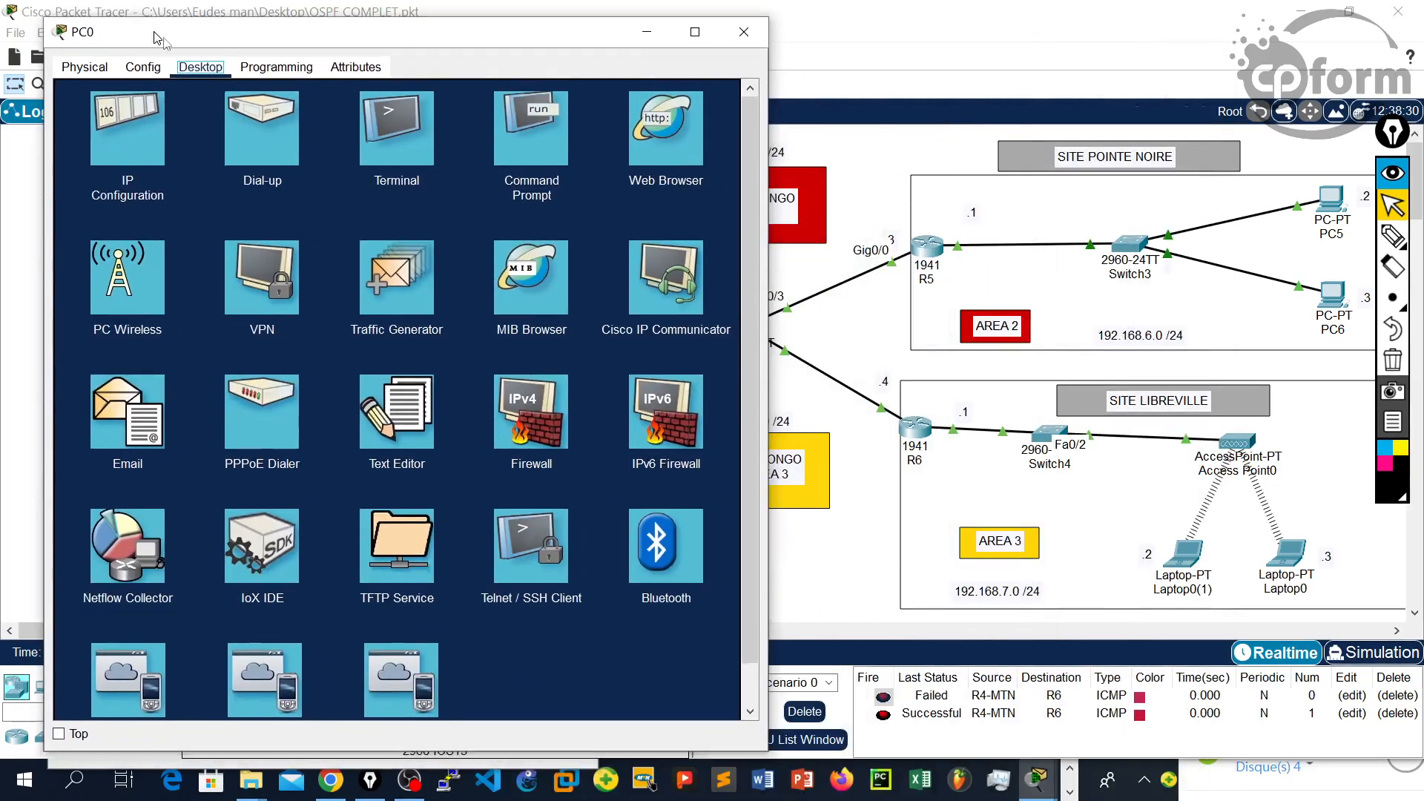
pyautogui.click(510, 134)
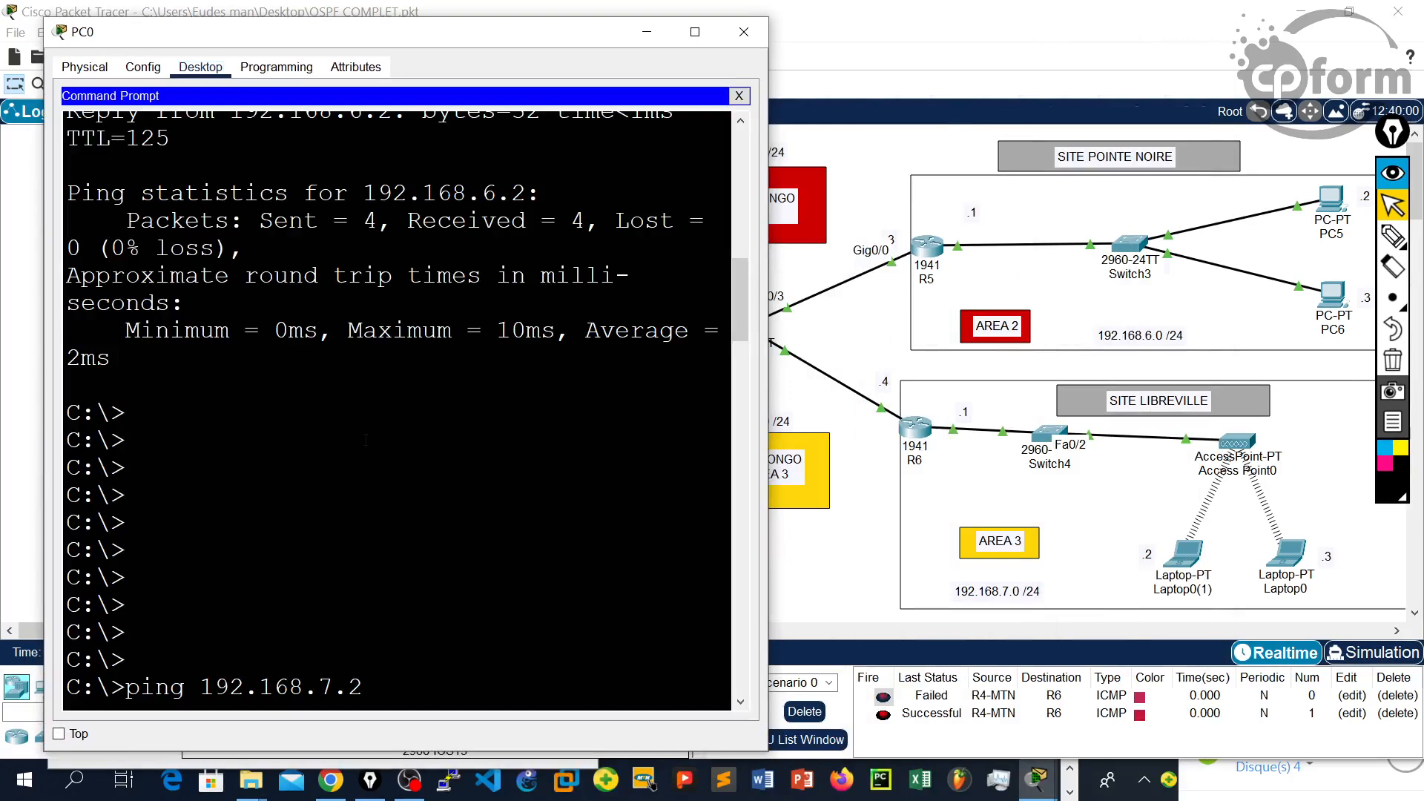
pyautogui.press('Return')
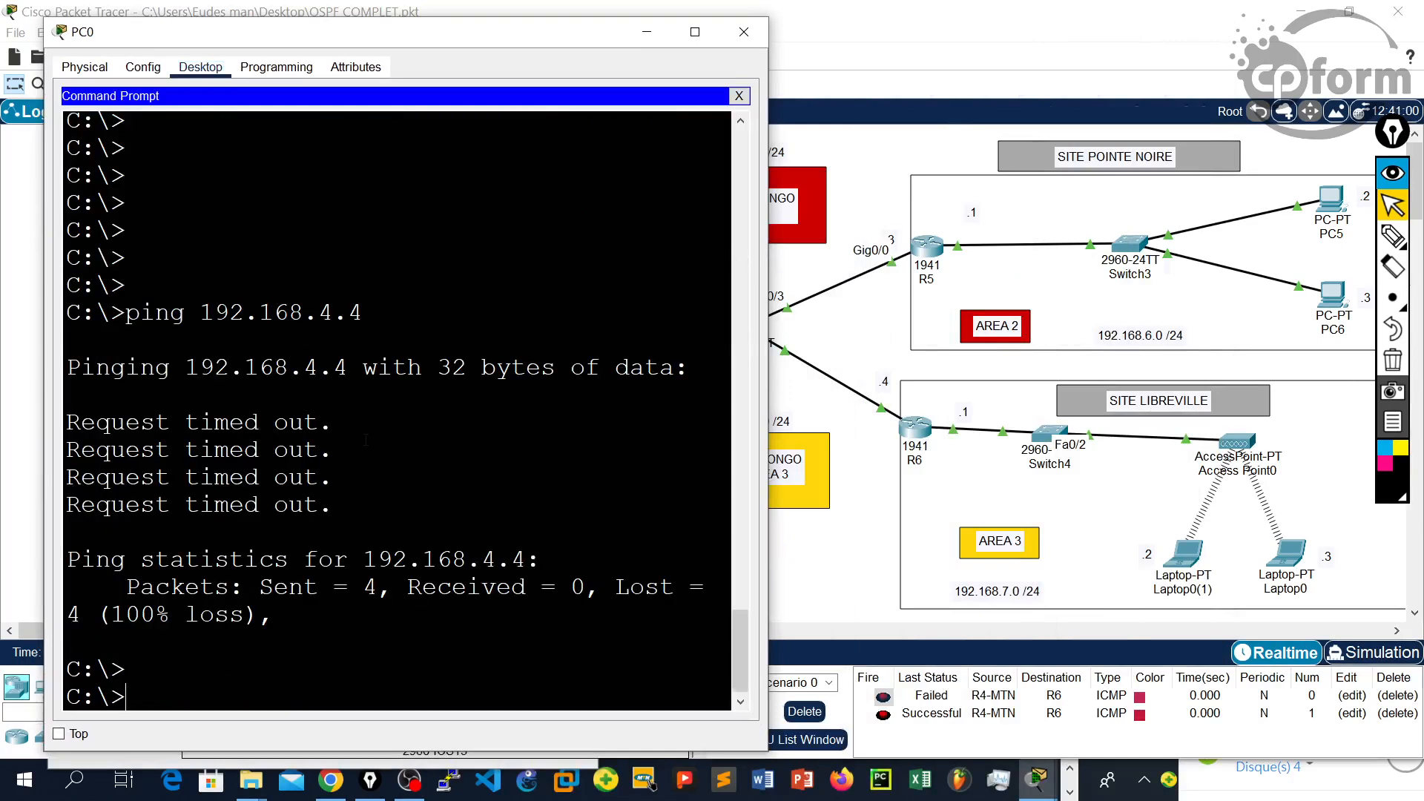
pyautogui.press('Return')
pyautogui.press('Return')
pyautogui.press('Return')
pyautogui.press('Return')
pyautogui.press('Return')
pyautogui.press('Return')
pyautogui.press('Return')
pyautogui.press('Return')
pyautogui.press('Return')
pyautogui.press('Return')
pyautogui.press('Return')
pyautogui.press('Return')
pyautogui.press('Up')
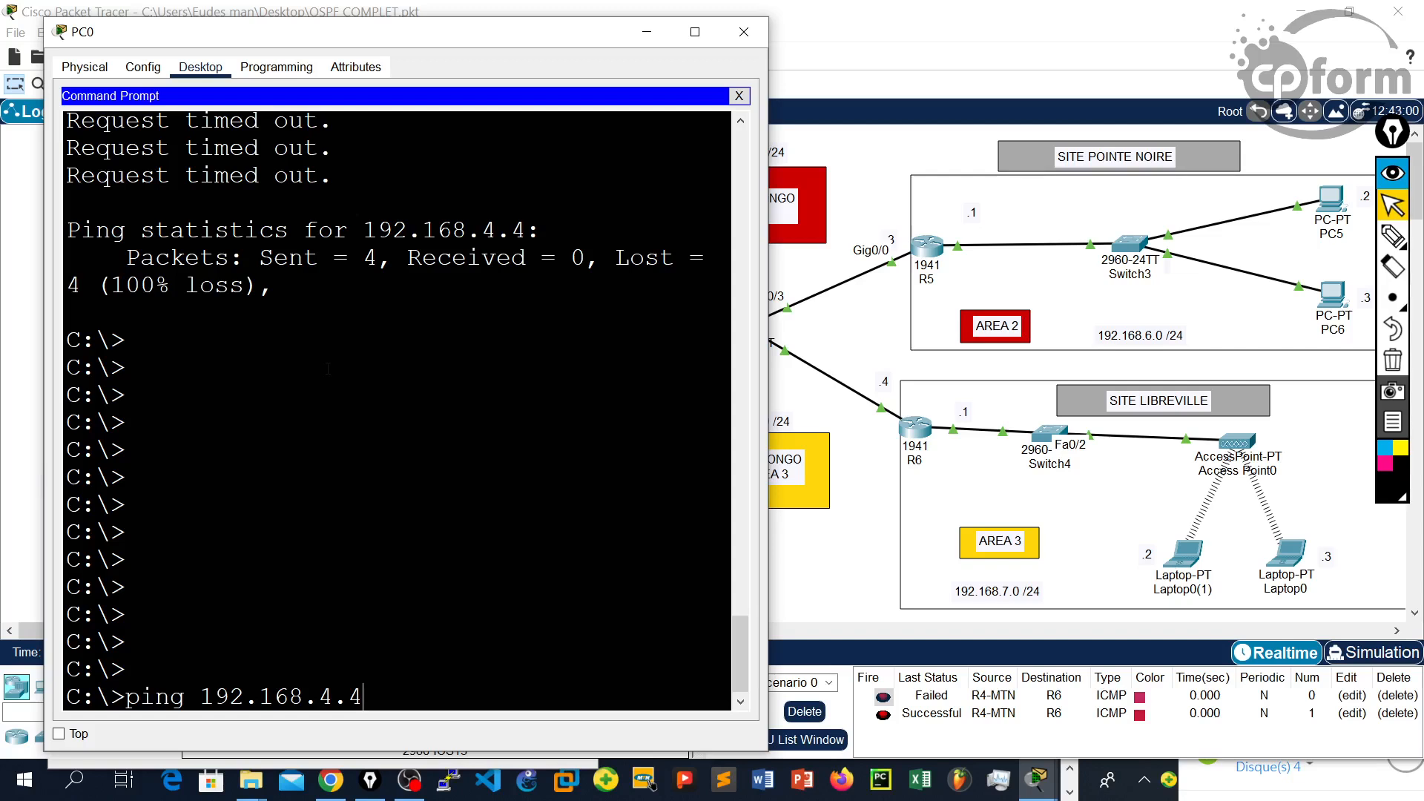
pyautogui.press('Return')
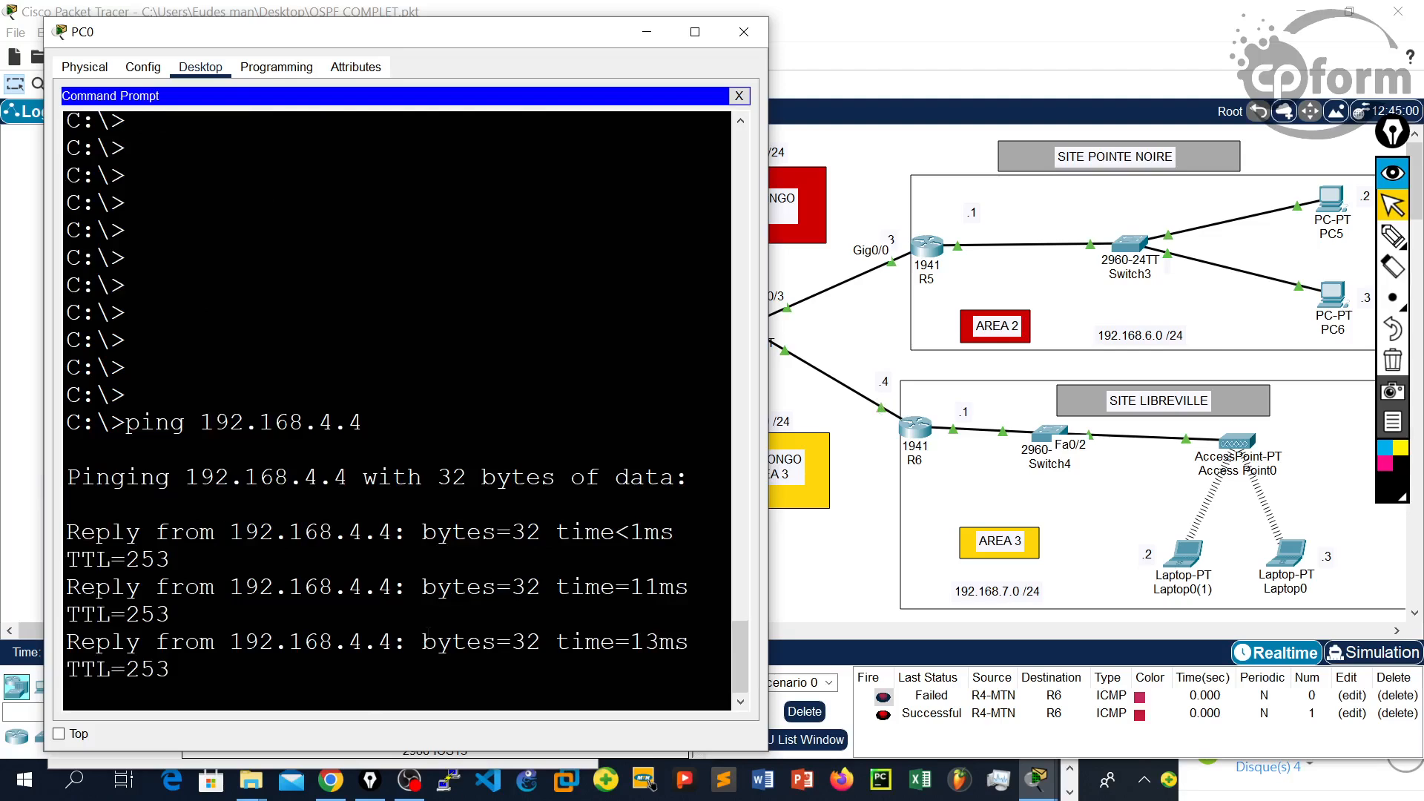
# Step: Reuse the previous ping command on PC0 to test connectivity to 192.168.5.4
pyautogui.press('Return')
pyautogui.press('Return')
pyautogui.press('Return')
pyautogui.press('Return')
pyautogui.press('Return')
pyautogui.press('Return')
pyautogui.press('Return')
pyautogui.press('Return')
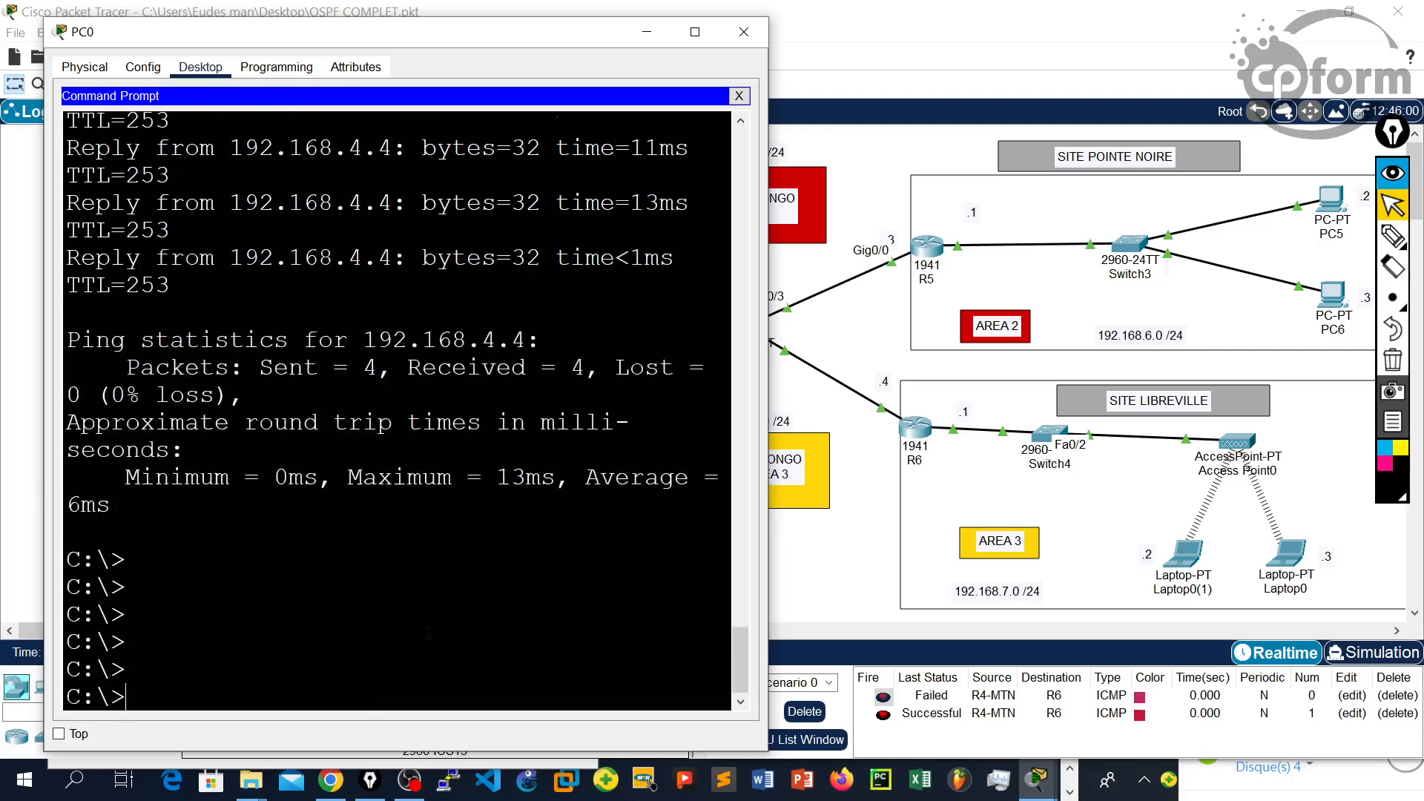
pyautogui.press('Up')
pyautogui.press('BackSpace')
pyautogui.press('BackSpace')
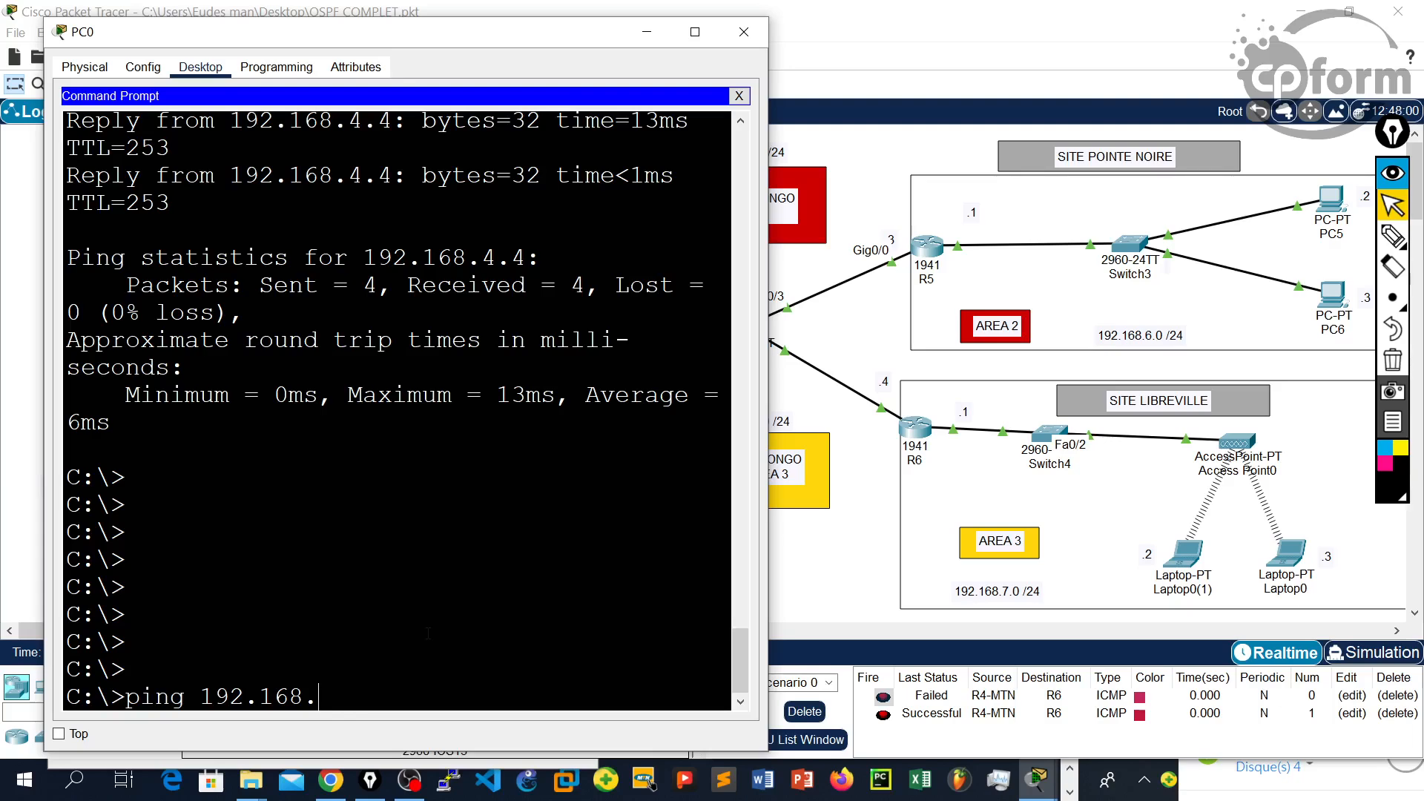
pyautogui.press('Return')
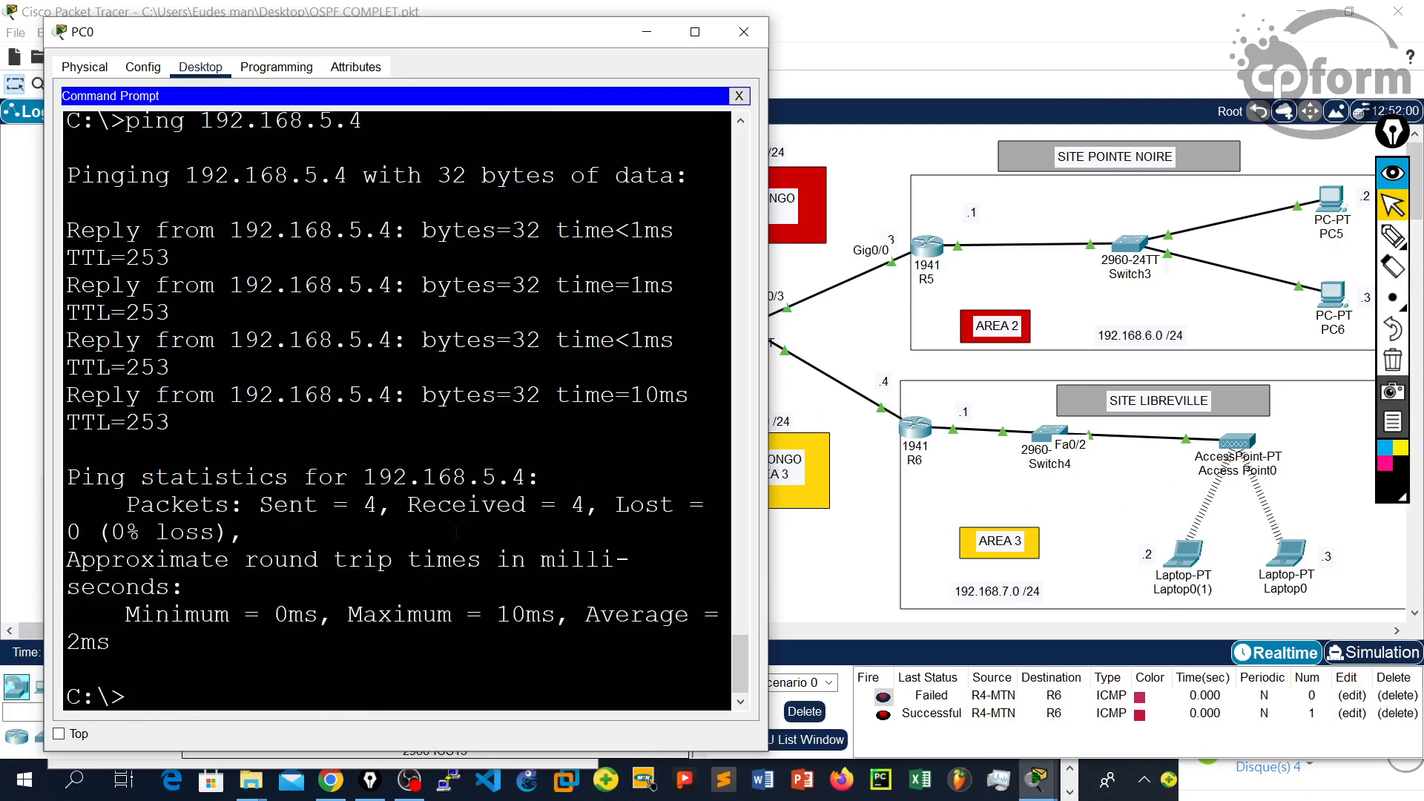
# Step: Ping 192.168.7.2 from PC0 to test connectivity to the Libreville laptop
pyautogui.press('Return')
pyautogui.press('Return')
pyautogui.press('Return')
pyautogui.press('Return')
pyautogui.press('Return')
pyautogui.press('Return')
pyautogui.press('Return')
pyautogui.press('Up')
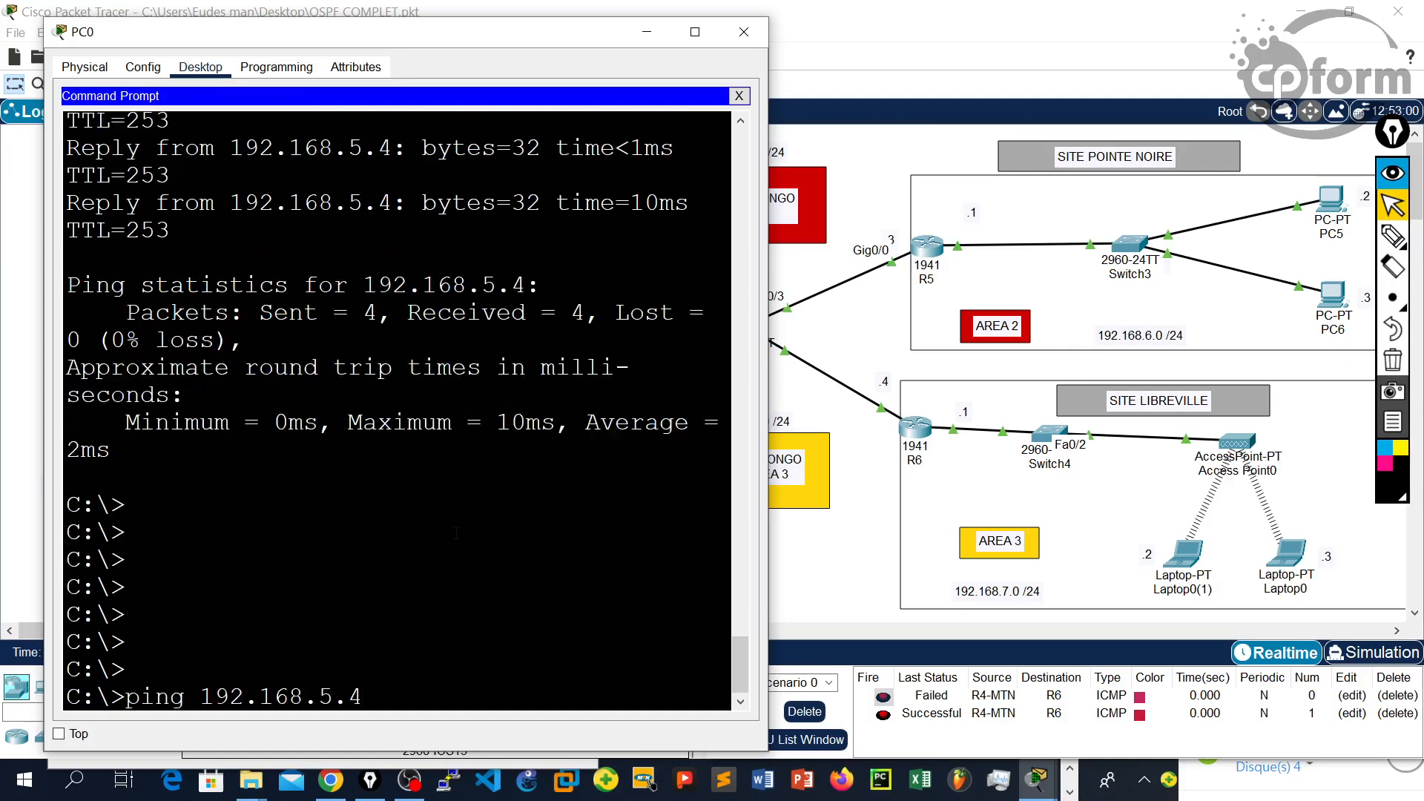
pyautogui.press('BackSpace')
pyautogui.write('7.2')
pyautogui.press('Return')
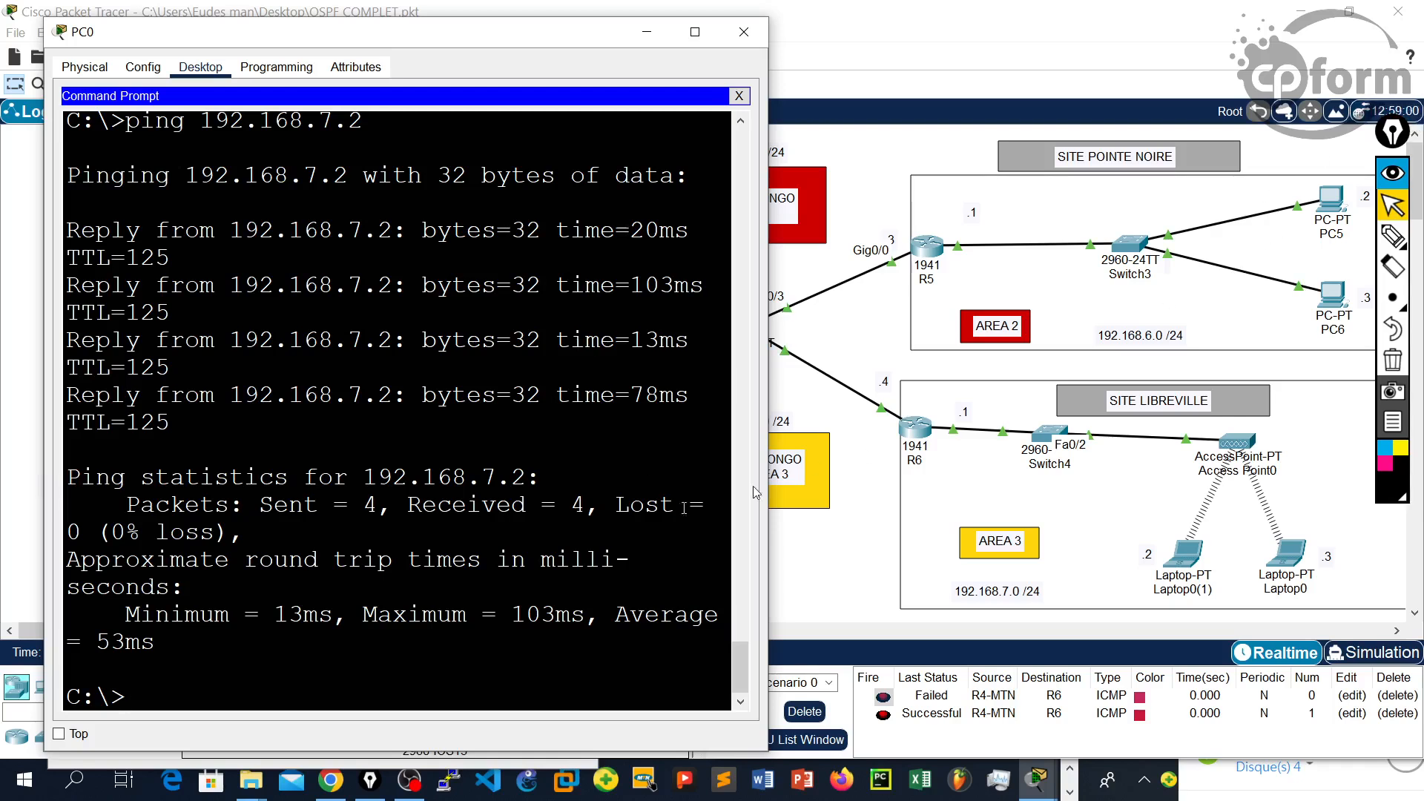
# Step: Ping 192.168.6.3 from PC0 to test connectivity to PC6 at the Pointe Noire site
pyautogui.press('Up')
pyautogui.press('Up')
pyautogui.press('Up')
pyautogui.press('Up')
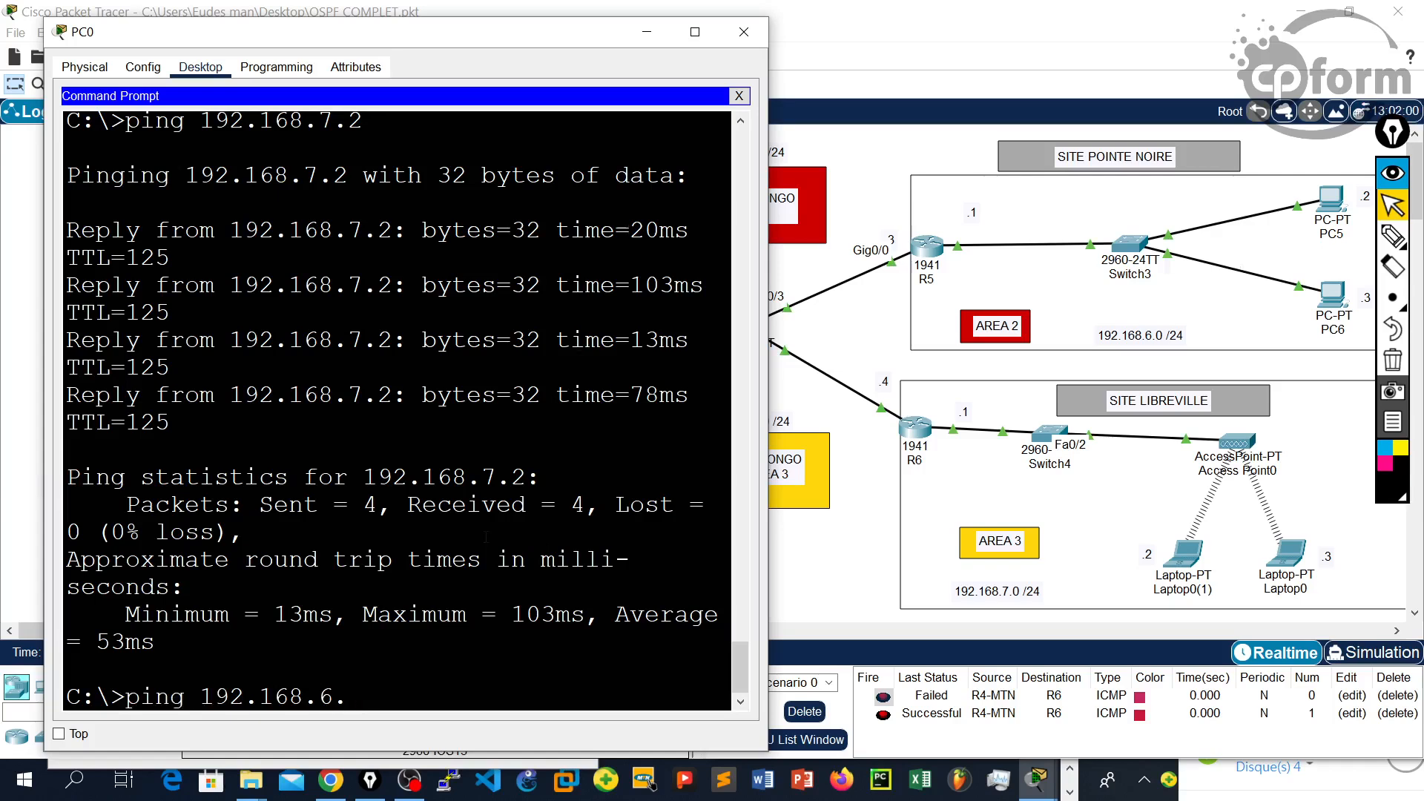
pyautogui.press('Return')
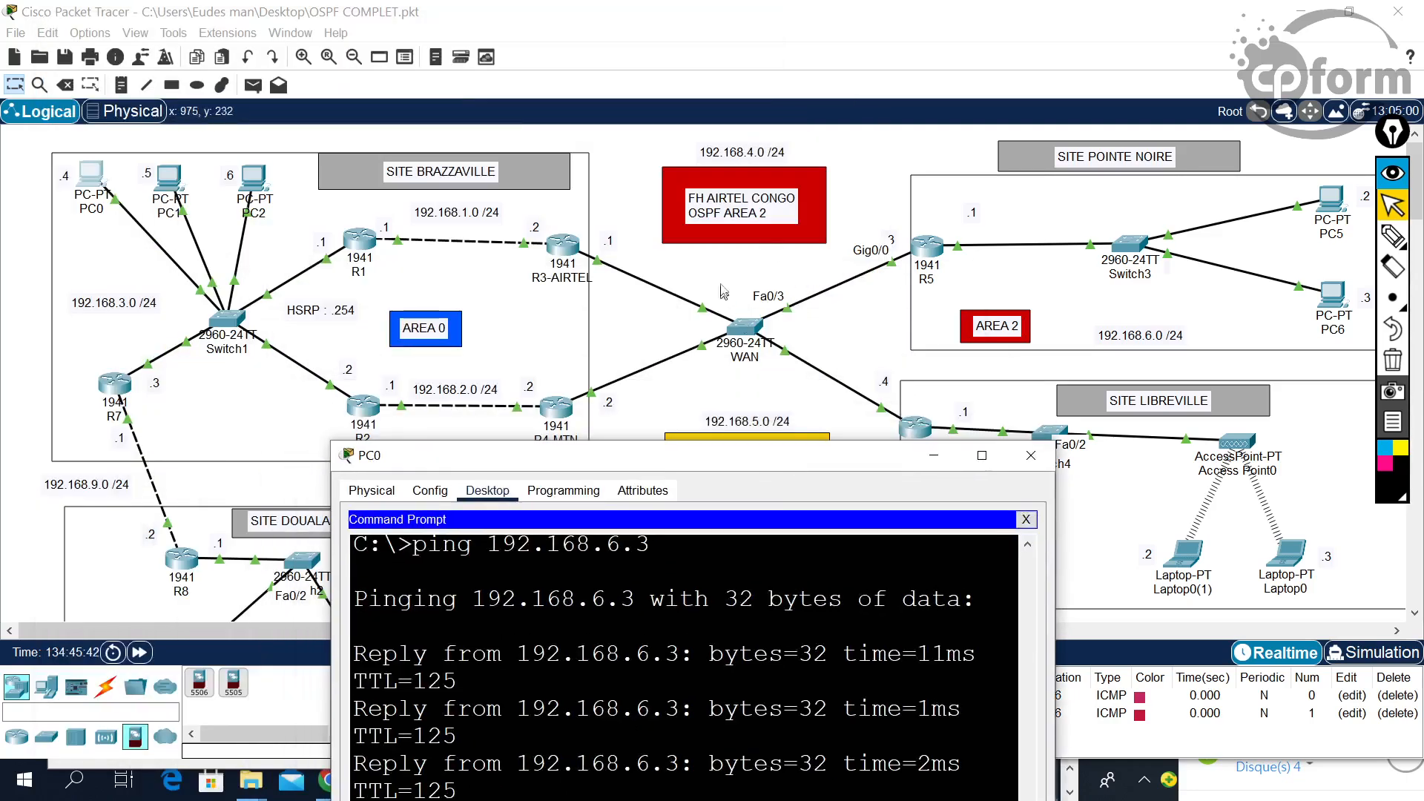
# Step: Ping PC3 at the Douala site (192.168.8.2) from PC0 and close the PC0 window
pyautogui.moveTo(721, 465); pyautogui.dragTo(961, 100)
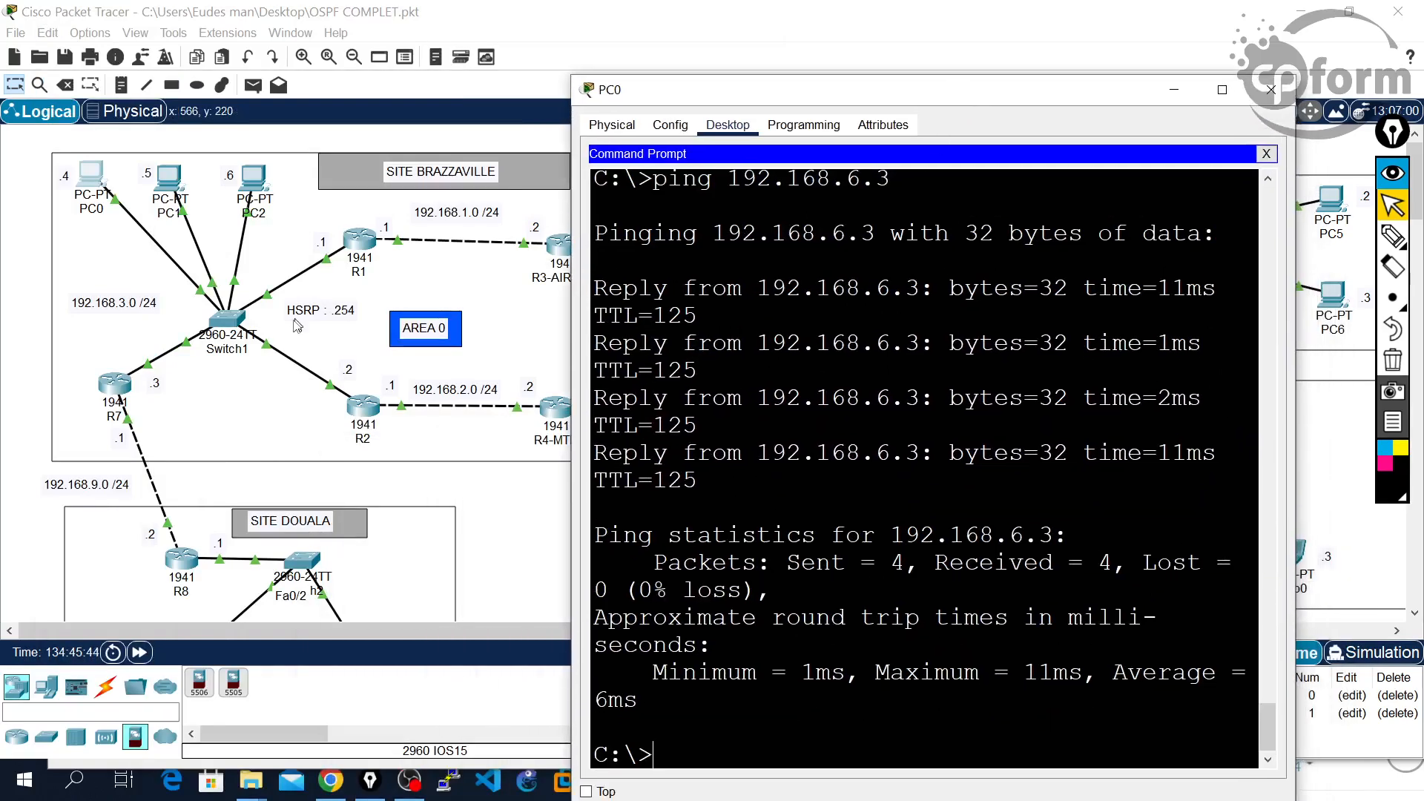
pyautogui.scroll(-3, 241, 458)
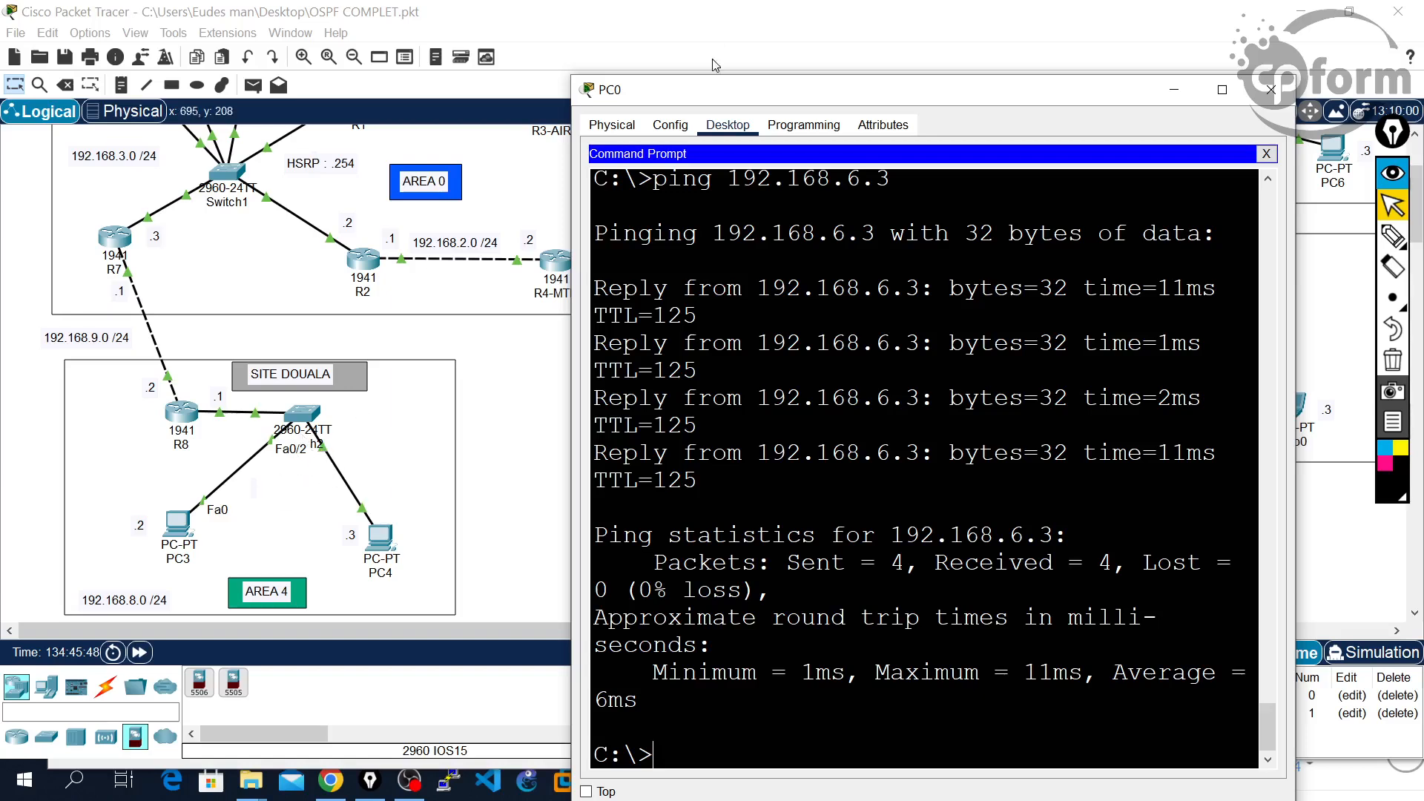
pyautogui.press('Return')
pyautogui.press('Return')
pyautogui.press('Return')
pyautogui.press('Return')
pyautogui.press('Return')
pyautogui.press('Return')
pyautogui.press('Return')
pyautogui.press('Return')
pyautogui.press('Return')
pyautogui.press('Return')
pyautogui.press('Return')
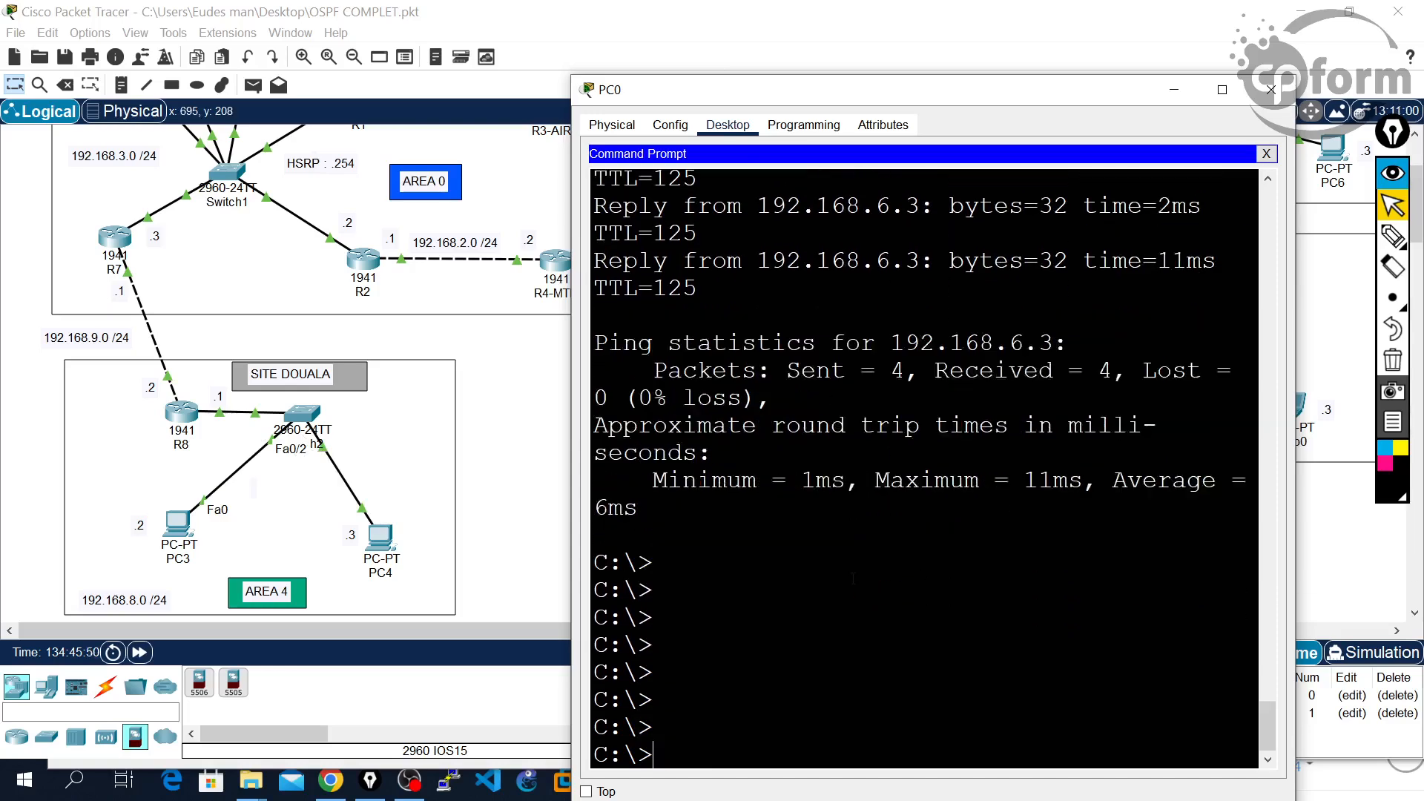
pyautogui.press('Up')
pyautogui.press('BackSpace')
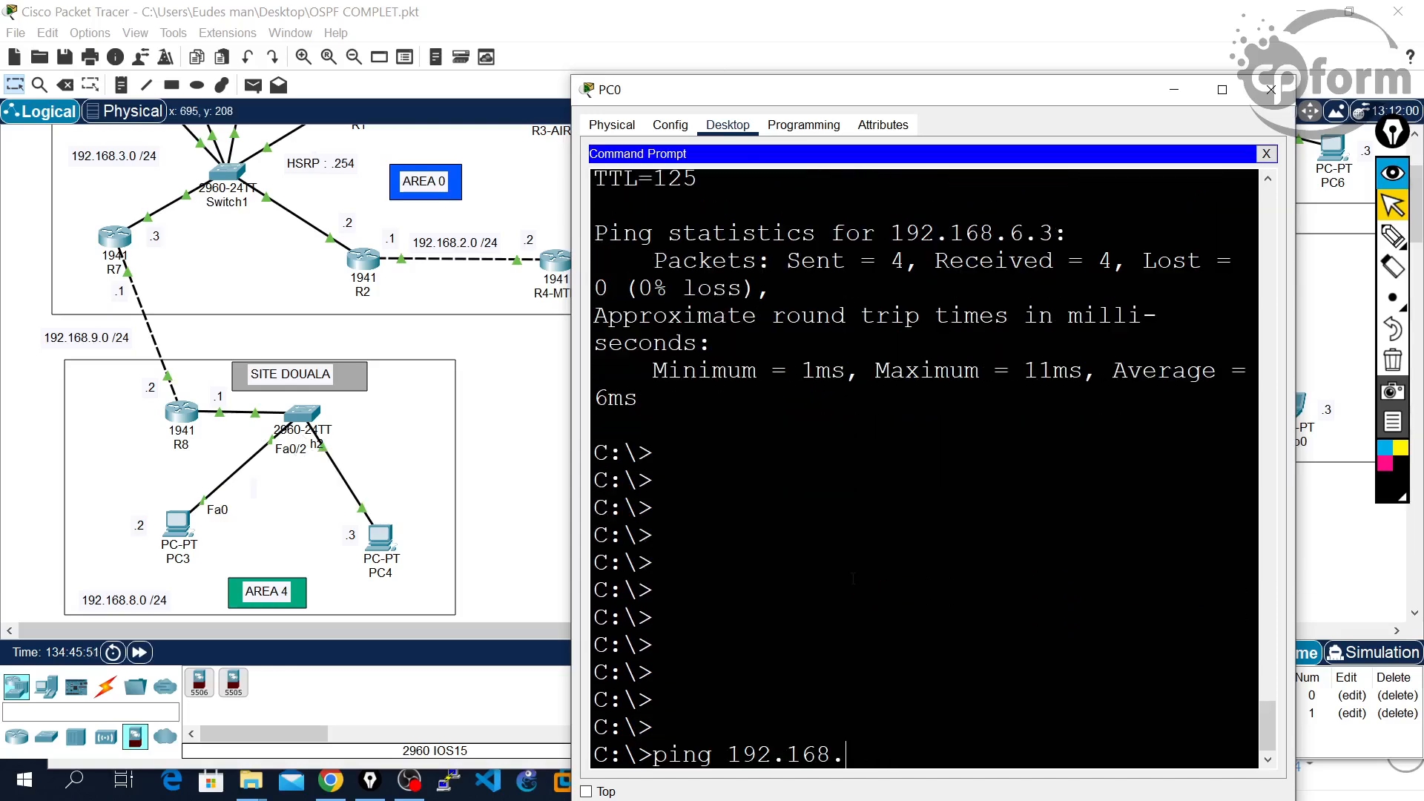
pyautogui.write('8.')
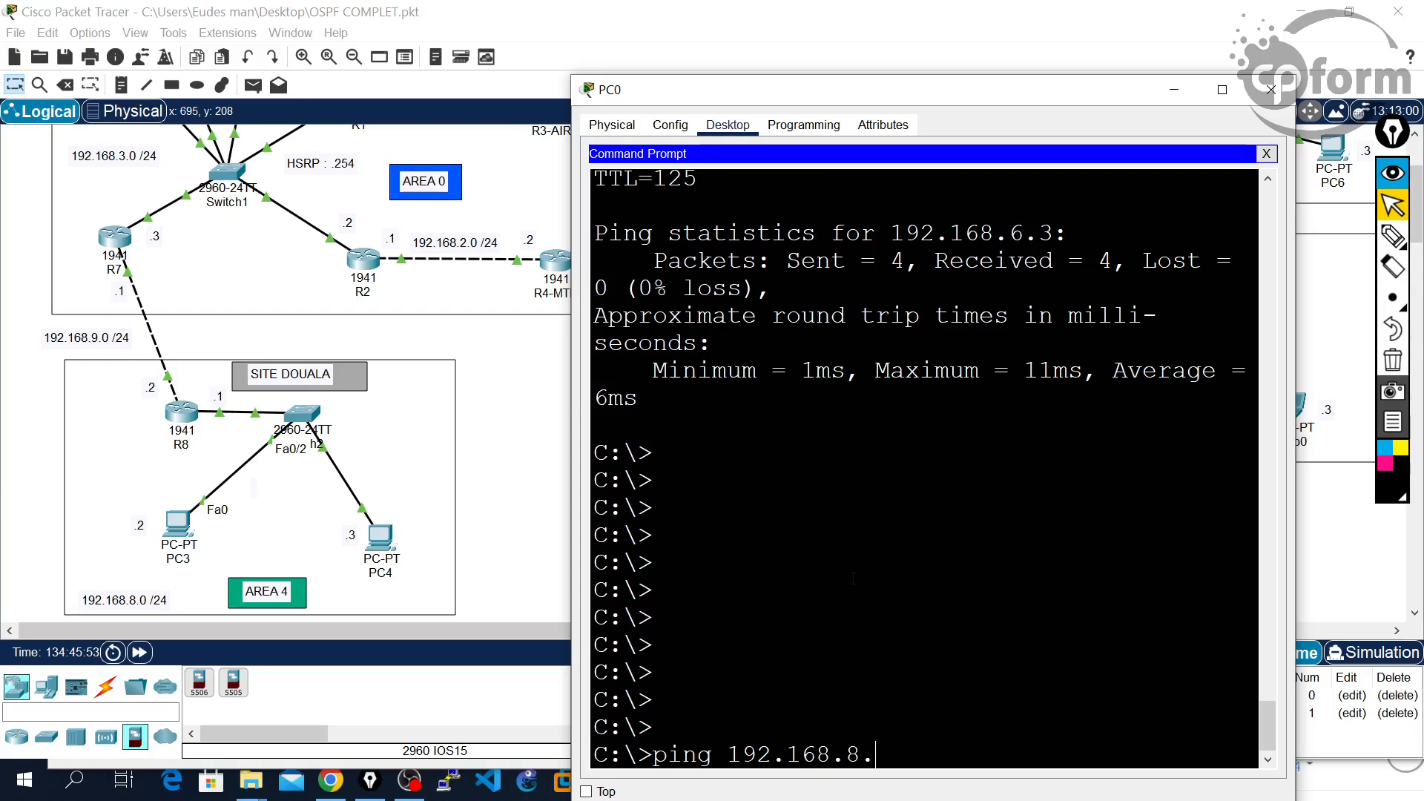
pyautogui.write('2')
pyautogui.press('Return')
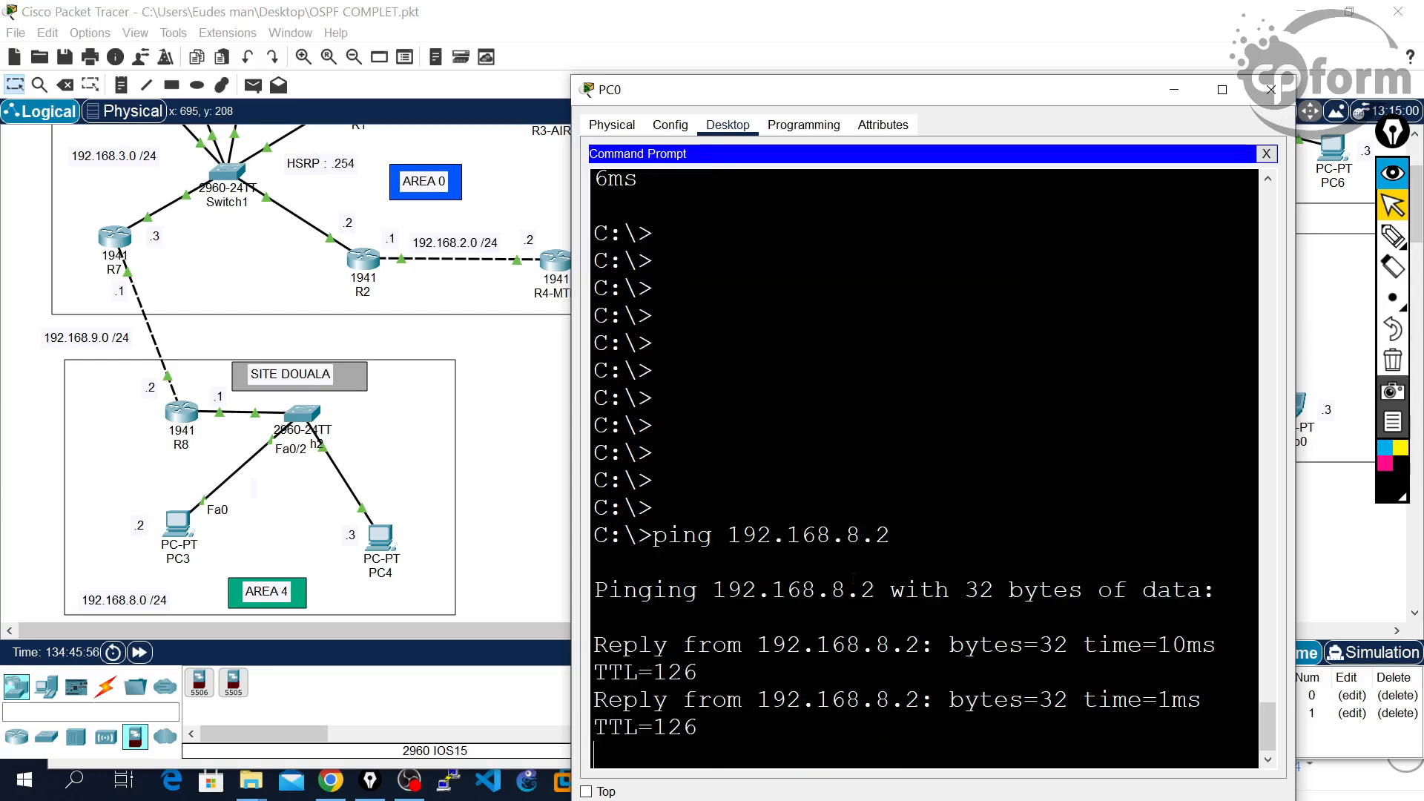
pyautogui.click(1271, 90)
# Step: Reopen PC0's command prompt and start a continuous ping to 192.168.7.2 with the -t option
pyautogui.scroll(2, 341, 224)
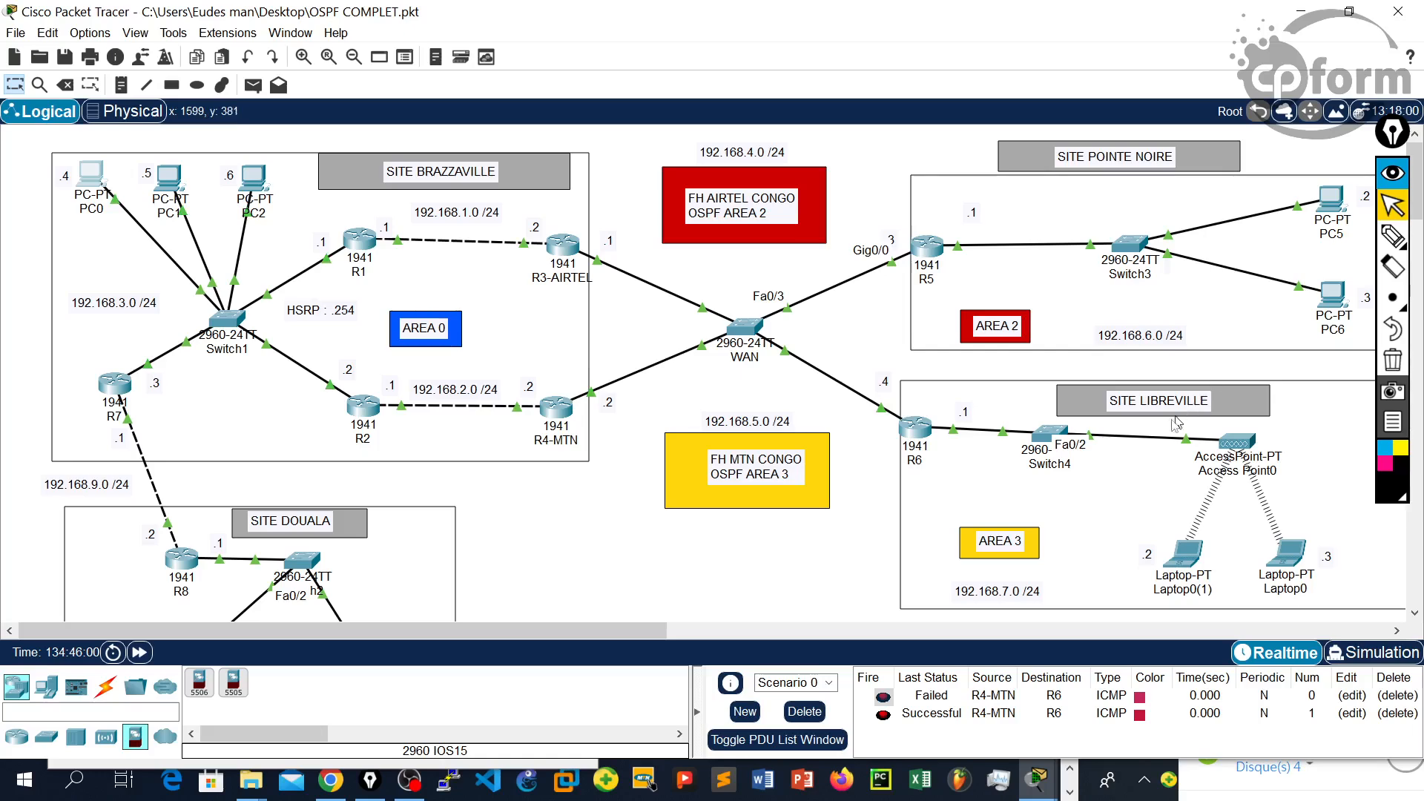
pyautogui.scroll(-2, 589, 418)
pyautogui.scroll(2, 264, 439)
pyautogui.click(95, 179)
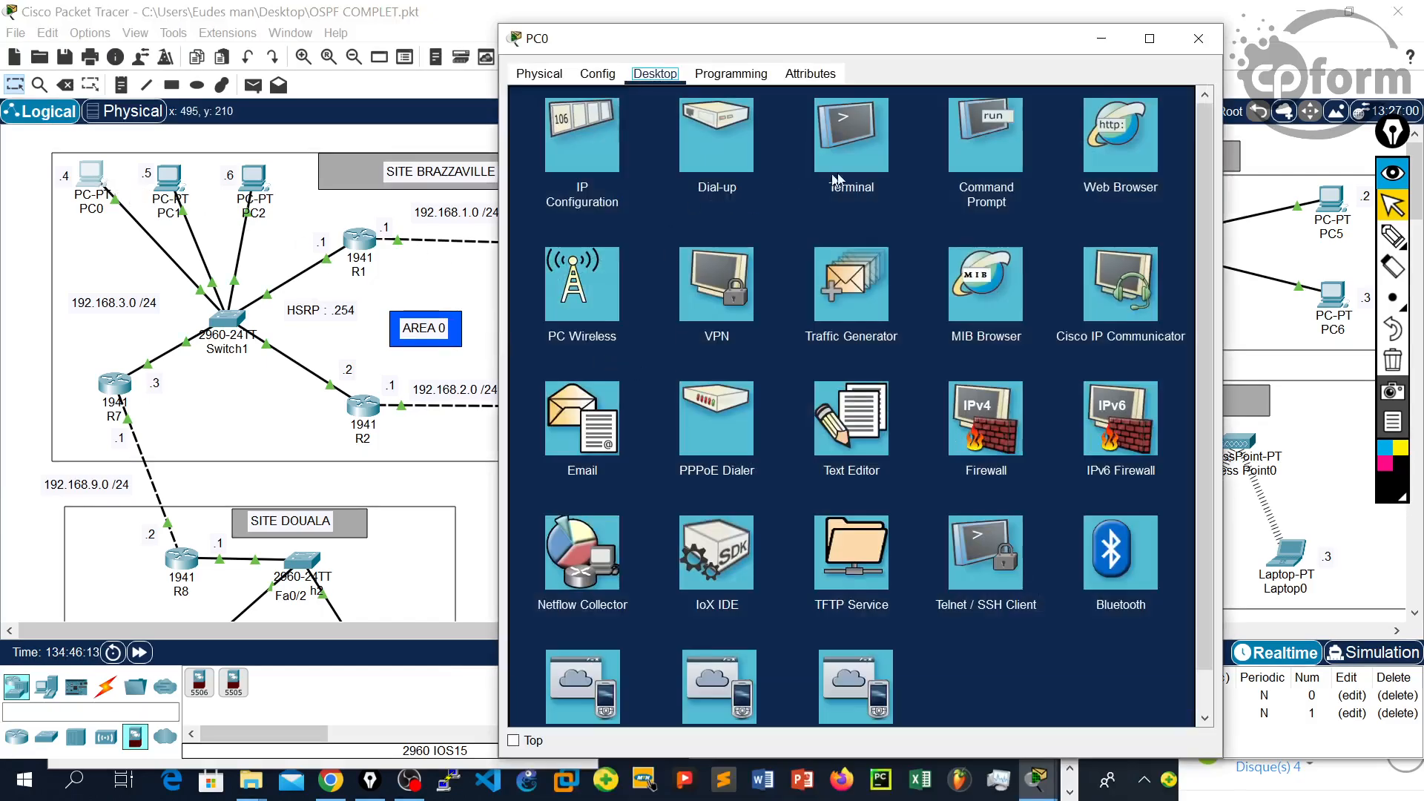
pyautogui.click(964, 152)
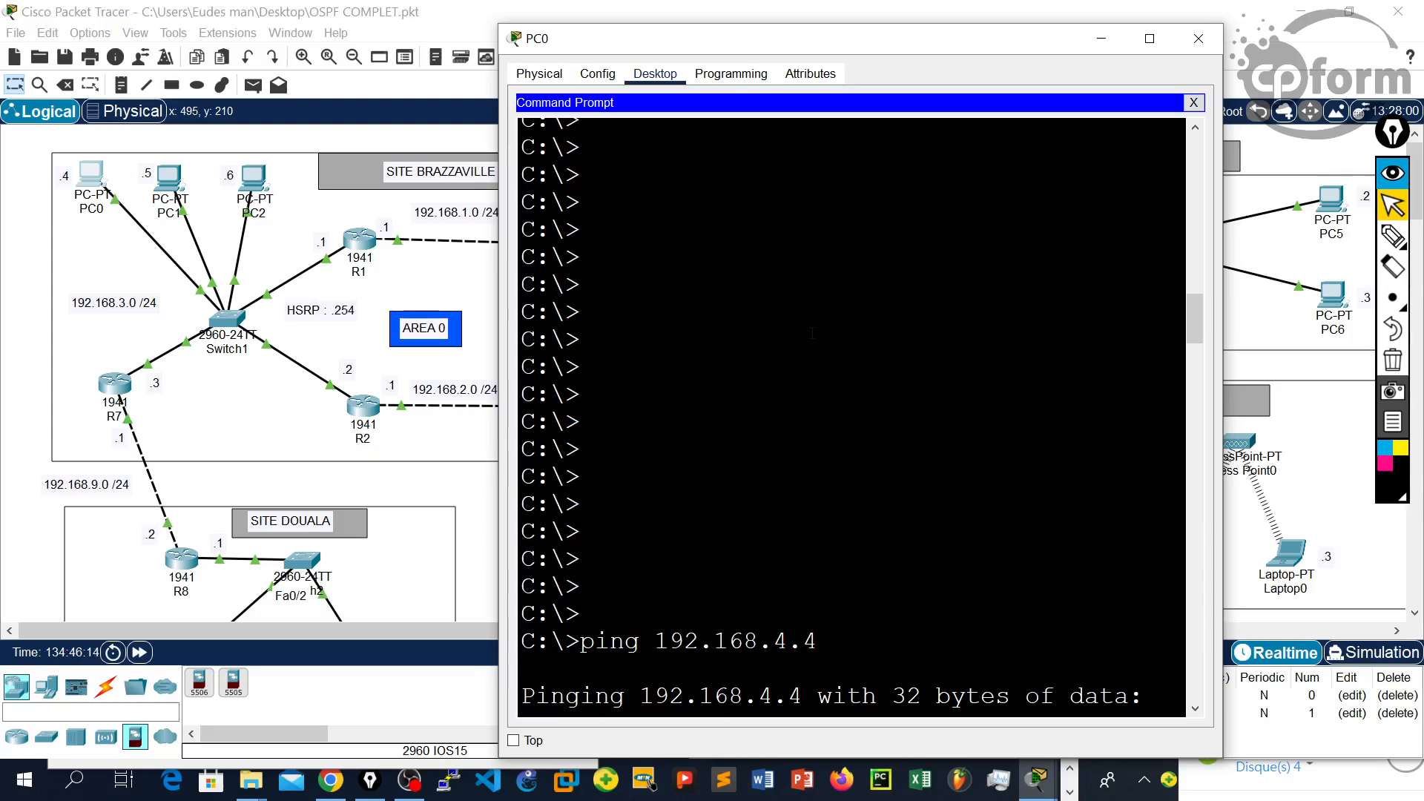
pyautogui.write('pi')
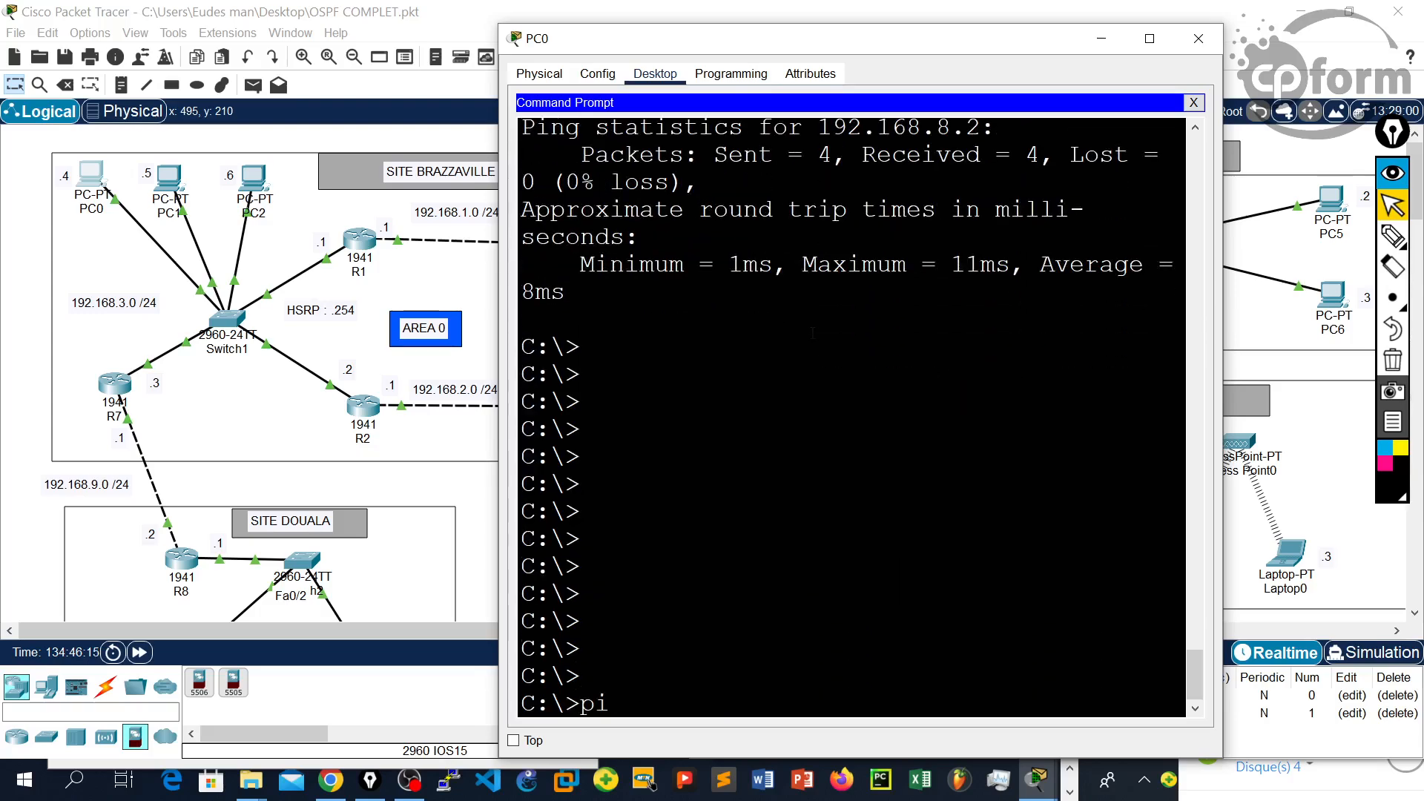
pyautogui.write('ng 192.168.')
pyautogui.moveTo(714, 60); pyautogui.dragTo(234, 49)
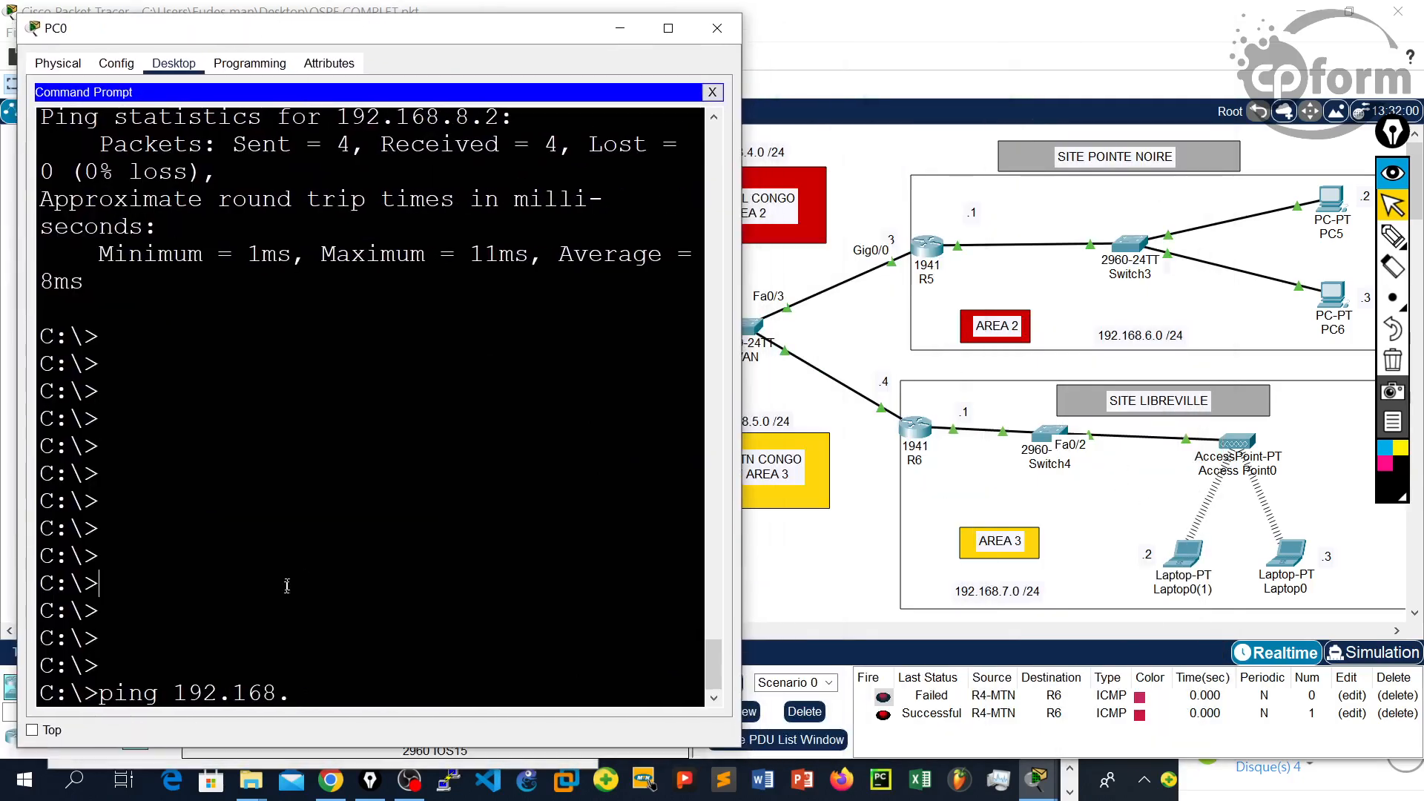
pyautogui.write('7.2')
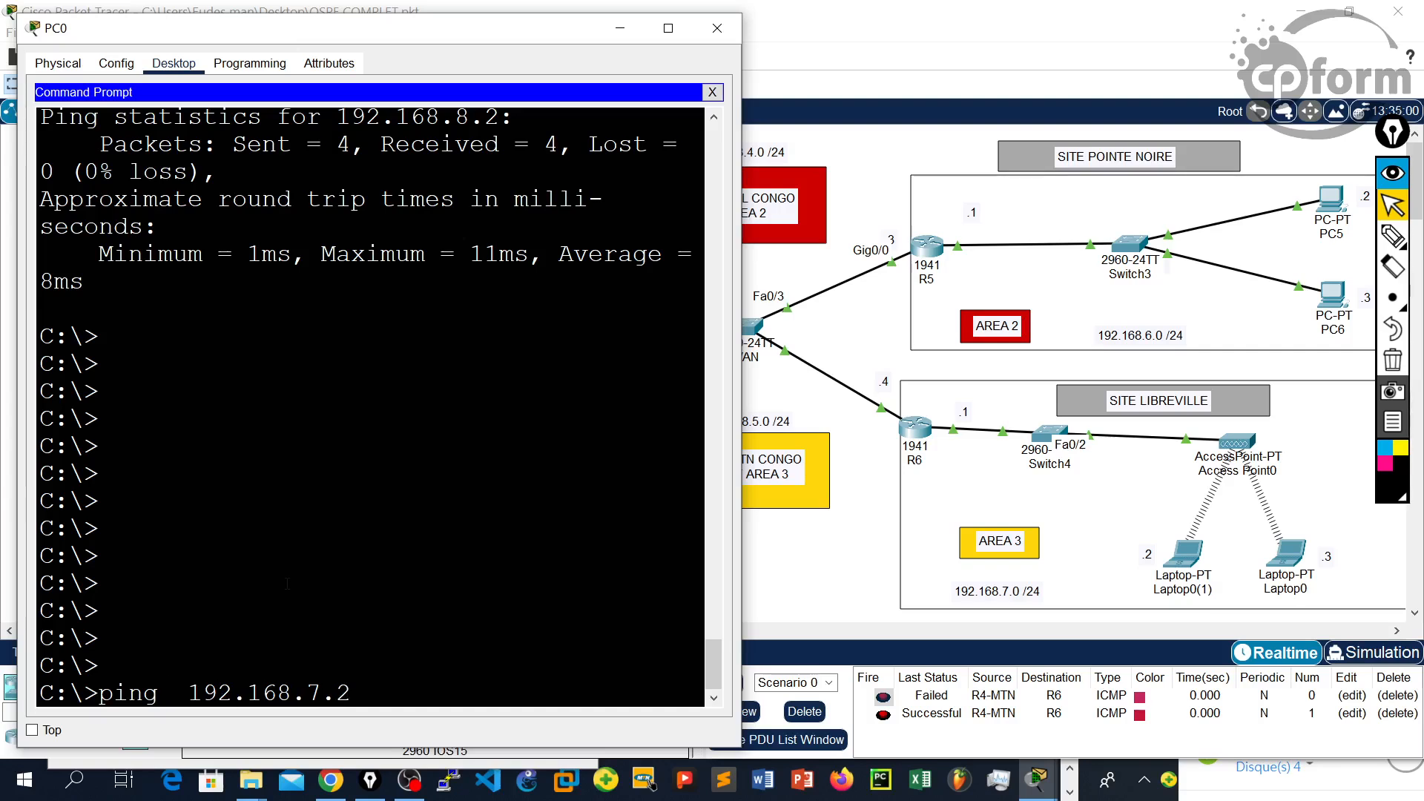
pyautogui.write(' -')
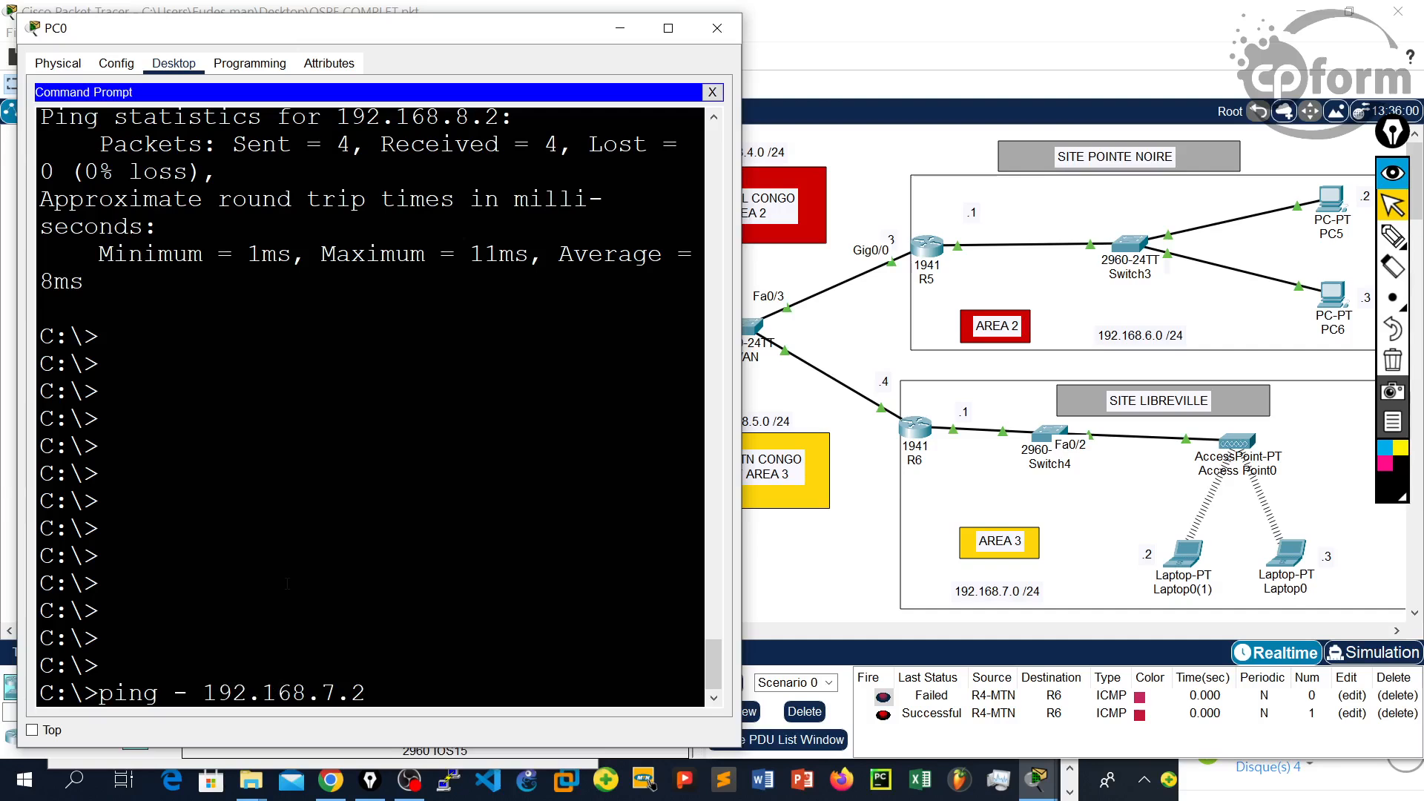
pyautogui.write('t')
pyautogui.press('Return')
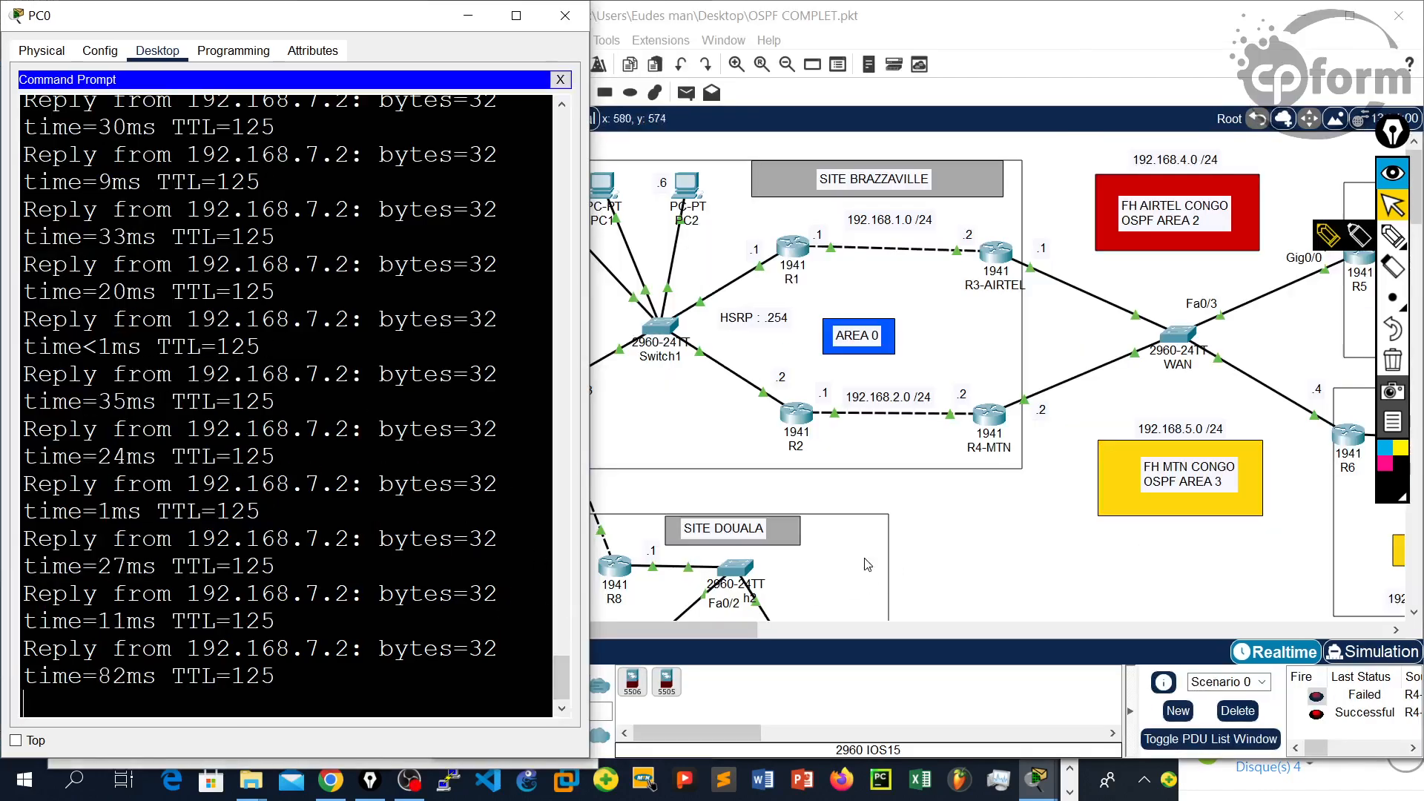
pyautogui.click(888, 636)
pyautogui.click(888, 637)
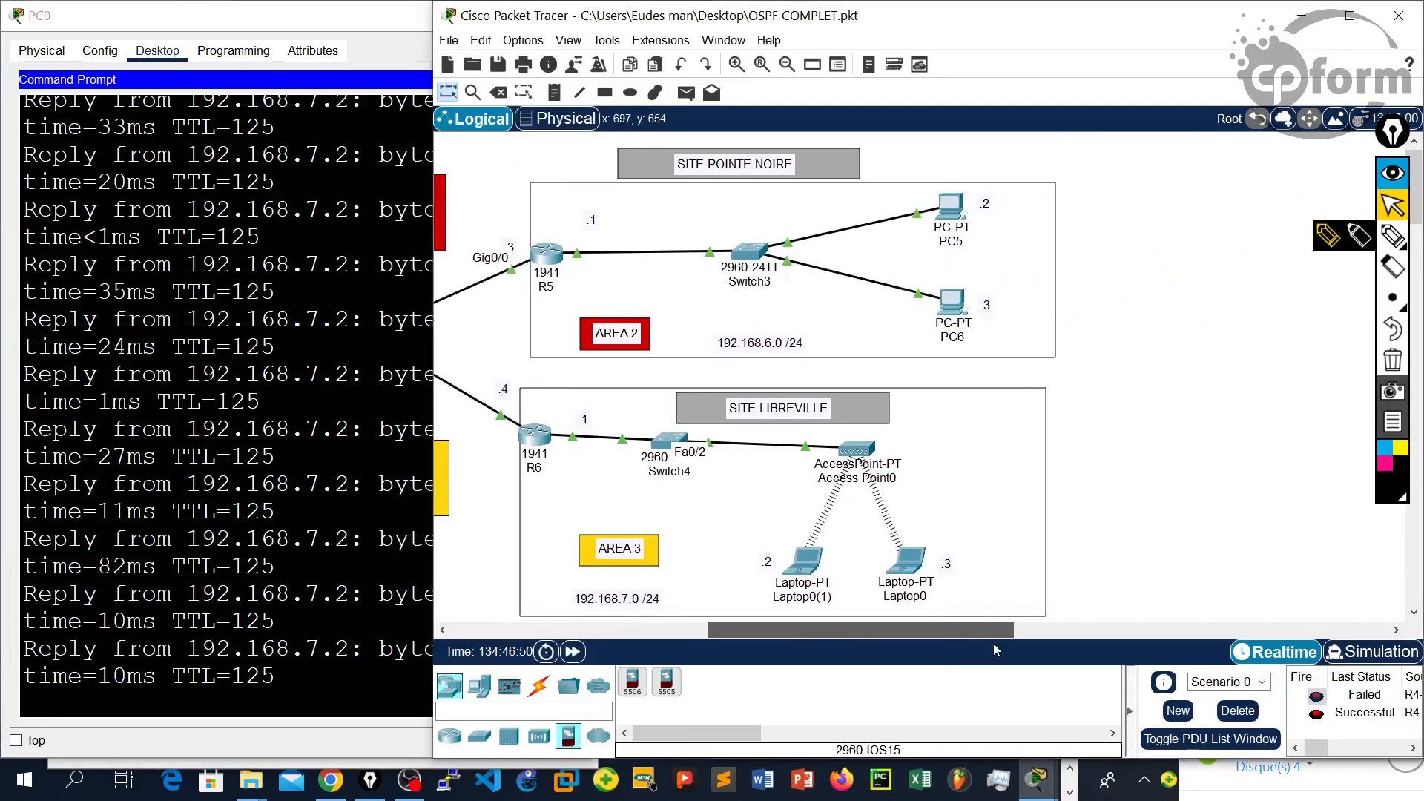
pyautogui.moveTo(818, 629); pyautogui.dragTo(615, 629)
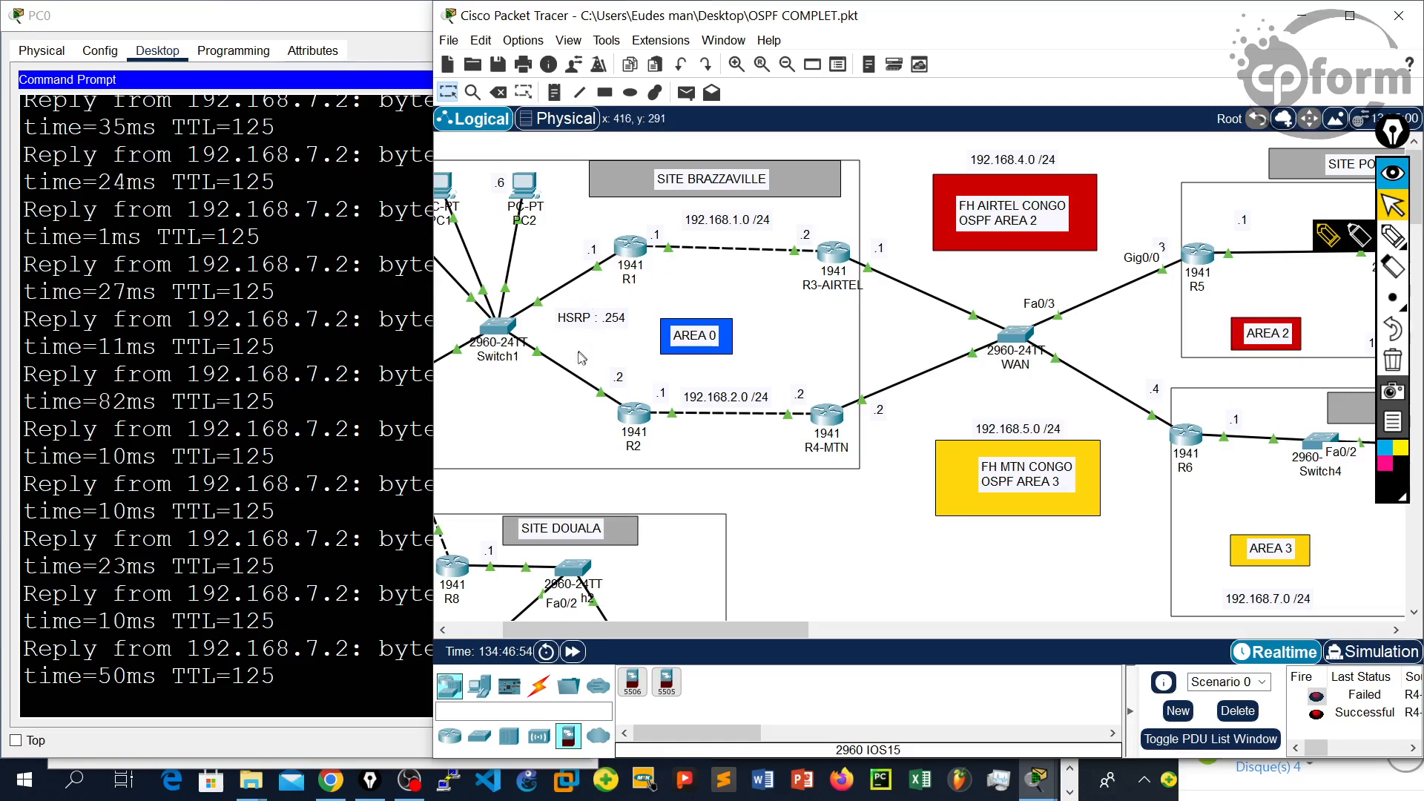
pyautogui.click(631, 430)
pyautogui.moveTo(690, 49); pyautogui.dragTo(904, 124)
pyautogui.press('Return')
pyautogui.press('Return')
pyautogui.press('Return')
pyautogui.press('Return')
pyautogui.press('Return')
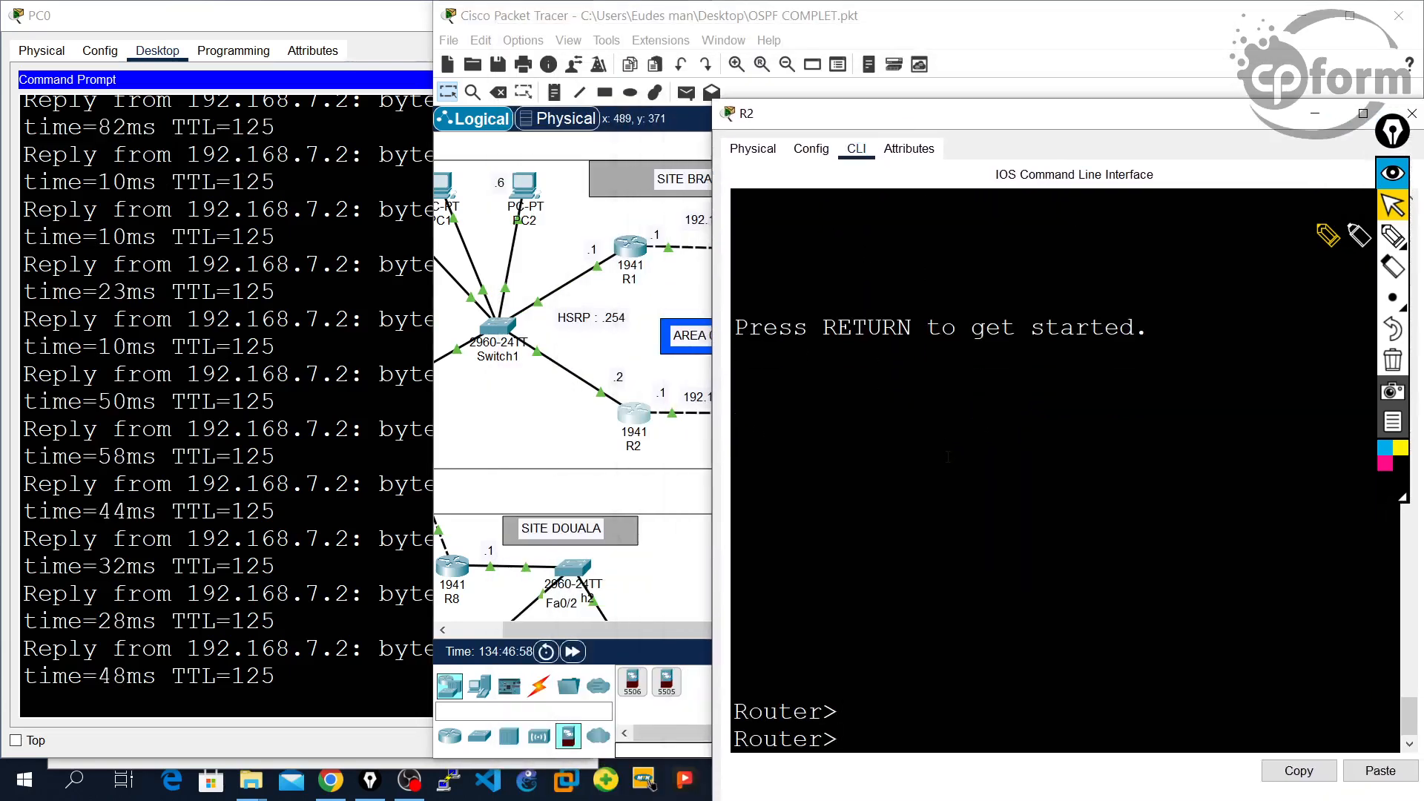
pyautogui.write('en')
pyautogui.press('Return')
pyautogui.press('Return')
pyautogui.write('conf t')
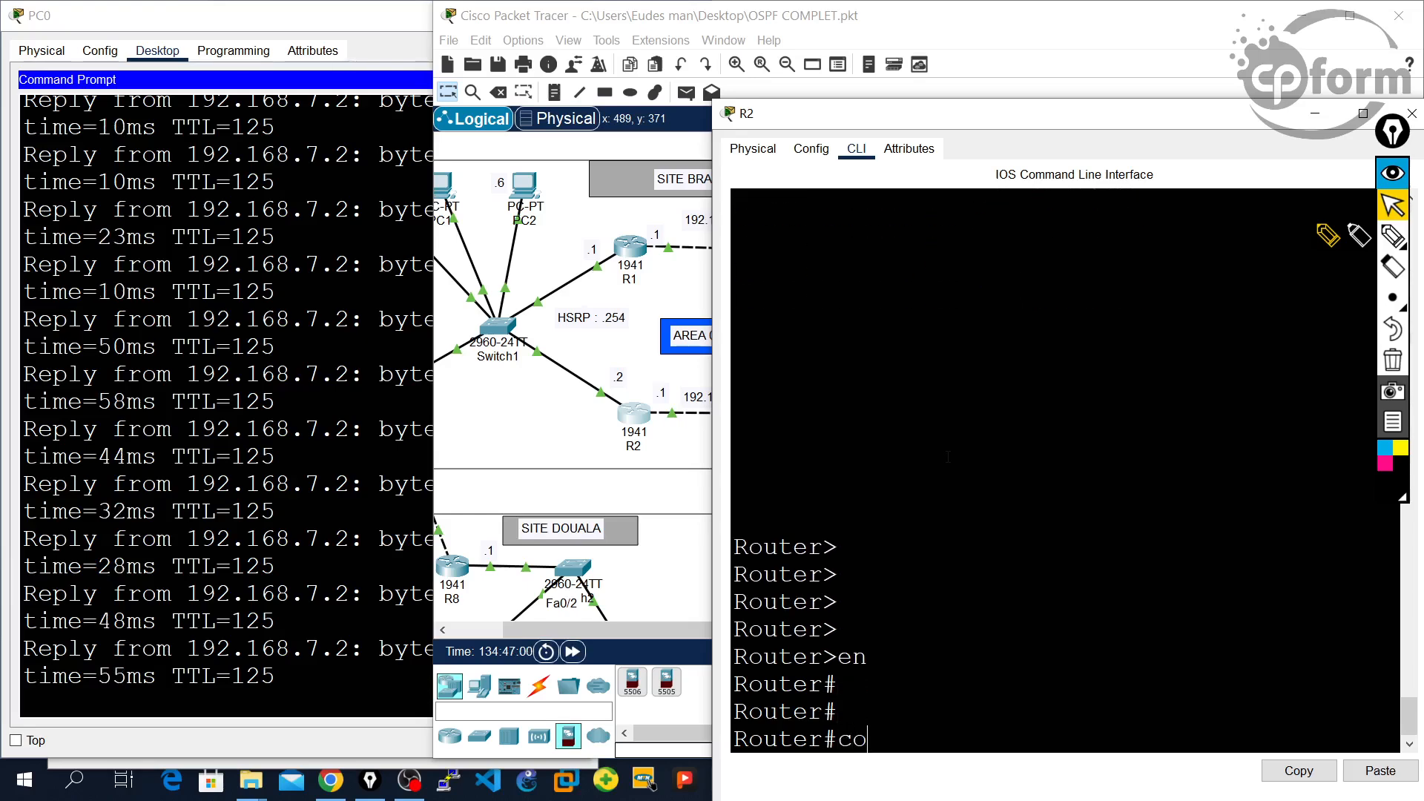
pyautogui.press('Return')
pyautogui.press('Return')
pyautogui.press('Return')
pyautogui.click(671, 491)
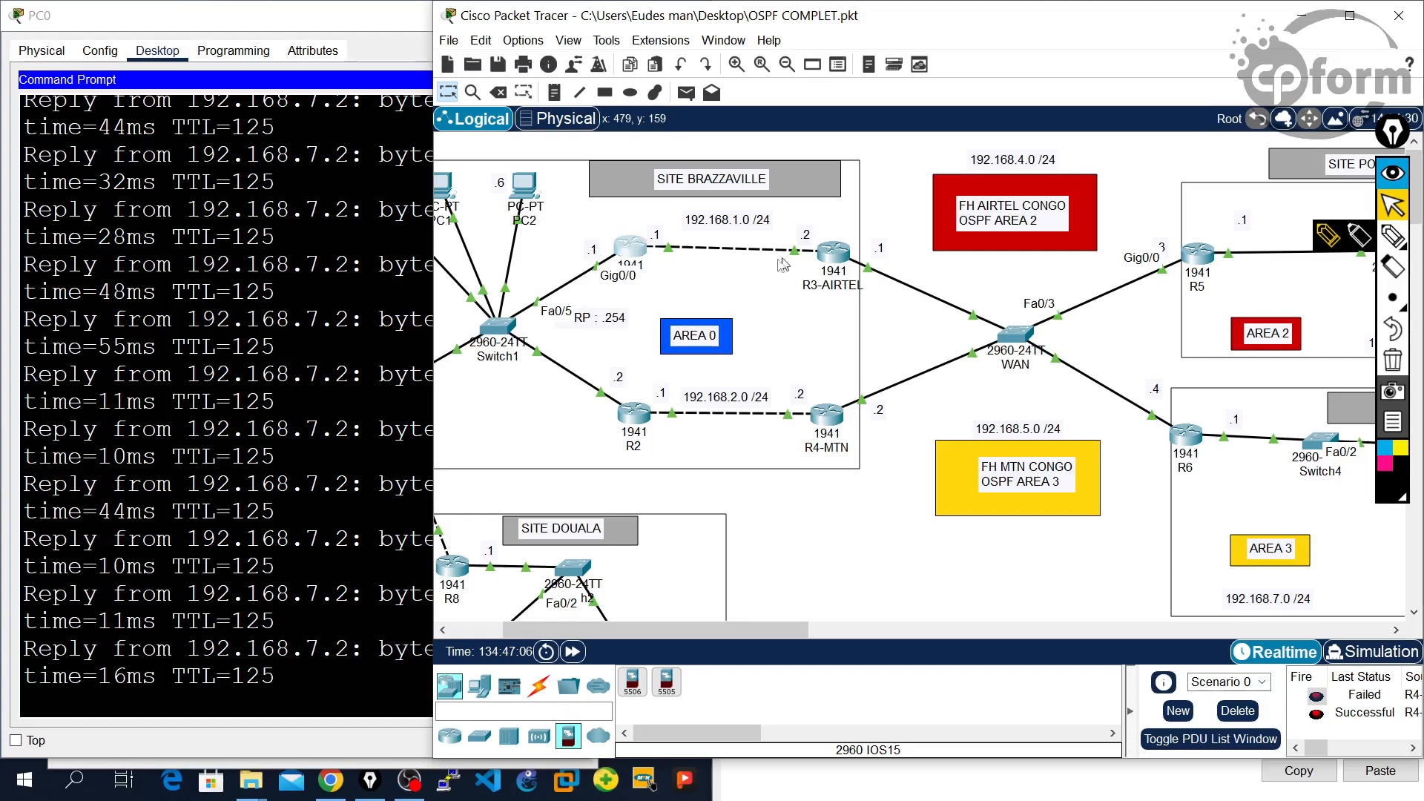
# Step: Open router R1's command line and enter global configuration mode
pyautogui.click(631, 247)
pyautogui.moveTo(689, 31); pyautogui.dragTo(924, 74)
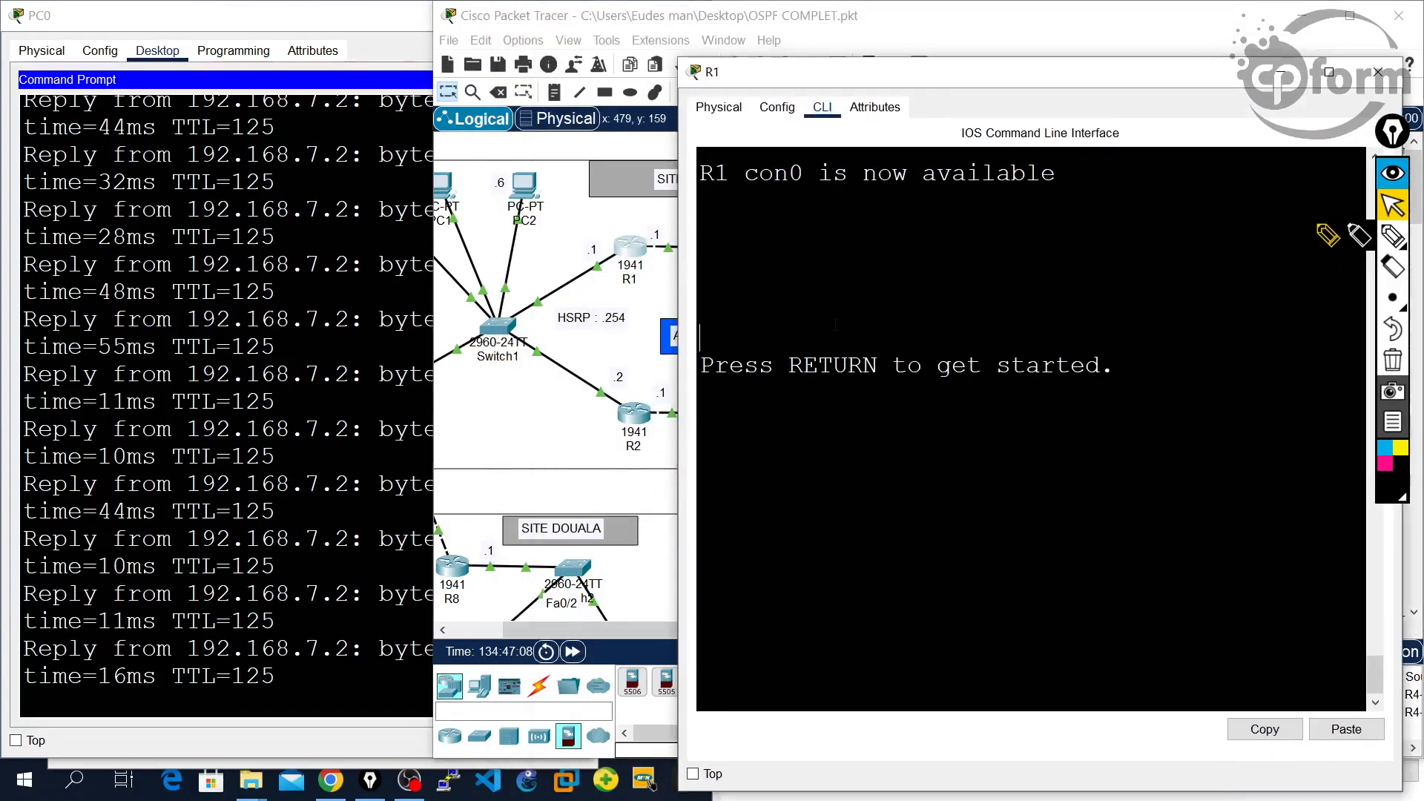
pyautogui.press('Return')
pyautogui.press('Return')
pyautogui.press('Return')
pyautogui.write('en')
pyautogui.press('Return')
pyautogui.write('conf t')
pyautogui.press('Return')
pyautogui.press('Return')
# Step: Shut down interface gigabitEthernet 0/0 on R1 to simulate a failure of its link to Switch1
pyautogui.write('in')
pyautogui.press('Tab')
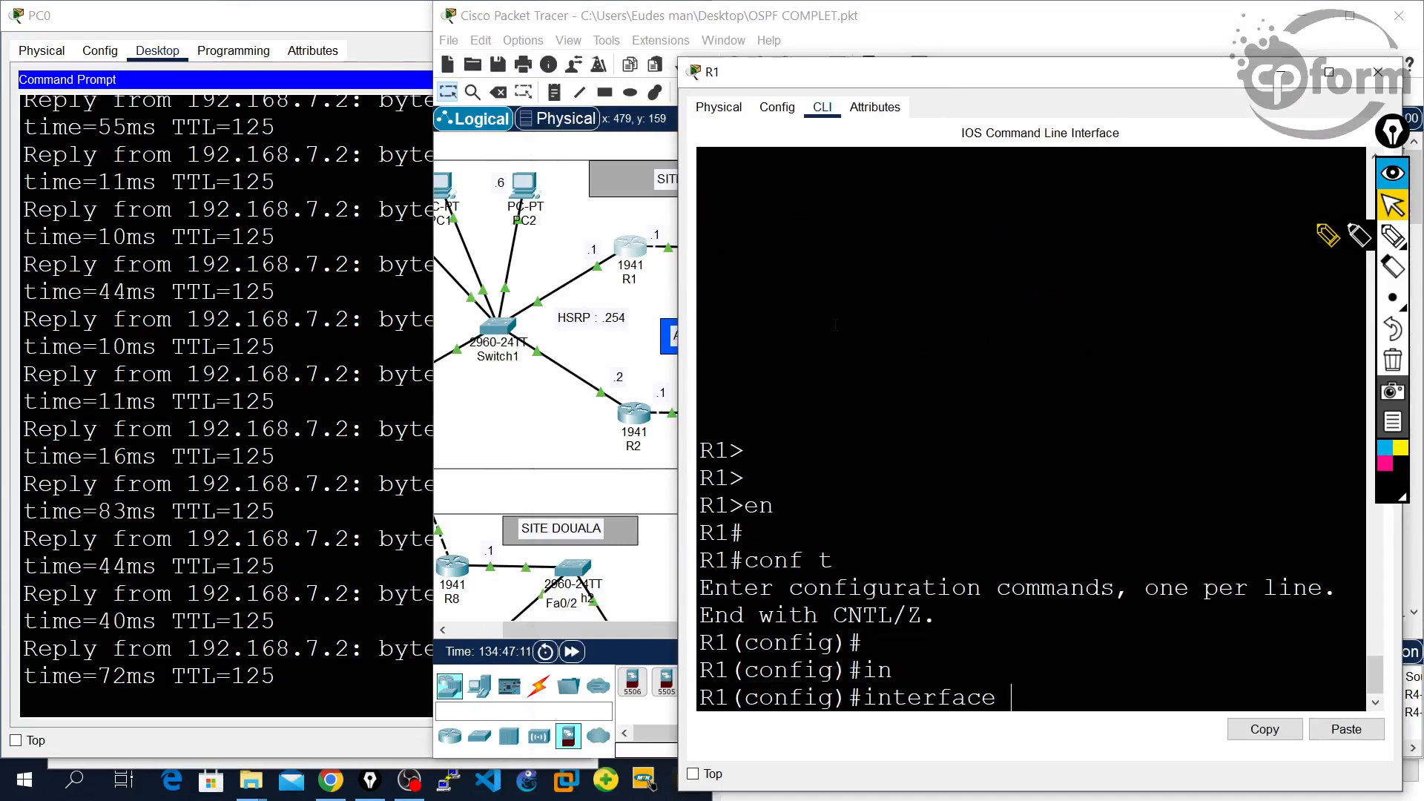
pyautogui.write('gi')
pyautogui.press('Tab')
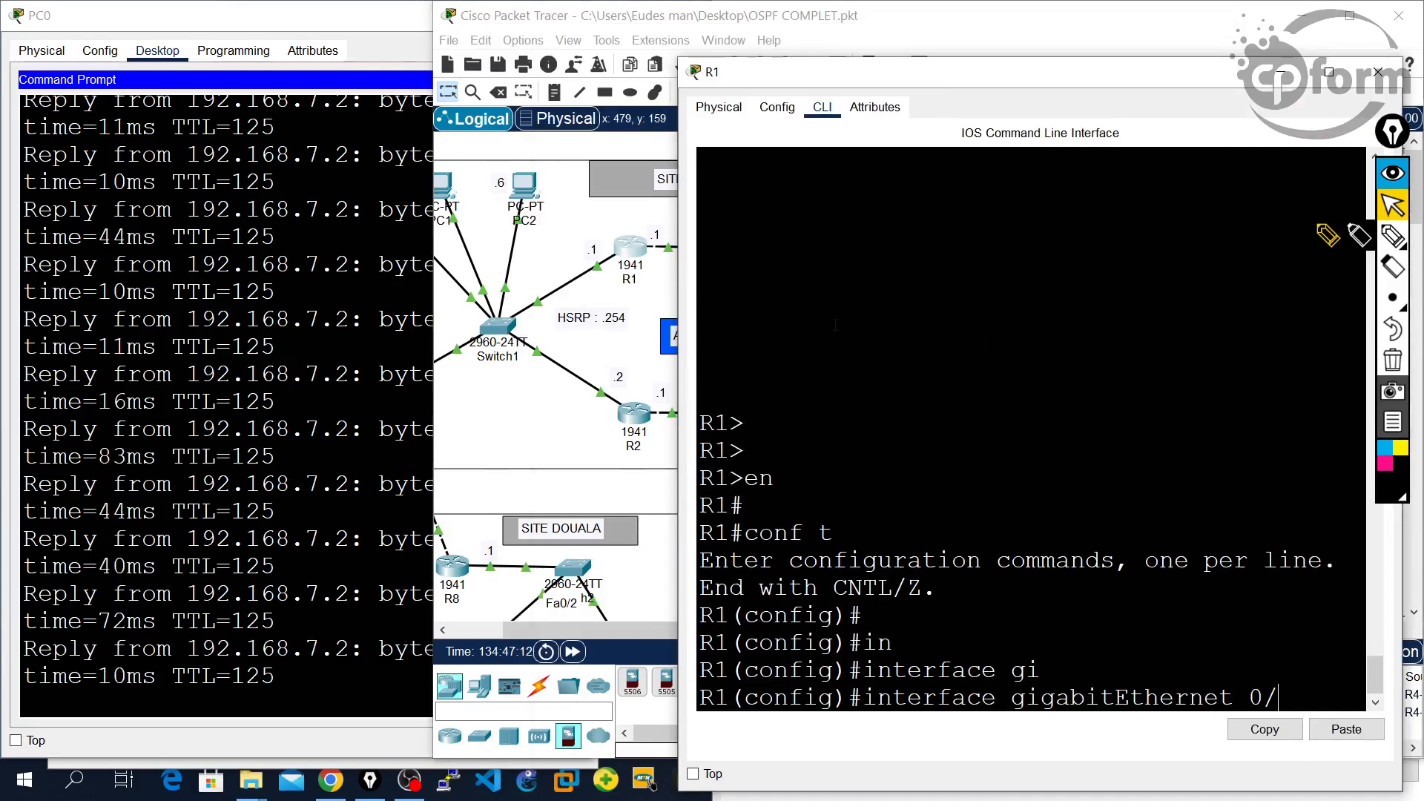
pyautogui.write('0/0')
pyautogui.press('Return')
pyautogui.press('Return')
pyautogui.press('Return')
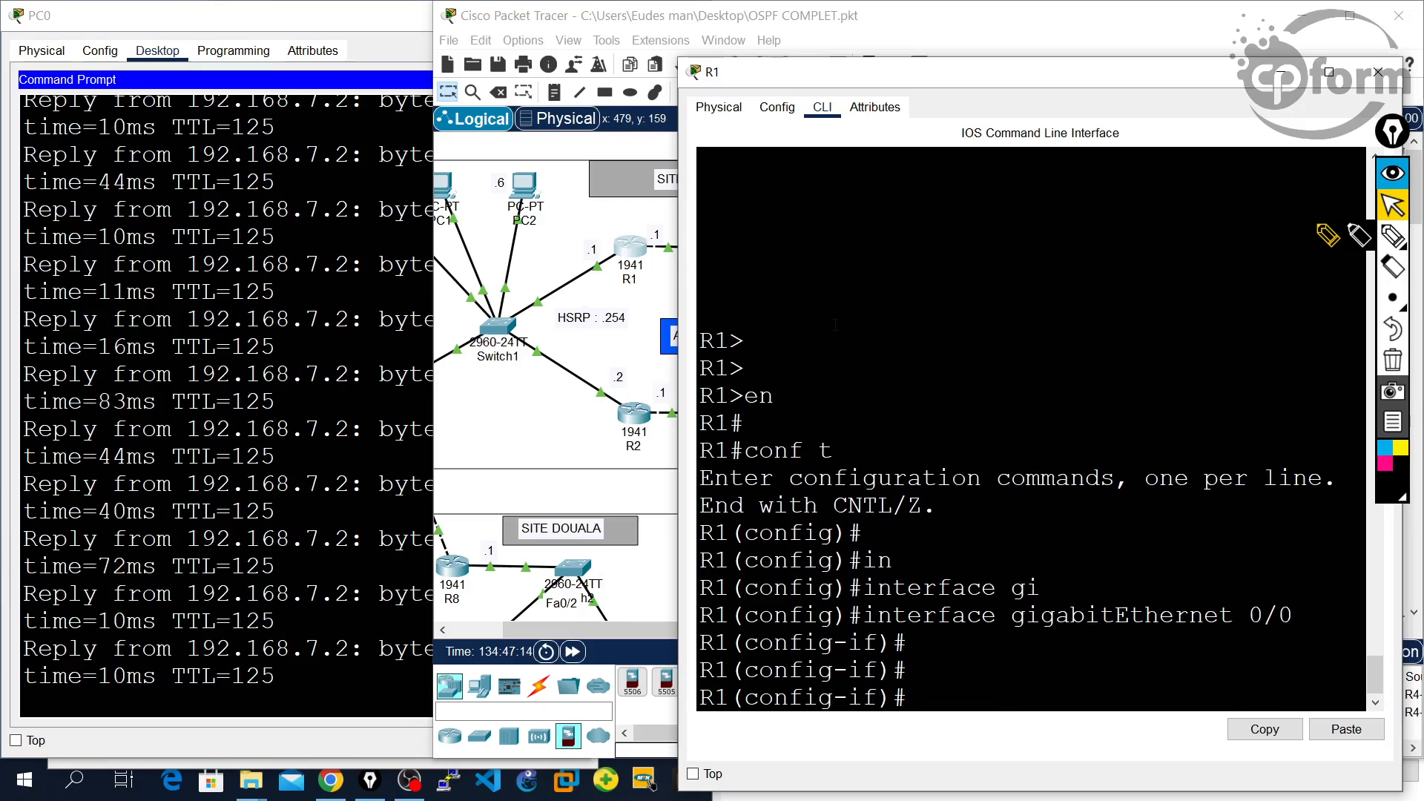
pyautogui.write('shu')
pyautogui.press('Tab')
pyautogui.press('Return')
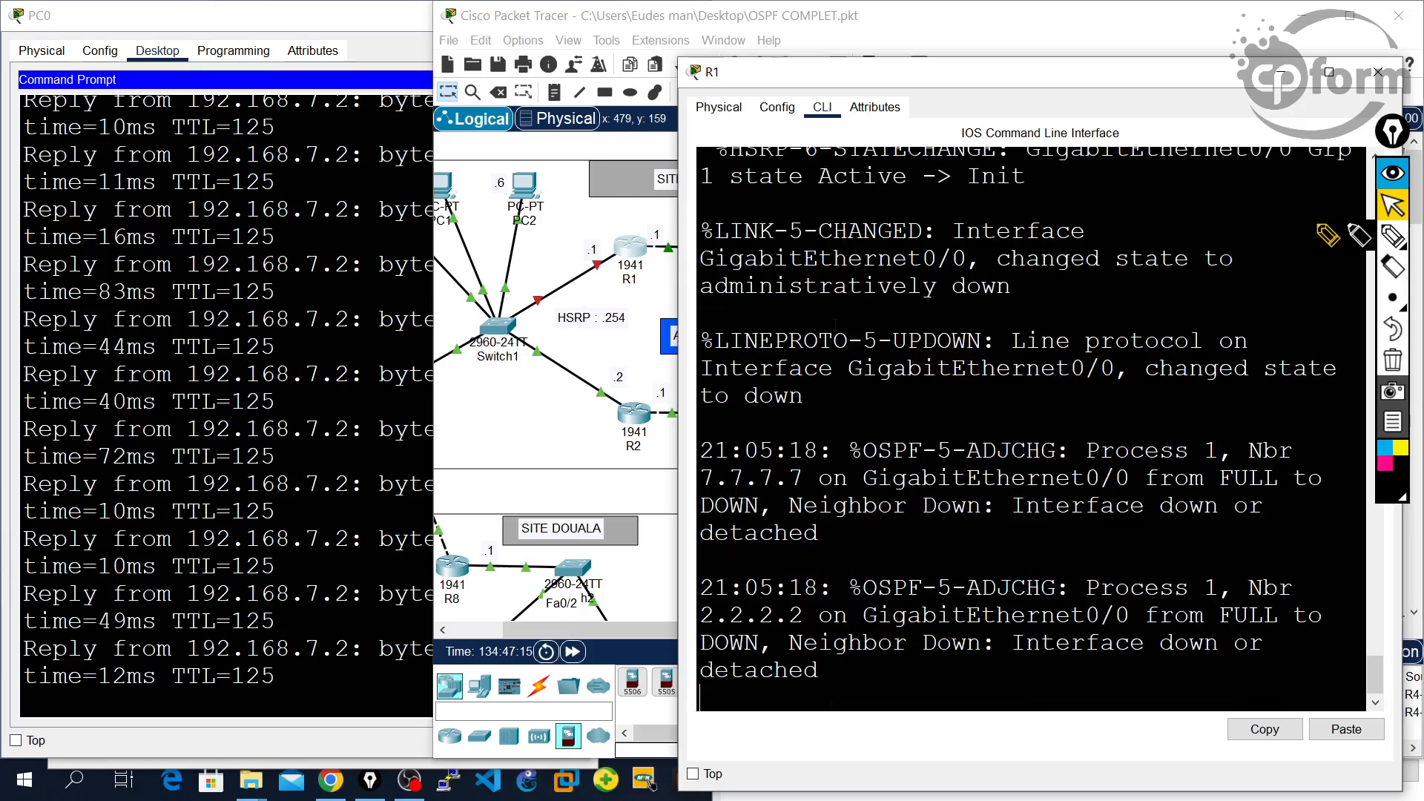
pyautogui.press('Return')
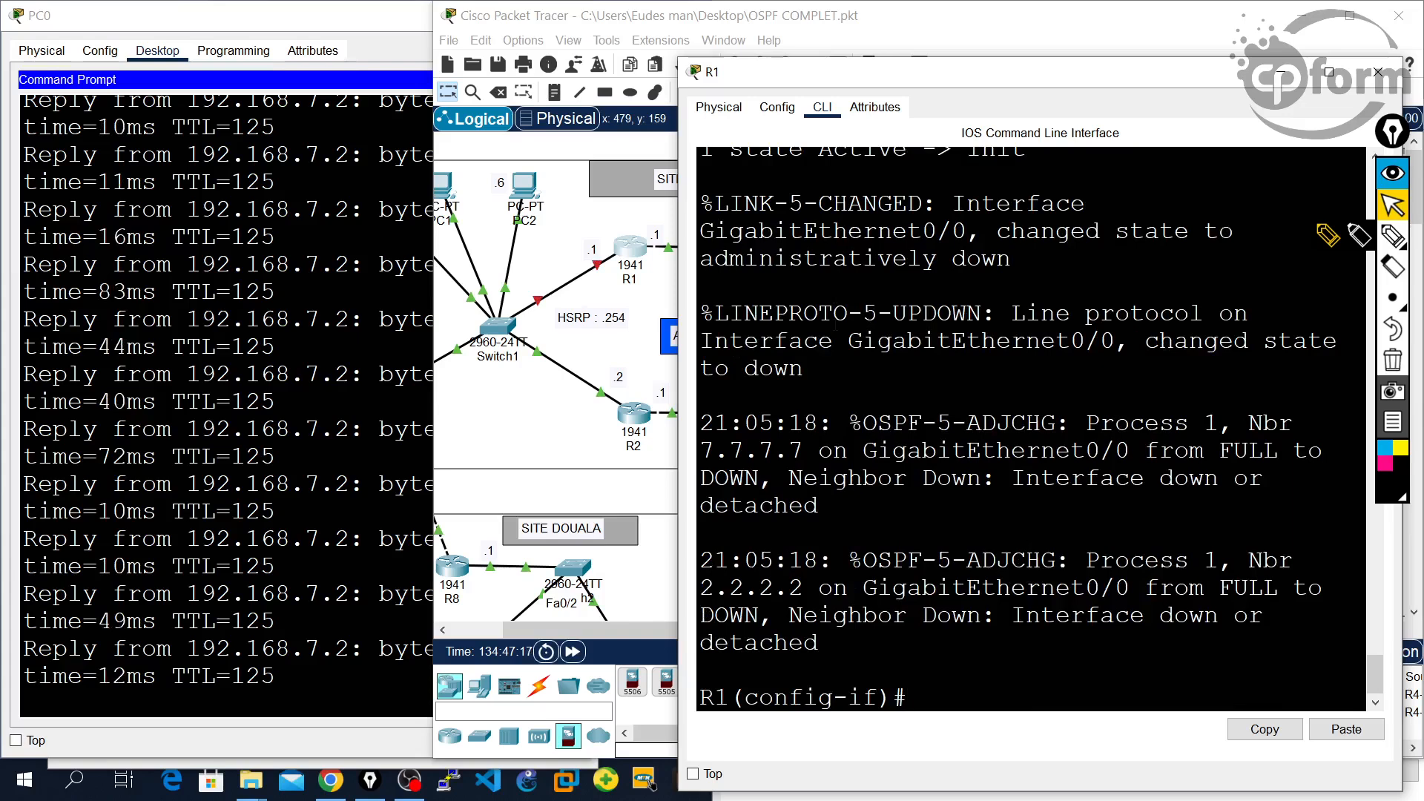
# Step: Examine PC0's continuous ping to 192.168.7.2 against the topology while R1's LAN interface is shut down
pyautogui.click(187, 546)
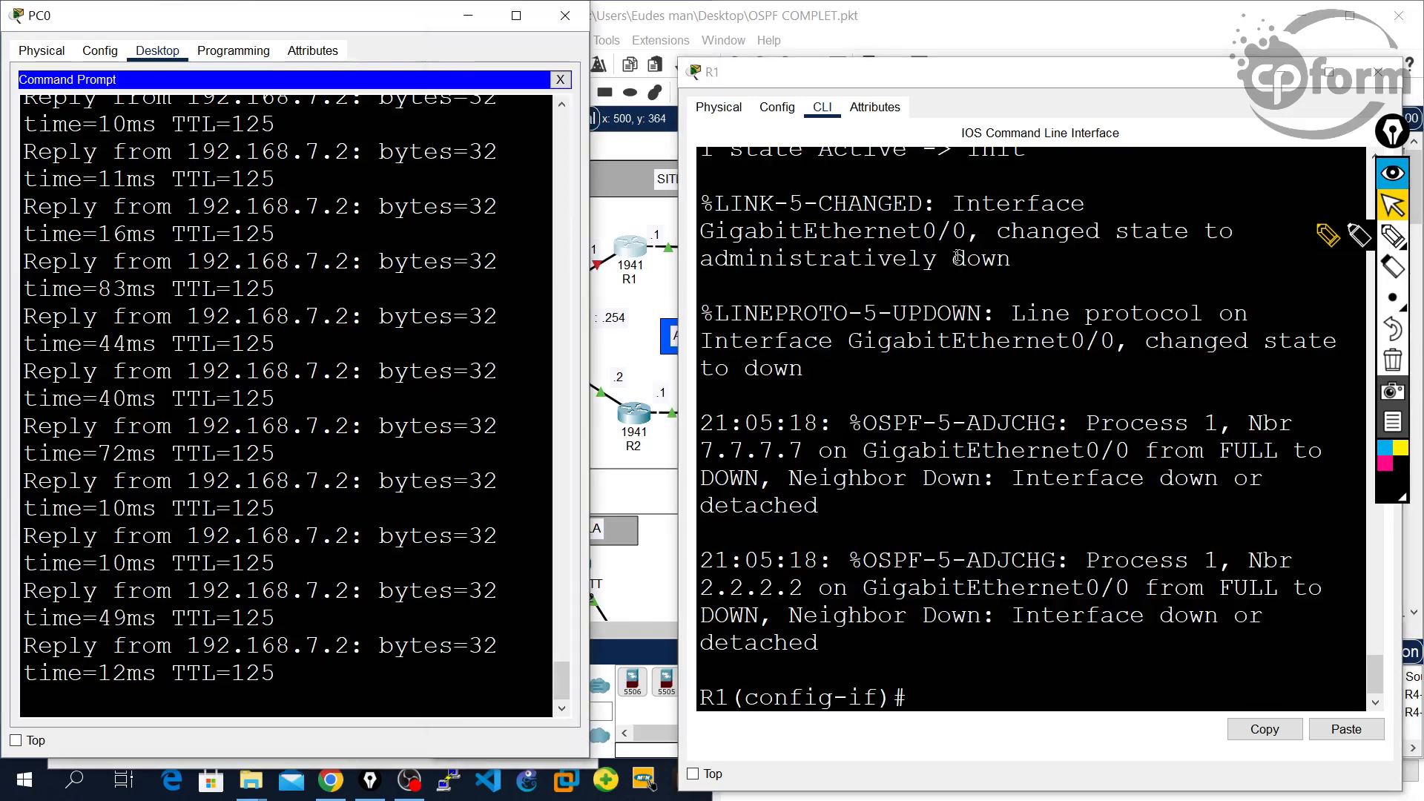
pyautogui.click(1281, 73)
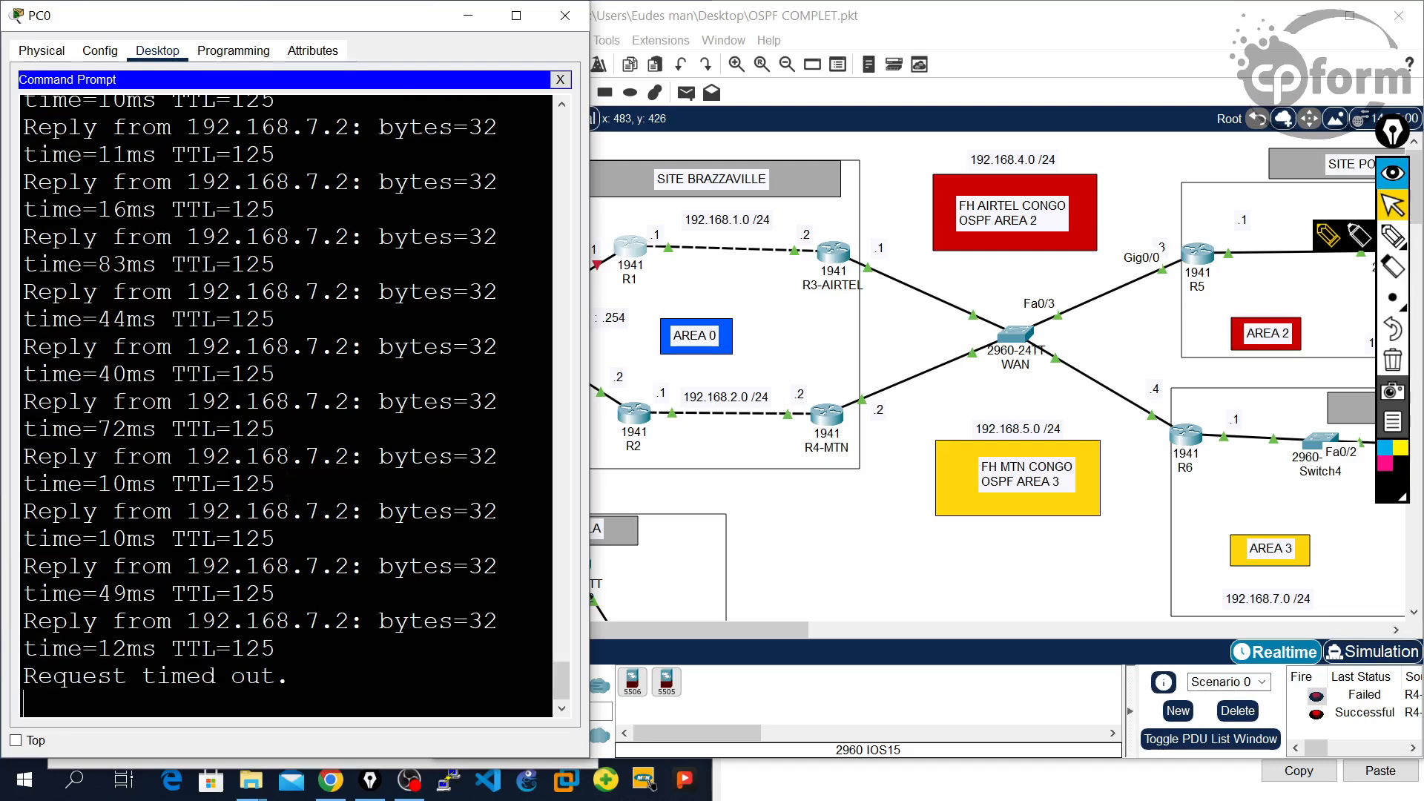
pyautogui.moveTo(297, 684); pyautogui.dragTo(23, 676)
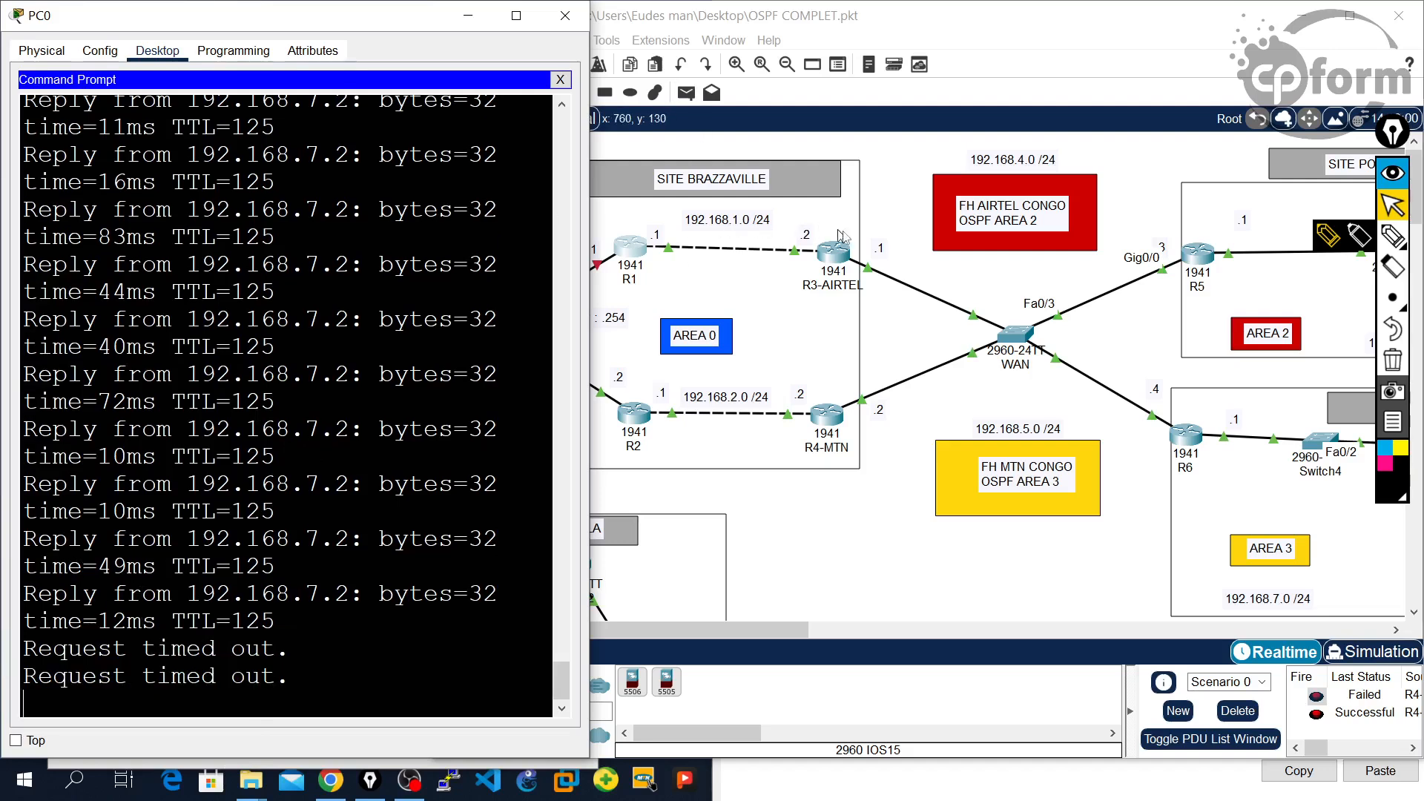
pyautogui.click(884, 223)
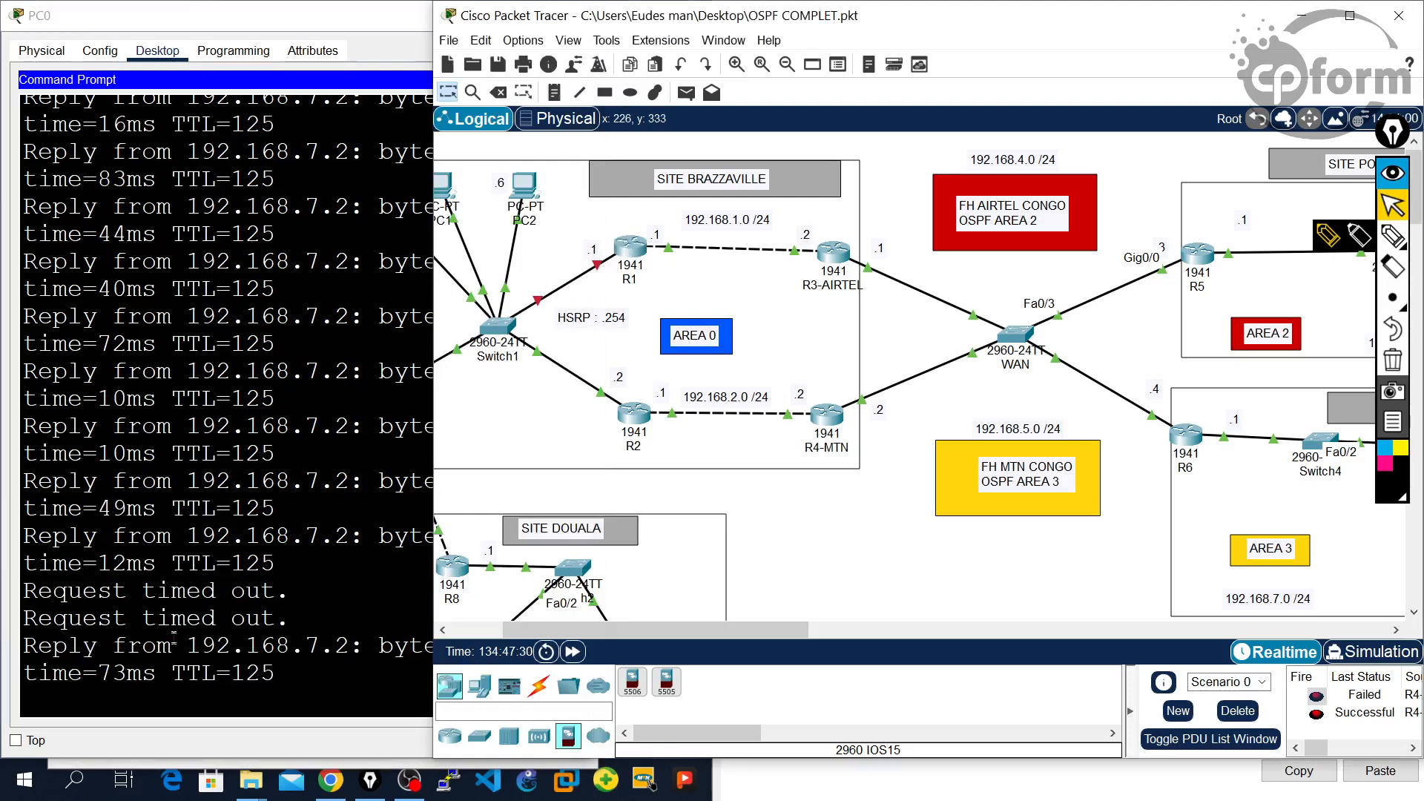
pyautogui.click(282, 658)
pyautogui.moveTo(303, 670); pyautogui.dragTo(26, 642)
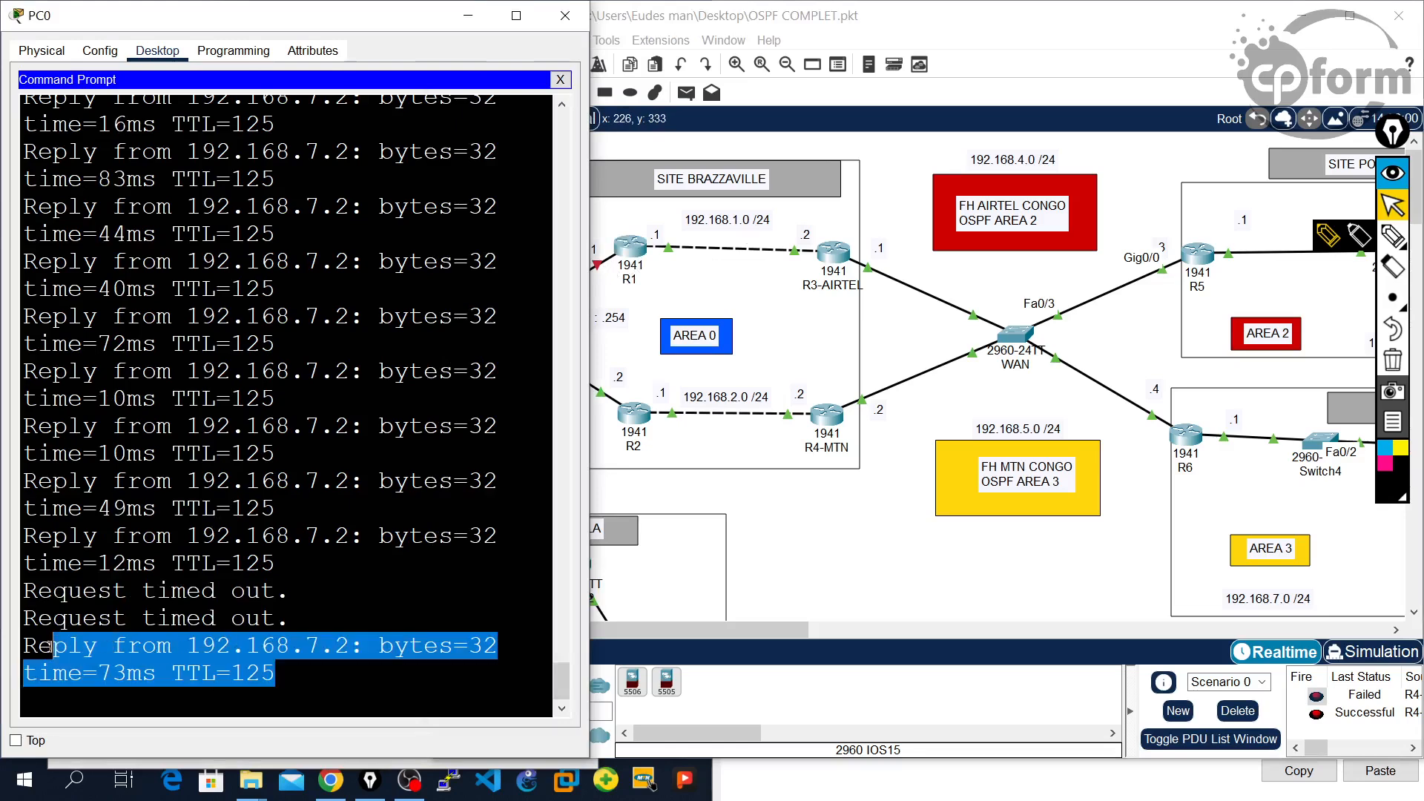
pyautogui.click(756, 558)
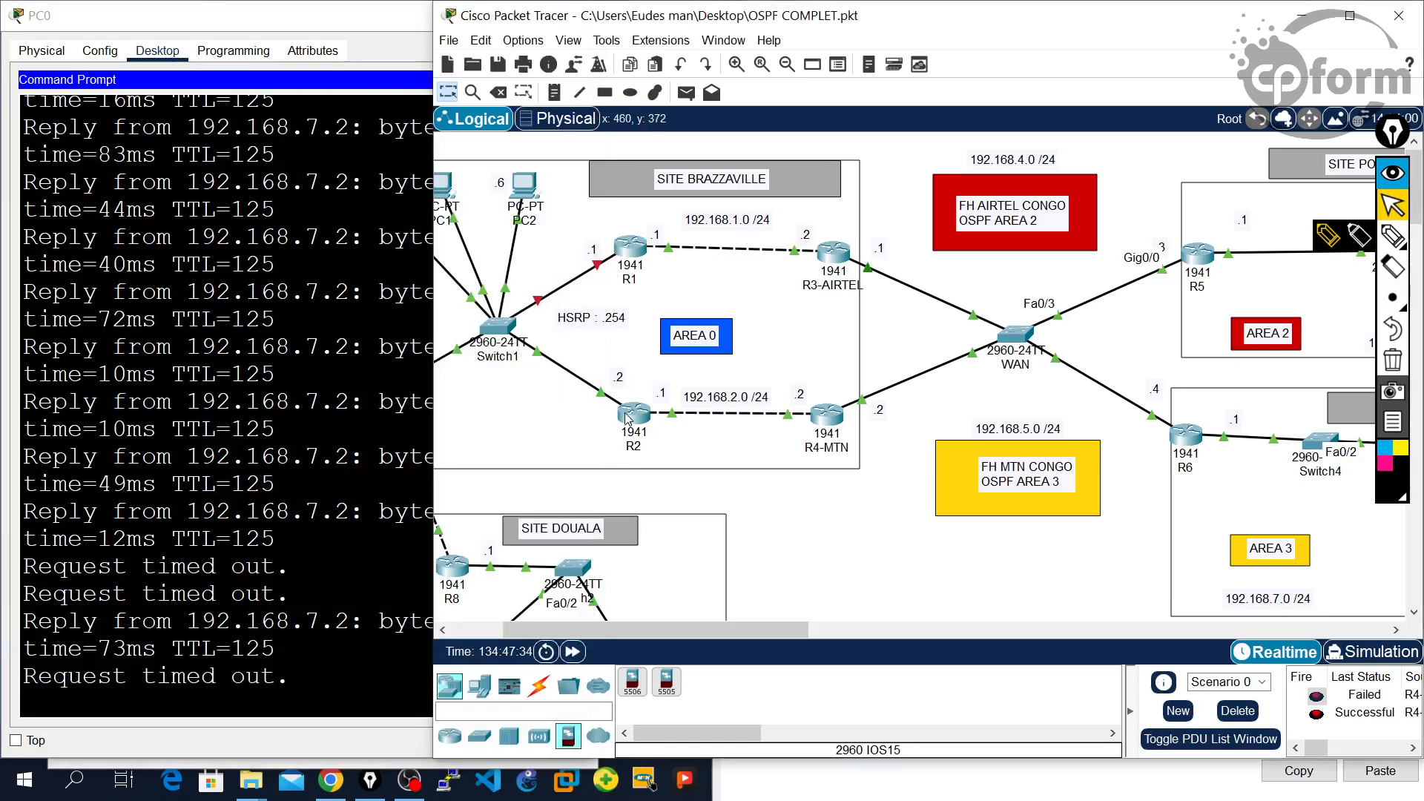
pyautogui.click(208, 485)
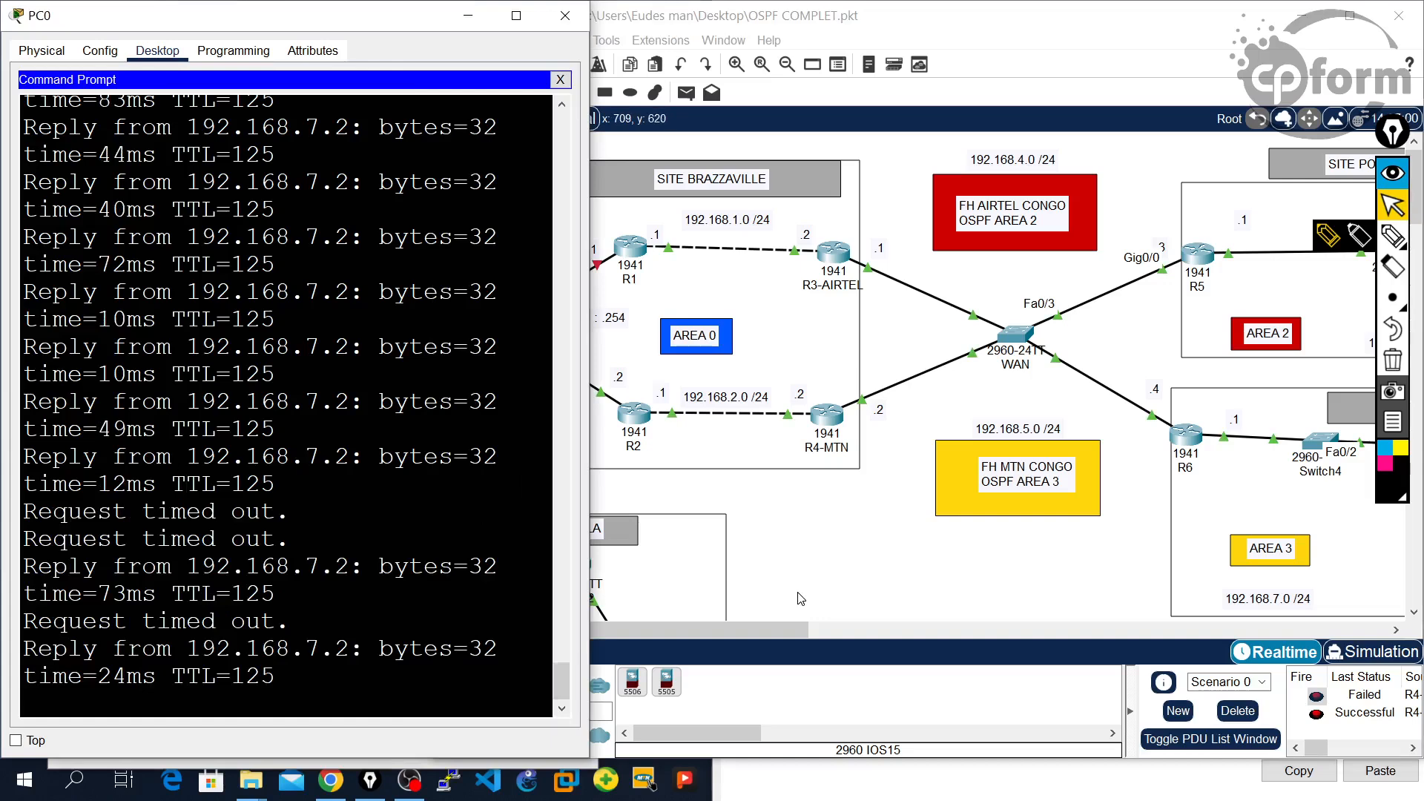
pyautogui.click(806, 518)
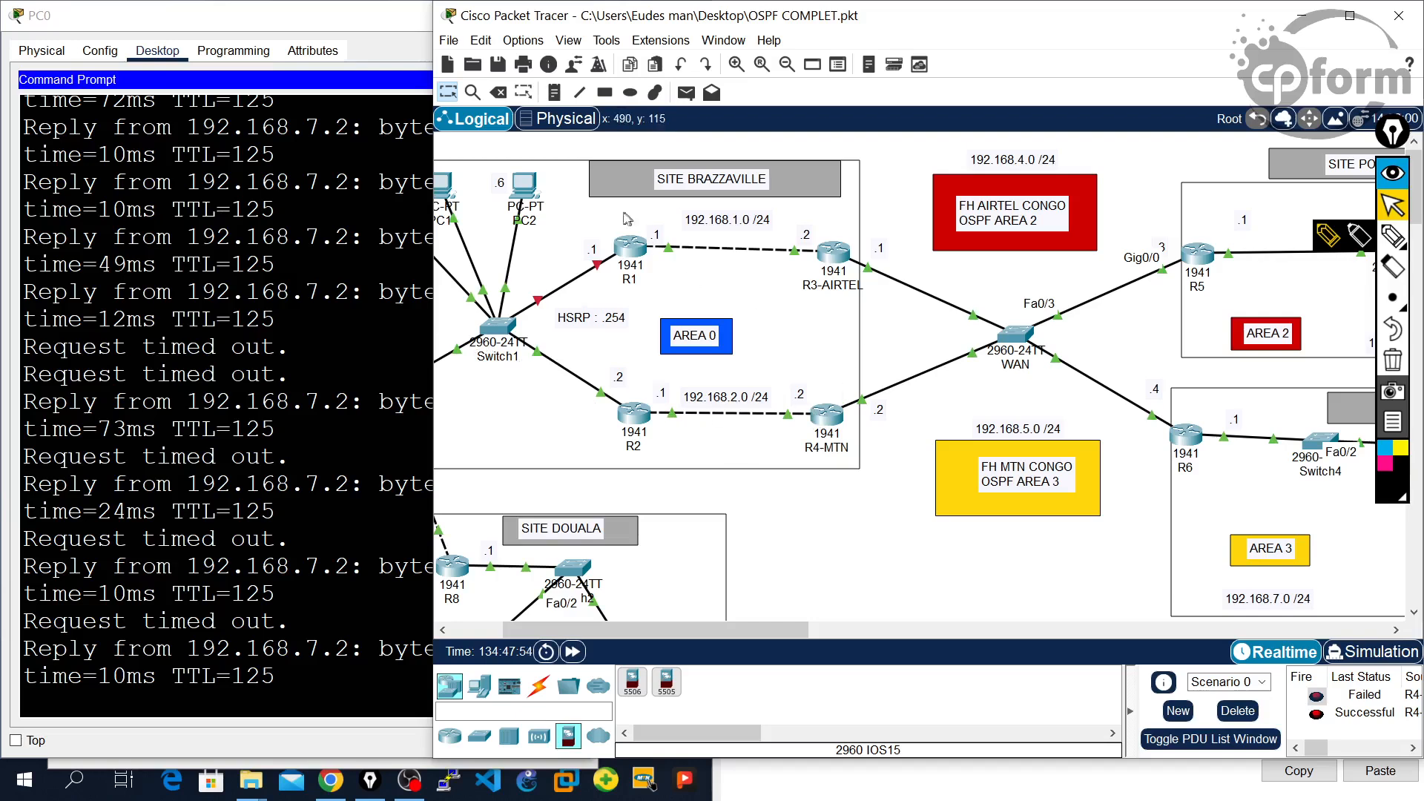
# Step: Re-enable R1's gigabitEthernet 0/0 with no shutdown and minimise the router's window
pyautogui.click(620, 260)
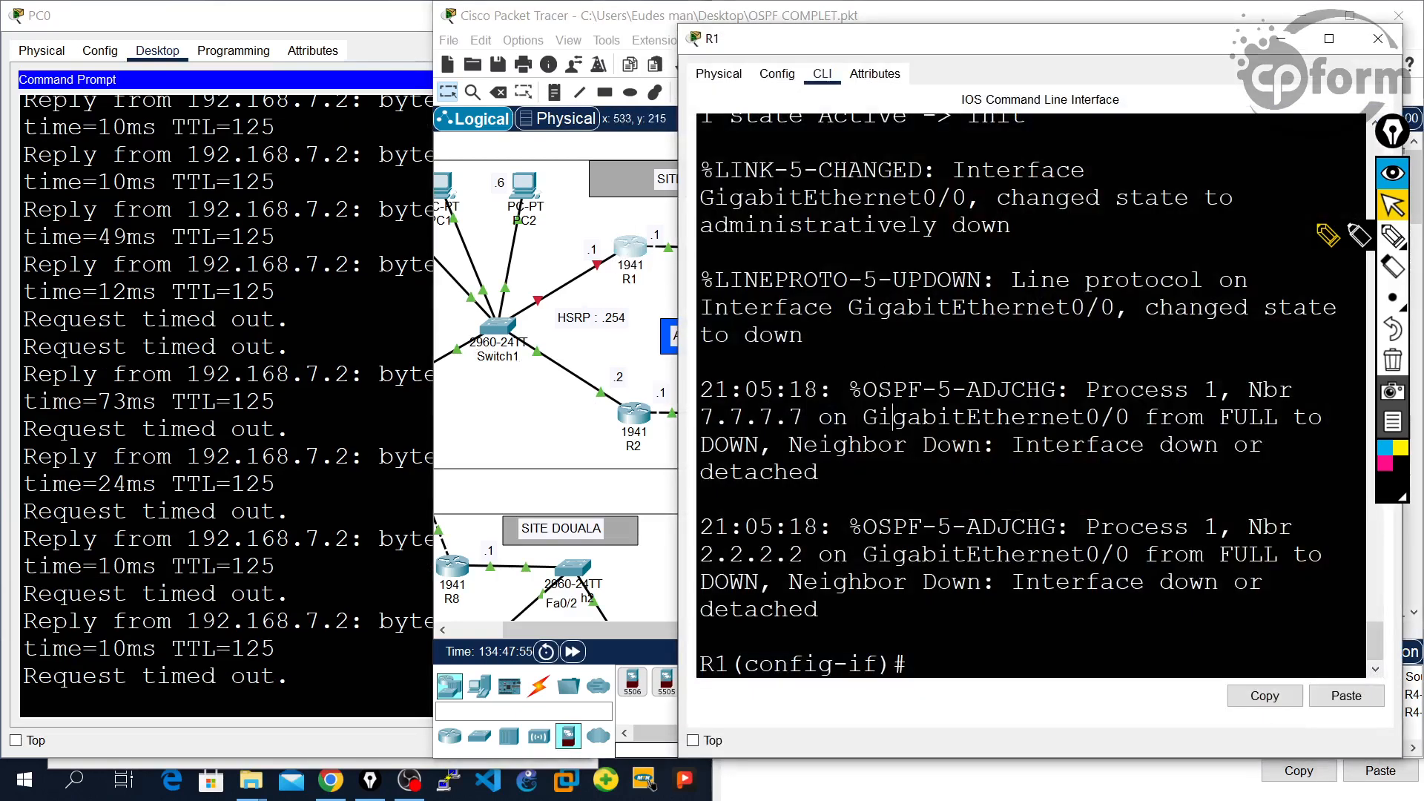
pyautogui.press('Return')
pyautogui.press('Return')
pyautogui.press('Return')
pyautogui.press('Return')
pyautogui.press('Return')
pyautogui.write('no shu')
pyautogui.press('Tab')
pyautogui.press('Return')
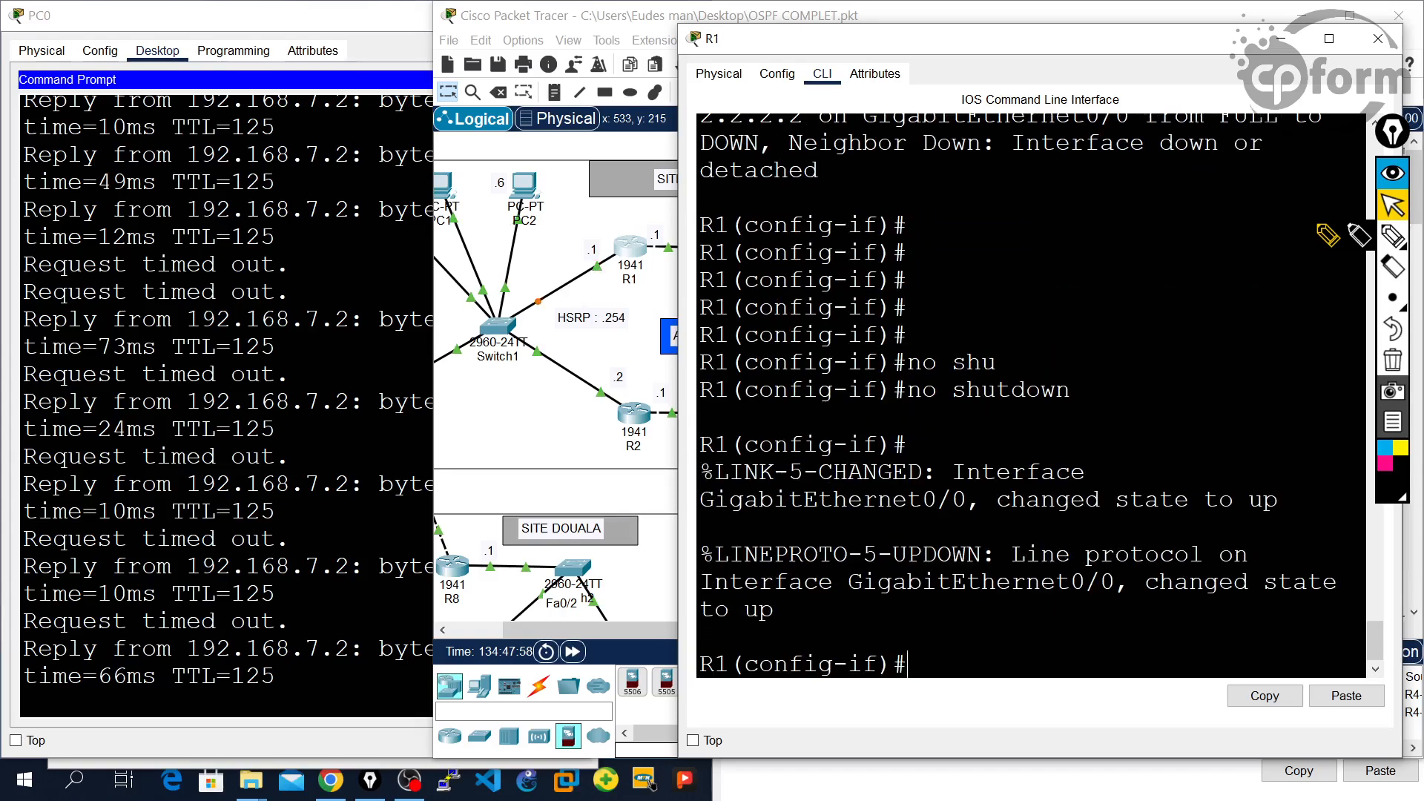
pyautogui.click(1280, 39)
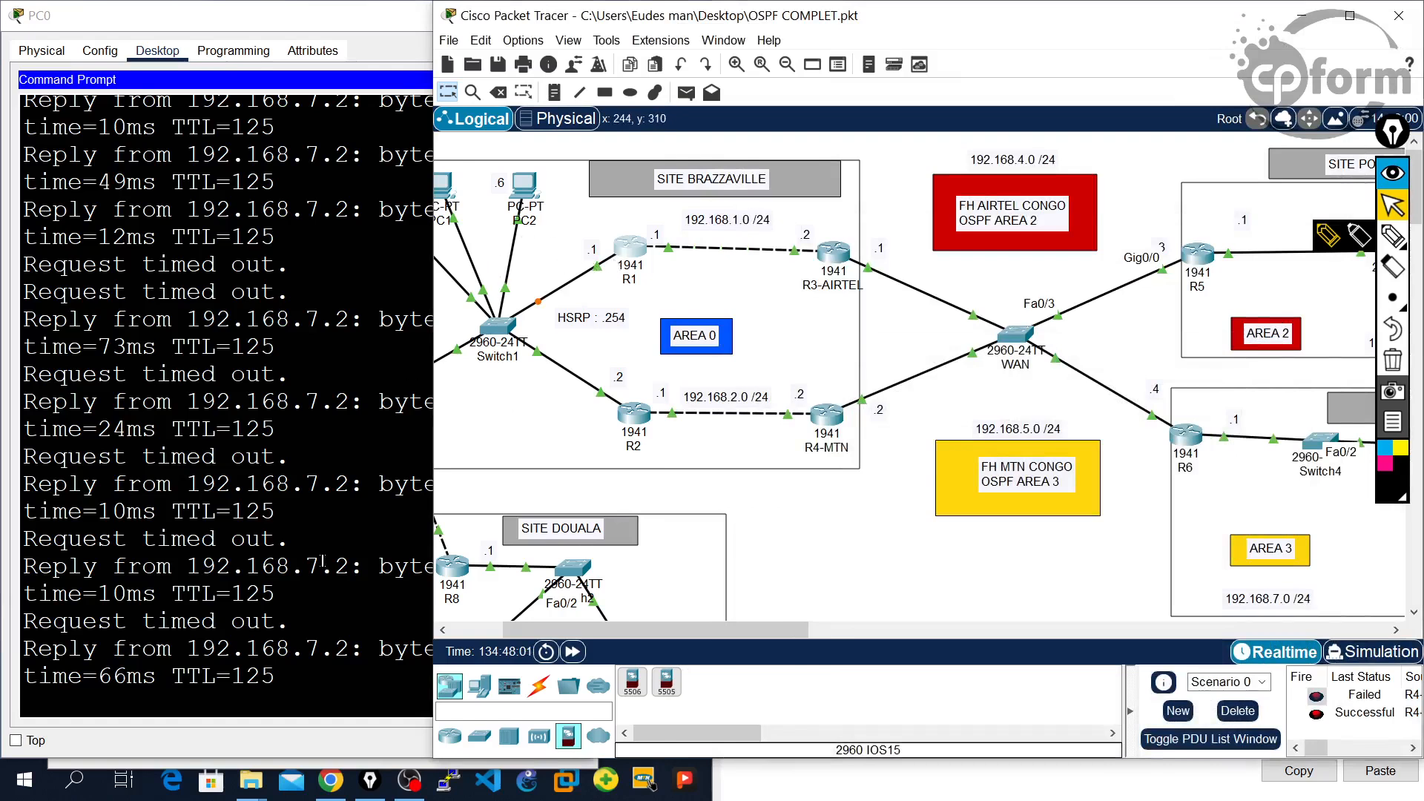
# Step: Compare PC0's continuous ping replies with the status of the restored link between R1 and Switch1
pyautogui.scroll(-1, 321, 564)
pyautogui.click(320, 621)
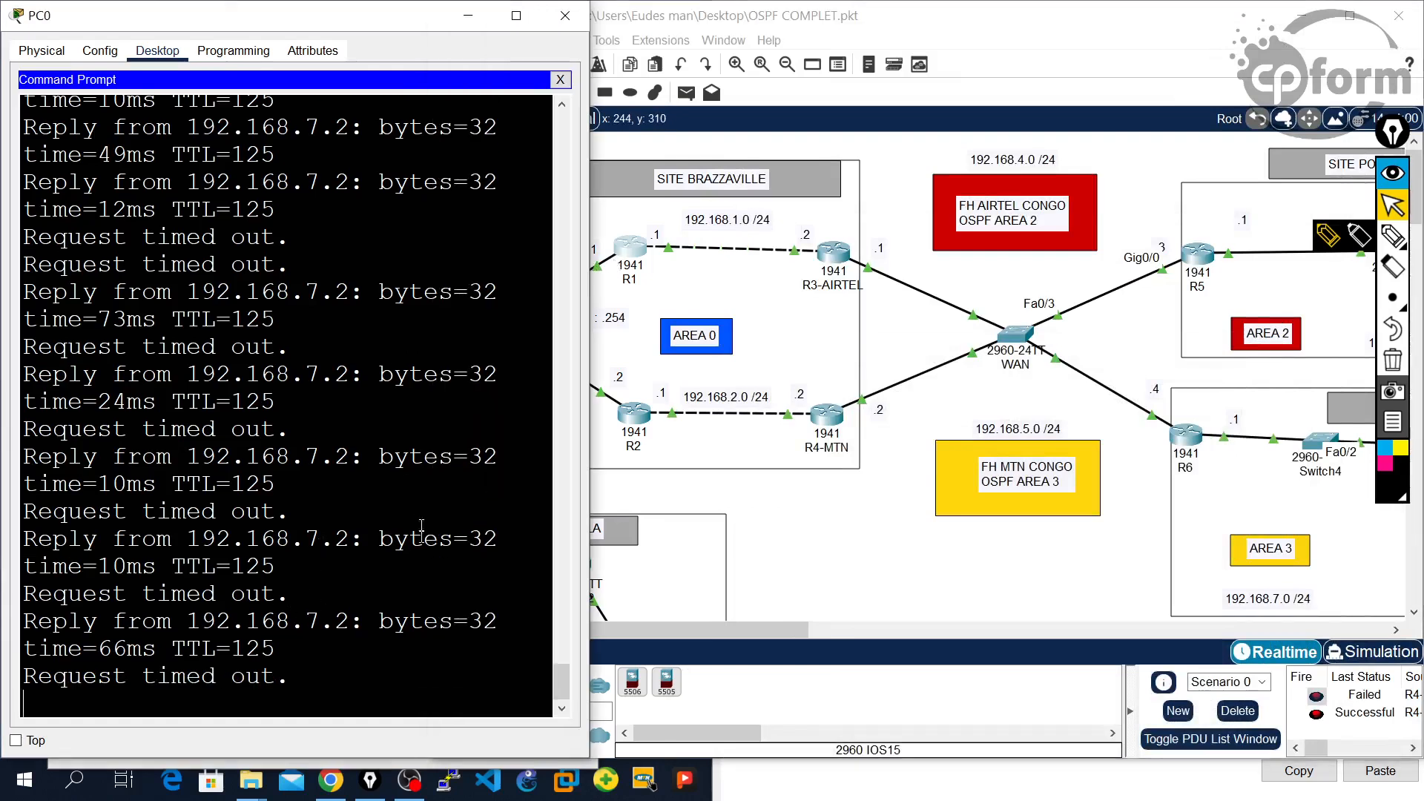
pyautogui.moveTo(291, 681); pyautogui.dragTo(144, 677)
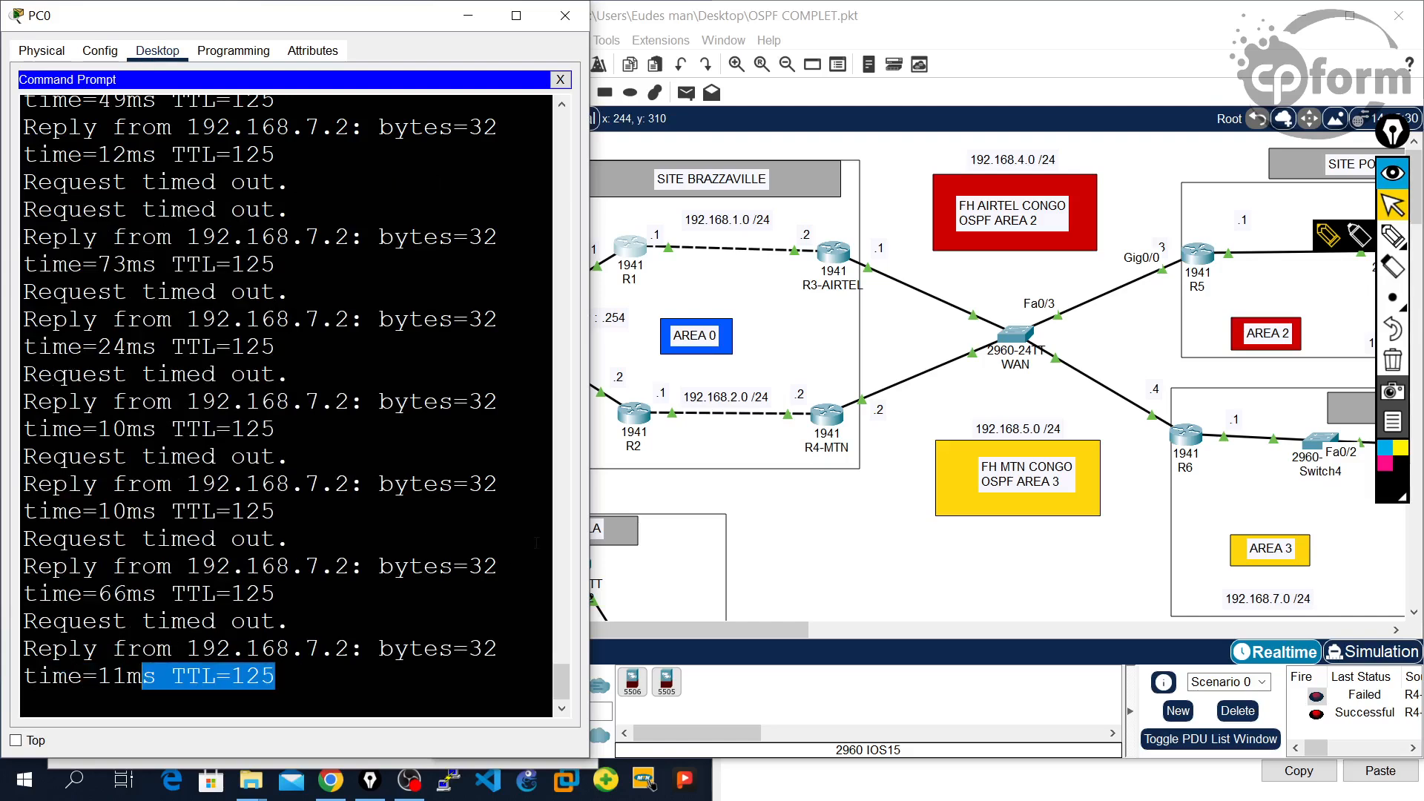
pyautogui.click(746, 540)
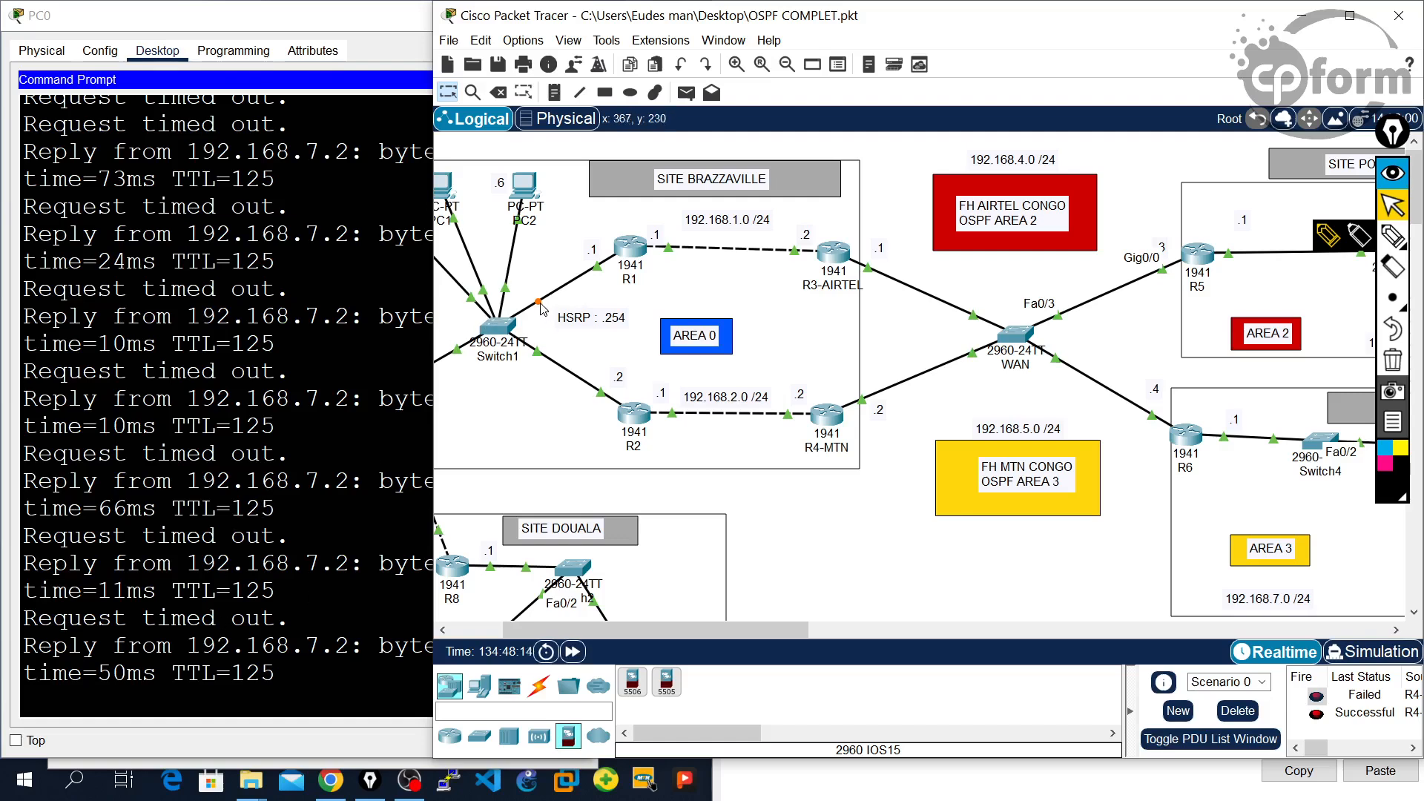
pyautogui.moveTo(538, 309)
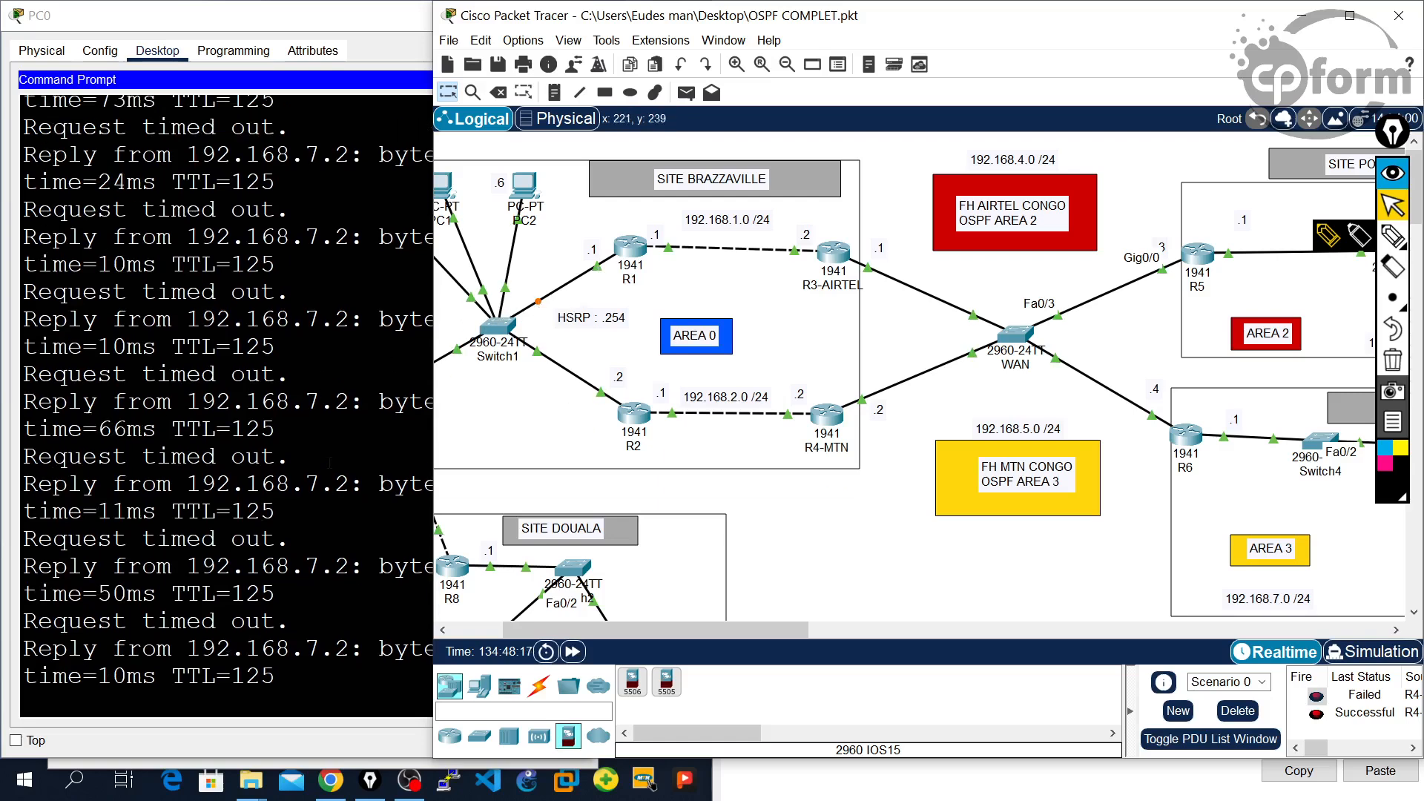
pyautogui.moveTo(97, 621); pyautogui.dragTo(289, 620)
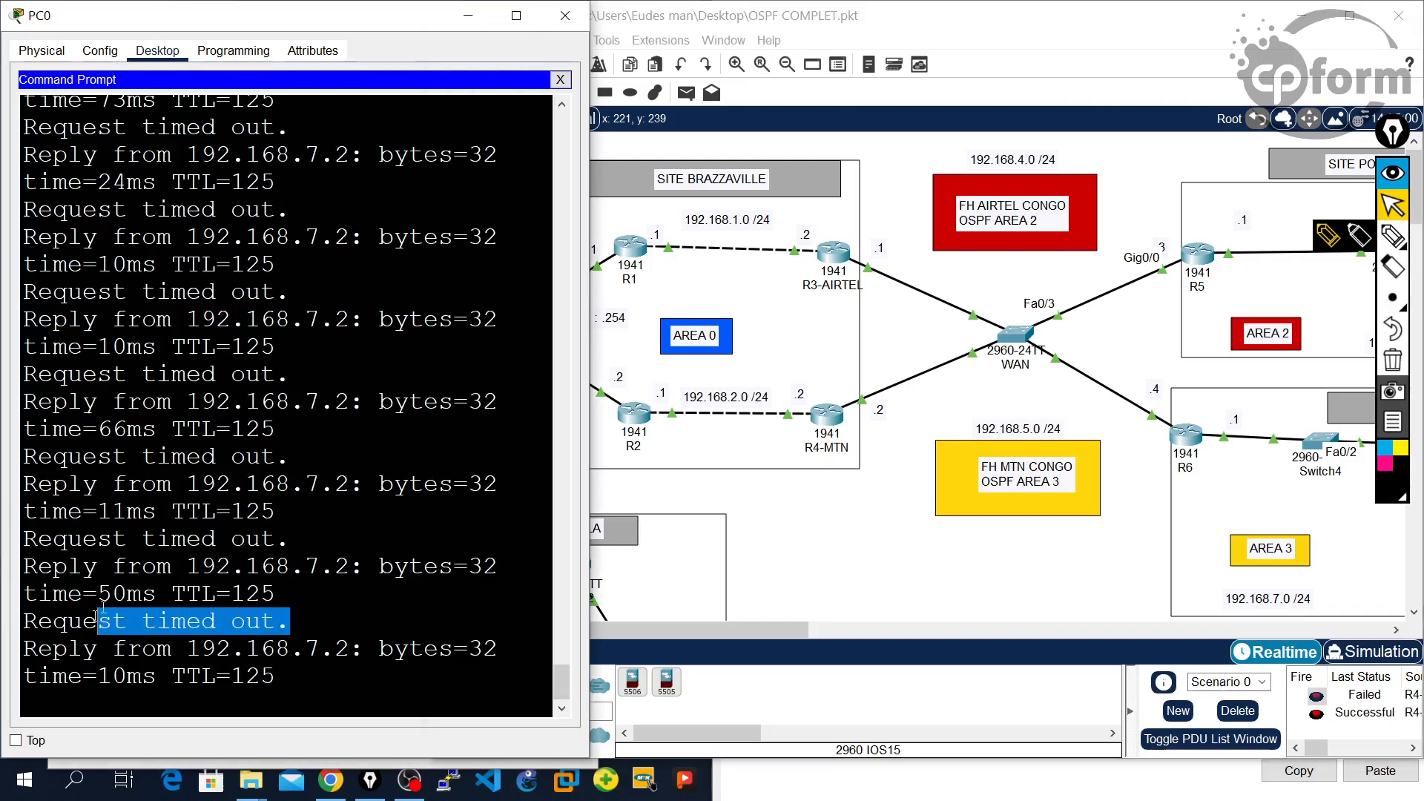
pyautogui.click(771, 502)
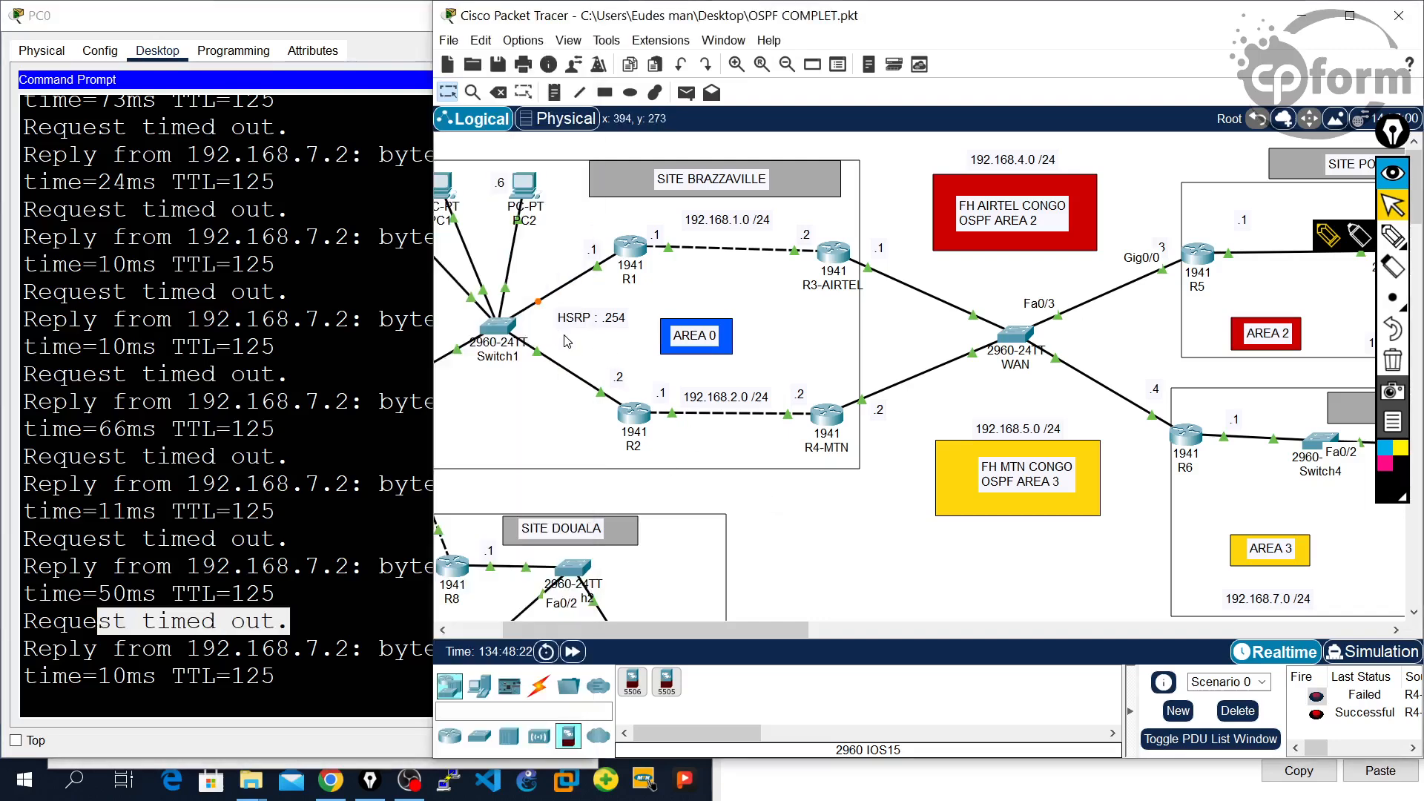
pyautogui.hotkey('alt', 'd')
pyautogui.hotkey('ctrl', 'alt', 'p')
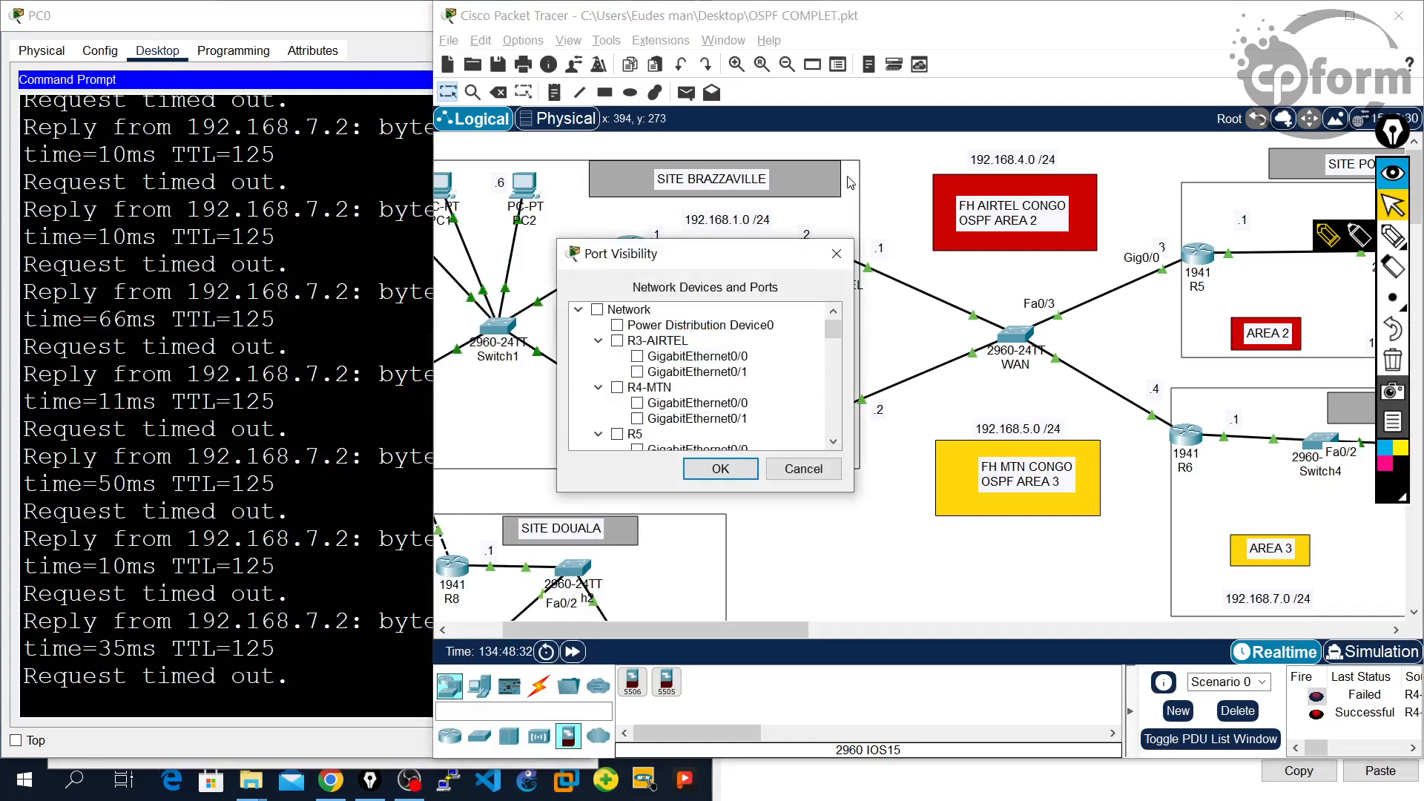
pyautogui.press('Escape')
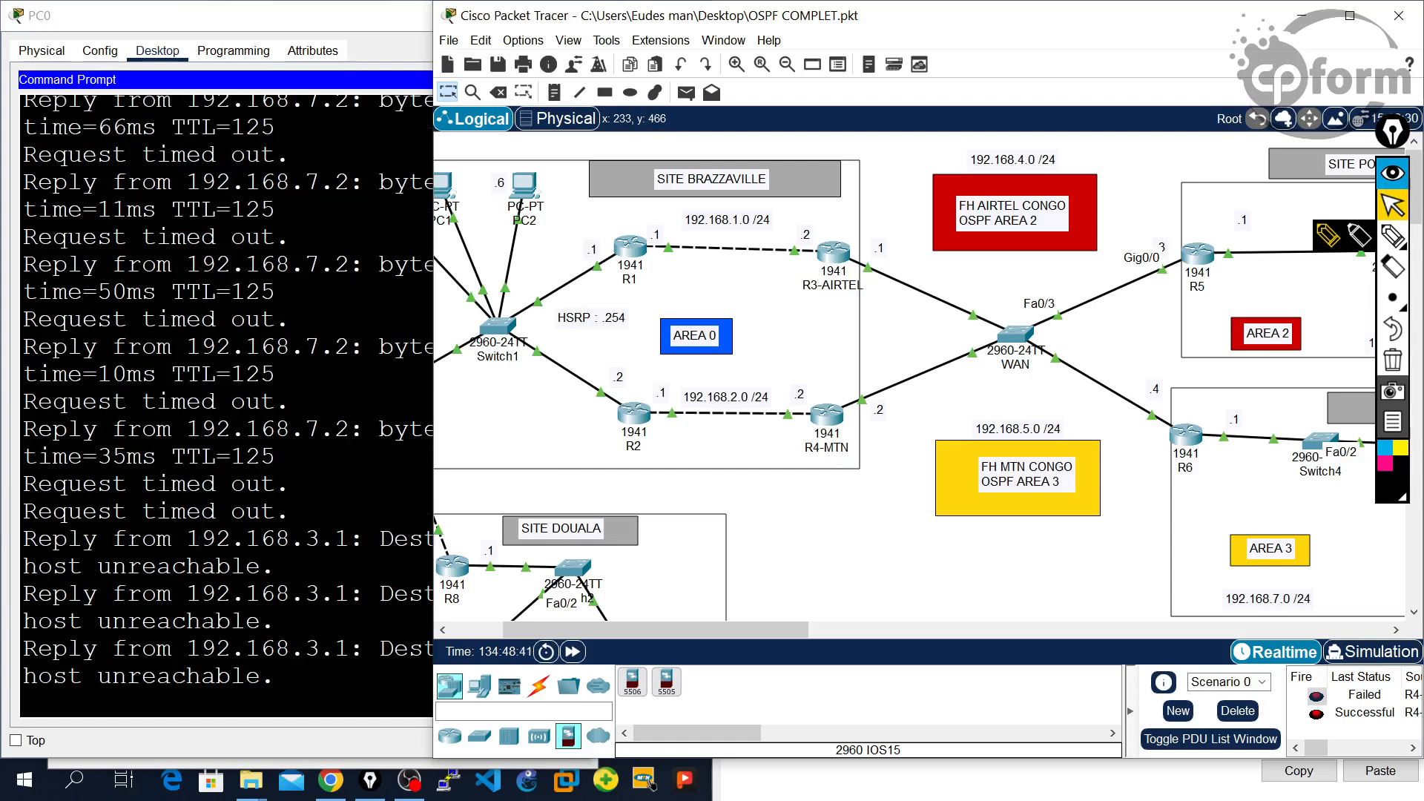
# Step: Check the latest replies of PC0's continuous ping to see whether traffic to 192.168.7.2 has stabilised
pyautogui.click(219, 511)
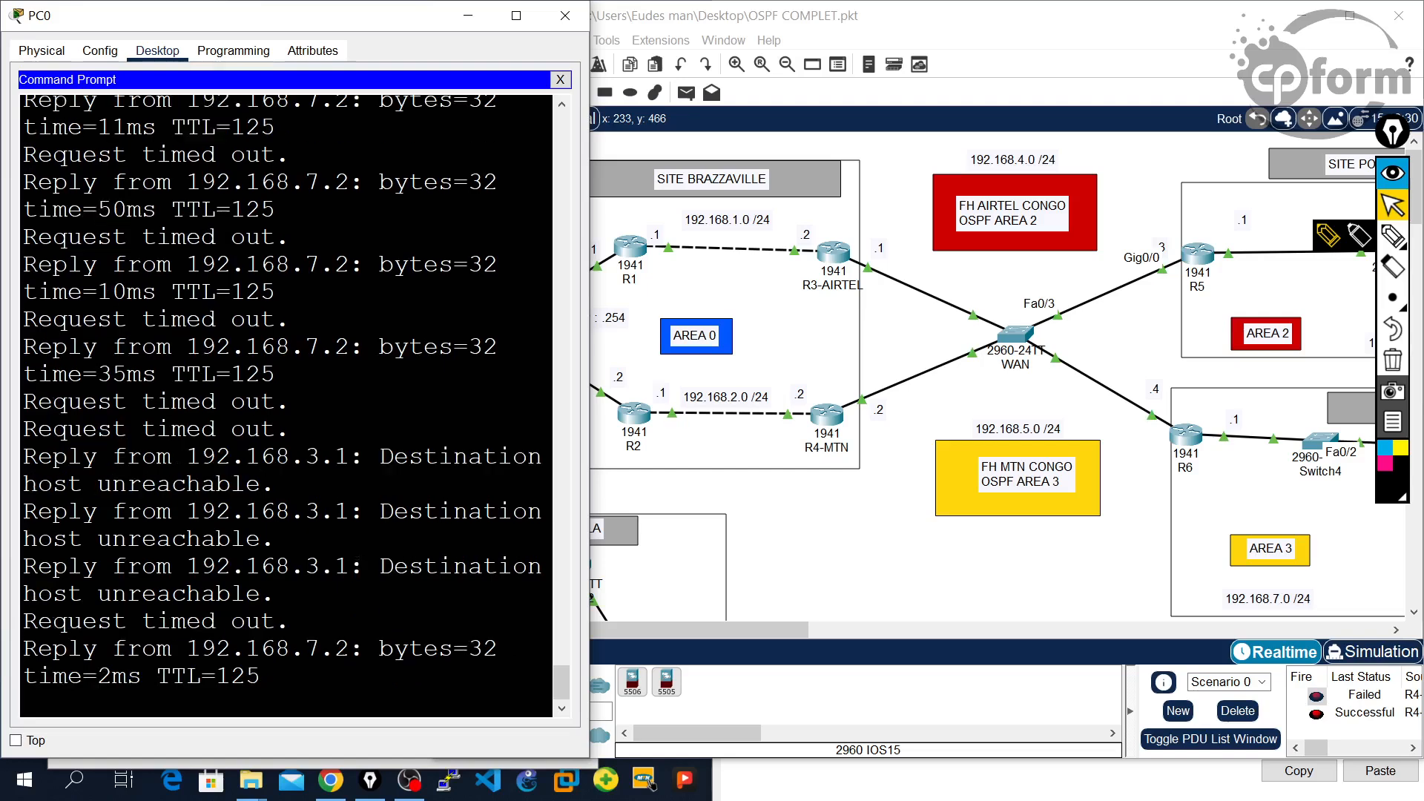
pyautogui.moveTo(331, 677); pyautogui.dragTo(40, 594)
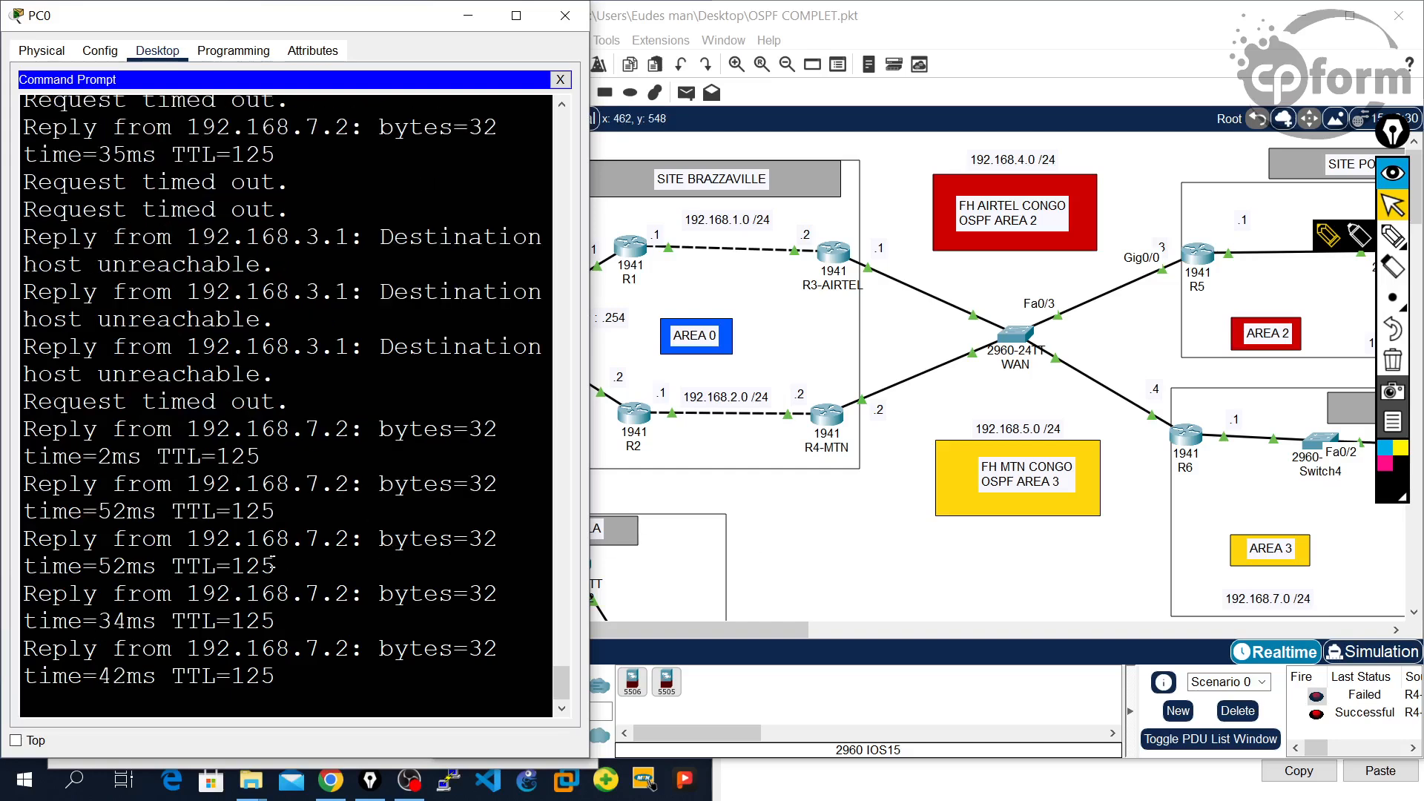
pyautogui.click(727, 550)
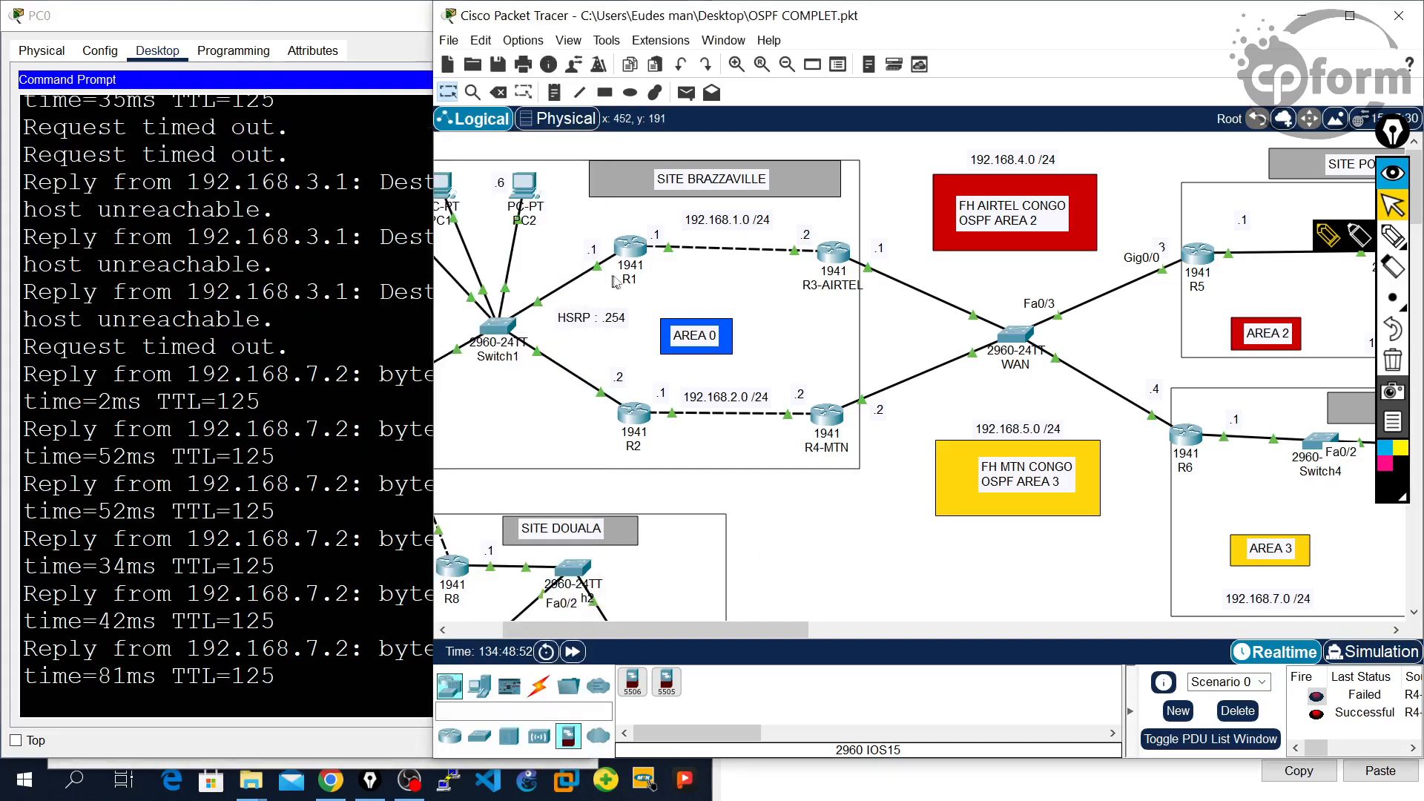
# Step: With the annotation pen, cross out R1's LAN link, trace the R1 to R3-AIRTEL path and draw an arrow from R2 towards R4-MTN
pyautogui.click(1359, 236)
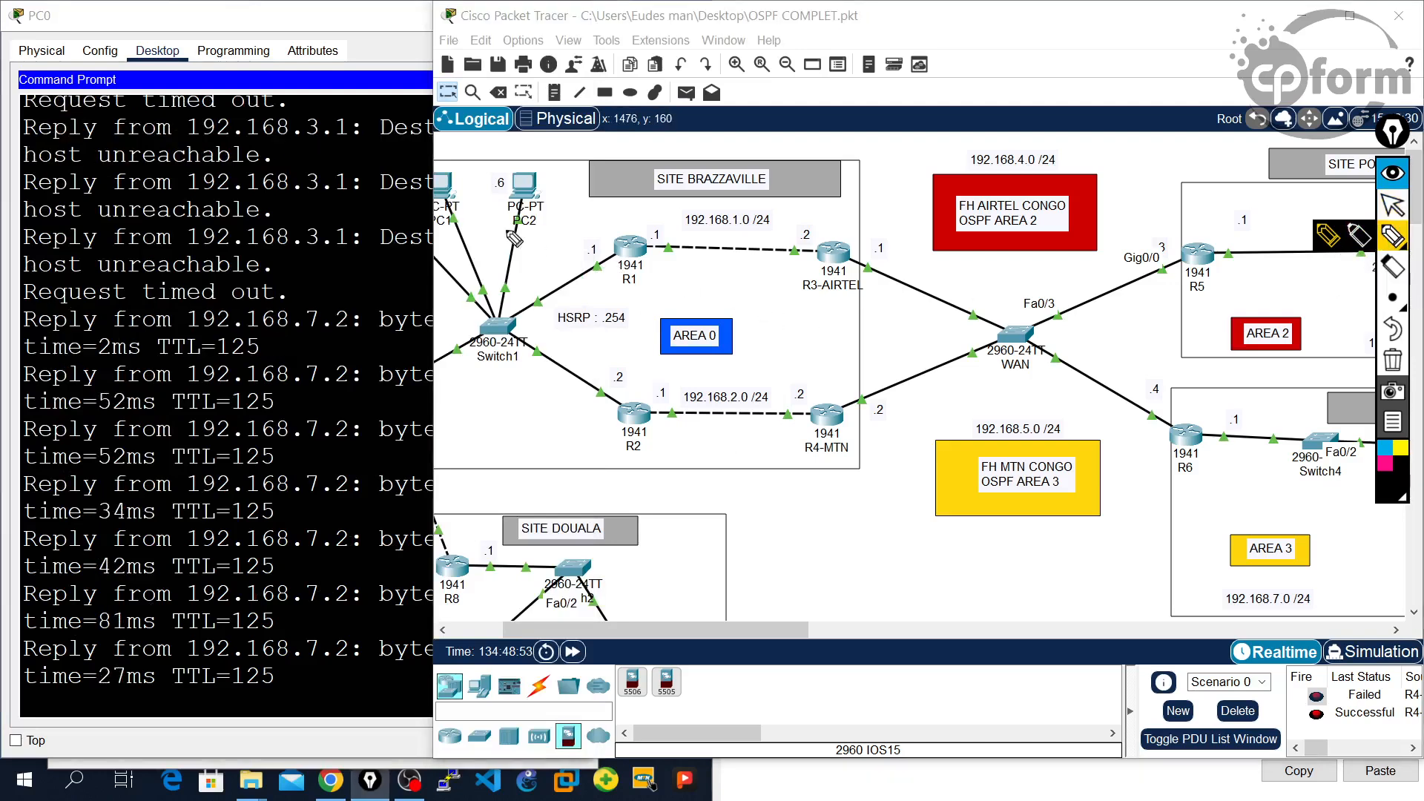
pyautogui.moveTo(550, 243); pyautogui.dragTo(620, 287)
pyautogui.moveTo(591, 234); pyautogui.dragTo(555, 293)
pyautogui.moveTo(605, 239)
pyautogui.mouseDown()
pyautogui.moveTo(657, 221)
pyautogui.moveTo(729, 248)
pyautogui.mouseUp()
pyautogui.moveTo(818, 245); pyautogui.dragTo(878, 254)
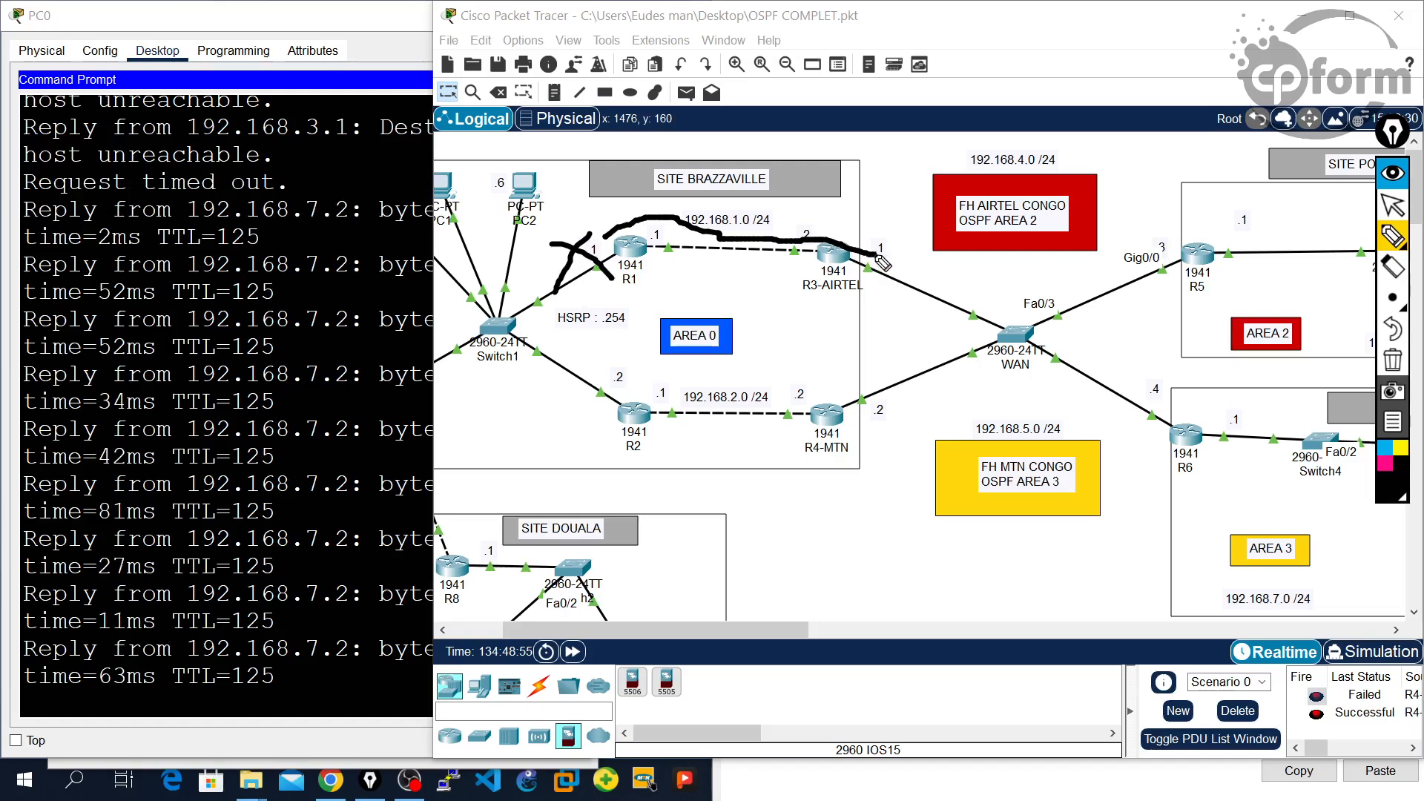
pyautogui.moveTo(589, 463)
pyautogui.mouseDown()
pyautogui.moveTo(777, 437)
pyautogui.moveTo(767, 461)
pyautogui.mouseUp()
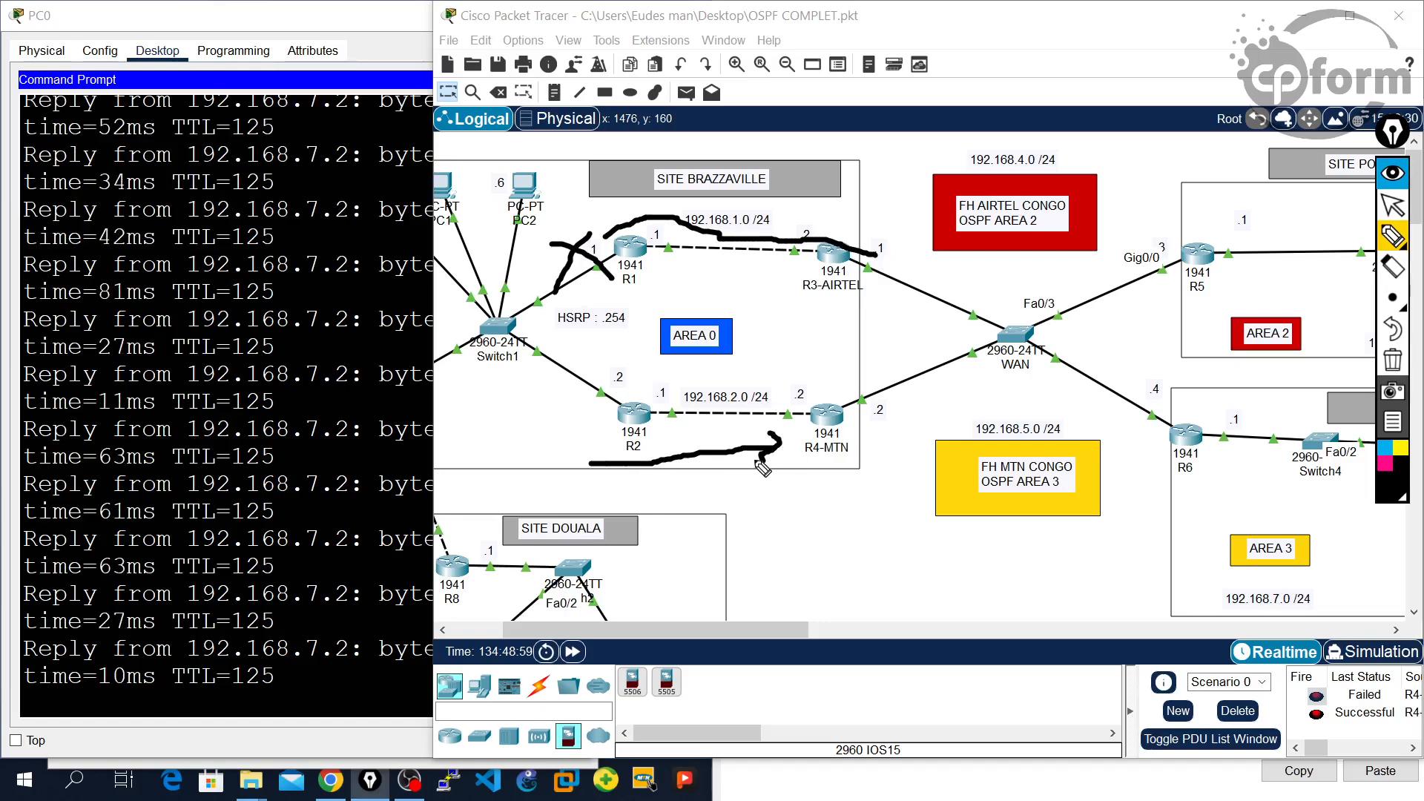
# Step: Cross out R1 and R3-AIRTEL, trace the backup path from Switch1 through R2 to R4-MTN, and clear the annotations
pyautogui.moveTo(628, 215)
pyautogui.mouseDown()
pyautogui.moveTo(653, 267)
pyautogui.moveTo(620, 268)
pyautogui.mouseUp()
pyautogui.moveTo(798, 221)
pyautogui.mouseDown()
pyautogui.moveTo(833, 251)
pyautogui.moveTo(806, 256)
pyautogui.mouseUp()
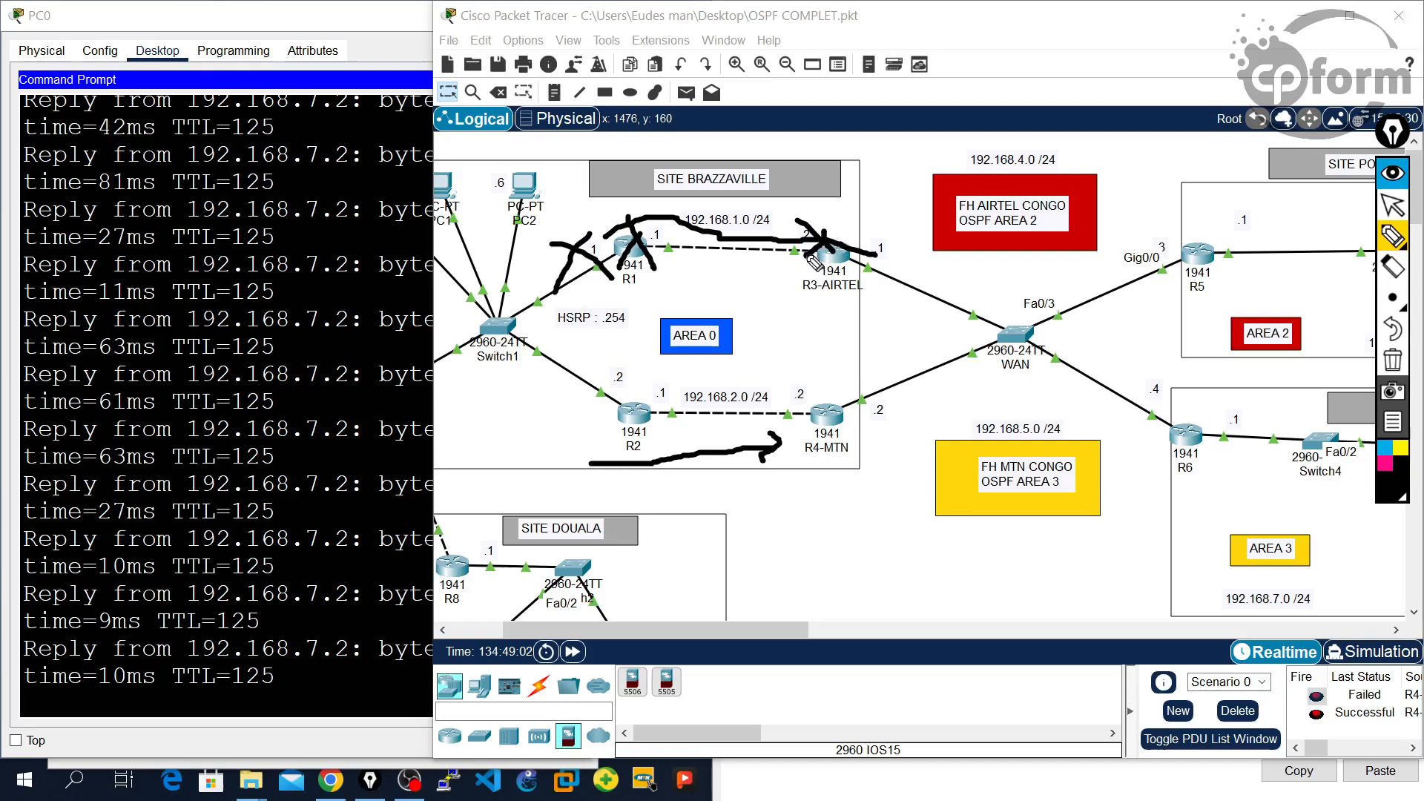
pyautogui.moveTo(478, 330)
pyautogui.mouseDown()
pyautogui.moveTo(535, 380)
pyautogui.moveTo(630, 424)
pyautogui.moveTo(829, 432)
pyautogui.mouseUp()
pyautogui.click(1392, 360)
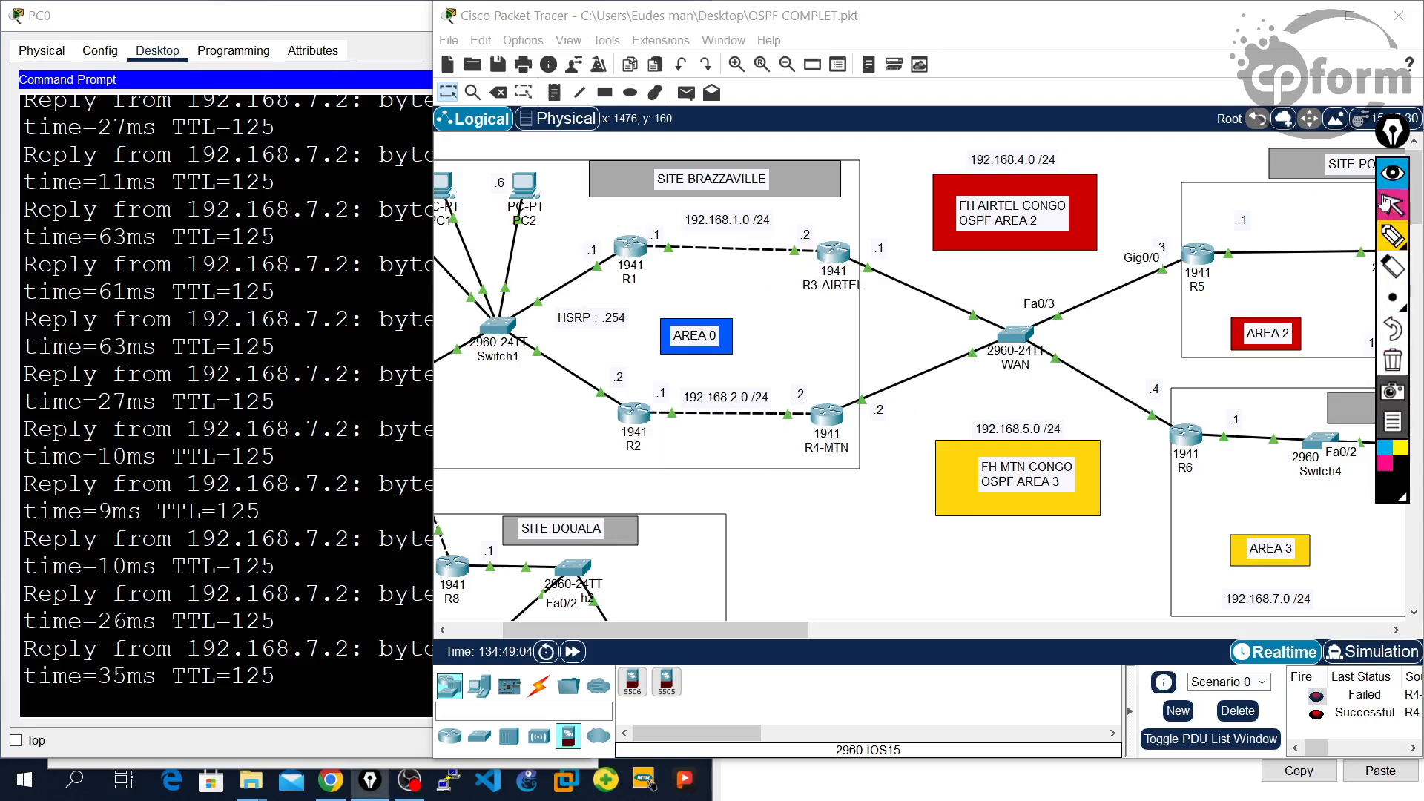
pyautogui.click(1394, 204)
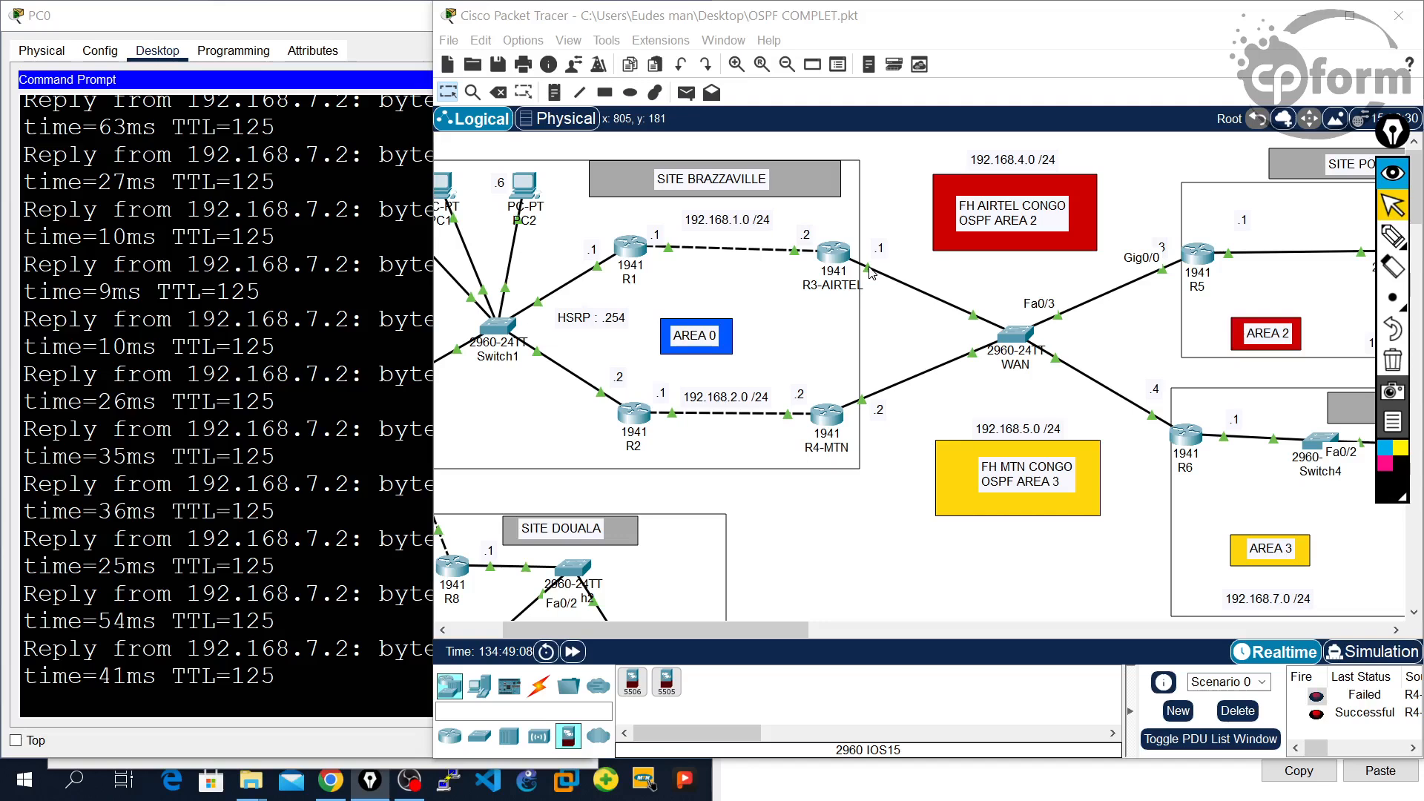
# Step: Open R3-AIRTEL's command line and enter global configuration mode
pyautogui.doubleClick(884, 250)
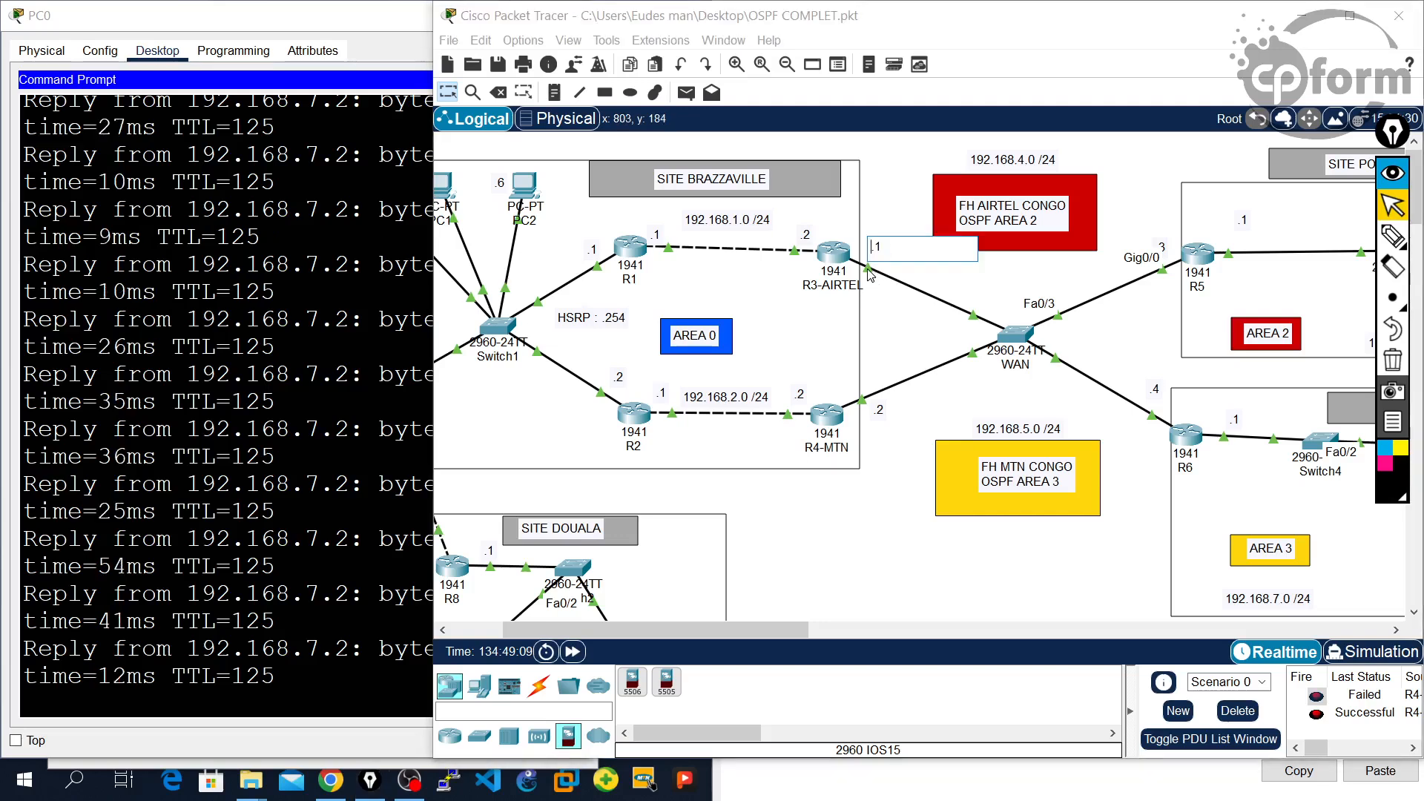
pyautogui.click(870, 275)
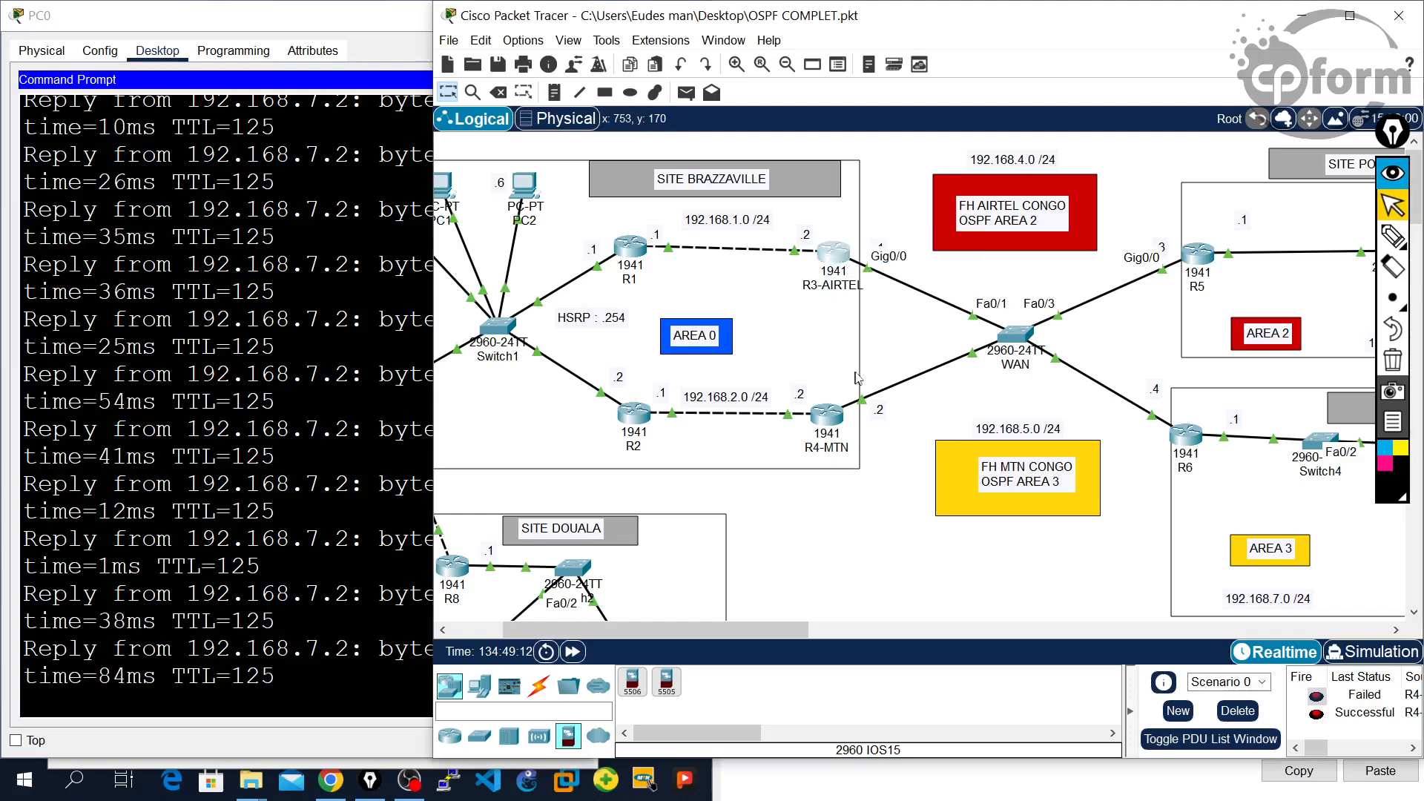
pyautogui.click(833, 252)
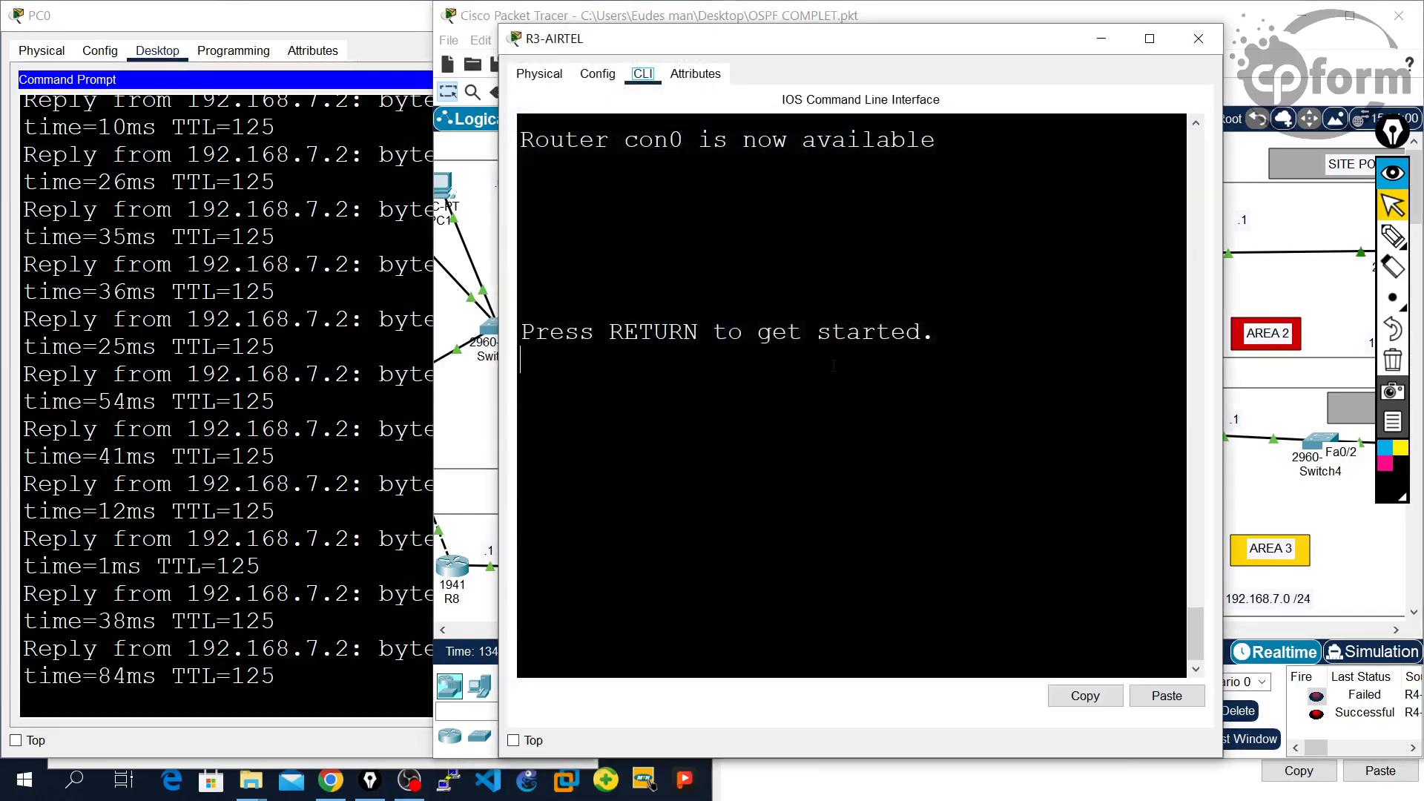
pyautogui.press('Return')
pyautogui.press('Return')
pyautogui.press('Return')
pyautogui.press('Return')
pyautogui.press('Return')
pyautogui.write('en')
pyautogui.press('Return')
pyautogui.press('Return')
pyautogui.write('conf t')
pyautogui.press('Return')
pyautogui.press('Return')
# Step: Enter interface configuration for R3-AIRTEL's gigabitEthernet 0/0 and minimise the router's window
pyautogui.write('in')
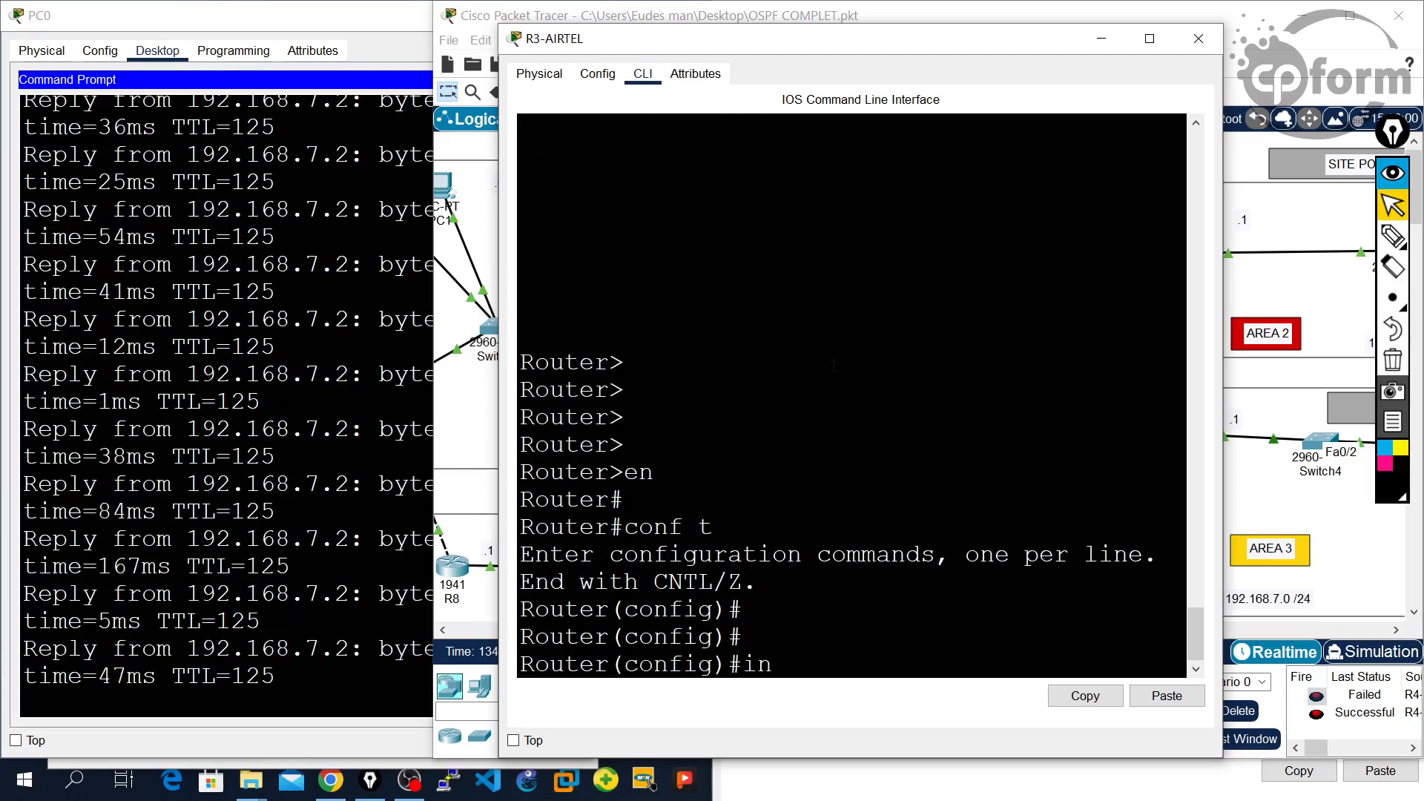
pyautogui.press('Tab')
pyautogui.write('gi')
pyautogui.press('Tab')
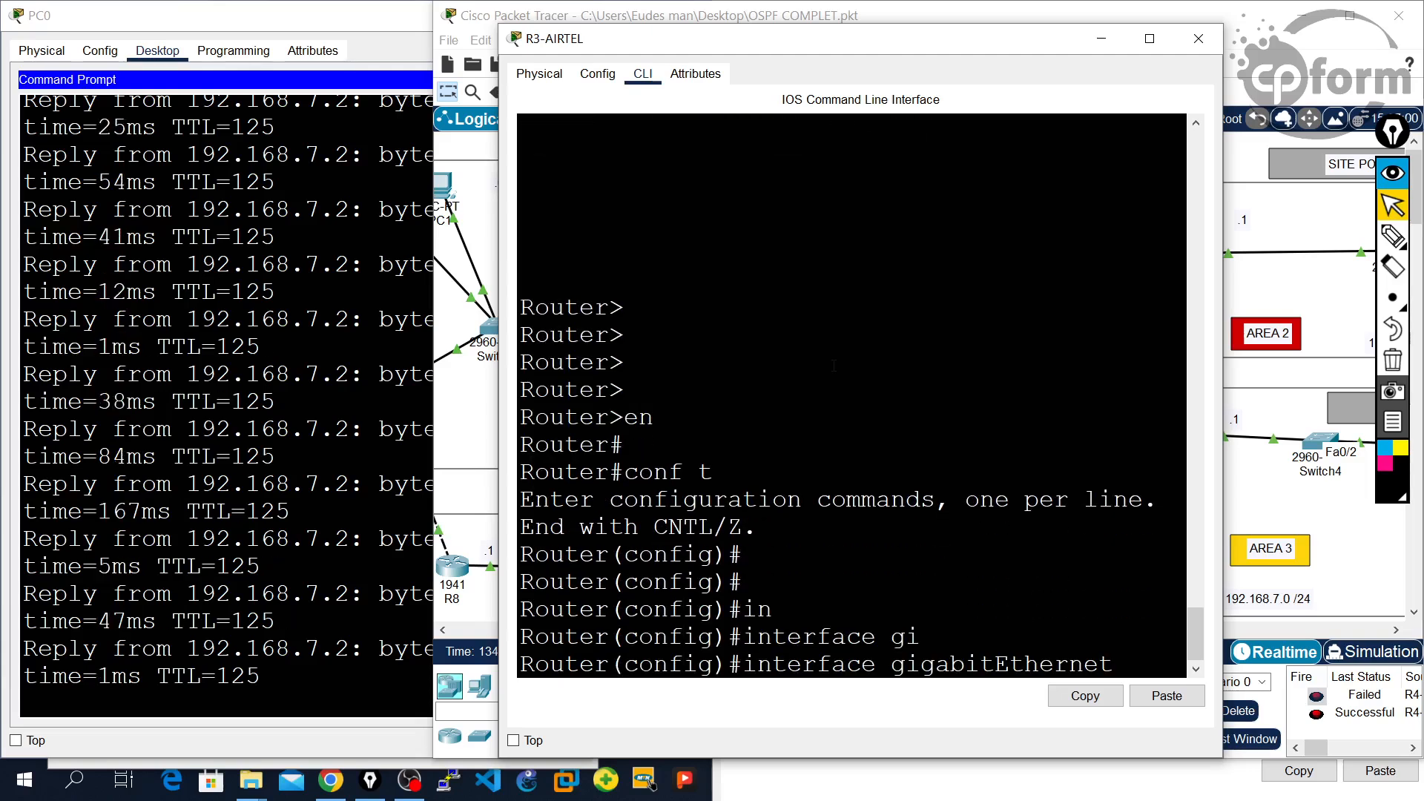
pyautogui.write('0/0')
pyautogui.press('Return')
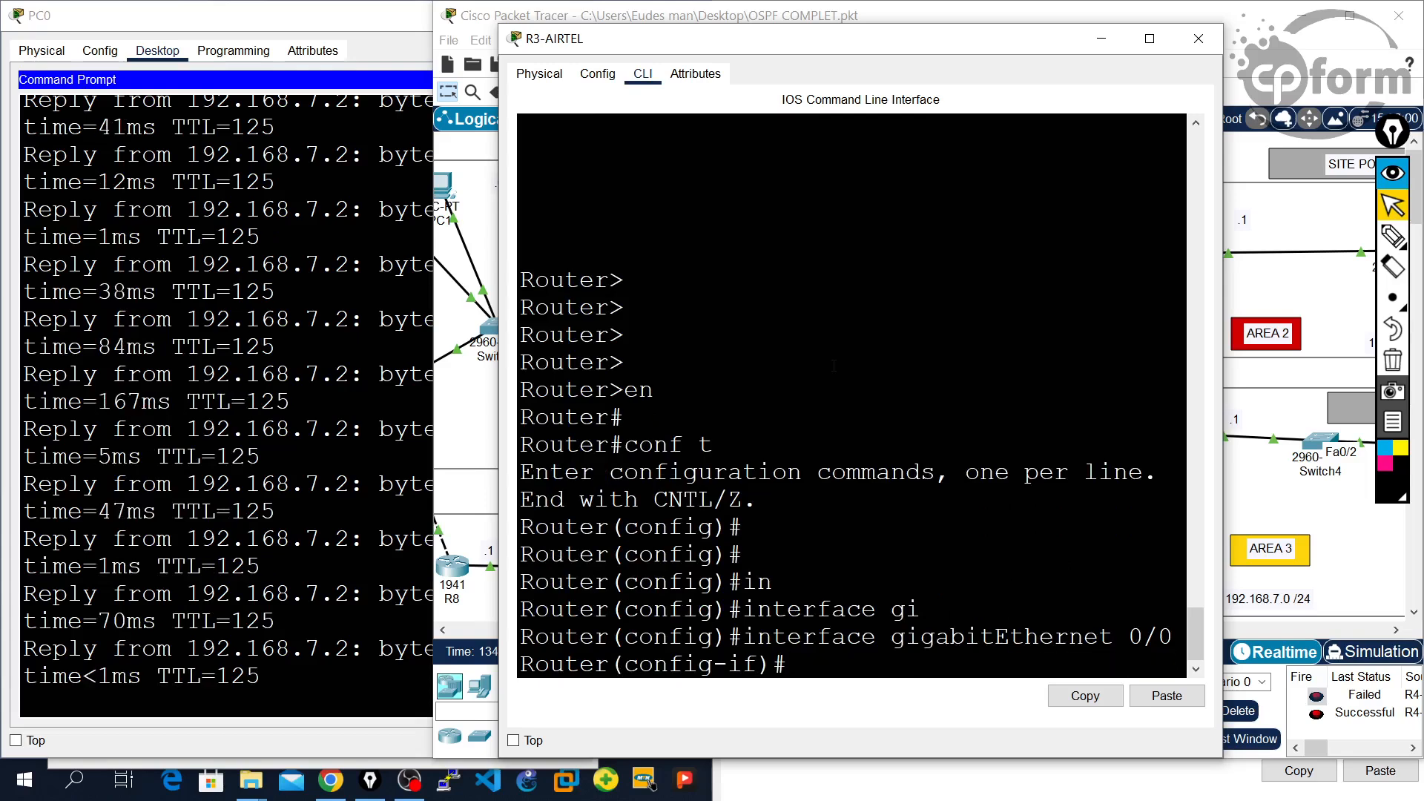
pyautogui.click(1101, 38)
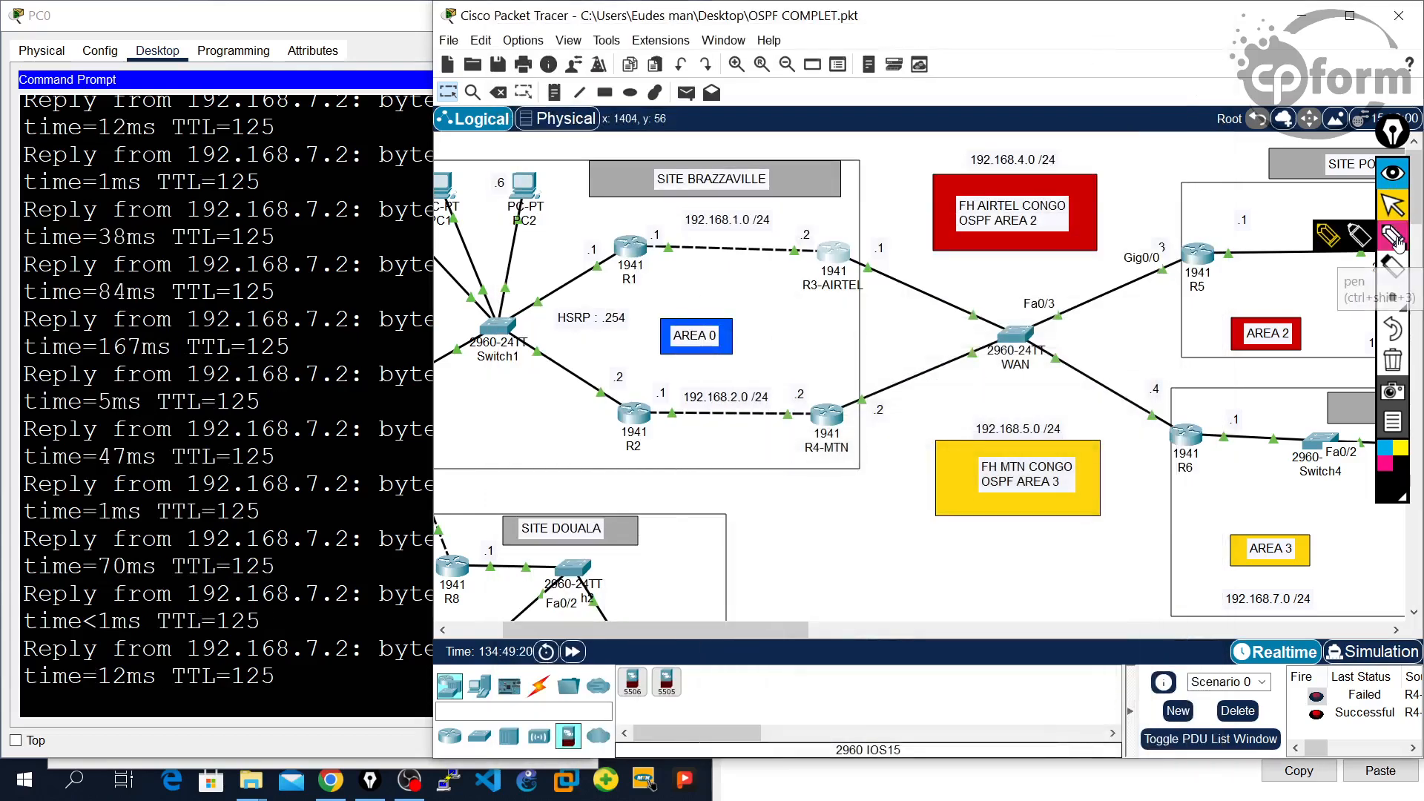
# Step: Trace the paths from Switch1 via R1 and R3-AIRTEL to R5 and R6 with the pen, and cross out R2's link to R4-MTN
pyautogui.moveTo(514, 312)
pyautogui.mouseDown()
pyautogui.moveTo(723, 239)
pyautogui.moveTo(842, 259)
pyautogui.moveTo(923, 311)
pyautogui.moveTo(1363, 245)
pyautogui.mouseUp()
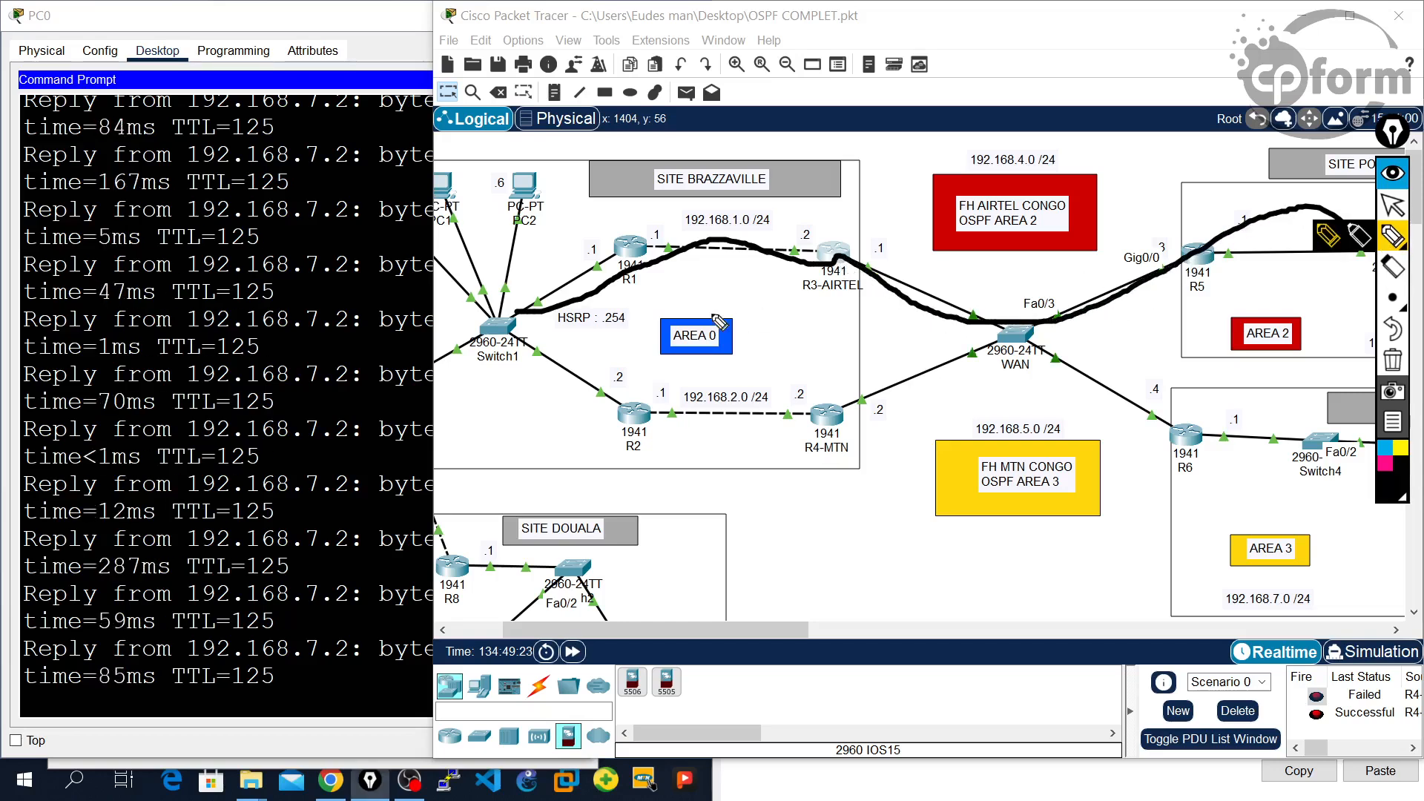
pyautogui.moveTo(827, 261)
pyautogui.mouseDown()
pyautogui.moveTo(1002, 323)
pyautogui.moveTo(1168, 427)
pyautogui.moveTo(1238, 437)
pyautogui.mouseUp()
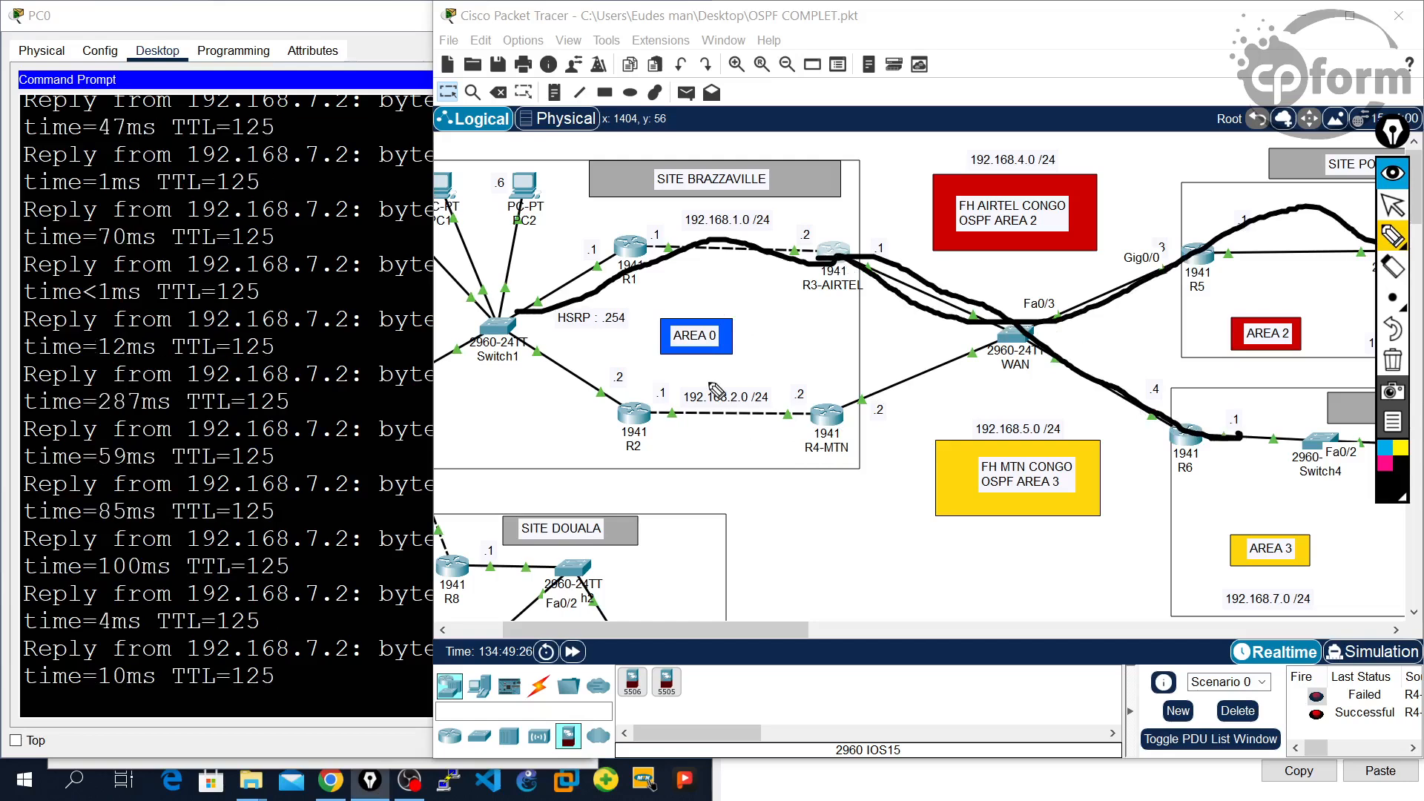
pyautogui.moveTo(645, 389); pyautogui.dragTo(734, 467)
pyautogui.moveTo(721, 381); pyautogui.dragTo(634, 444)
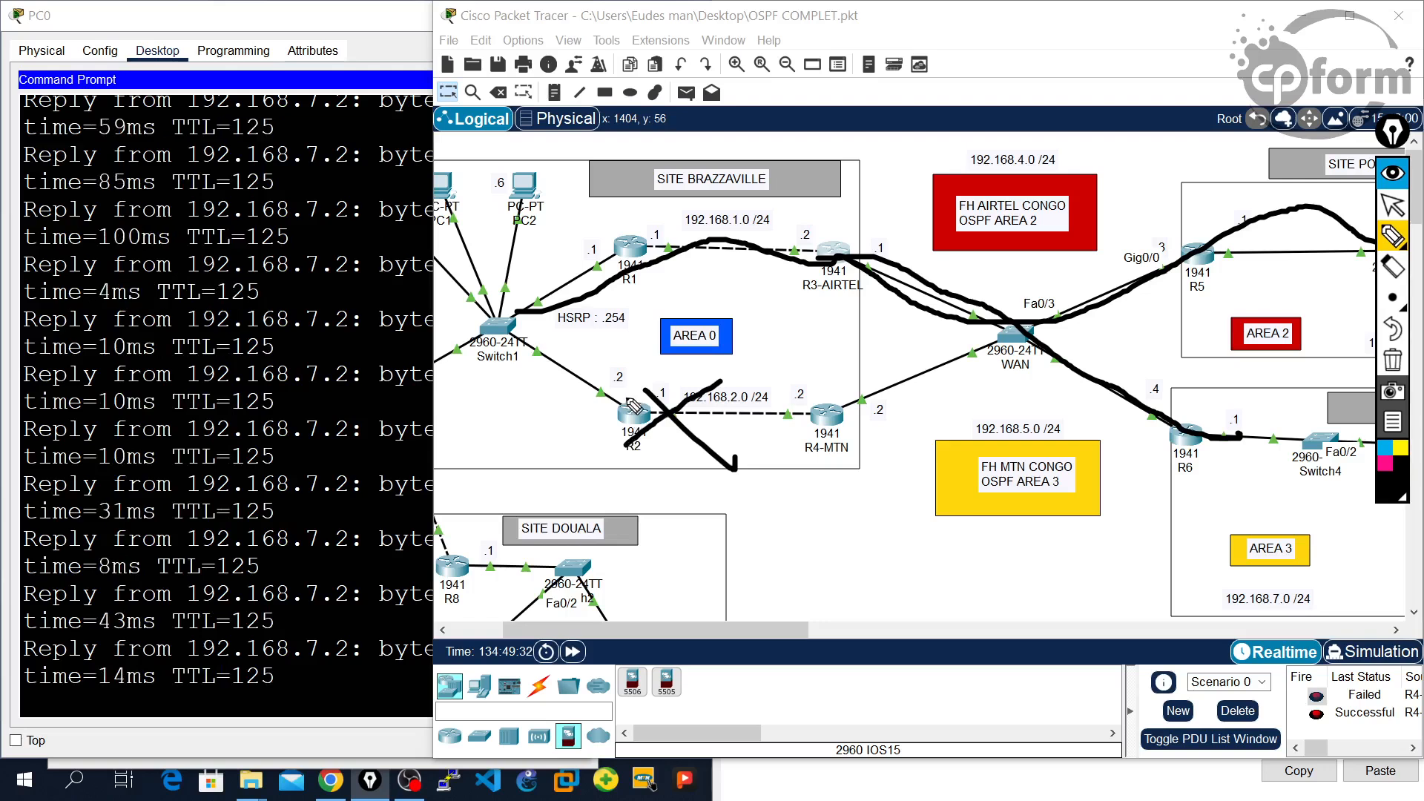
pyautogui.moveTo(649, 393); pyautogui.dragTo(723, 456)
pyautogui.moveTo(714, 394); pyautogui.dragTo(656, 452)
# Step: Cross out R3-AIRTEL's link towards the WAN switch and clear all annotations
pyautogui.moveTo(860, 239)
pyautogui.mouseDown()
pyautogui.moveTo(877, 276)
pyautogui.moveTo(853, 281)
pyautogui.mouseUp()
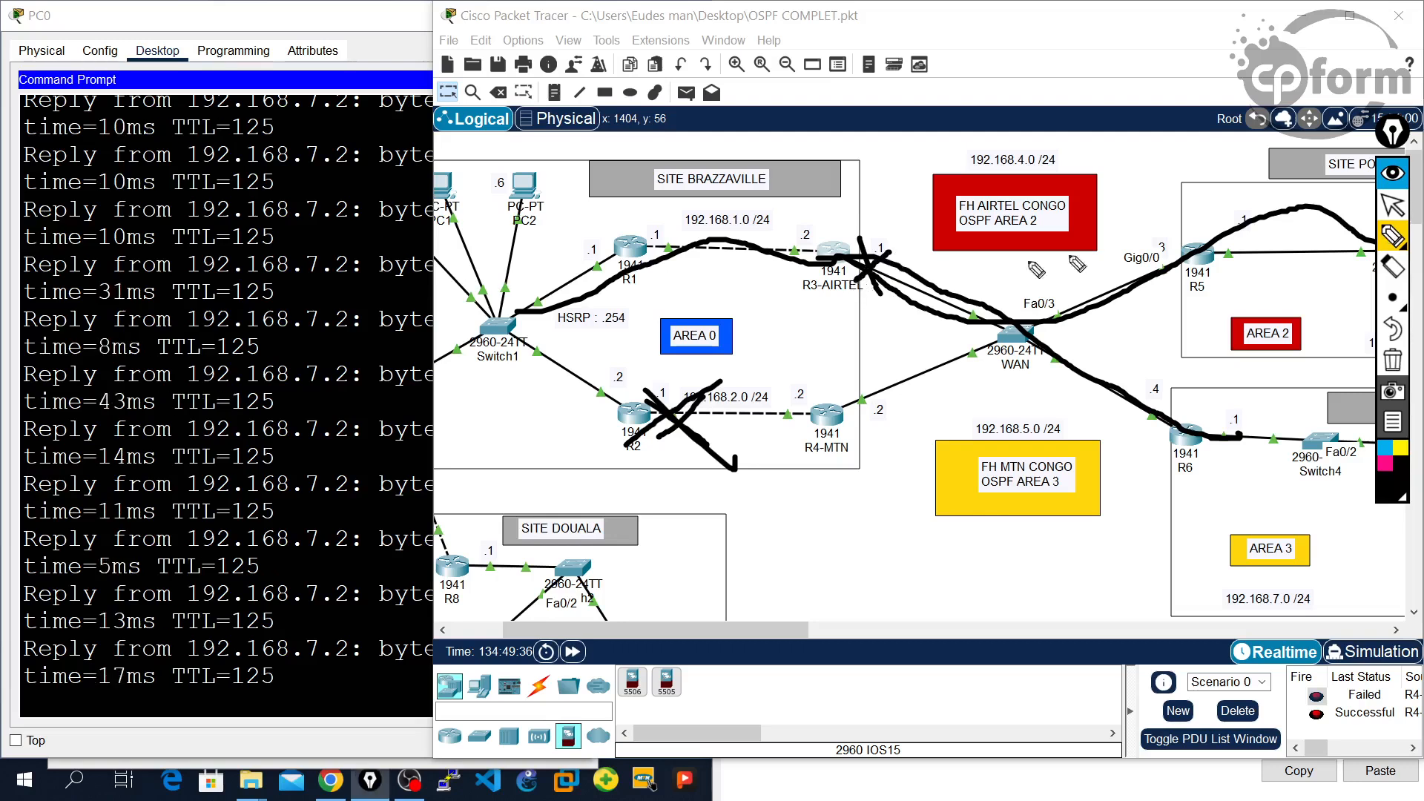
pyautogui.click(1393, 361)
pyautogui.click(1393, 205)
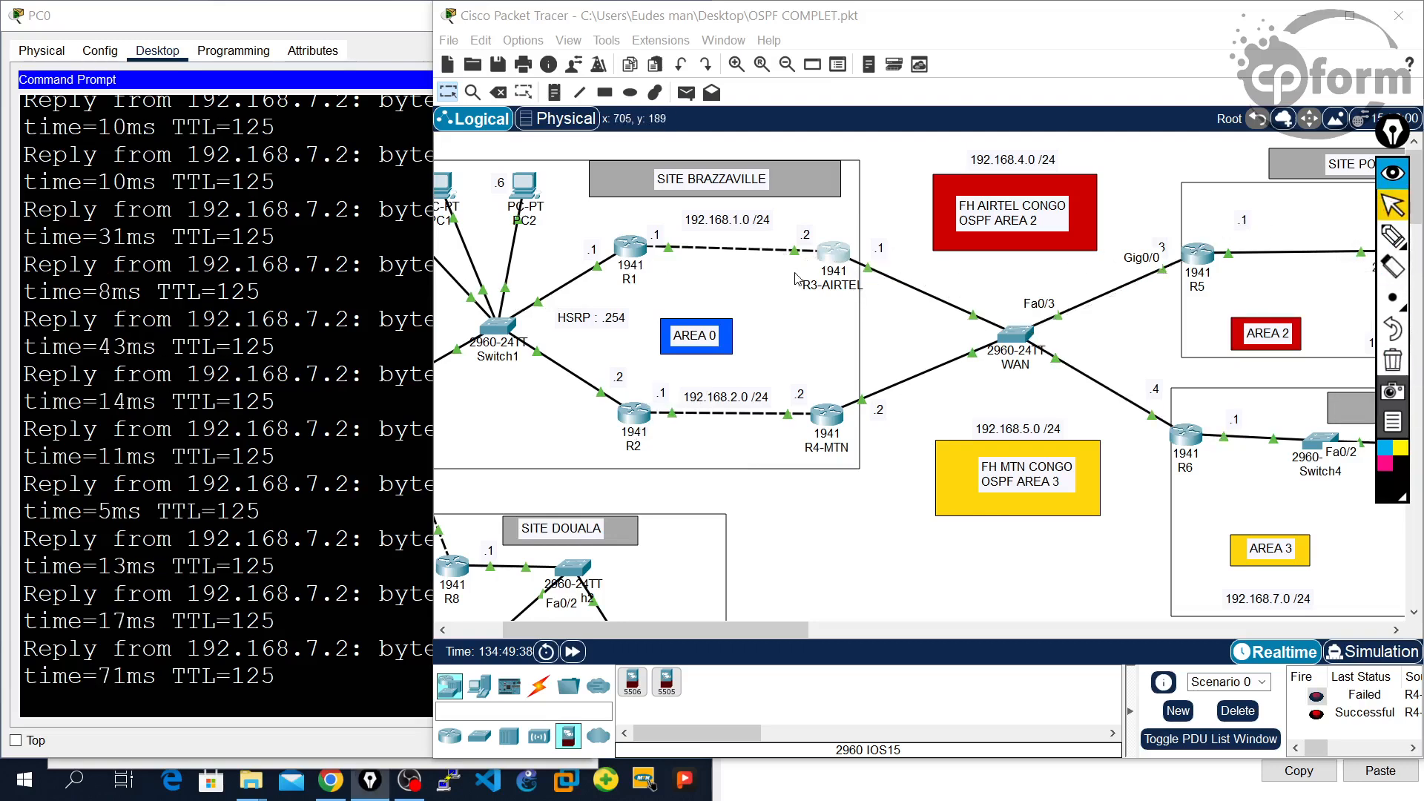
# Step: Shut down R3-AIRTEL's gigabitEthernet 0/0 interface and close the router's window
pyautogui.click(834, 254)
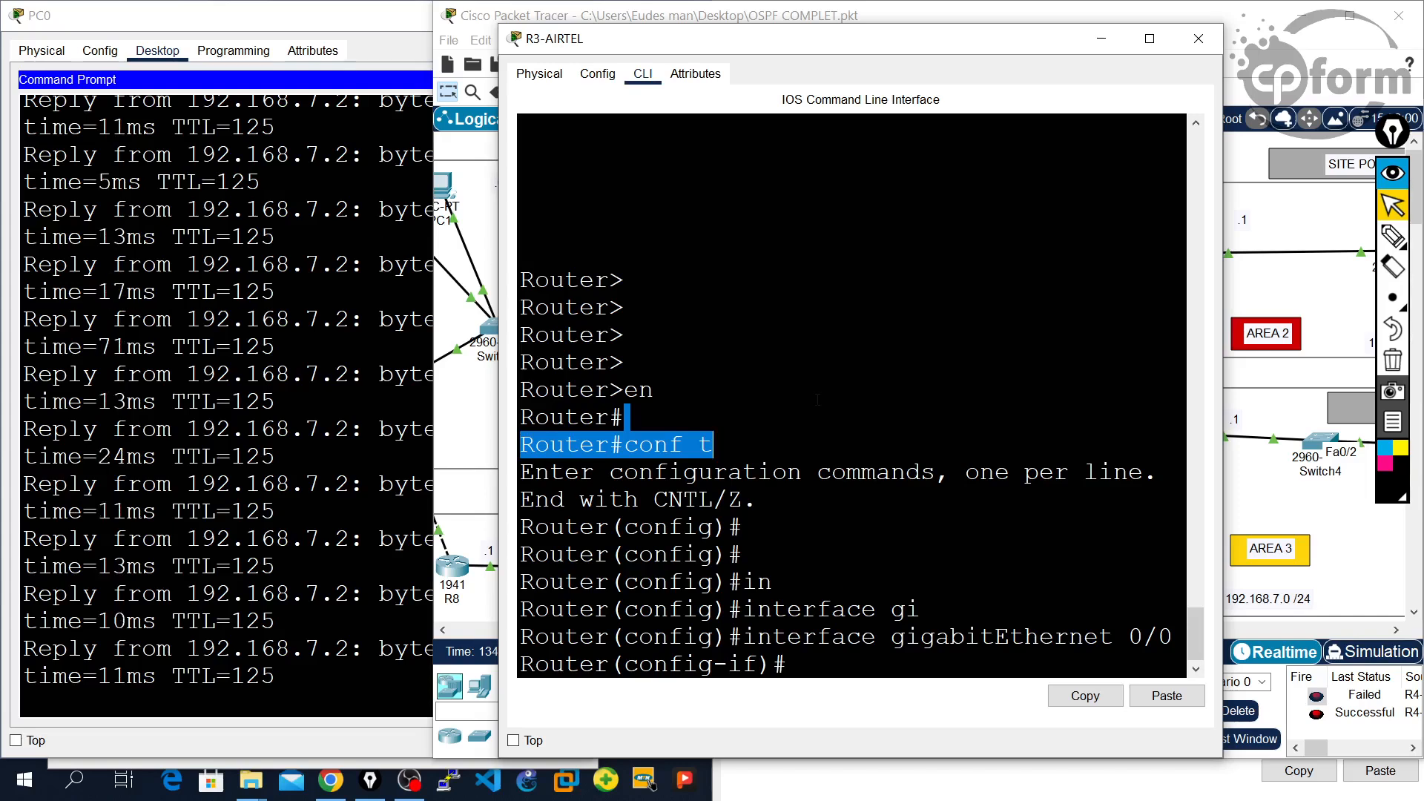
pyautogui.write('shu')
pyautogui.press('Tab')
pyautogui.press('Return')
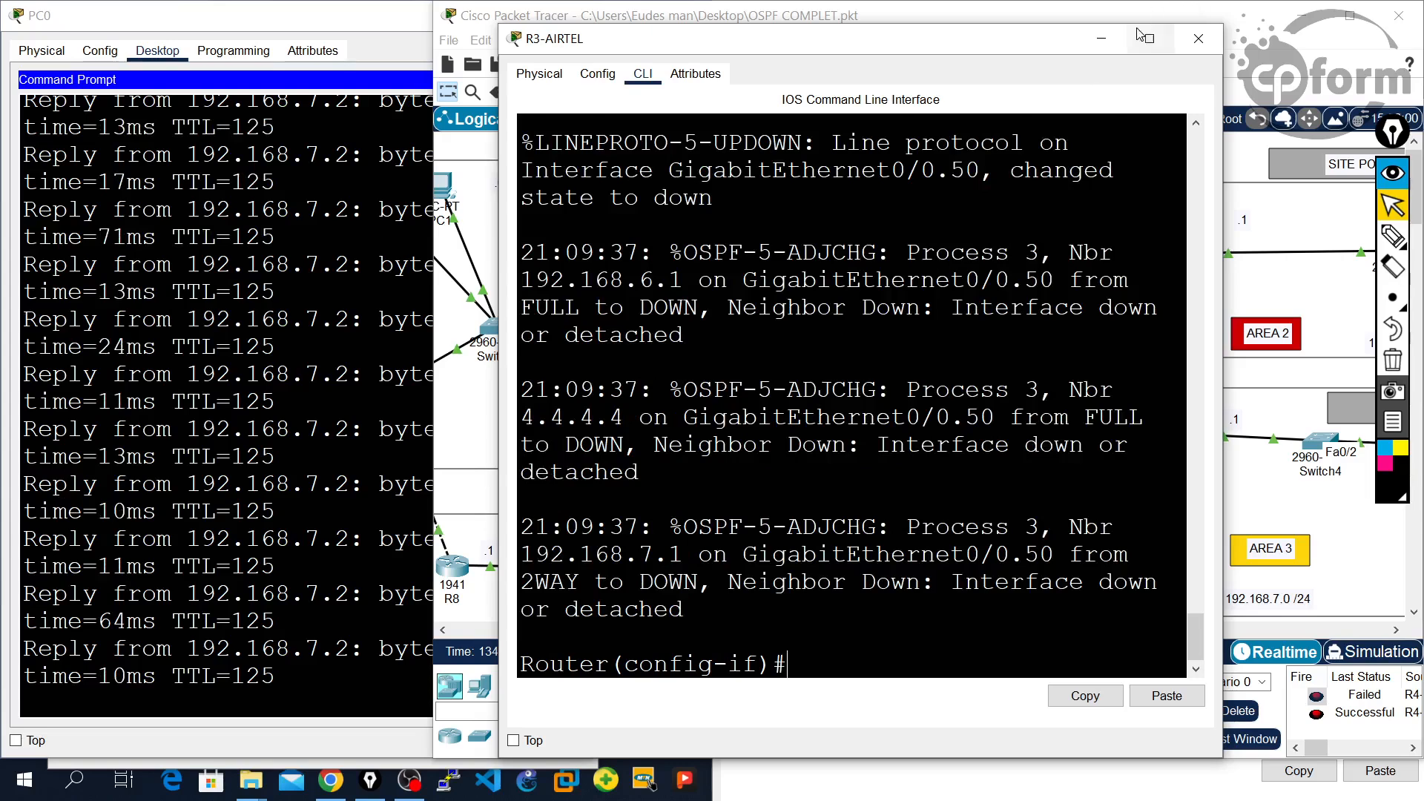
pyautogui.click(1199, 38)
# Step: Bring PC0's command prompt forward and check the continuous ping to 192.168.7.2 for timeouts
pyautogui.click(340, 653)
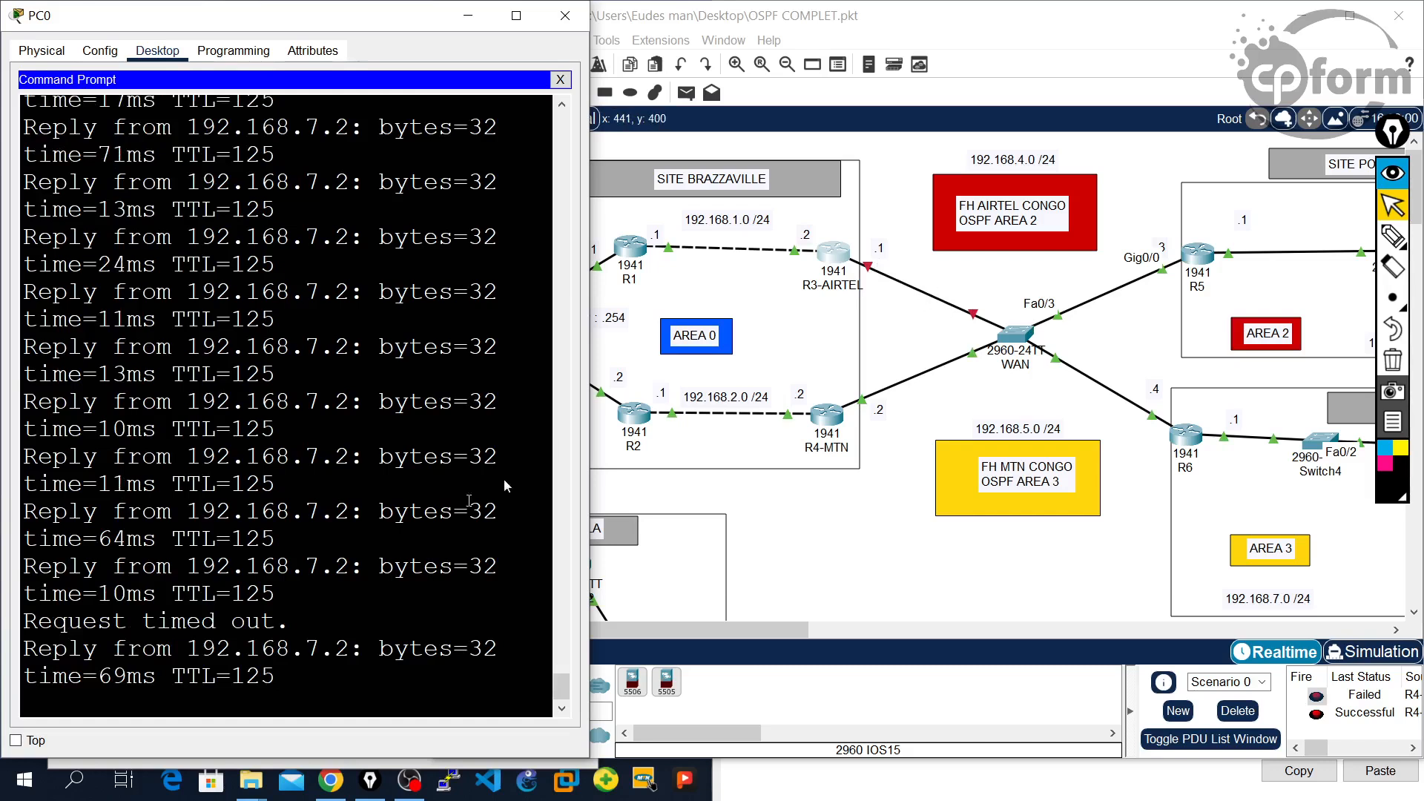
pyautogui.moveTo(290, 621); pyautogui.dragTo(6, 620)
pyautogui.moveTo(300, 677); pyautogui.dragTo(22, 619)
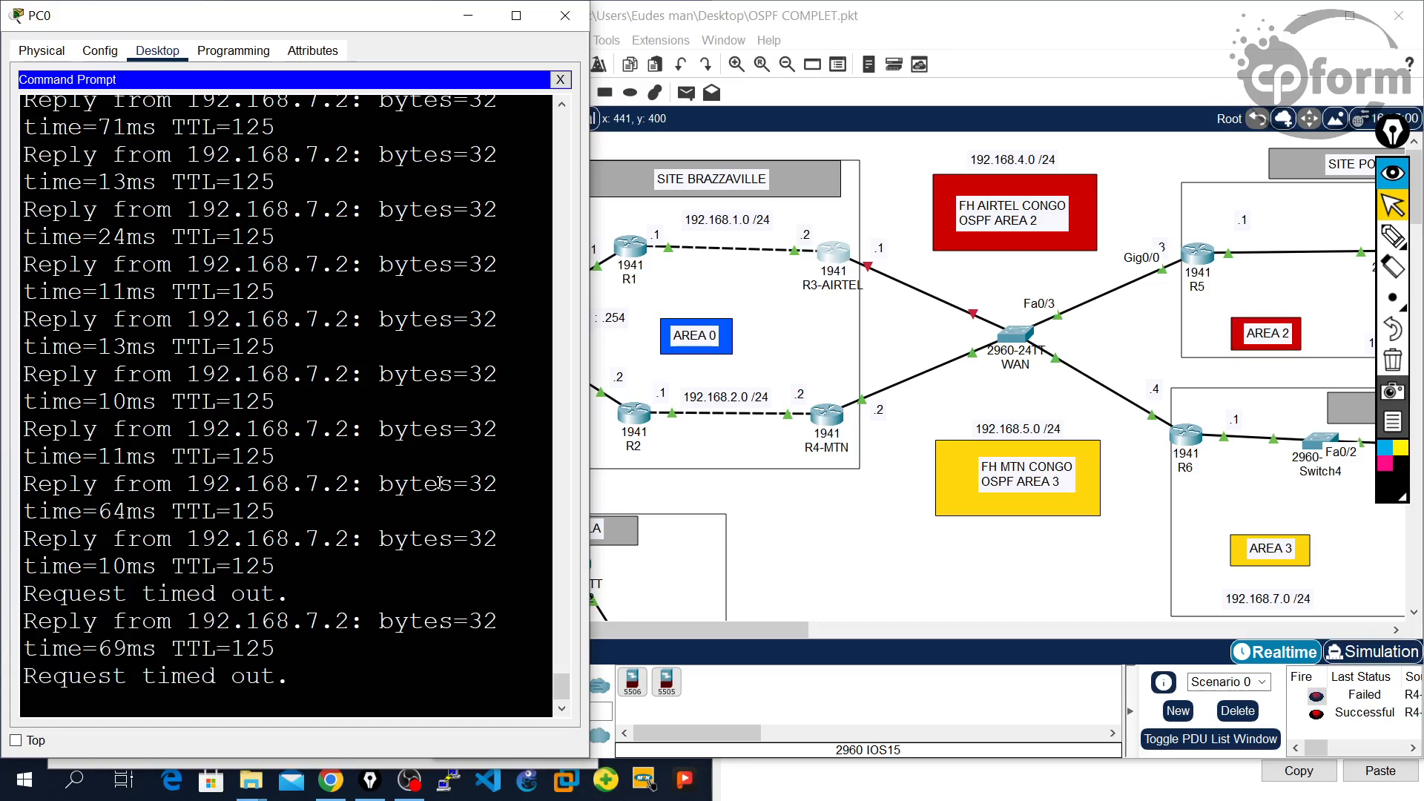
pyautogui.moveTo(271, 702); pyautogui.dragTo(24, 673)
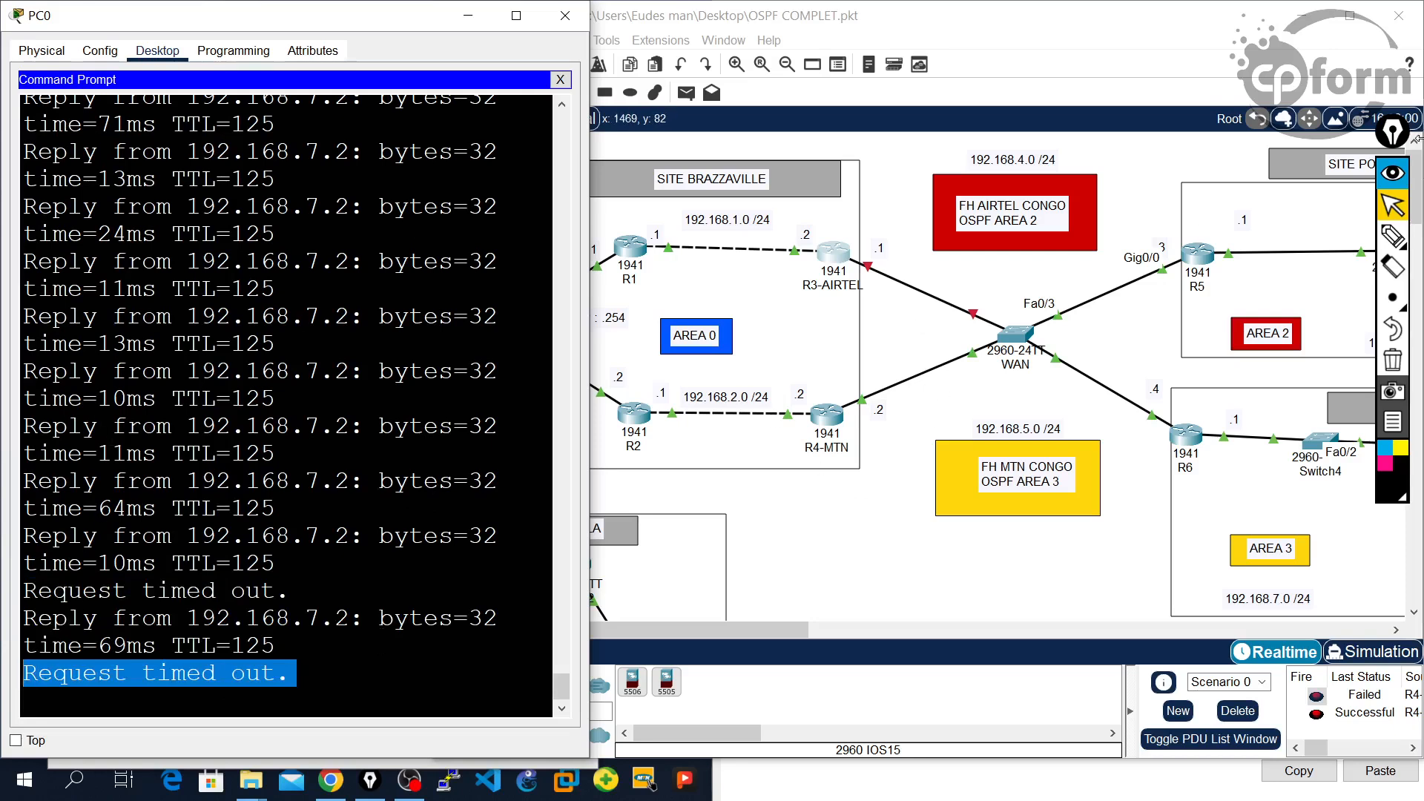
# Step: Draw an arrow along the path from R2 through R4-MTN to the WAN switch and return to PC0's ping
pyautogui.click(1392, 236)
pyautogui.moveTo(607, 433)
pyautogui.mouseDown()
pyautogui.moveTo(852, 442)
pyautogui.moveTo(992, 363)
pyautogui.moveTo(962, 392)
pyautogui.mouseUp()
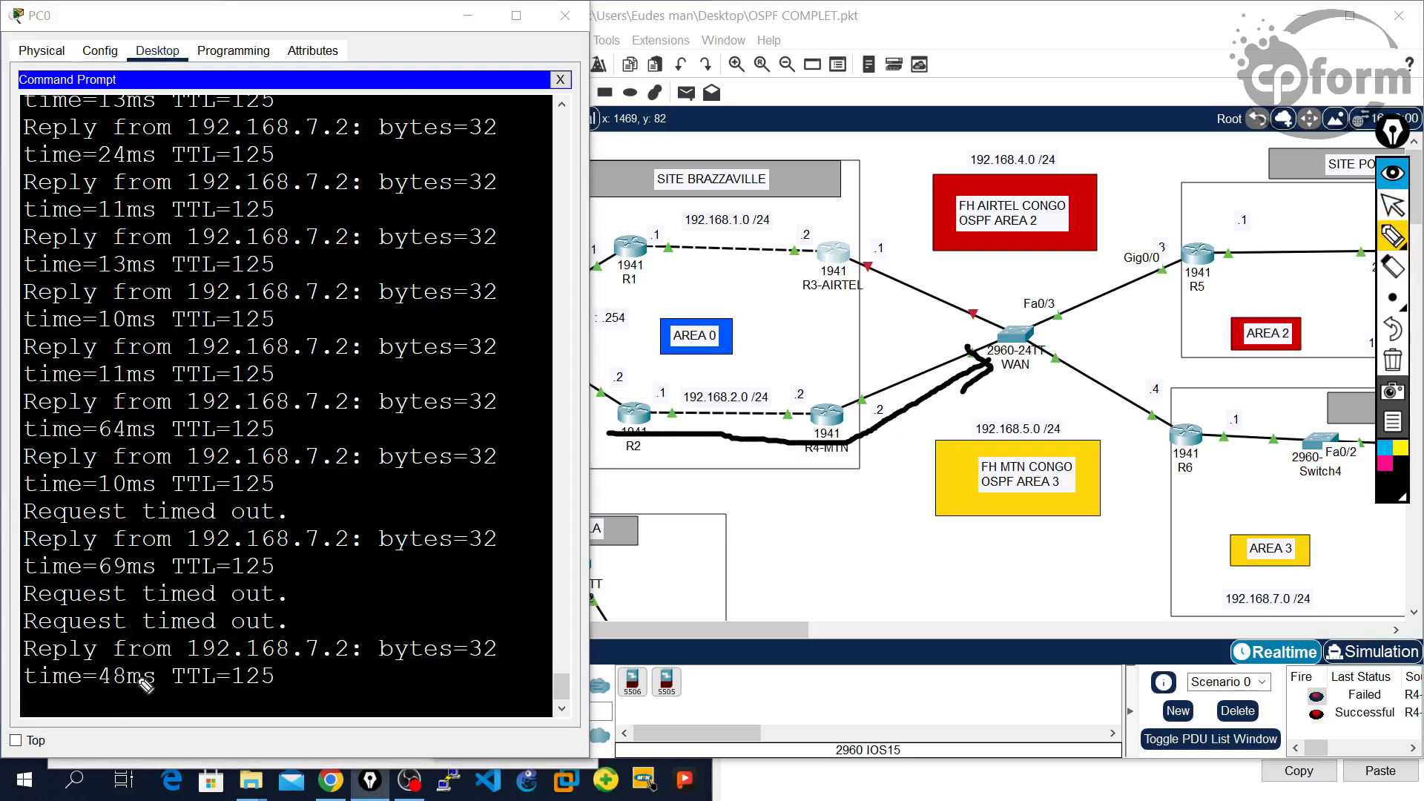
pyautogui.scroll(3, 734, 445)
pyautogui.click(1393, 205)
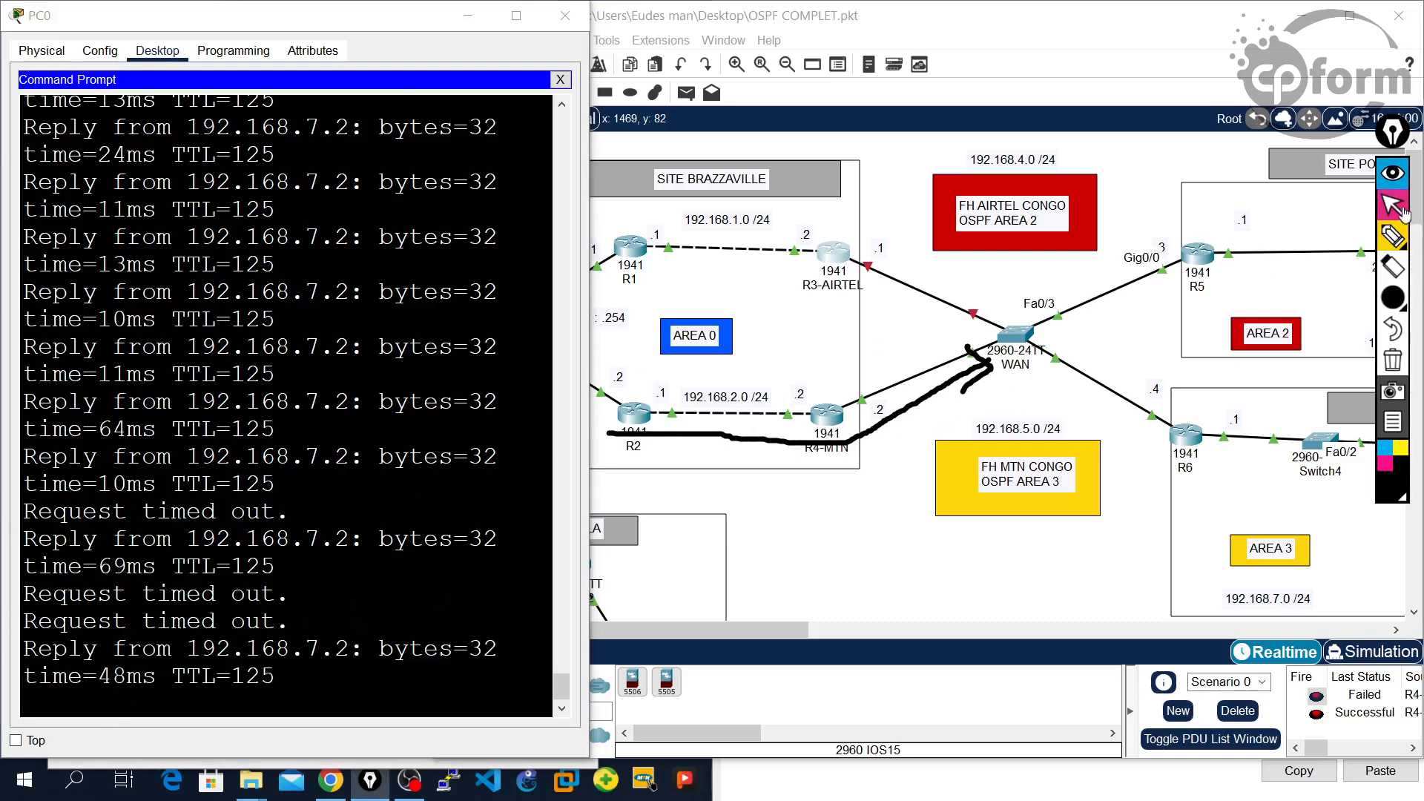
pyautogui.click(394, 569)
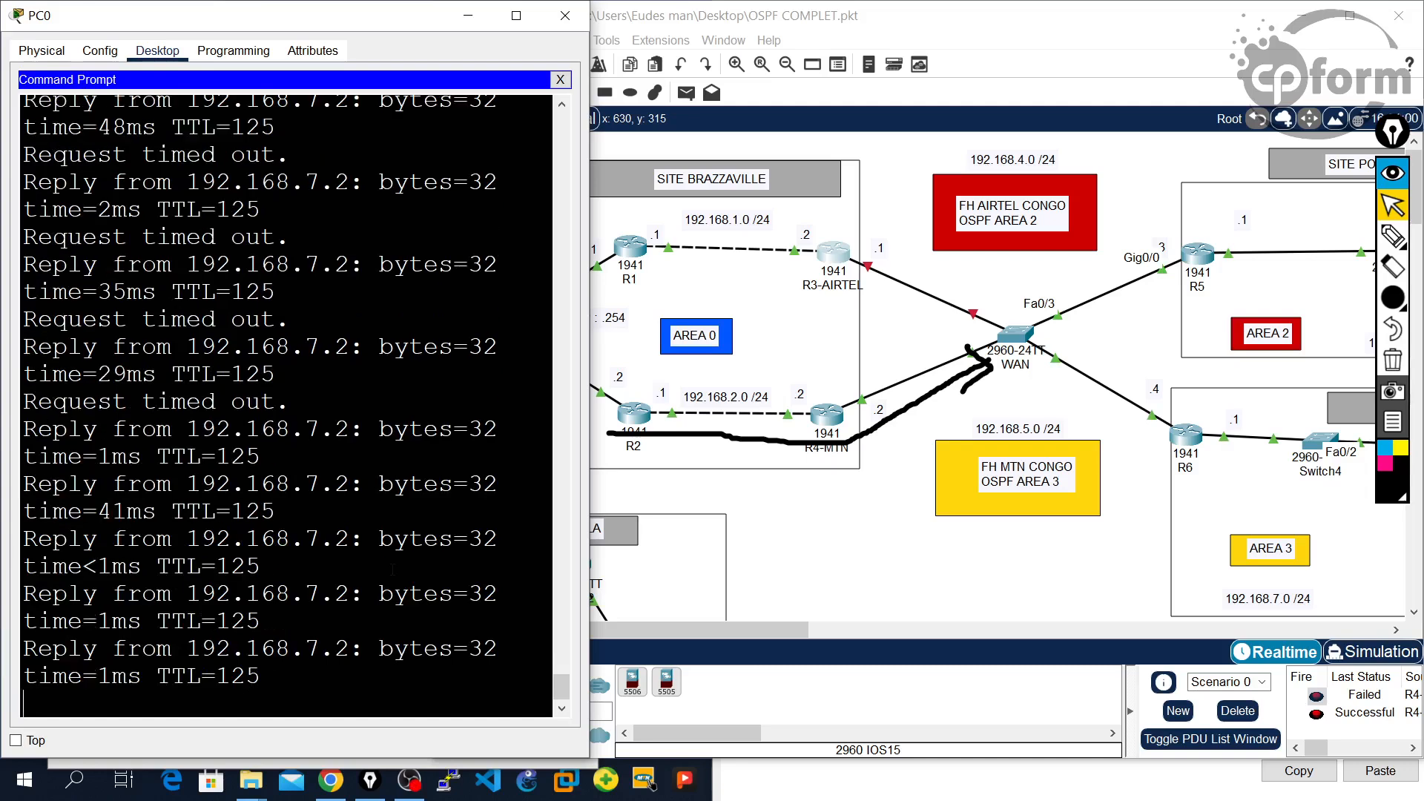
# Step: Reduce the annotation pen's size and clear the annotations over the topology
pyautogui.click(1393, 236)
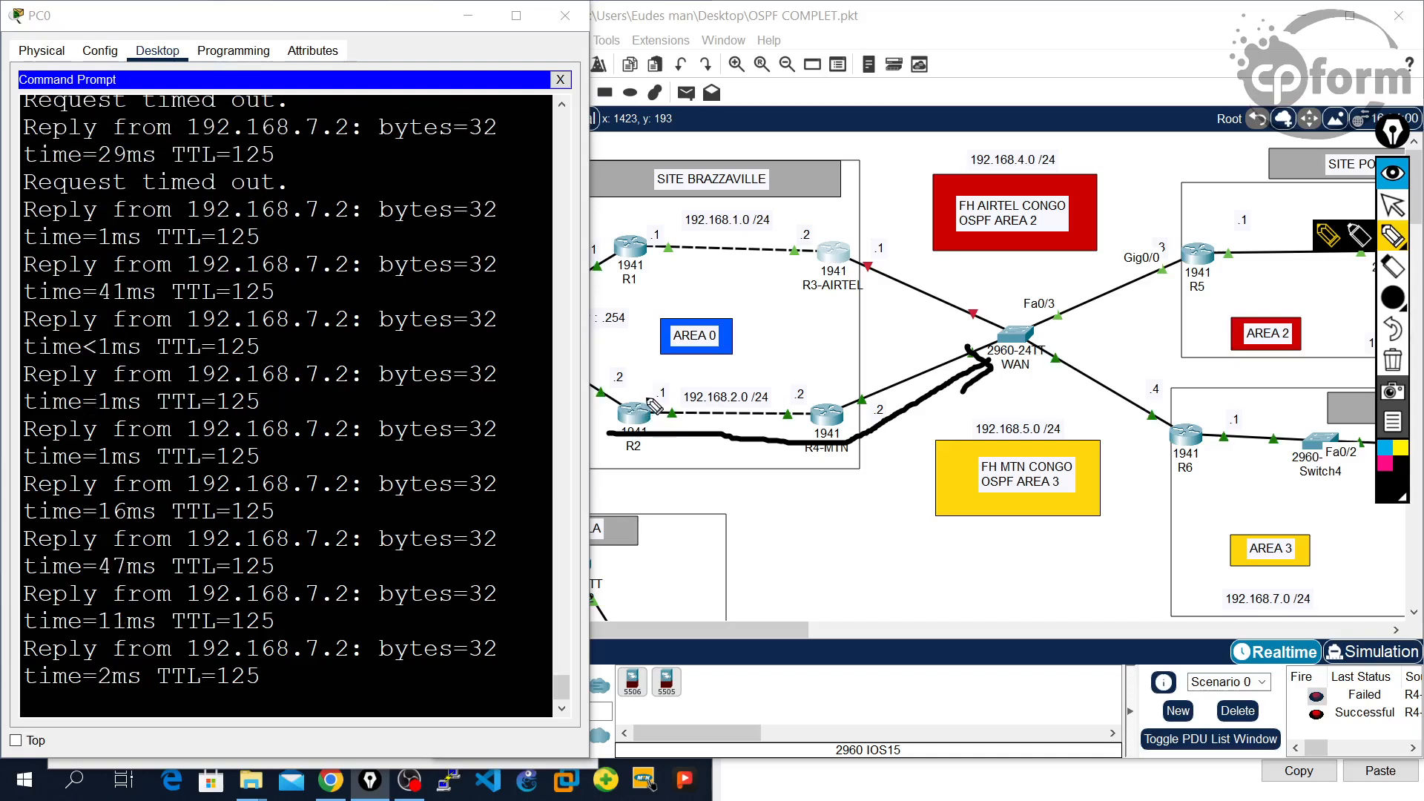
pyautogui.moveTo(652, 404); pyautogui.dragTo(627, 398)
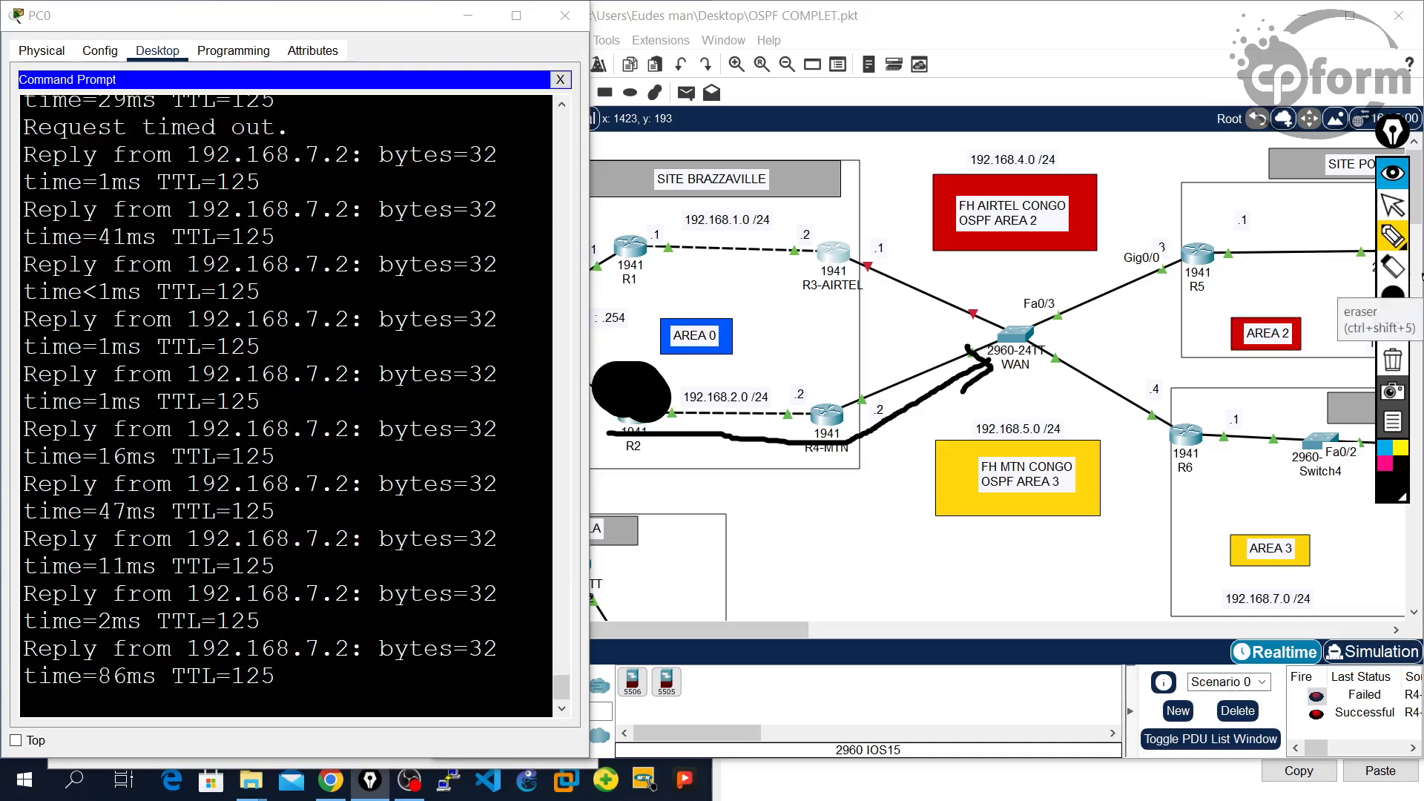
pyautogui.click(1393, 297)
pyautogui.click(1263, 310)
pyautogui.click(1393, 361)
# Step: Circle R2 with the pen and cross out R1 and R3-AIRTEL on the topology
pyautogui.moveTo(671, 380)
pyautogui.mouseDown()
pyautogui.moveTo(608, 423)
pyautogui.moveTo(671, 445)
pyautogui.moveTo(649, 380)
pyautogui.mouseUp()
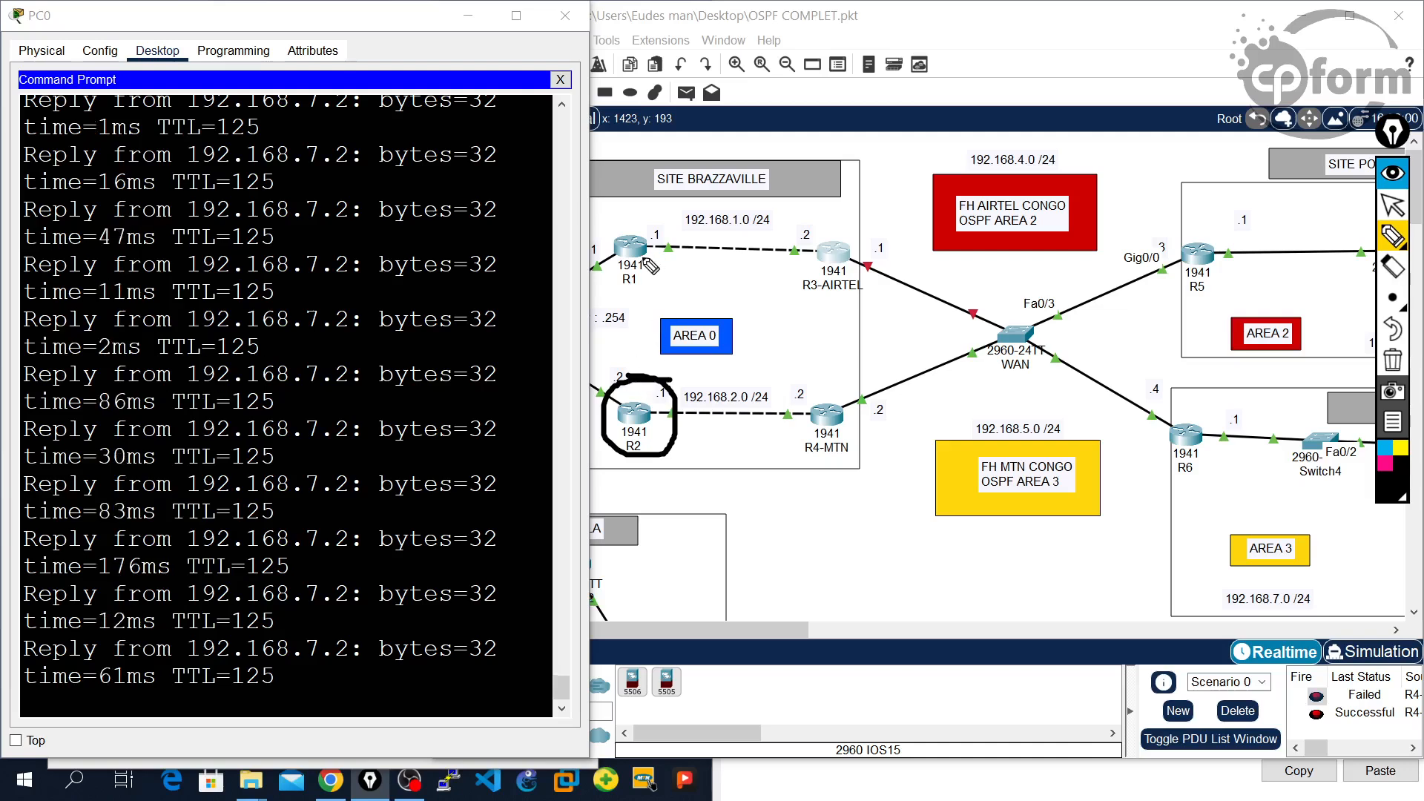
pyautogui.moveTo(612, 218); pyautogui.dragTo(670, 286)
pyautogui.moveTo(657, 219); pyautogui.dragTo(631, 281)
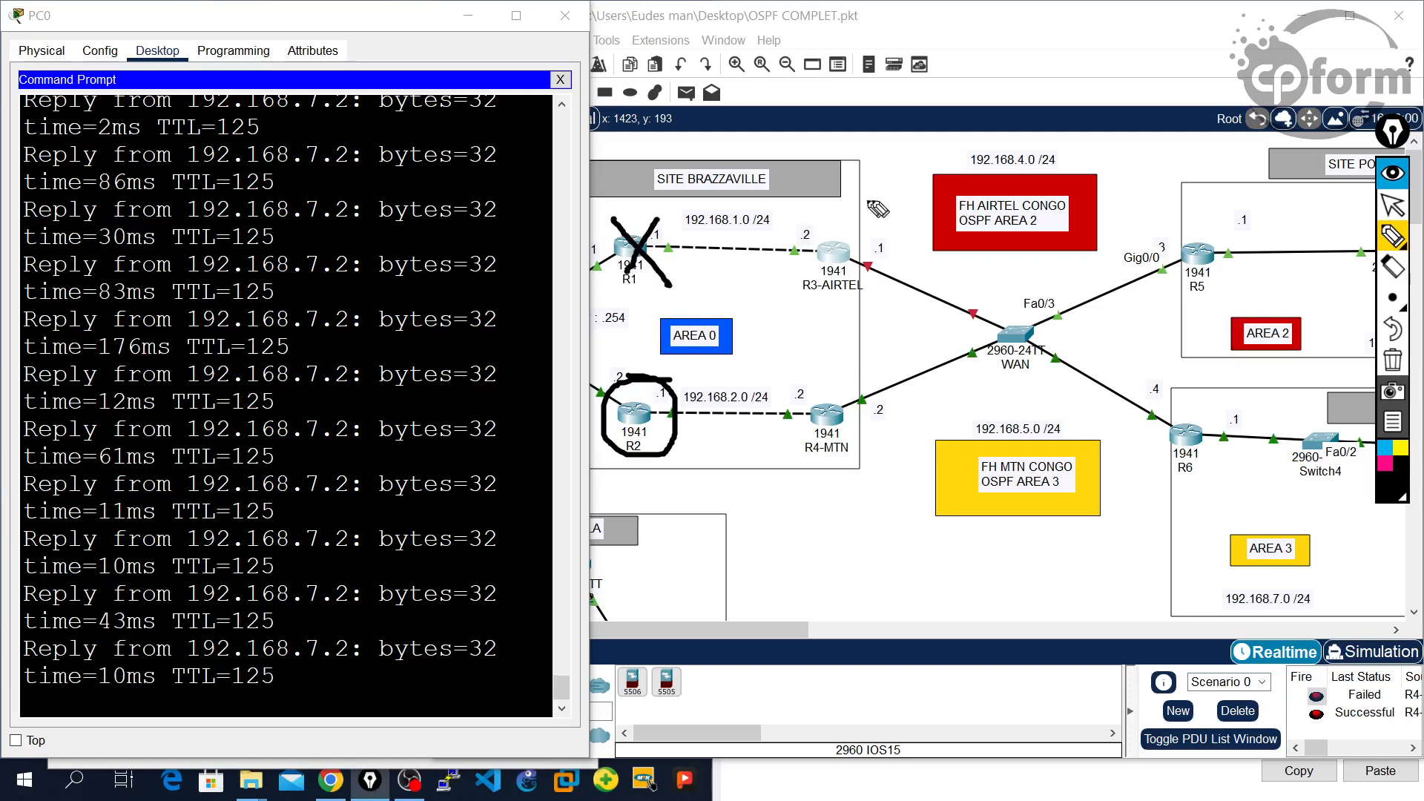
pyautogui.moveTo(812, 229)
pyautogui.mouseDown()
pyautogui.moveTo(862, 274)
pyautogui.moveTo(810, 278)
pyautogui.mouseUp()
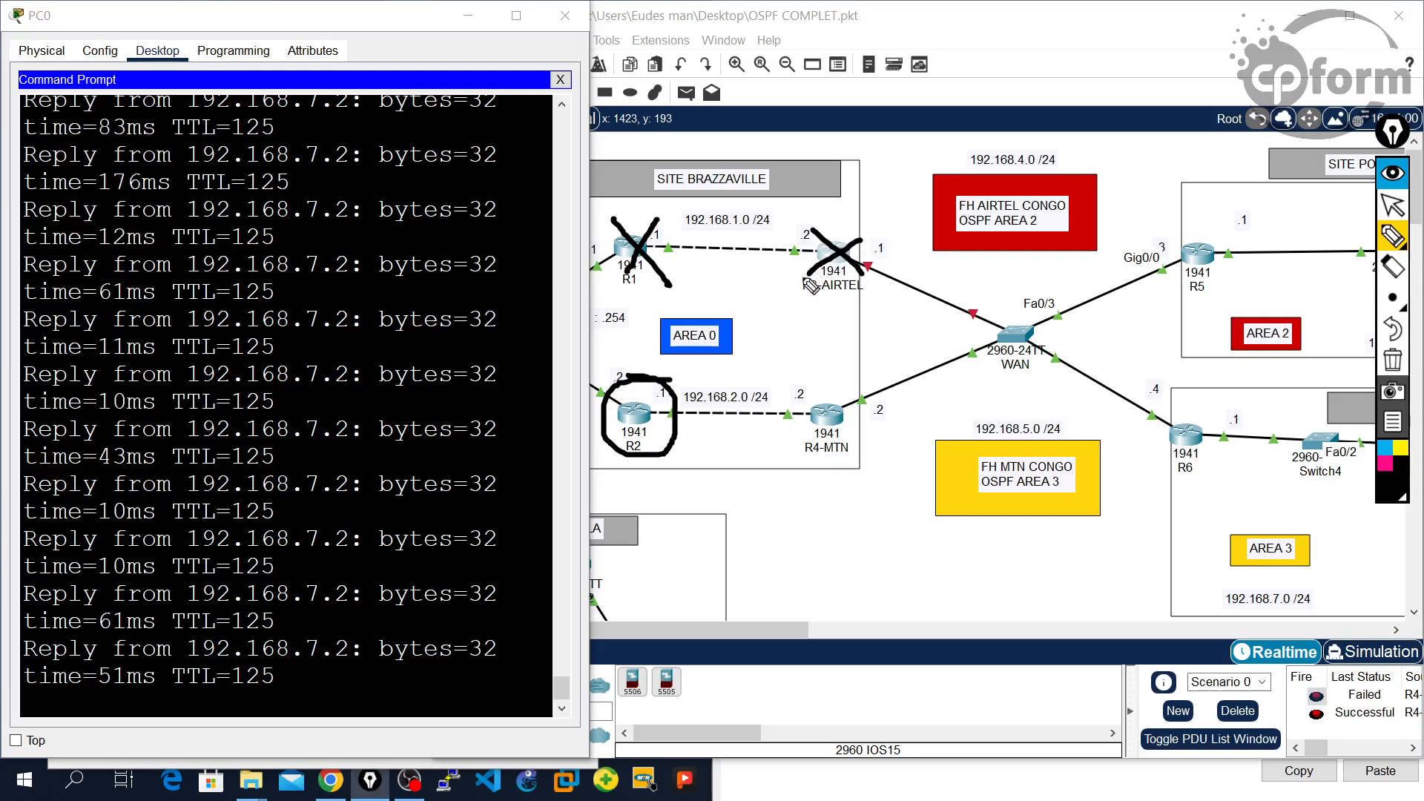
# Step: Trace the paths from R2 through R4-MTN and the WAN switch to R6 and R5, and switch back to the pointer
pyautogui.moveTo(584, 379)
pyautogui.mouseDown()
pyautogui.moveTo(775, 427)
pyautogui.moveTo(890, 413)
pyautogui.moveTo(1028, 329)
pyautogui.moveTo(1235, 469)
pyautogui.mouseUp()
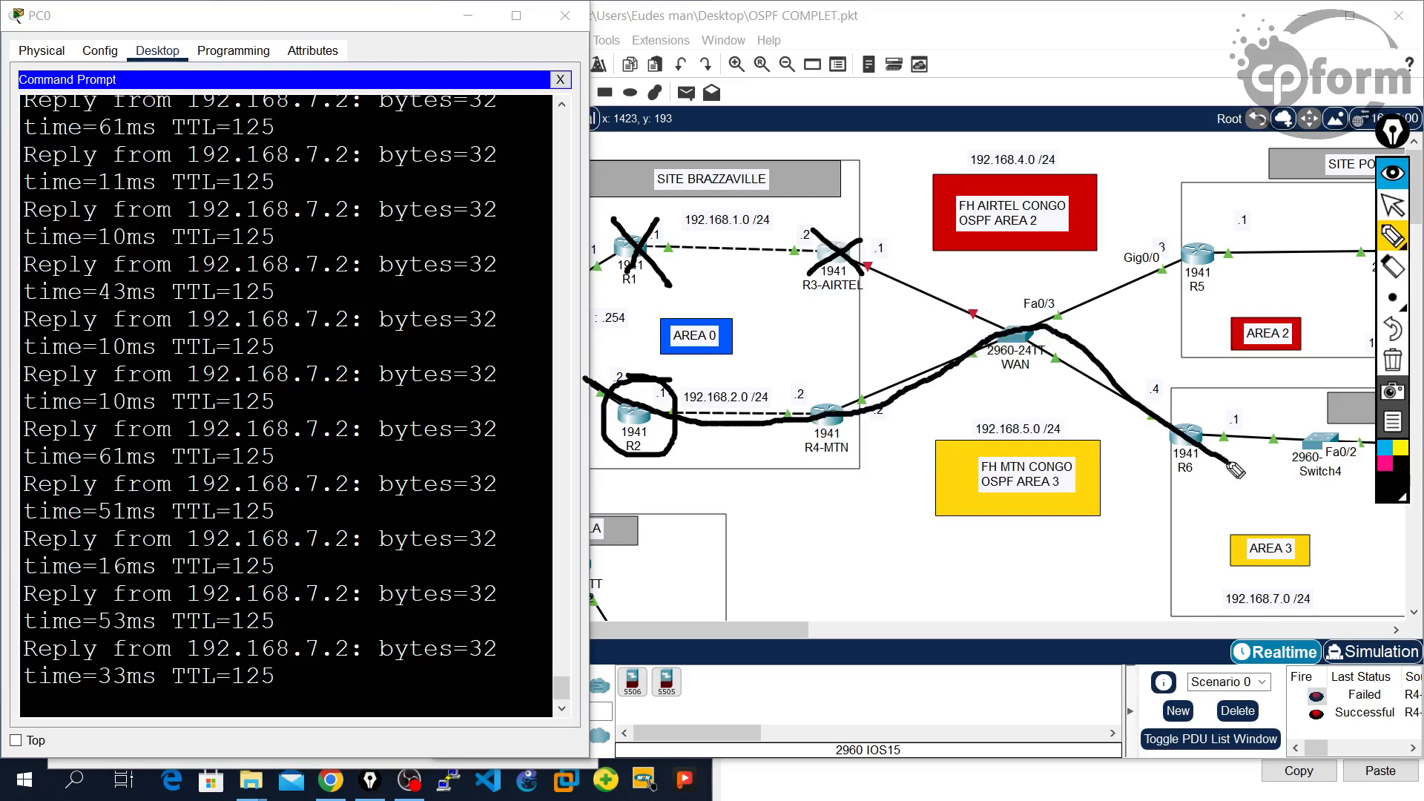
pyautogui.moveTo(875, 409)
pyautogui.mouseDown()
pyautogui.moveTo(1260, 241)
pyautogui.moveTo(1393, 238)
pyautogui.mouseUp()
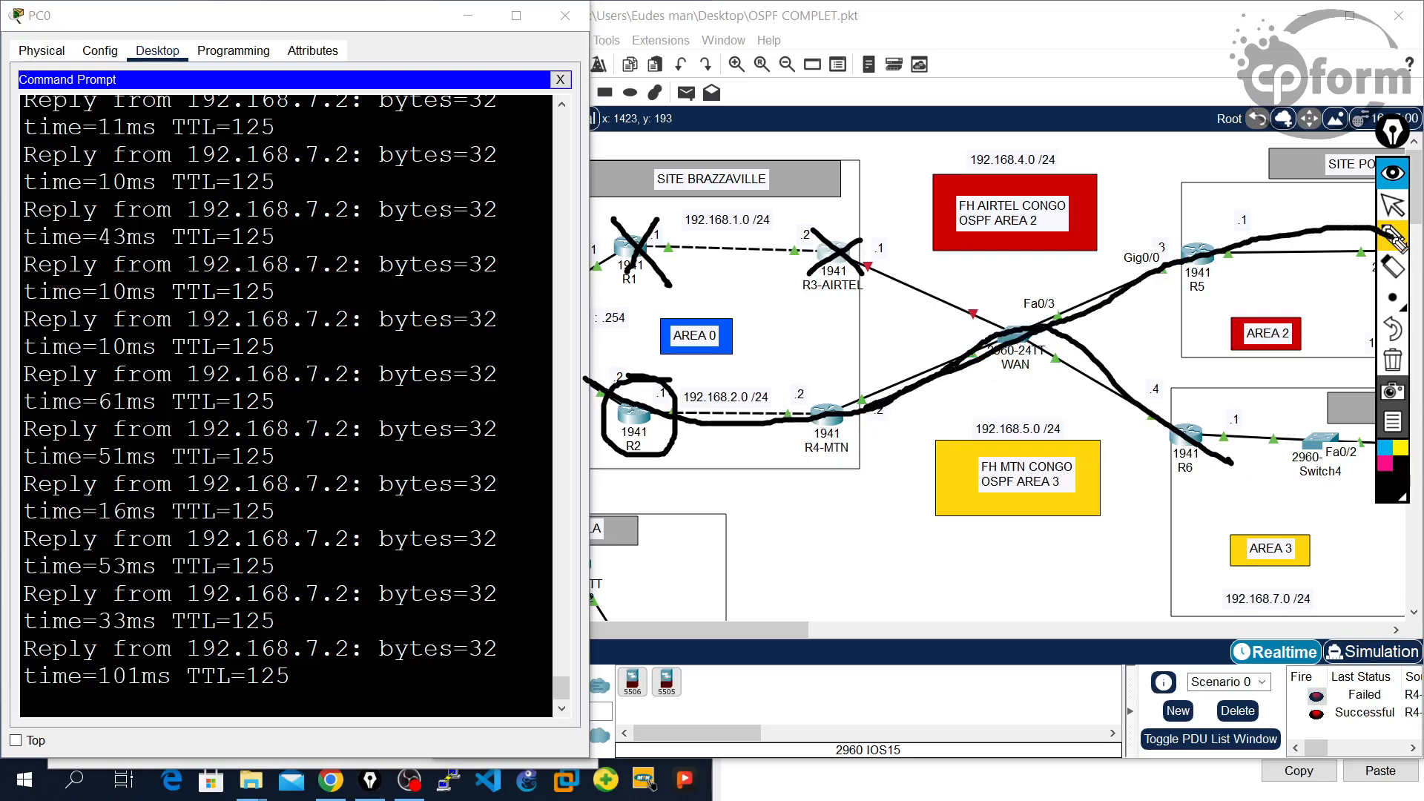
pyautogui.click(1393, 236)
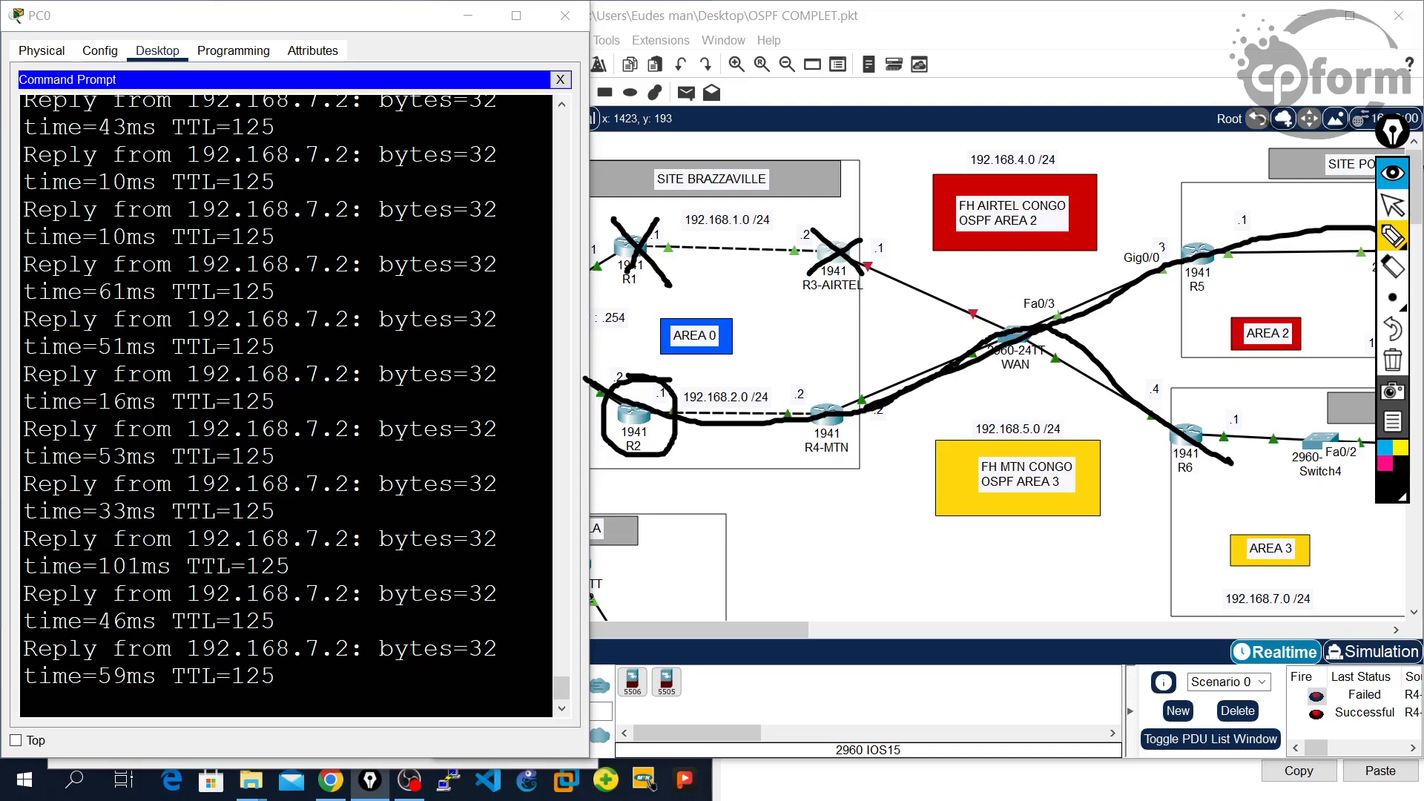
pyautogui.click(1392, 205)
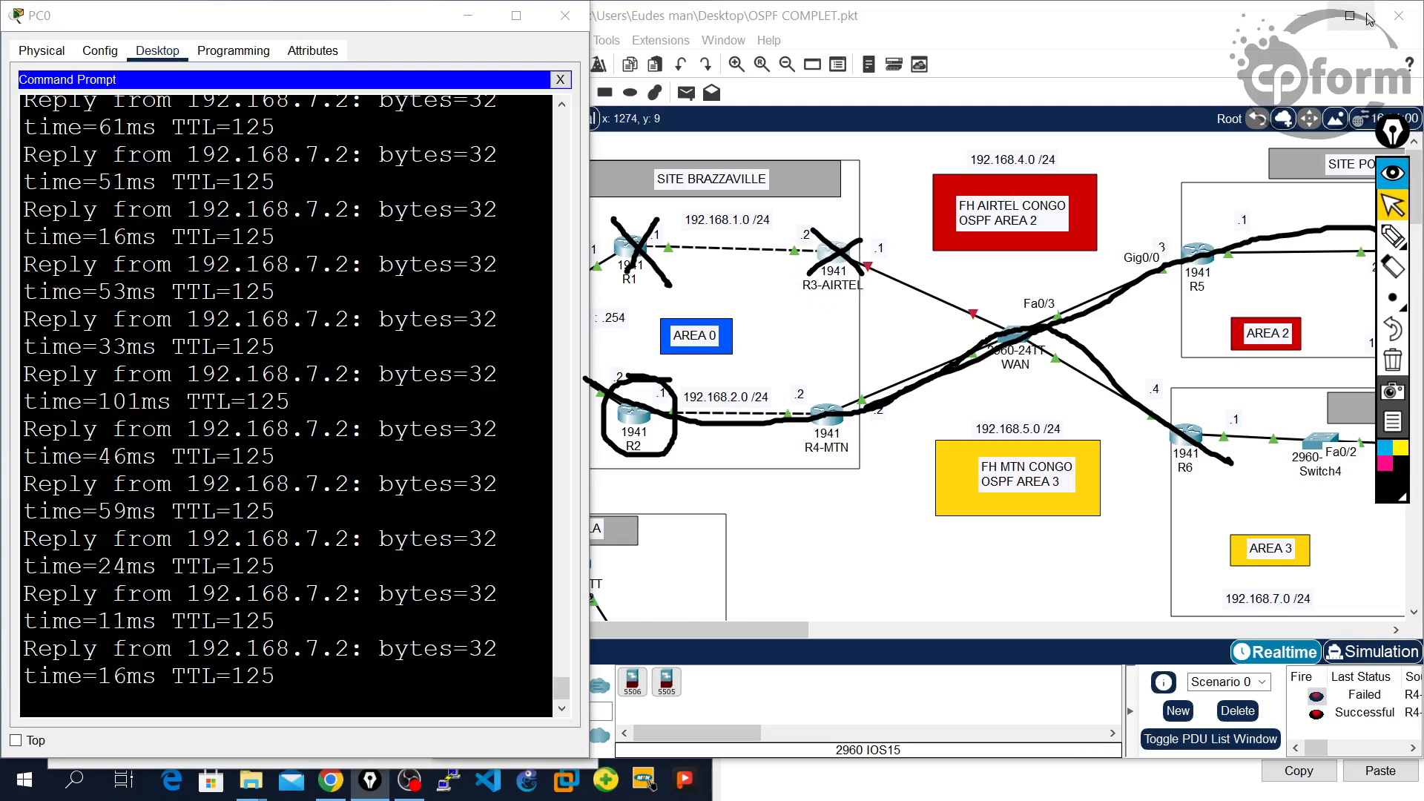
# Step: Maximize the topology window and clear all pen annotations from it
pyautogui.click(1349, 14)
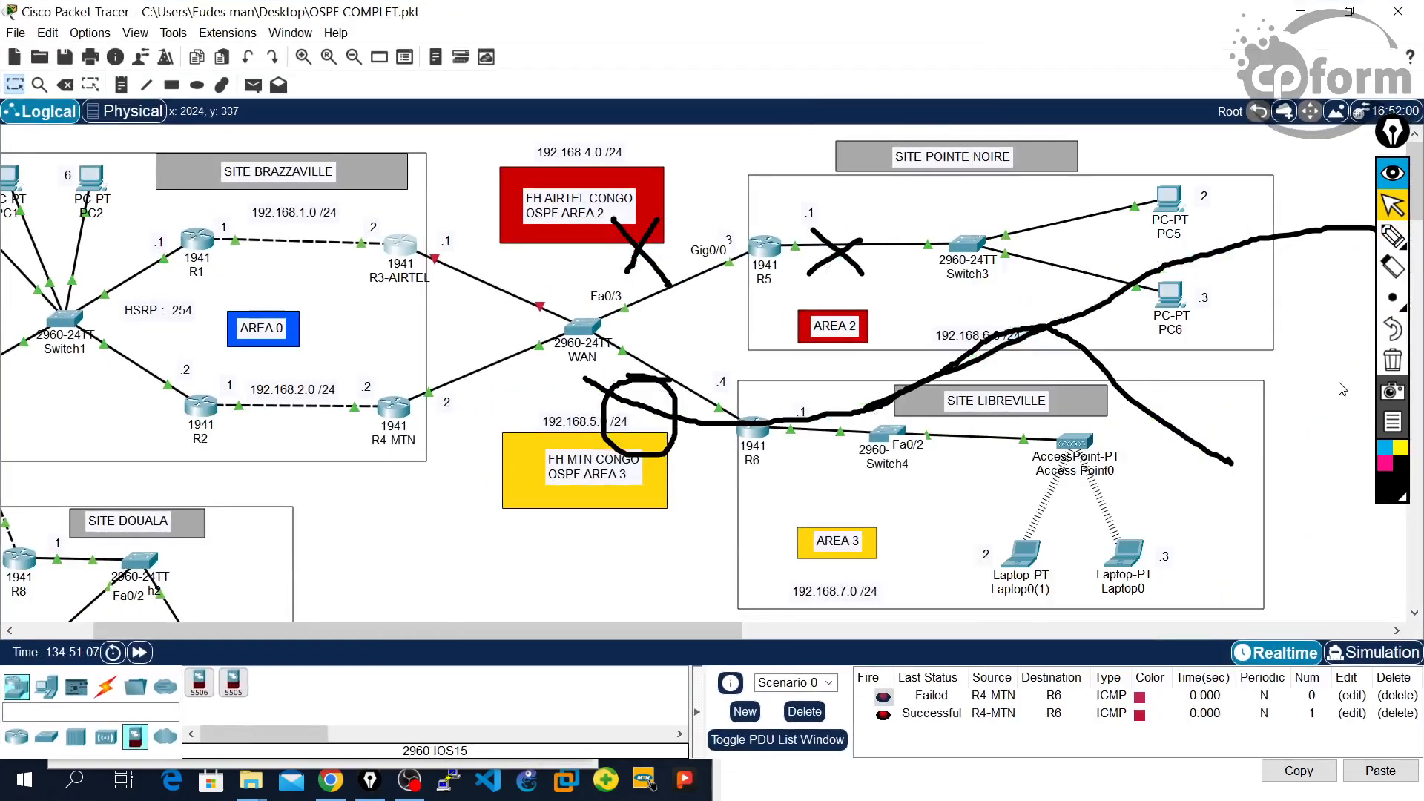
pyautogui.click(1393, 360)
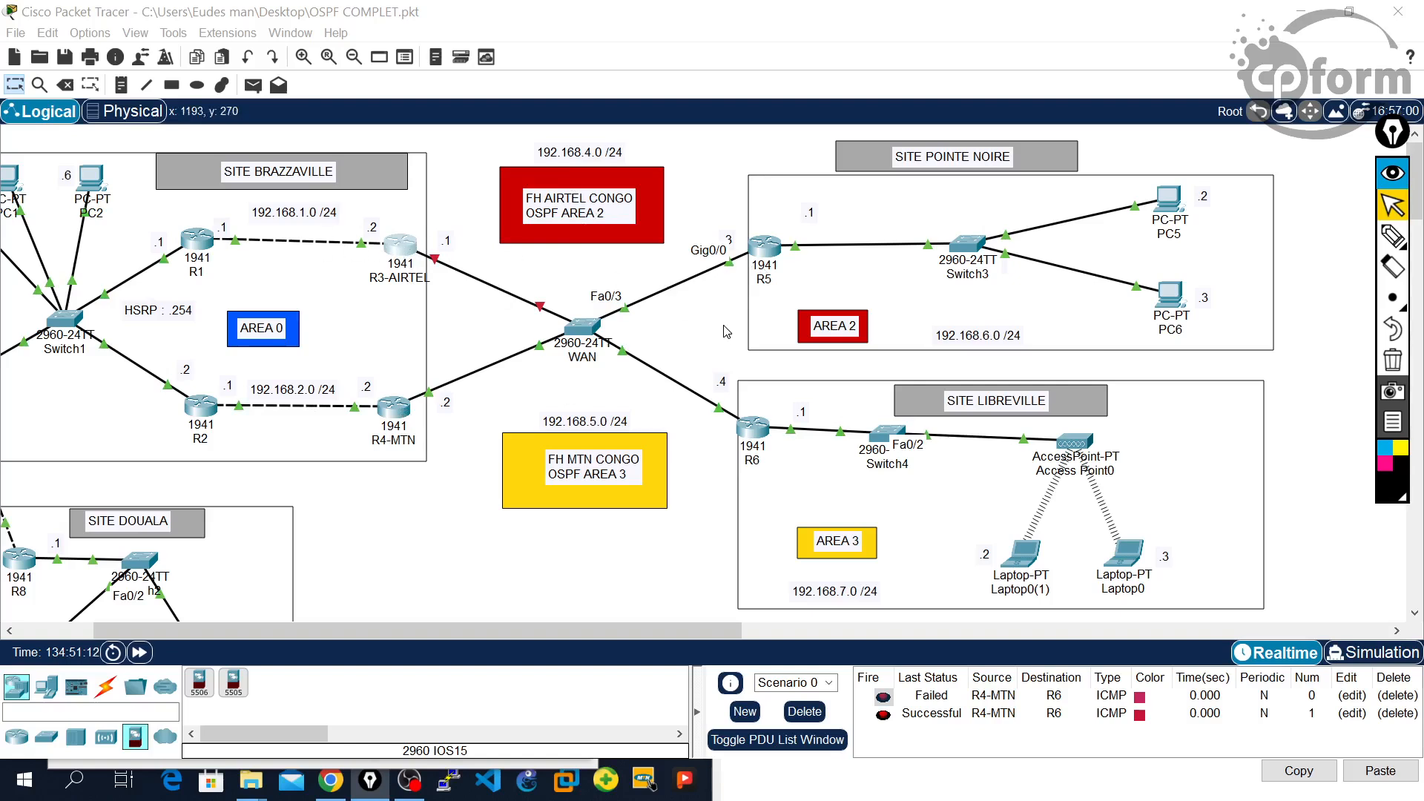
pyautogui.moveTo(443, 625); pyautogui.dragTo(327, 625)
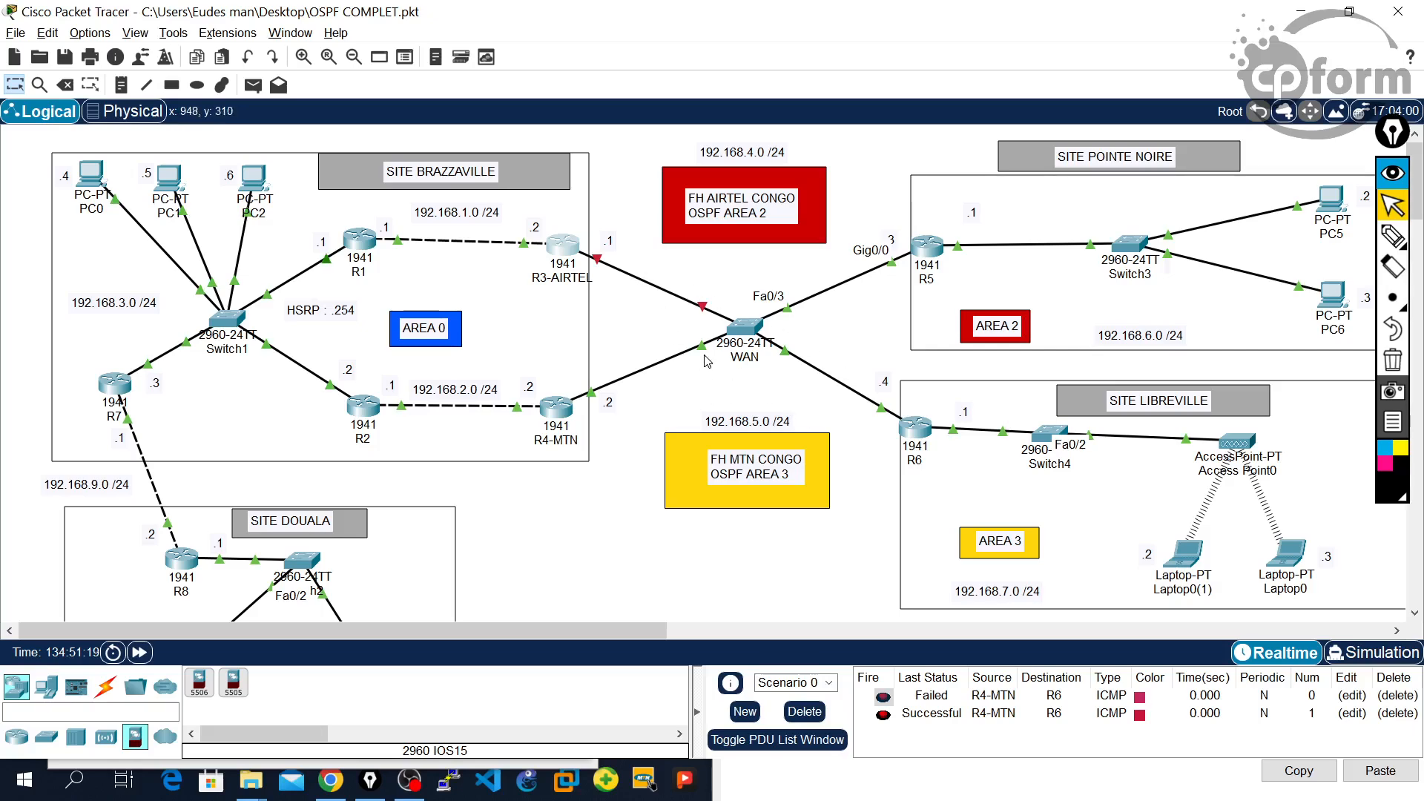
pyautogui.hotkey('ctrl', 'shift', 'l')
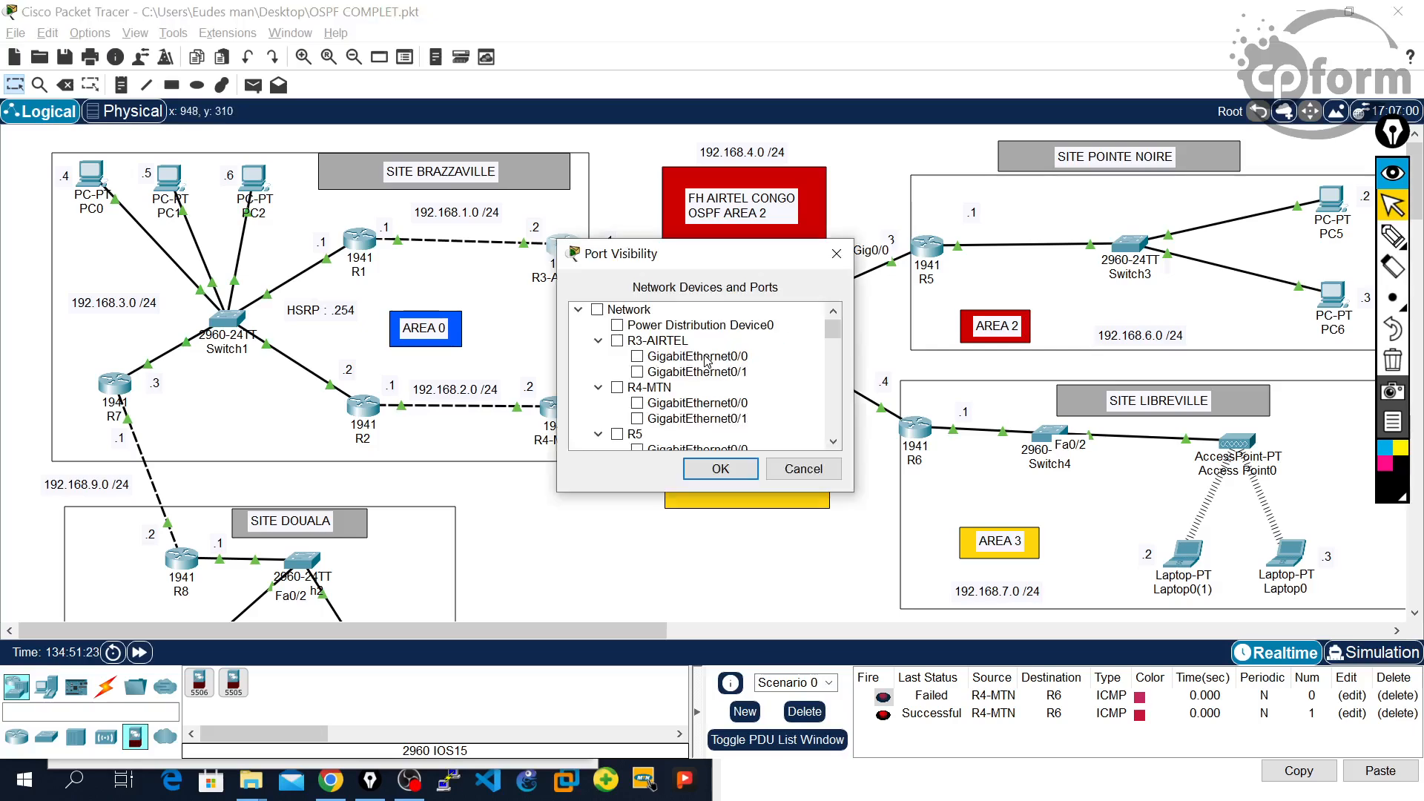
pyautogui.click(837, 254)
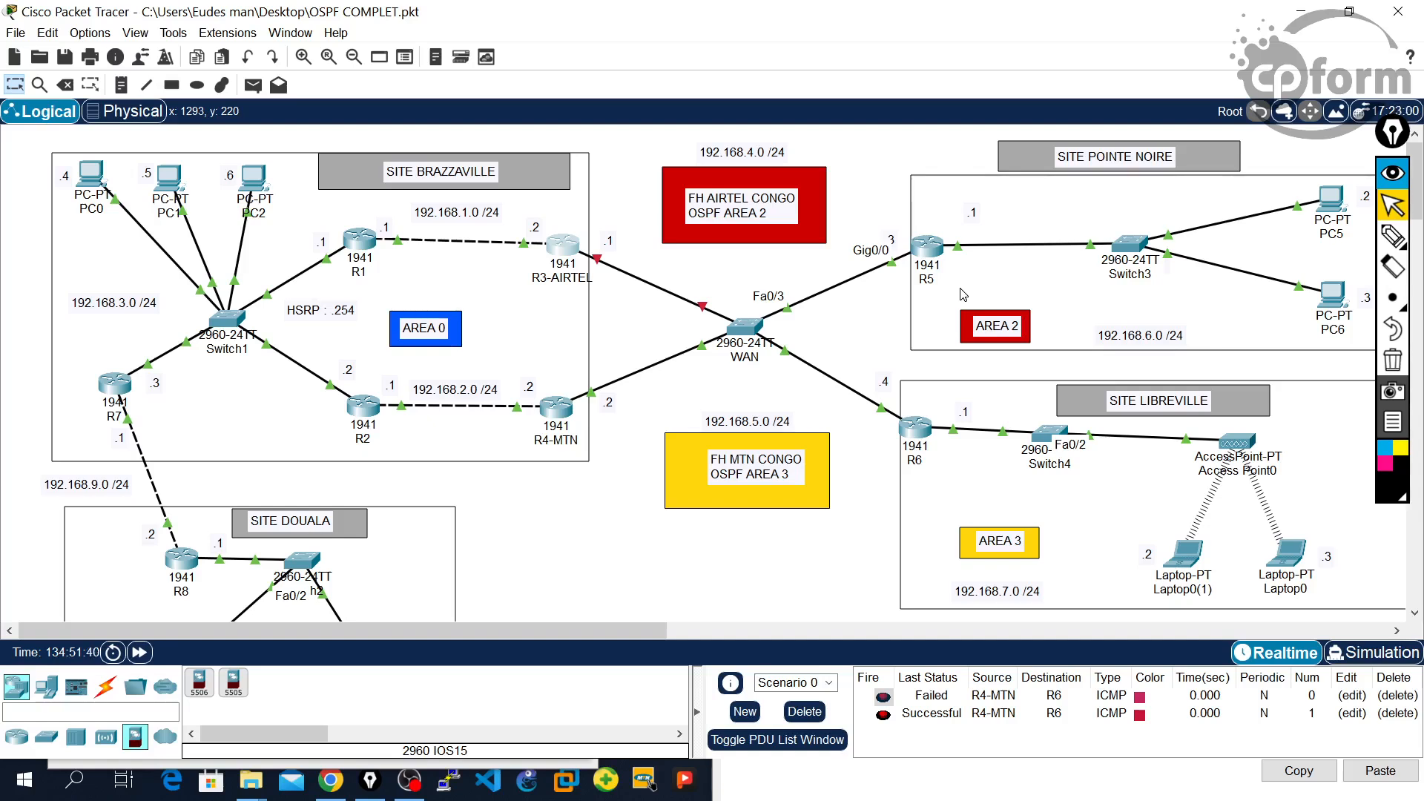
# Step: Circle the WAN switch and its surrounding links with the pen, and clear the drawing
pyautogui.scroll(5, 547, 359)
pyautogui.scroll(-5, 549, 361)
pyautogui.scroll(3, 539, 383)
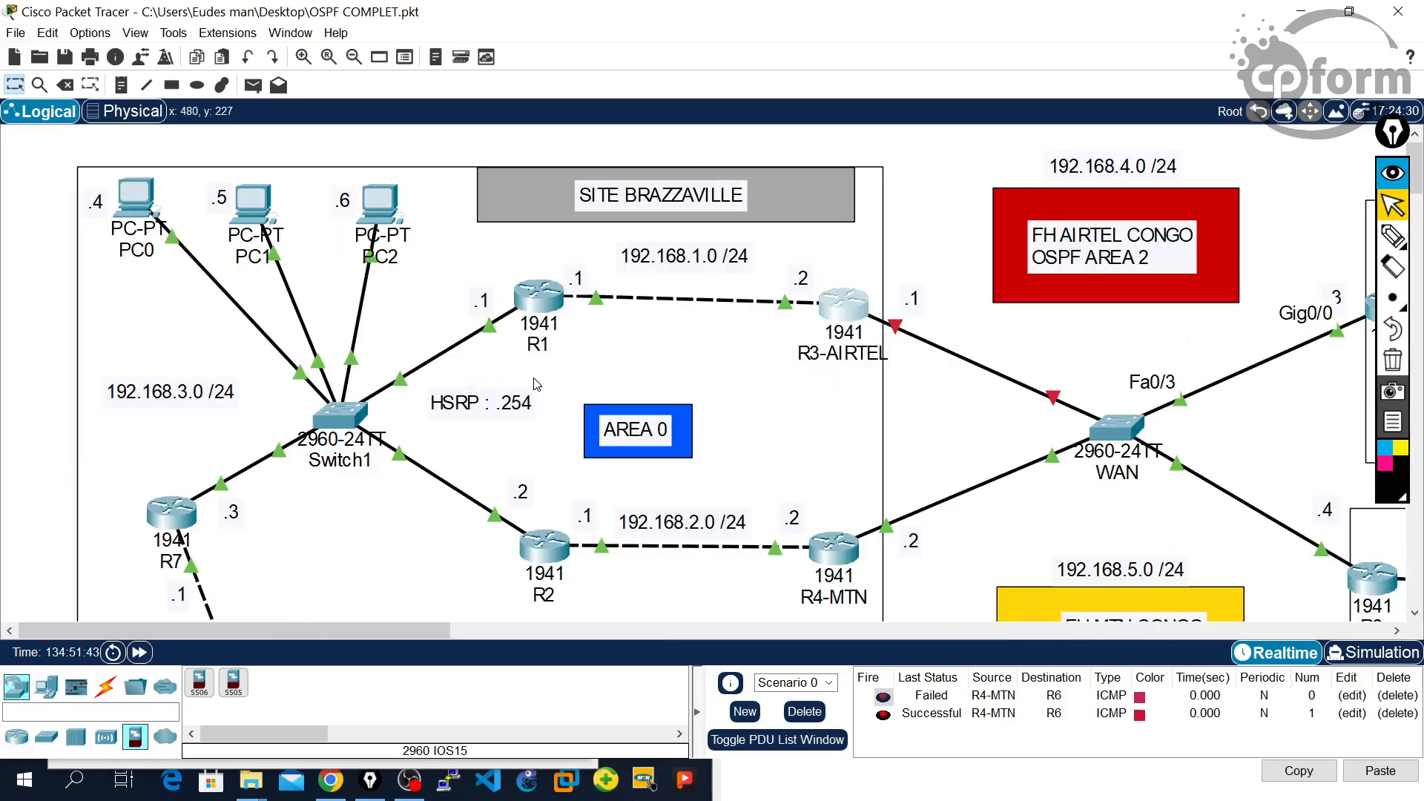
pyautogui.scroll(-3, 593, 384)
pyautogui.scroll(3, 600, 472)
pyautogui.moveTo(452, 629); pyautogui.dragTo(641, 629)
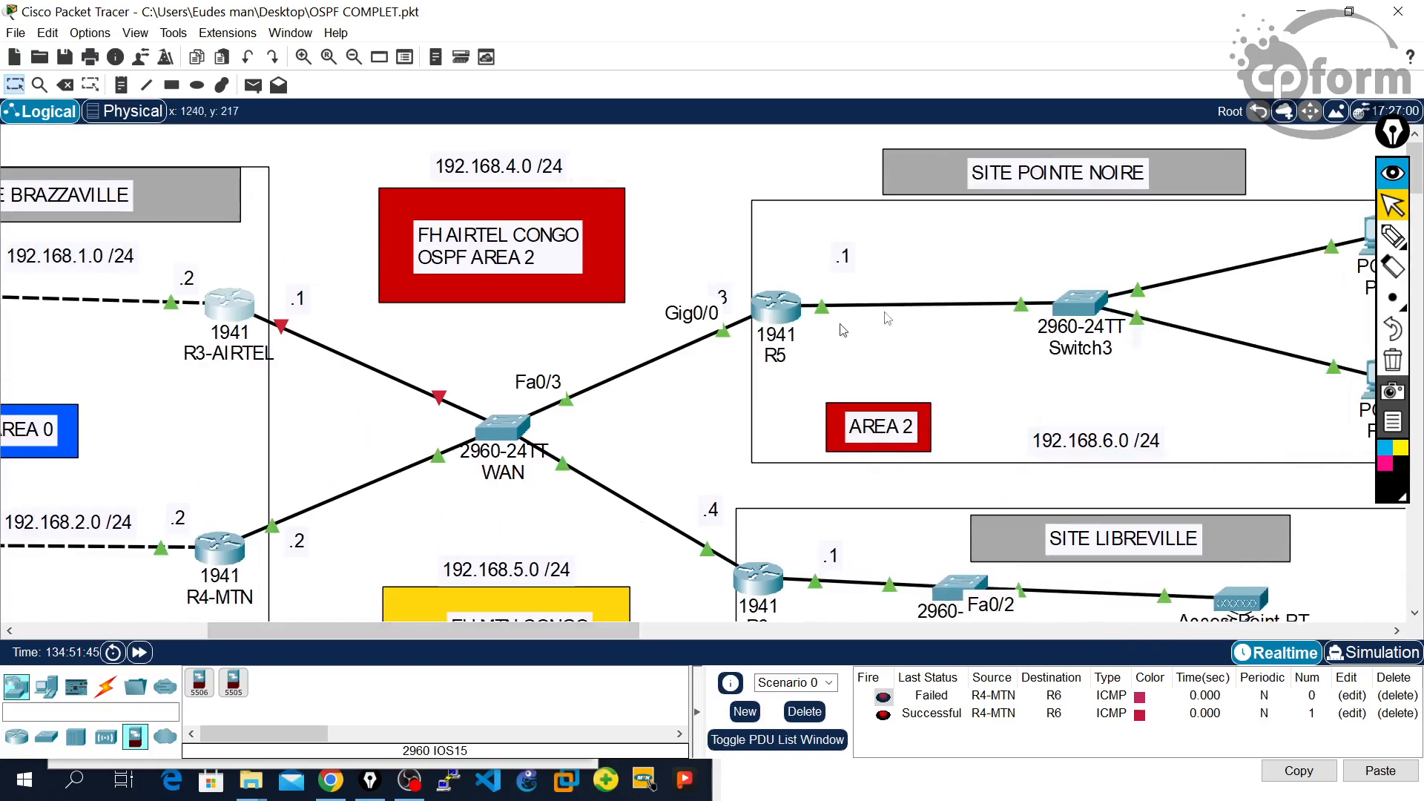
pyautogui.click(1393, 236)
pyautogui.moveTo(627, 319)
pyautogui.mouseDown()
pyautogui.moveTo(577, 248)
pyautogui.moveTo(276, 331)
pyautogui.moveTo(440, 593)
pyautogui.moveTo(626, 523)
pyautogui.moveTo(625, 304)
pyautogui.mouseUp()
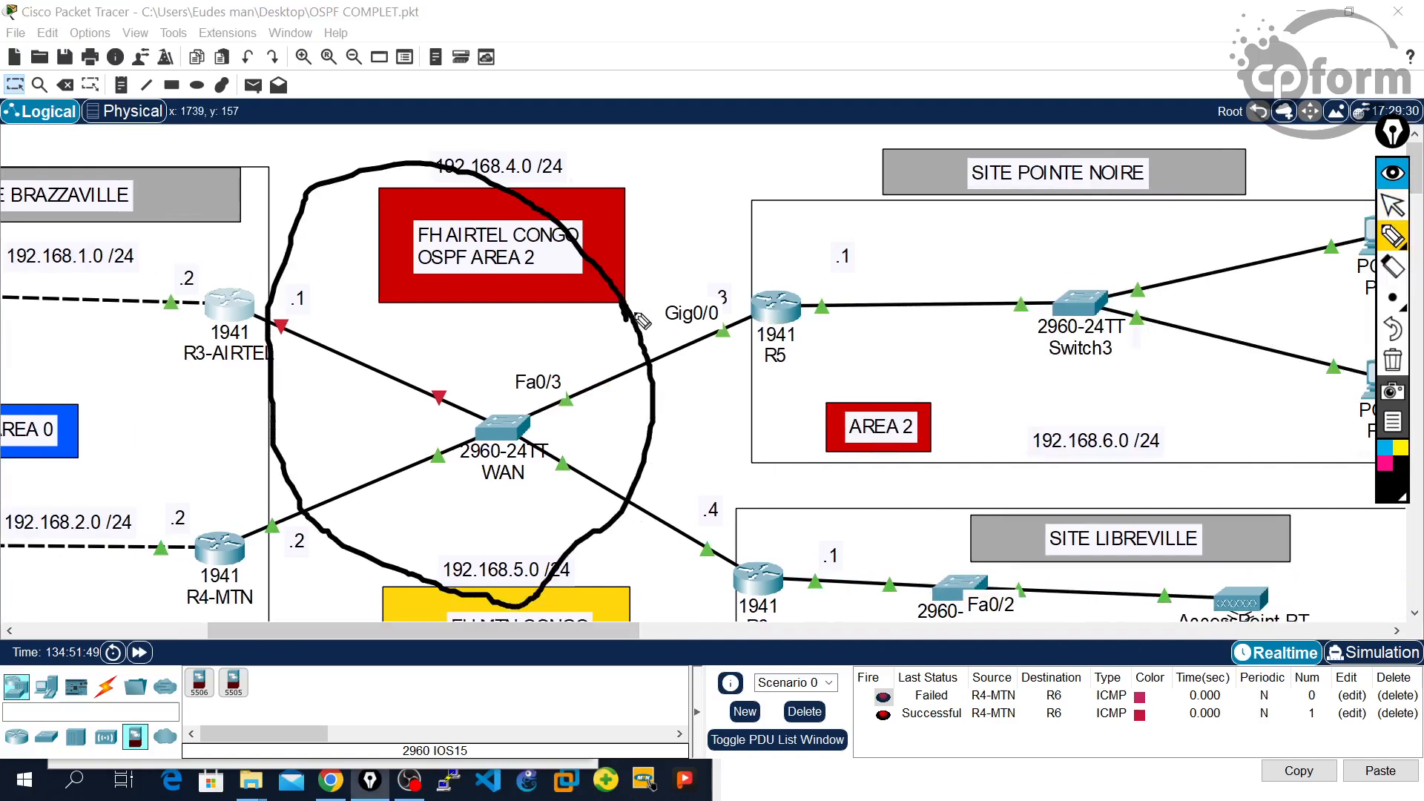
pyautogui.click(1392, 208)
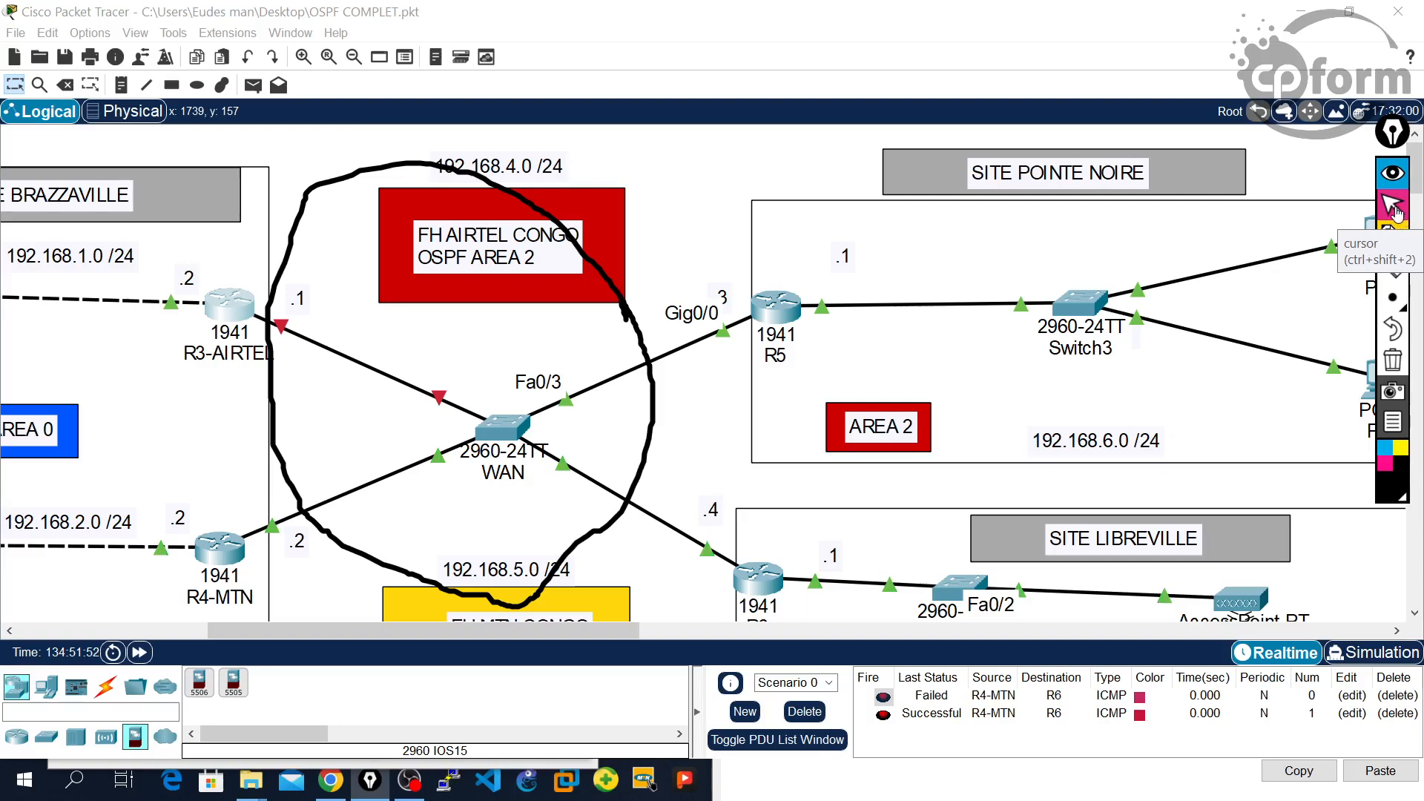
pyautogui.click(1393, 360)
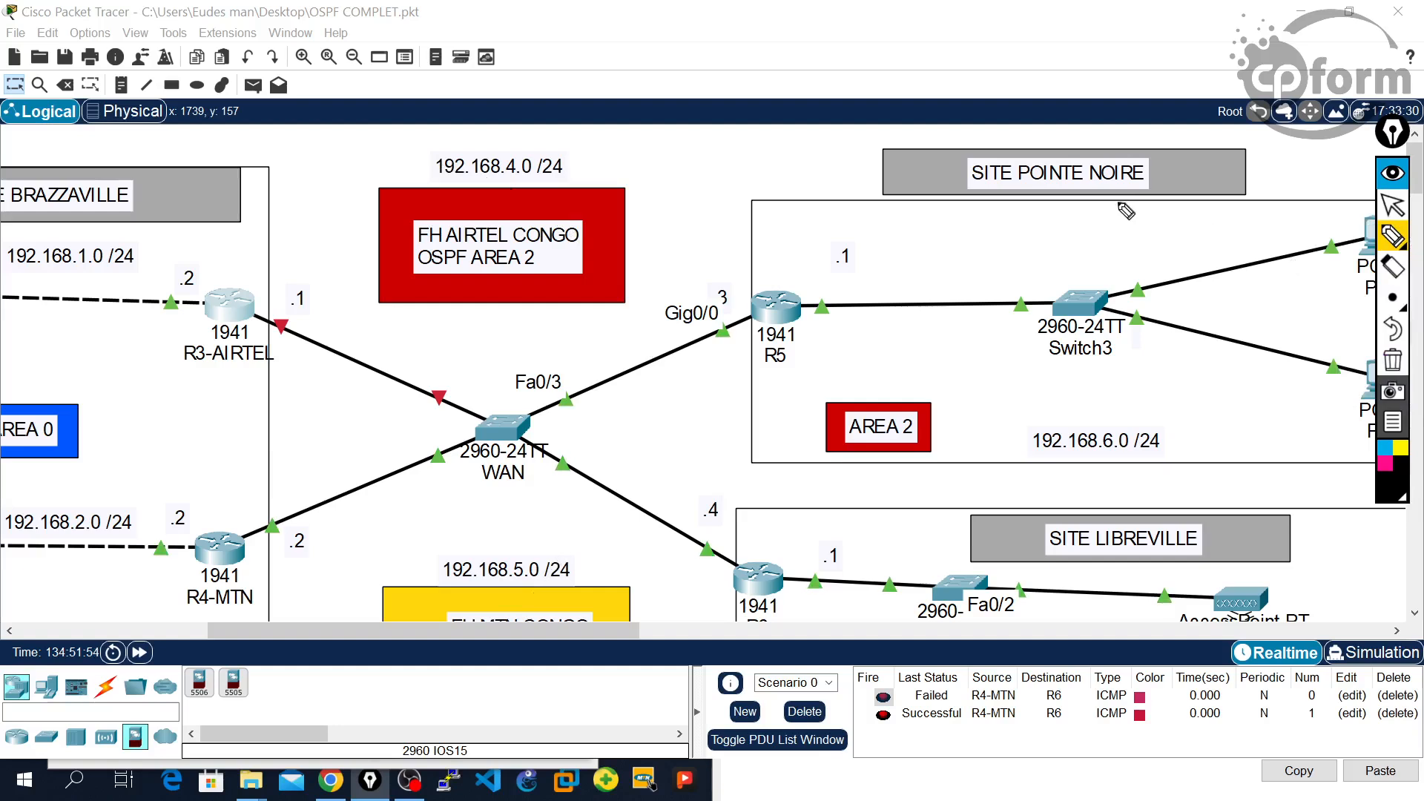